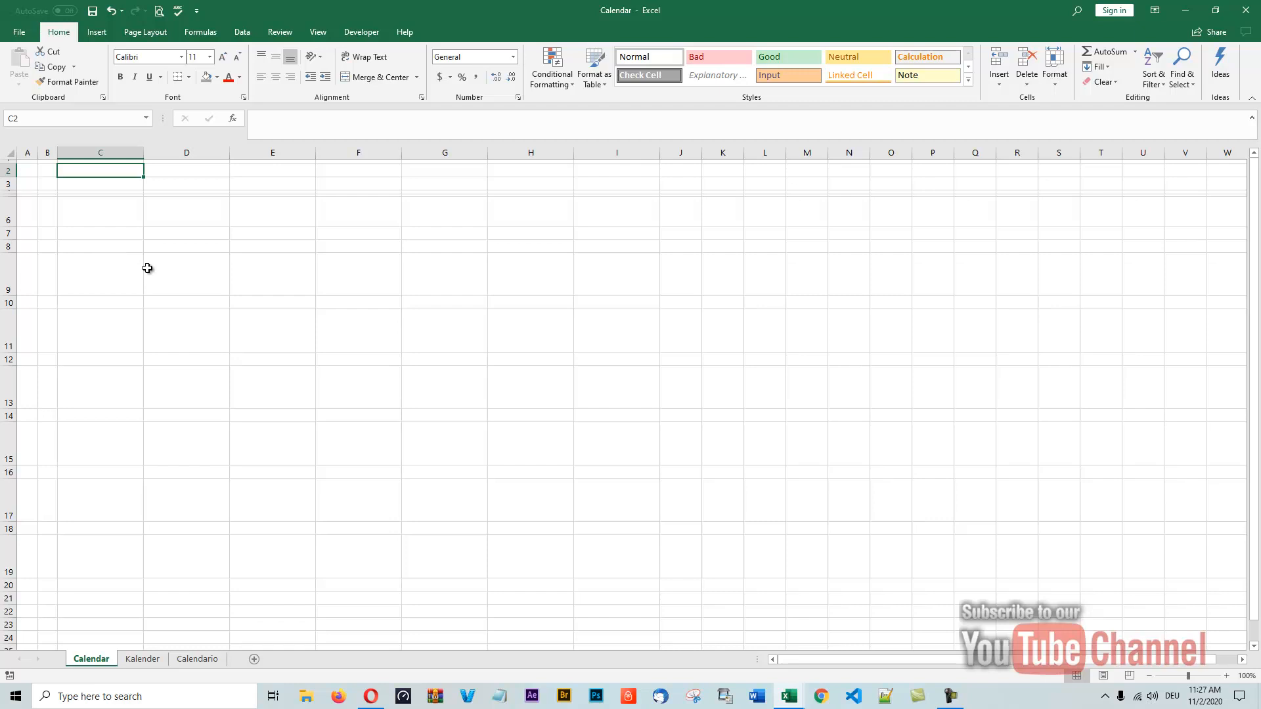
Enter the headers Start, Start Date and End Date in cells C2 to E2
type("S")
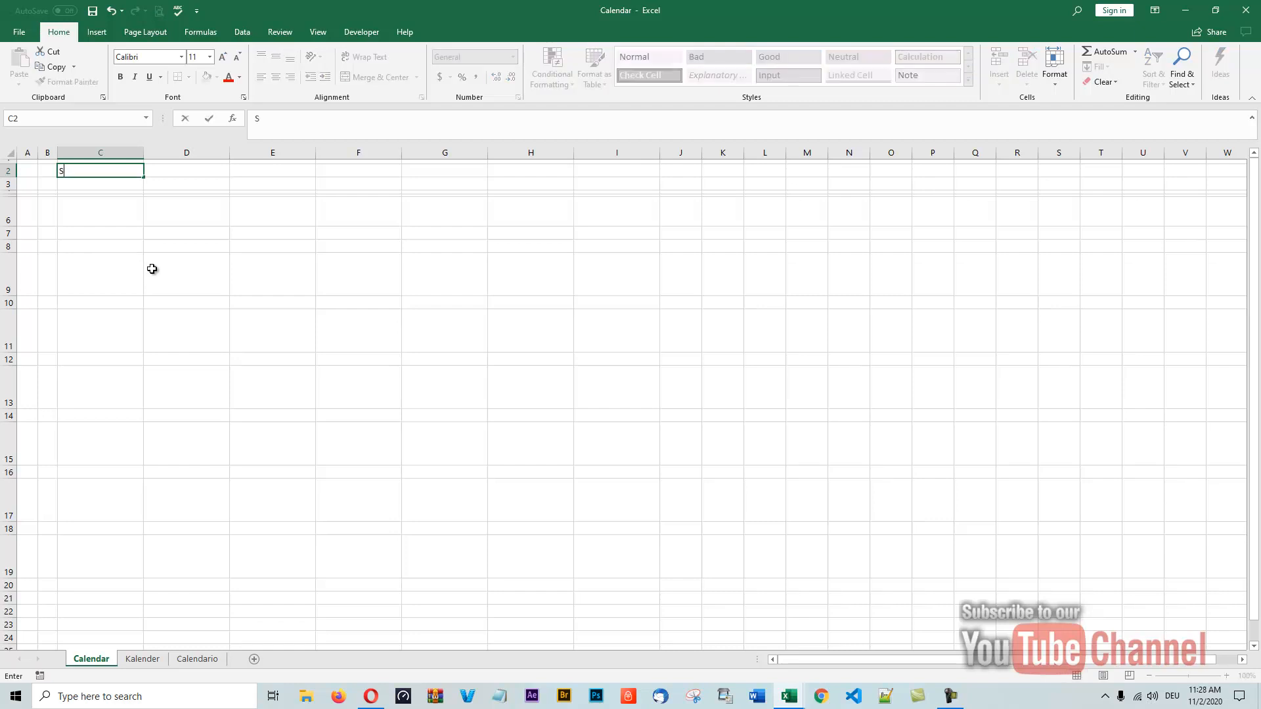
type("tart")
key("Tab")
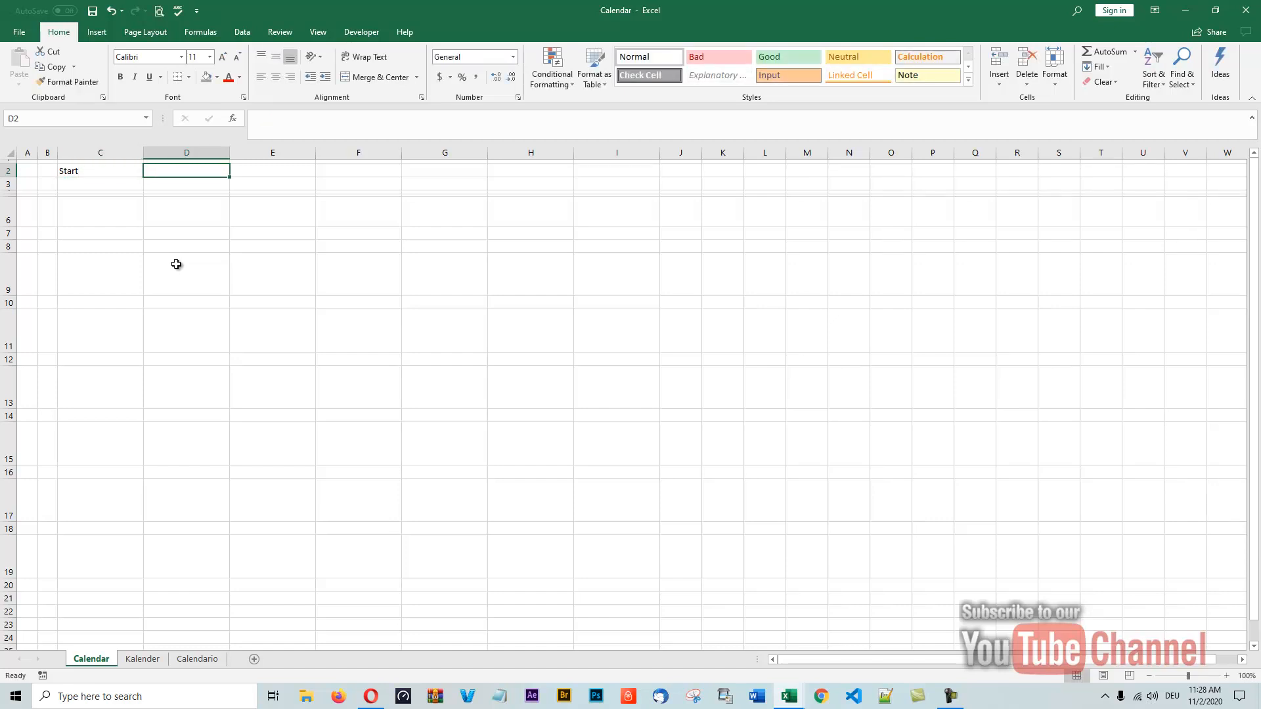
type("St")
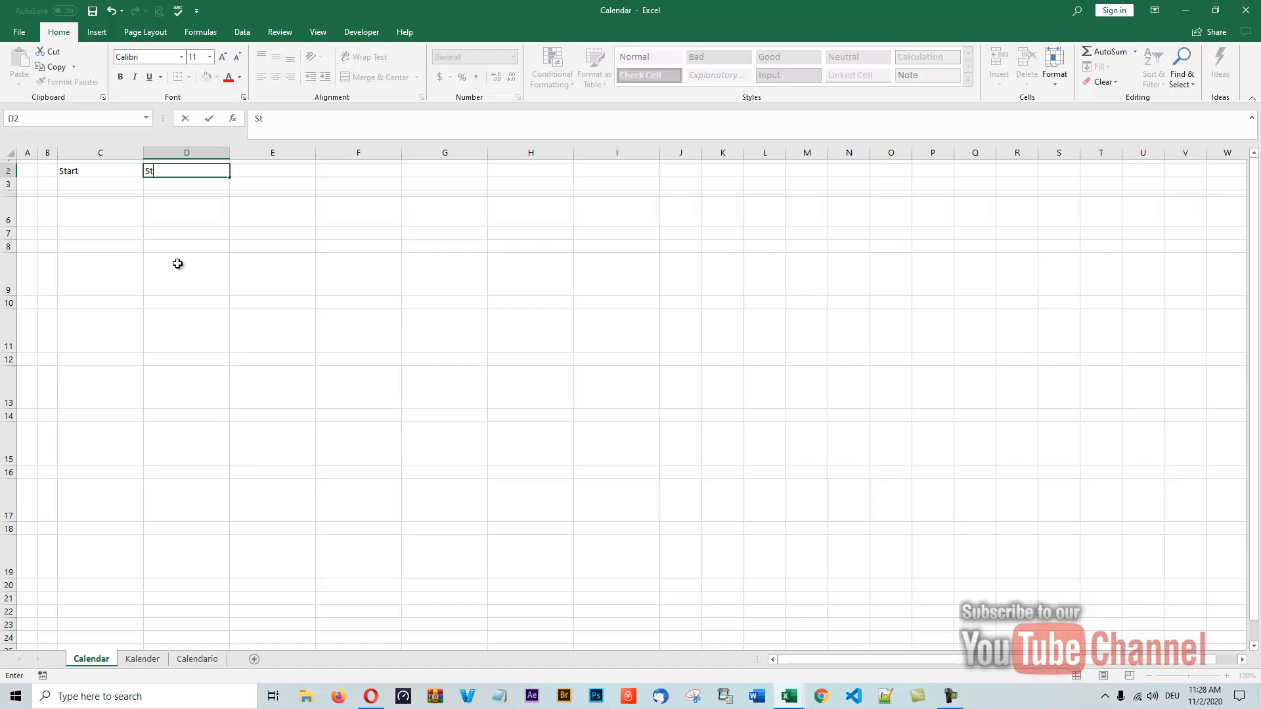
type("art Date")
key("Tab")
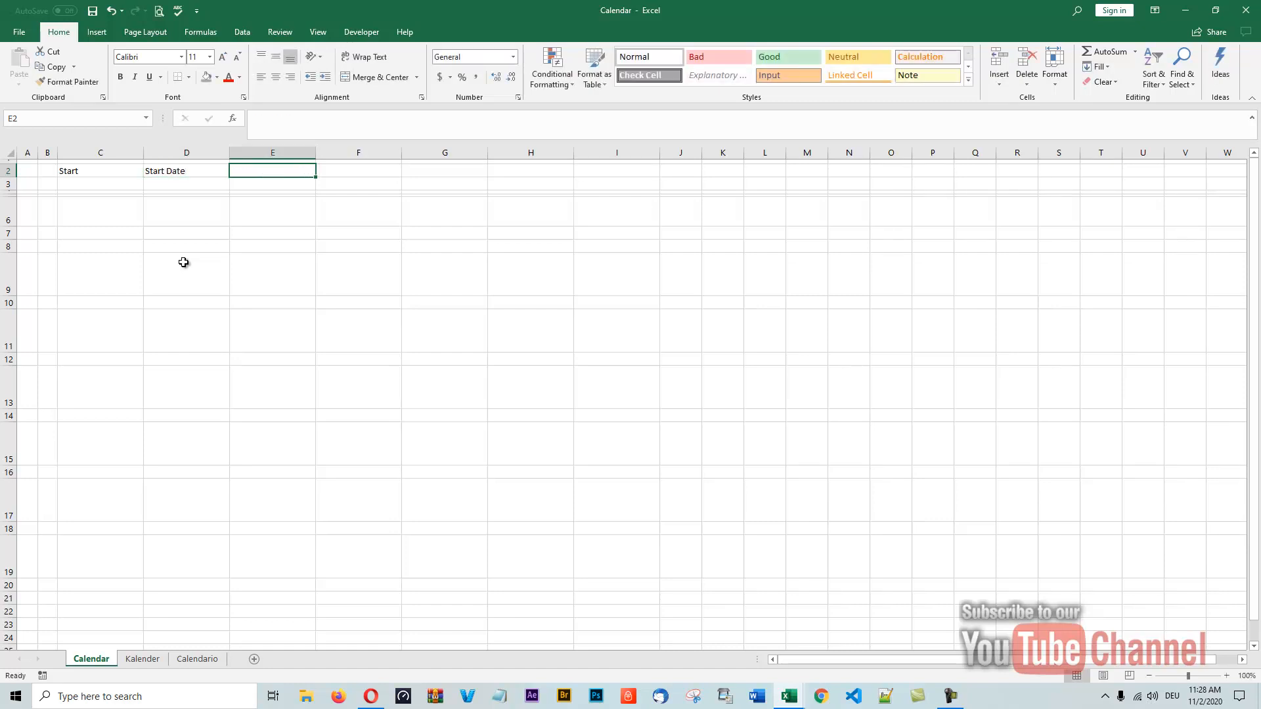
type("E")
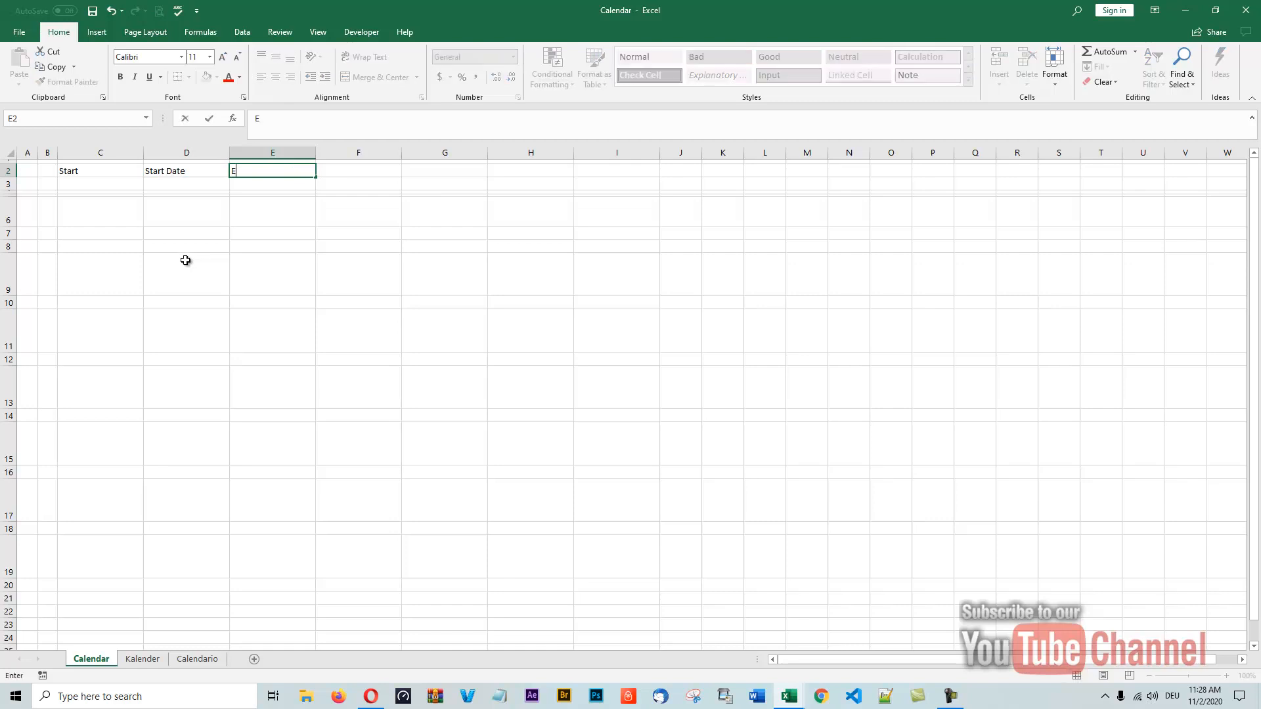
type("nd Date")
key("Tab")
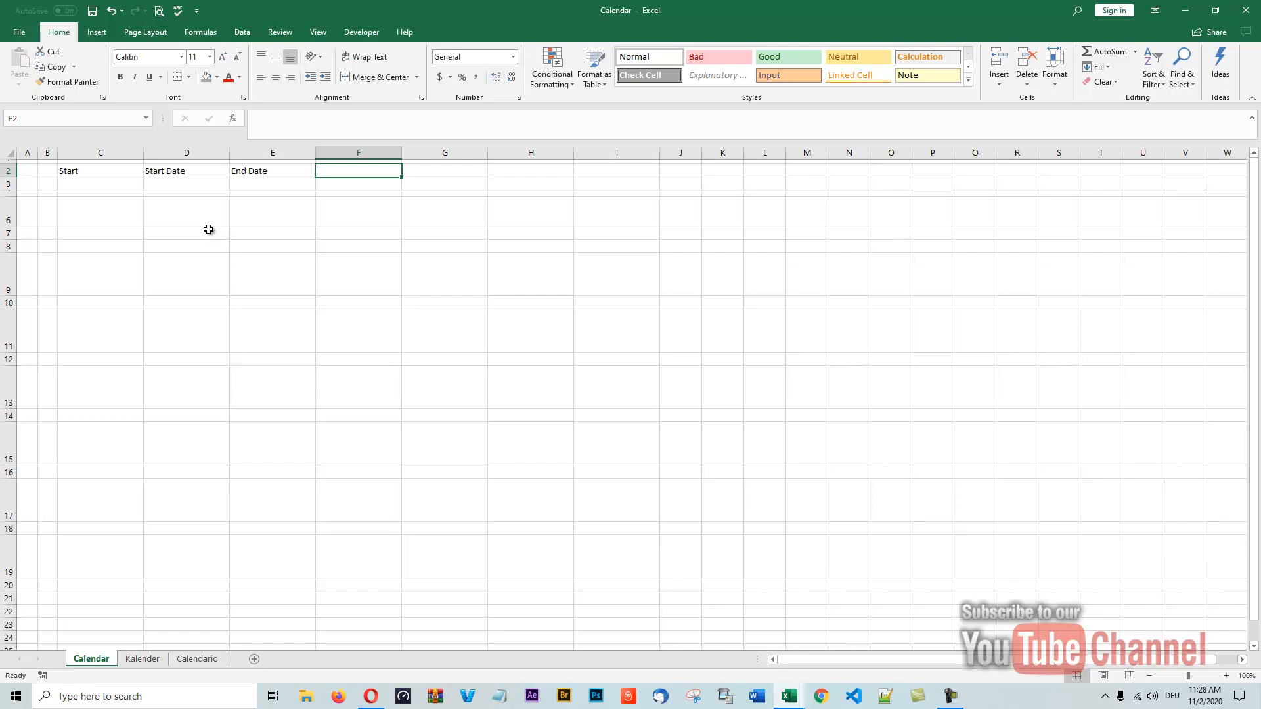
Add the headers Monday, Year and Month in cells F2 to H2
type("Monday")
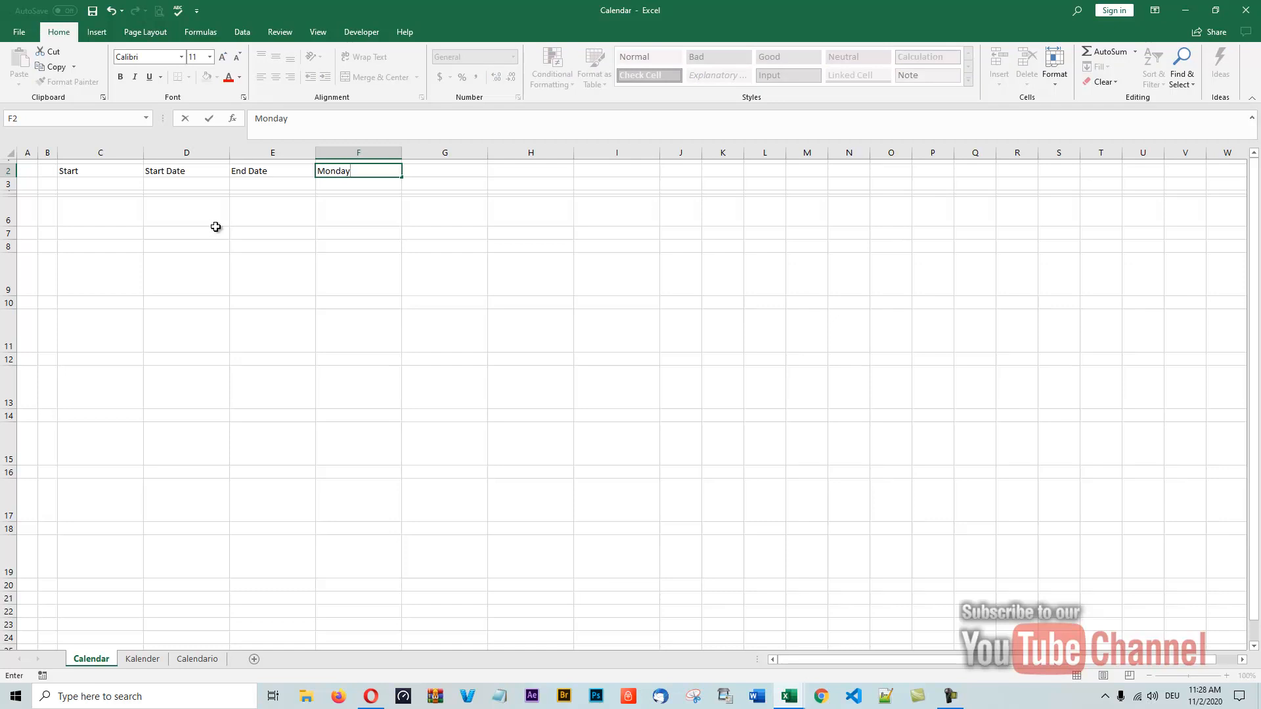
key("Tab")
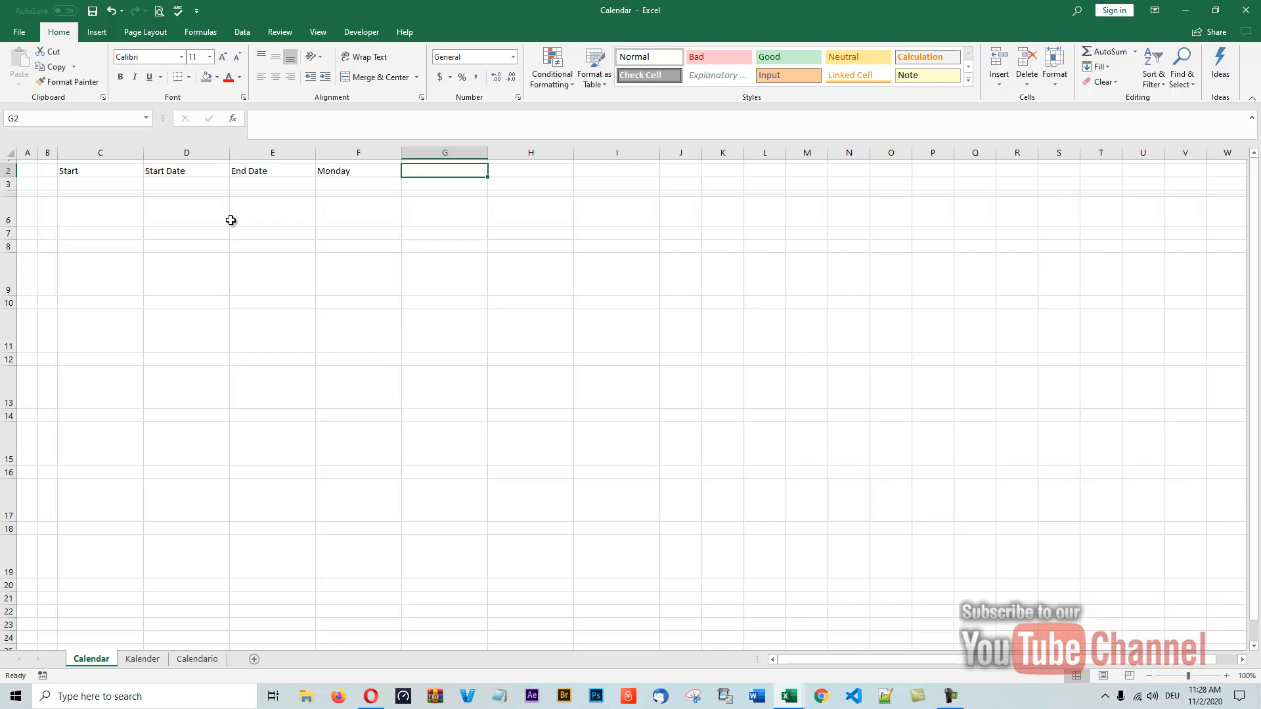
type("Ye")
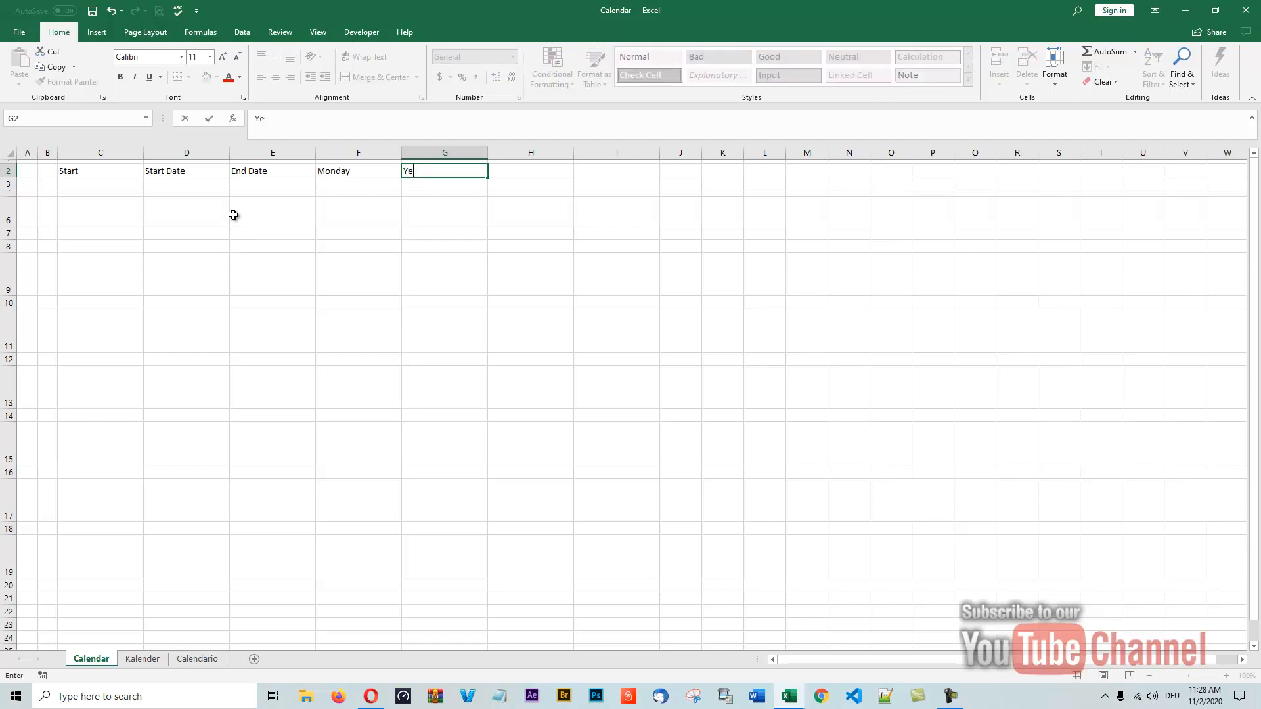
type("ar")
key("Tab")
type("Month")
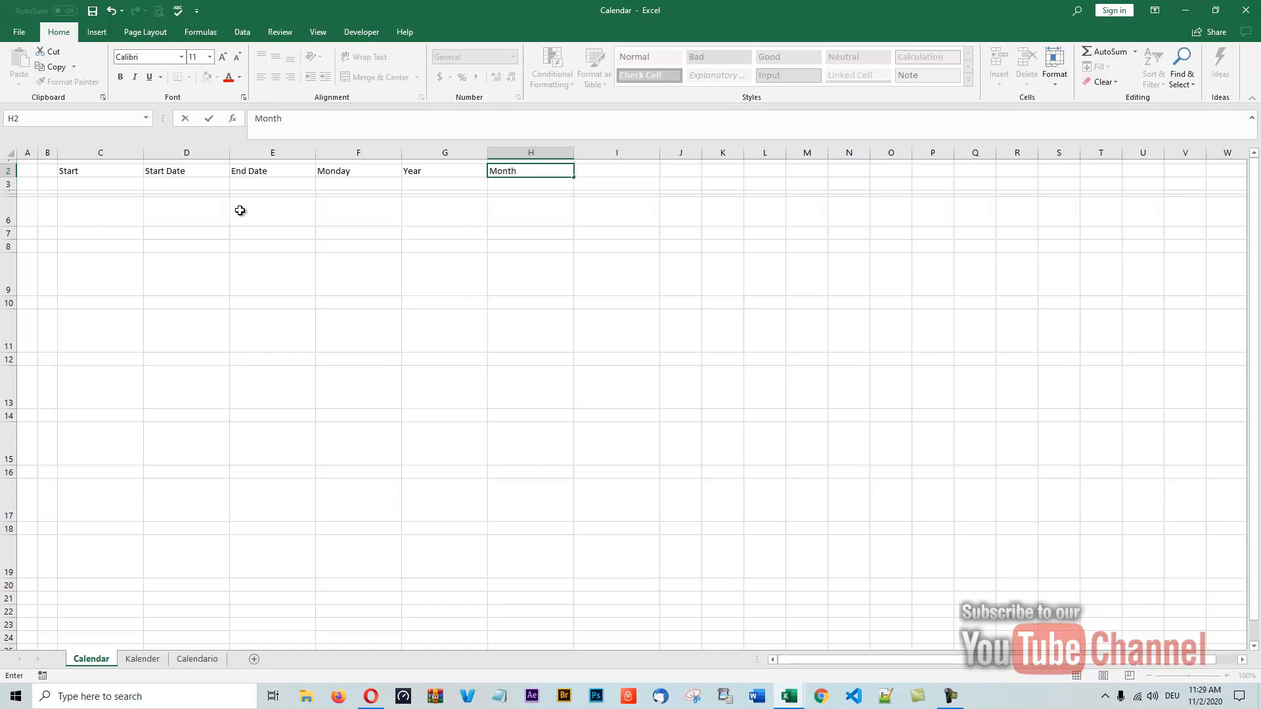
key("Tab")
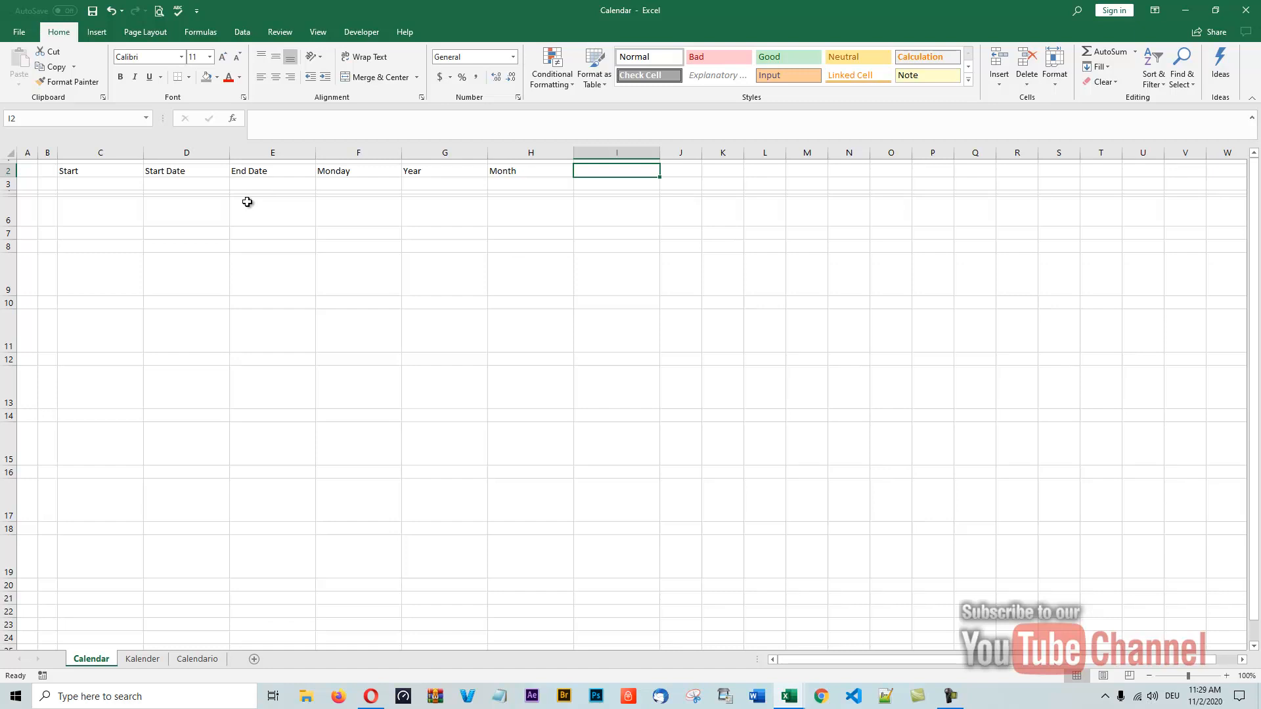
Enter the header Numbers of Days in cell I2
type("Number")
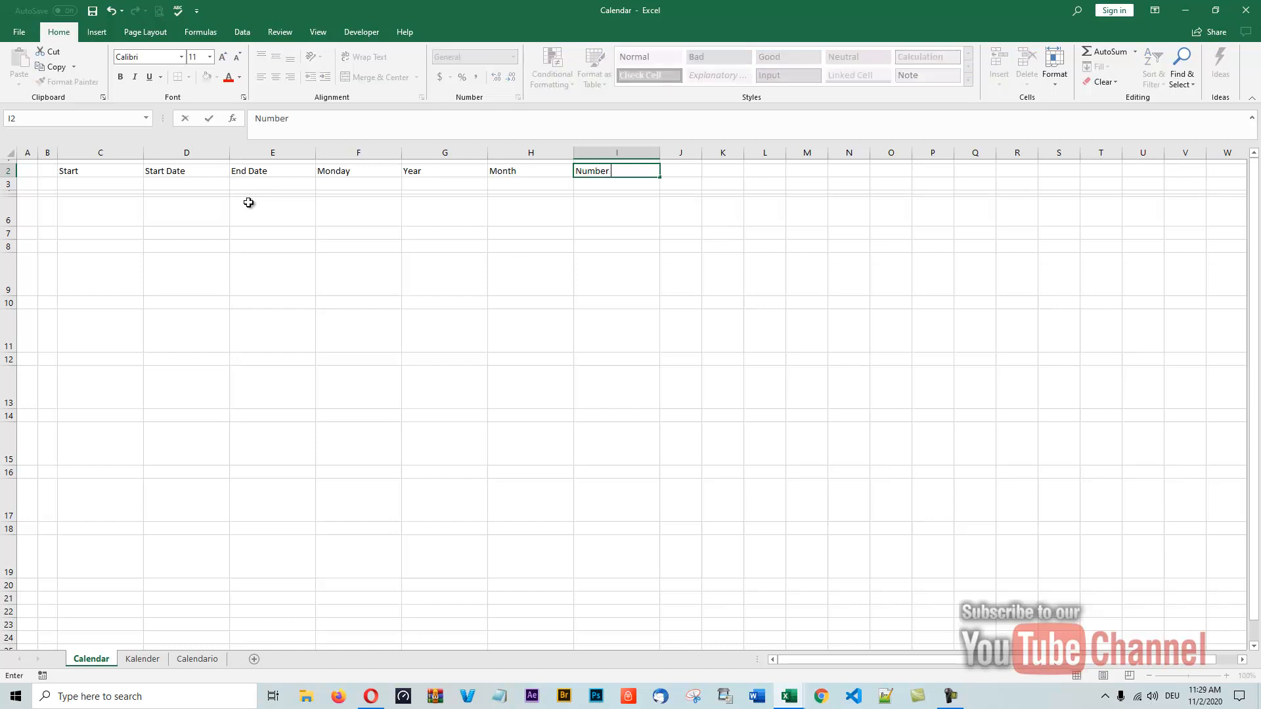
type(" Day")
key("BackSpace")
key("BackSpace")
key("BackSpace")
key("BackSpace")
key("BackSpace")
type("s of D")
left_click(104, 170)
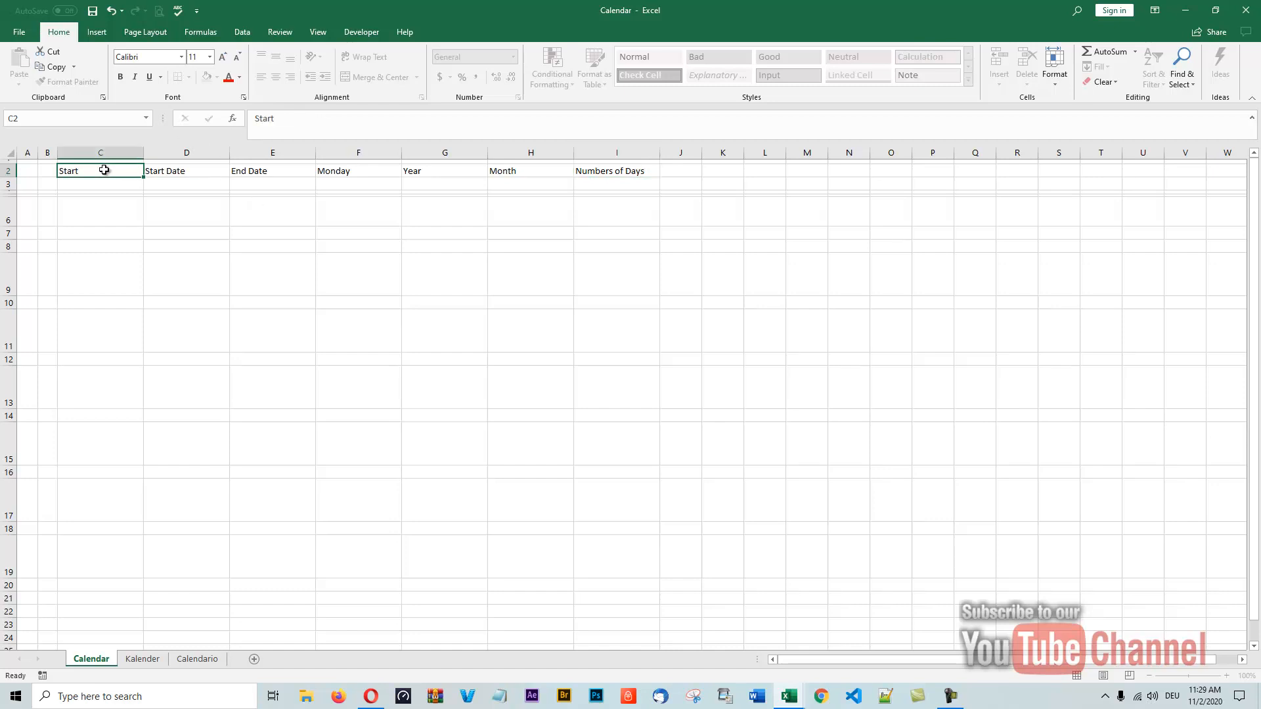
Format the header cells C2:I2 with a dark green fill and white text
left_click_drag(104, 170, 611, 171)
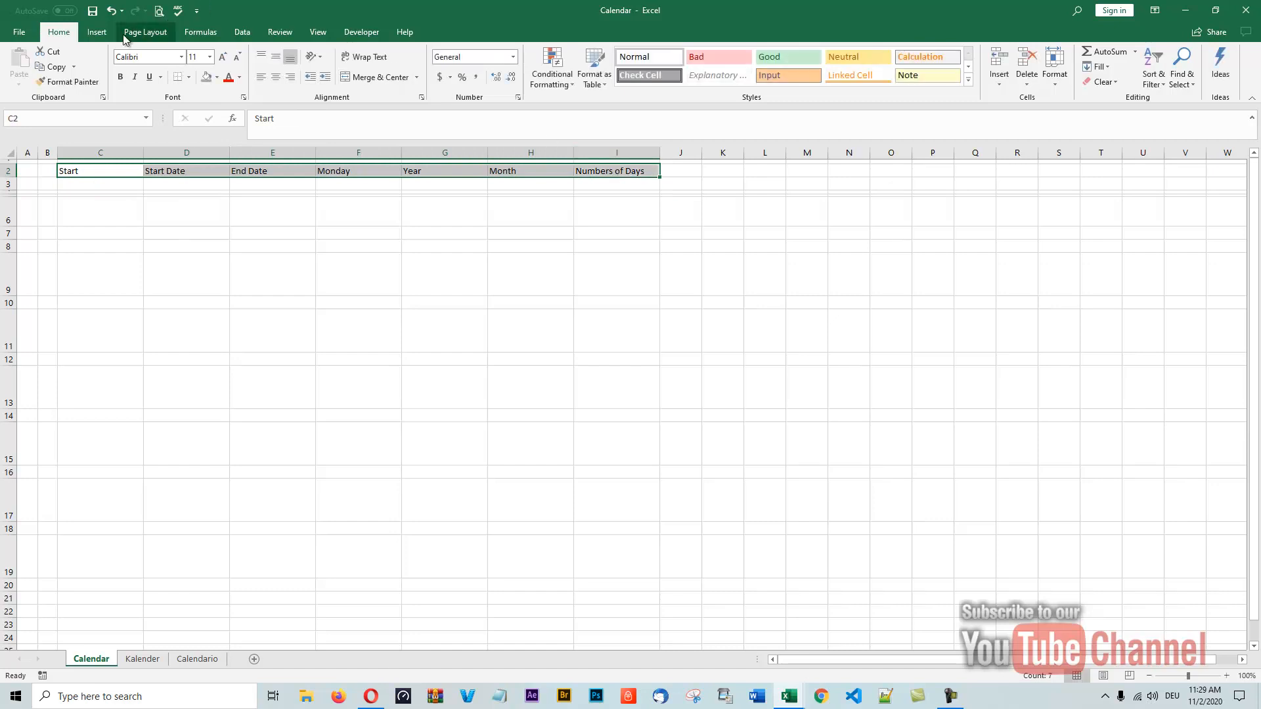
left_click(217, 77)
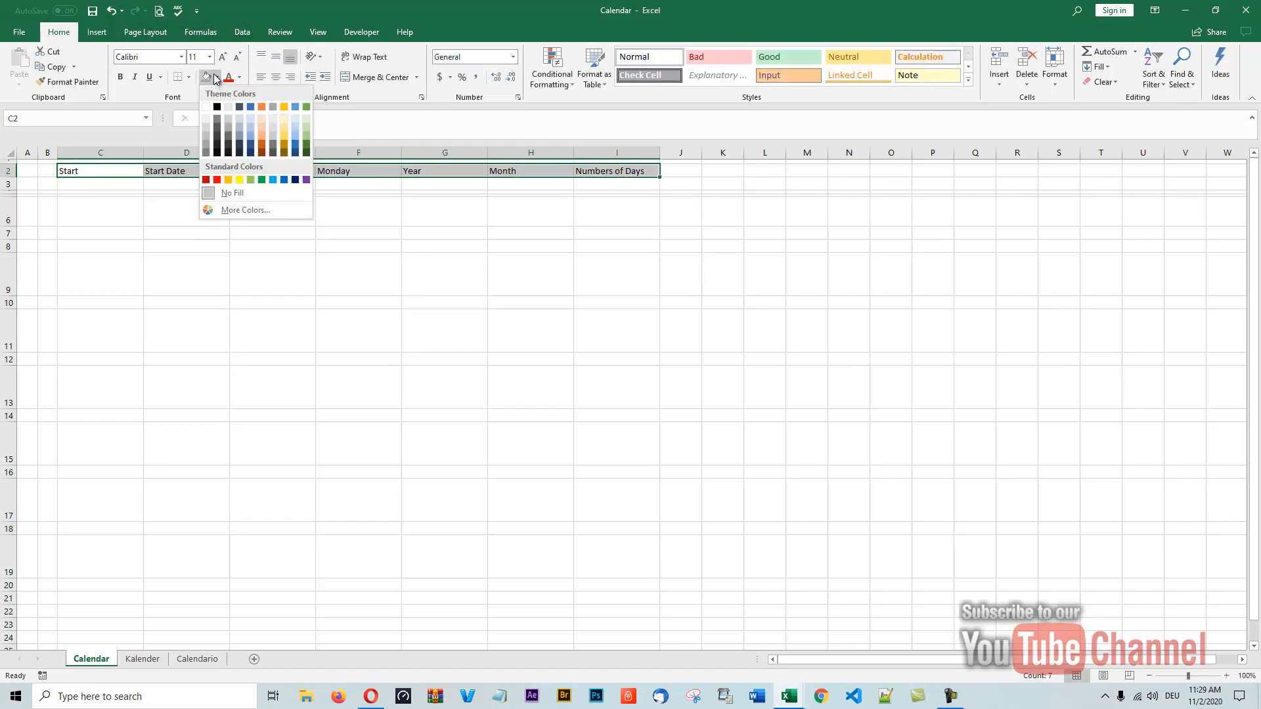
left_click(307, 147)
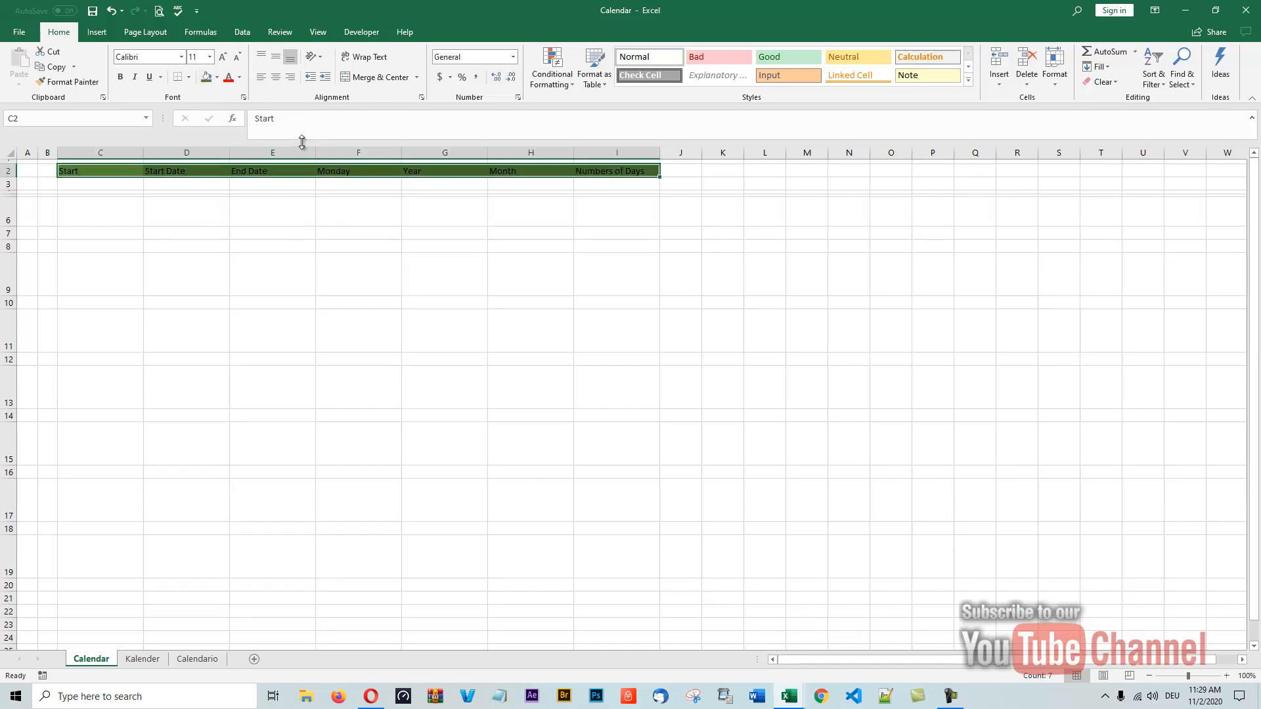
left_click(240, 78)
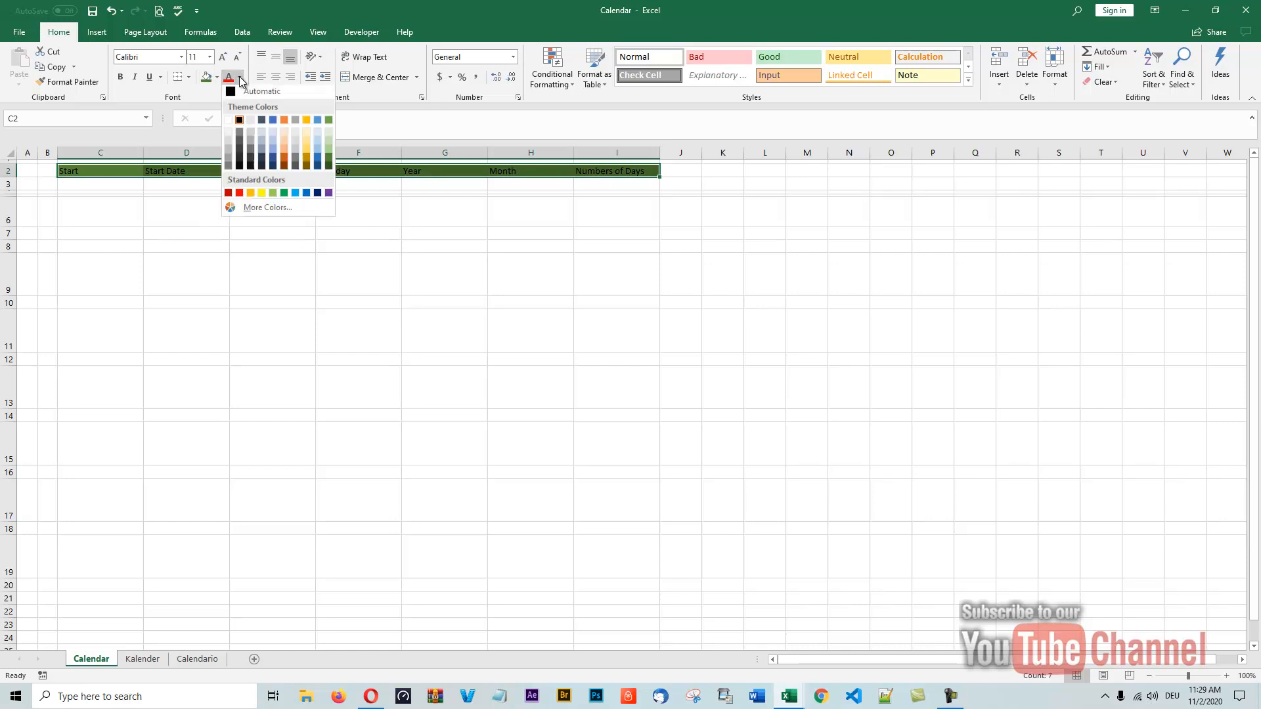
left_click(229, 125)
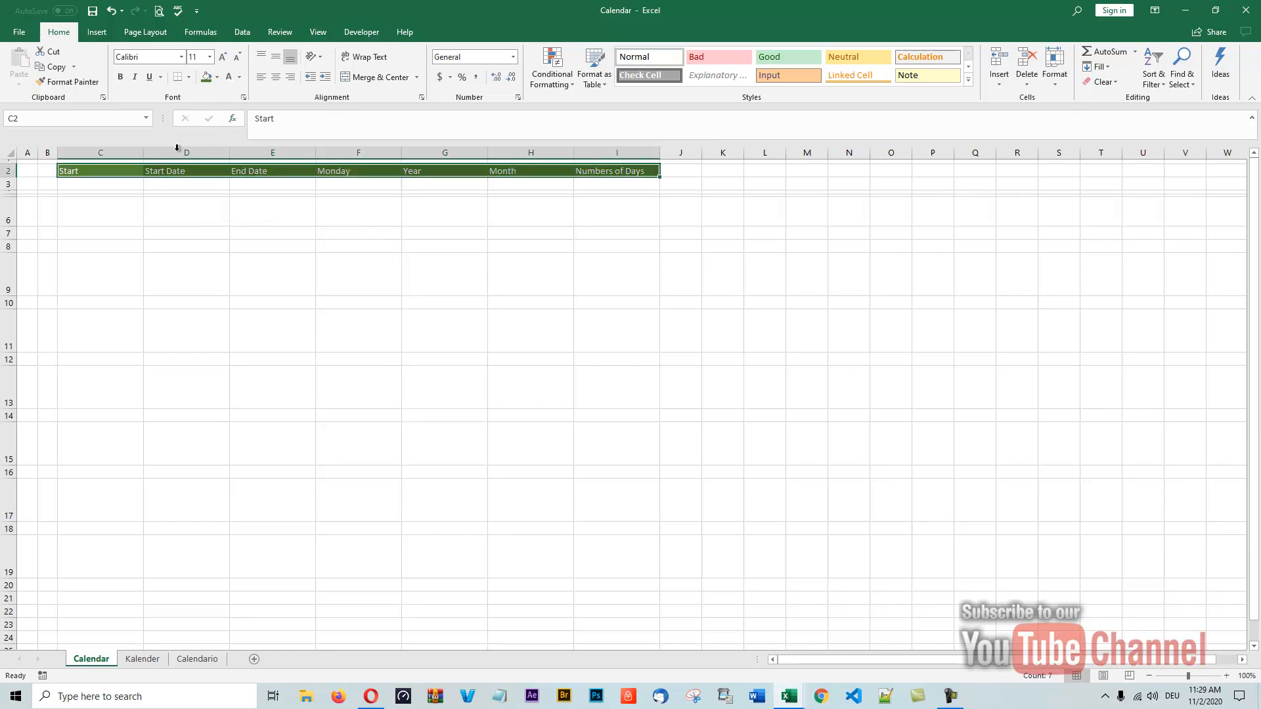
Enter the month February in C6 and the year 2020 in E6
left_click(80, 186)
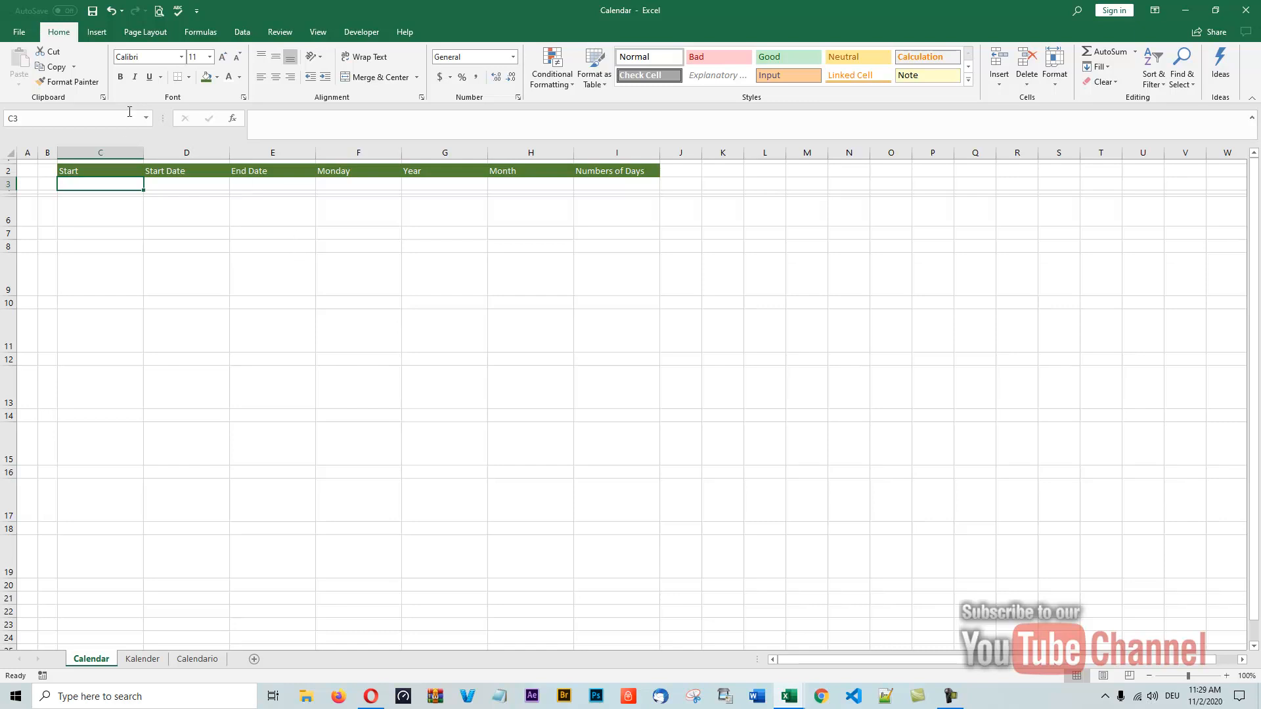
left_click(100, 207)
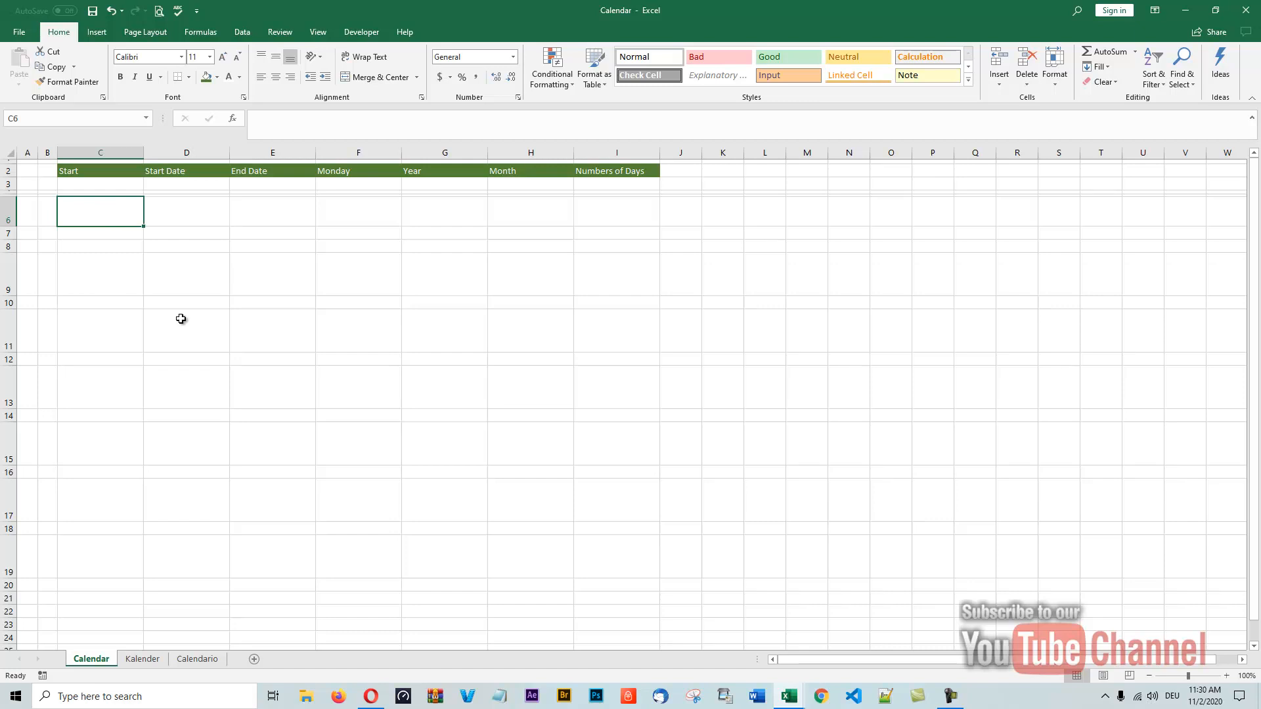
type("Feb")
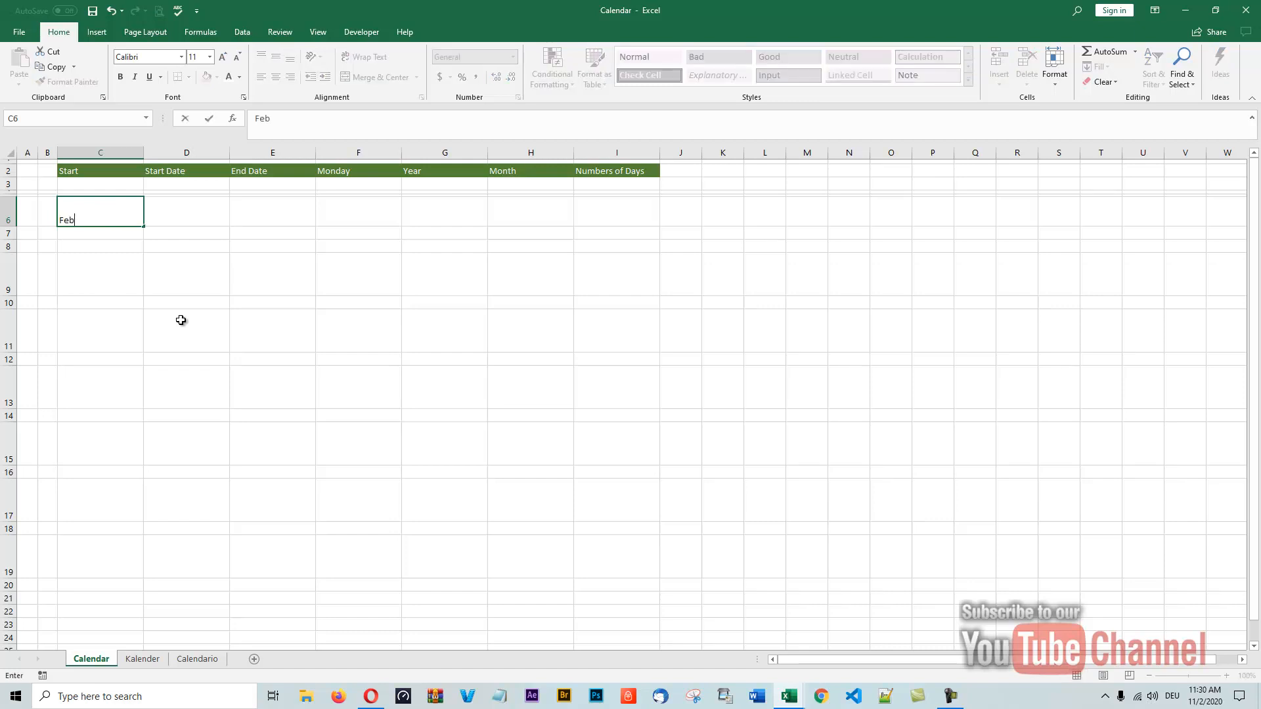
type("ruary")
left_click(262, 211)
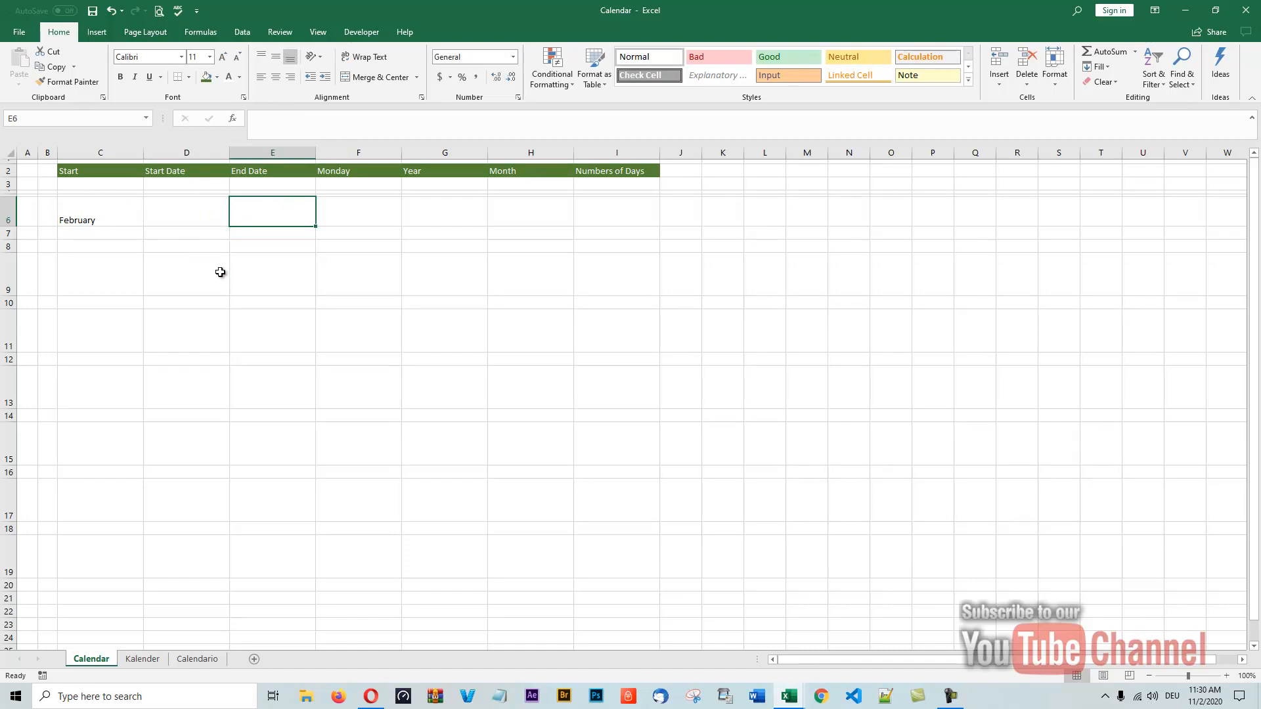
type("2020")
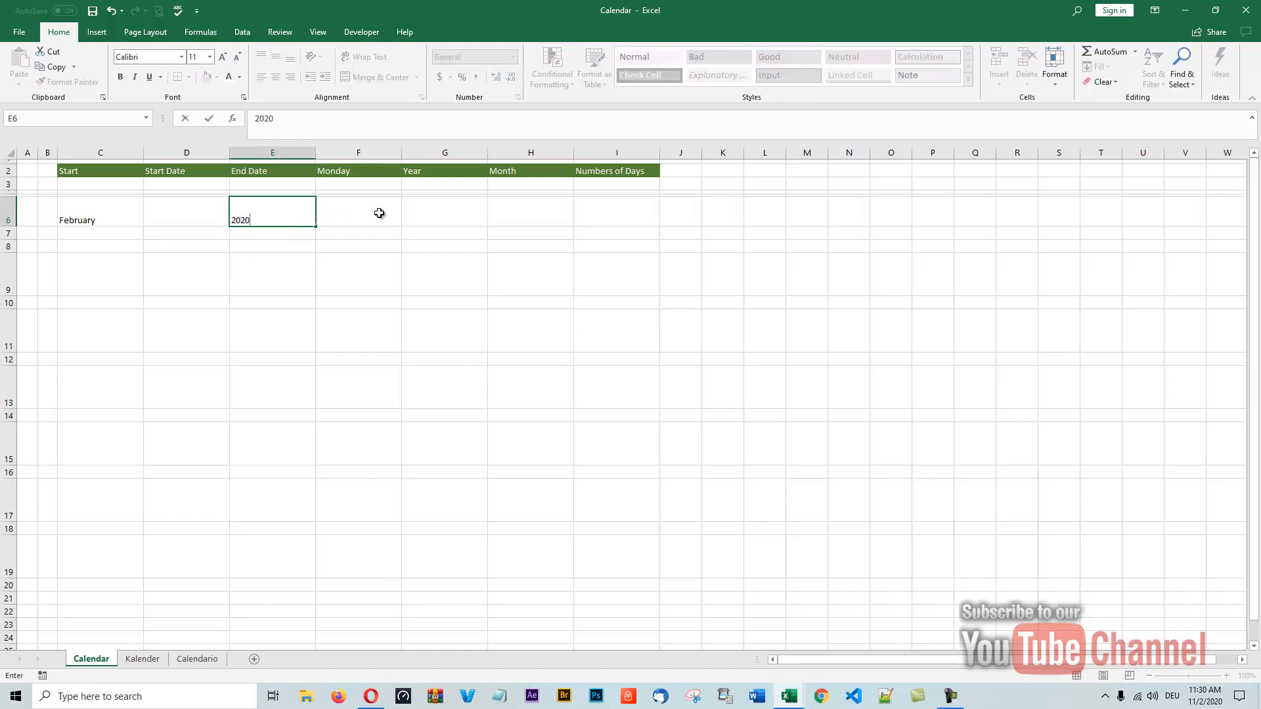
left_click(80, 235)
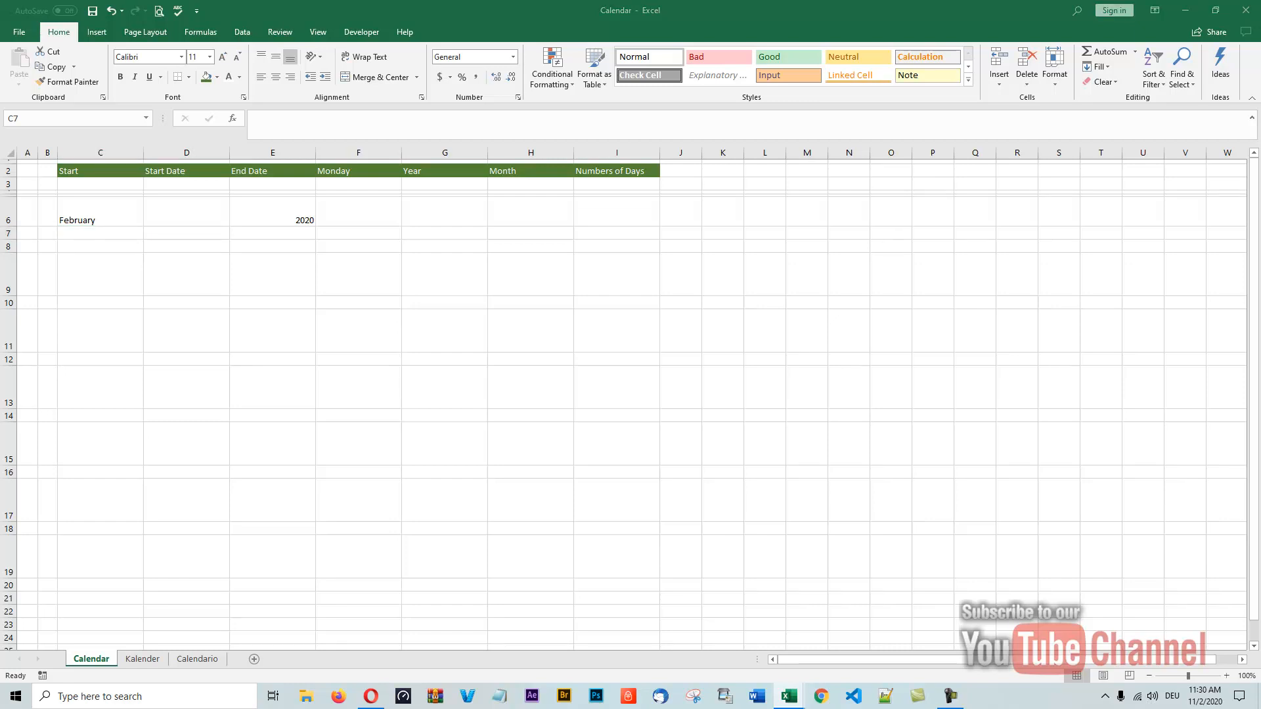
Fill C7:I7 with a series of weekday names from Monday to Sunday and center them horizontally
left_click(86, 235)
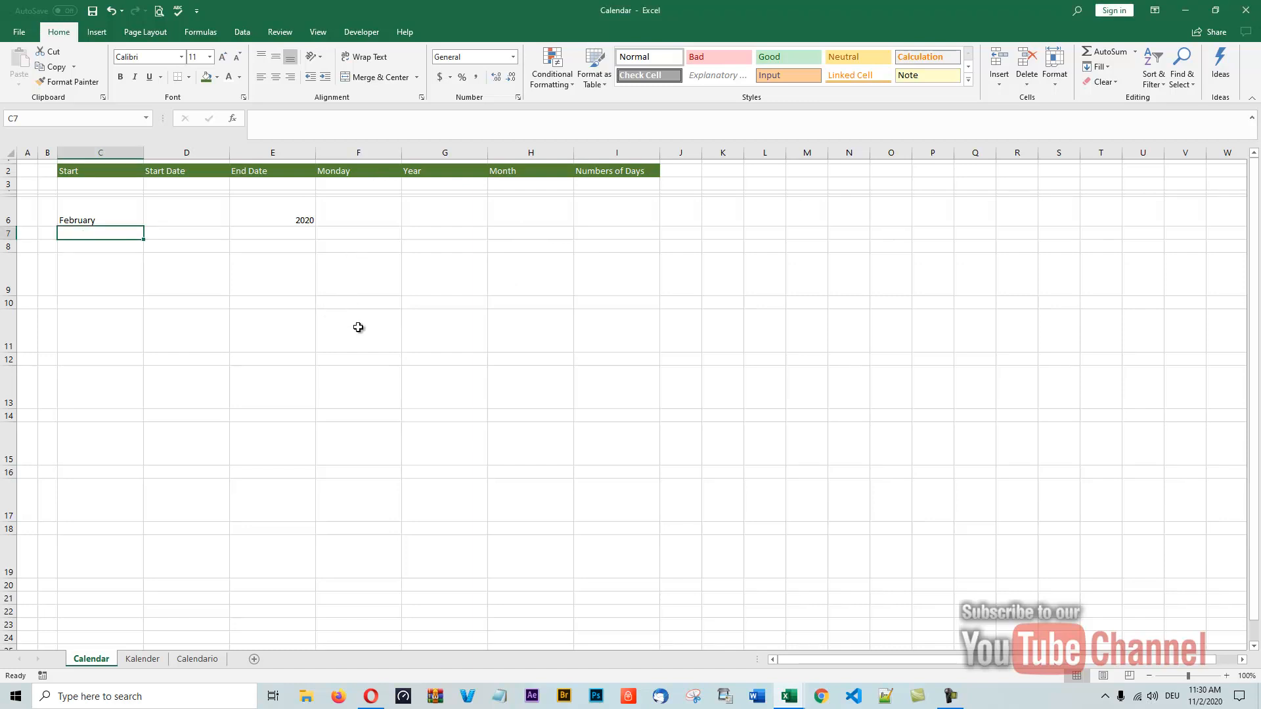
type("Monday")
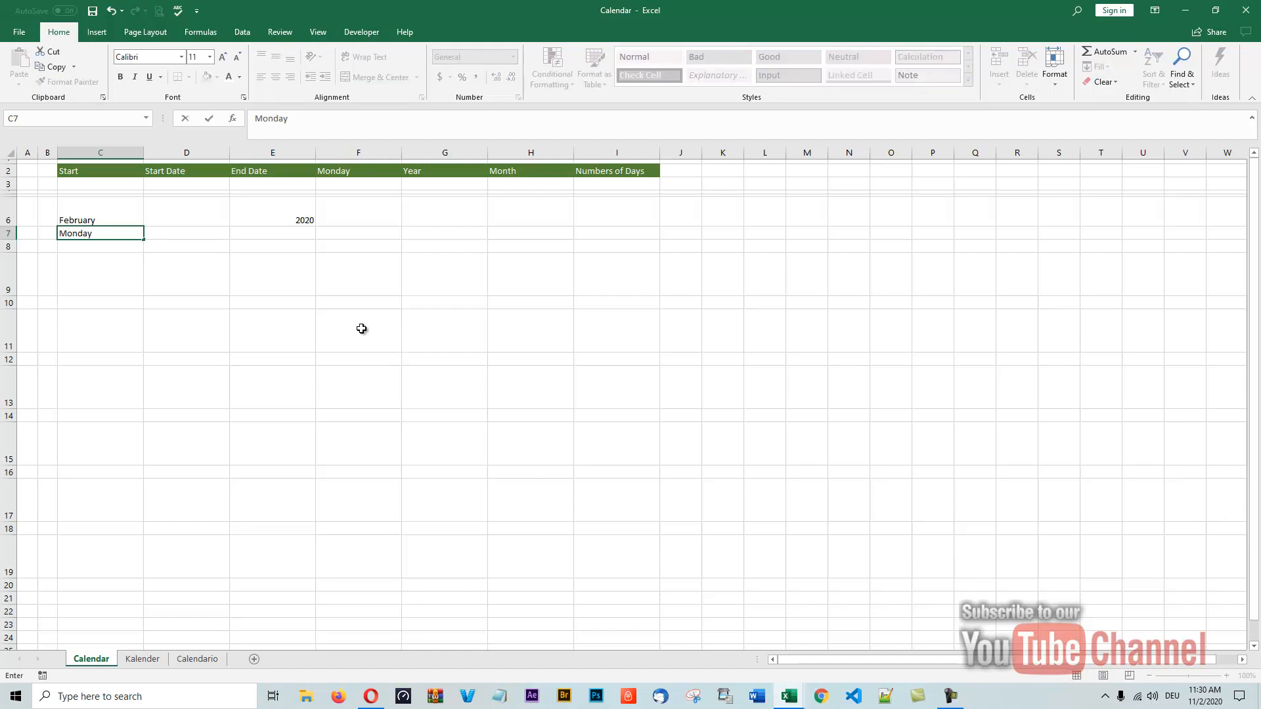
left_click(197, 231)
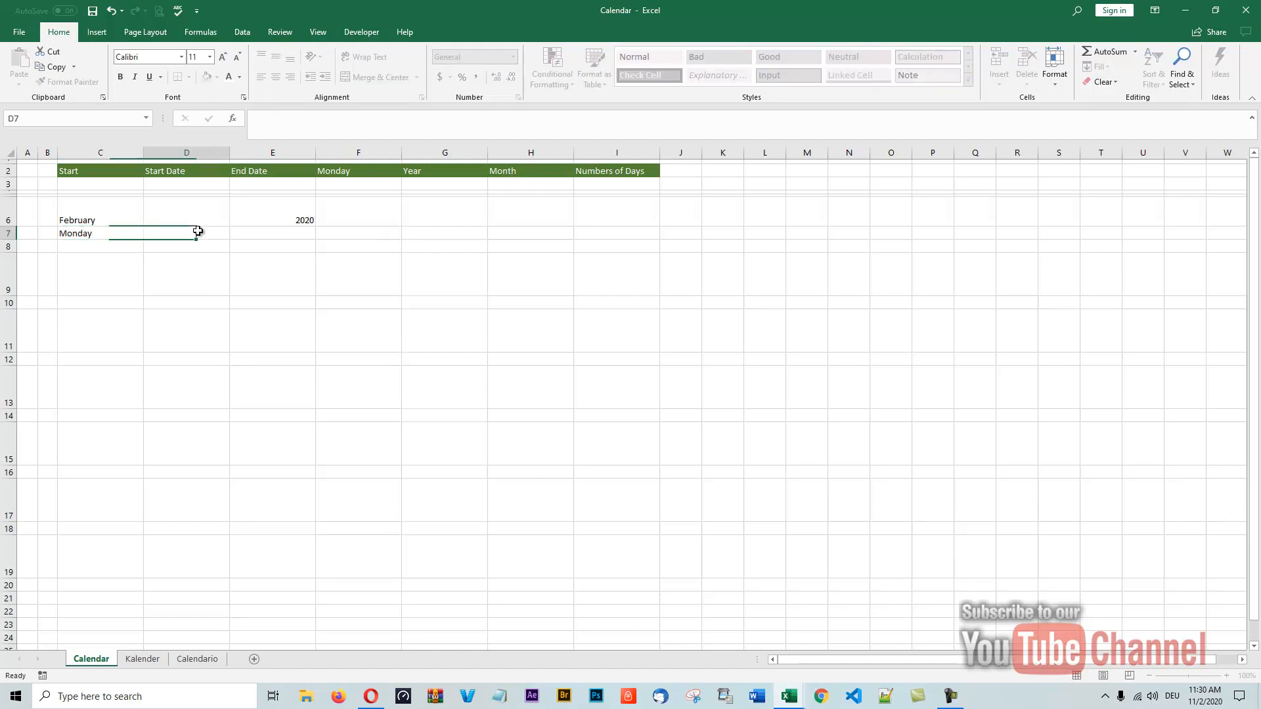
left_click(129, 237)
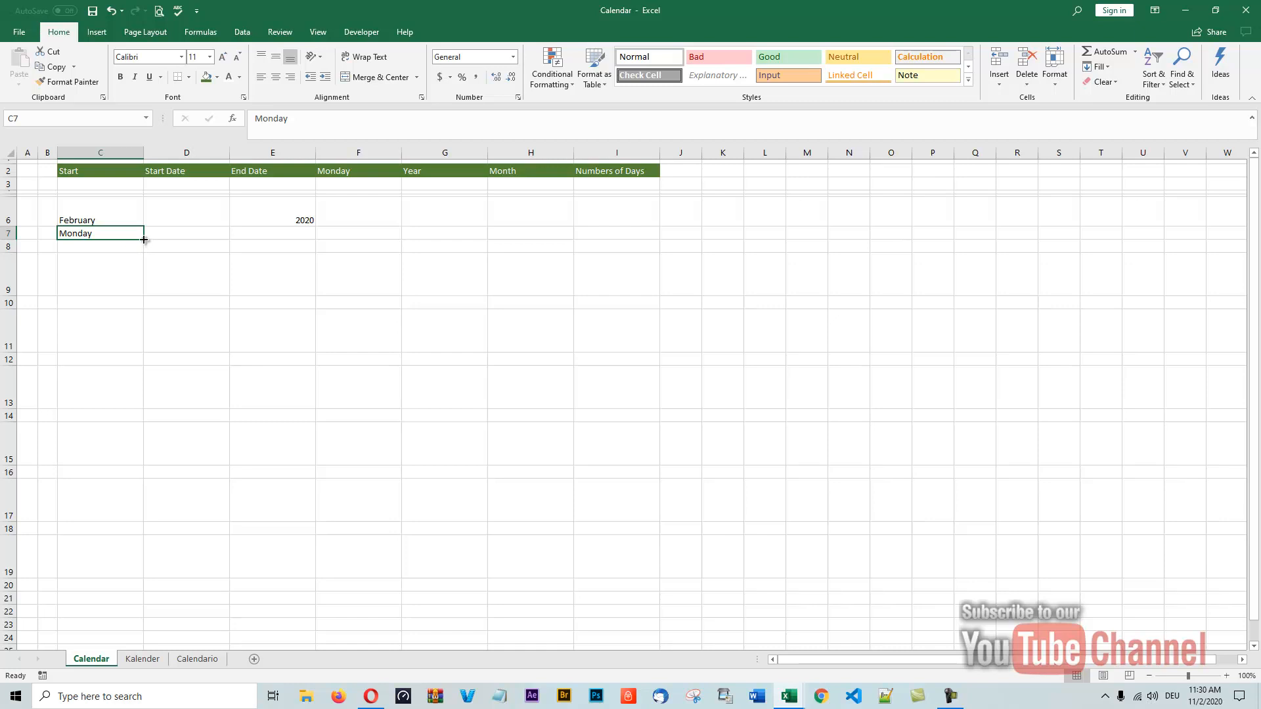
left_click_drag(144, 240, 636, 240)
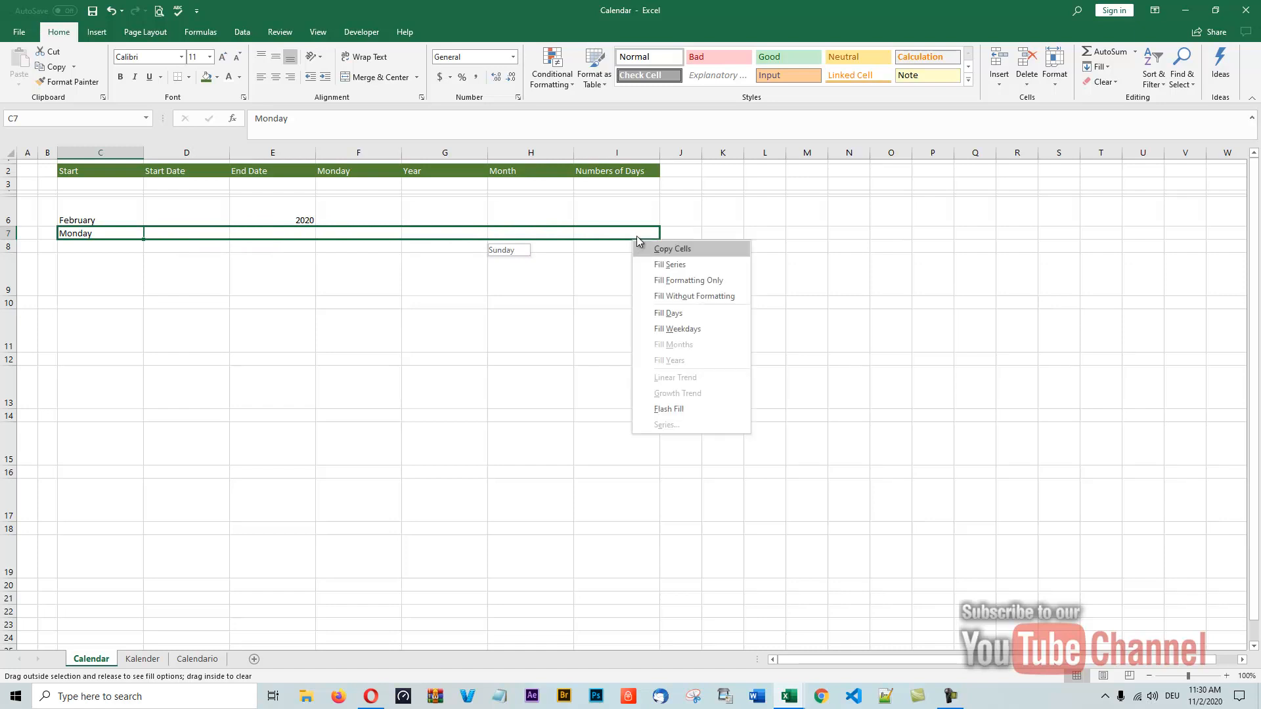
left_click(669, 265)
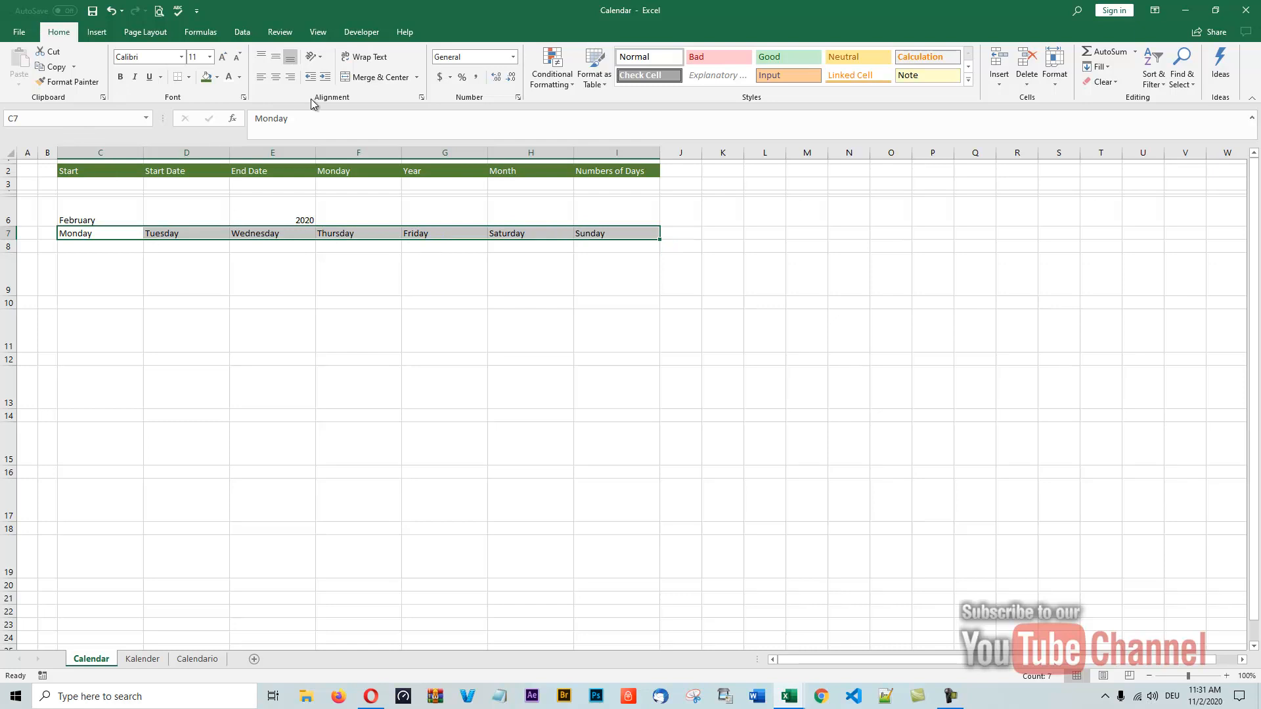
left_click(275, 79)
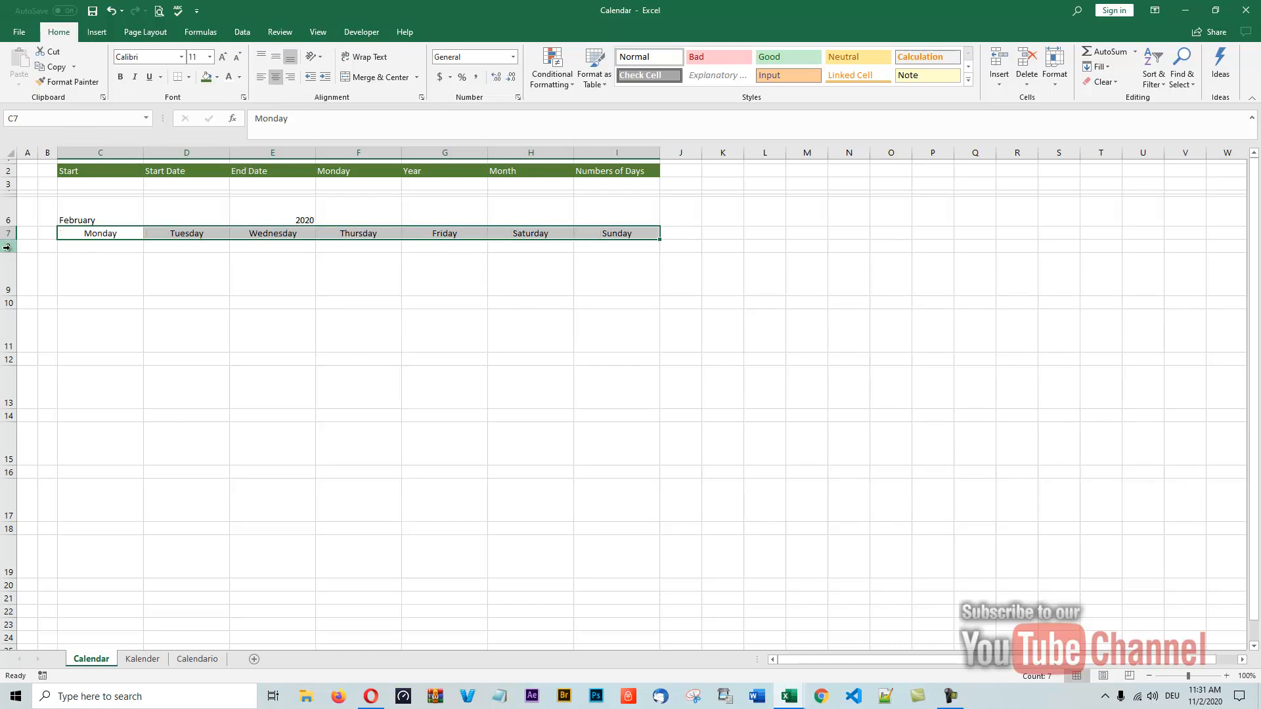
left_click(104, 247)
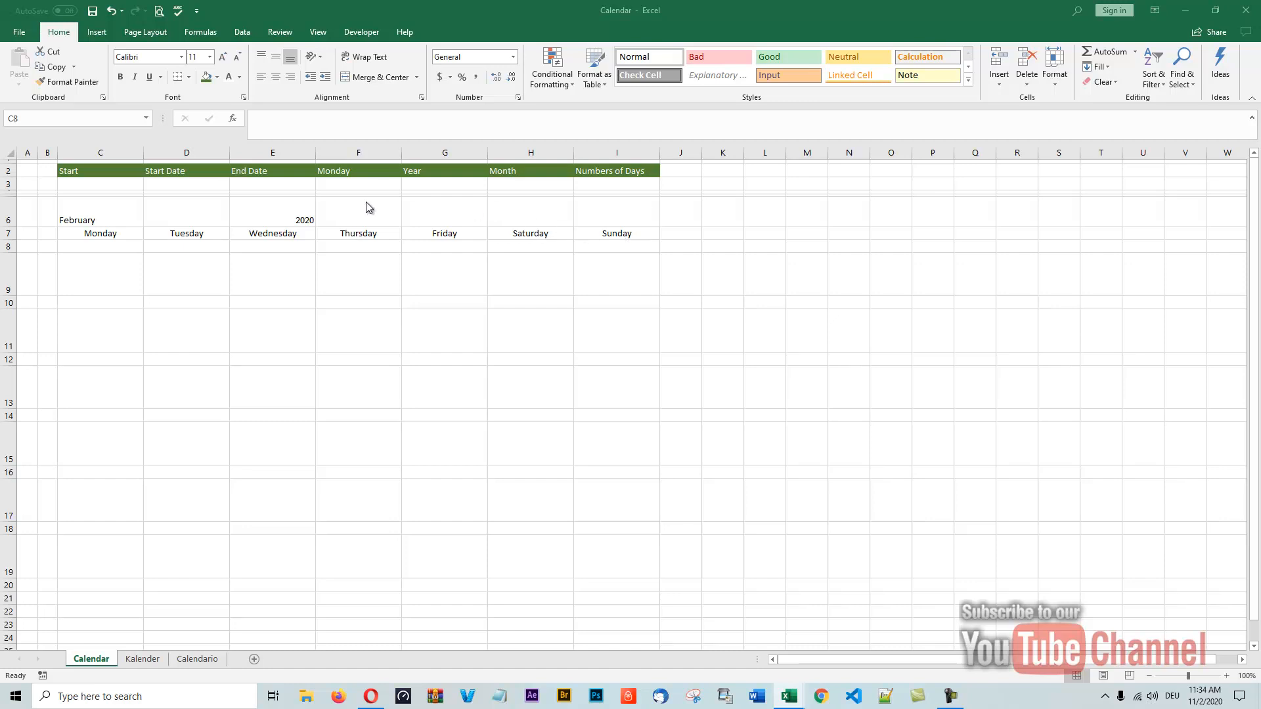
Apply a thin solid outline around C2:I3 with a horizontal line between the header row and the value row
left_click(85, 169)
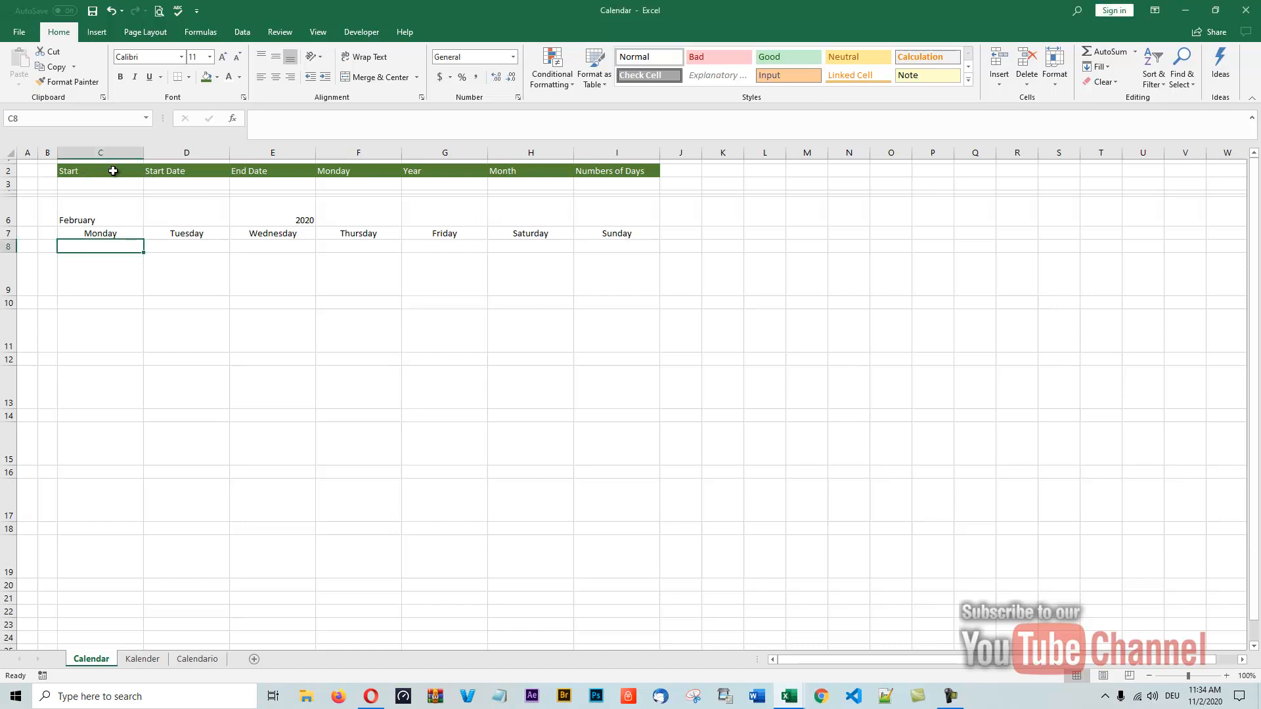
left_click_drag(112, 172, 596, 185)
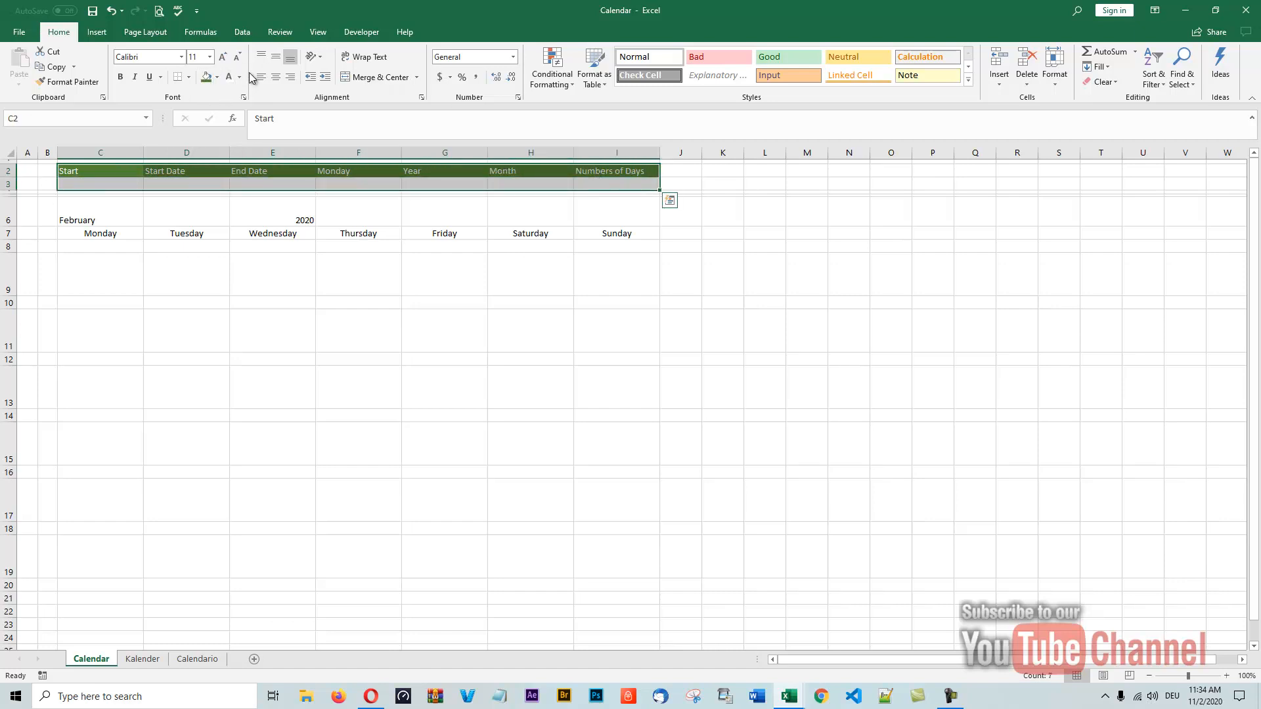
left_click(189, 78)
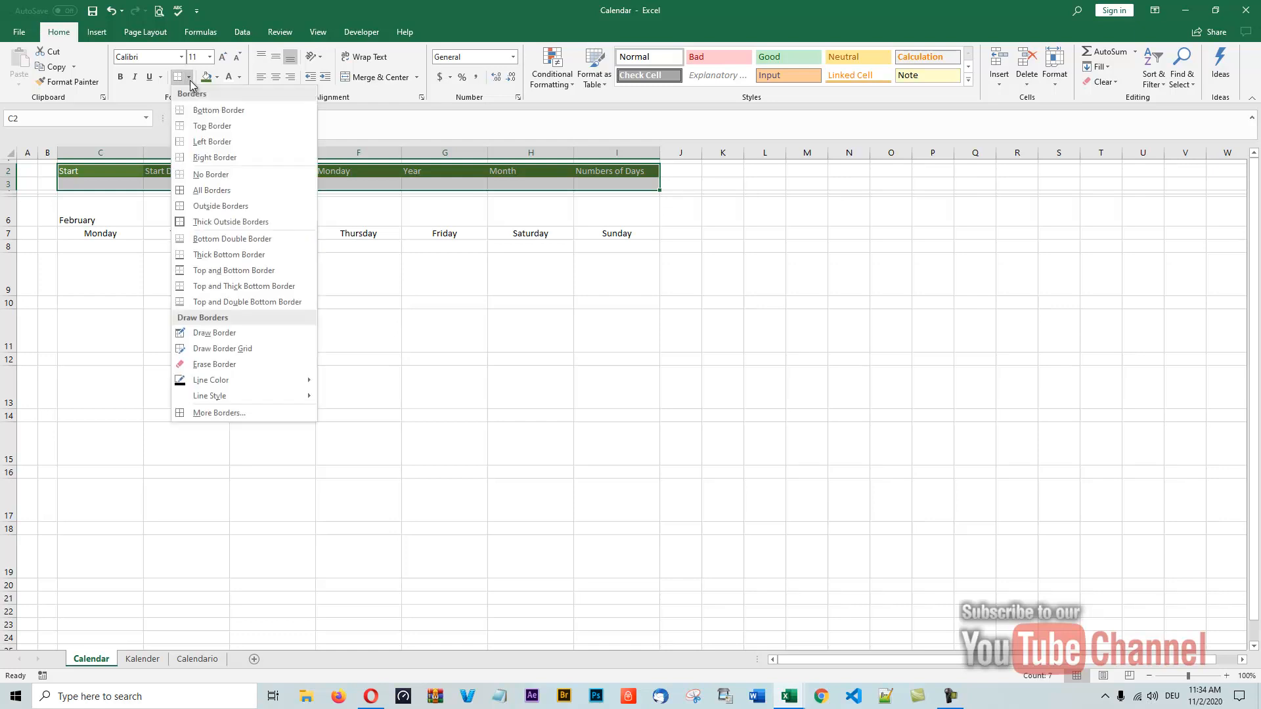
left_click(194, 414)
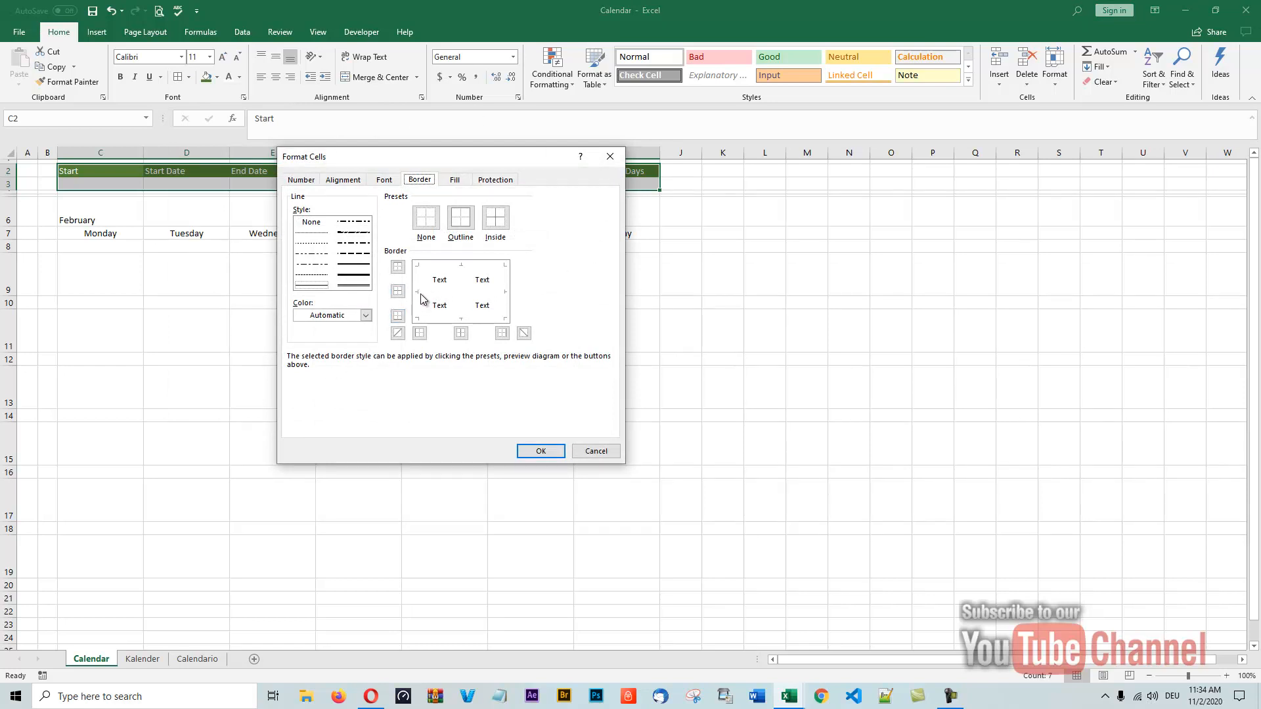
left_click(460, 265)
left_click(505, 293)
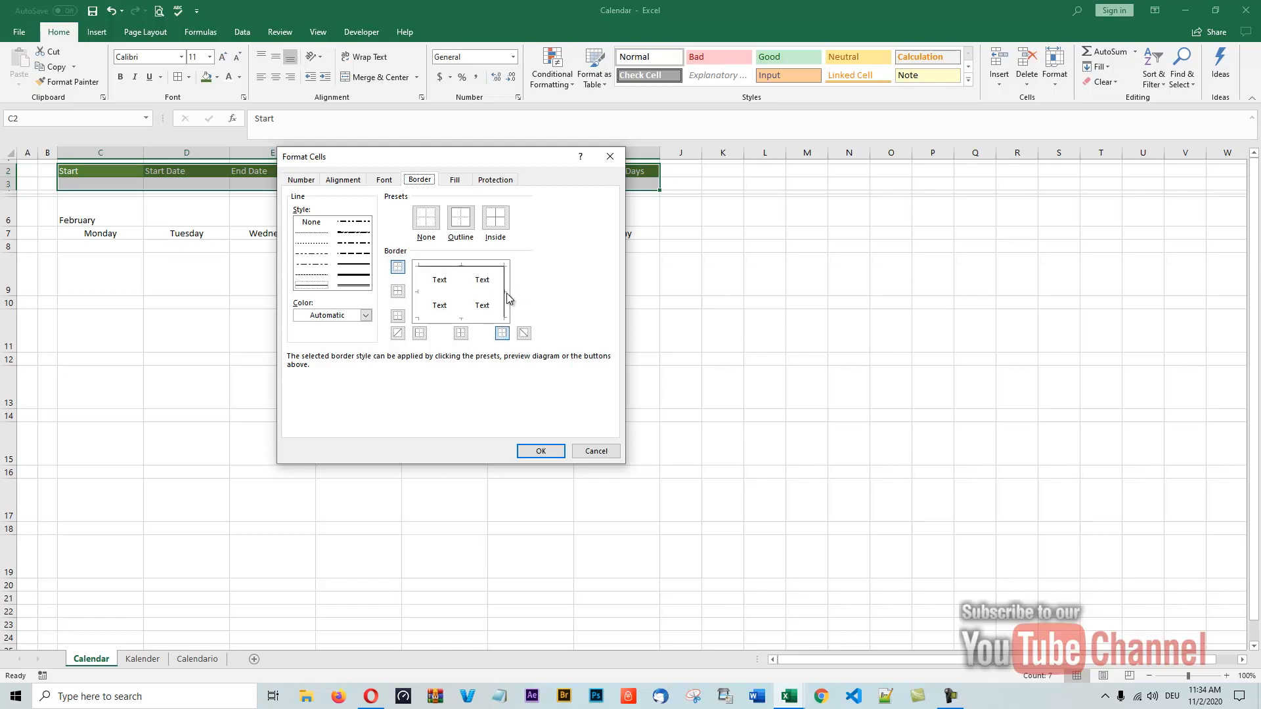
left_click(463, 319)
left_click(423, 290)
left_click(462, 292)
left_click(445, 293)
left_click(540, 452)
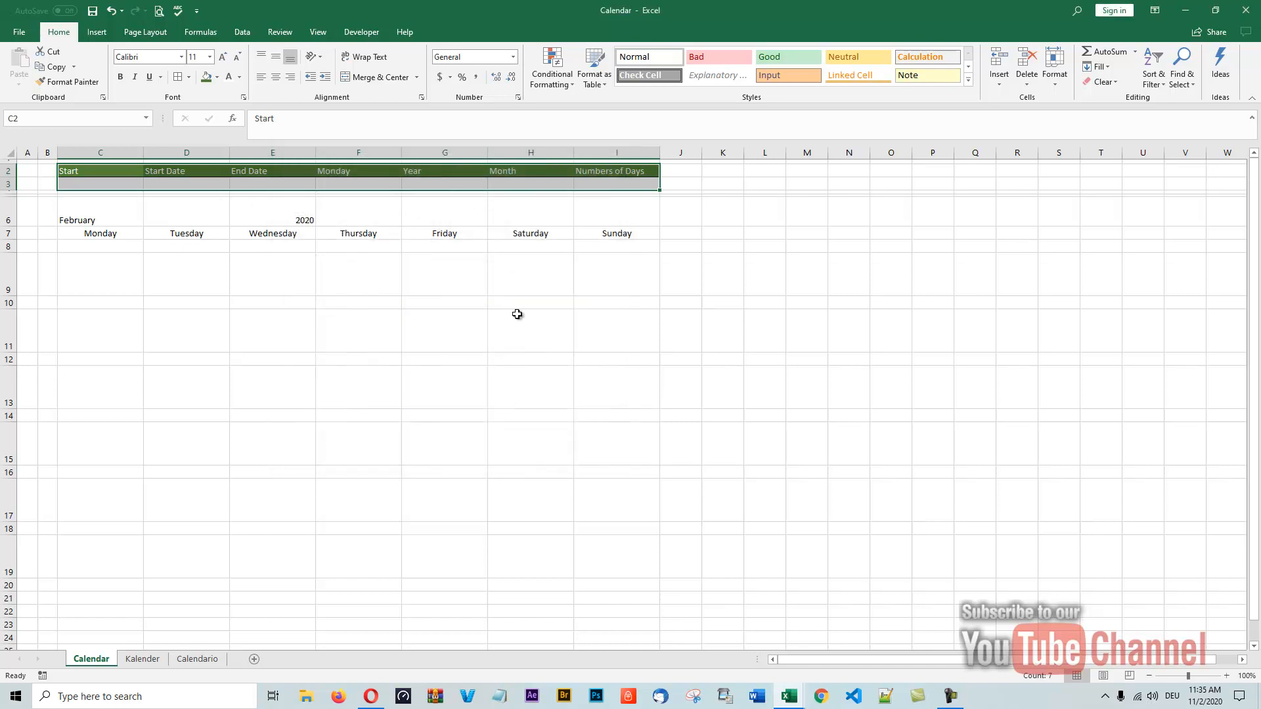
left_click(550, 206)
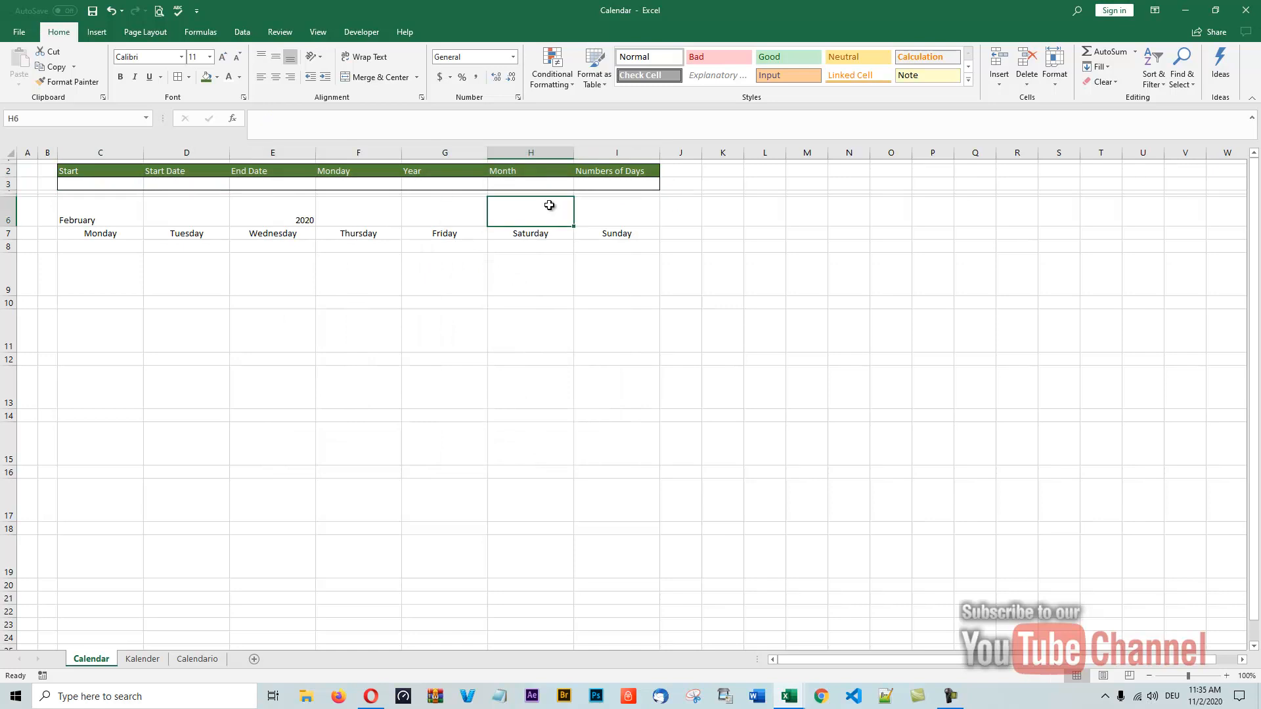
Add thin vertical inside borders between the columns of the header table C2:I3
left_click_drag(77, 169, 625, 183)
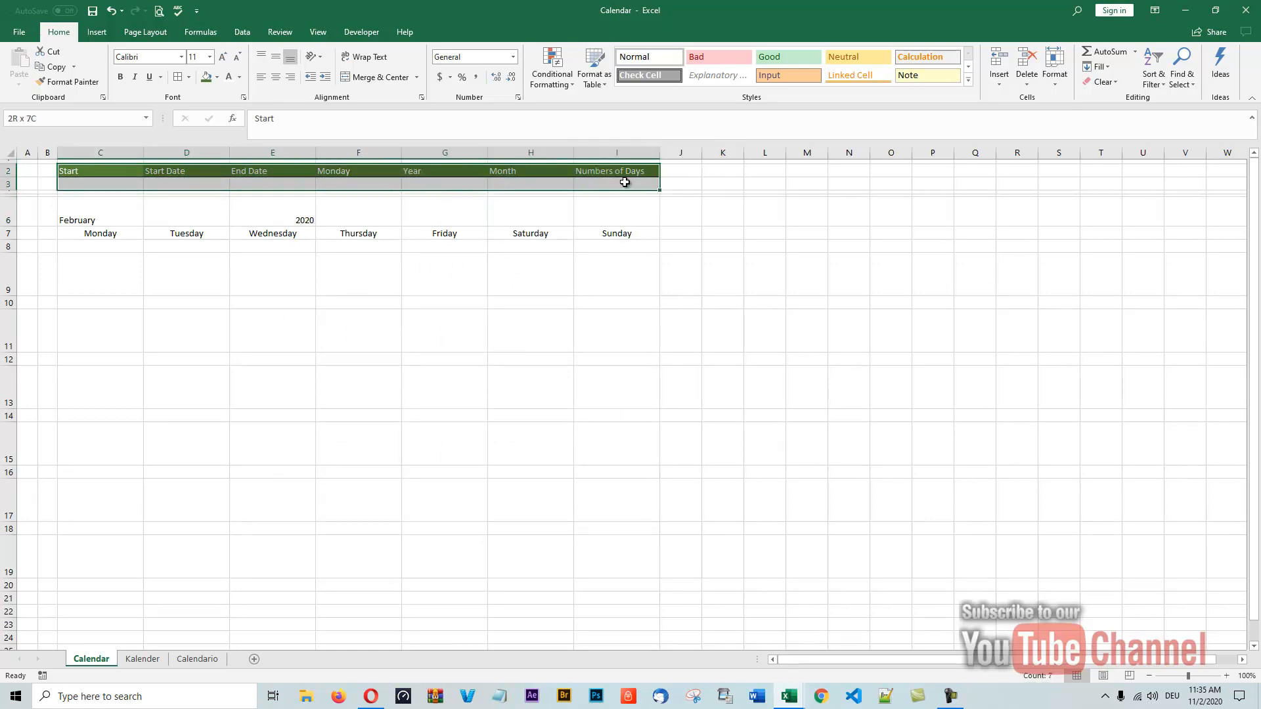
left_click(189, 77)
left_click(209, 413)
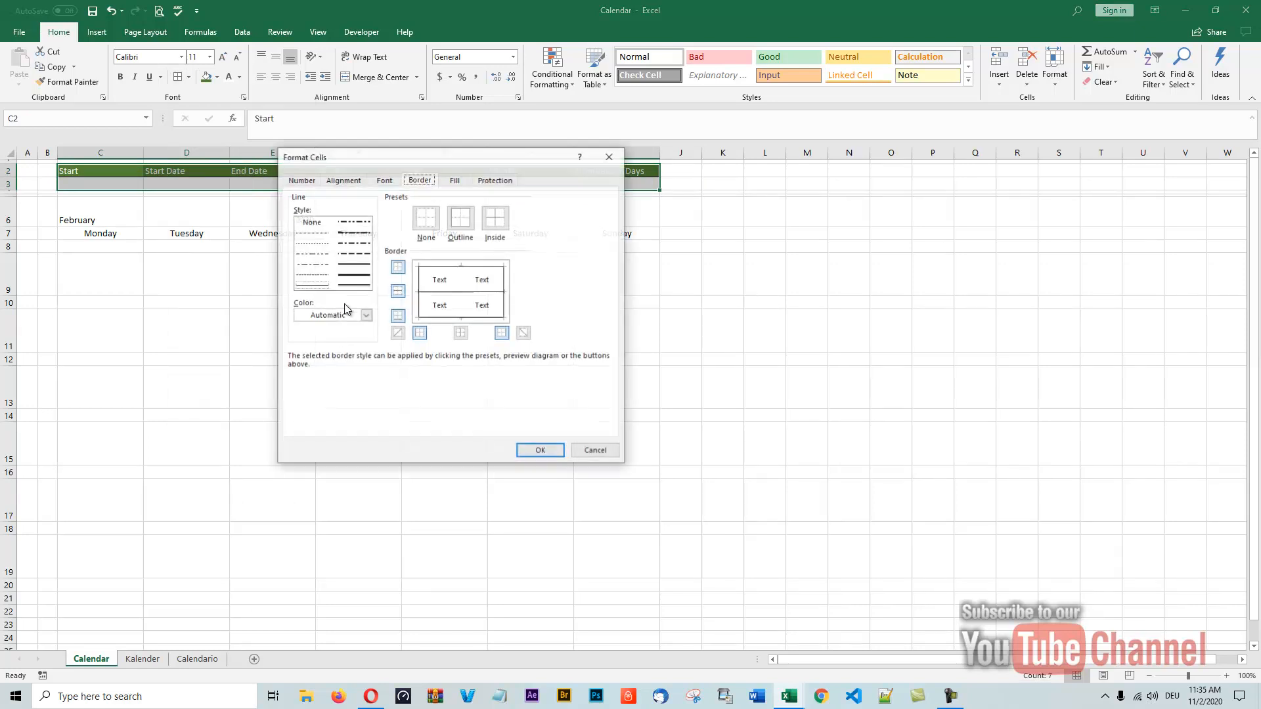
left_click(463, 291)
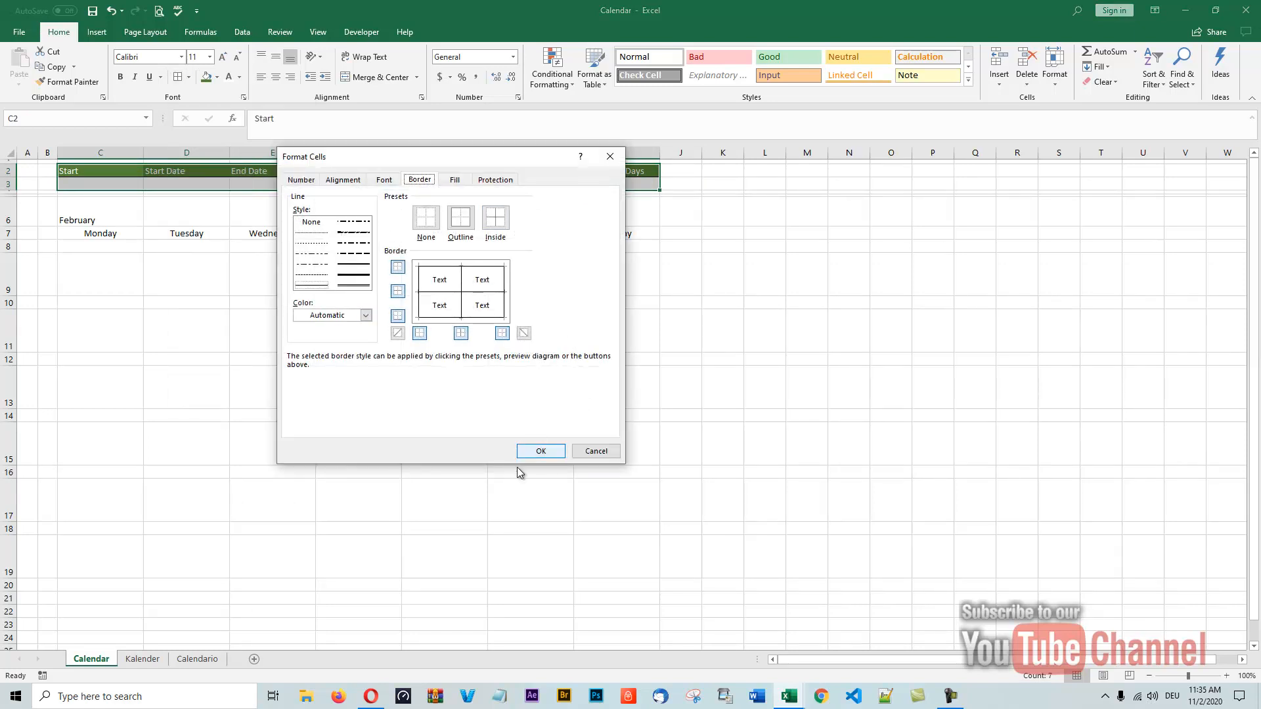
left_click(536, 452)
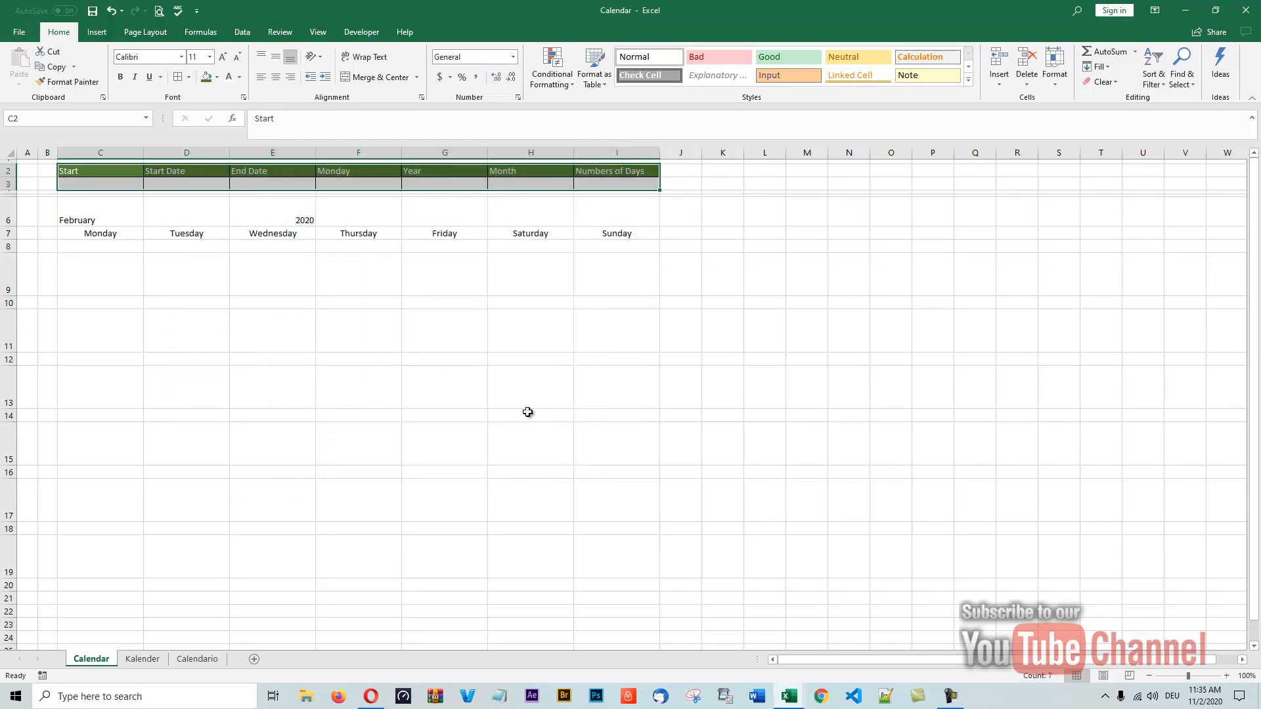
left_click(686, 182)
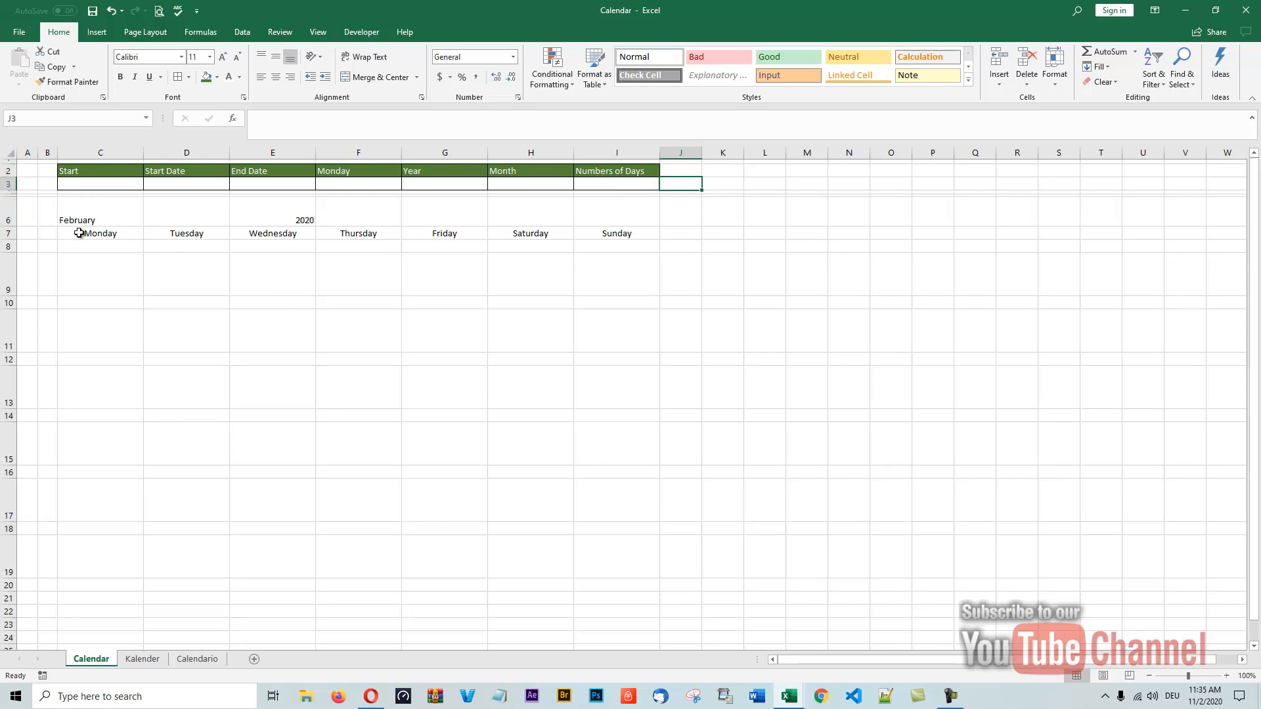
Set a thicker solid outline on all four sides of the calendar range C6:I19
left_click(67, 212)
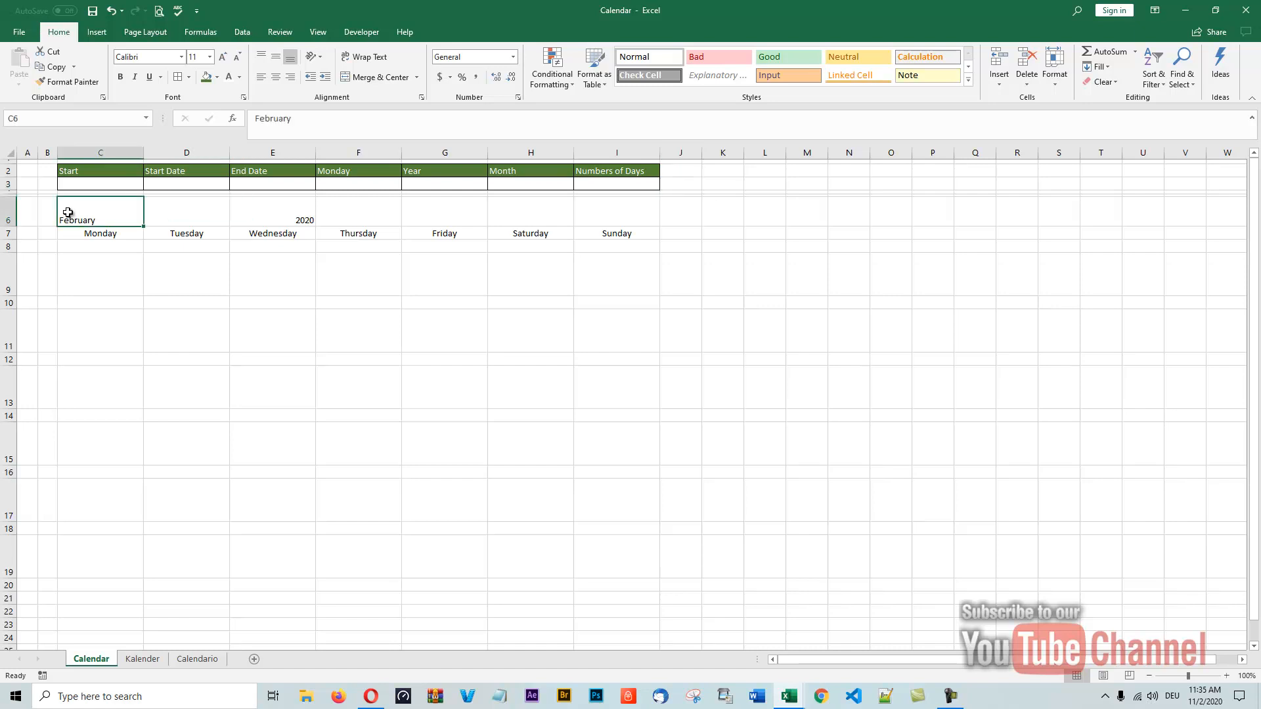
left_click_drag(71, 212, 621, 545)
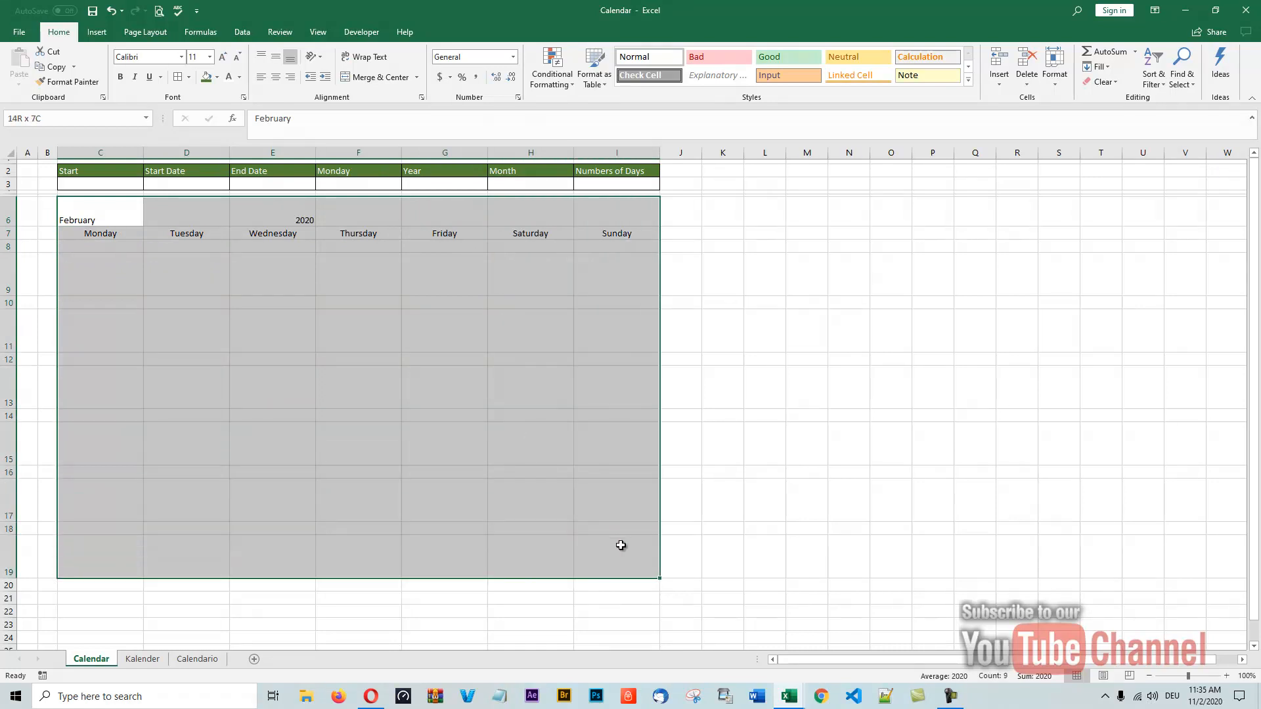
left_click_drag(621, 545, 621, 546)
left_click(188, 77)
left_click(199, 414)
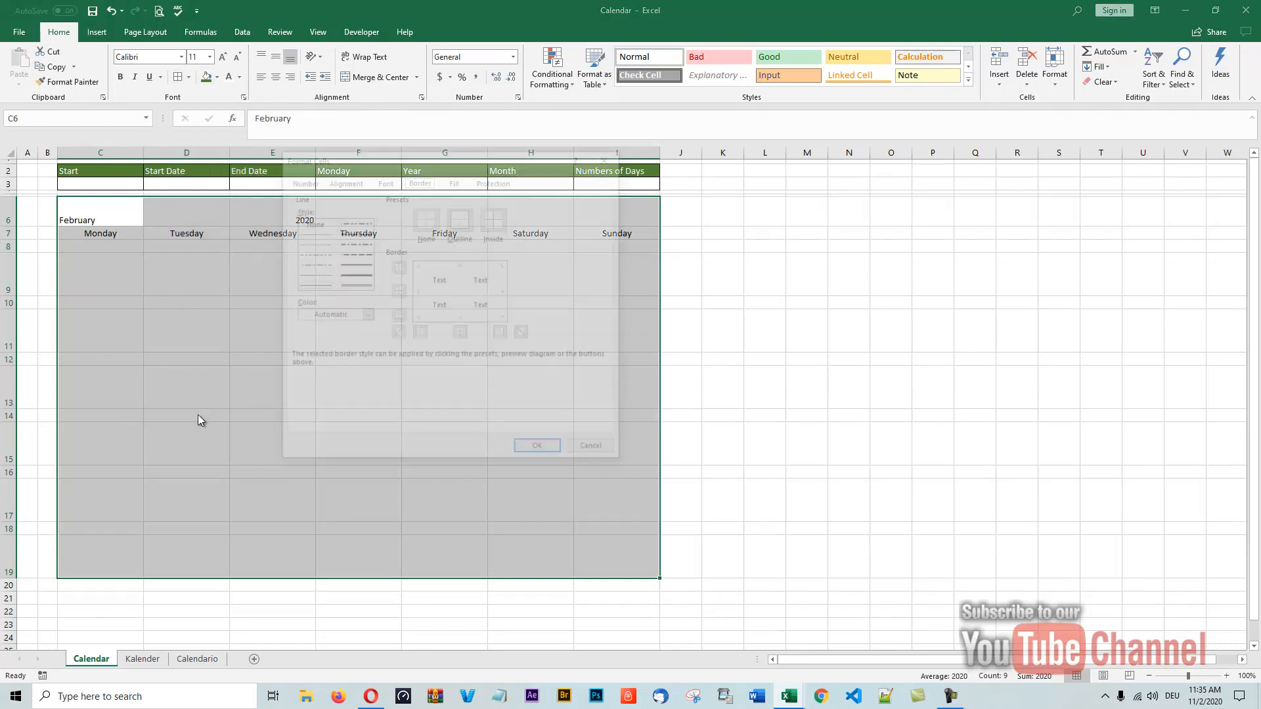
left_click(353, 272)
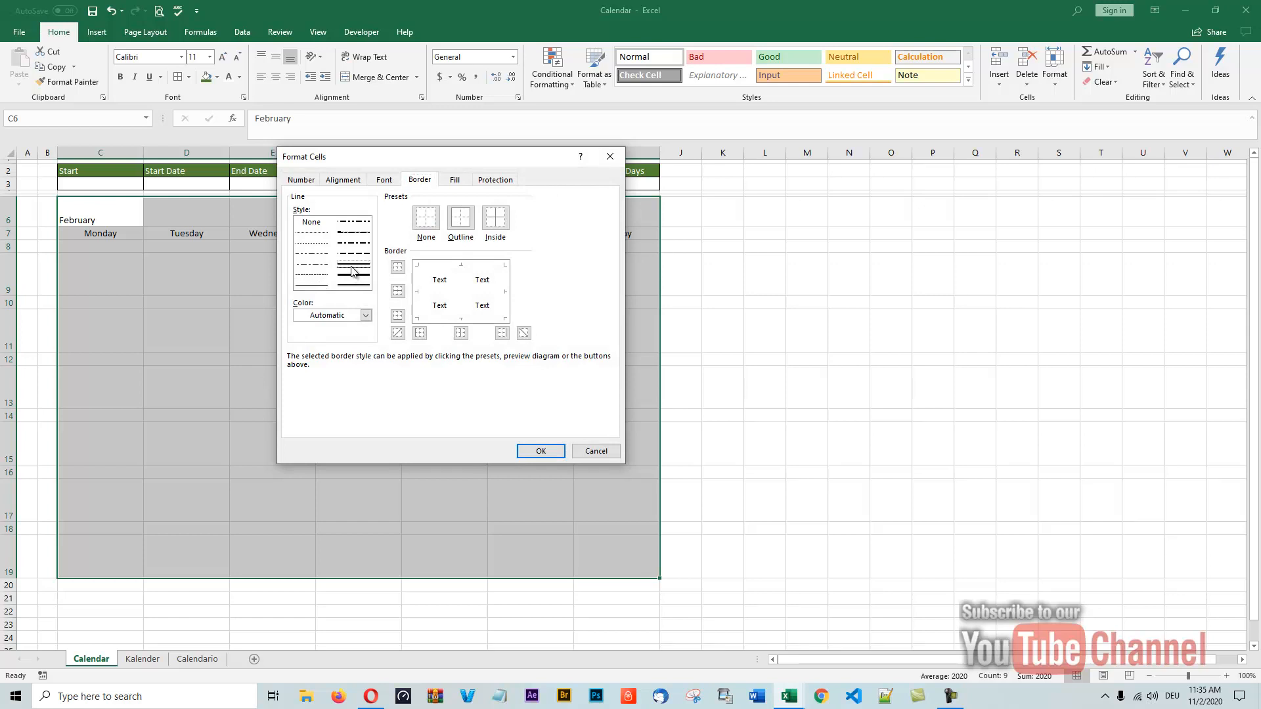
left_click(421, 300)
left_click(467, 269)
left_click(505, 289)
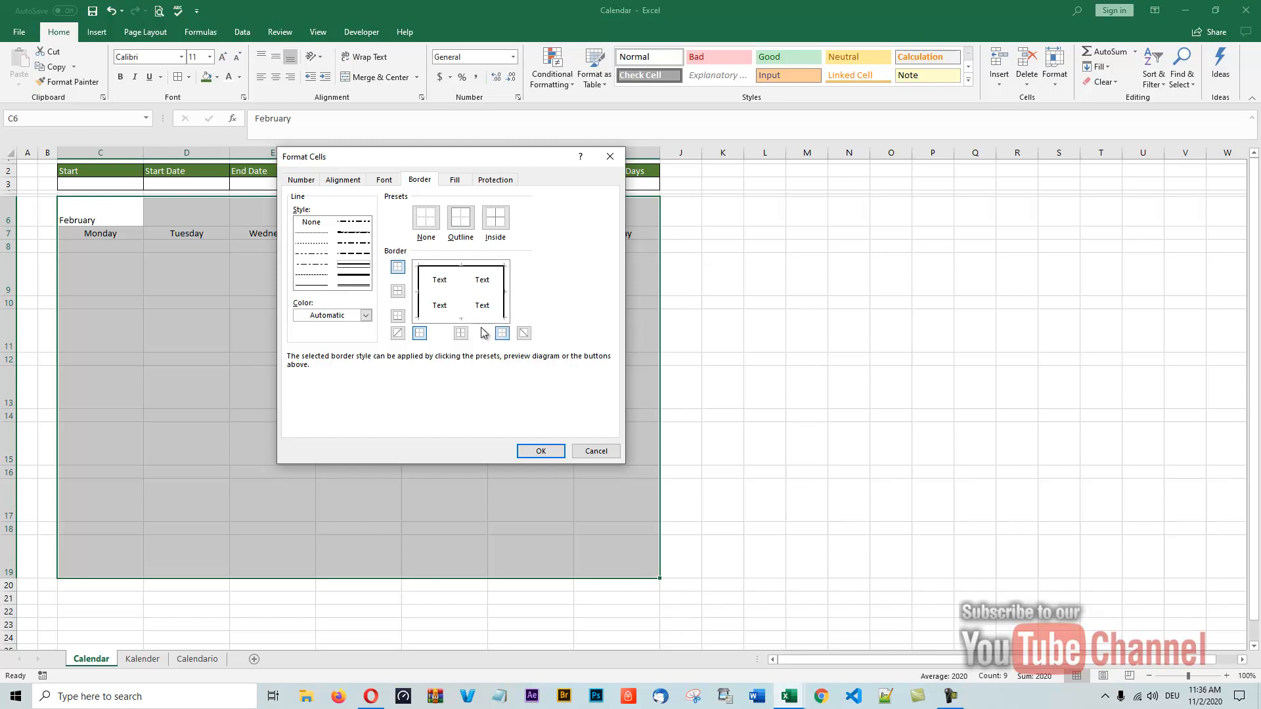
left_click(469, 319)
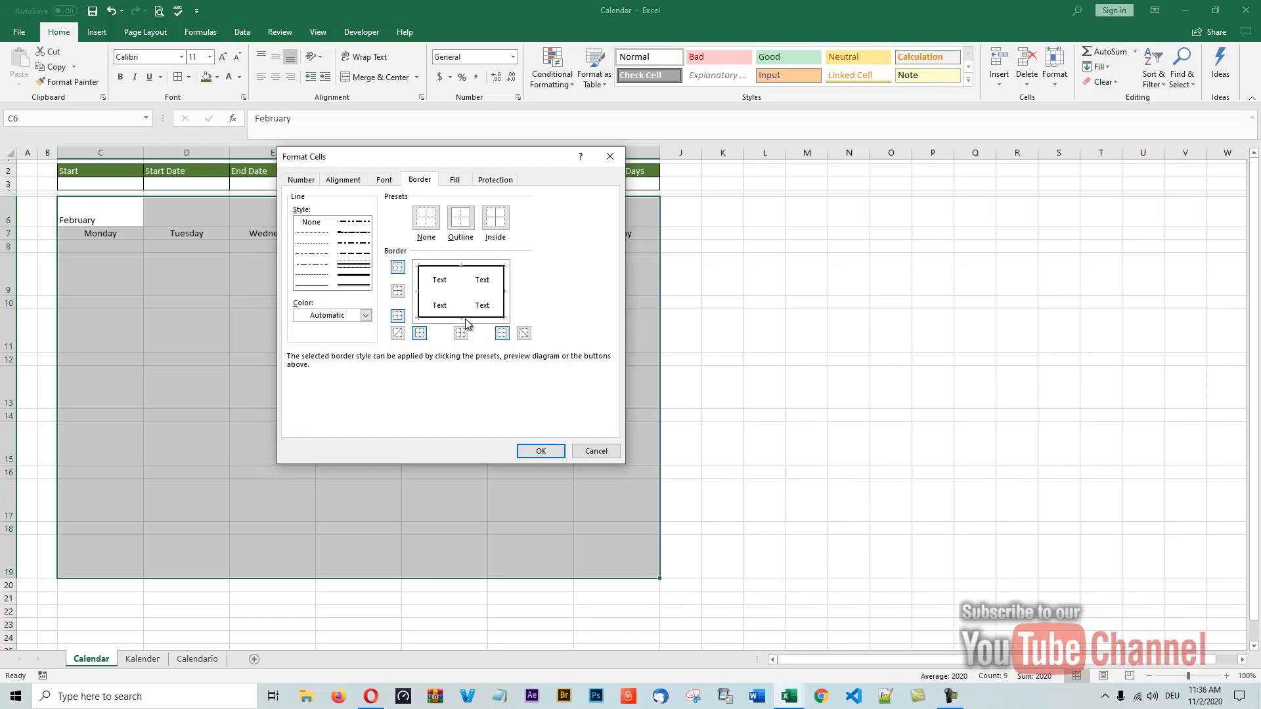
Add thin solid horizontal and vertical inside borders to C6:I19 and apply the border settings
left_click(314, 286)
left_click(462, 281)
left_click(432, 293)
left_click(542, 455)
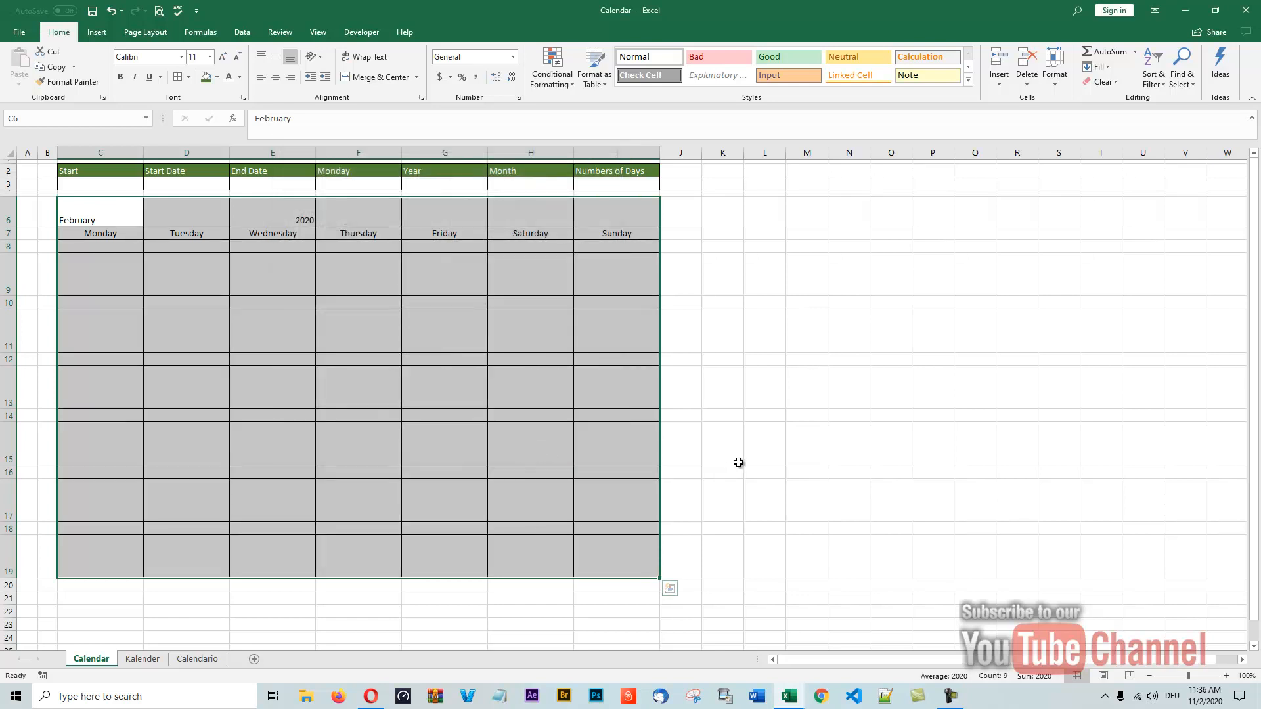
left_click(737, 463)
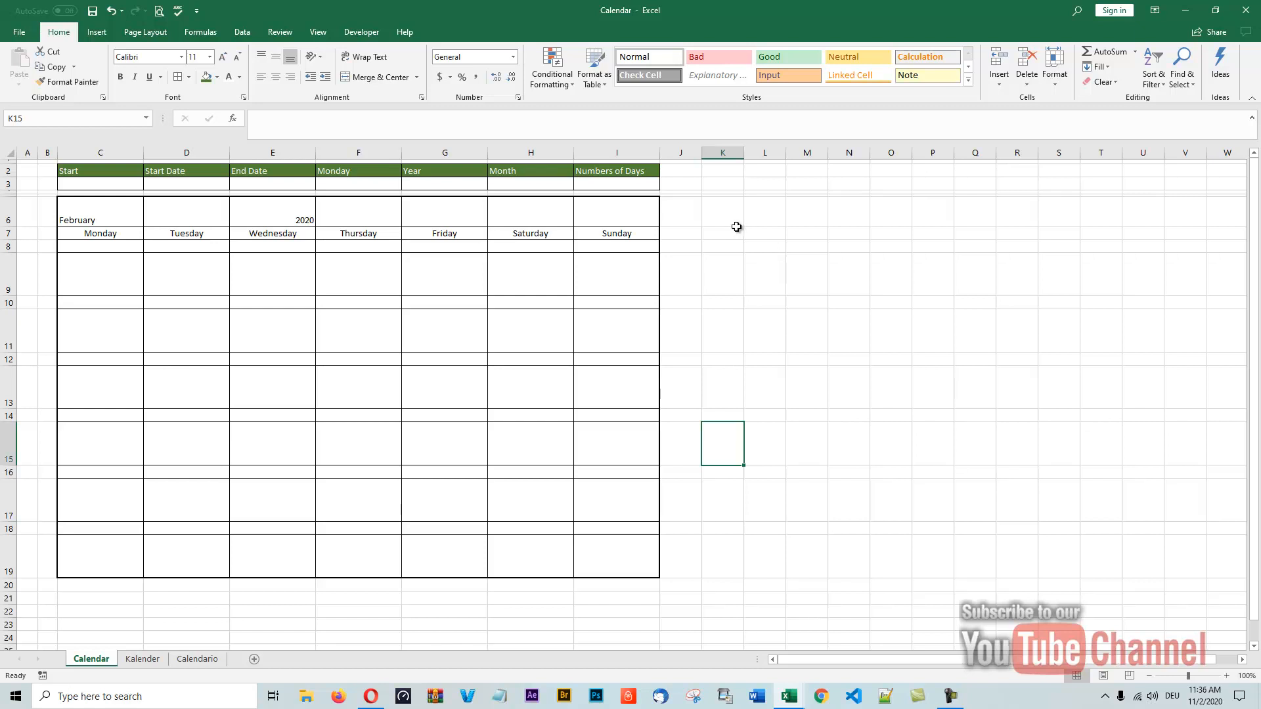
Format the month and year row C6:I6 with a dark green fill and white text
left_click_drag(89, 210, 595, 204)
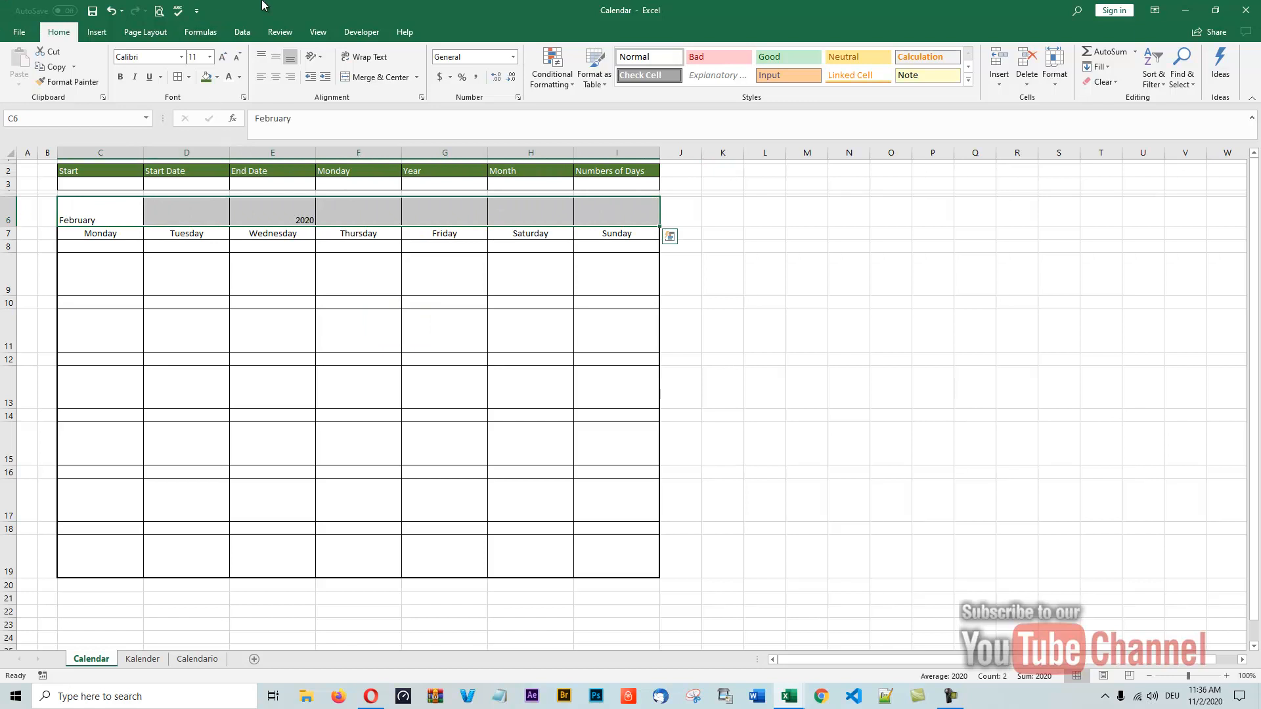
left_click(217, 77)
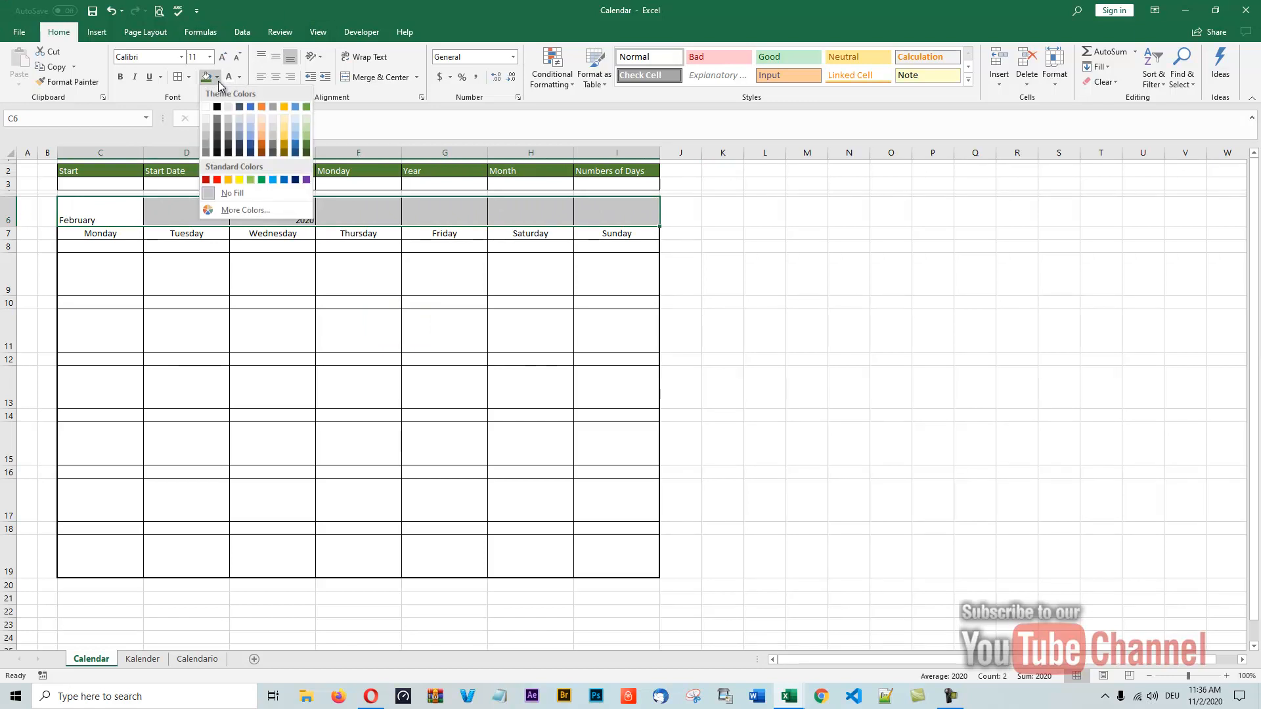
left_click(308, 148)
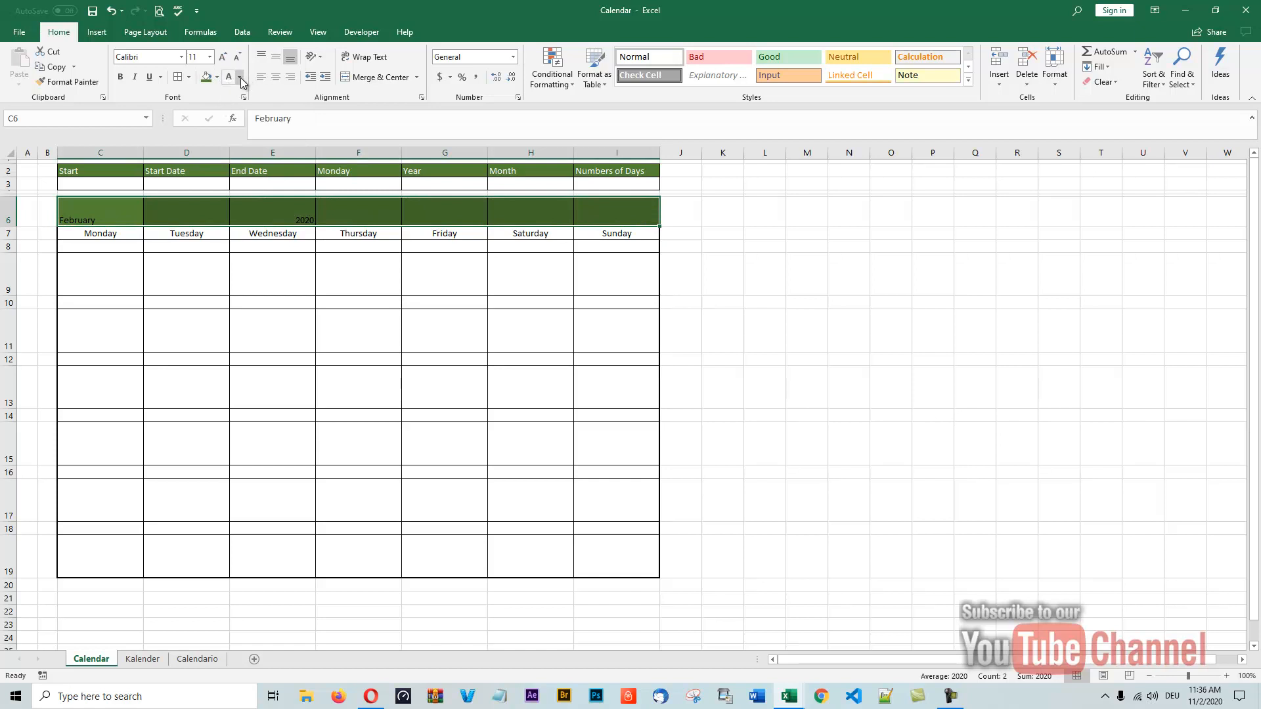
left_click(240, 77)
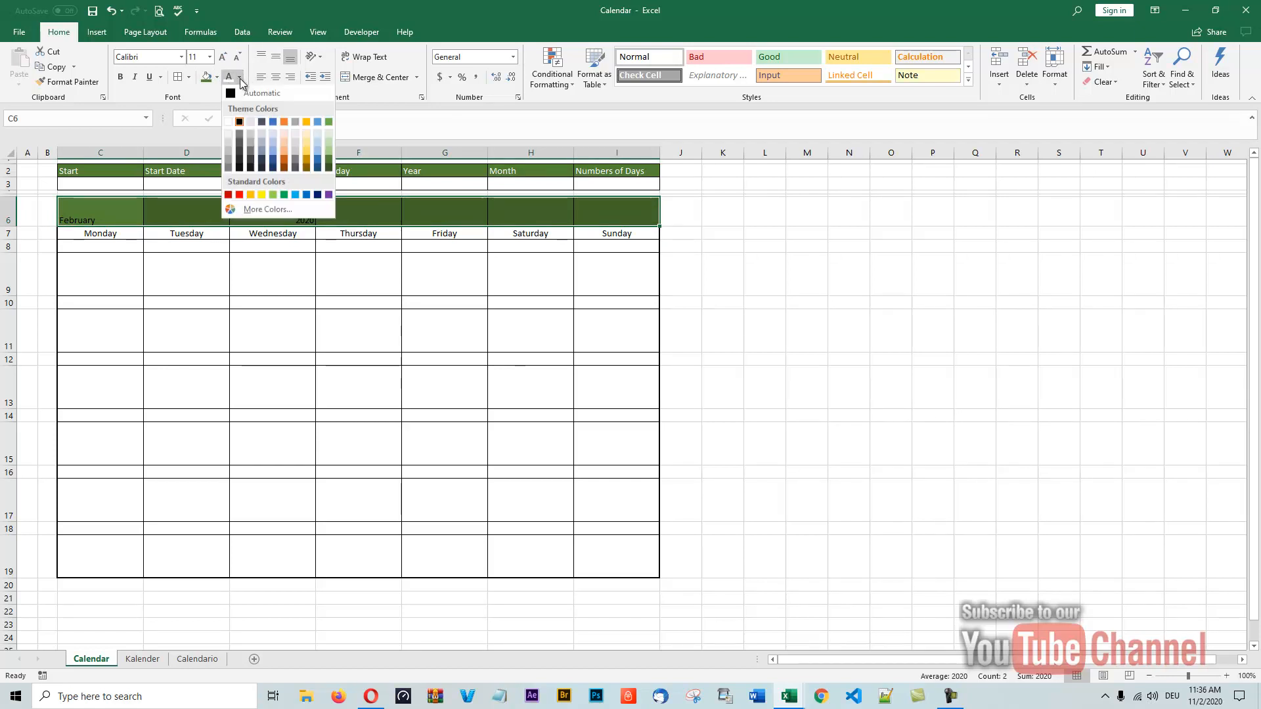
left_click(228, 124)
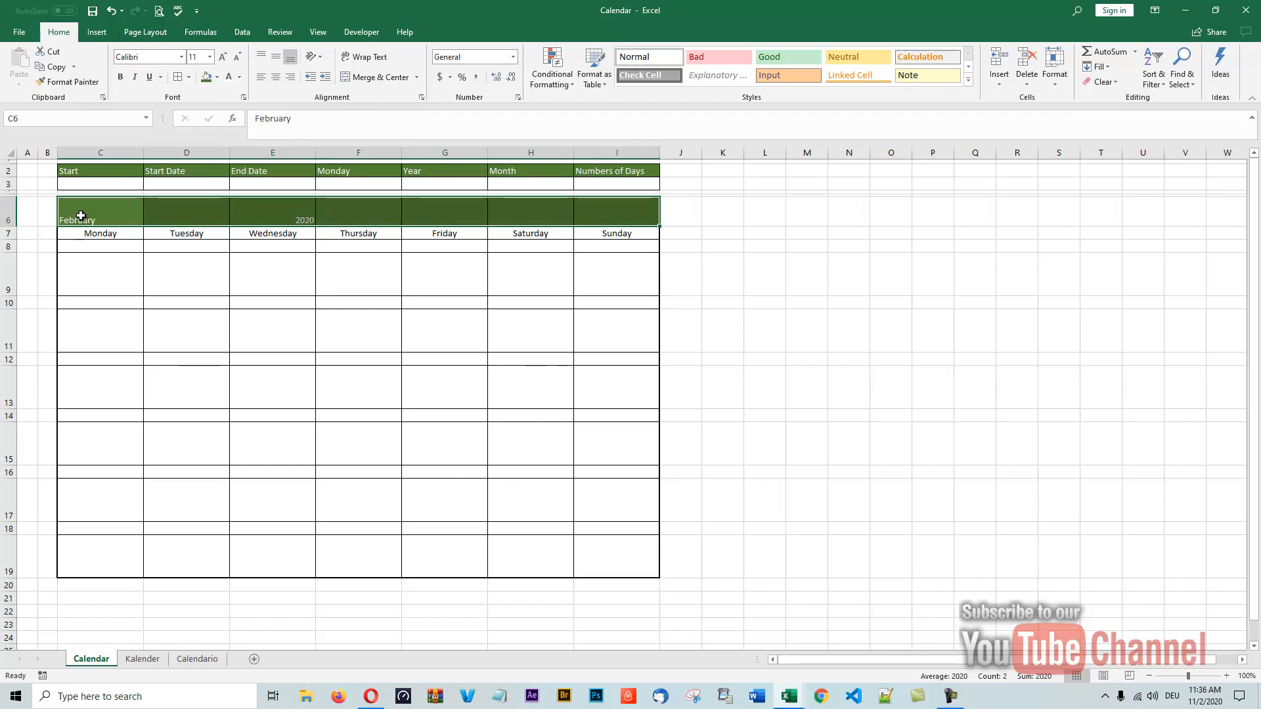
Set the font size of C6:I6 to 14 and center its contents vertically and horizontally
left_click(210, 57)
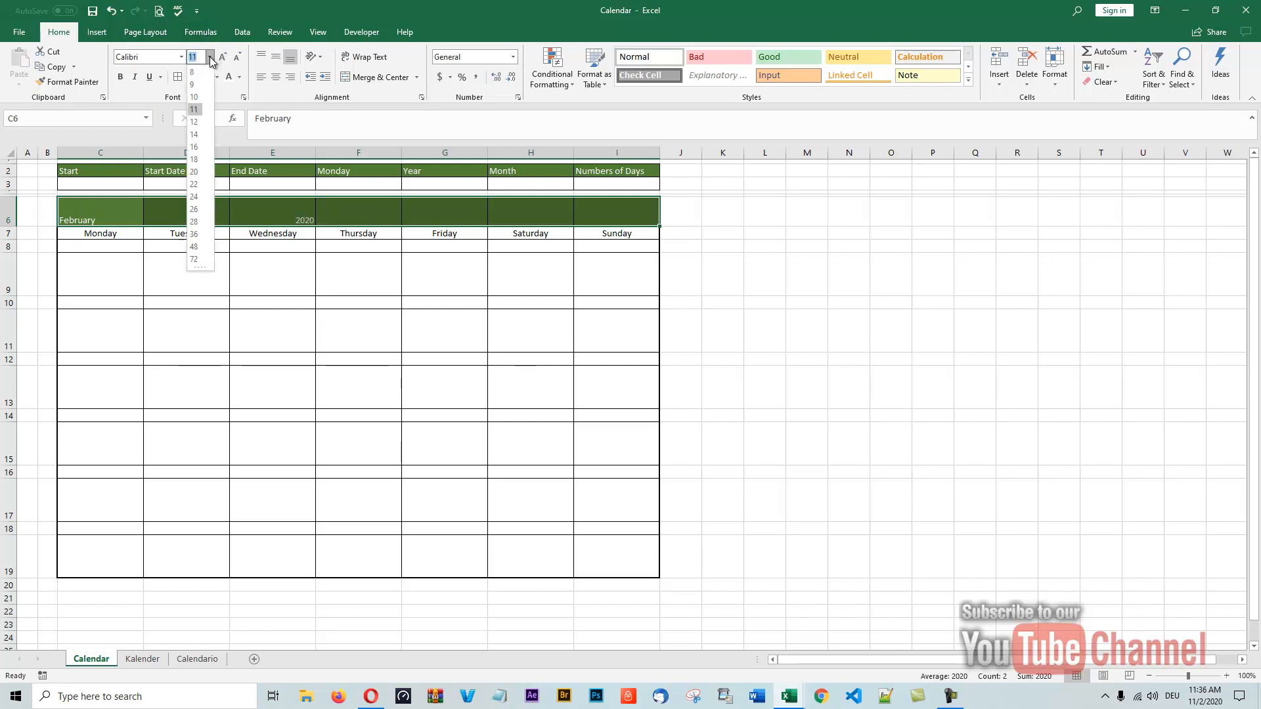
left_click(195, 134)
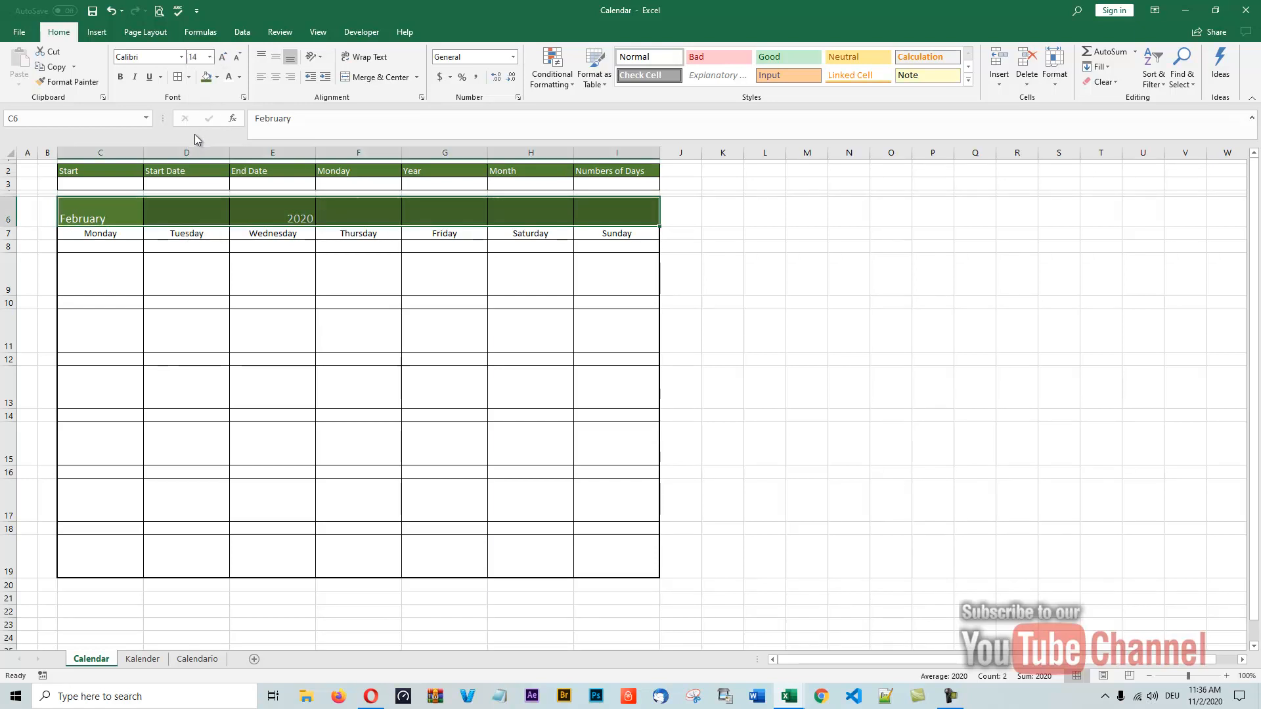
left_click(276, 56)
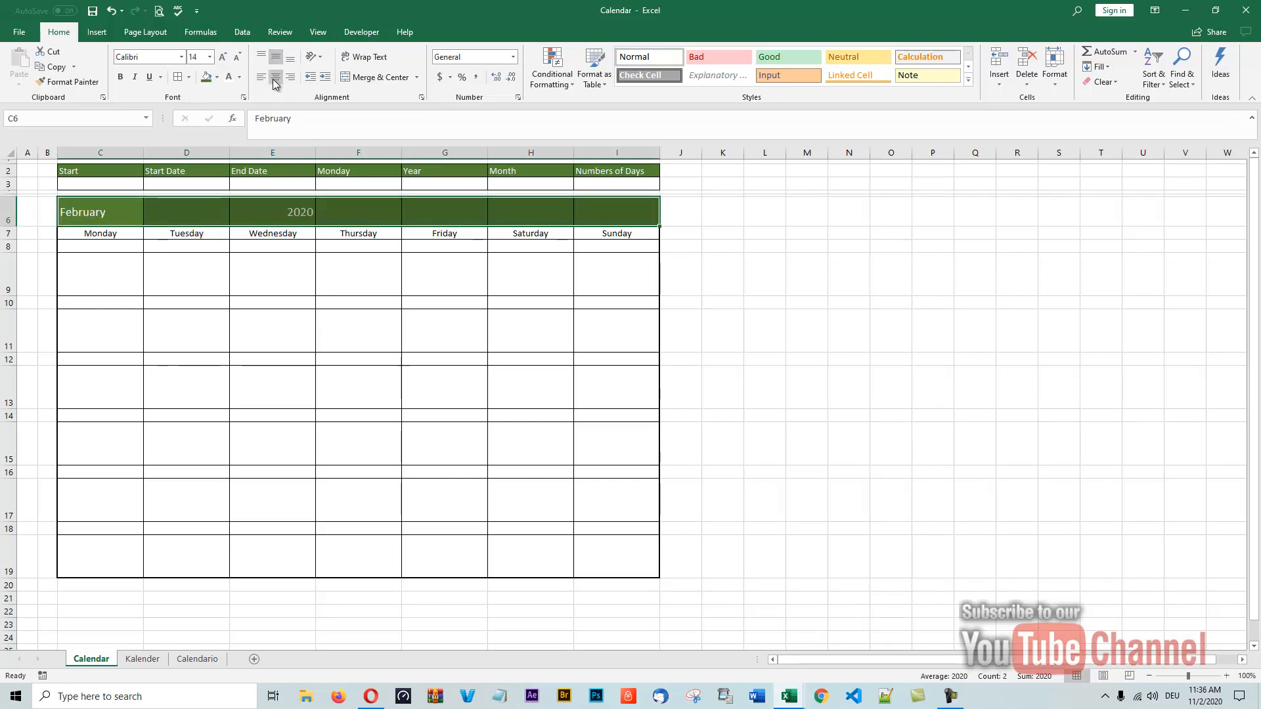
left_click(273, 79)
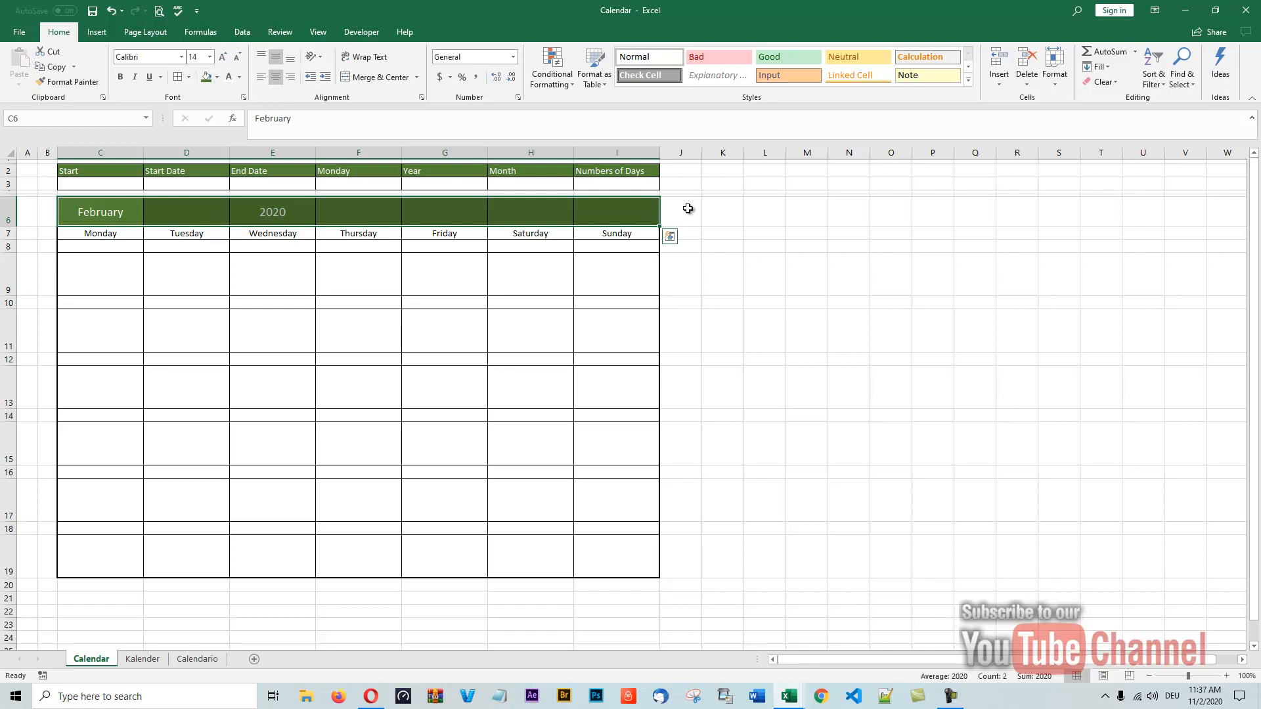
Format the weekday row C7:I7 with the same dark green fill, white text and bold type
left_click_drag(67, 234, 604, 235)
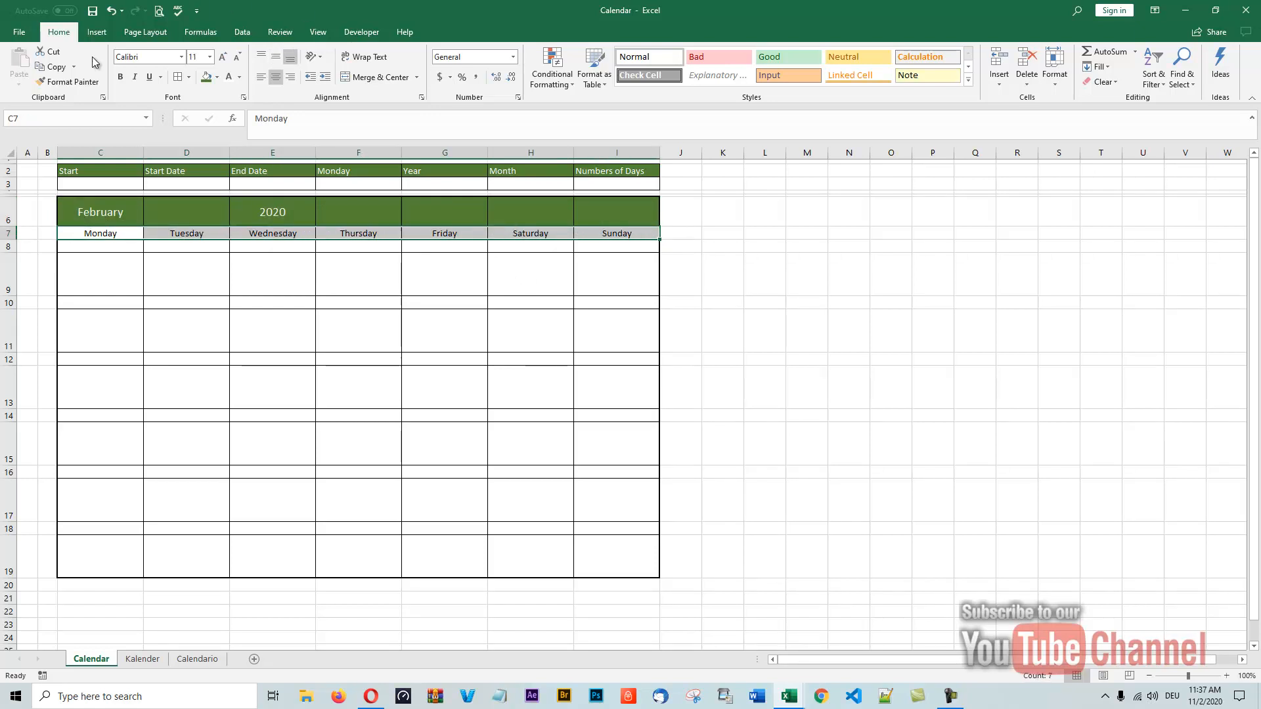
left_click(205, 80)
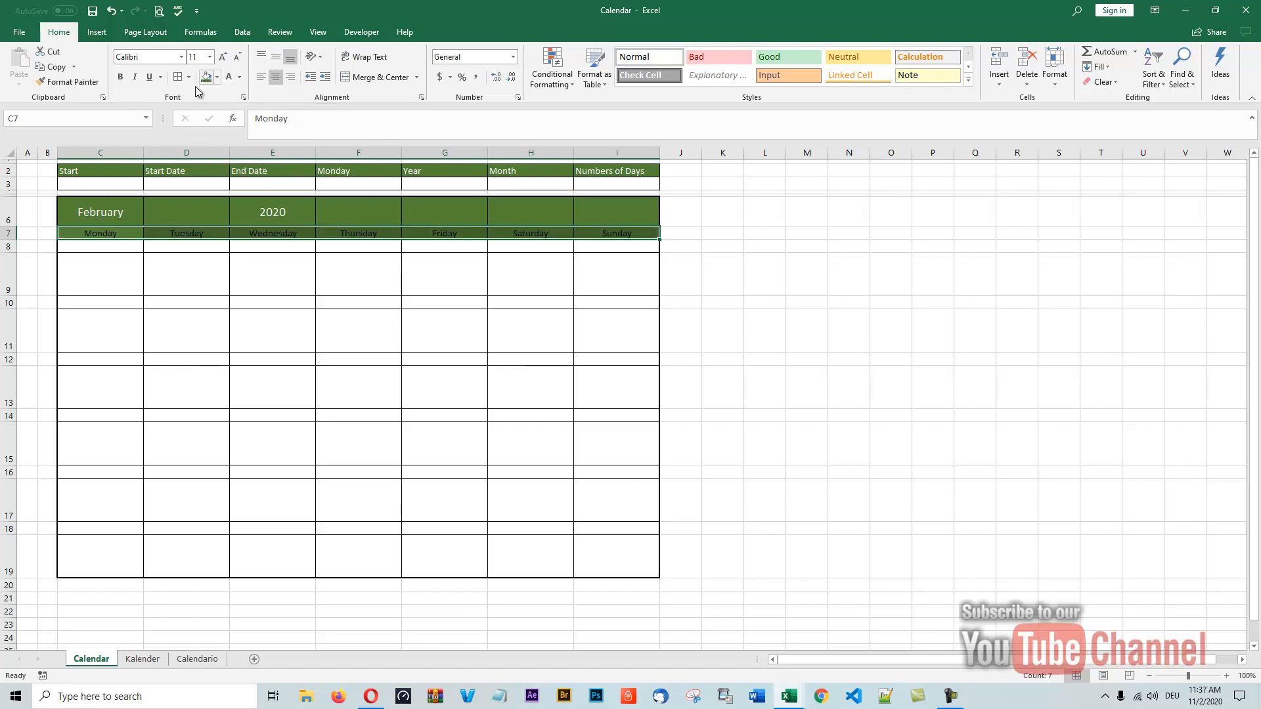
left_click(229, 79)
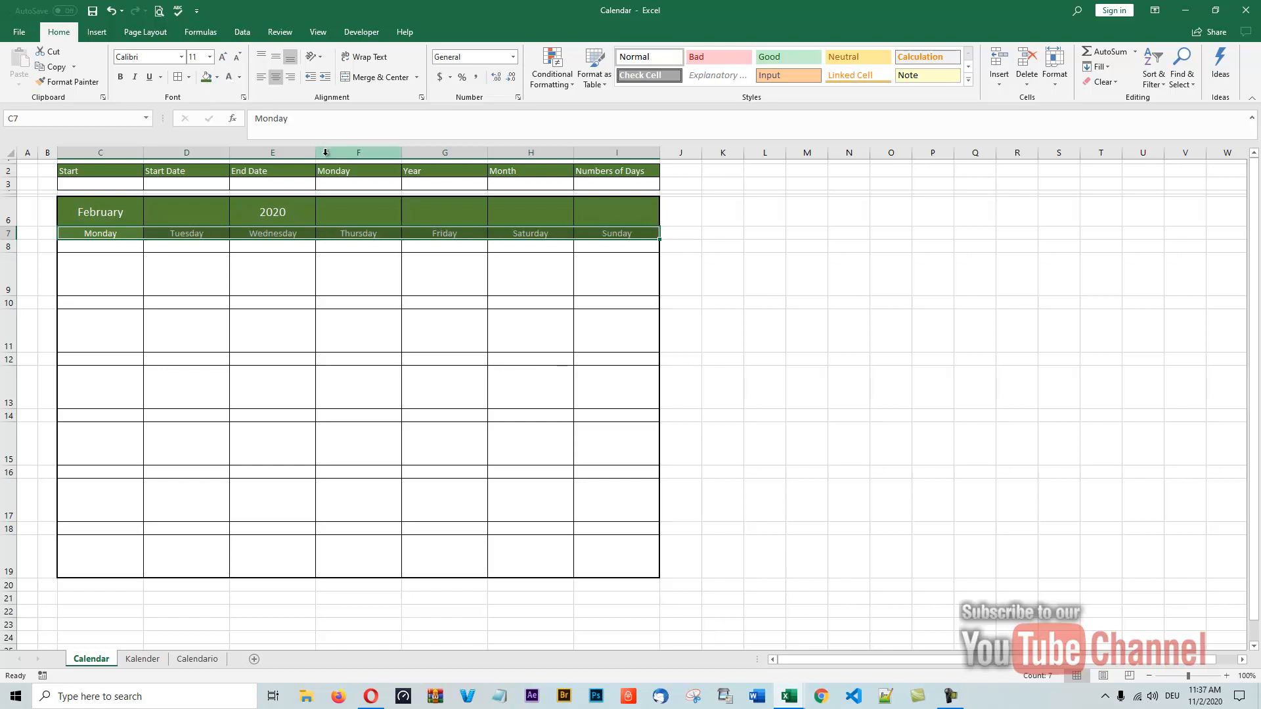
left_click(120, 78)
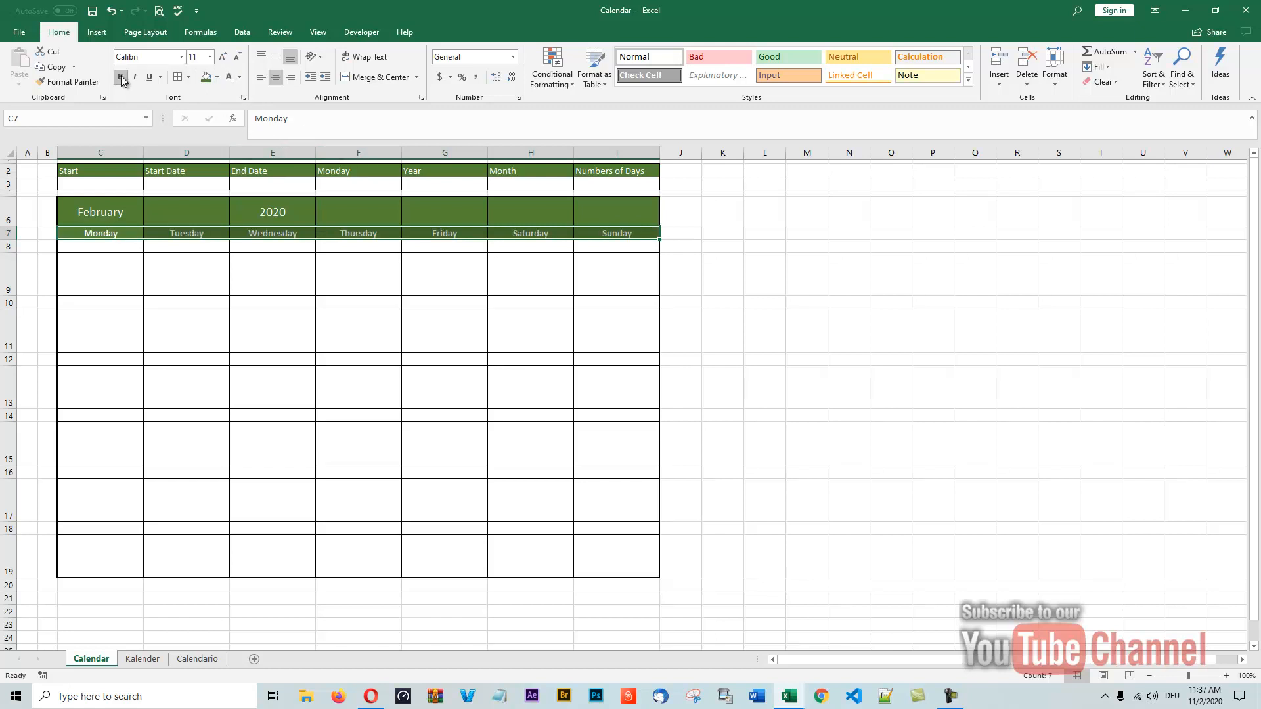
left_click(689, 238)
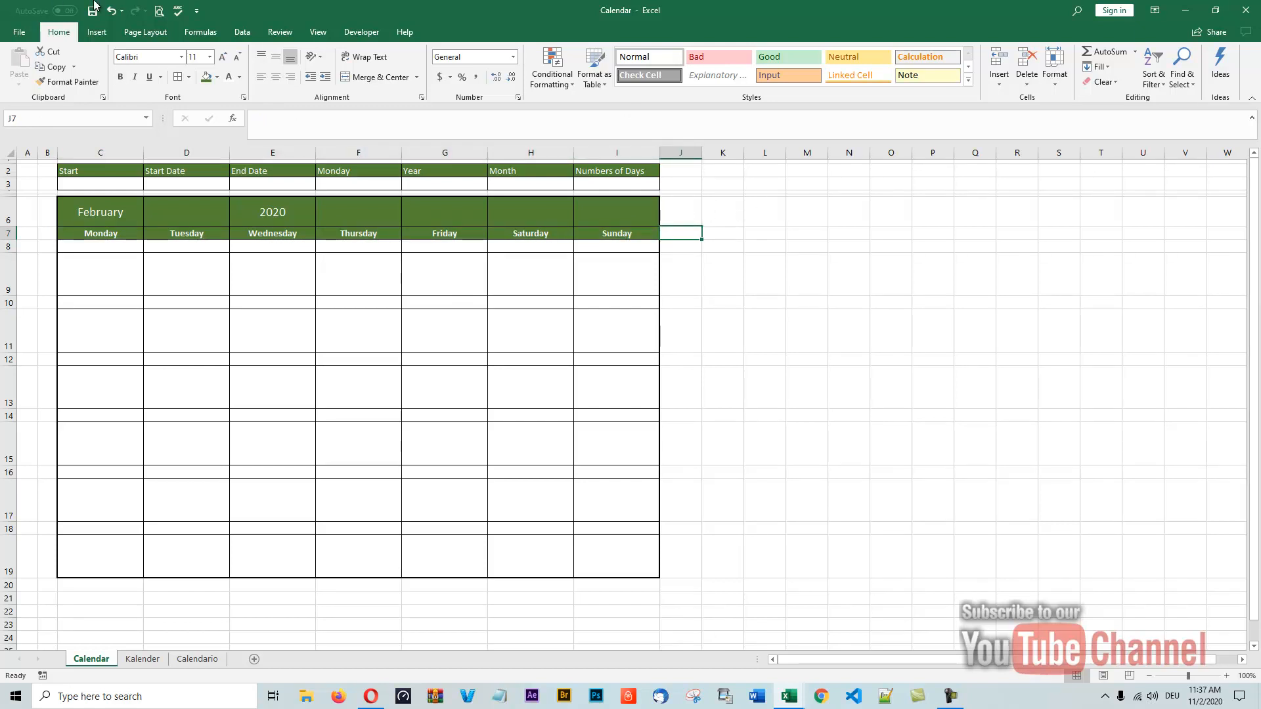
Change the fill of the weekday row C7:I7 to the darkest theme green
left_click_drag(66, 233, 607, 230)
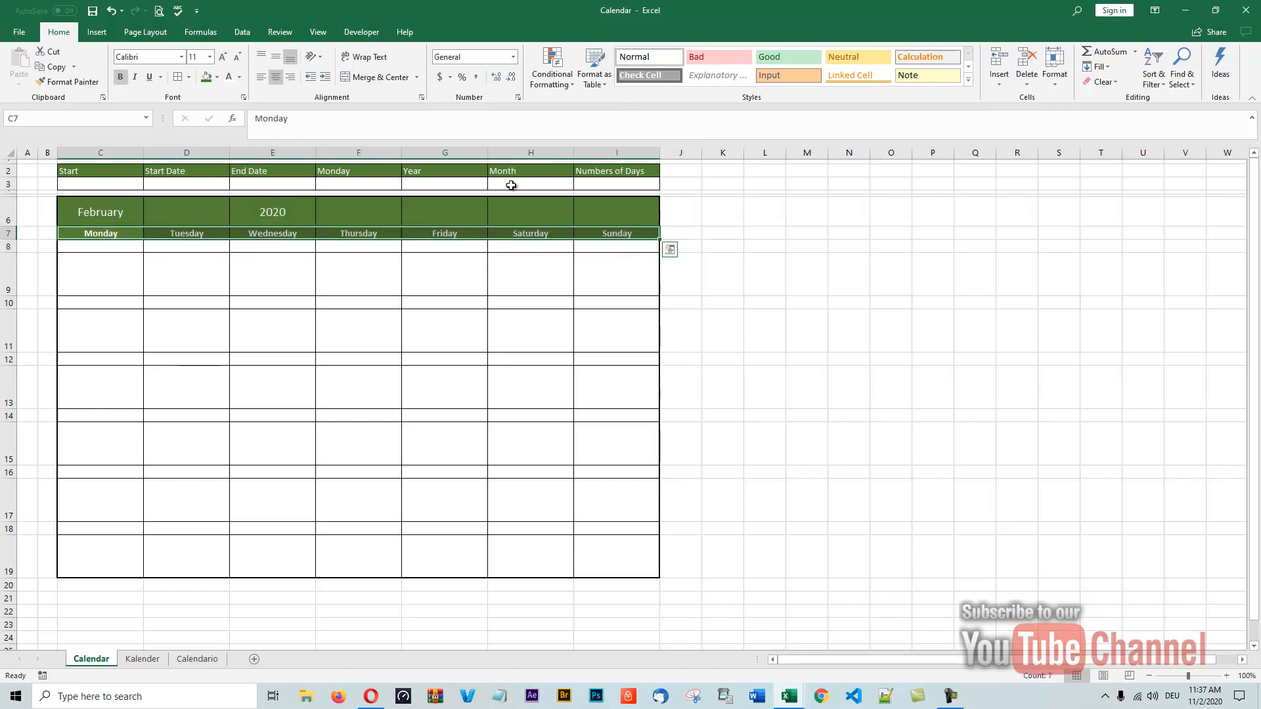
left_click(218, 78)
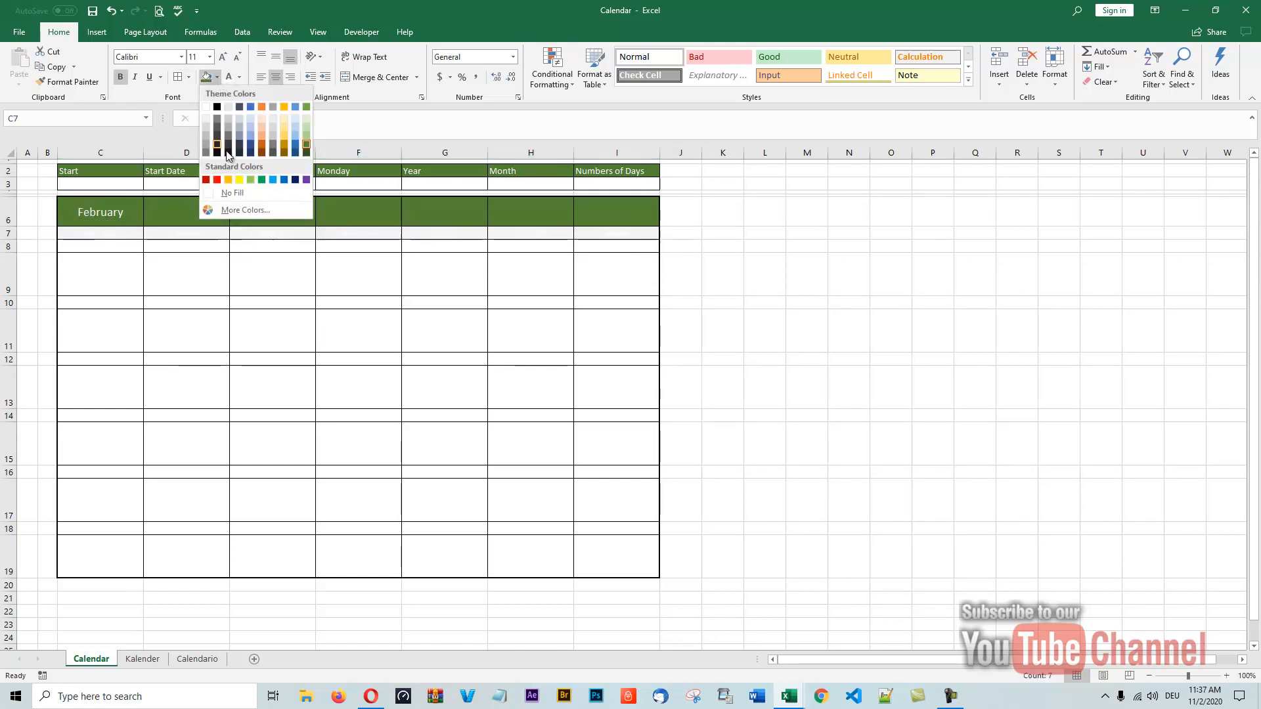
left_click(306, 153)
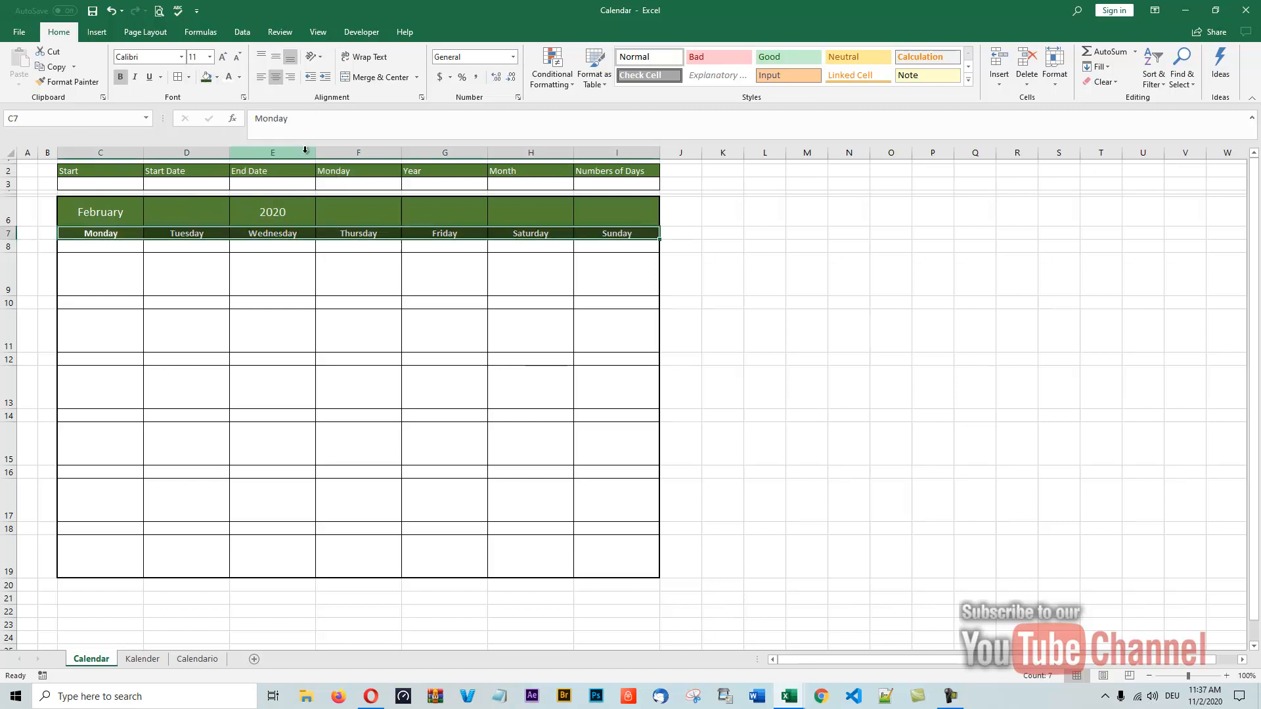
left_click(723, 210)
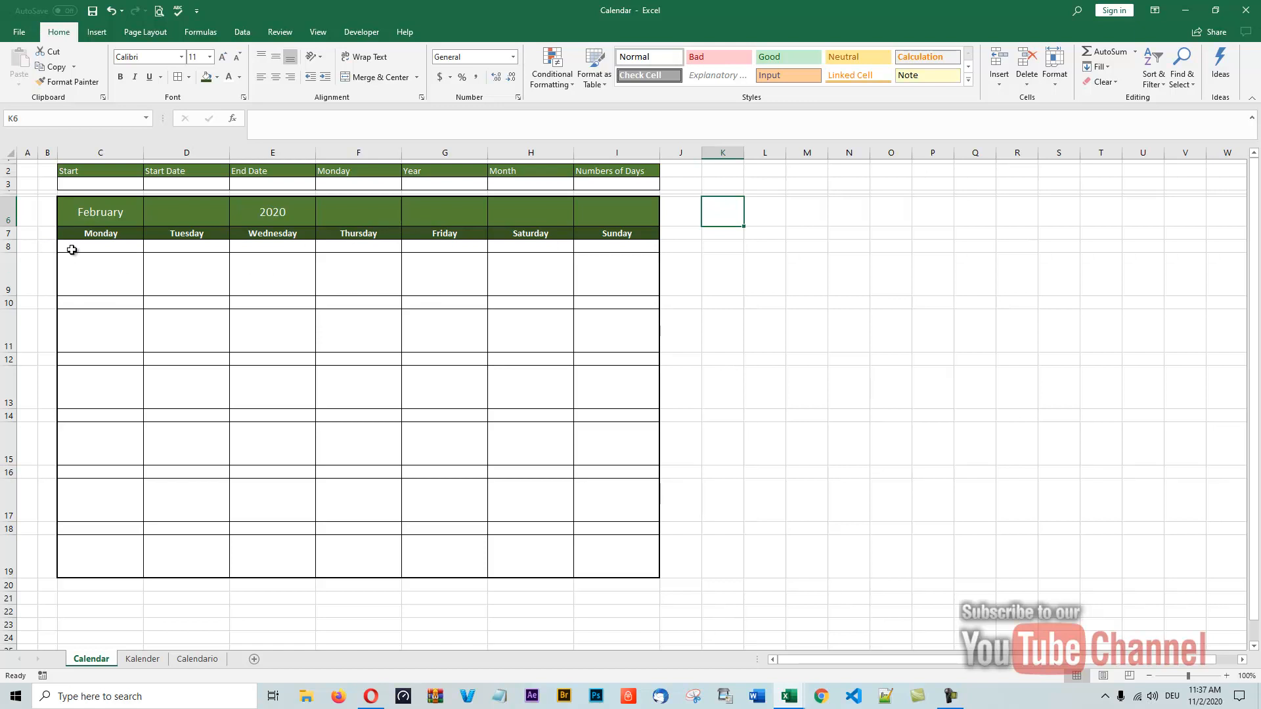
Fill the narrow date rows 8, 10, 12, 14, 16 and 18 across columns C to I with light grey
left_click_drag(72, 249, 641, 243)
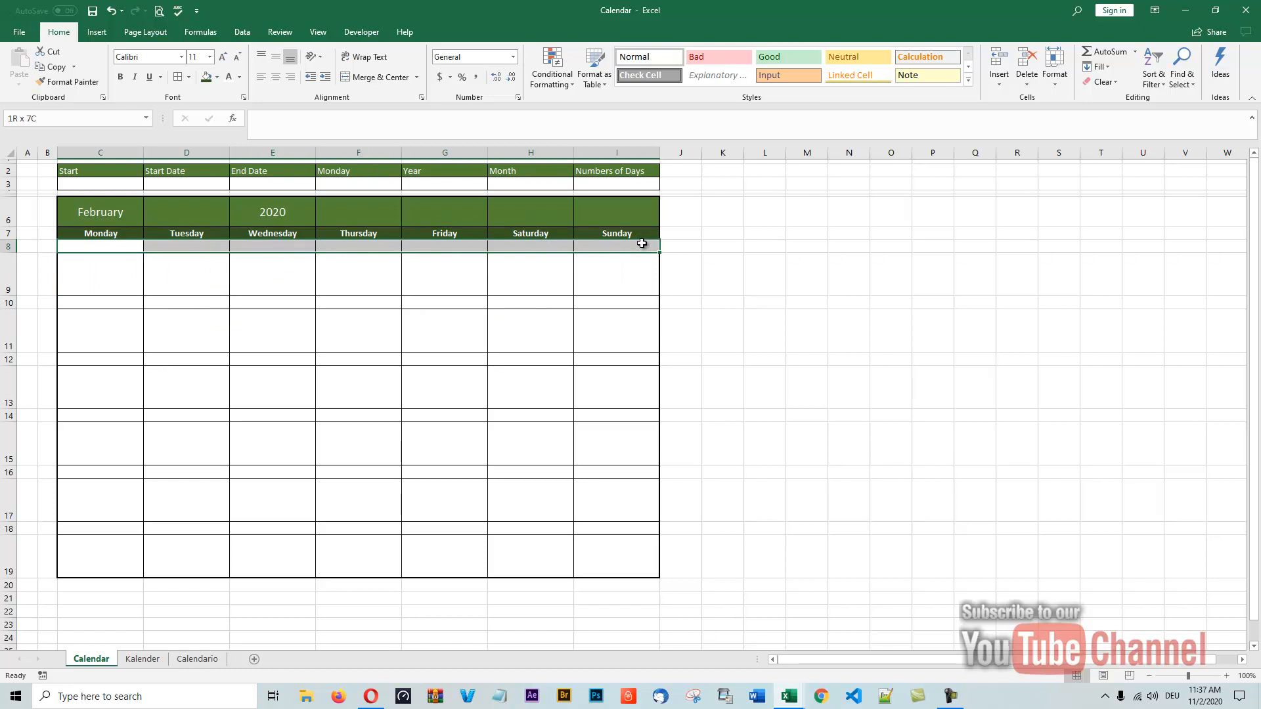
left_click_drag(641, 243, 641, 243)
left_click_drag(64, 303, 601, 310)
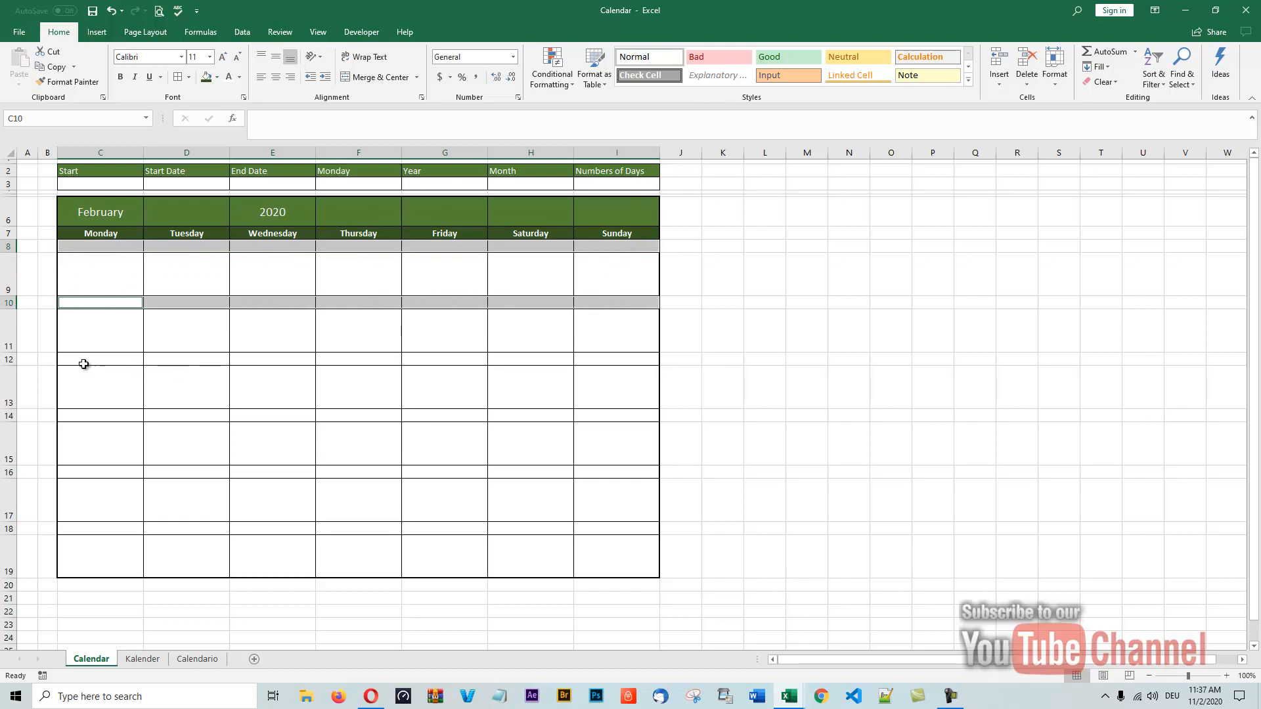
left_click_drag(80, 363, 600, 360)
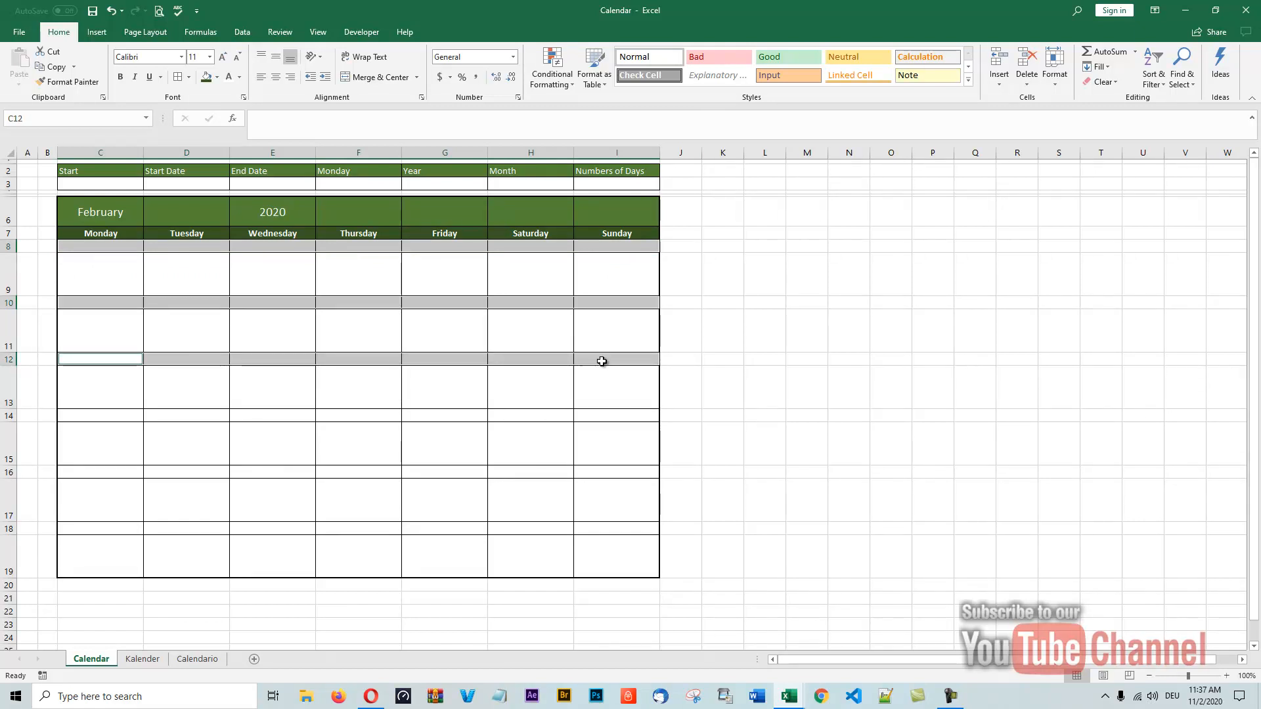
left_click_drag(92, 417, 622, 418)
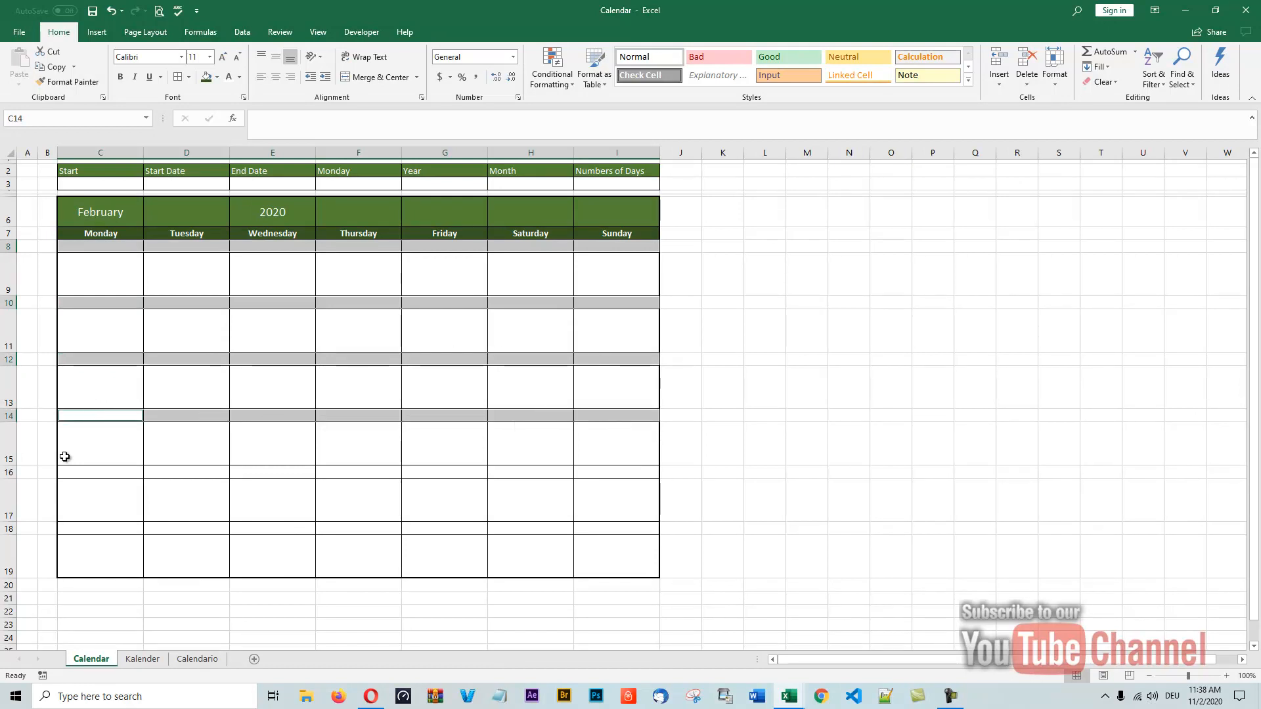
left_click(102, 472)
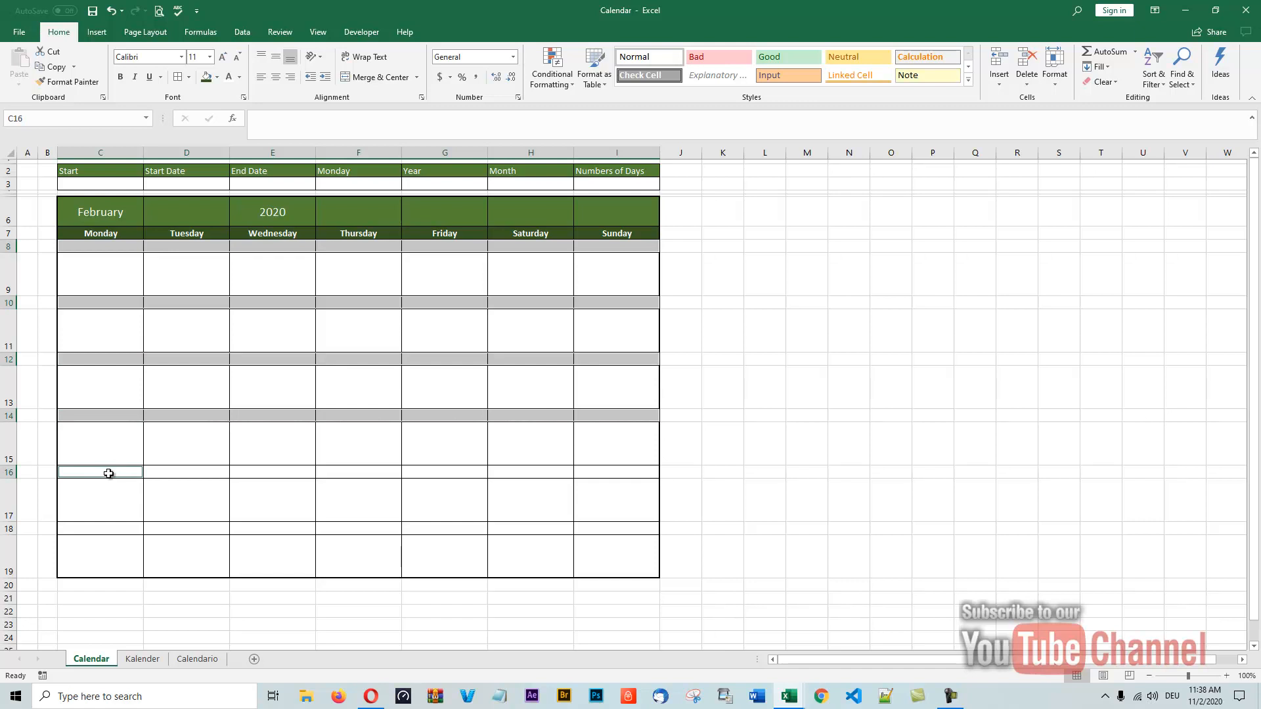
left_click_drag(108, 474, 599, 469)
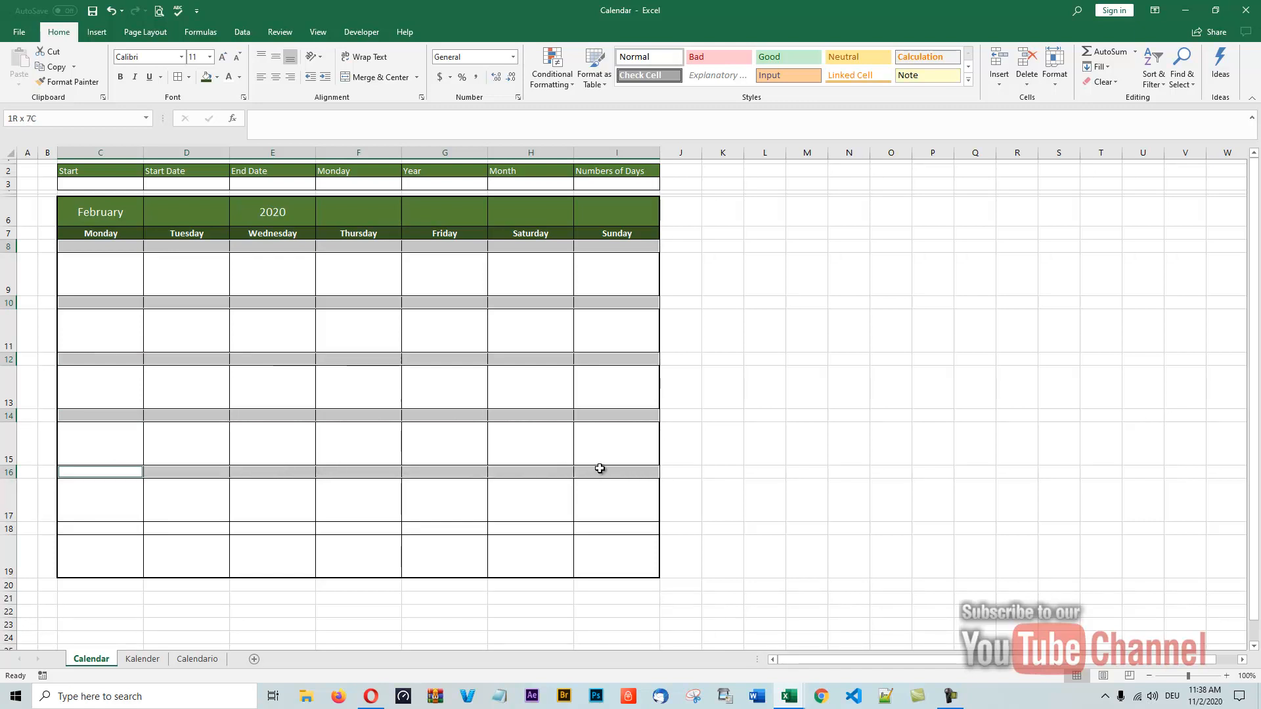
left_click_drag(81, 529, 611, 528)
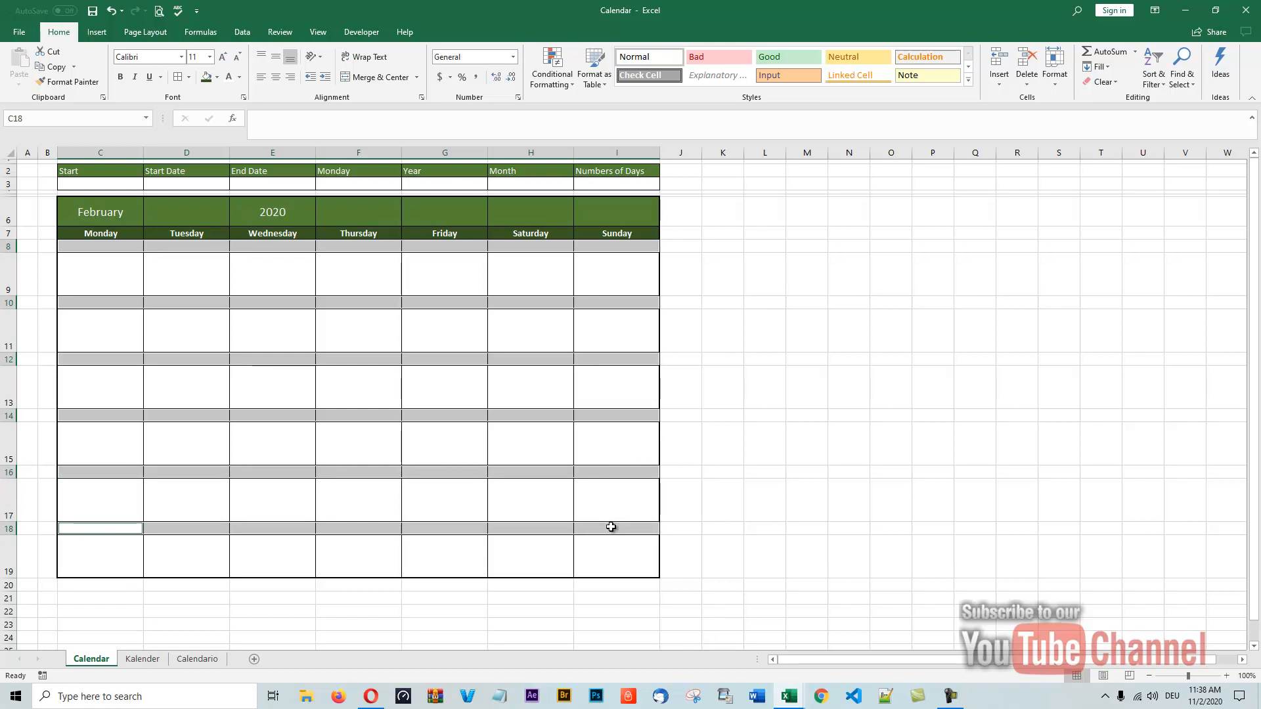
left_click(217, 78)
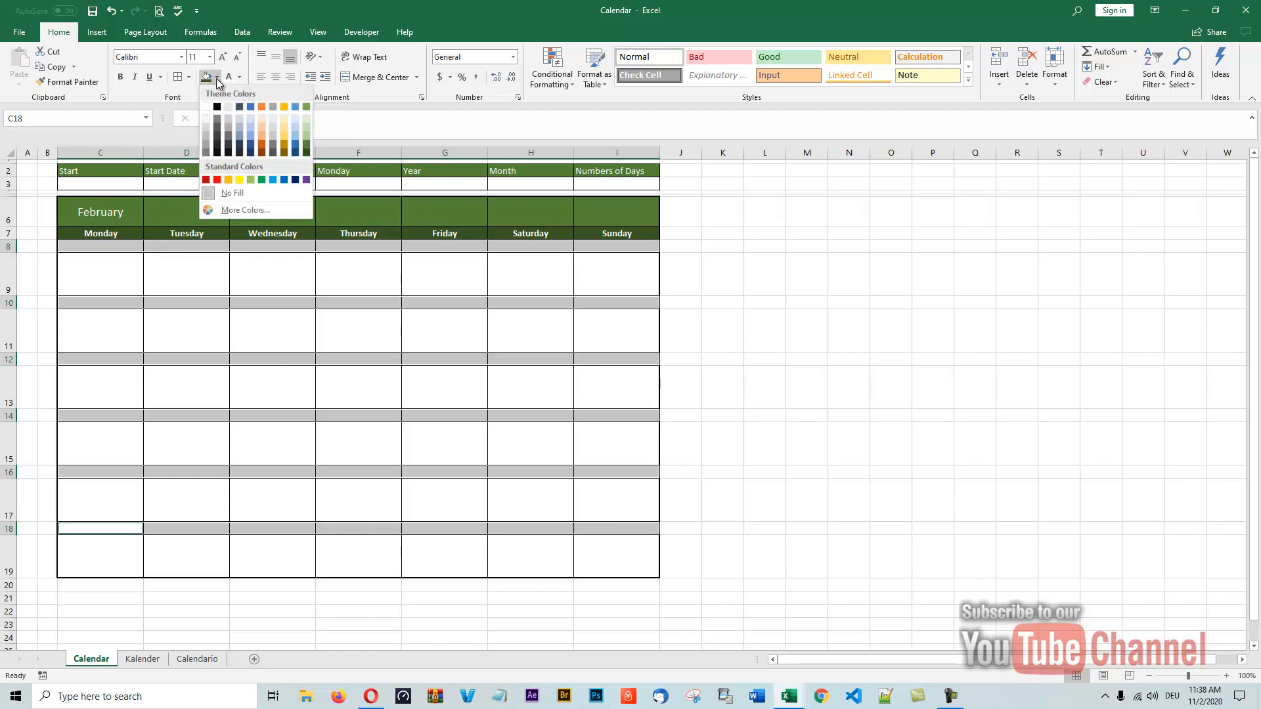
left_click(208, 136)
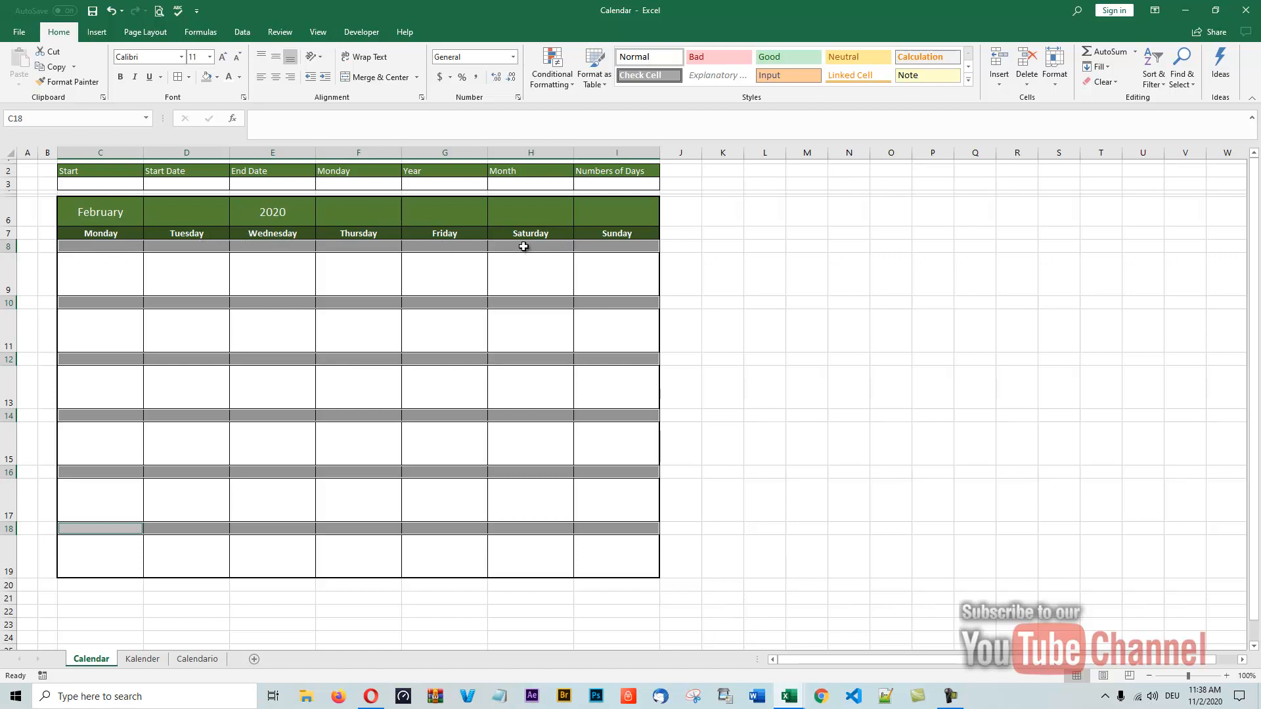
left_click(695, 247)
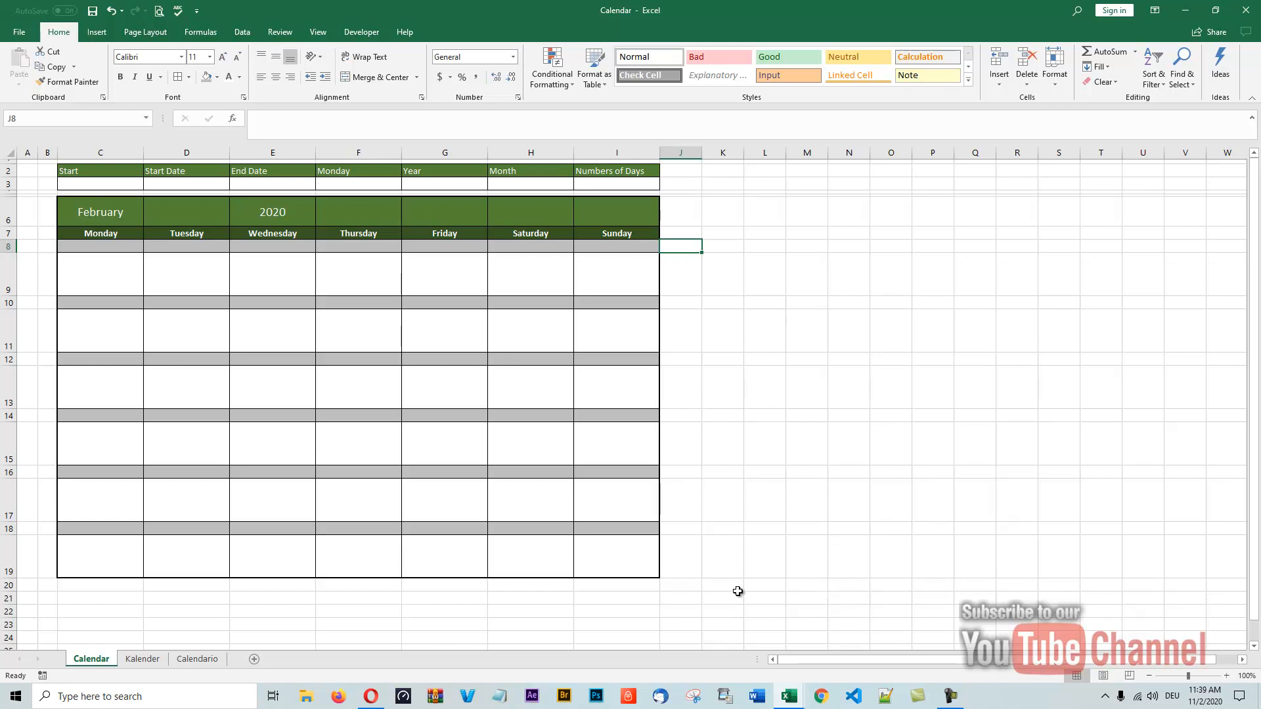
left_click(792, 496)
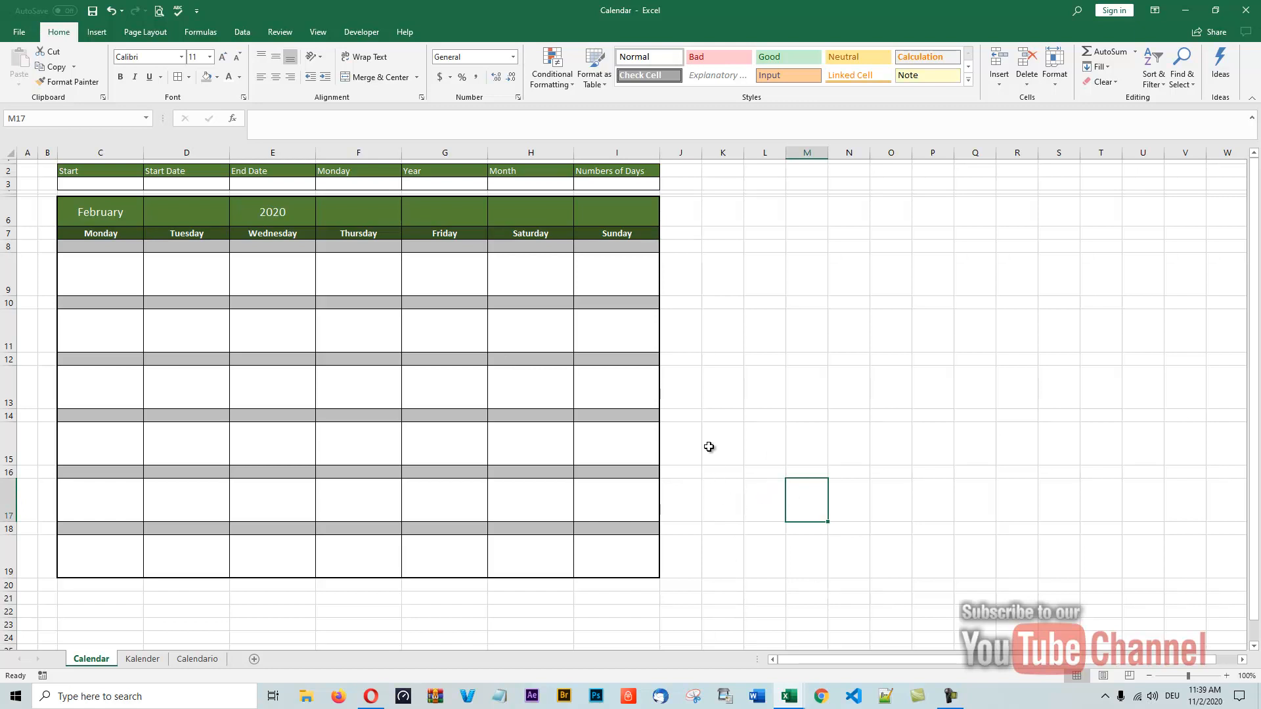
Add the list headings Months in C25 and Years in E25 below the calendar grid
scroll(741, 408, "down", 6)
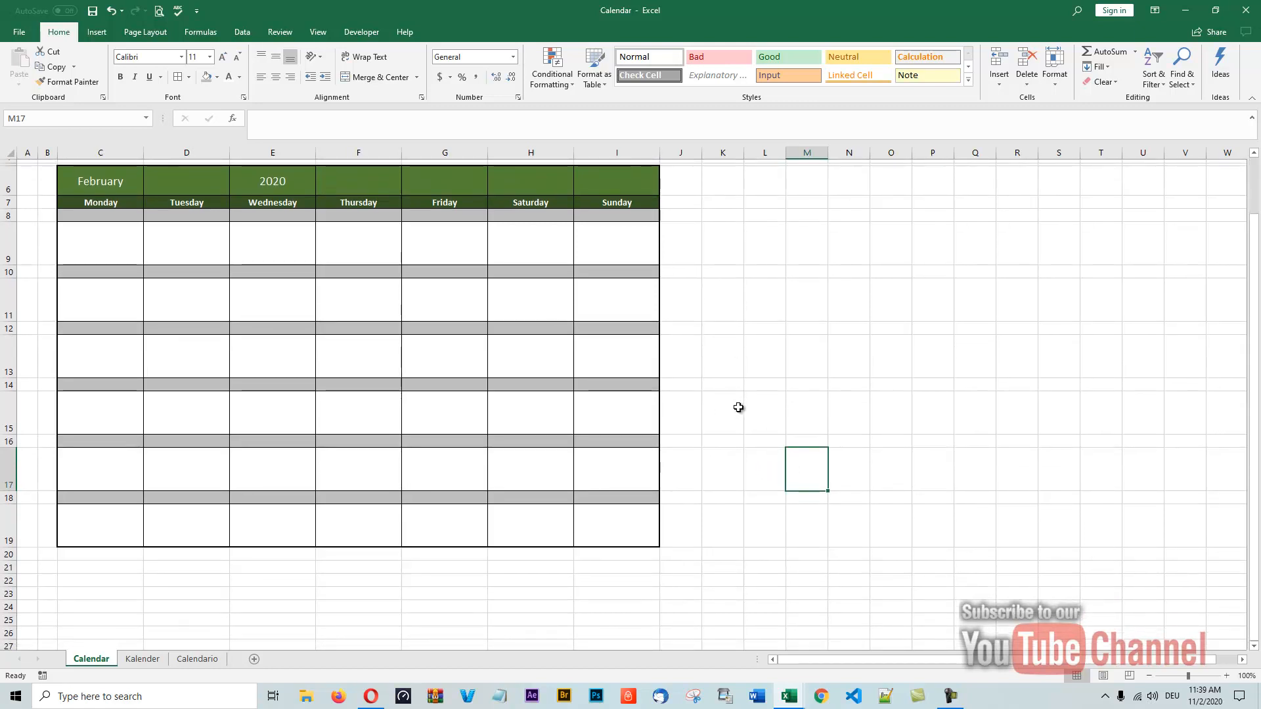
scroll(741, 410, "down", 1)
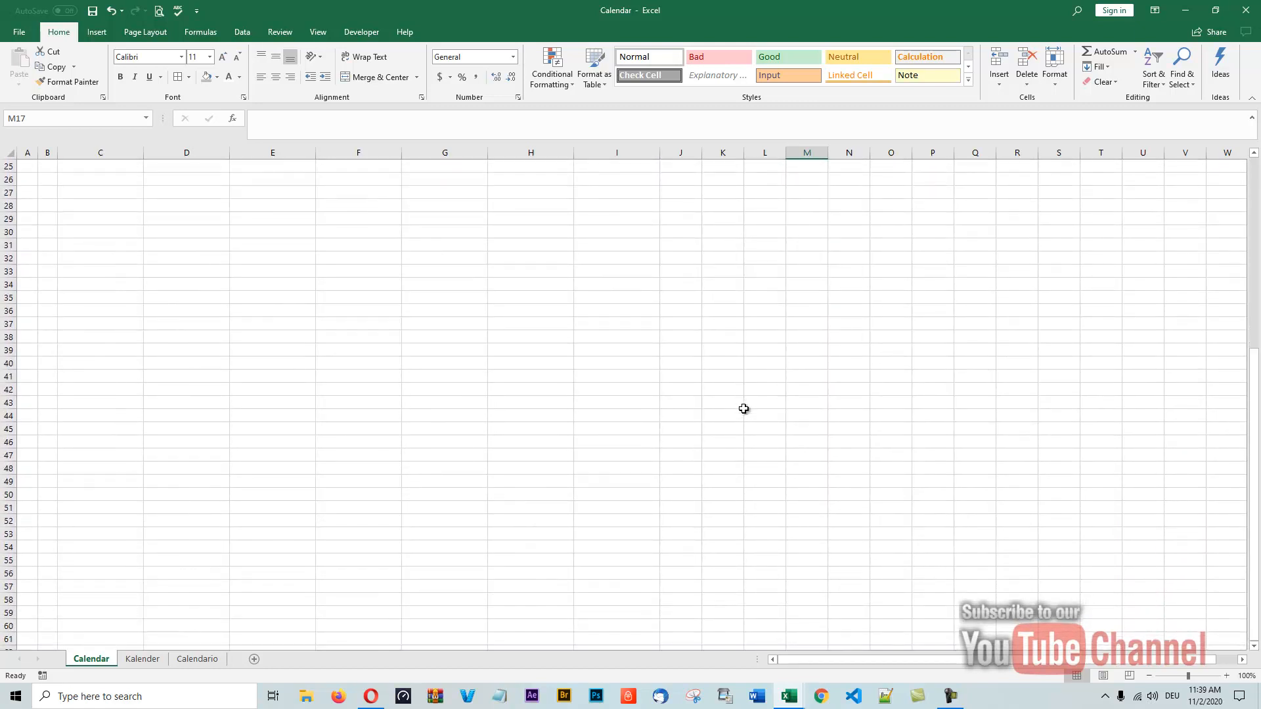
scroll(742, 406, "up", 1)
scroll(742, 404, "down", 1)
scroll(743, 403, "up", 1)
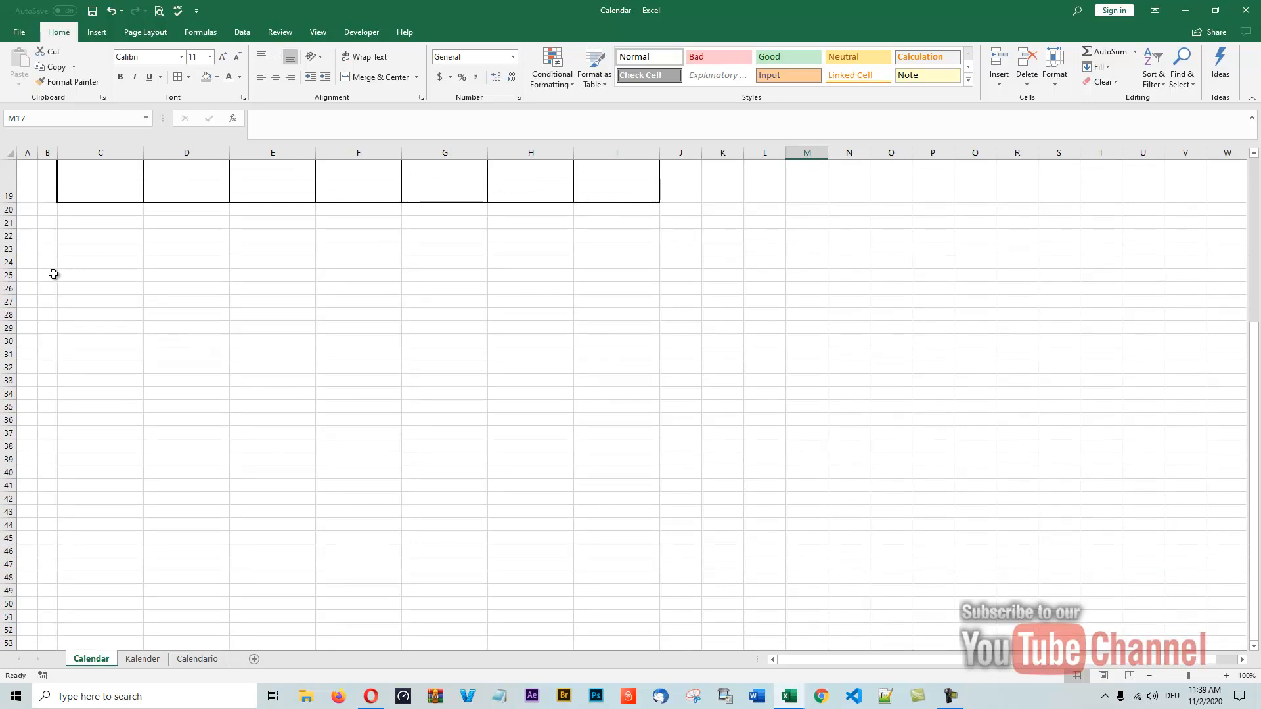
left_click(95, 277)
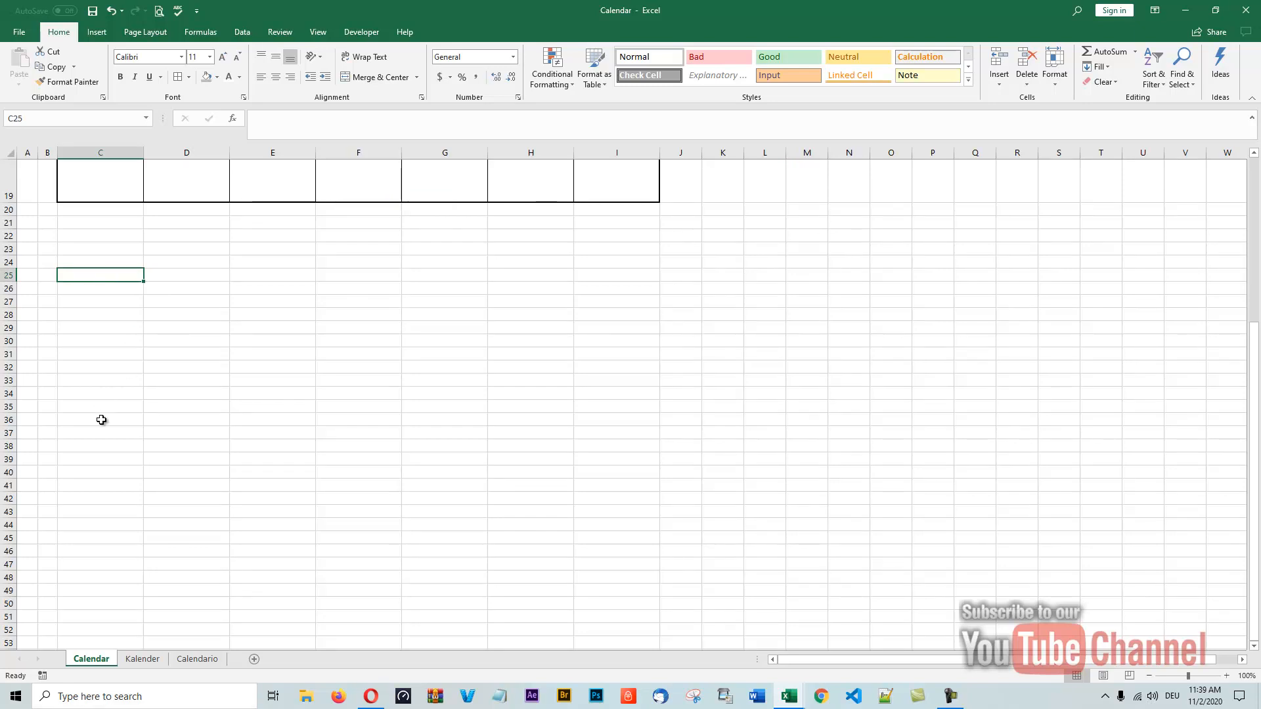
type("Months")
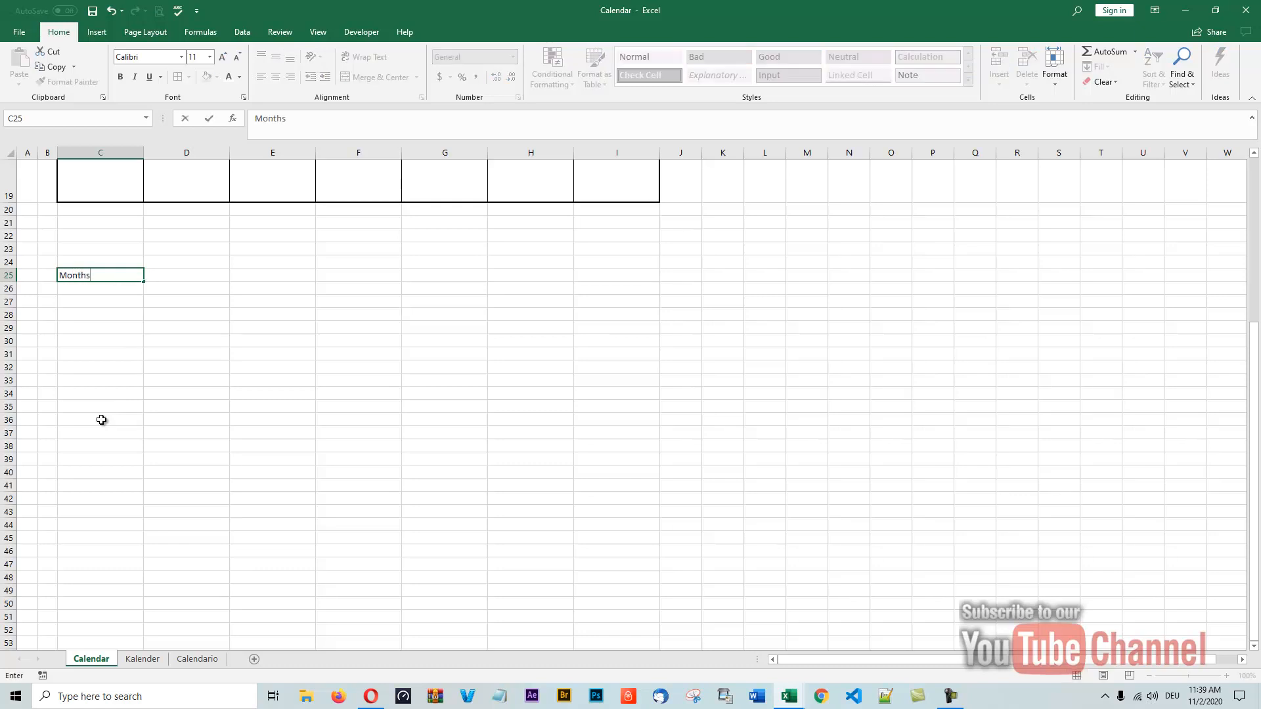
key("Return")
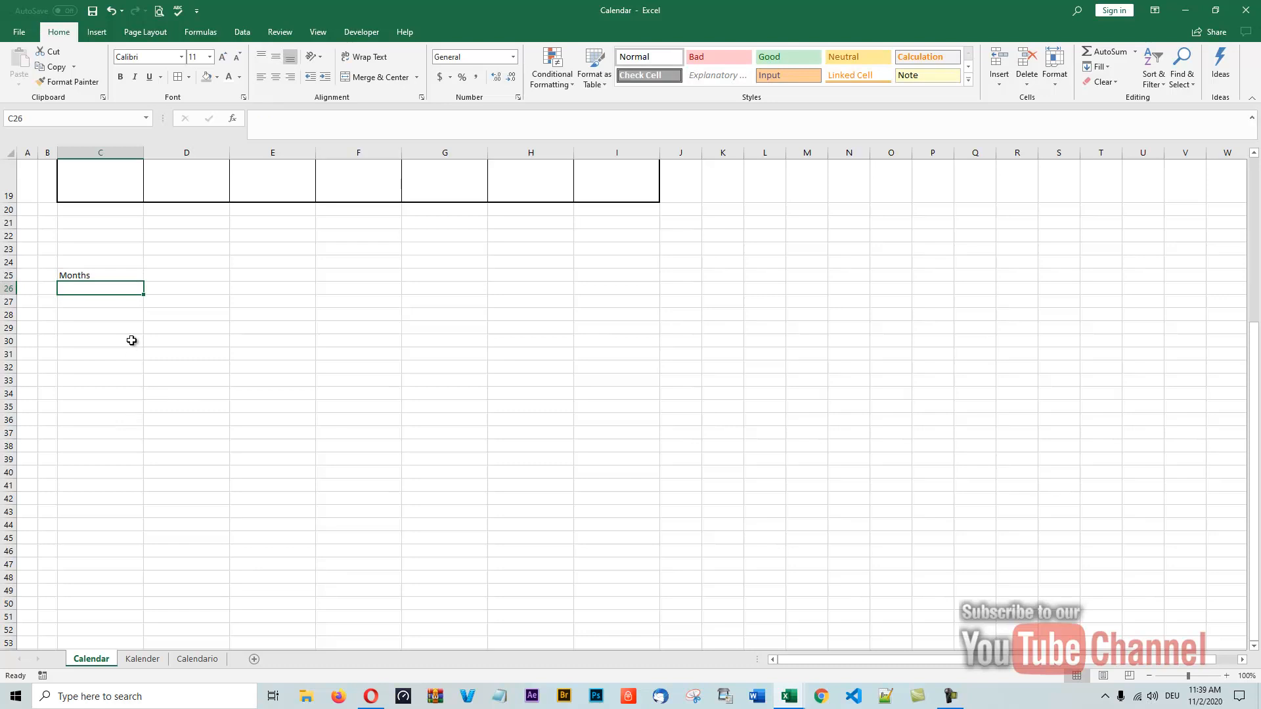
left_click(272, 275)
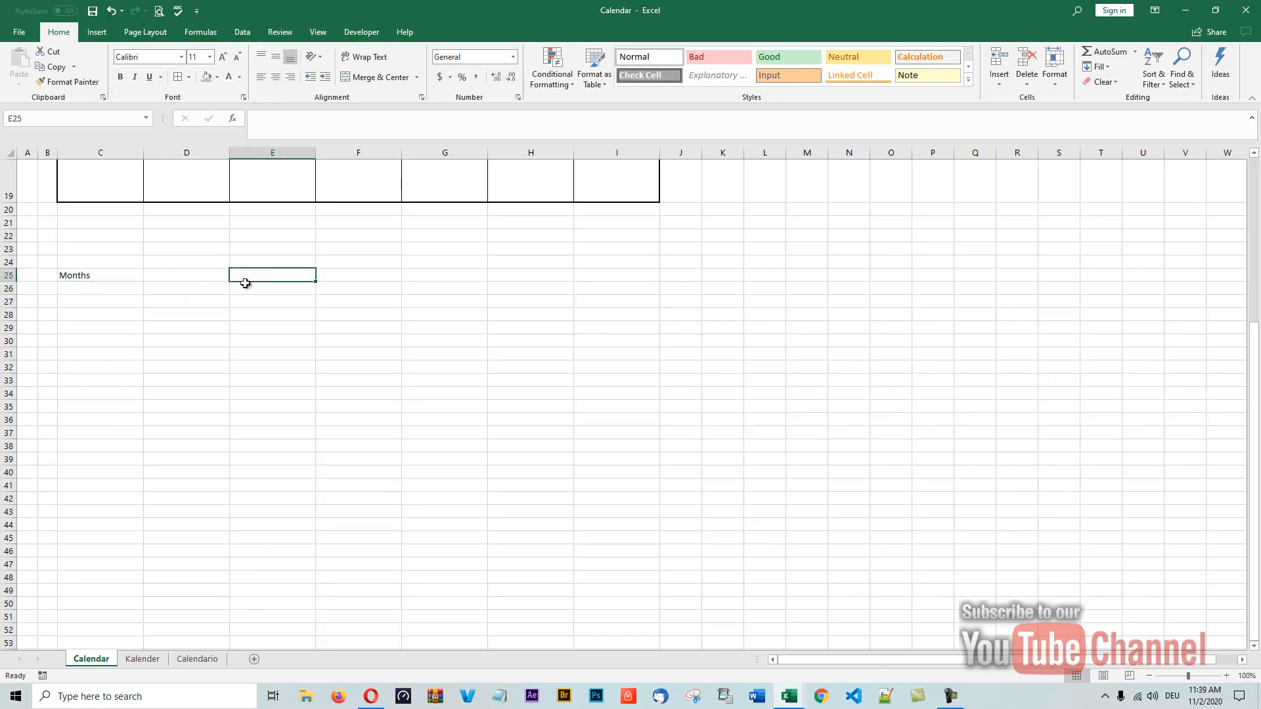
type("Years")
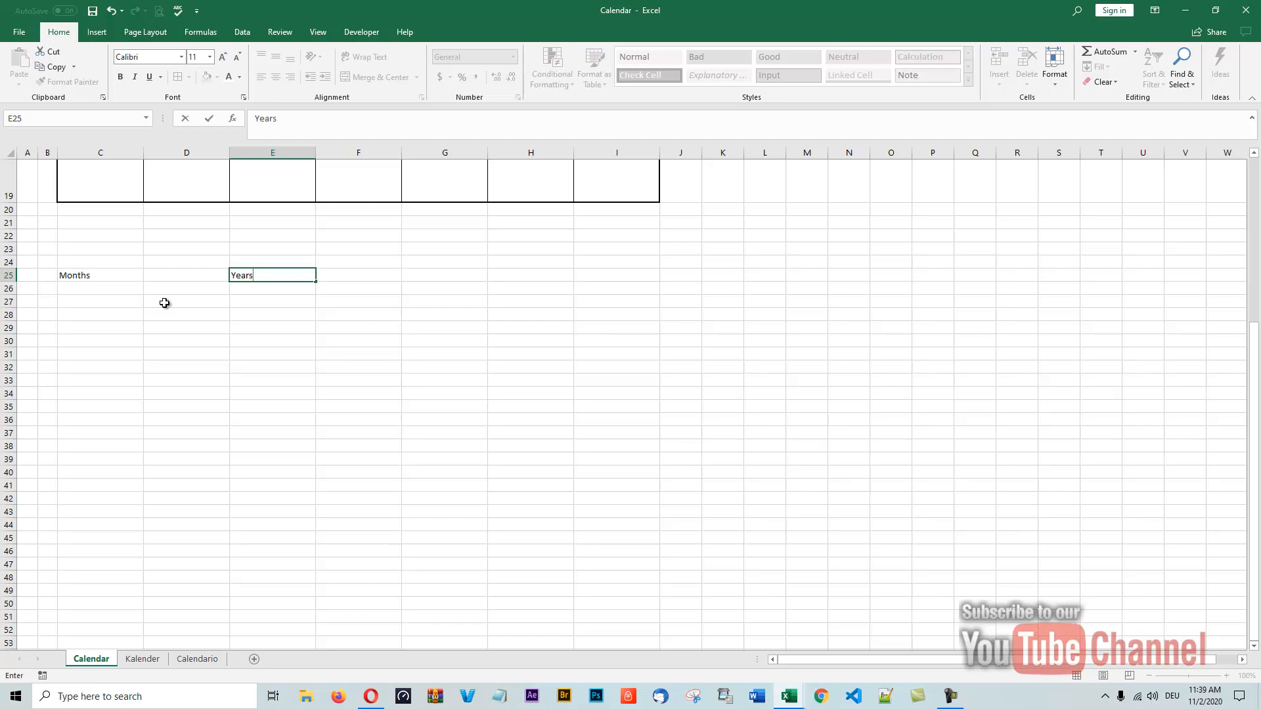
key("Return")
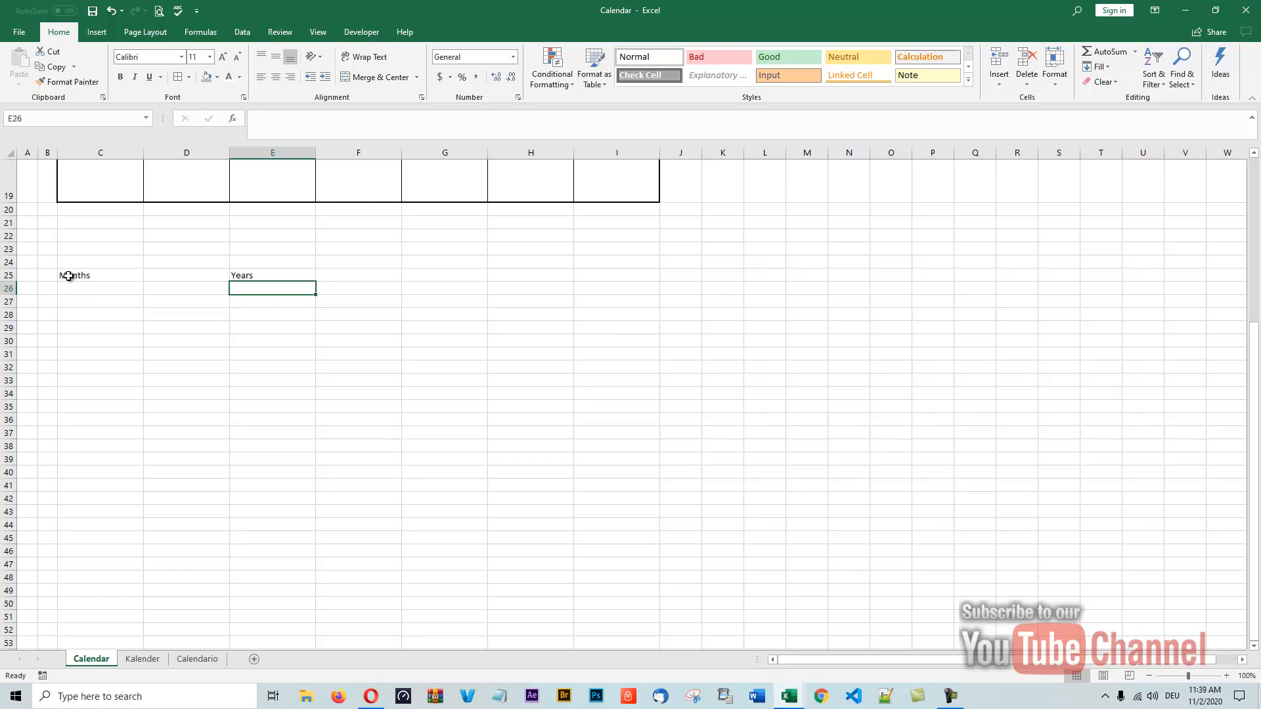
Enter January in C26 as the first entry under the Months heading
left_click(97, 287)
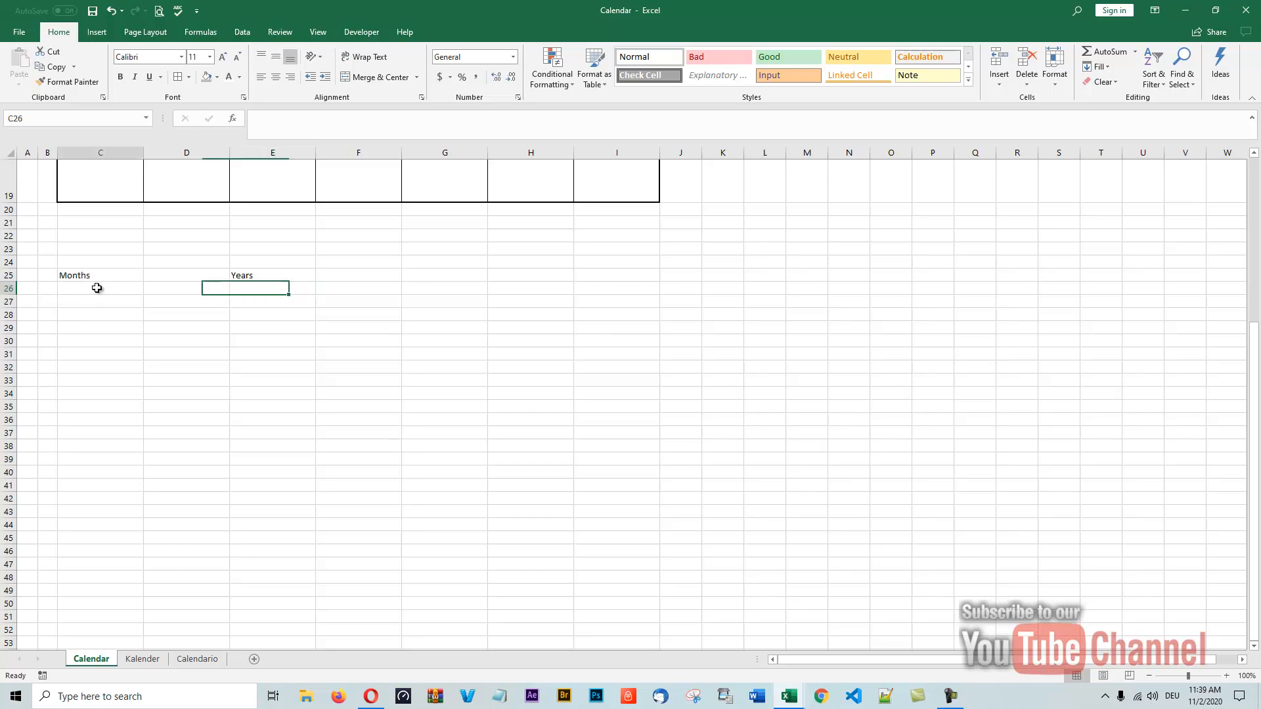
left_click(100, 260)
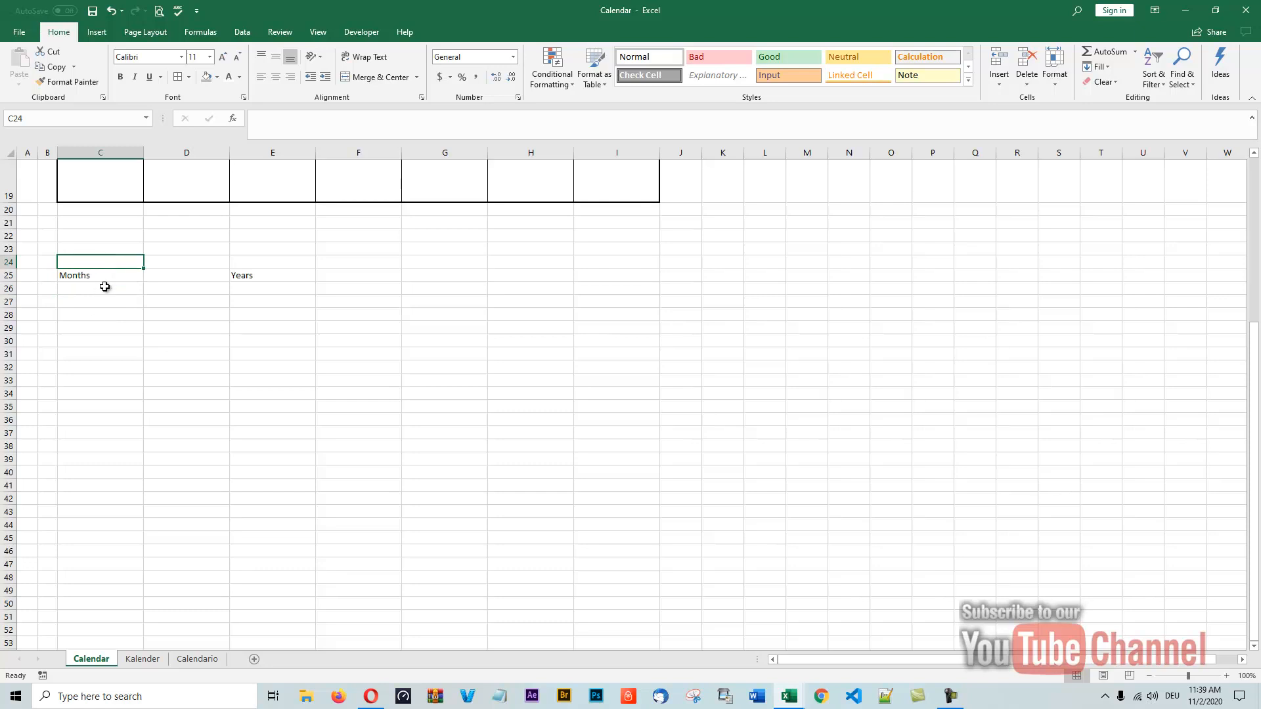
left_click(103, 286)
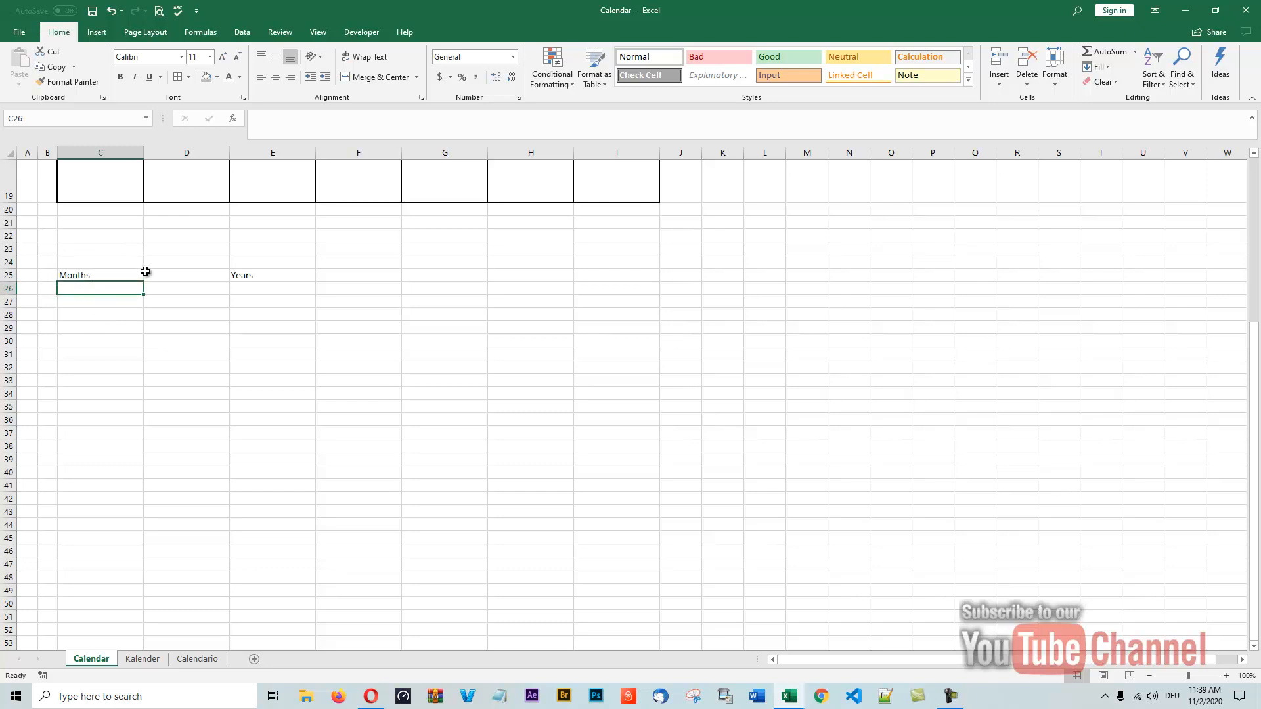
type("January")
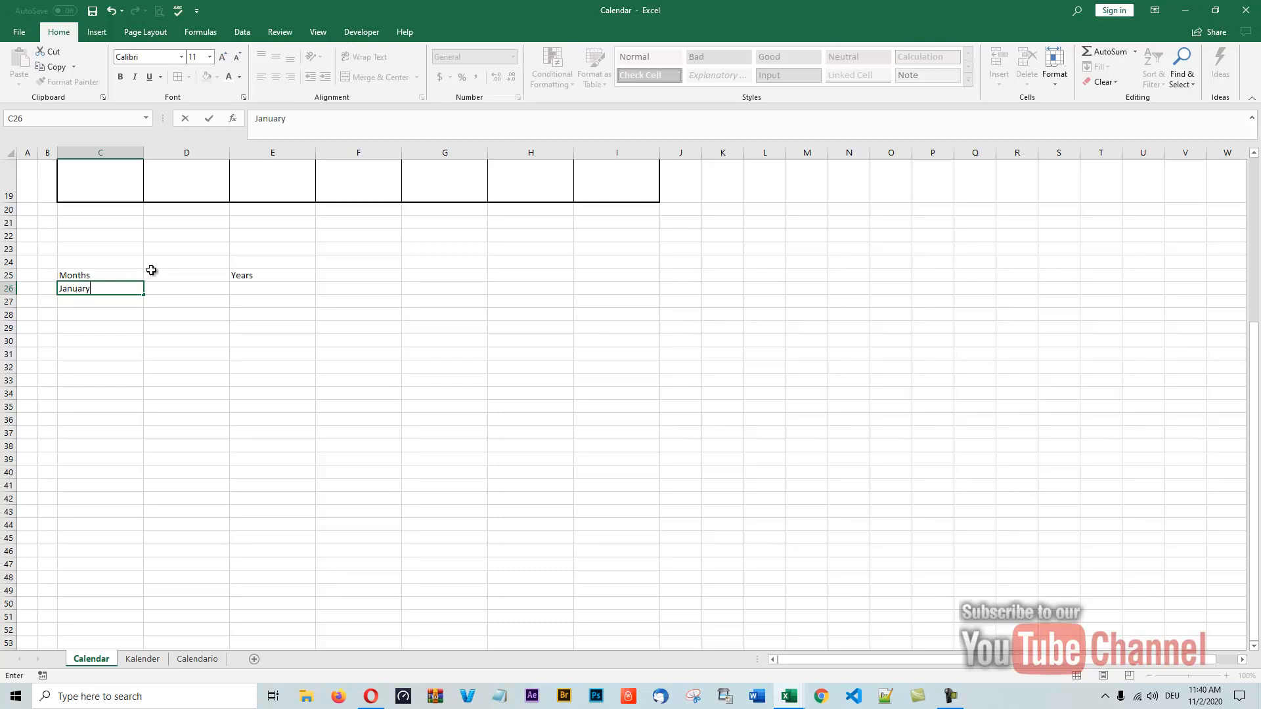
key("Return")
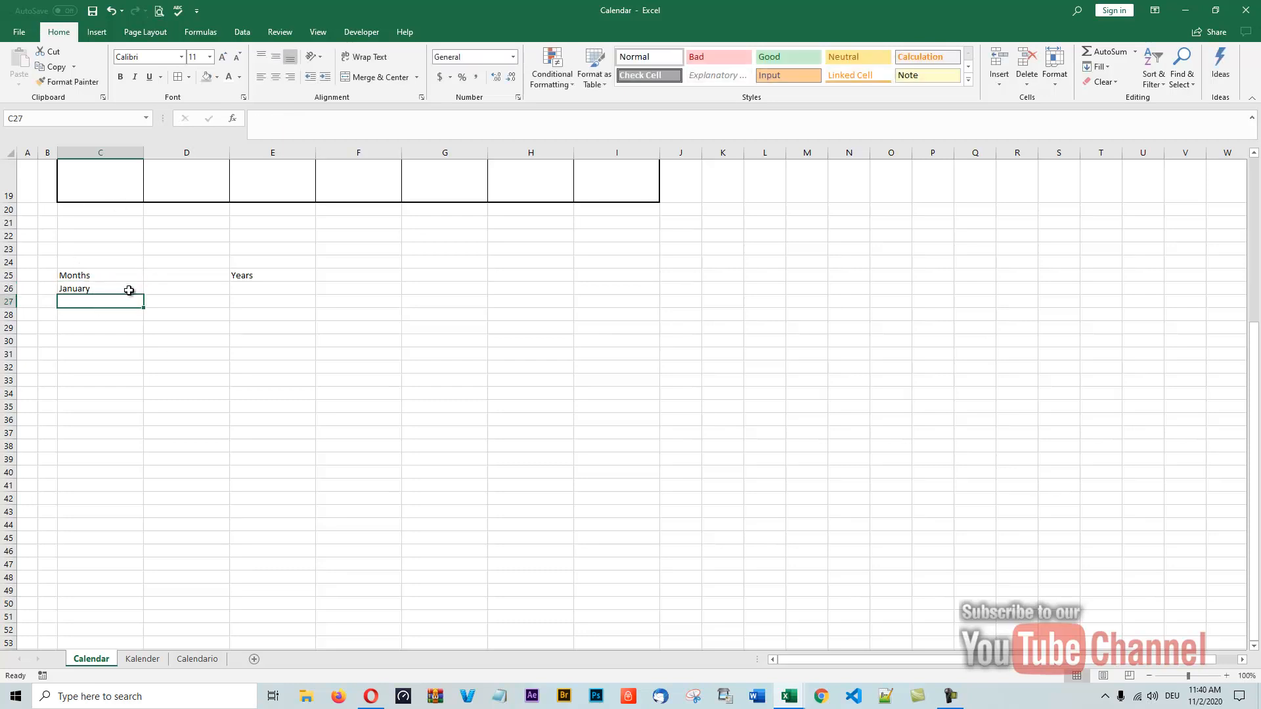
Extend January down to C37 as a fill series so the list runs through December
left_click(131, 290)
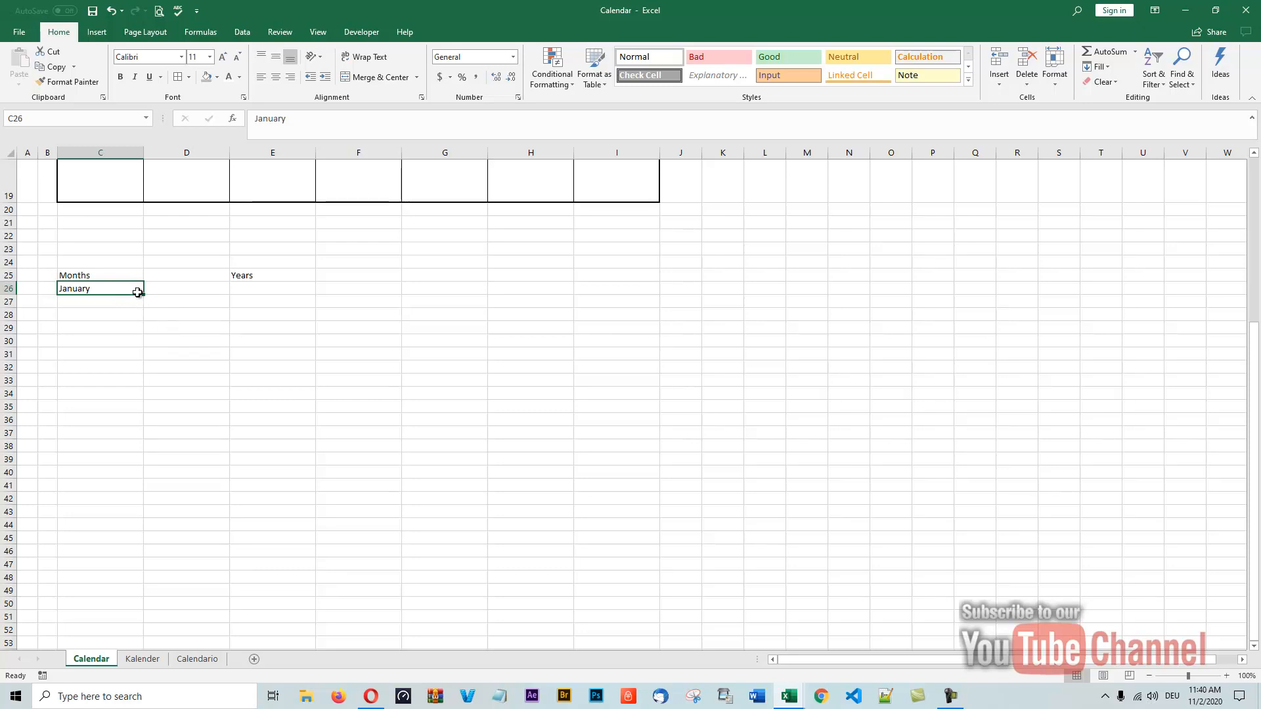
left_click_drag(139, 295, 143, 392)
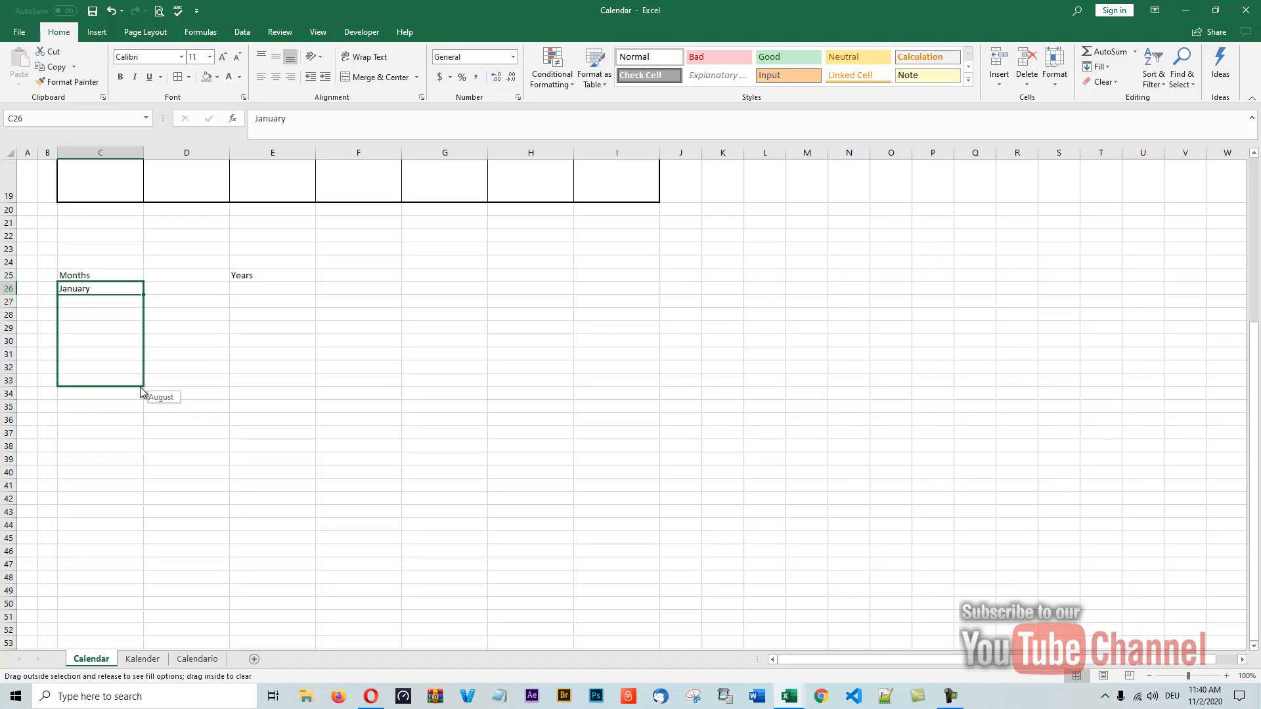
left_click_drag(140, 398, 139, 435)
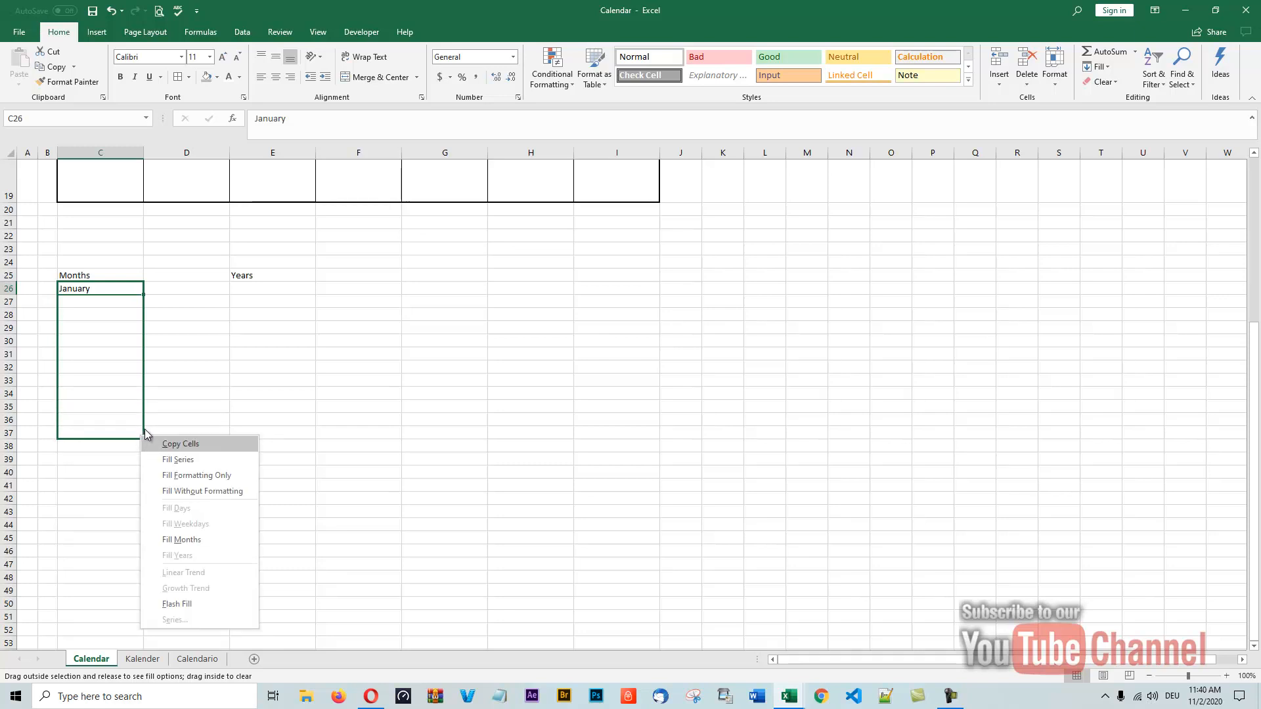
left_click(190, 460)
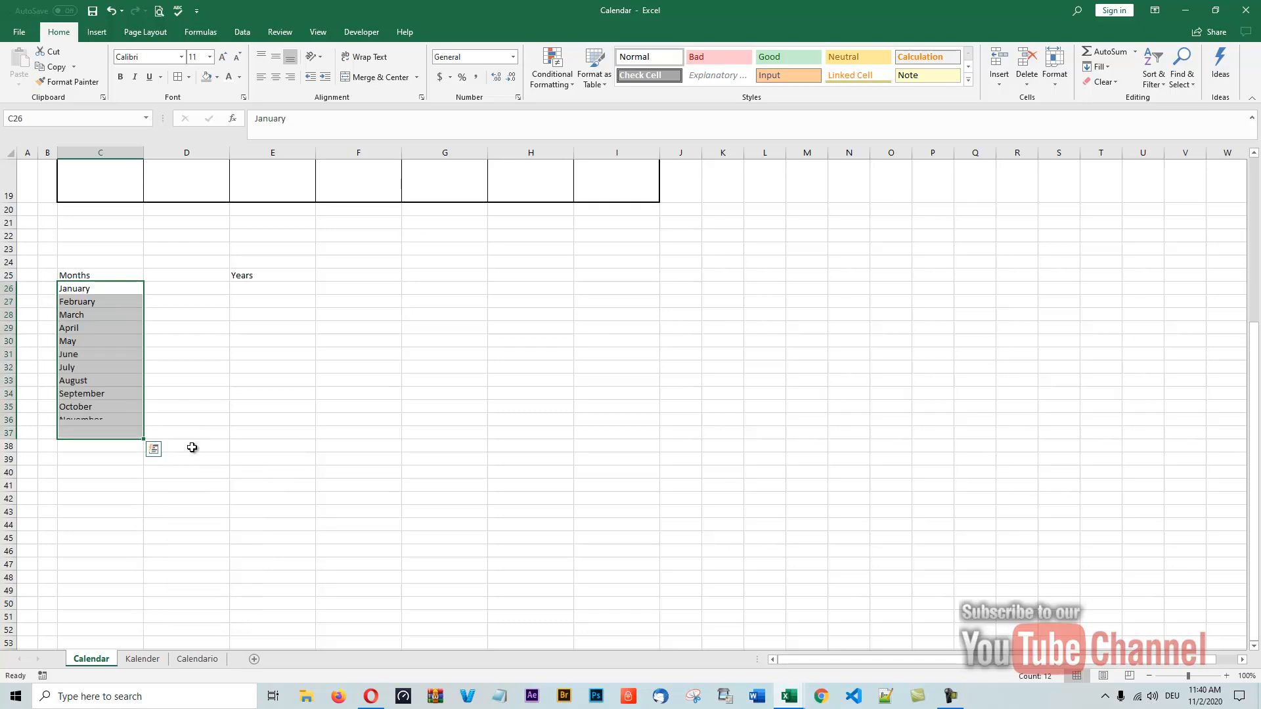
left_click(94, 454)
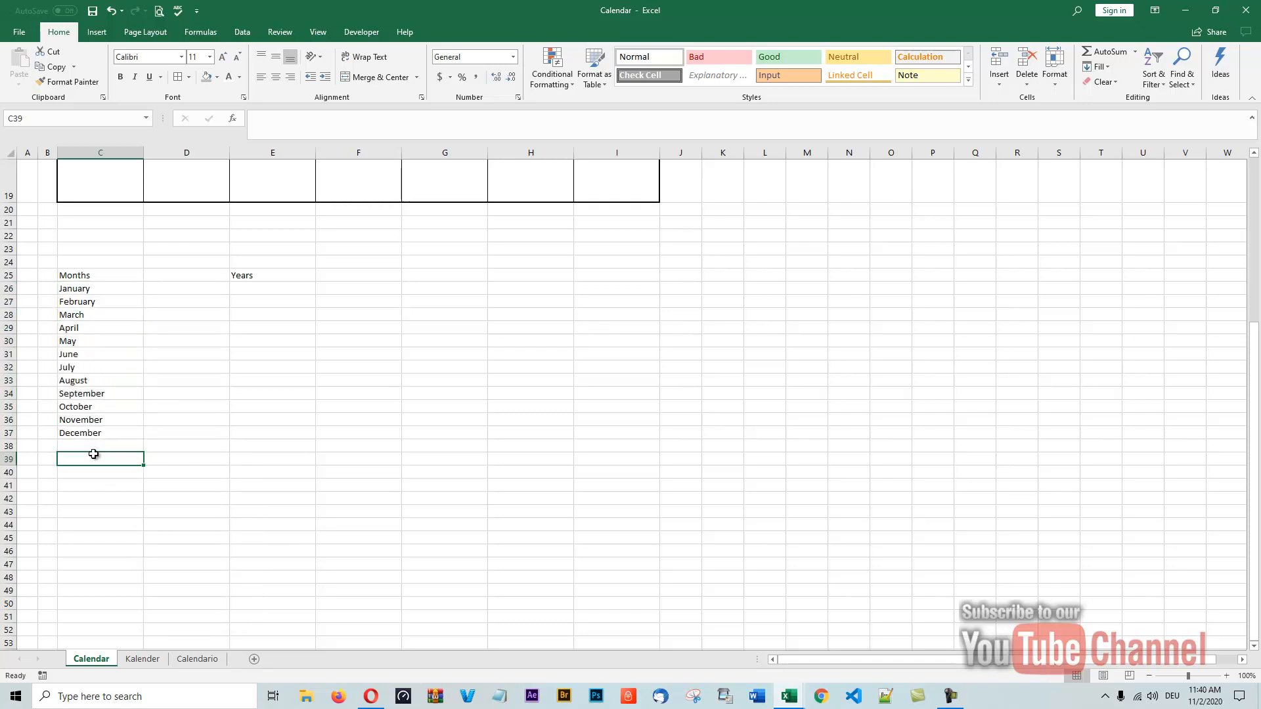
left_click(62, 275)
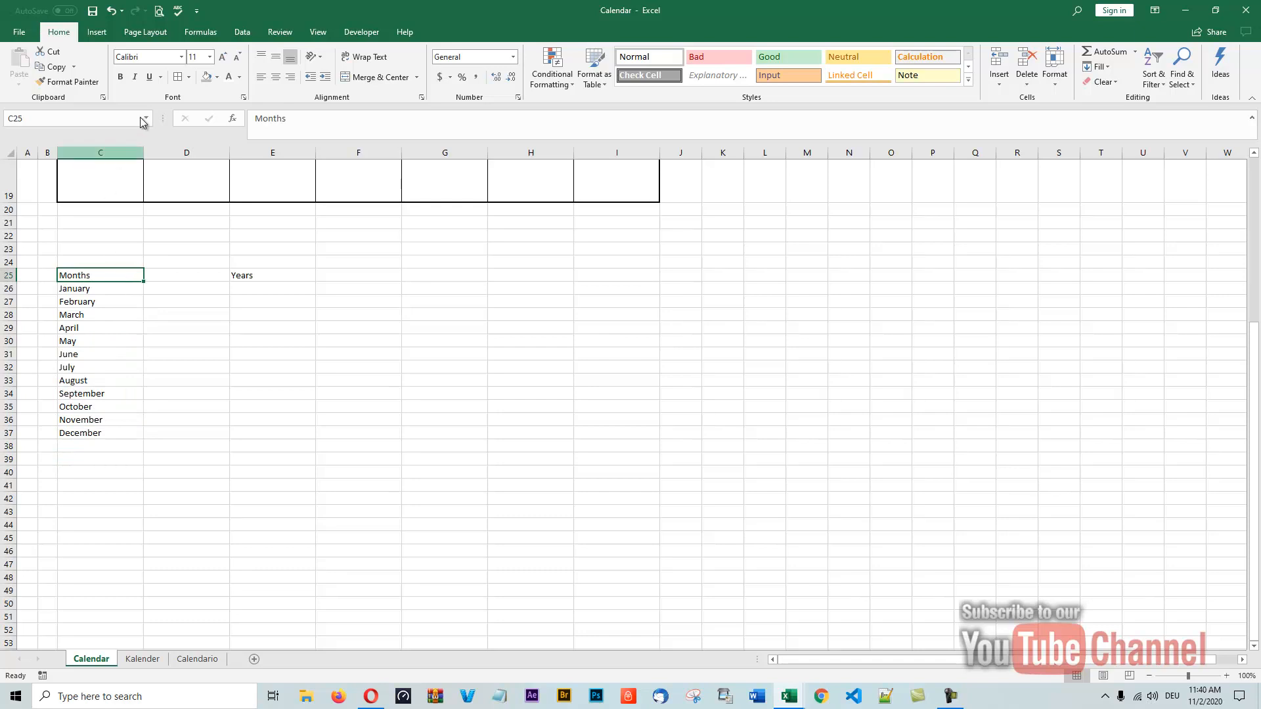
Format the Months heading in C25 with grey fill and white text, and apply all borders to the list in C25:C37
left_click(206, 78)
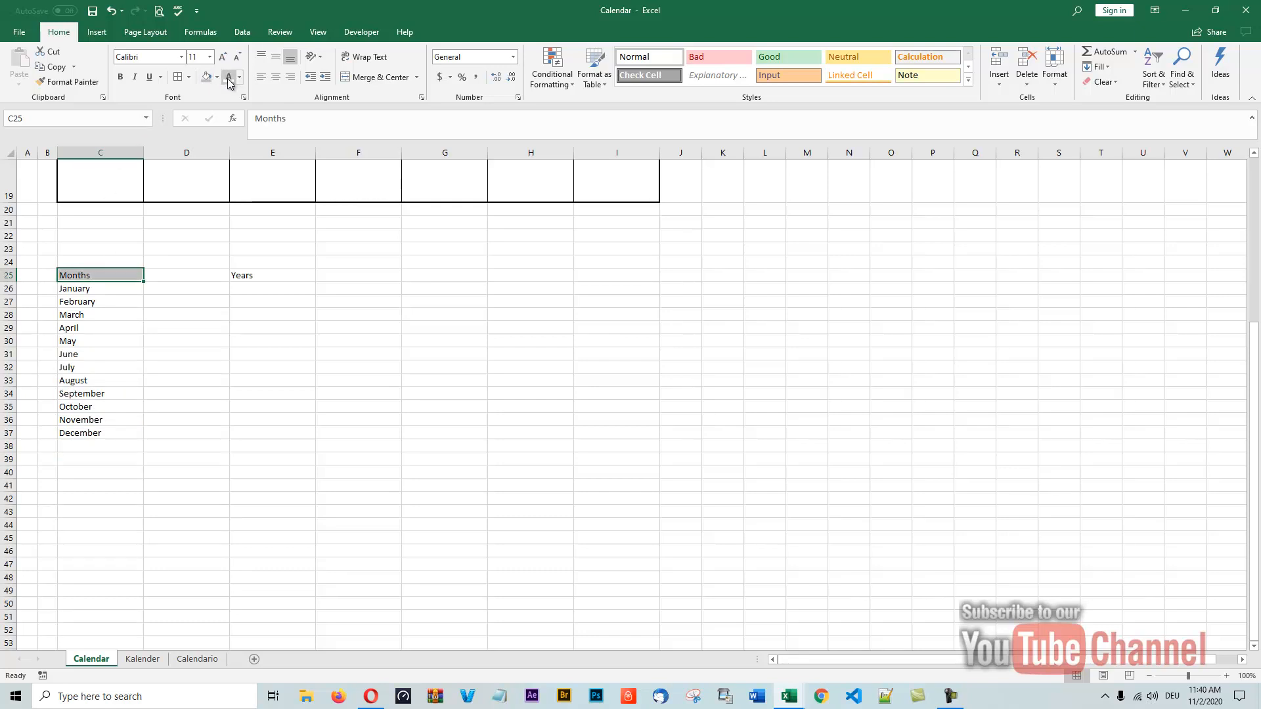
left_click(229, 80)
left_click_drag(84, 287, 101, 432)
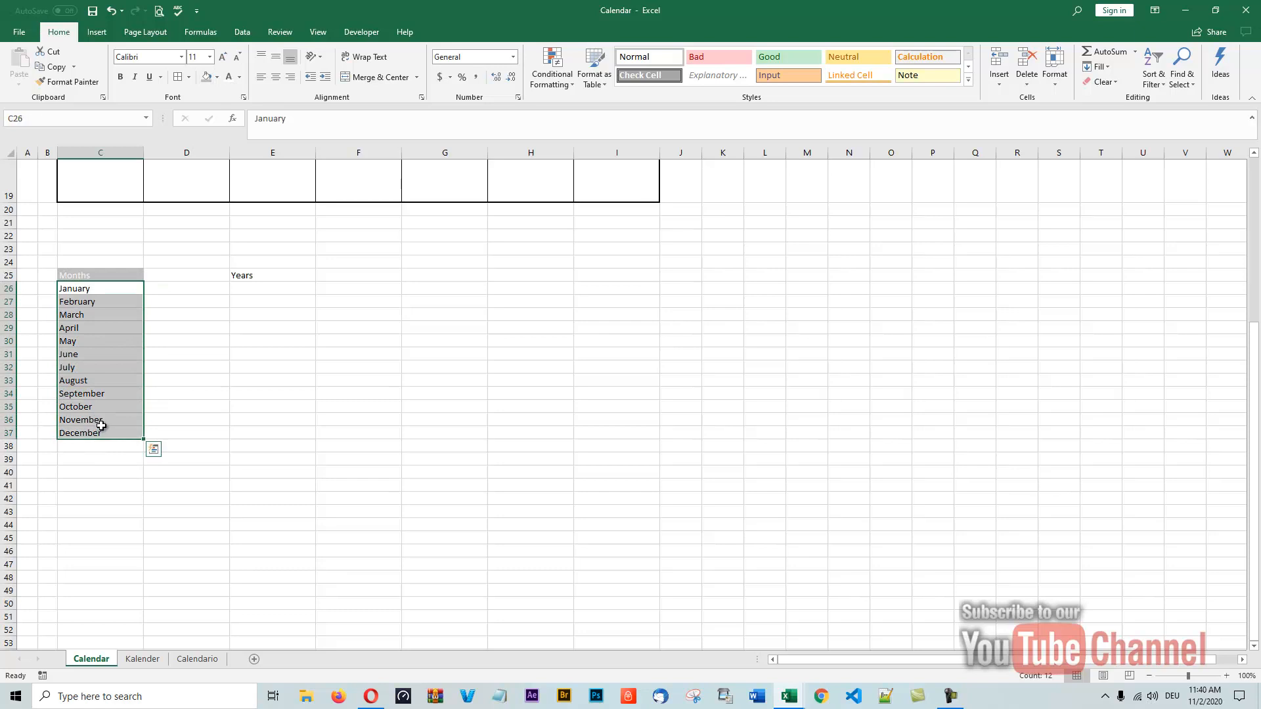
left_click(189, 77)
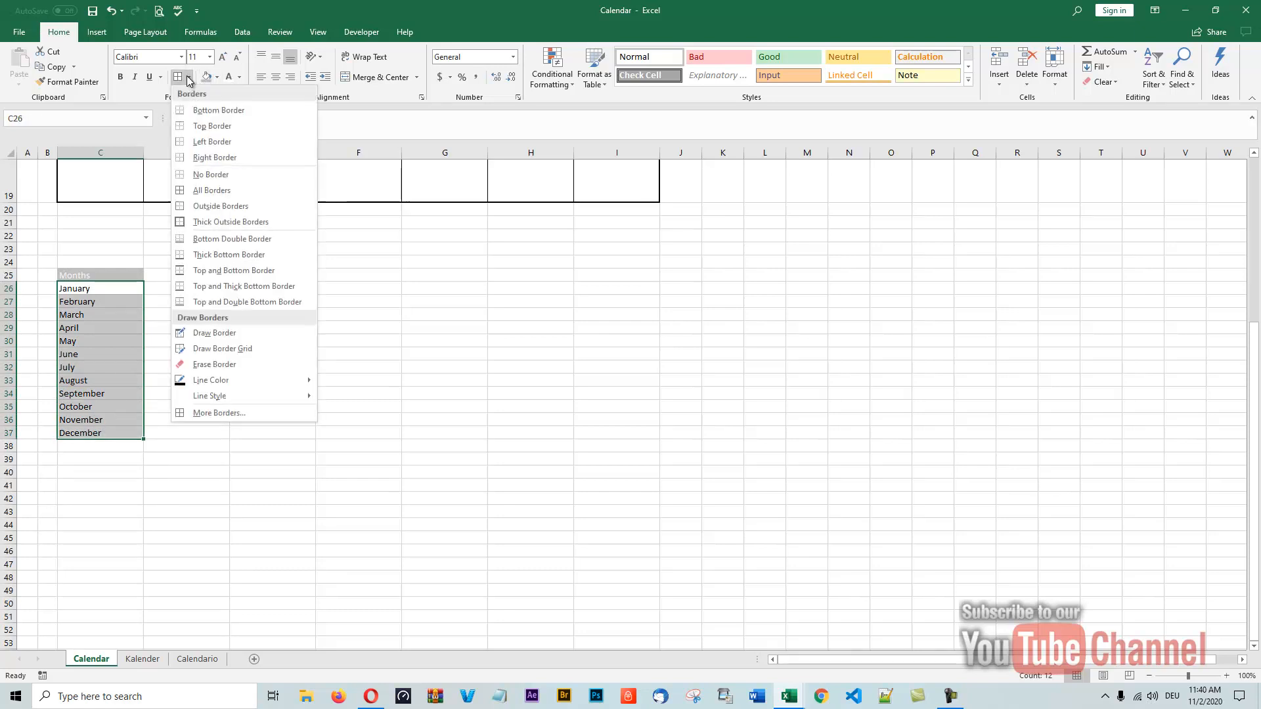
left_click(179, 193)
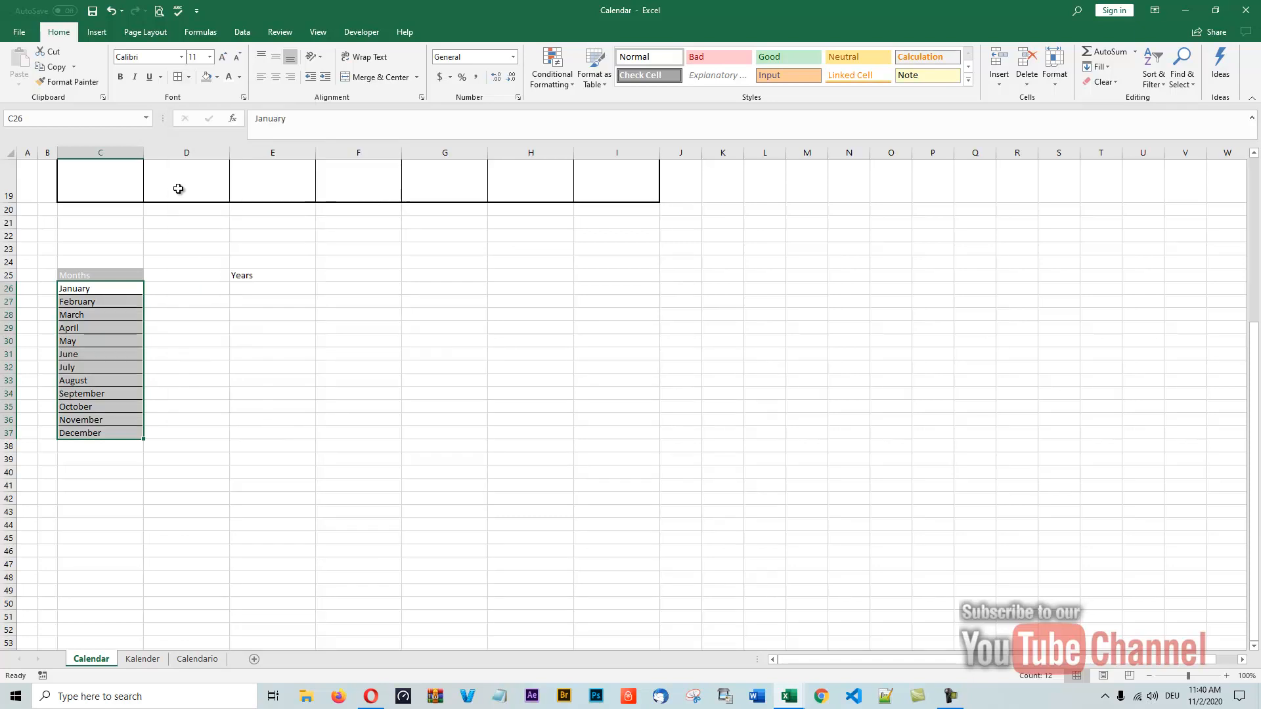
left_click(164, 287)
left_click(105, 273)
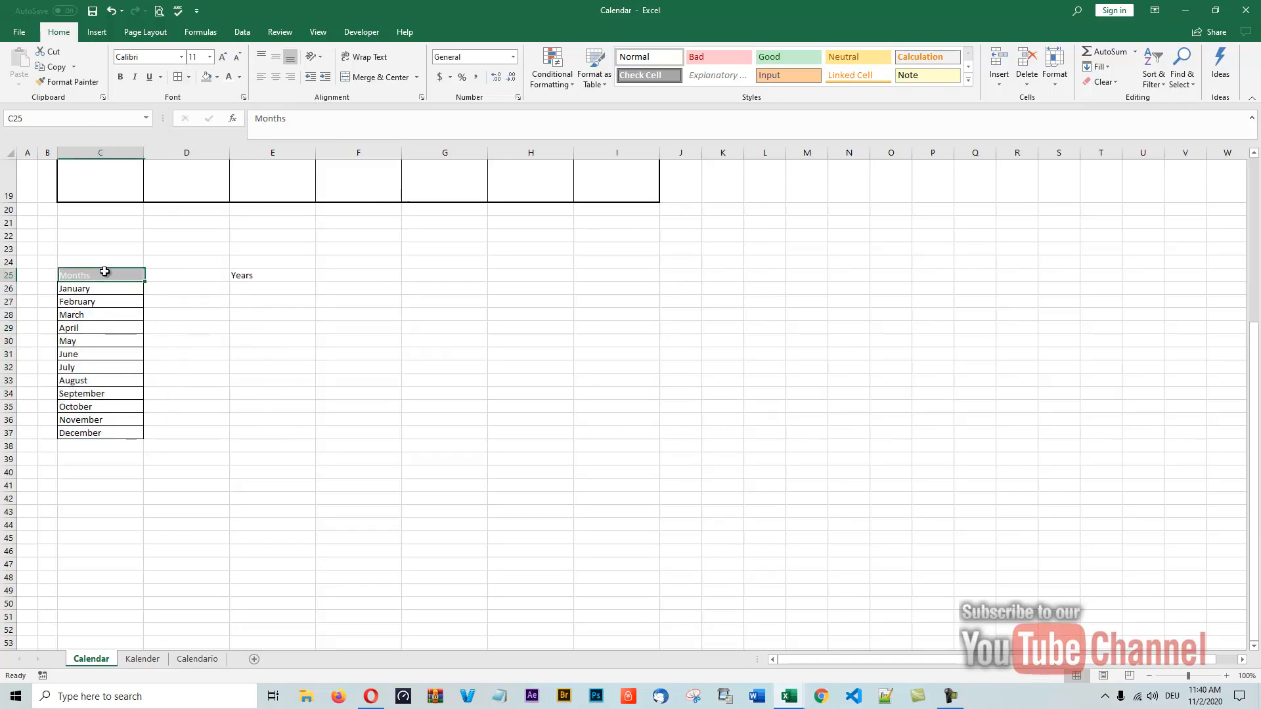
Enter 2010 in E26 under the Years heading and extend it as a fill series down to E52
left_click(242, 288)
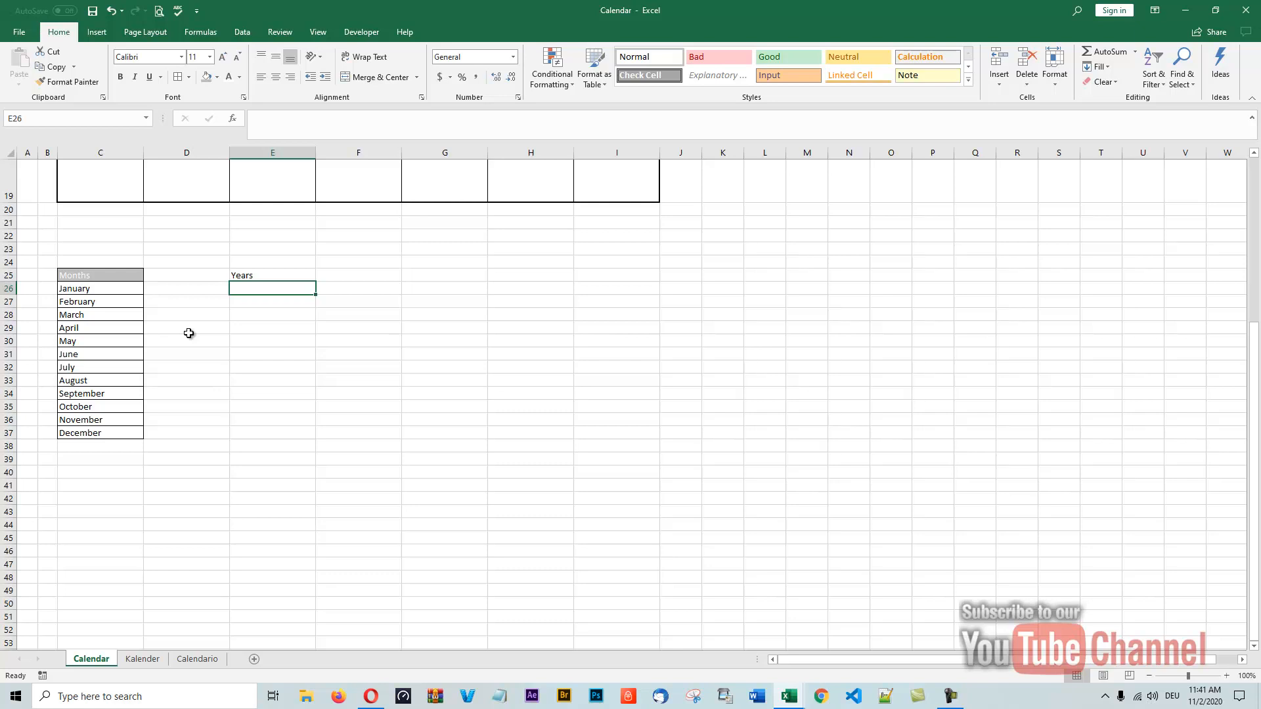
type("2010")
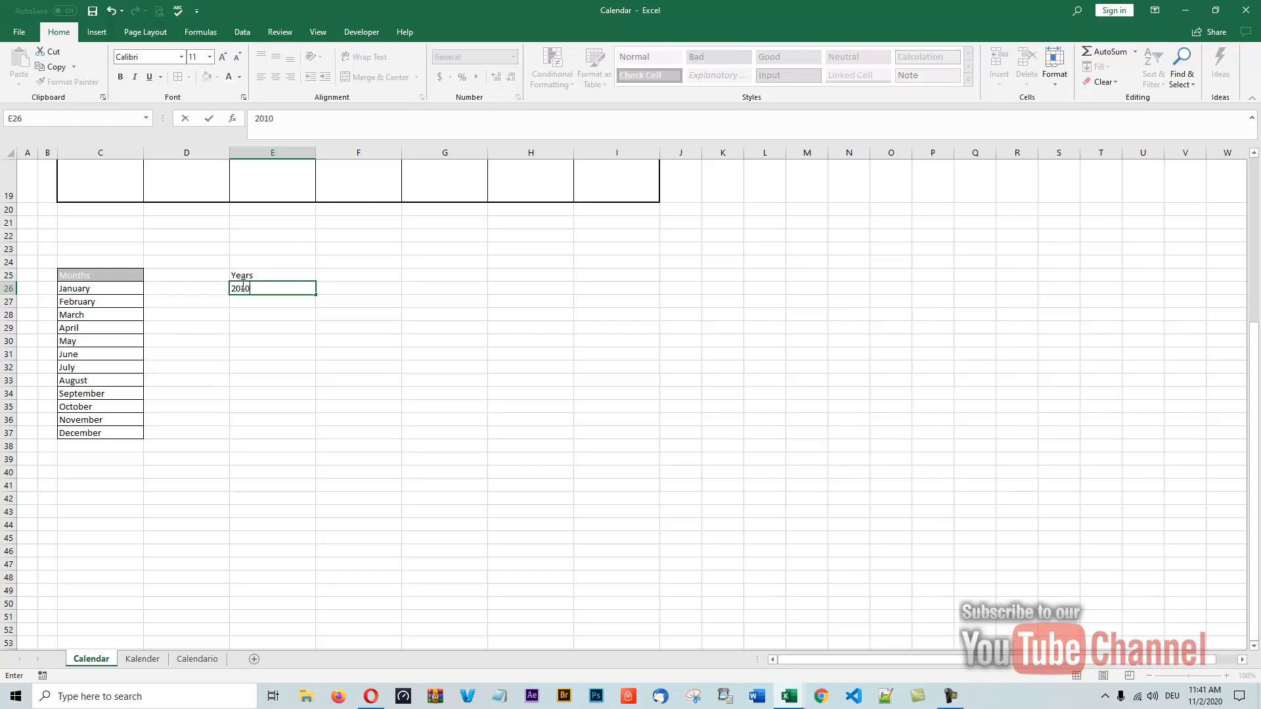
key("Return")
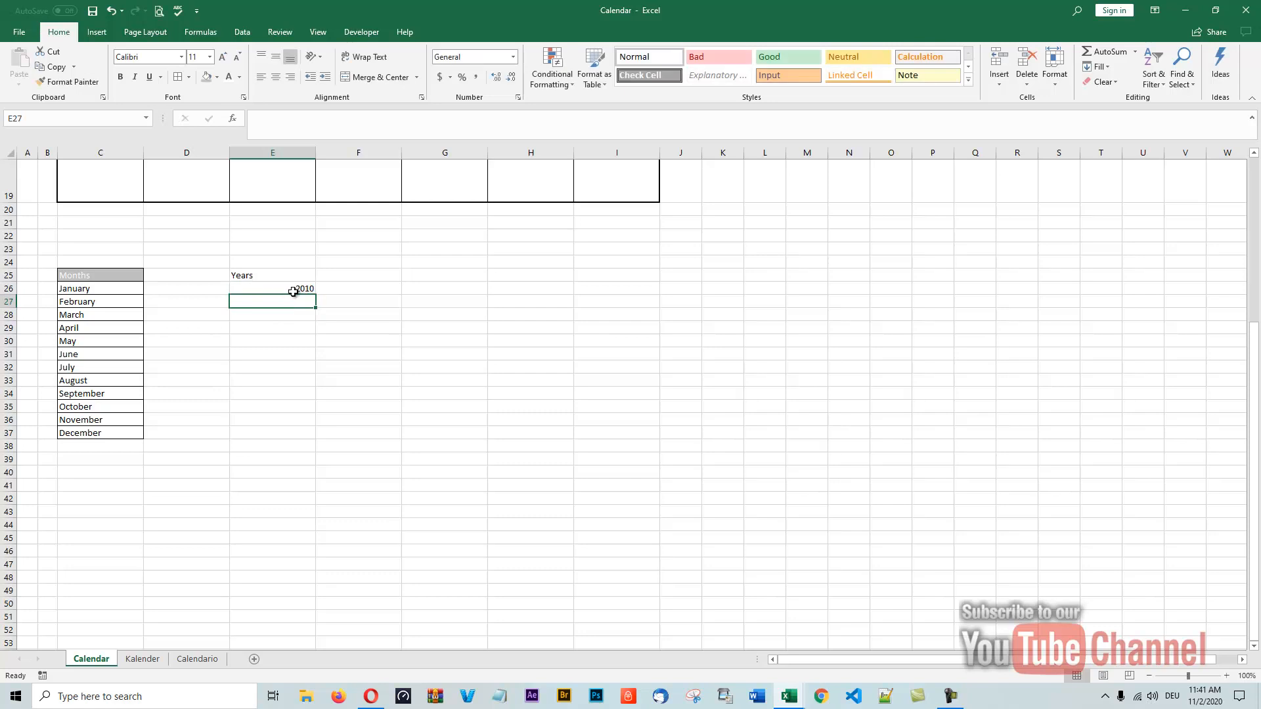
left_click(298, 288)
left_click_drag(315, 297, 330, 631)
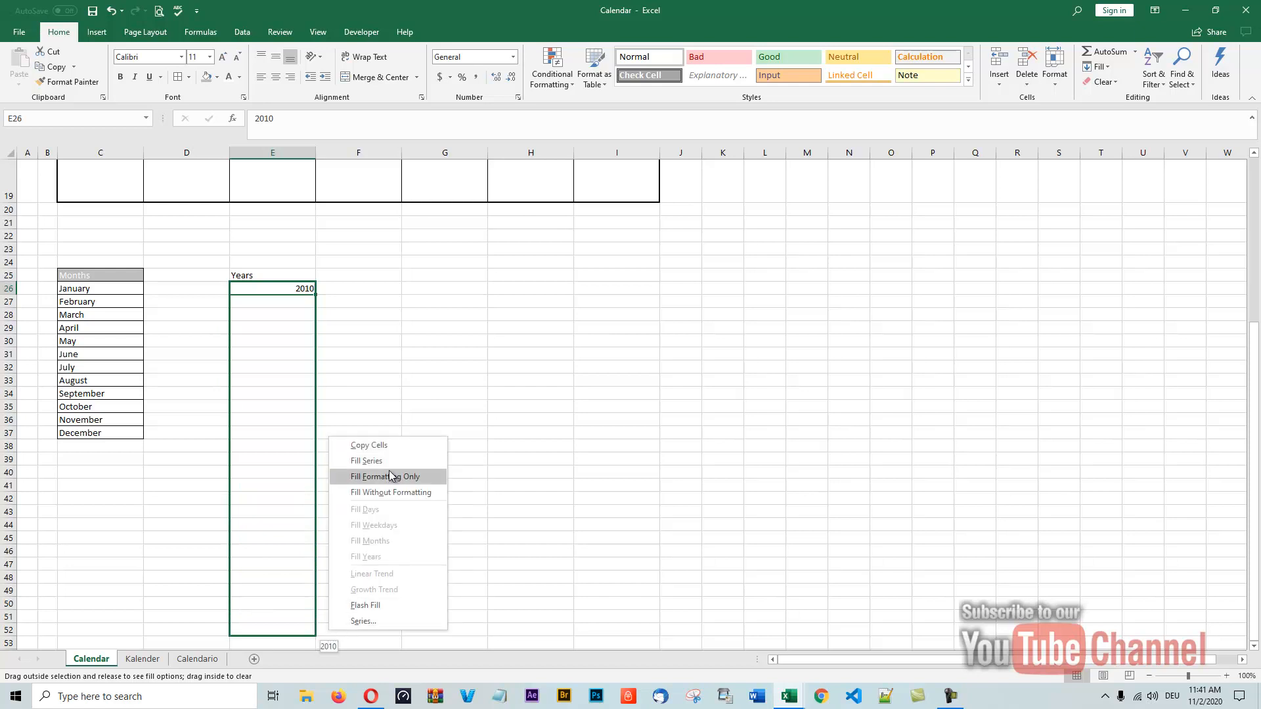
left_click(367, 462)
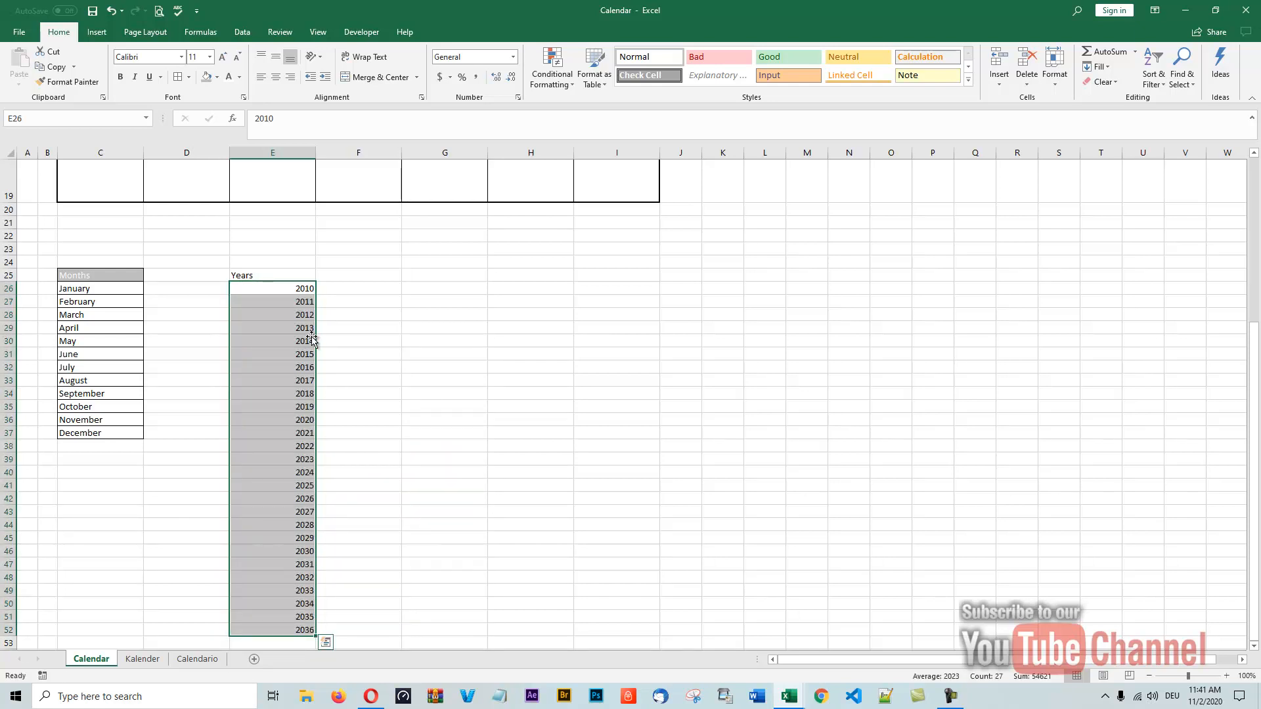
left_click(292, 630)
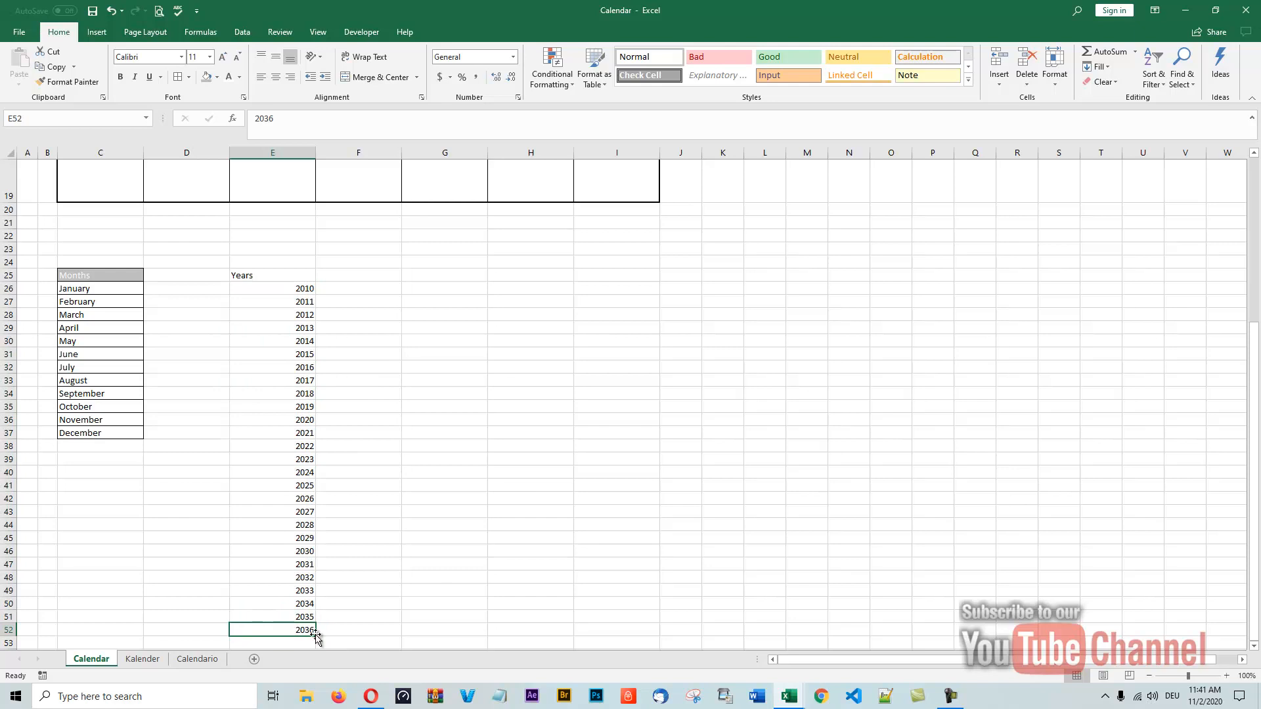
Format the Years heading in E25 with grey fill and white text, and apply all borders to E25:E52
left_click(240, 275)
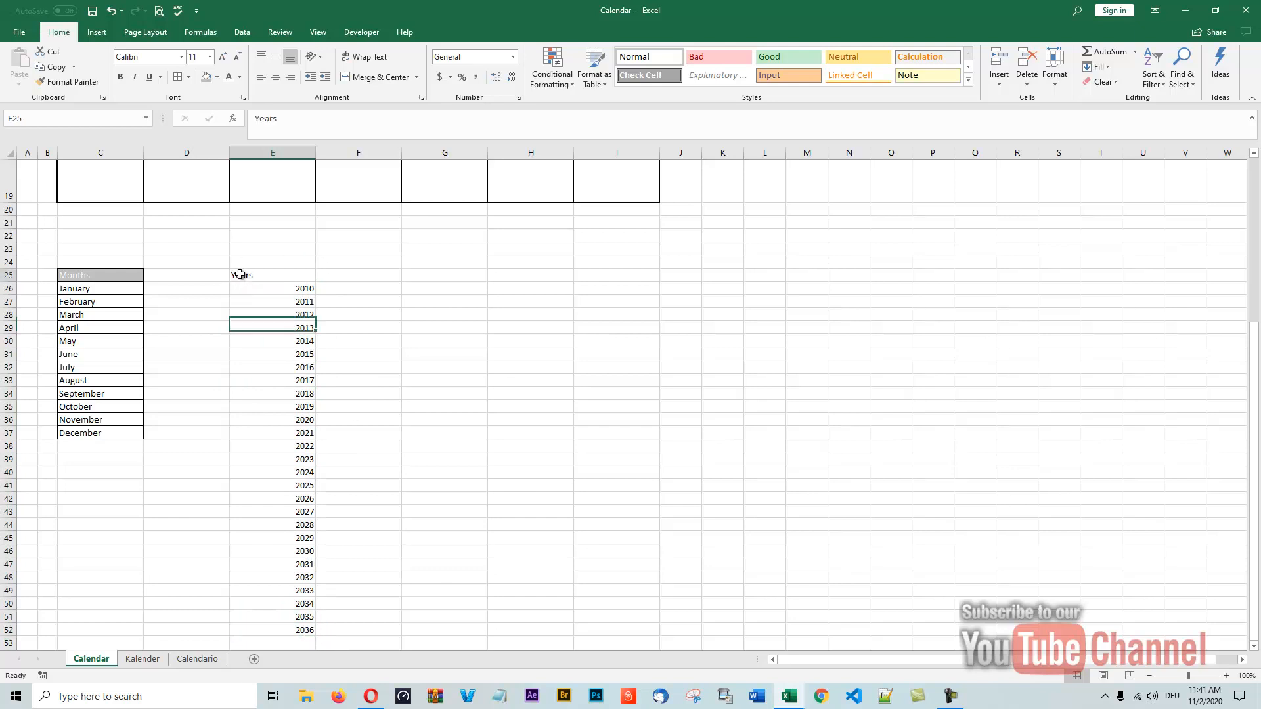
left_click(206, 78)
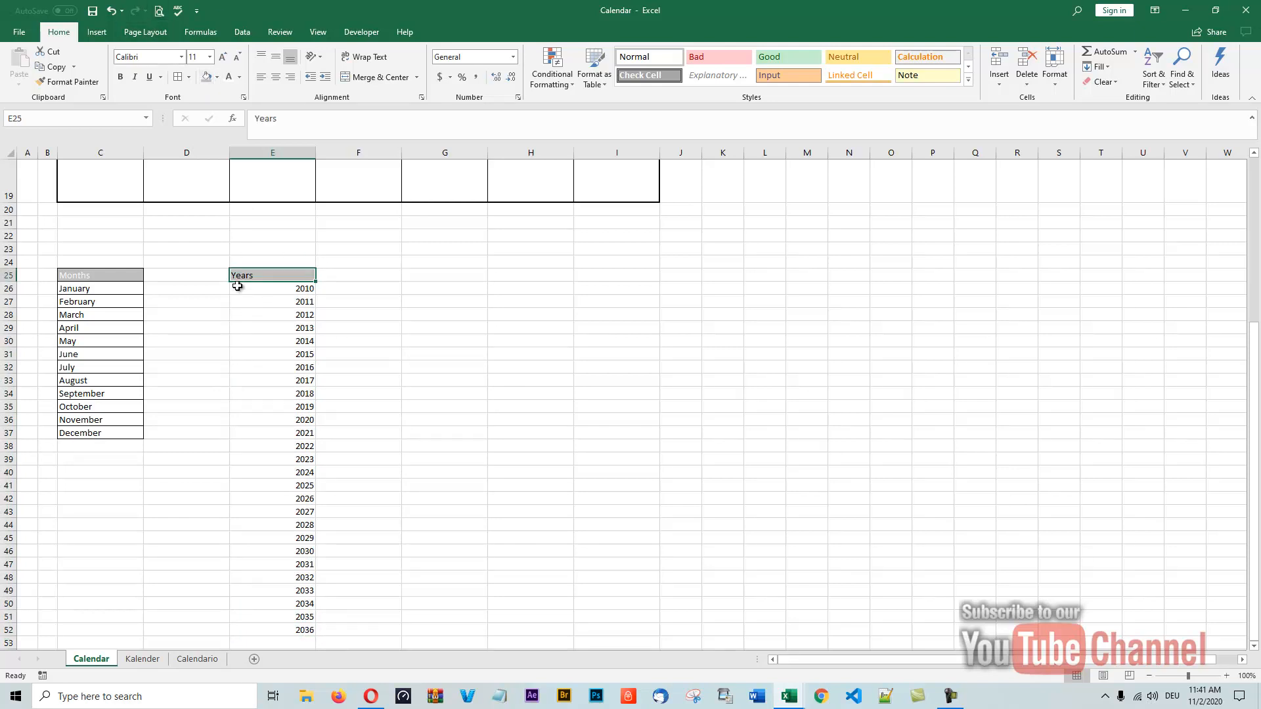
left_click(261, 286)
left_click_drag(272, 275, 293, 629)
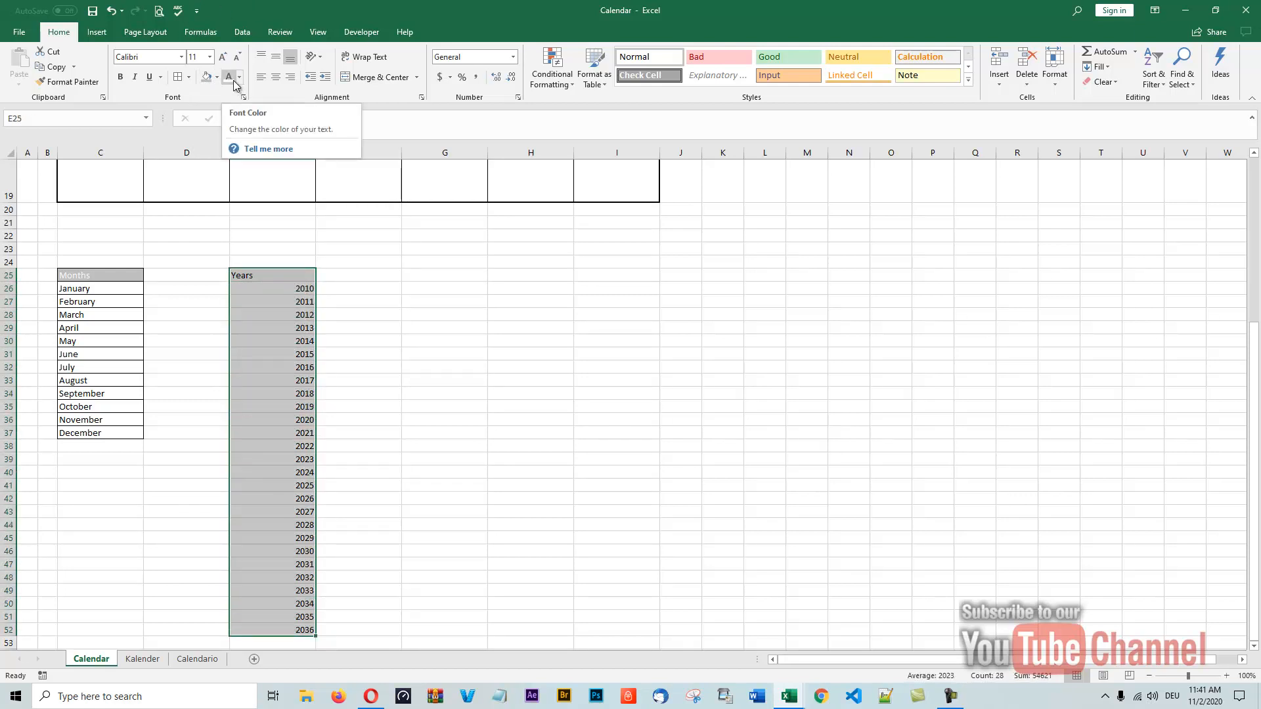
left_click(179, 76)
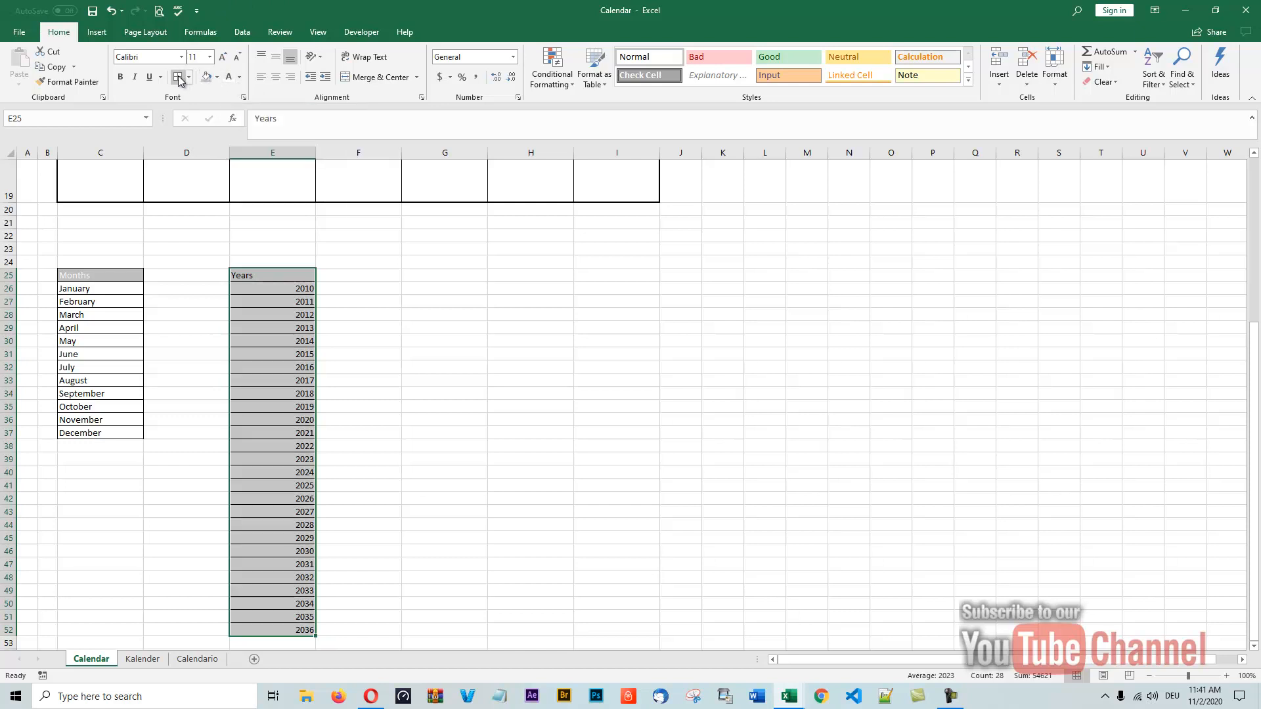
left_click(340, 287)
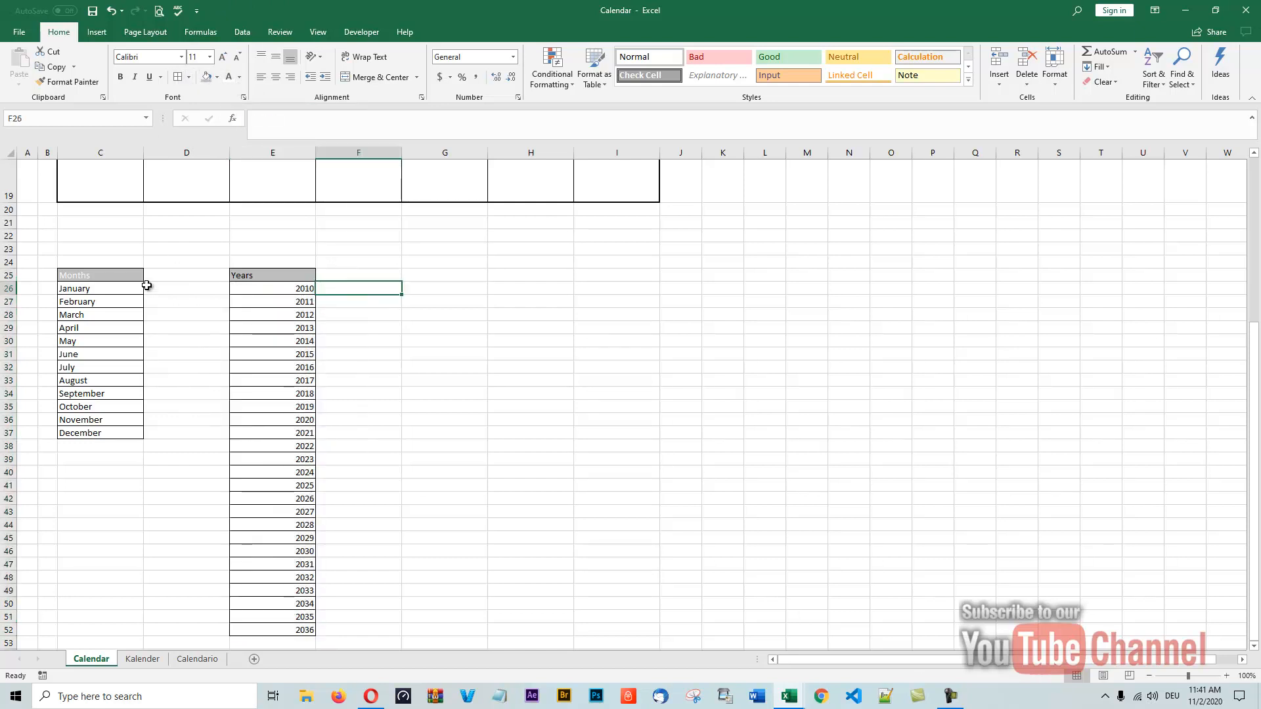
left_click(254, 274)
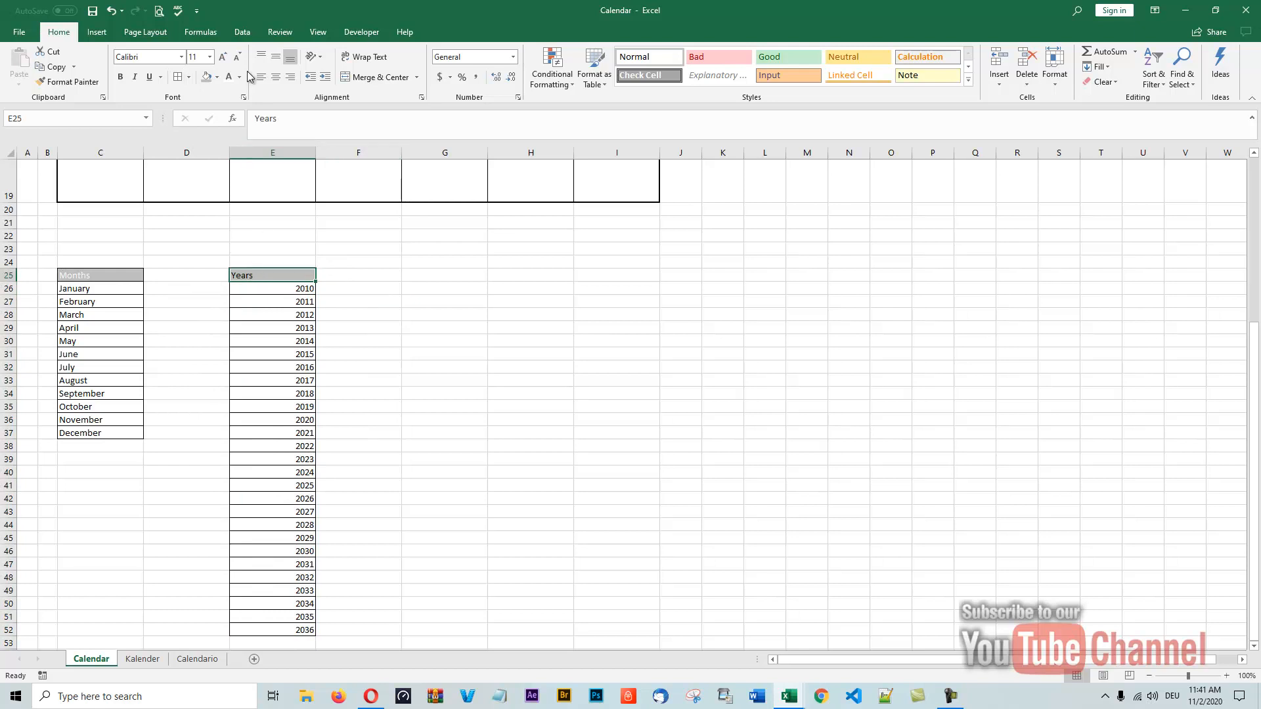
left_click(368, 271)
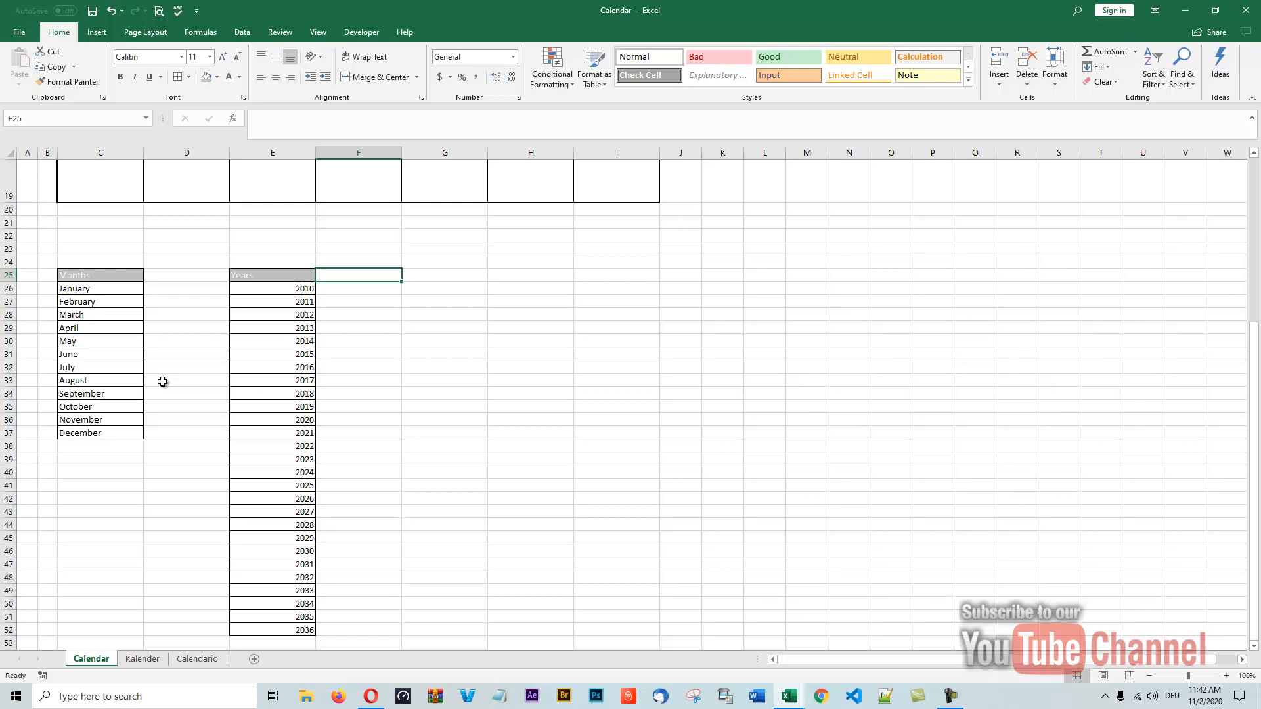
Define the named range Months for the month entries January to December in C26:C37
scroll(188, 386, "up", 6)
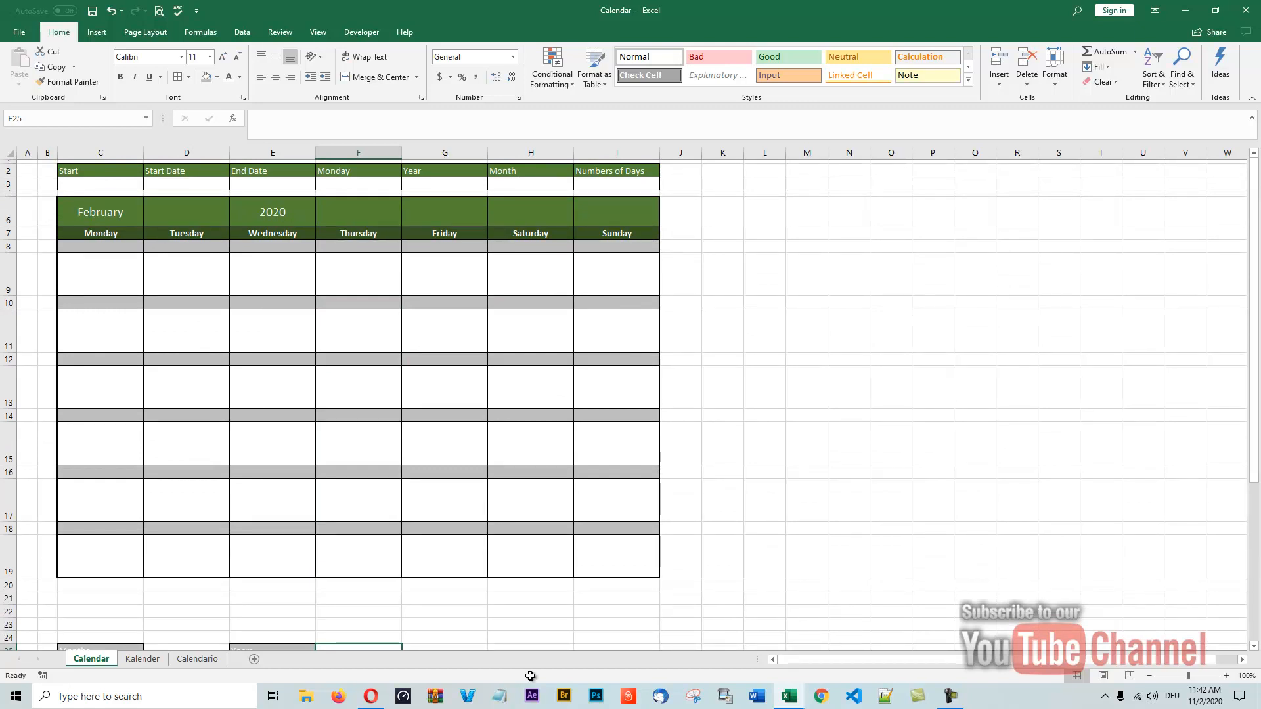
scroll(484, 604, "down", 5)
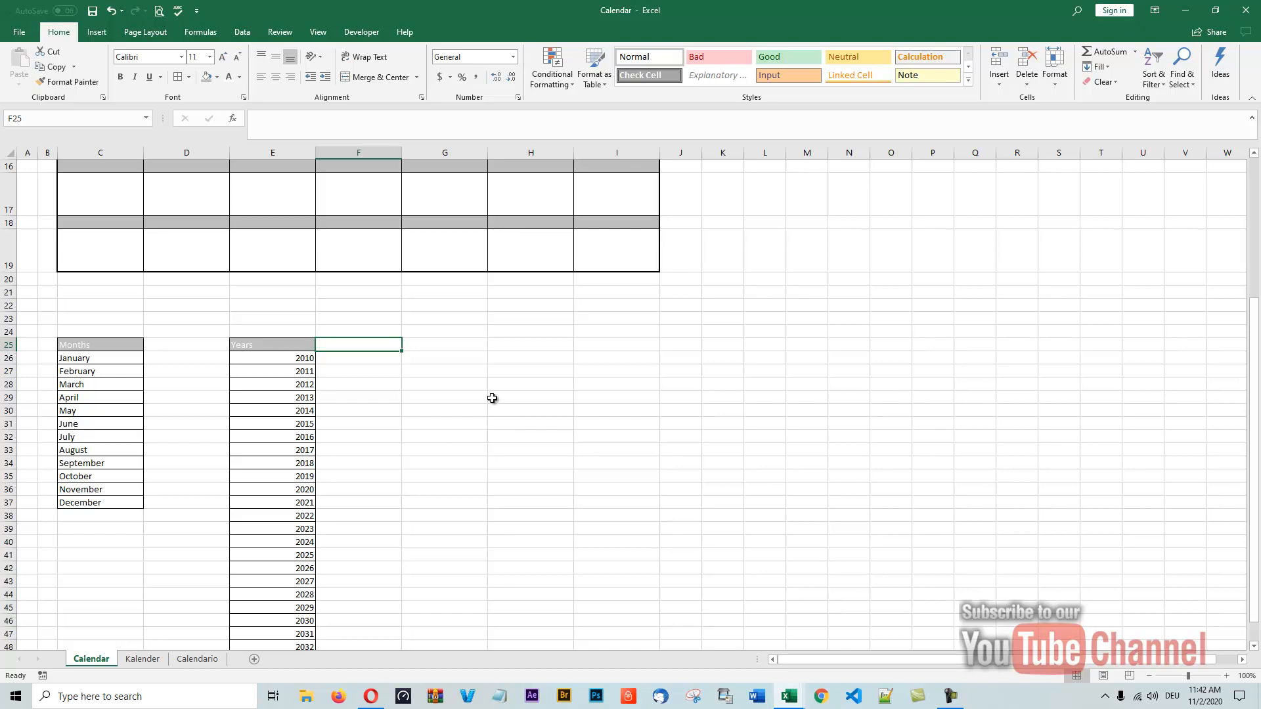
left_click(104, 357)
left_click_drag(106, 360, 111, 502)
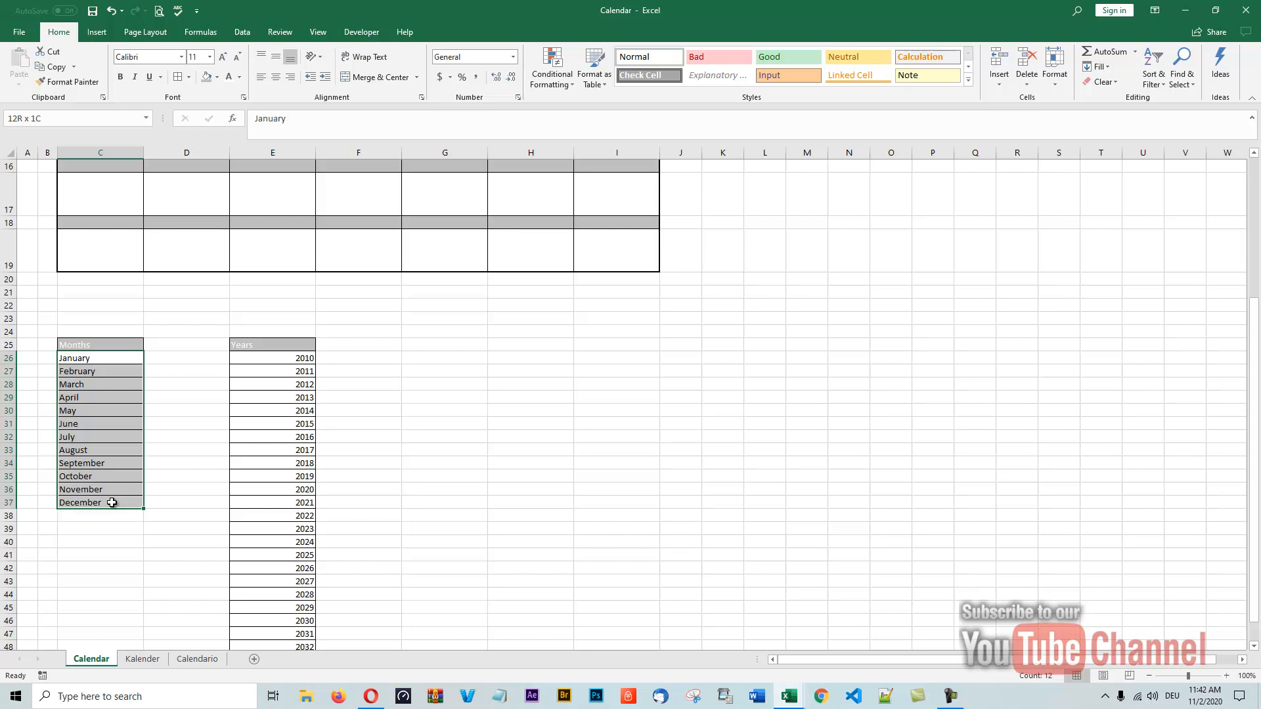
left_click_drag(112, 502, 111, 502)
left_click(33, 120)
type("Months")
key("Return")
left_click(213, 333)
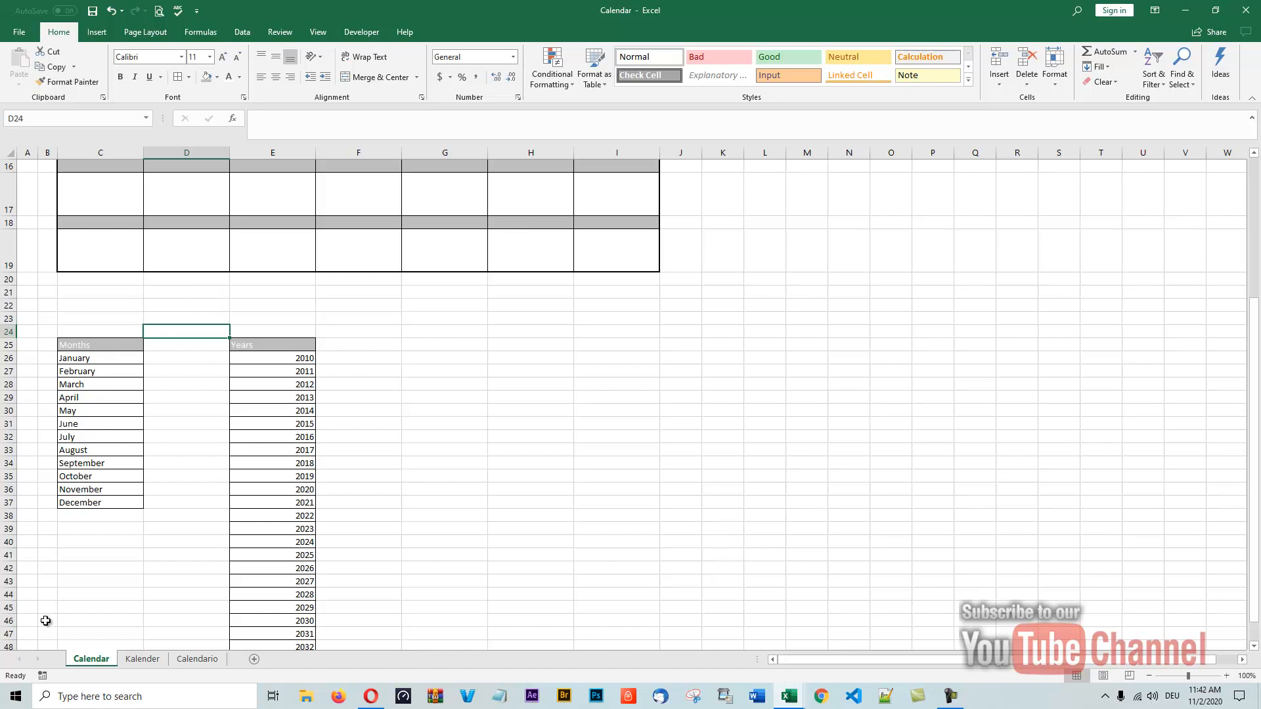
Go to the named range Months to check which cells it covers
left_click(147, 120)
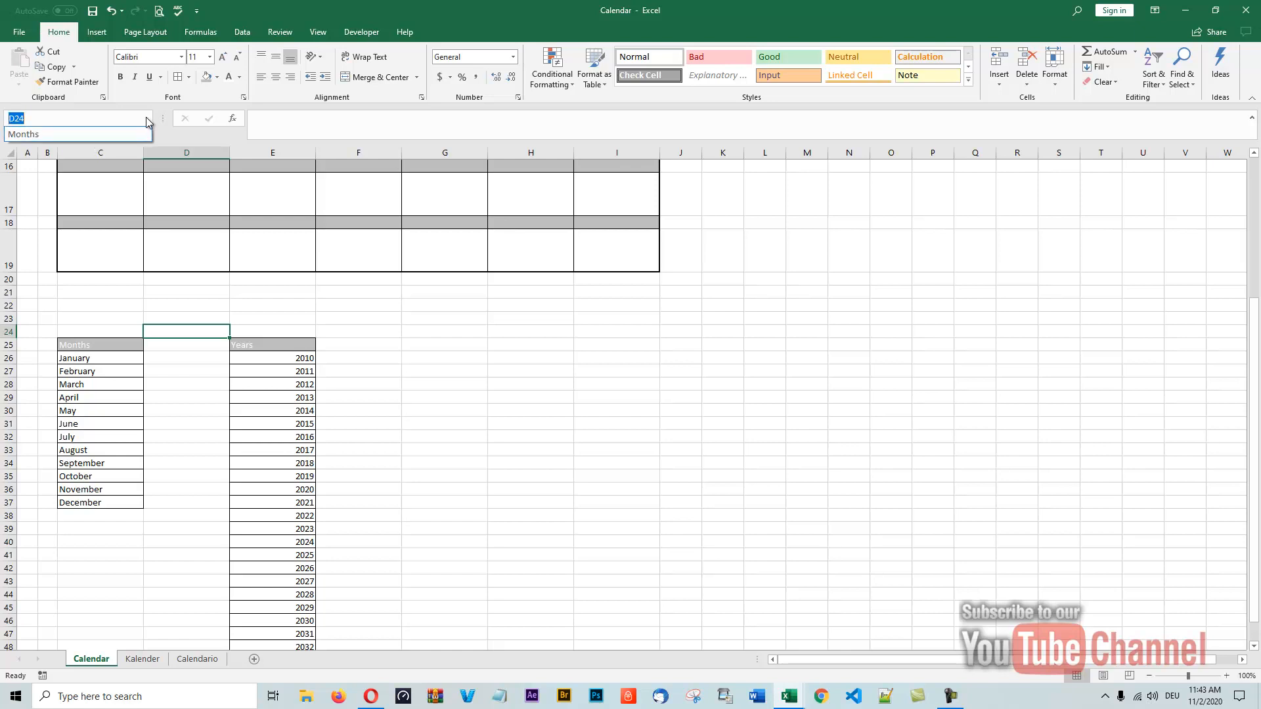
left_click(24, 134)
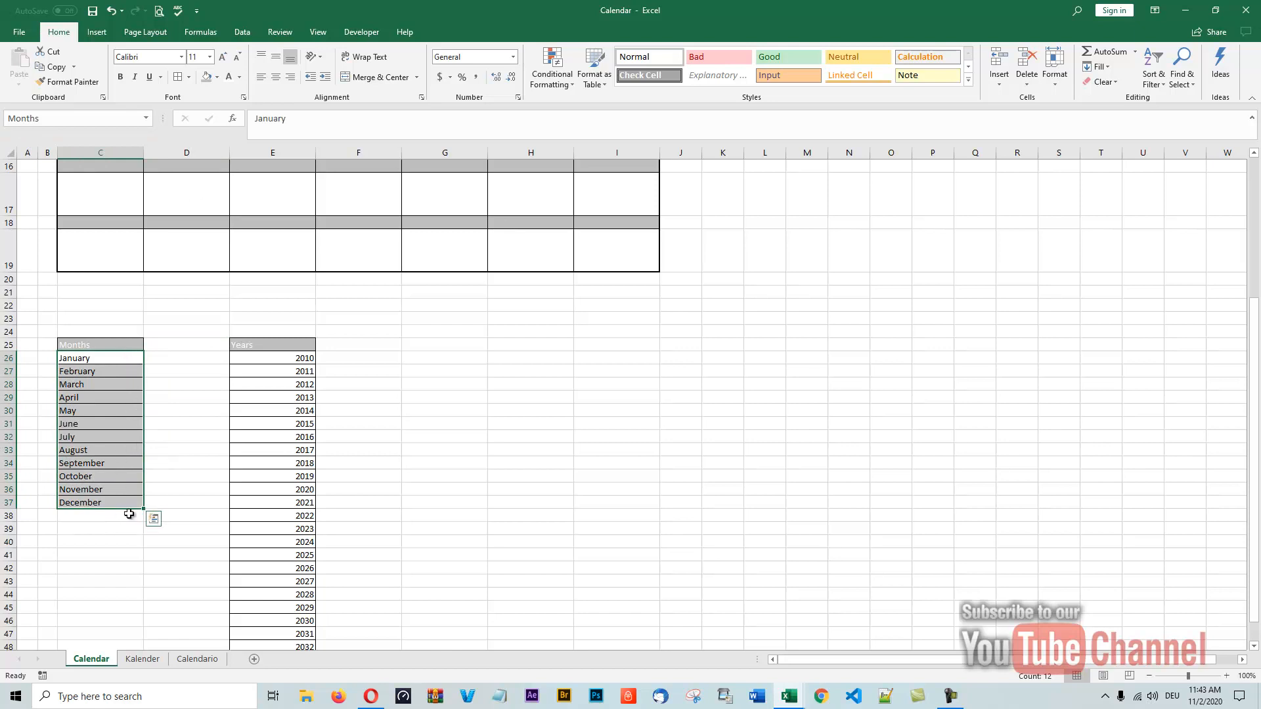
left_click(175, 360)
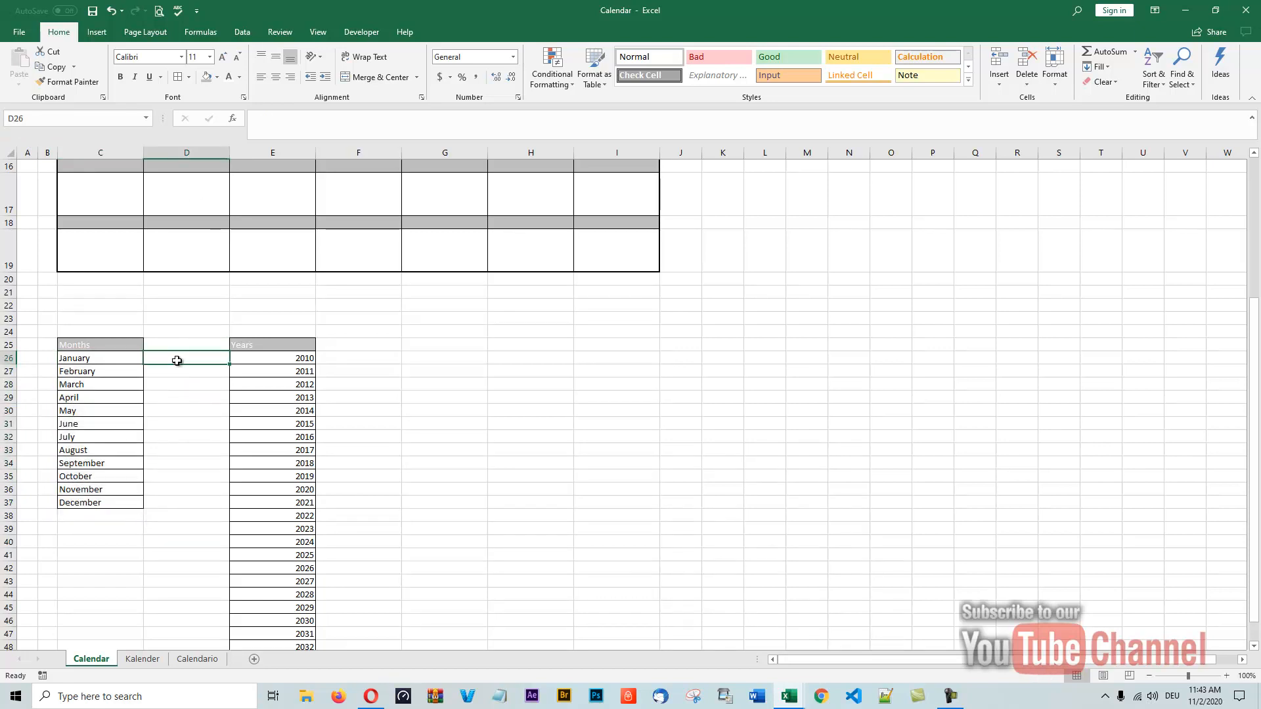
Define the named range Years for the year entries 2010 to 2036 in E26:E52
scroll(493, 451, "down", 1)
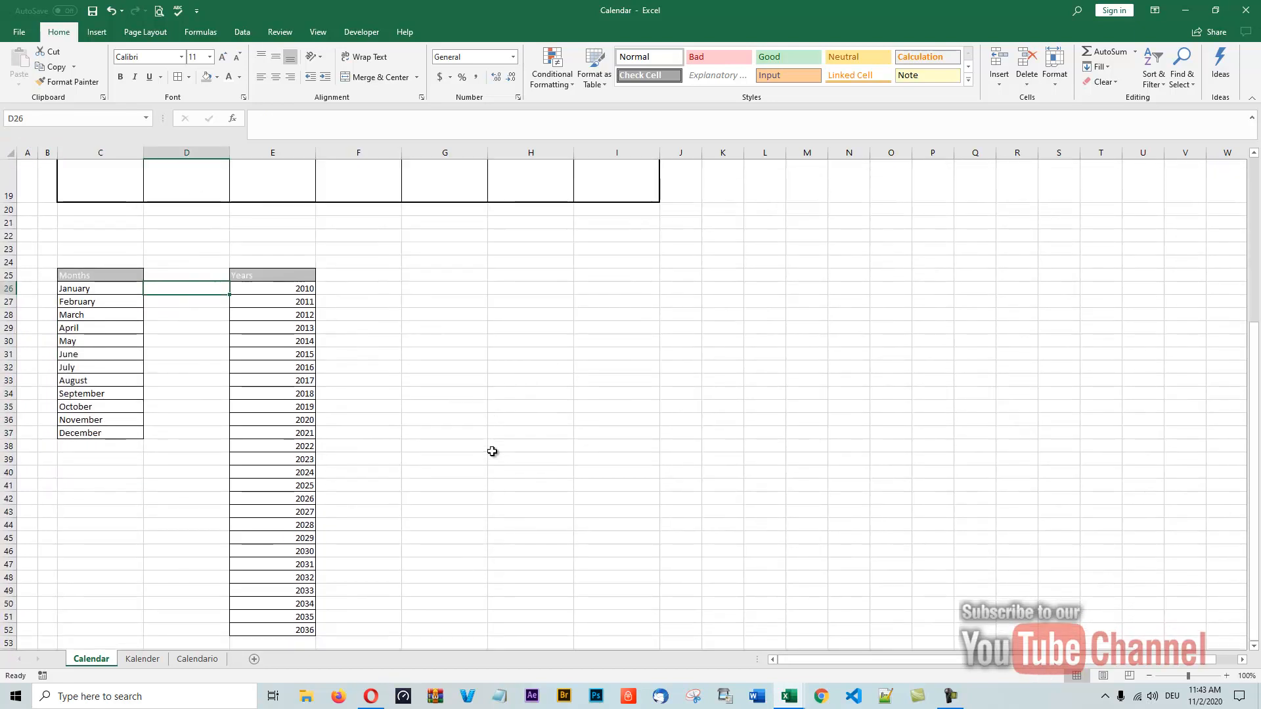
scroll(492, 452, "down", 2)
scroll(492, 451, "up", 2)
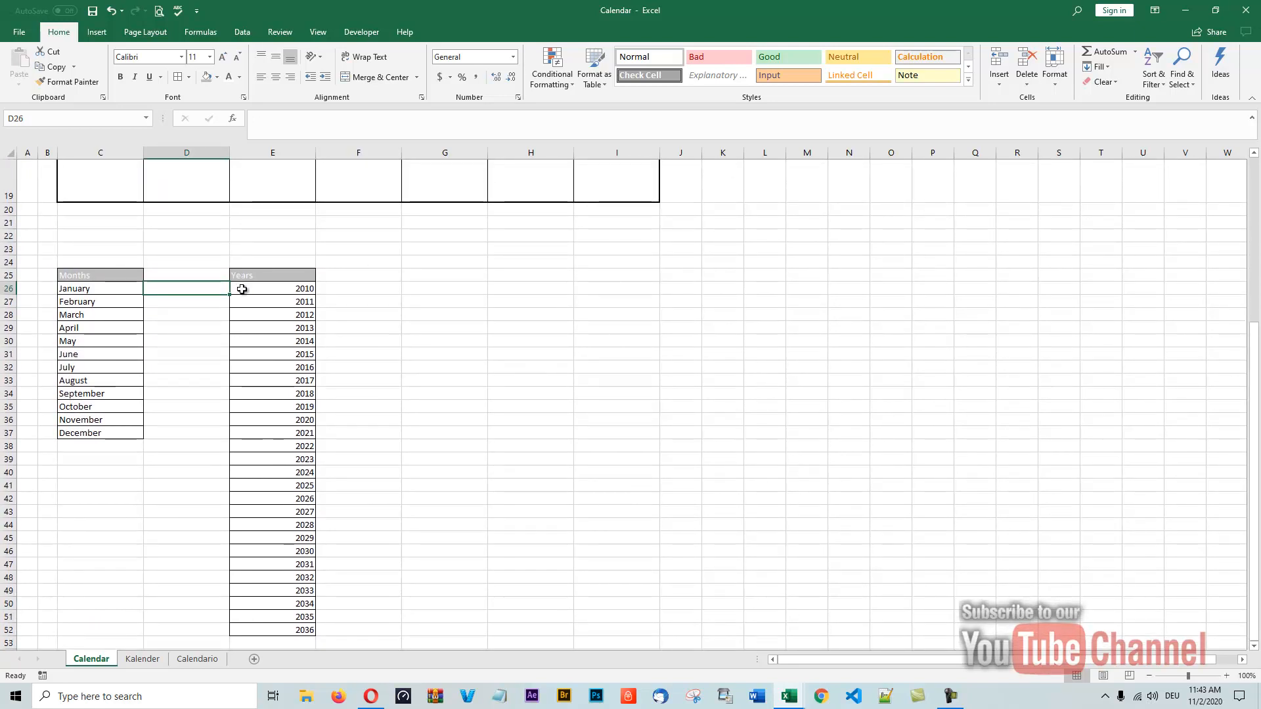
left_click_drag(242, 289, 282, 633)
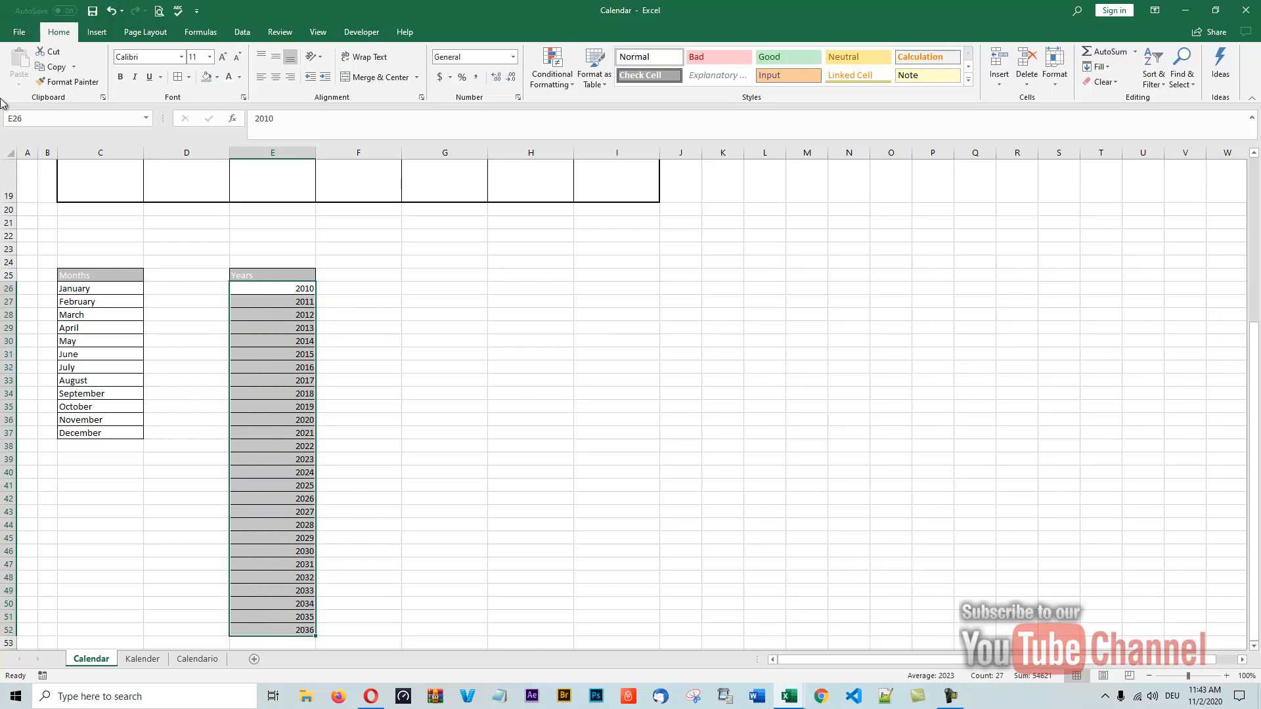
left_click(31, 118)
type("Years")
left_click(586, 244)
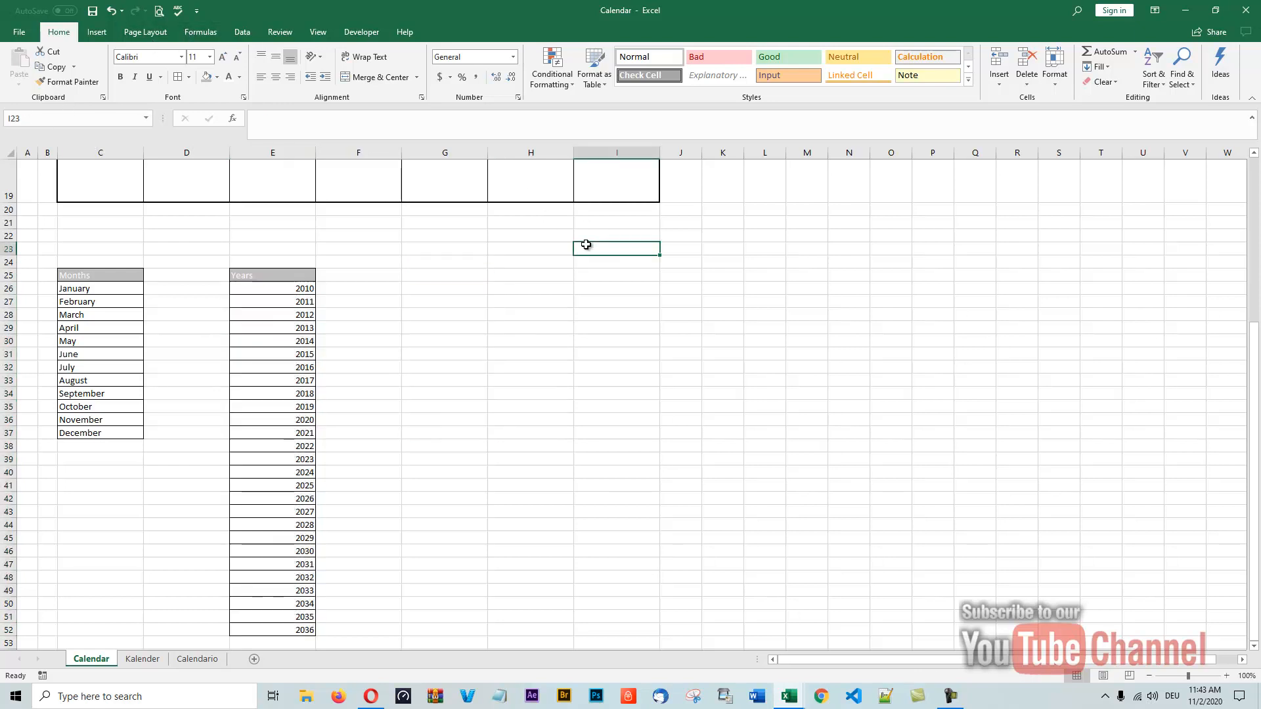
Go to the named range Years to check which cells it covers
left_click(146, 118)
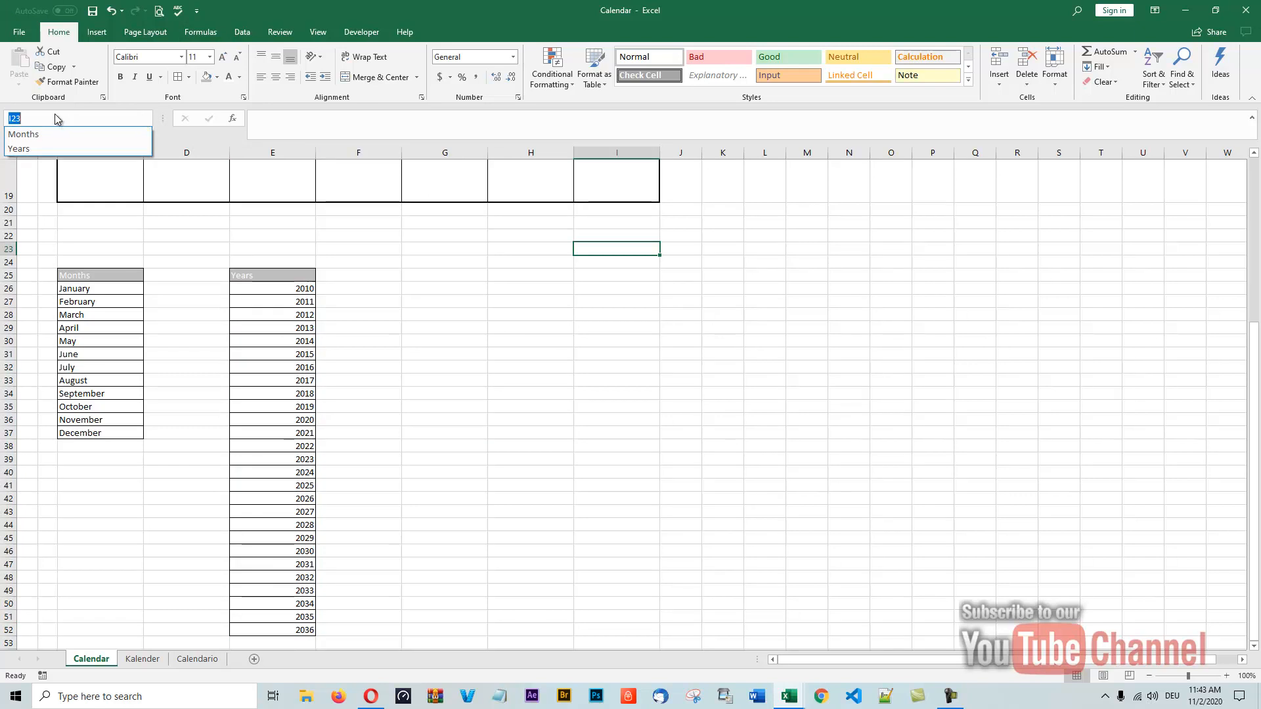
left_click(18, 149)
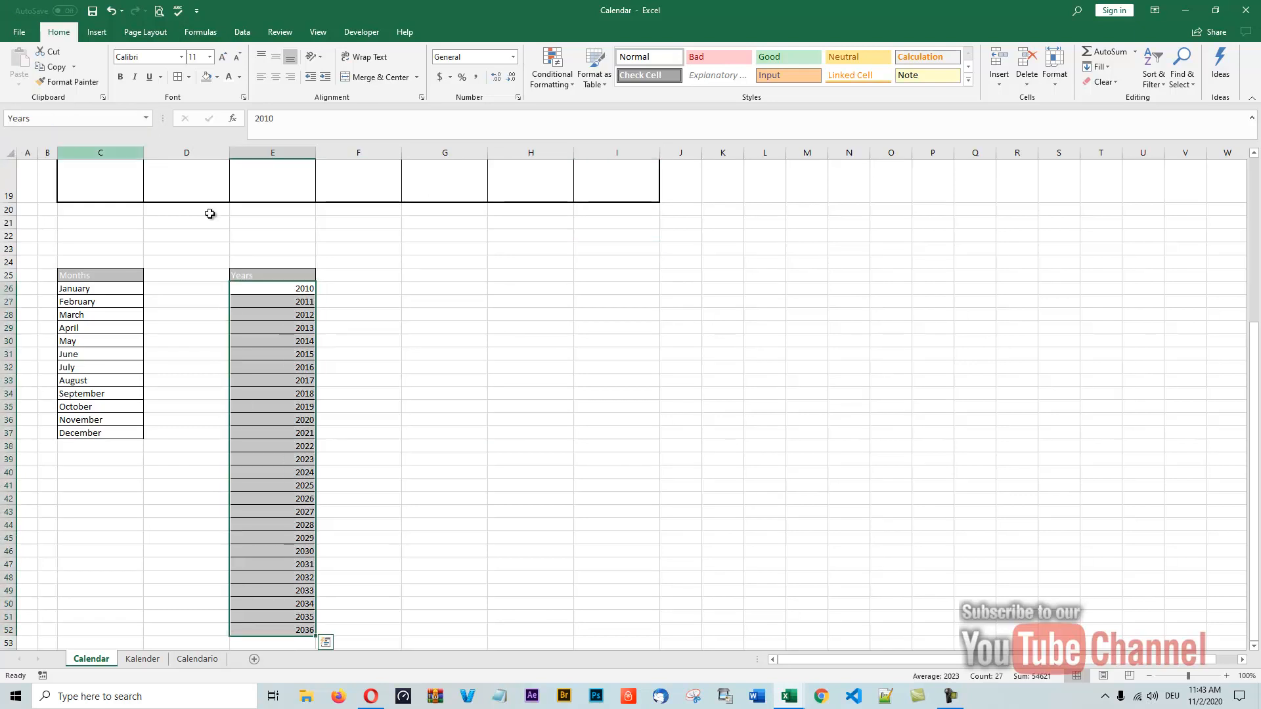
left_click(383, 452)
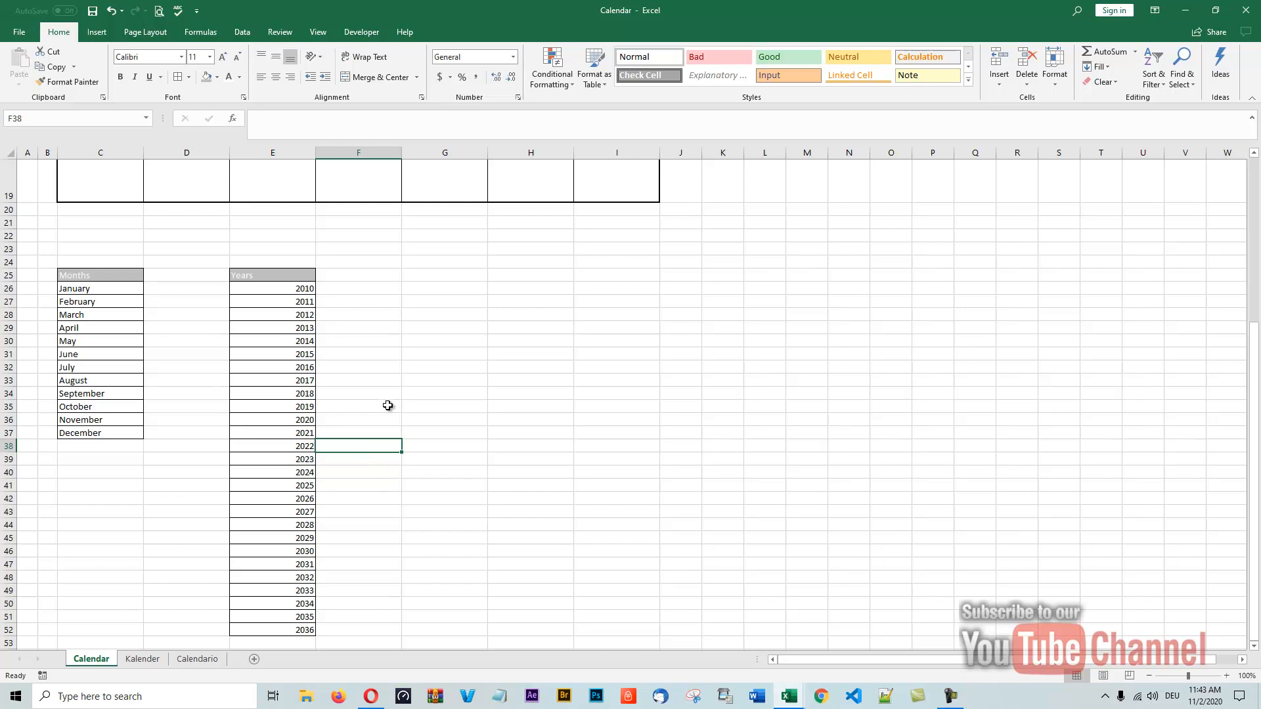
Move the Months and Years lists in C25:E52 down so they start in row 41
scroll(388, 402, "up", 6)
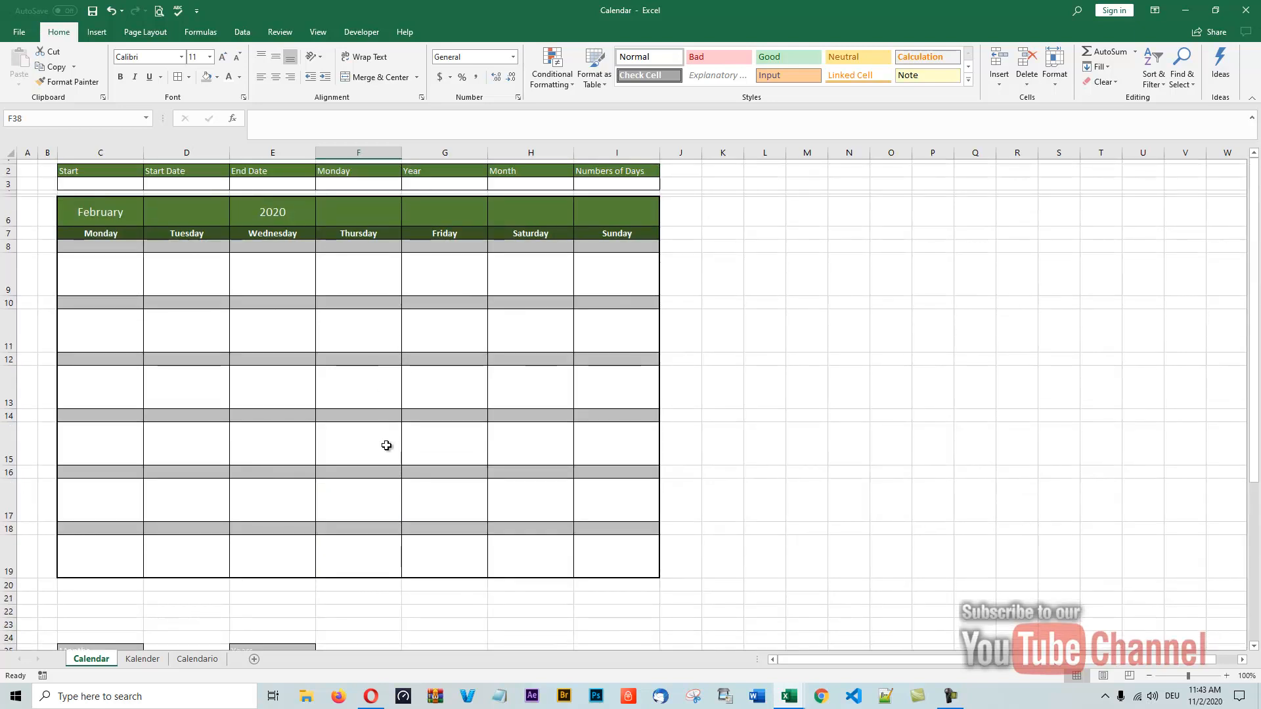
scroll(384, 447, "down", 7)
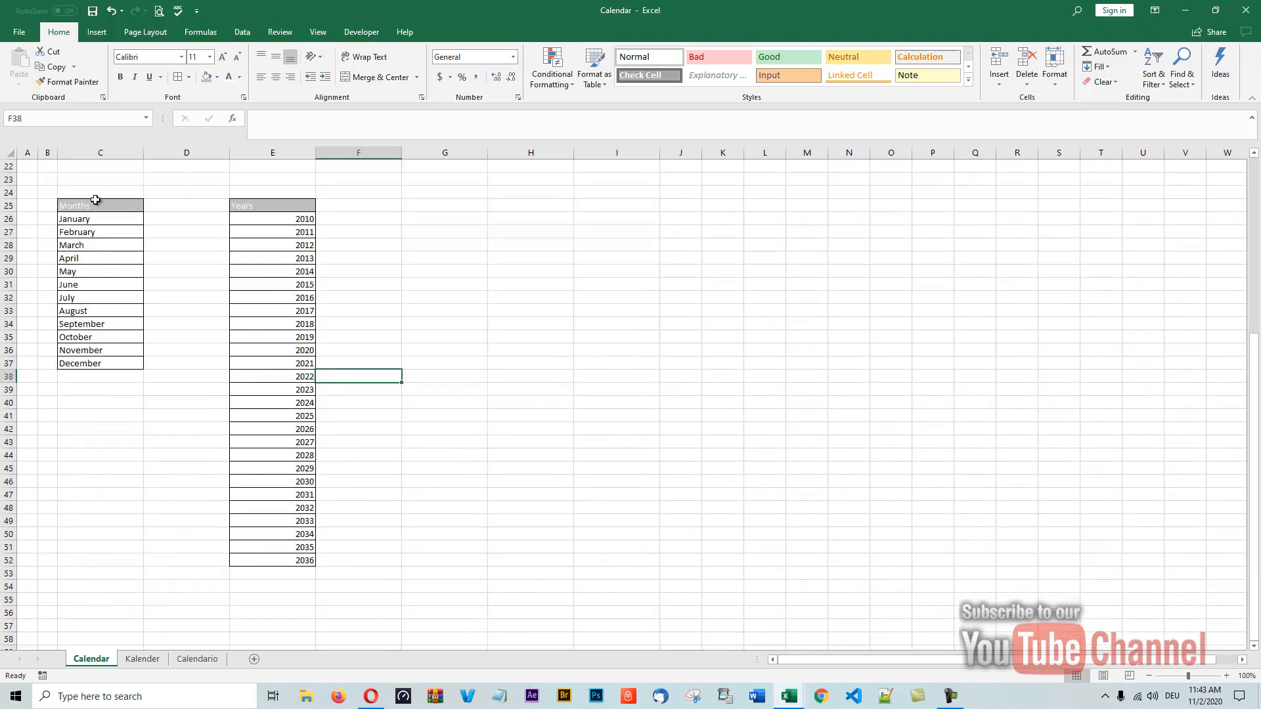
left_click_drag(92, 203, 285, 563)
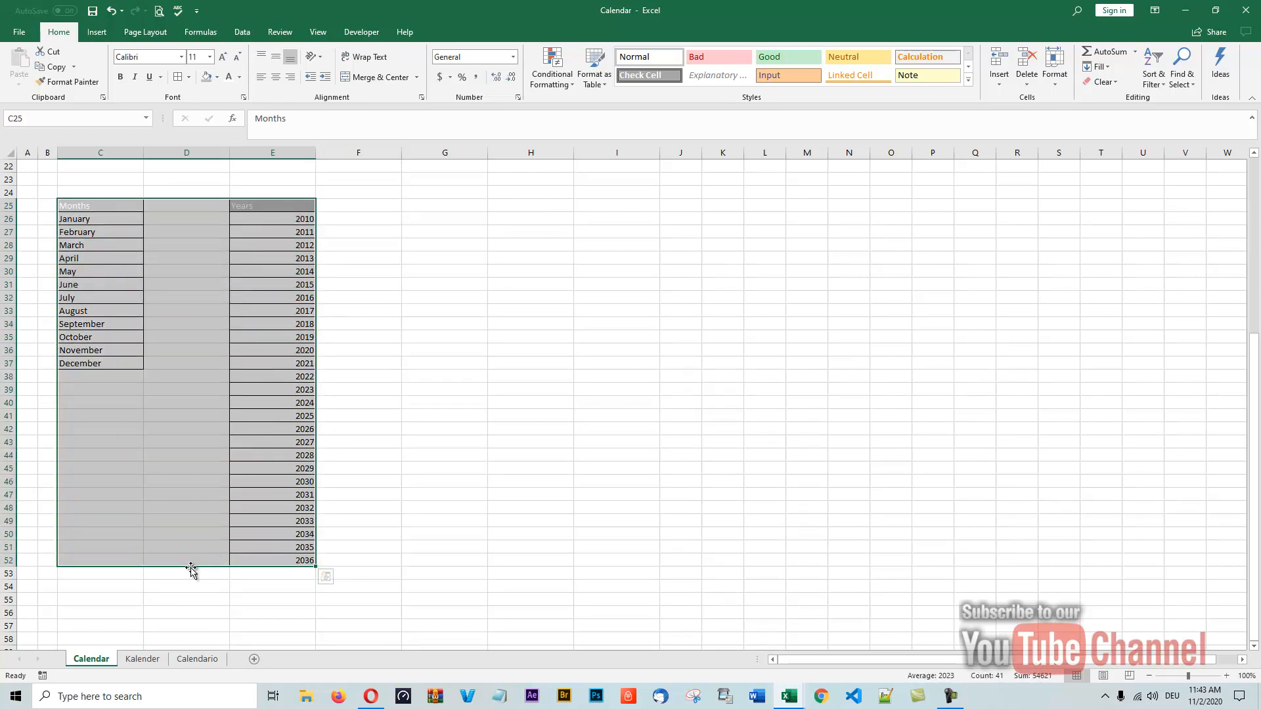
left_click_drag(190, 570, 202, 641)
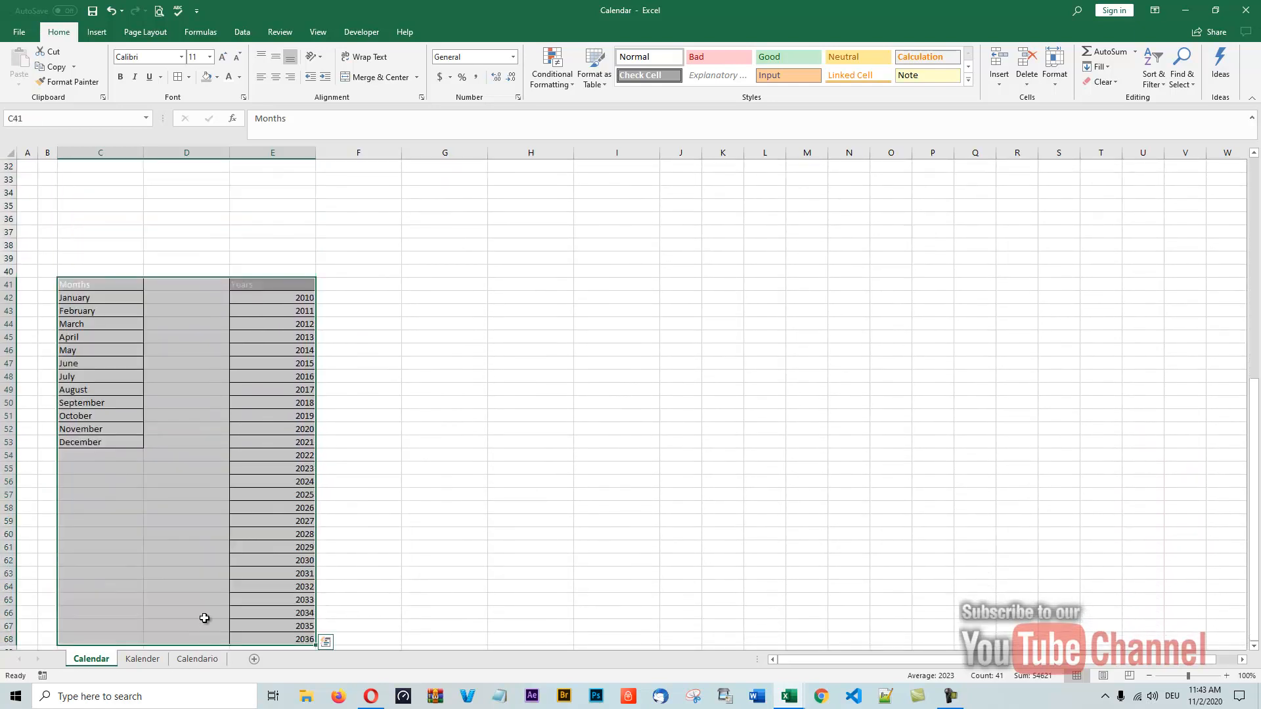
left_click(462, 318)
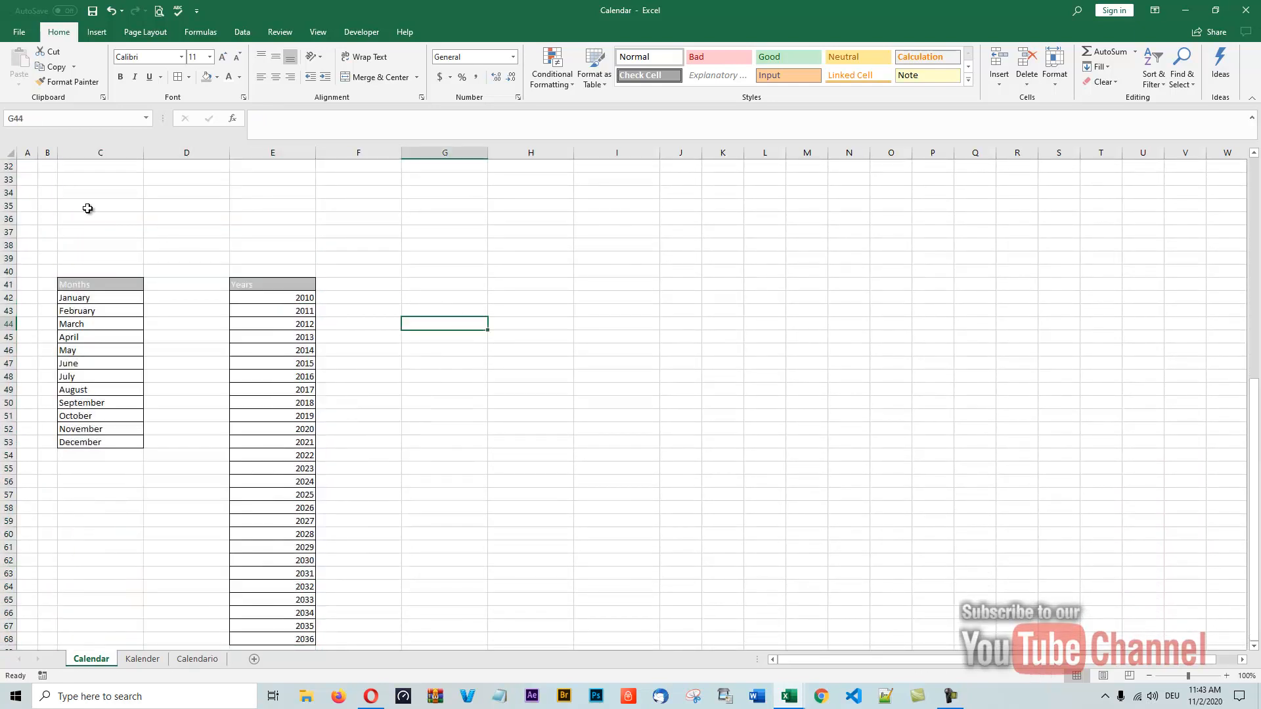
Go to the named ranges Months and Years to check which cells they cover after the move
left_click(146, 118)
left_click(21, 135)
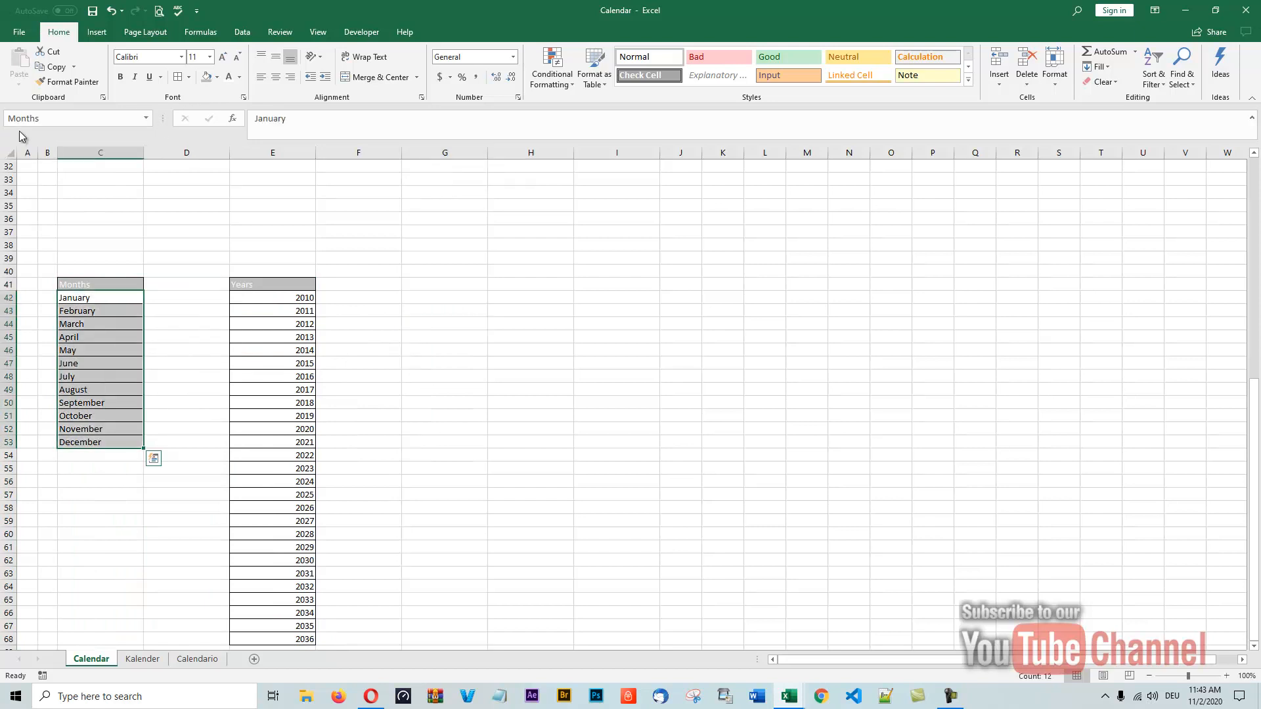
left_click(147, 118)
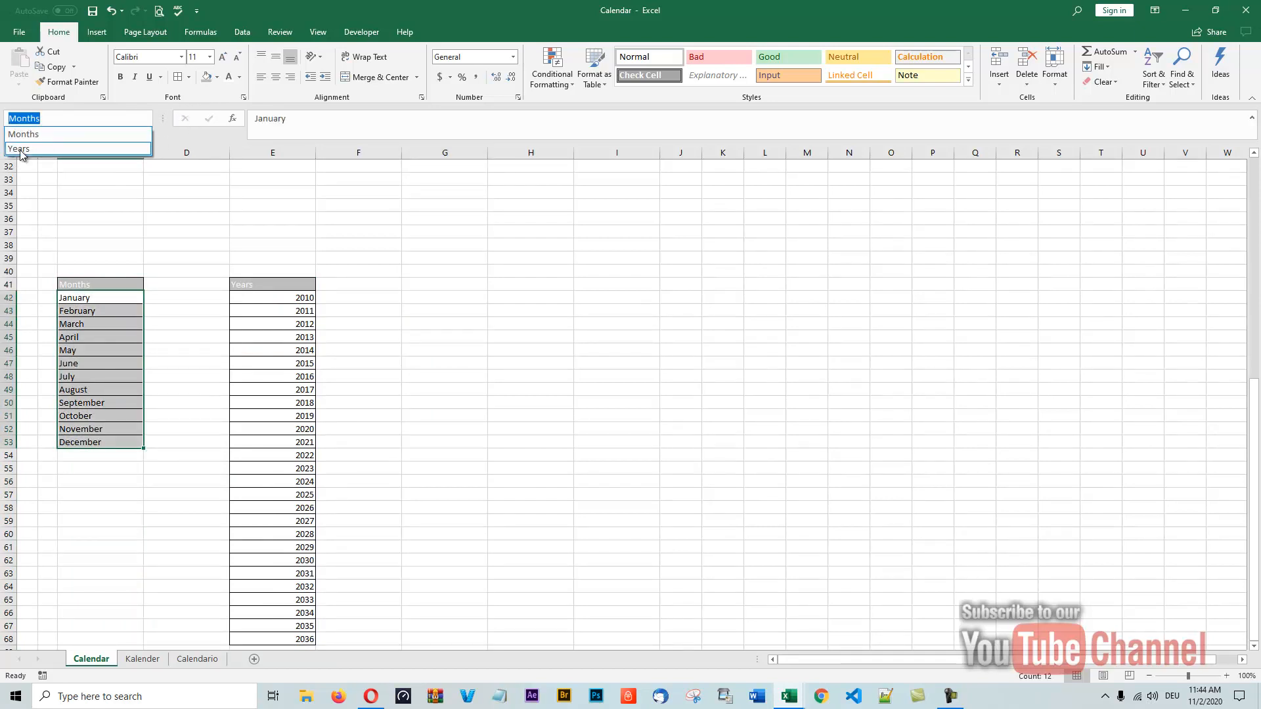
left_click(26, 146)
Add a List data validation to cell G38 with the named range Months as its source
left_click(418, 250)
scroll(439, 315, "up", 10)
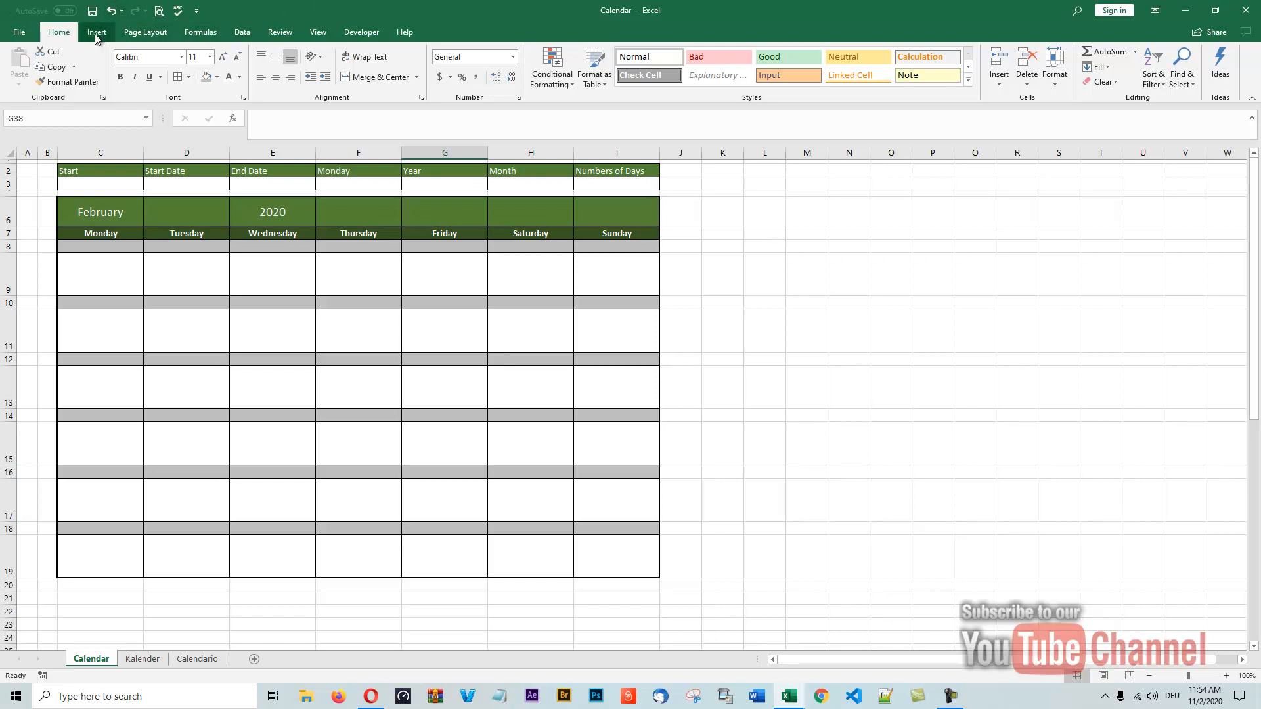
left_click(242, 35)
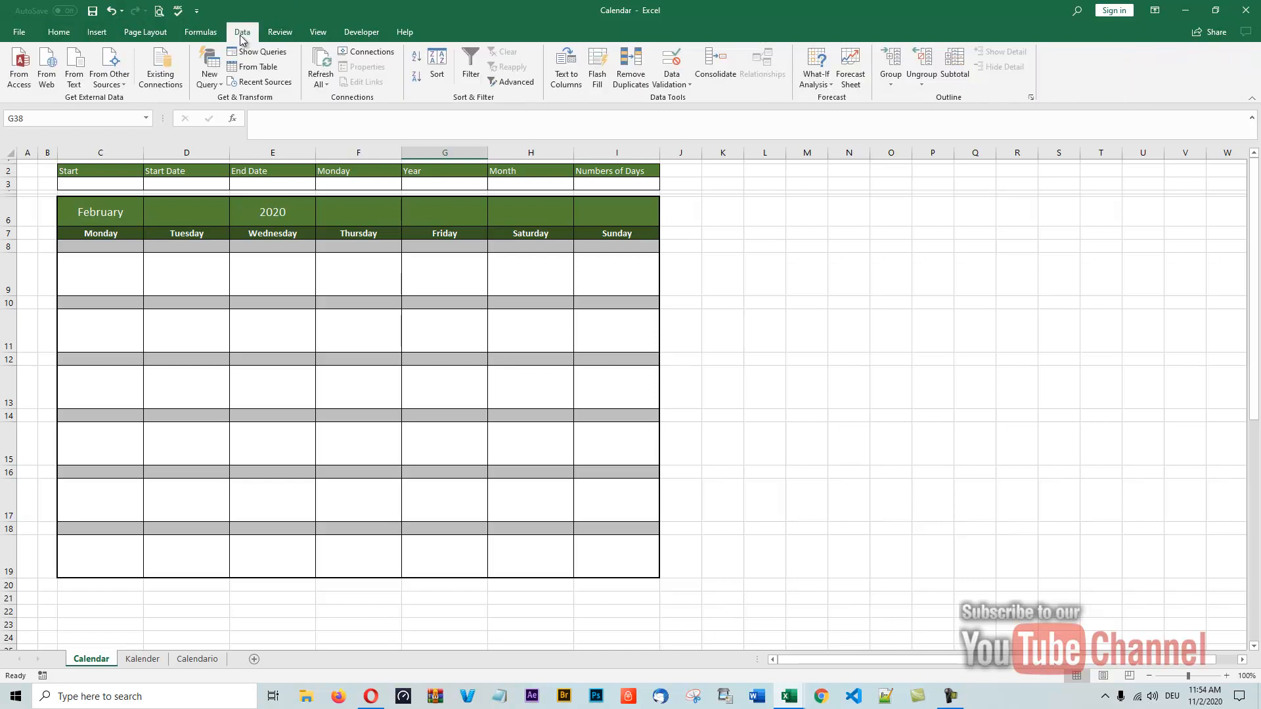
left_click(673, 84)
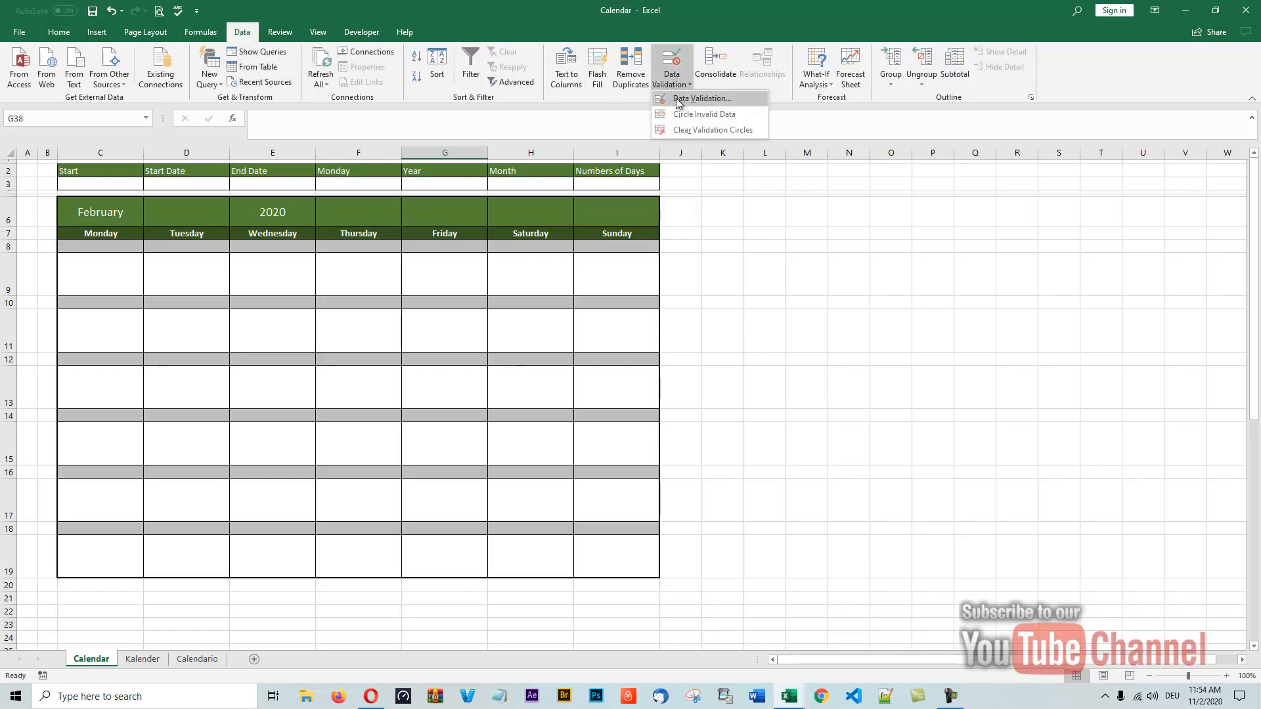
left_click(680, 99)
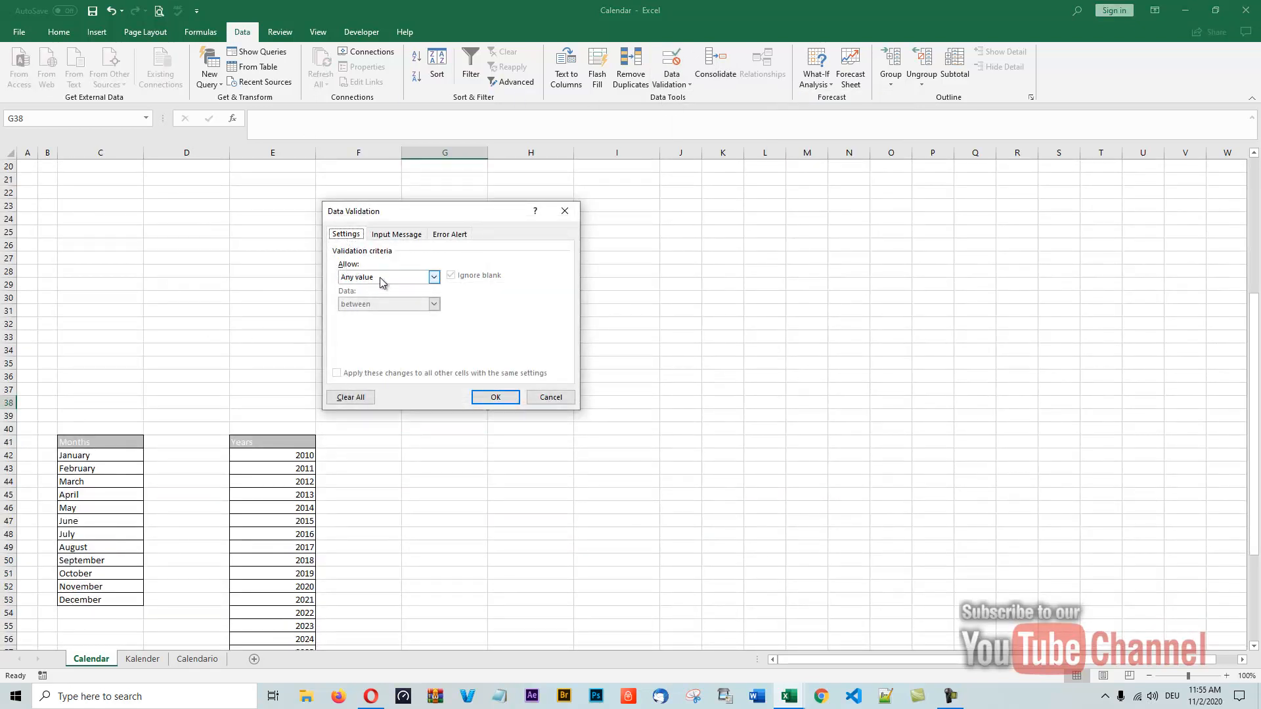
left_click(433, 279)
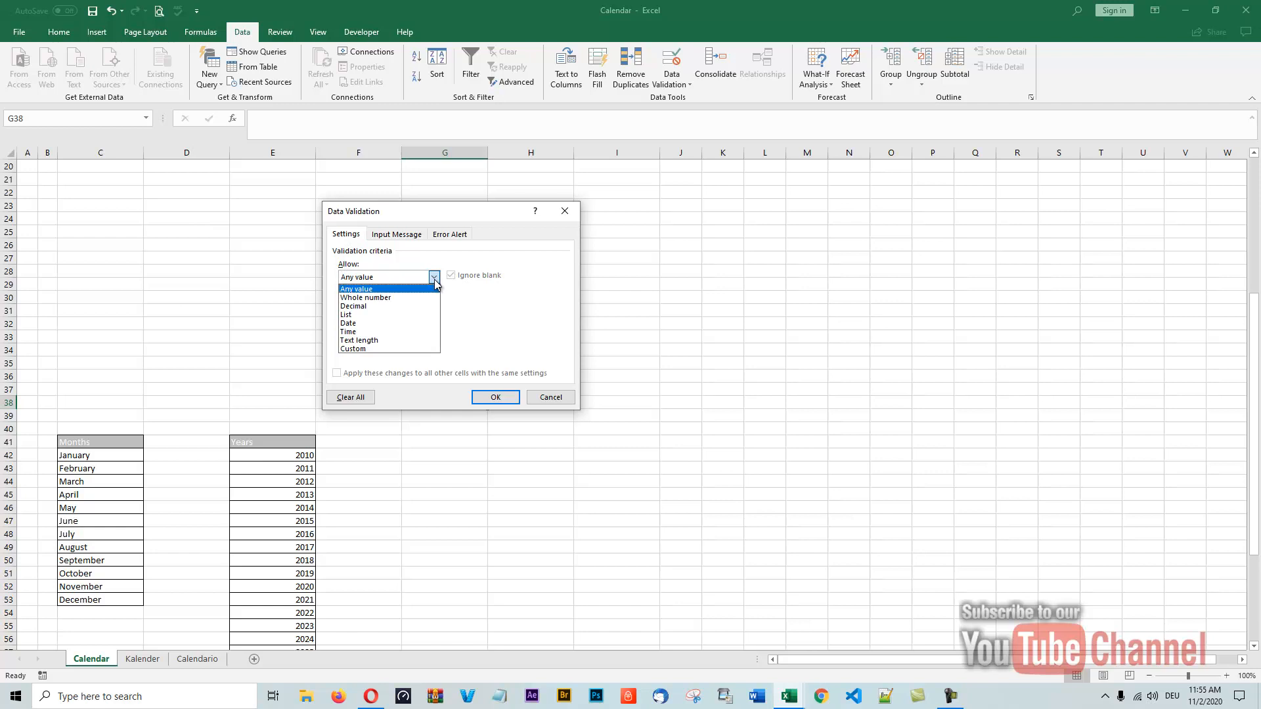
left_click(353, 319)
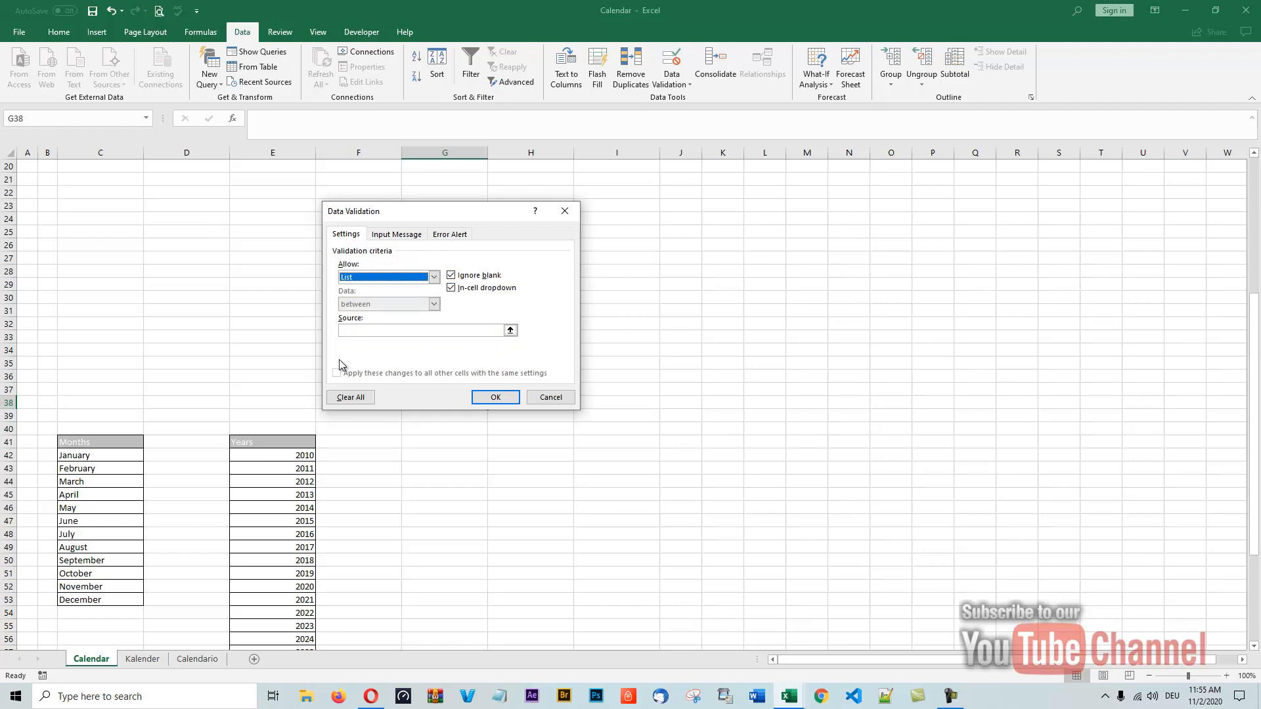
left_click(359, 331)
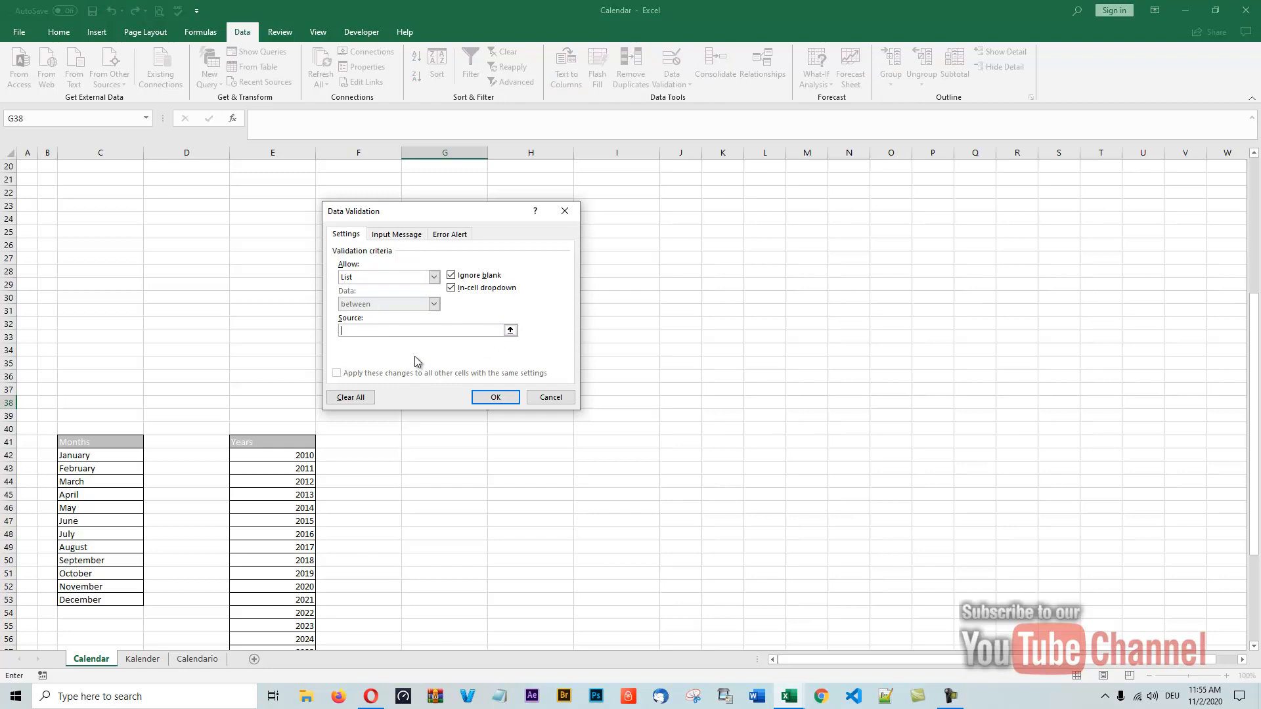
key("F3")
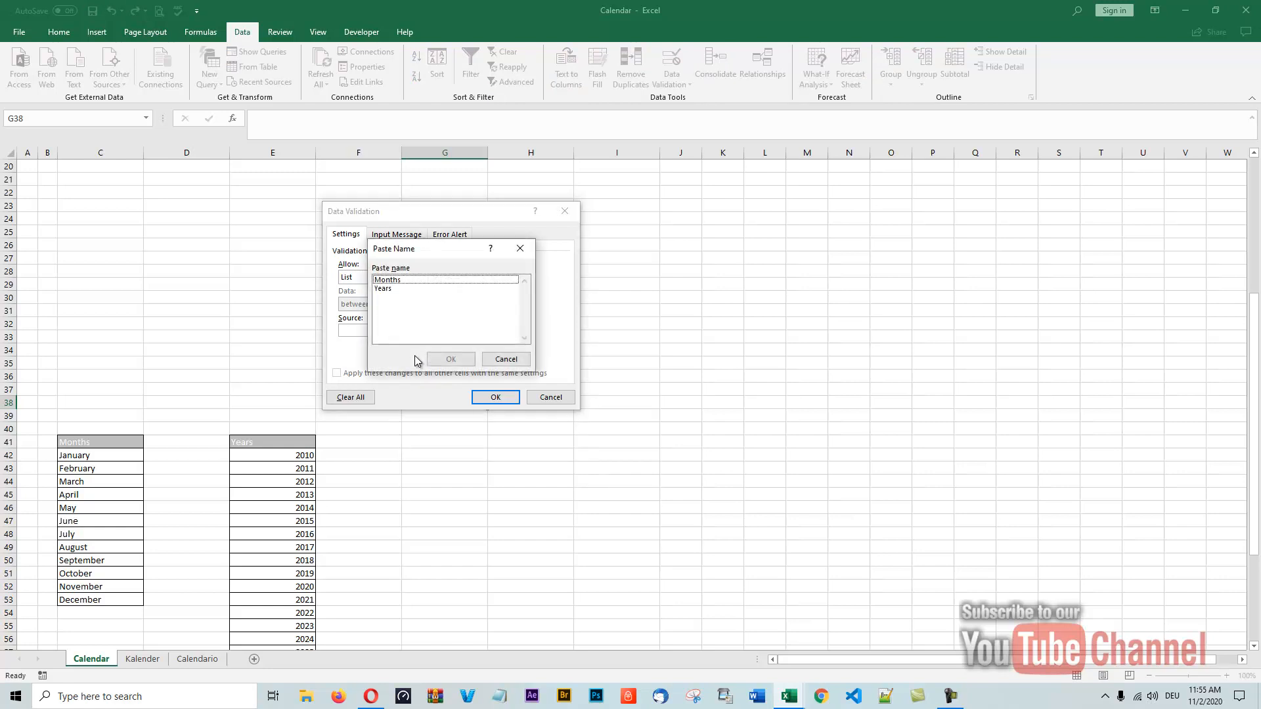
left_click(389, 281)
left_click(452, 359)
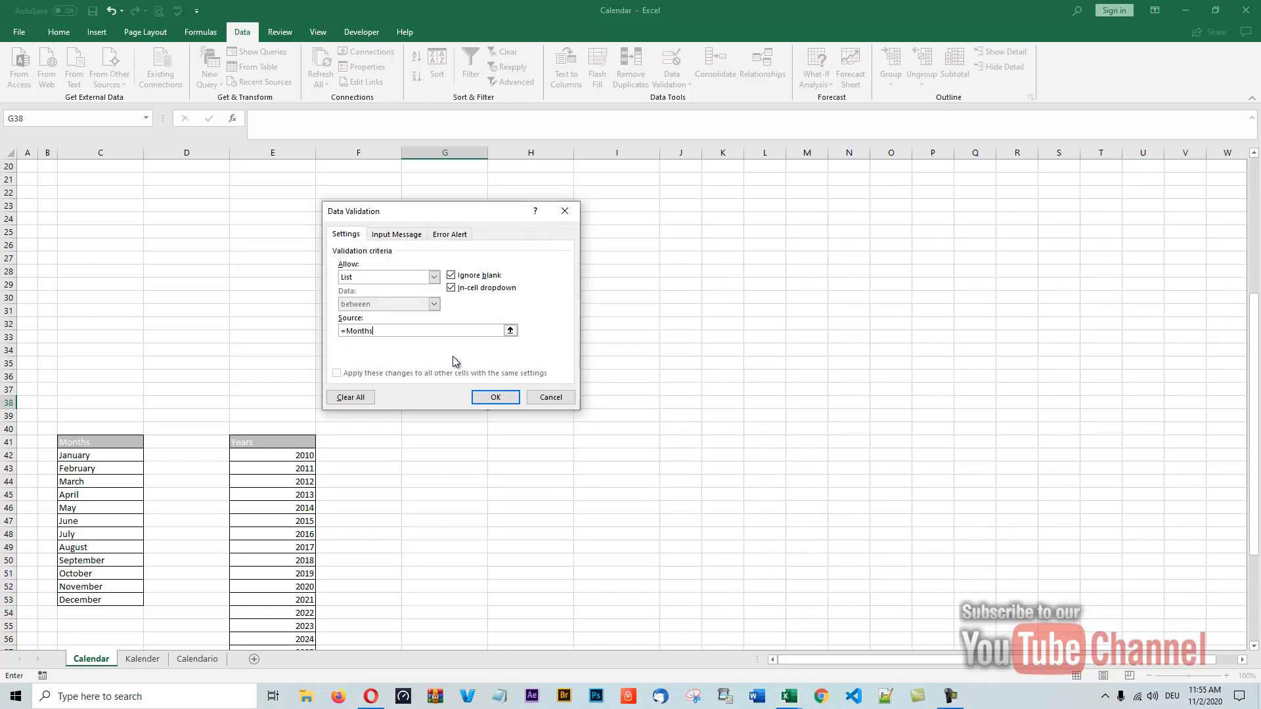
left_click(496, 398)
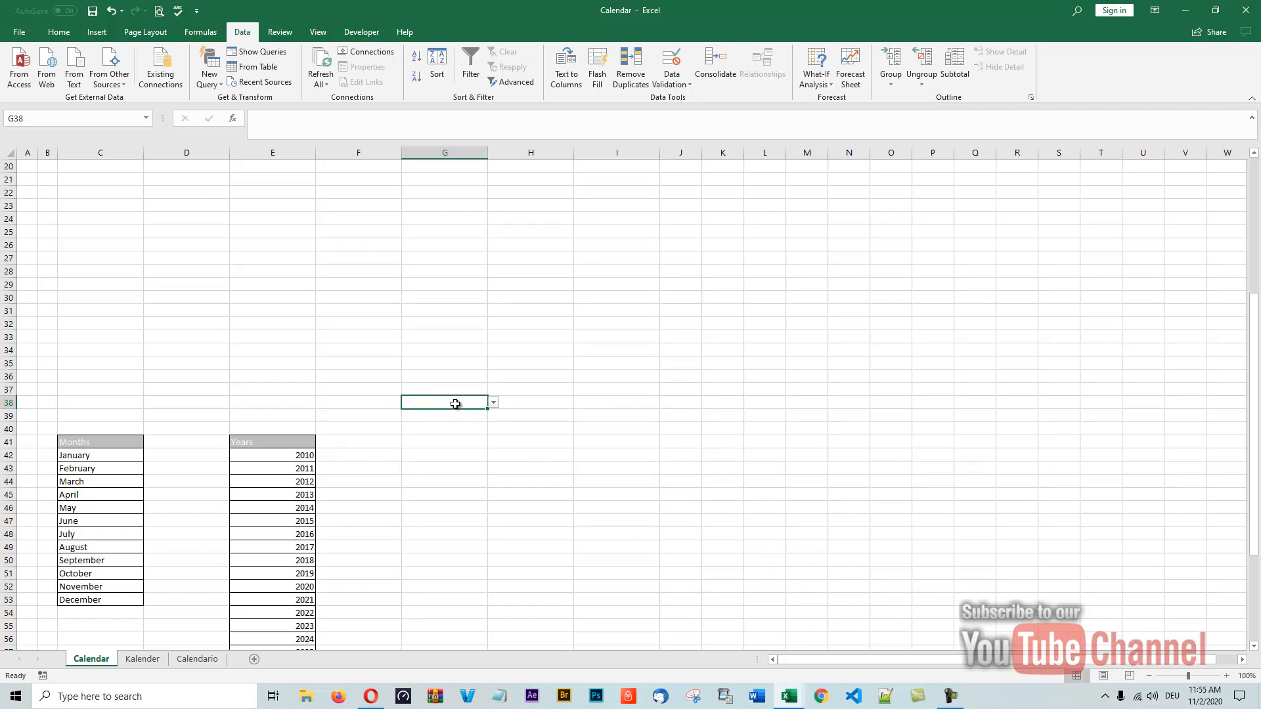
Clear all data validation settings from cell G38
scroll(545, 375, "up", 6)
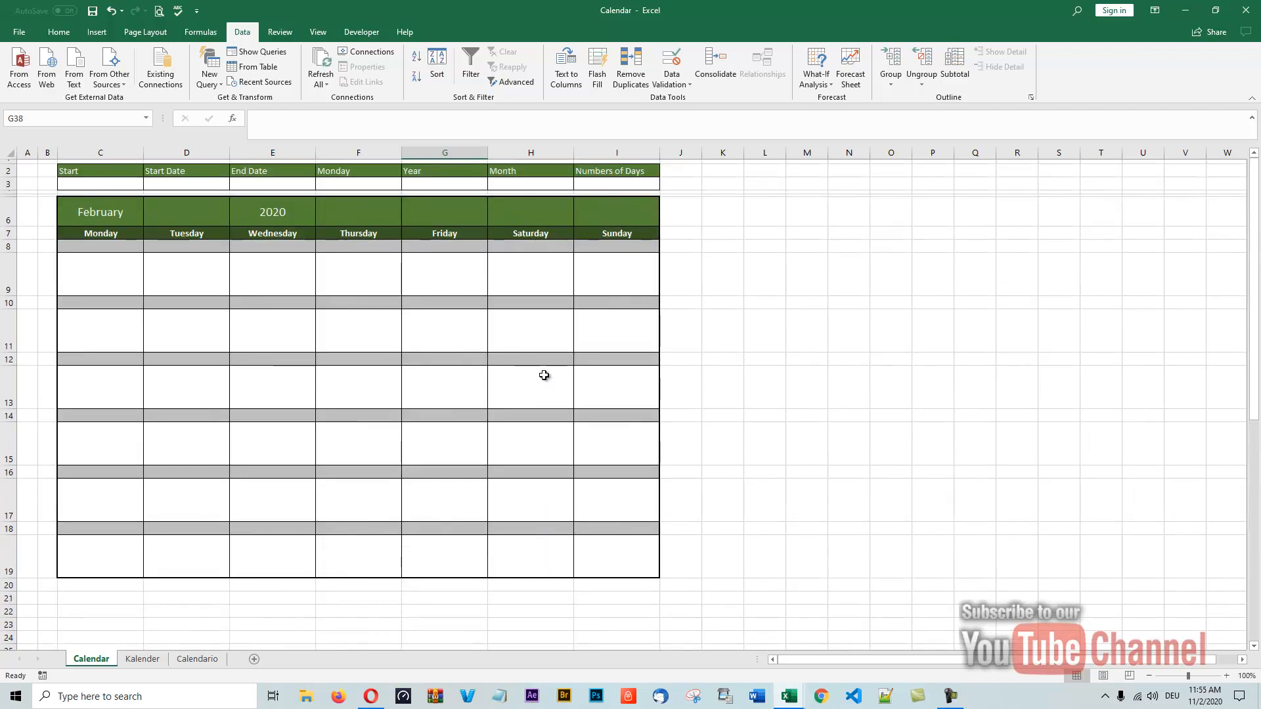
scroll(542, 375, "down", 5)
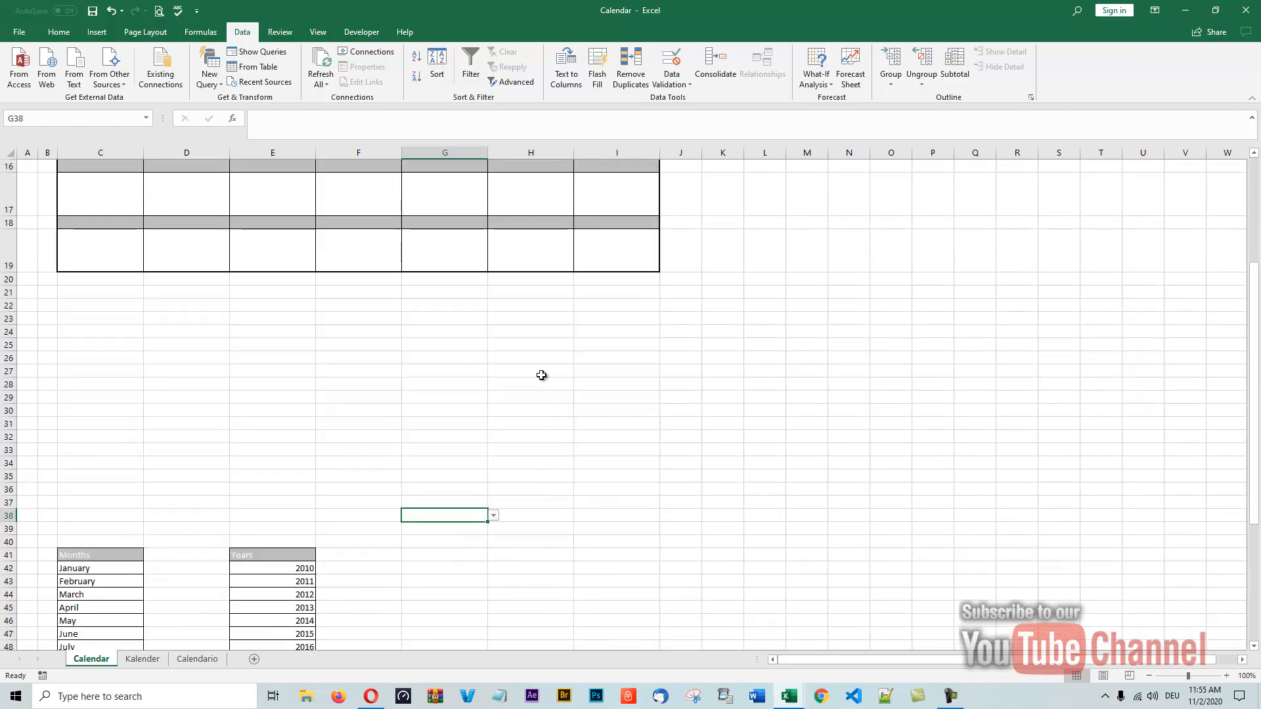
left_click(513, 517)
left_click(472, 516)
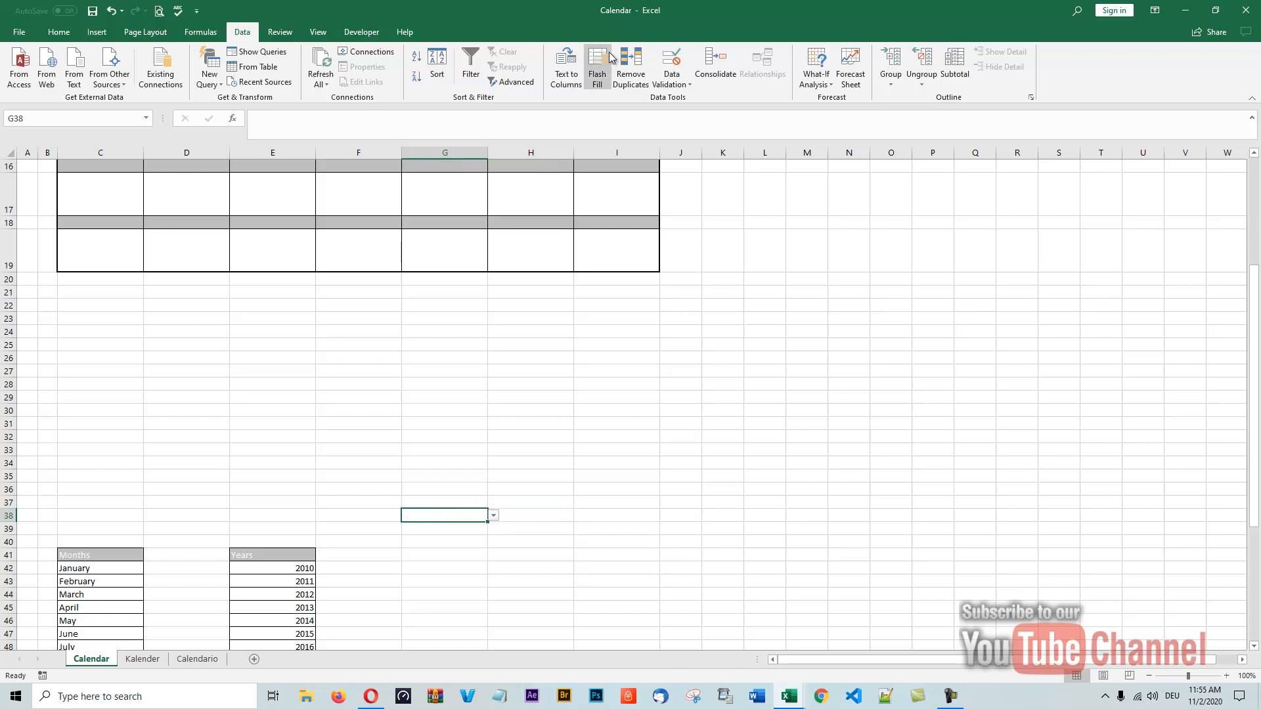
left_click(677, 81)
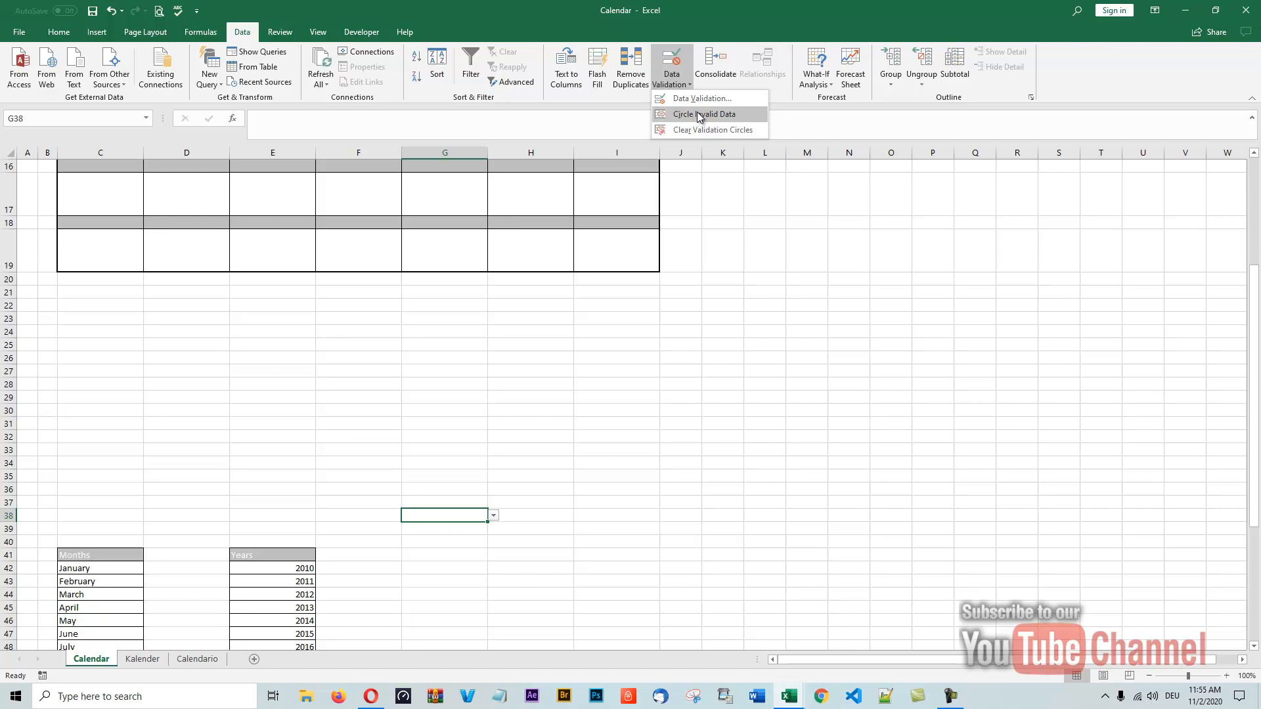
left_click(699, 97)
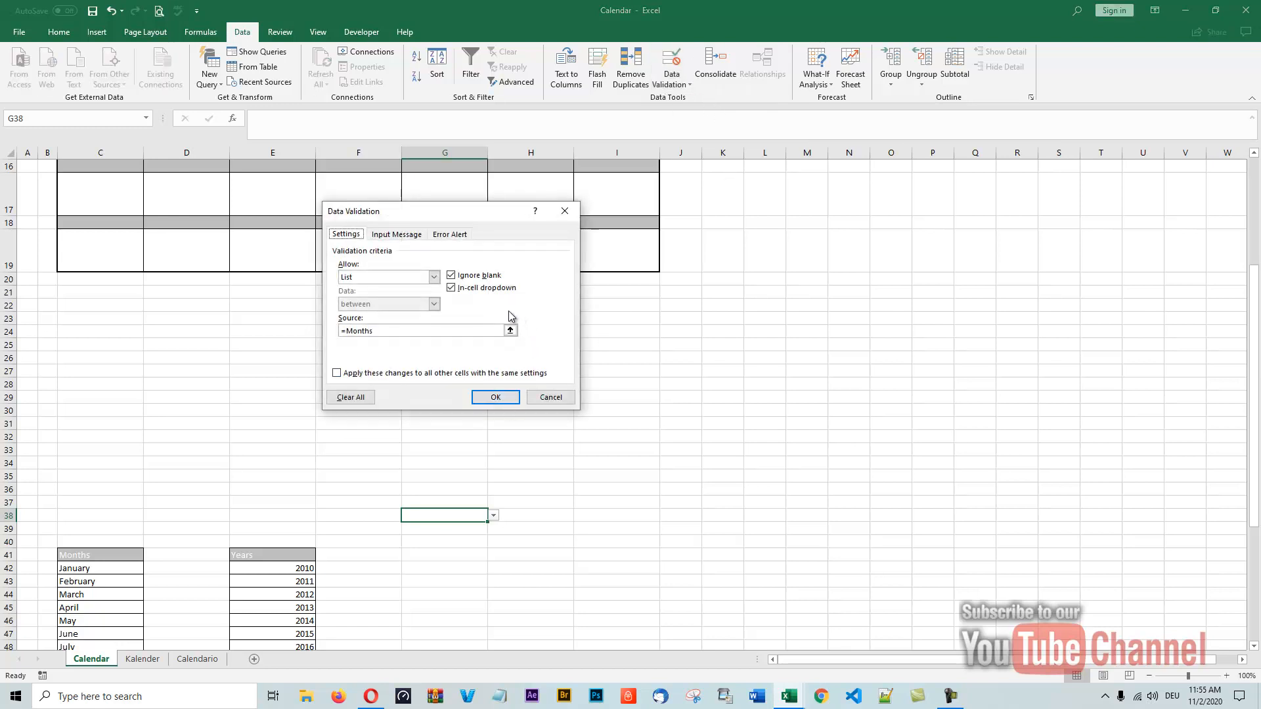
left_click(409, 331)
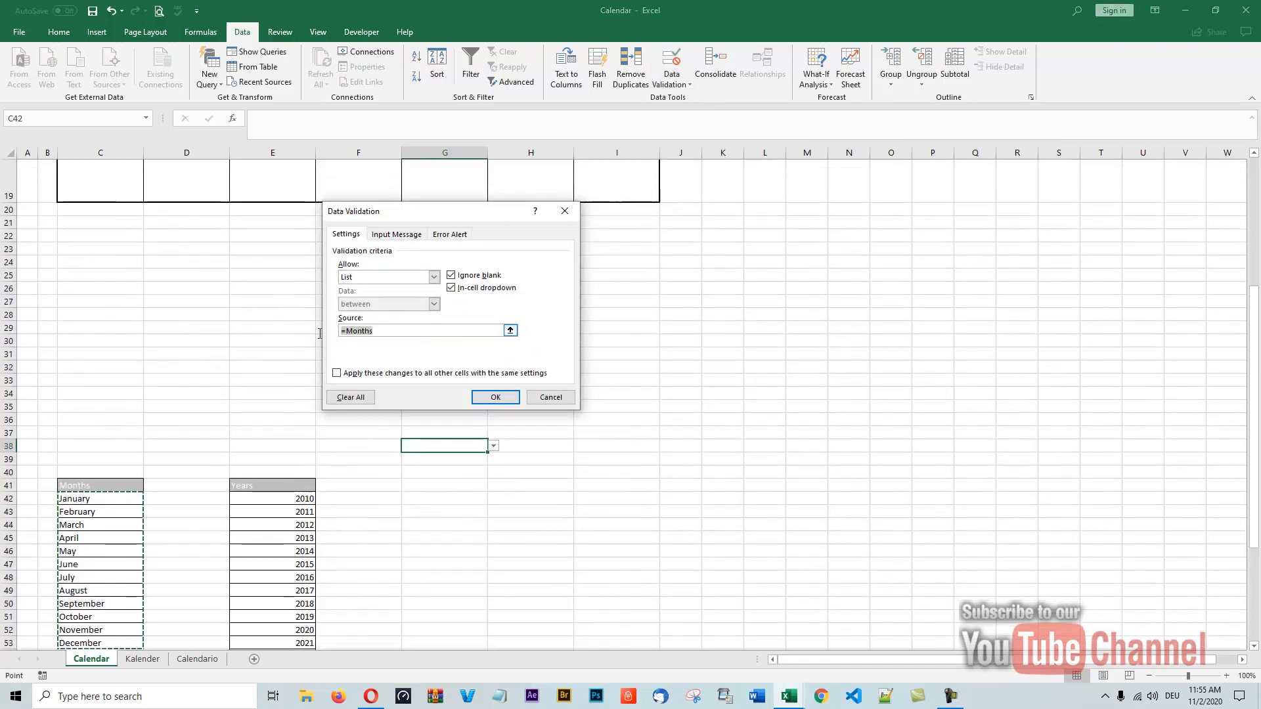
key("BackSpace")
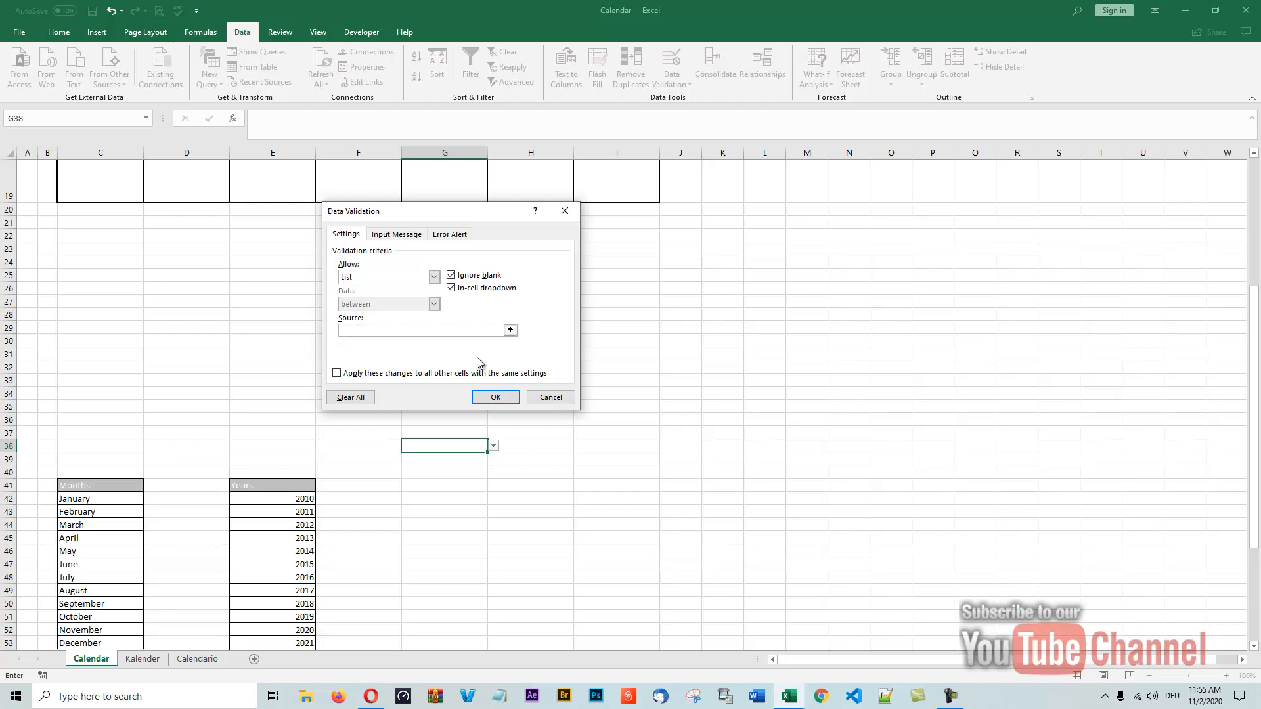
left_click(361, 399)
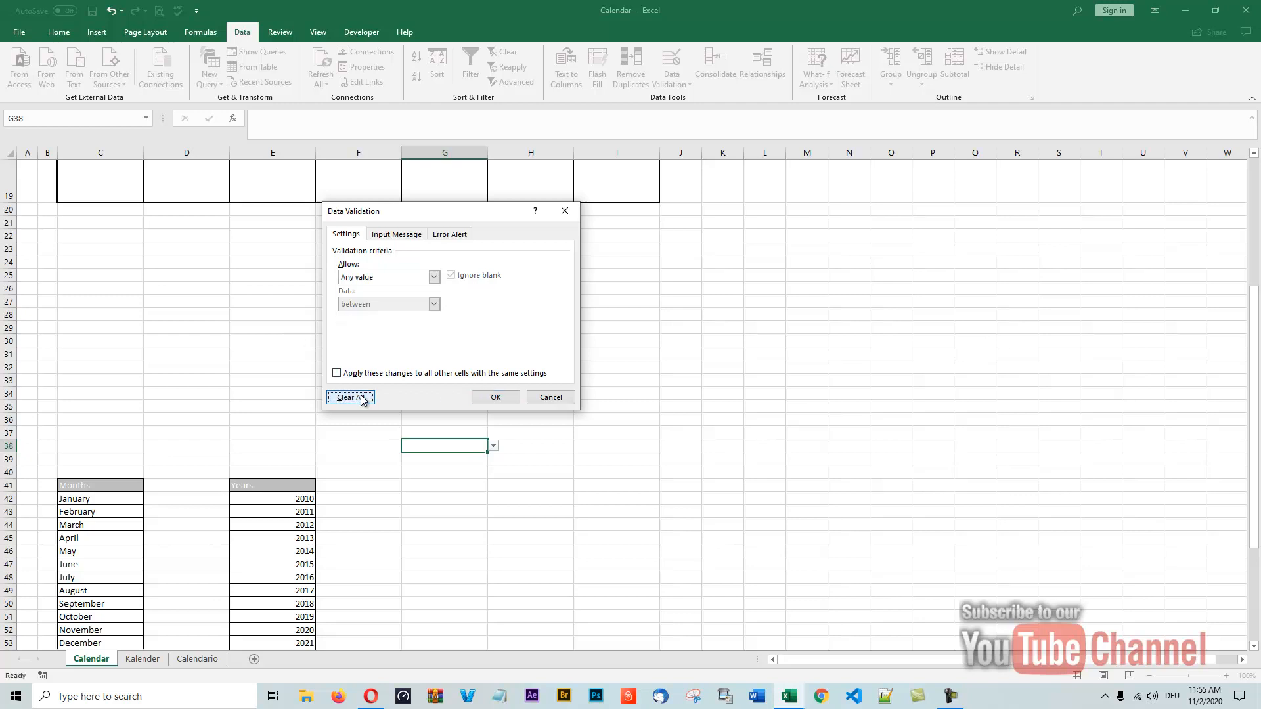
left_click(494, 398)
left_click(523, 443)
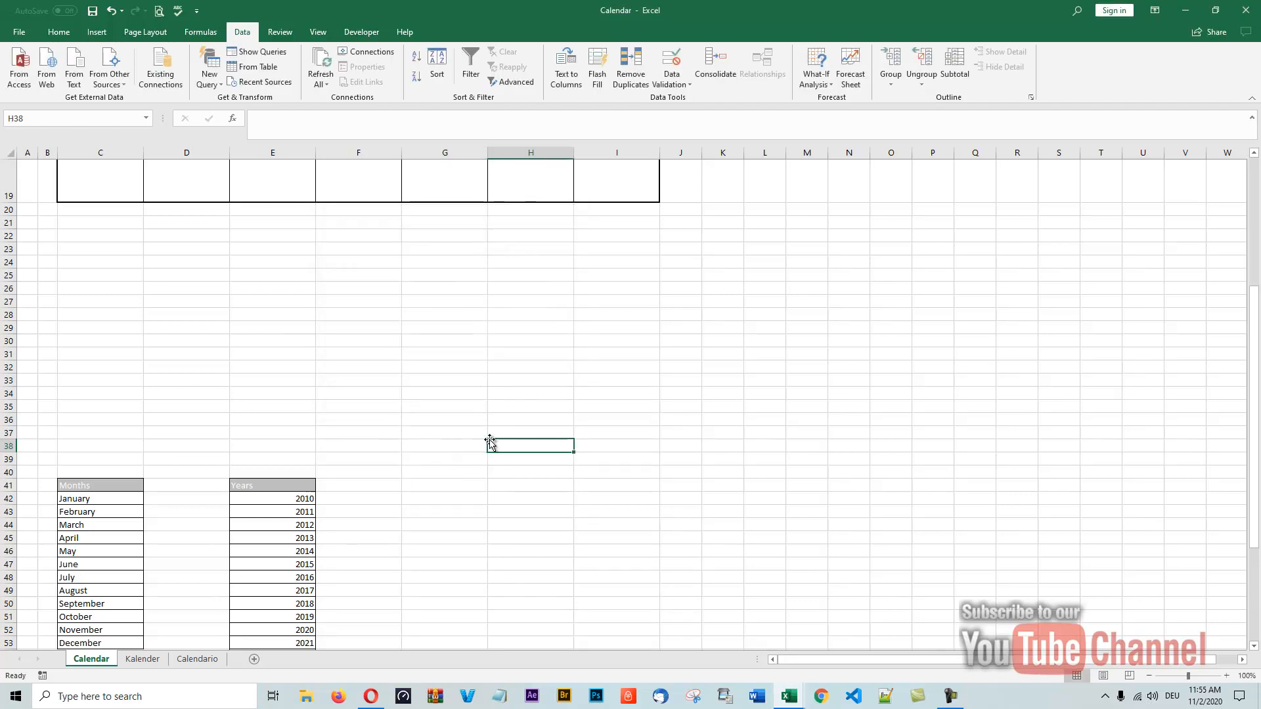
Add a List data validation to the month cell C6 with the named range Months as its source
scroll(141, 341, "up", 6)
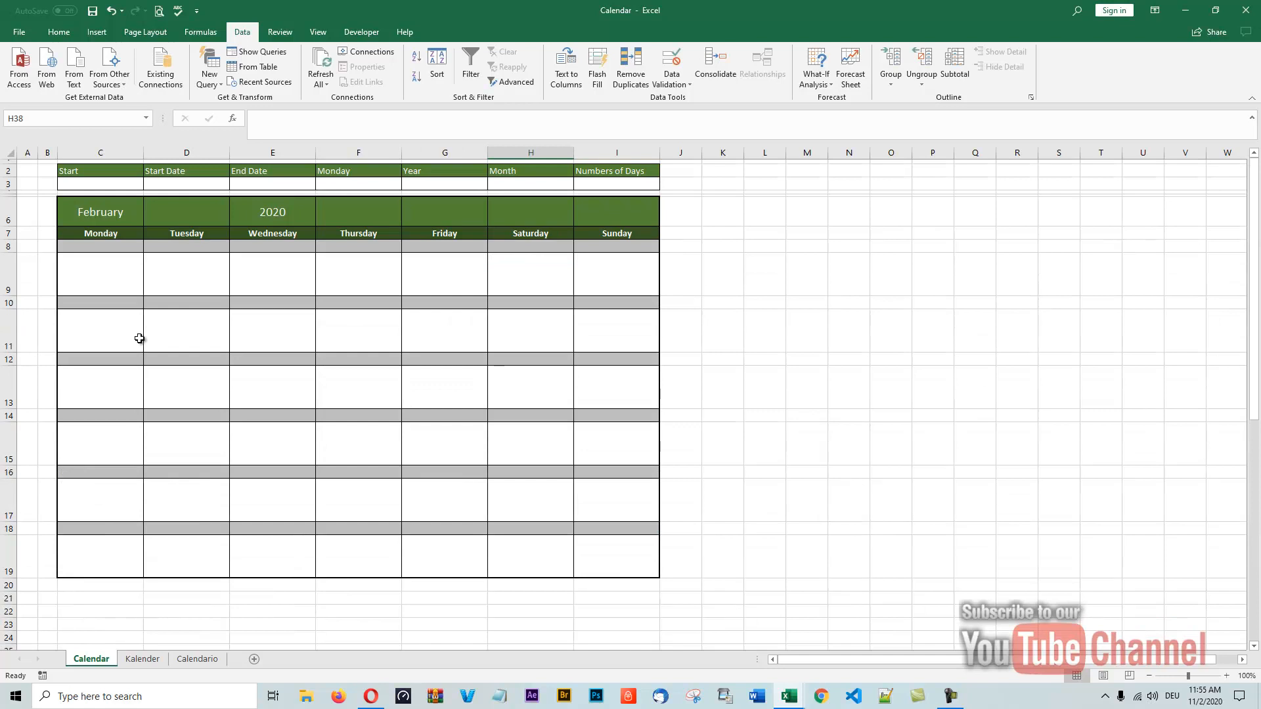
left_click(102, 212)
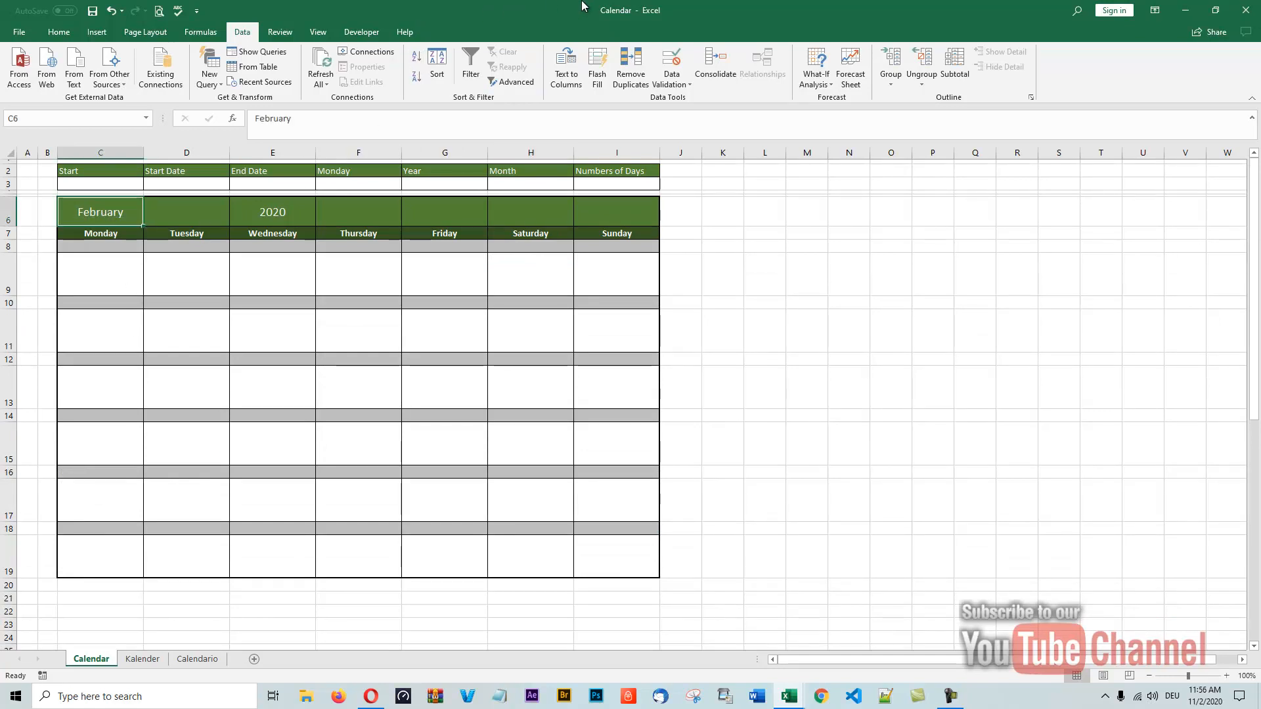
left_click(691, 84)
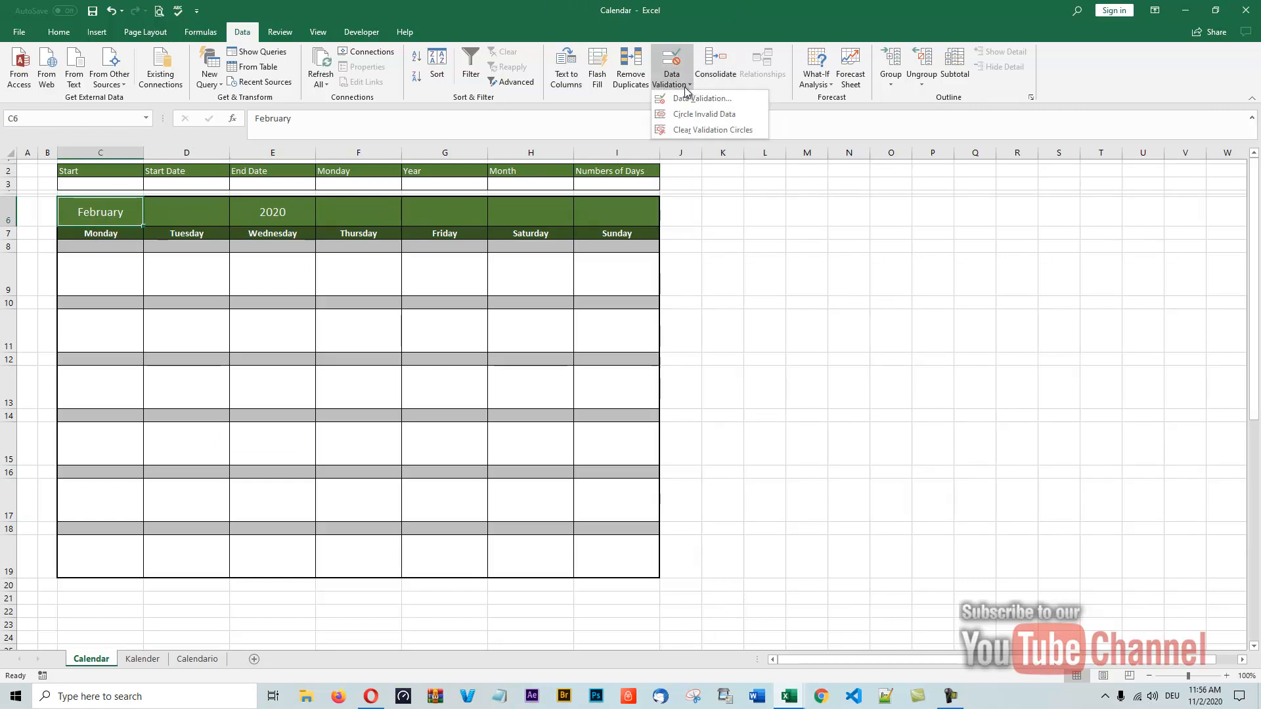
left_click(680, 96)
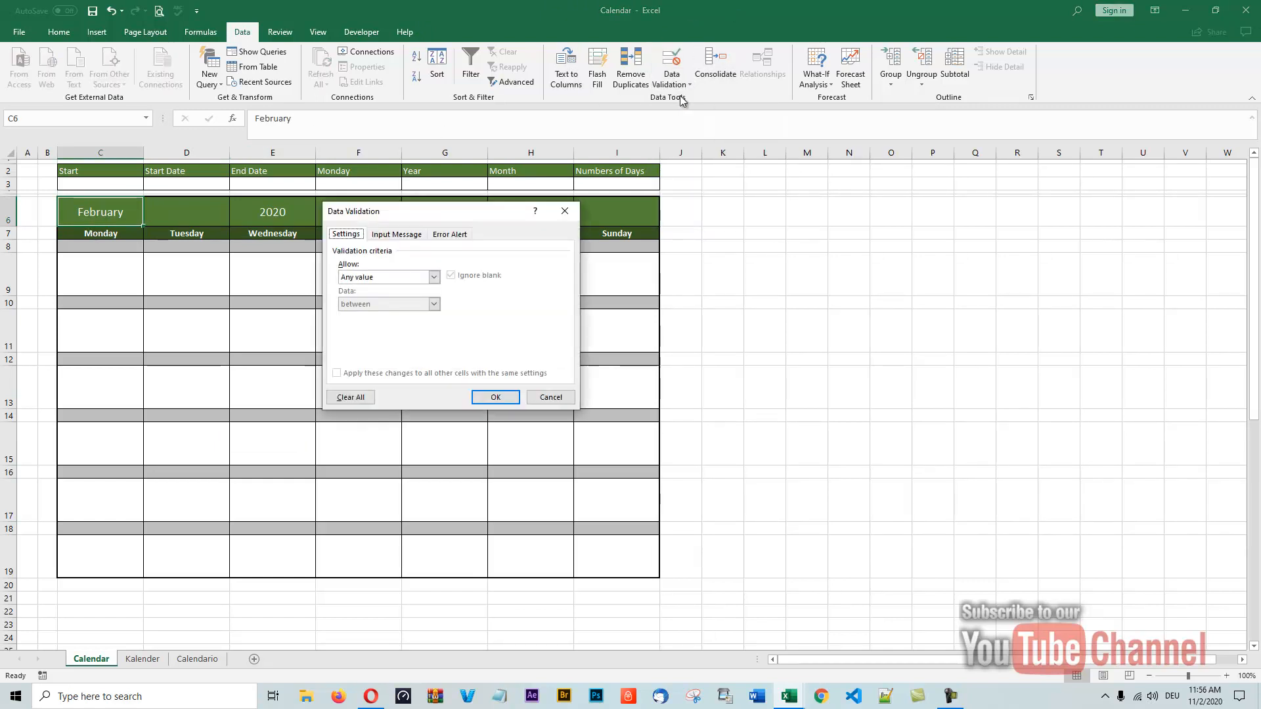
left_click(433, 278)
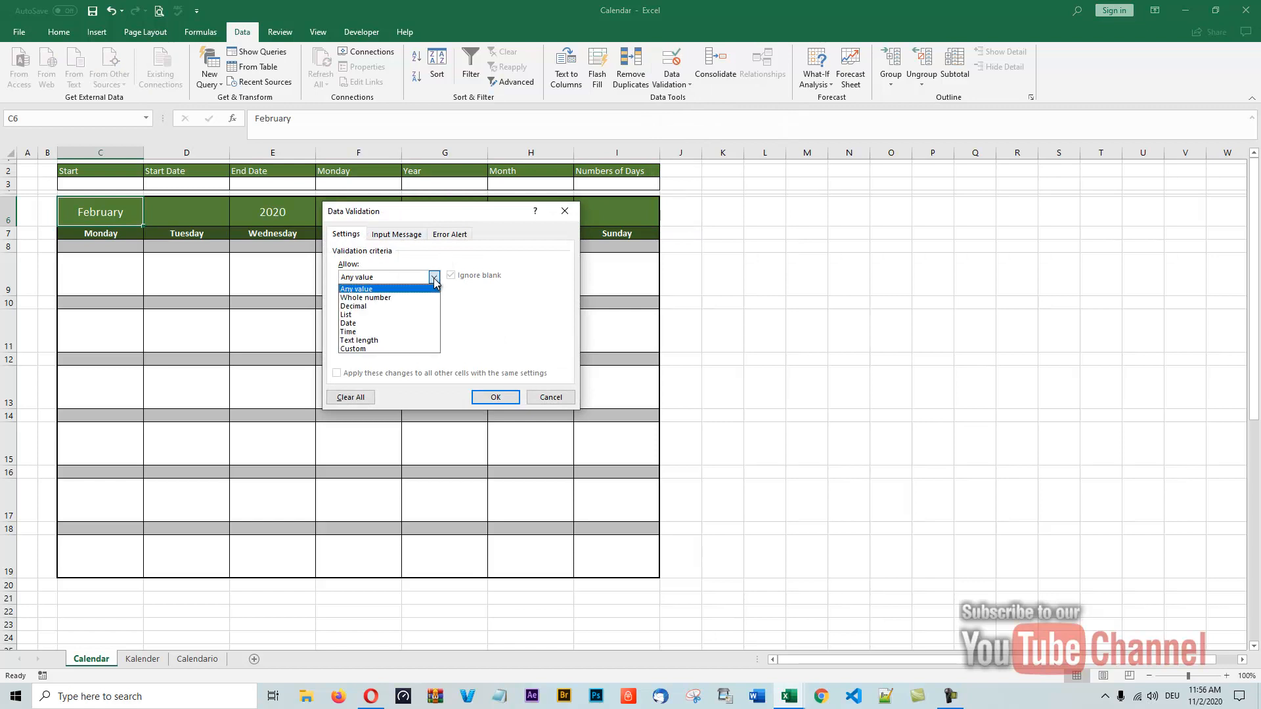
left_click(351, 316)
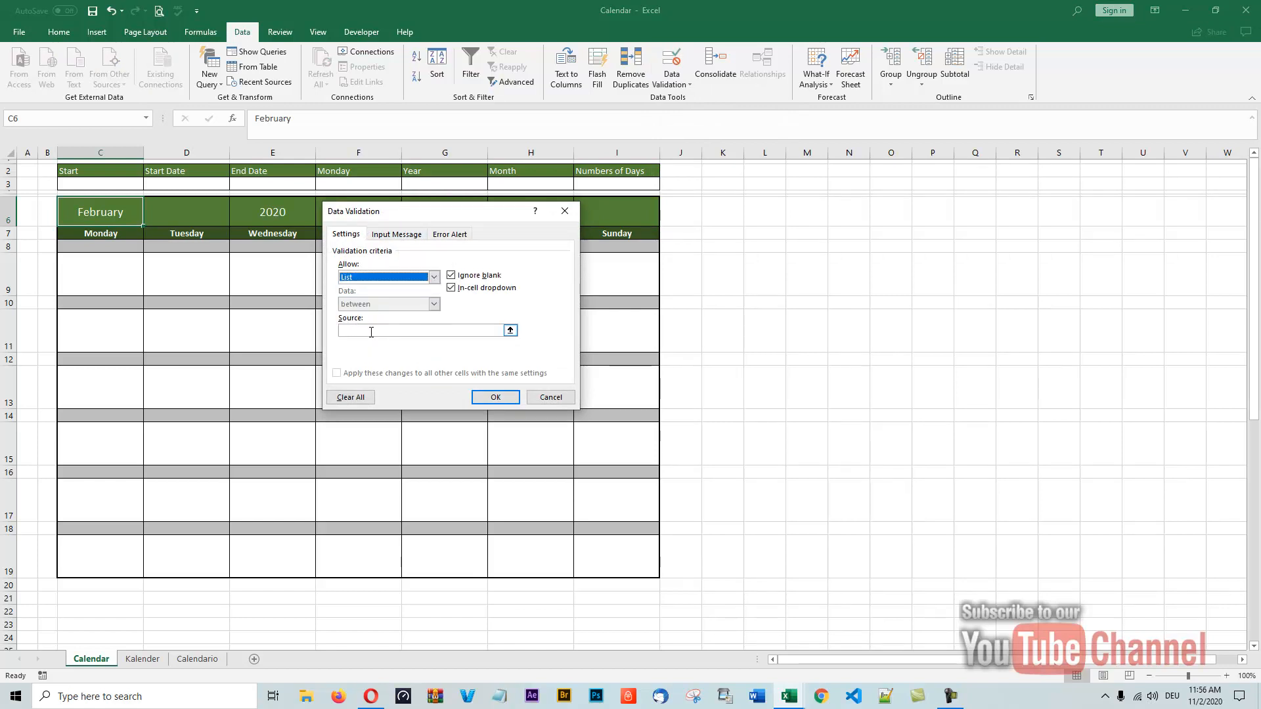
left_click(355, 330)
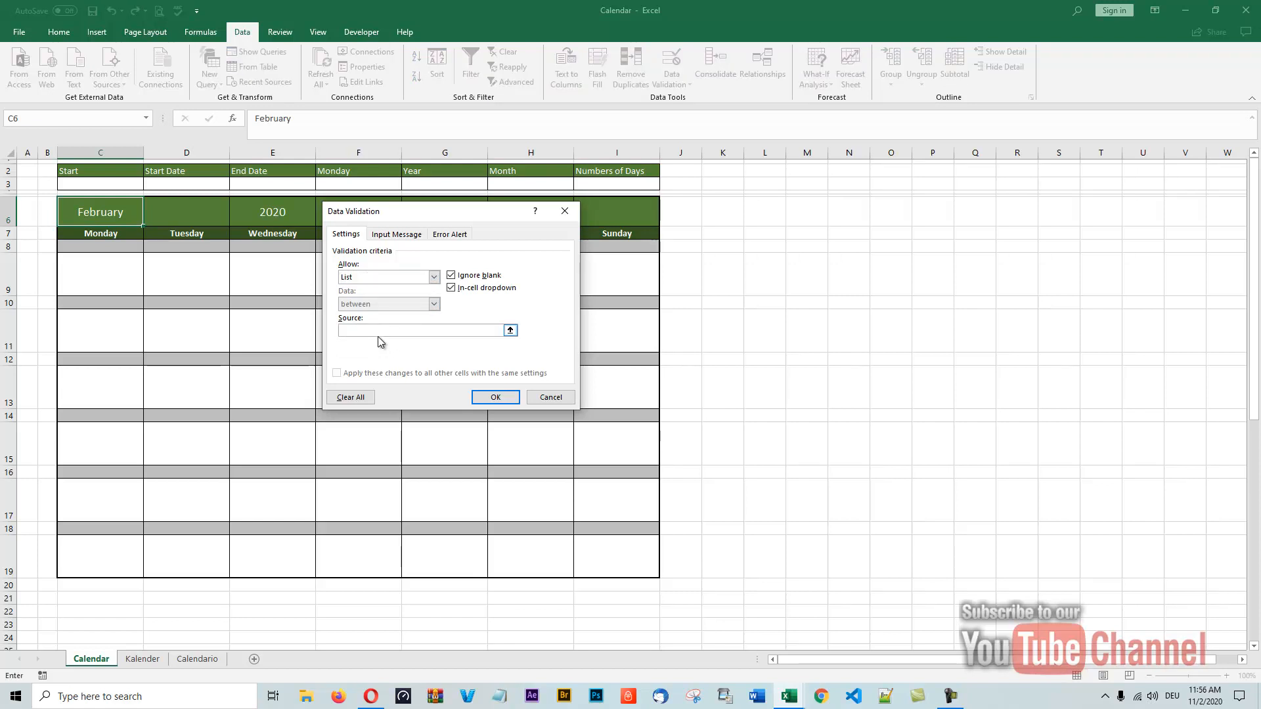
key("F3")
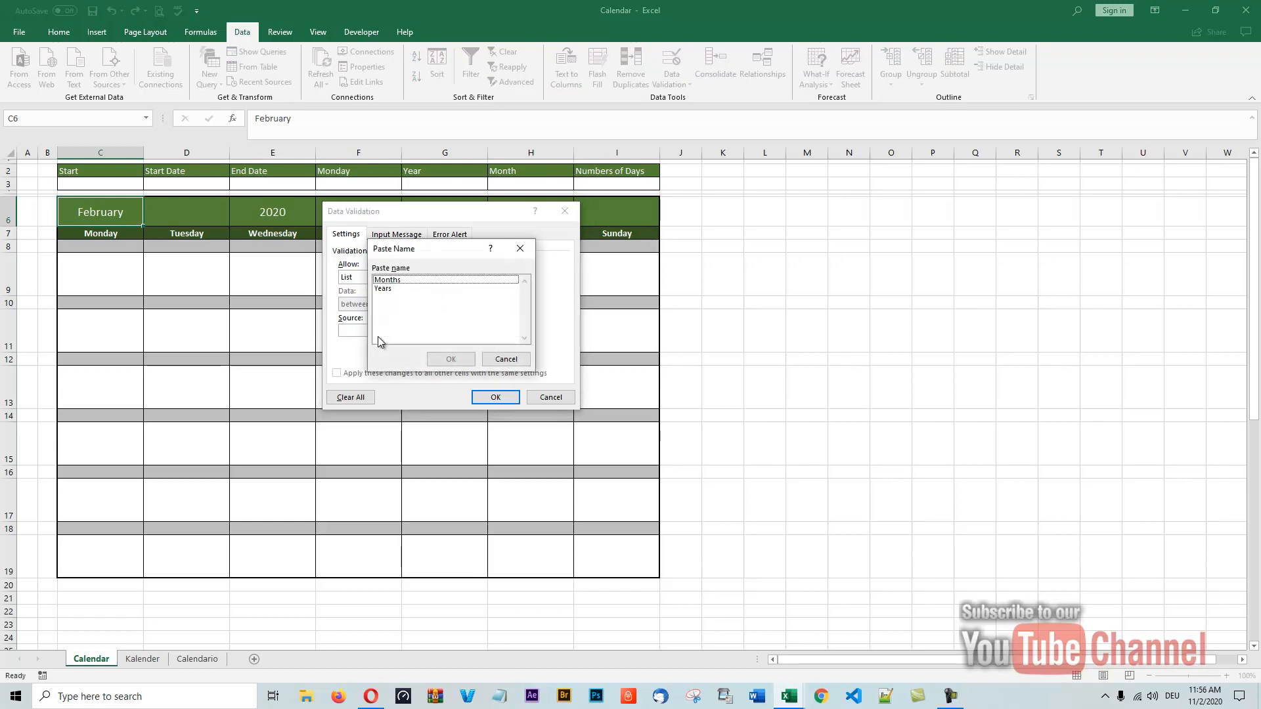
left_click(389, 280)
left_click(451, 359)
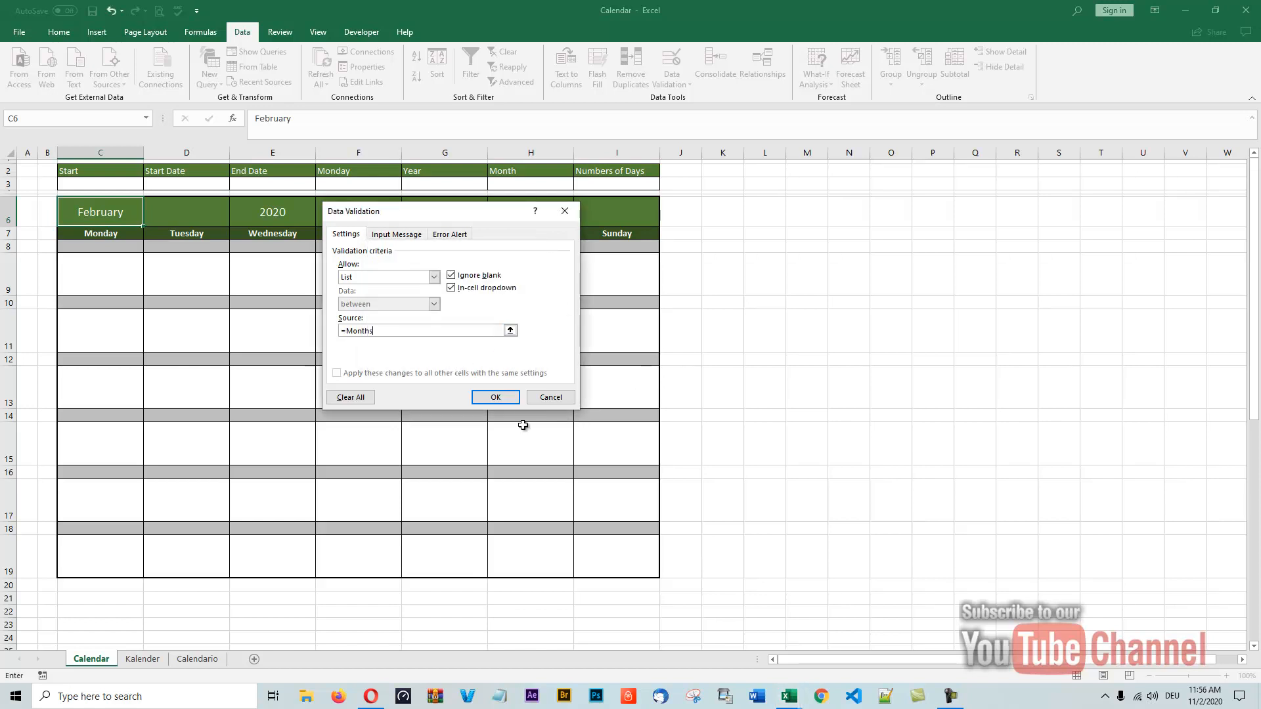
left_click(494, 398)
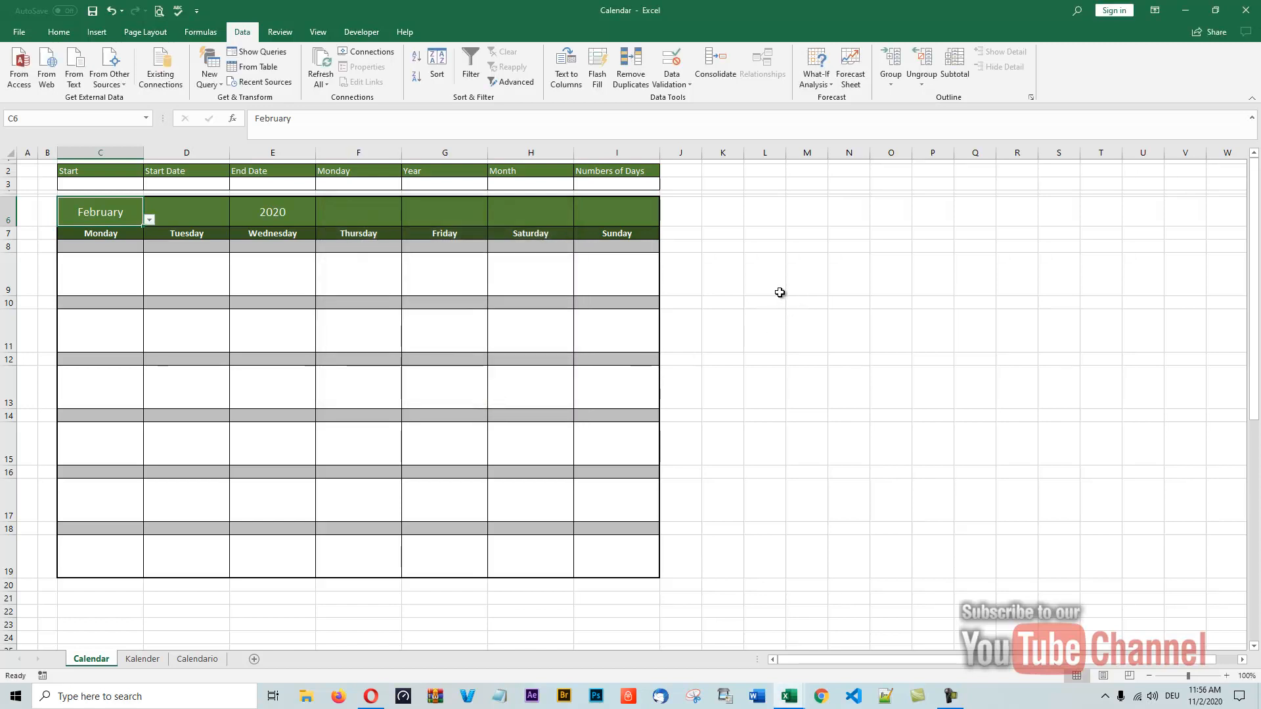
Look through the month entries in the dropdown of cell C6 and choose February
left_click(780, 293)
left_click(124, 214)
left_click(149, 220)
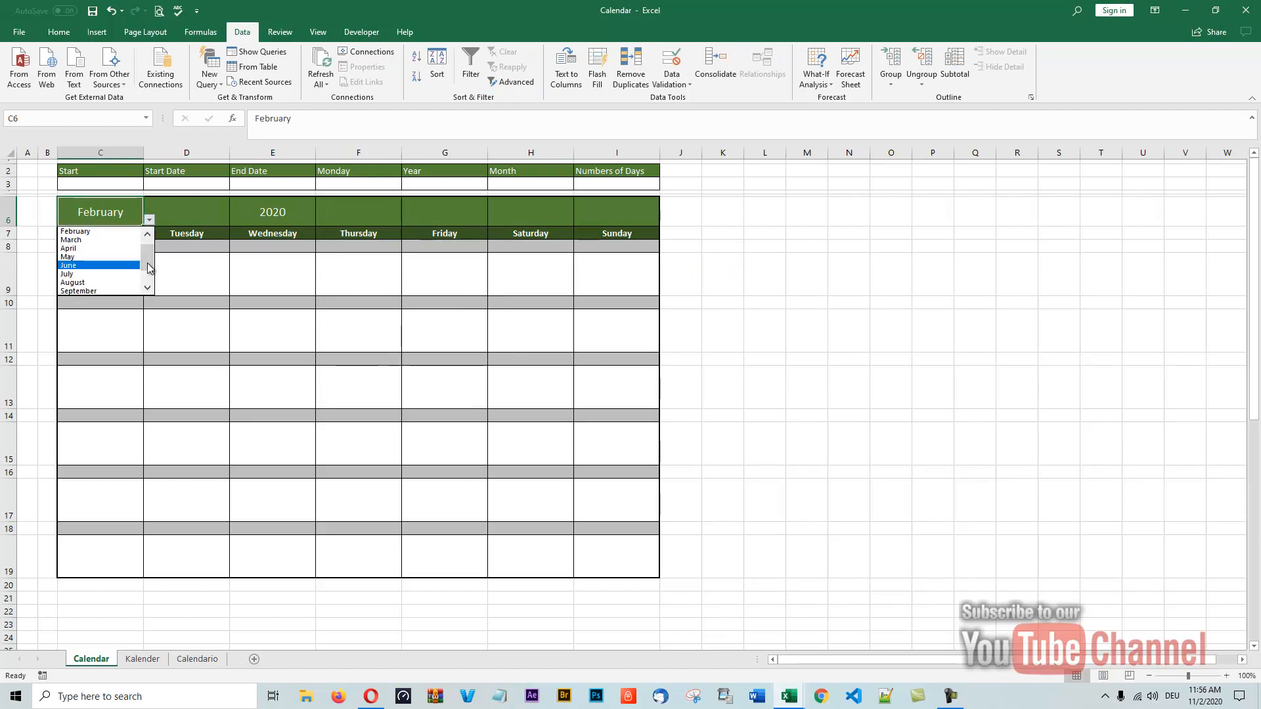
left_click_drag(149, 261, 150, 224)
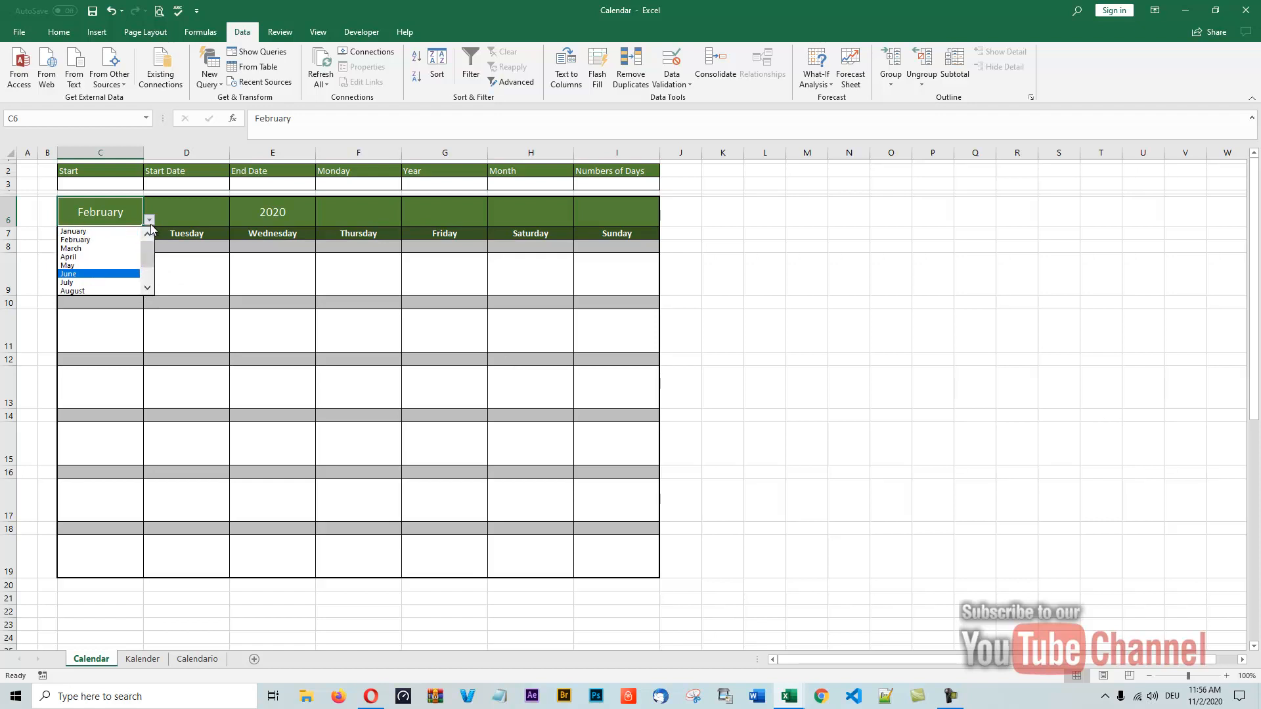
left_click(87, 241)
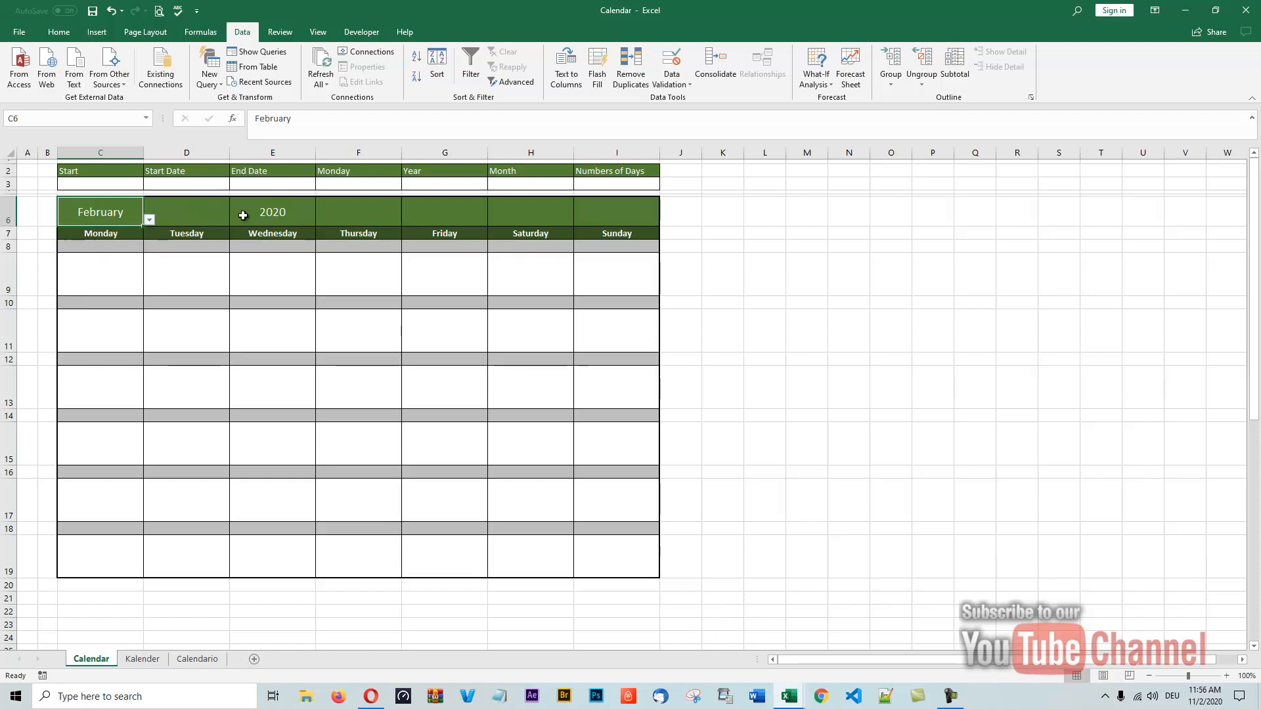
Add a List data validation to the year cell E6 with the named range Years as its source
left_click(271, 211)
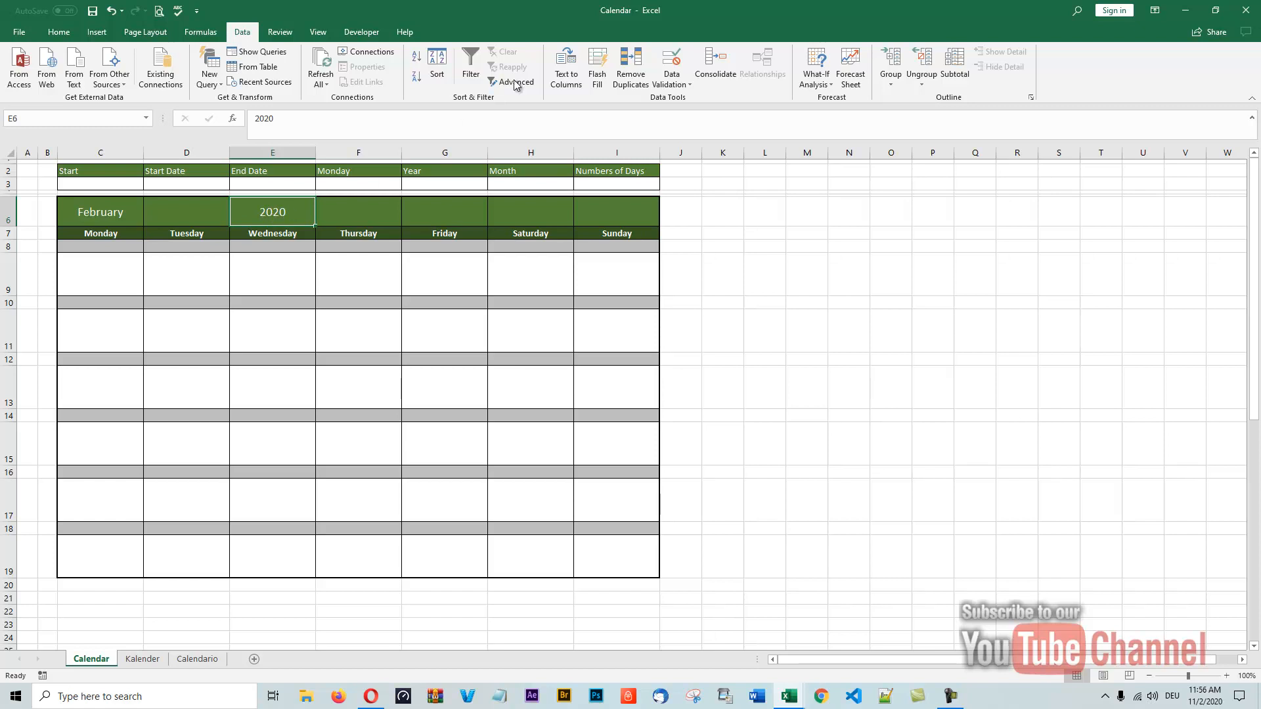
left_click(675, 83)
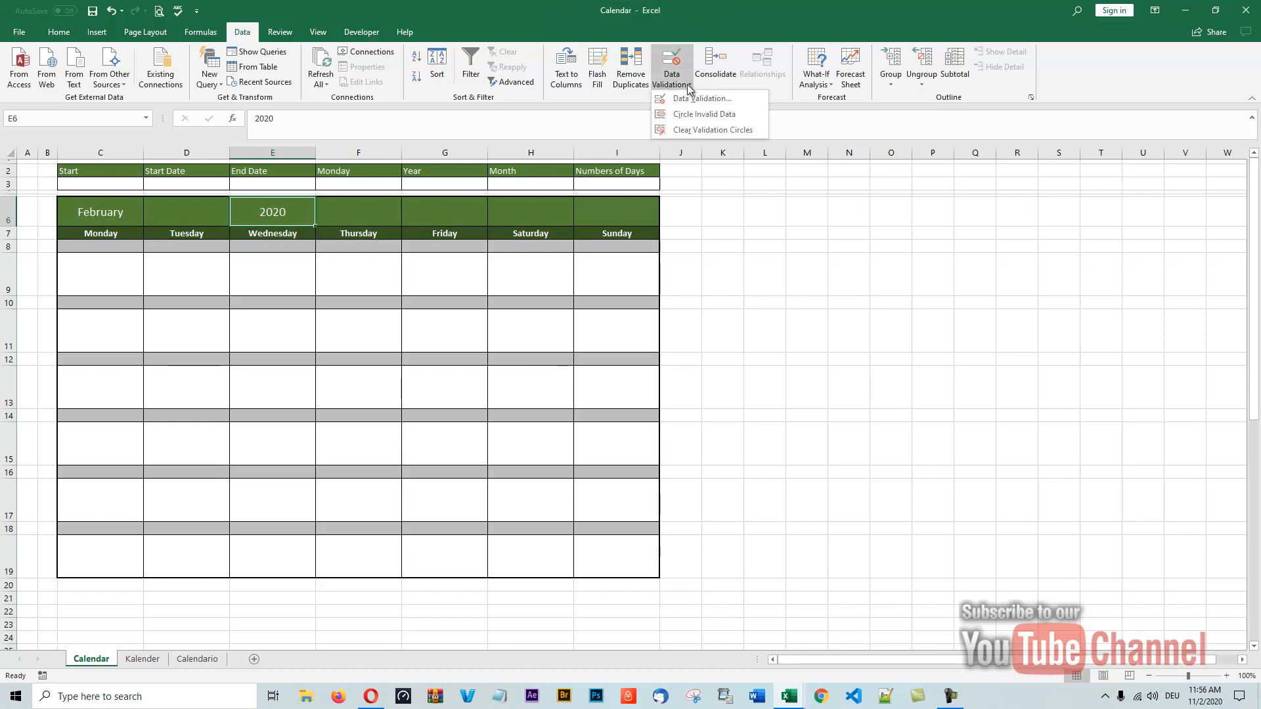
left_click(692, 100)
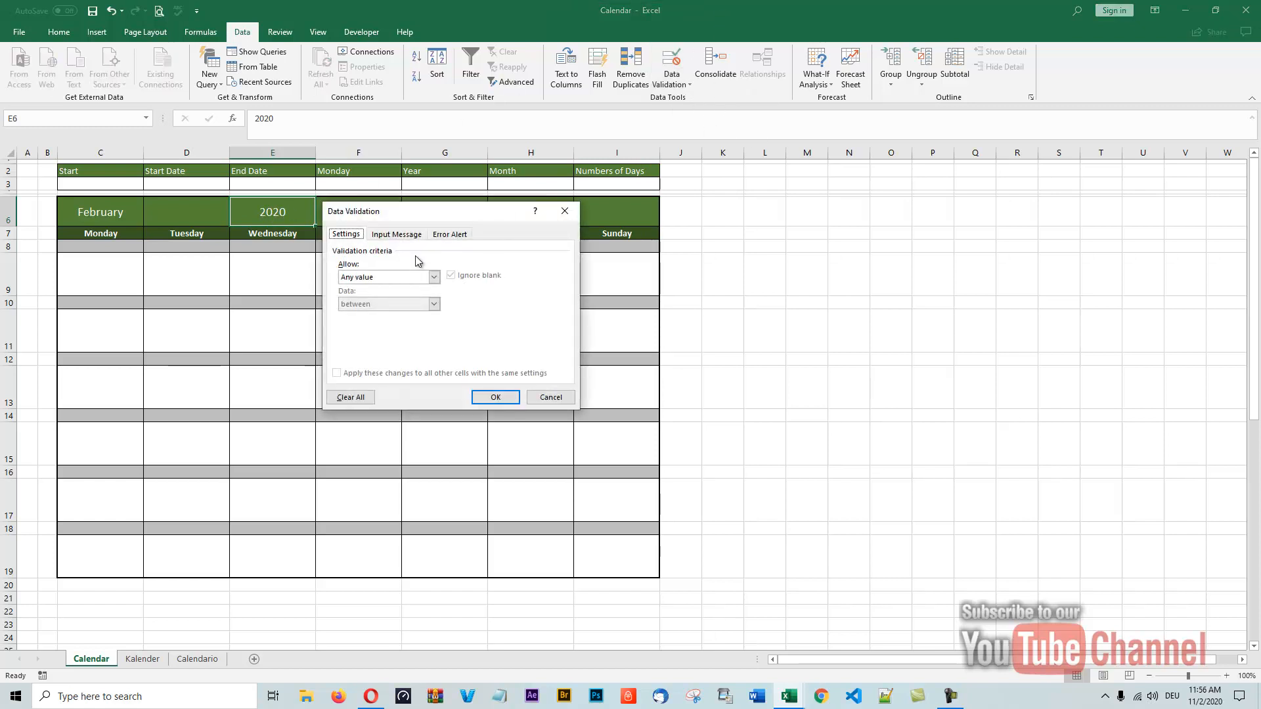
left_click(433, 279)
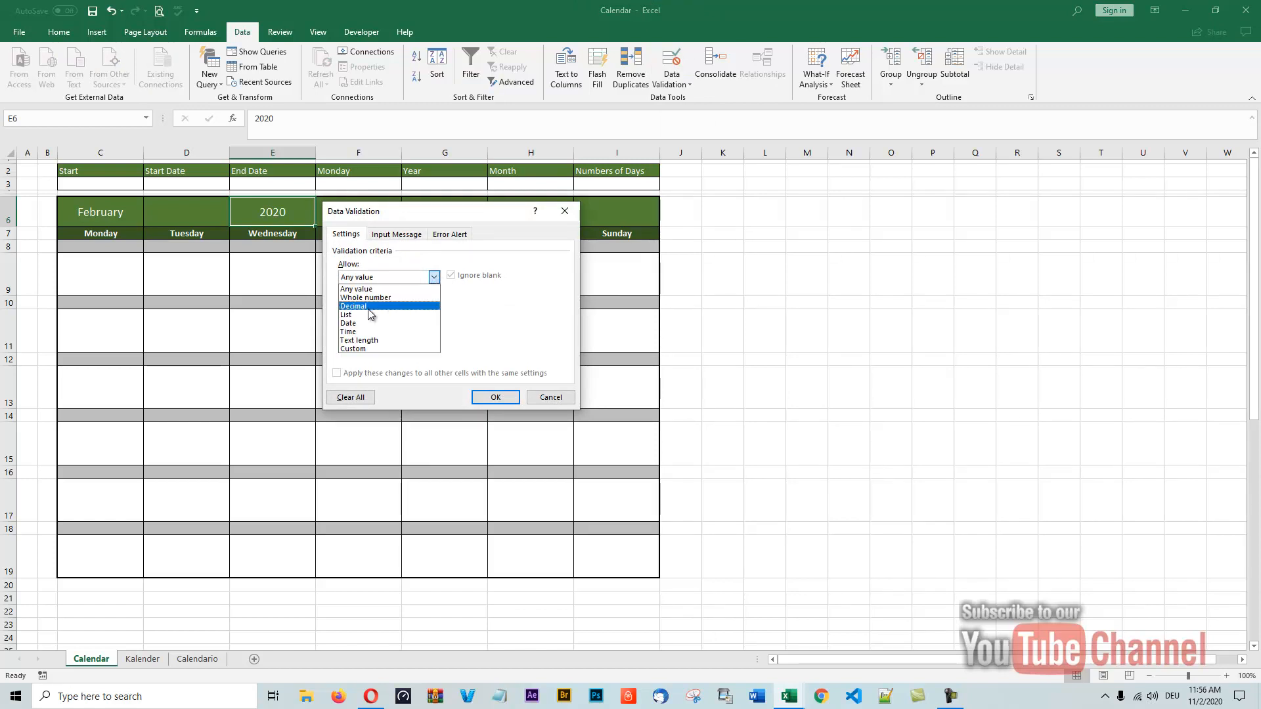
left_click(348, 314)
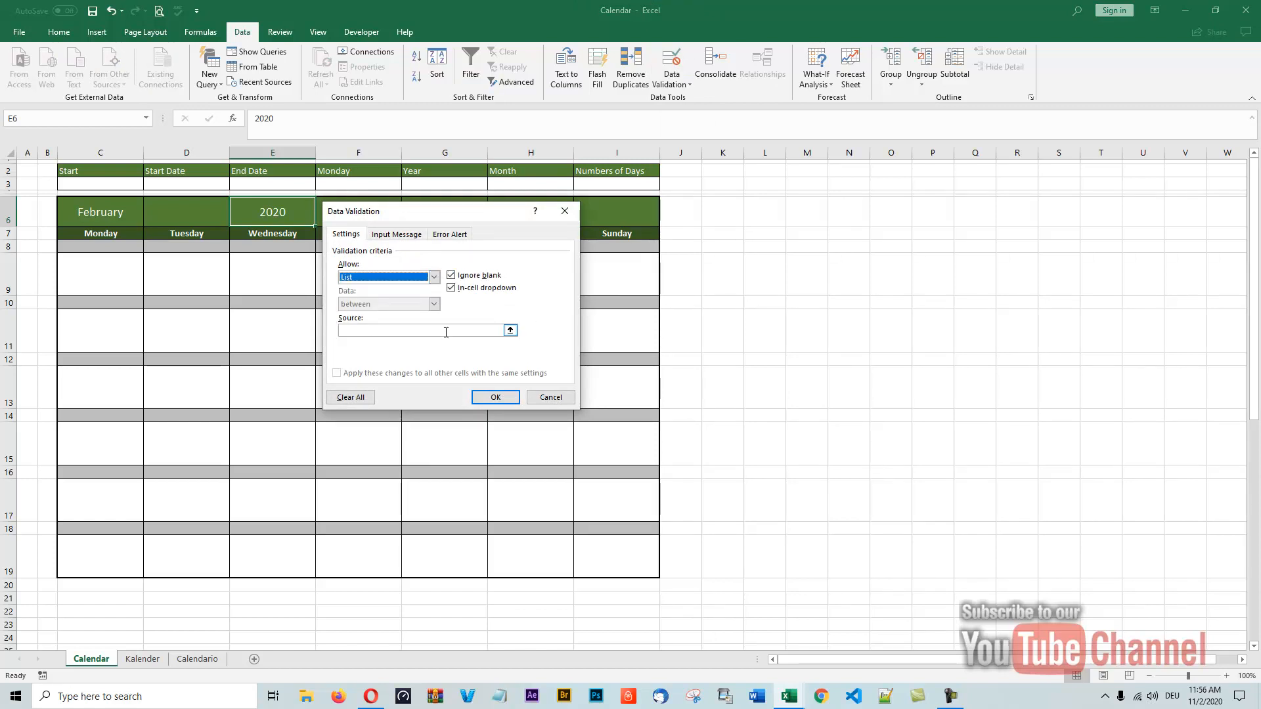
left_click(354, 329)
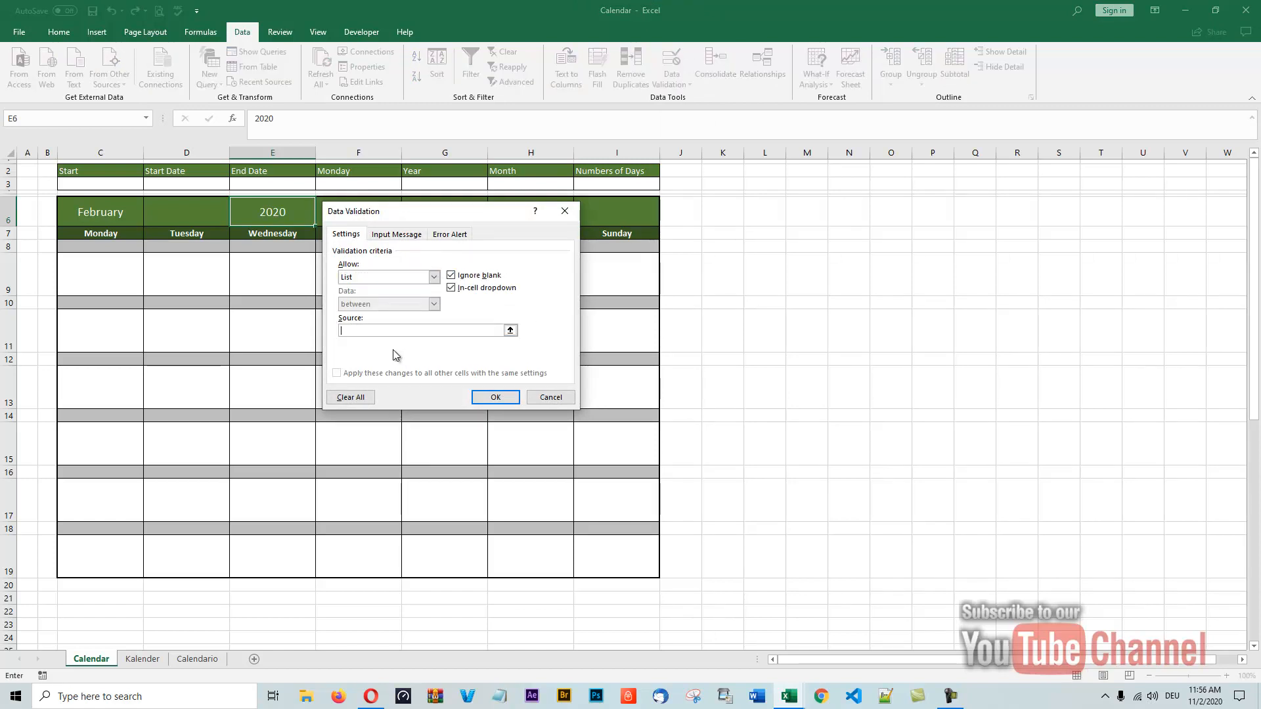
key("F3")
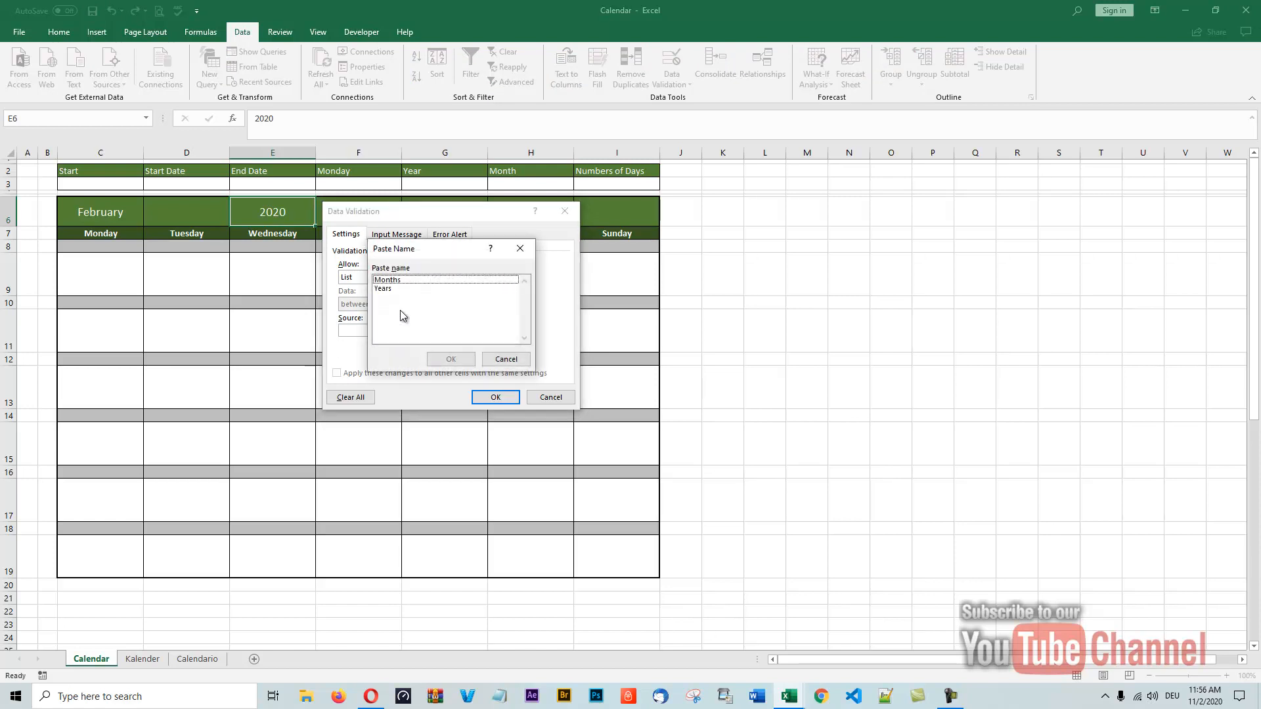
left_click(384, 289)
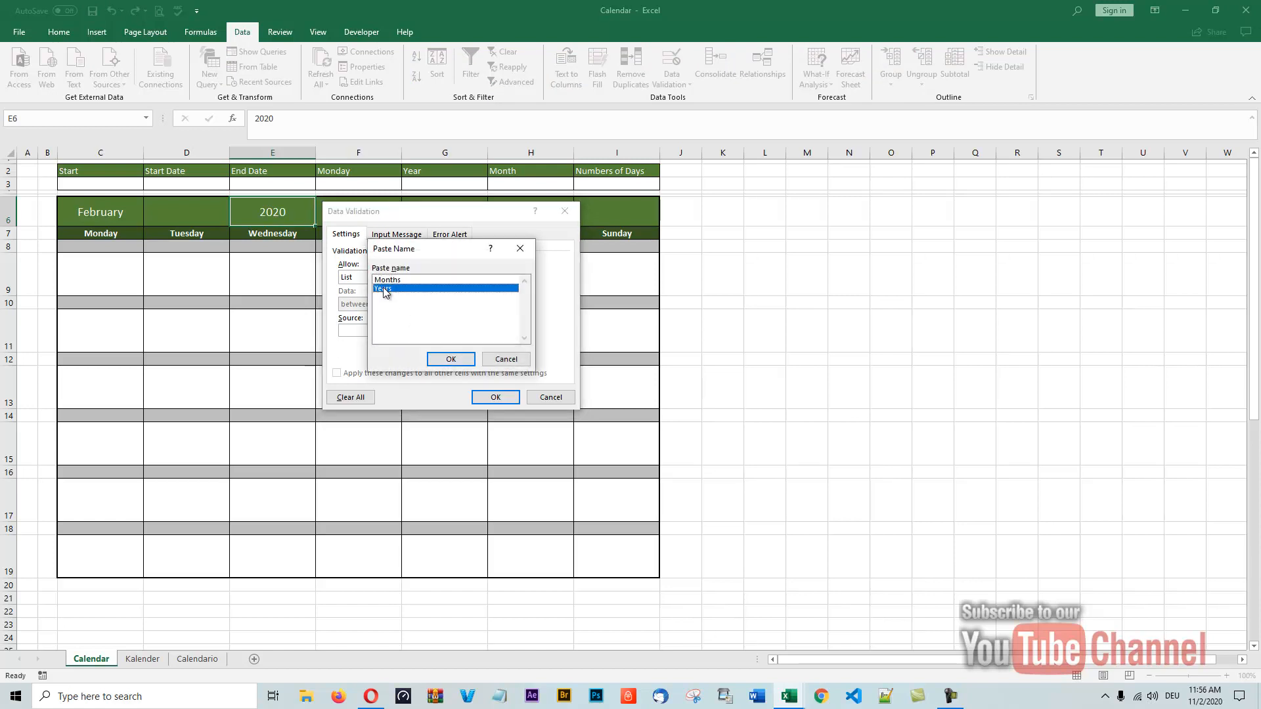
left_click(451, 359)
left_click(499, 400)
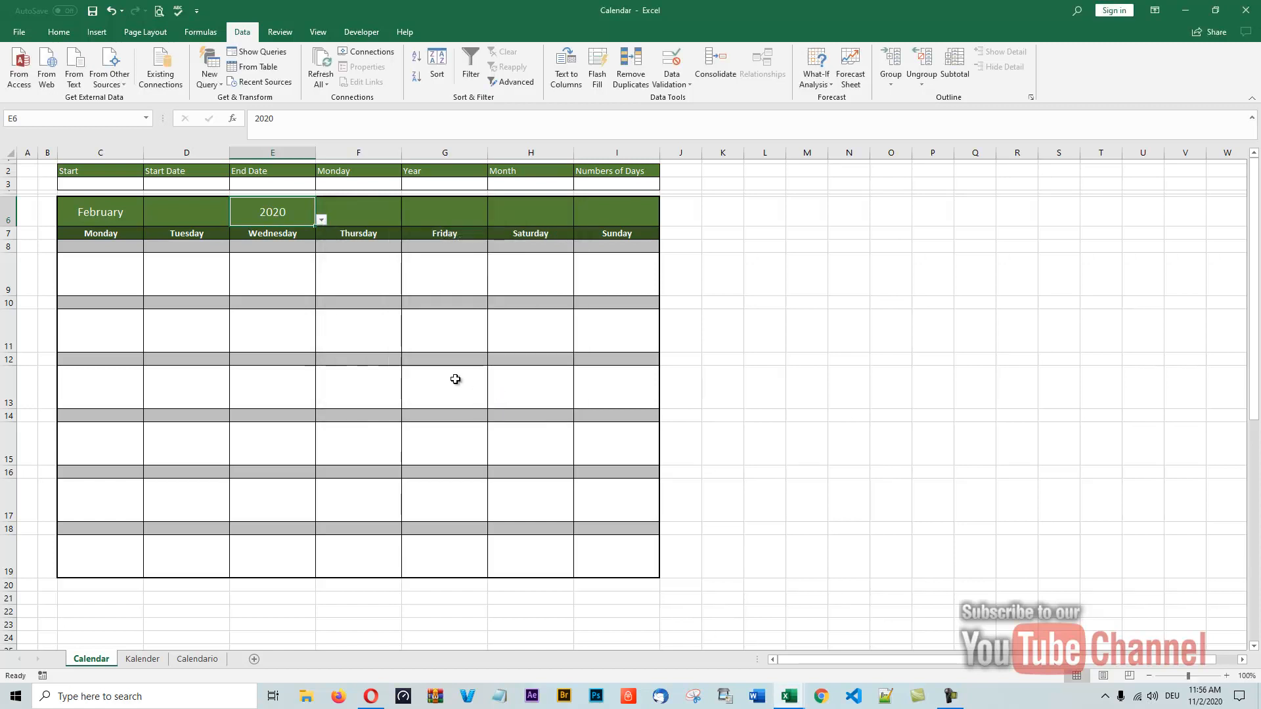
Look through the year entries in the dropdown of cell E6 and choose 2020
left_click(747, 221)
left_click(302, 222)
left_click(322, 221)
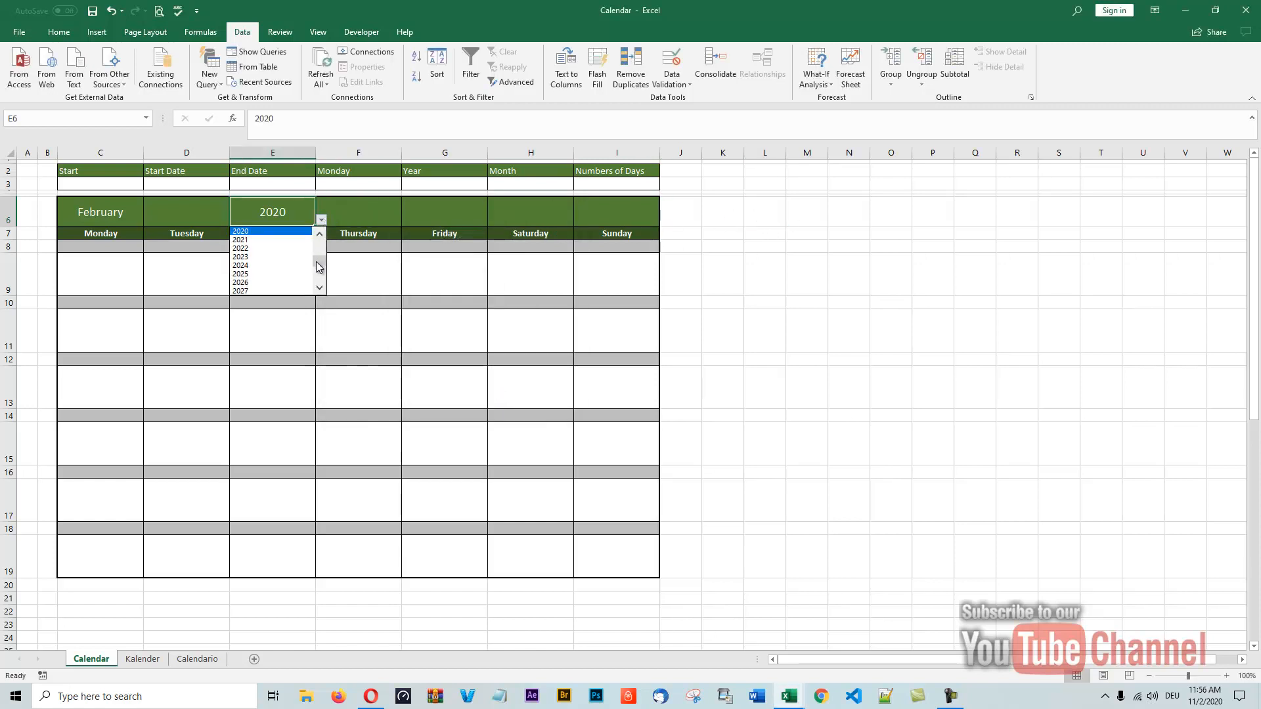
mouse_move(318, 262)
left_mouse_down()
mouse_move(322, 230)
mouse_move(323, 290)
mouse_move(326, 254)
left_mouse_up()
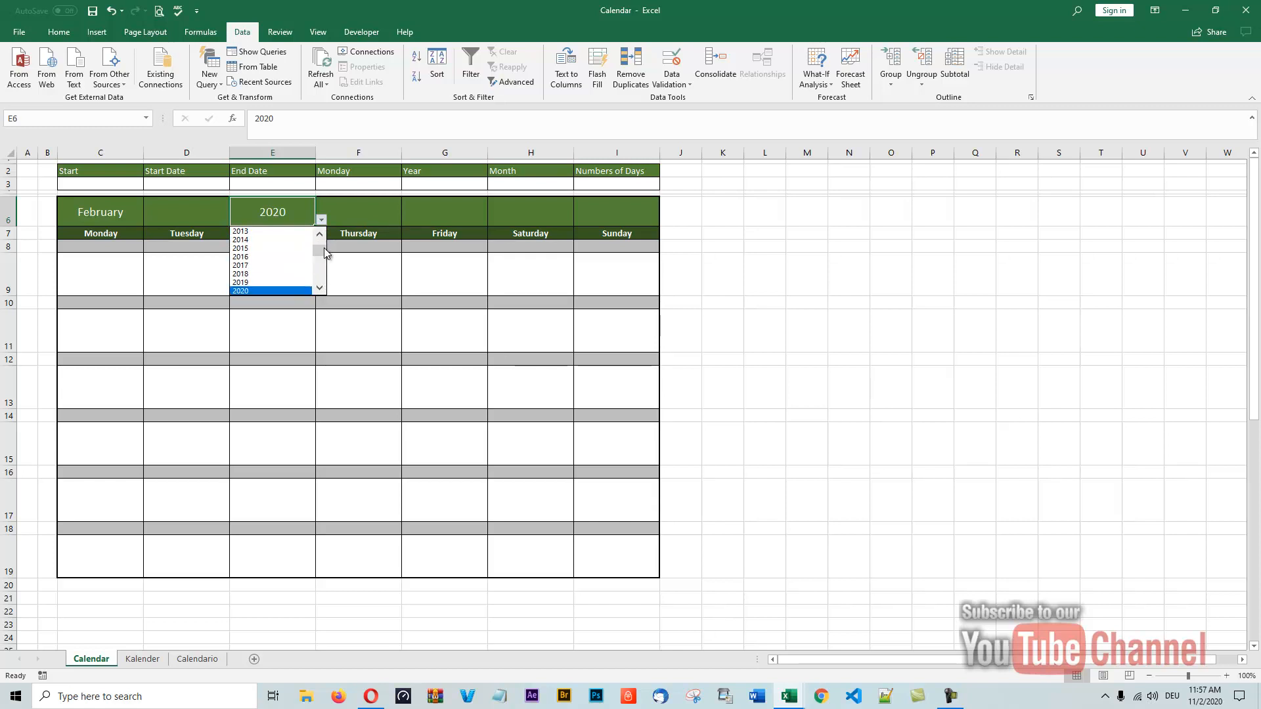
left_click(241, 294)
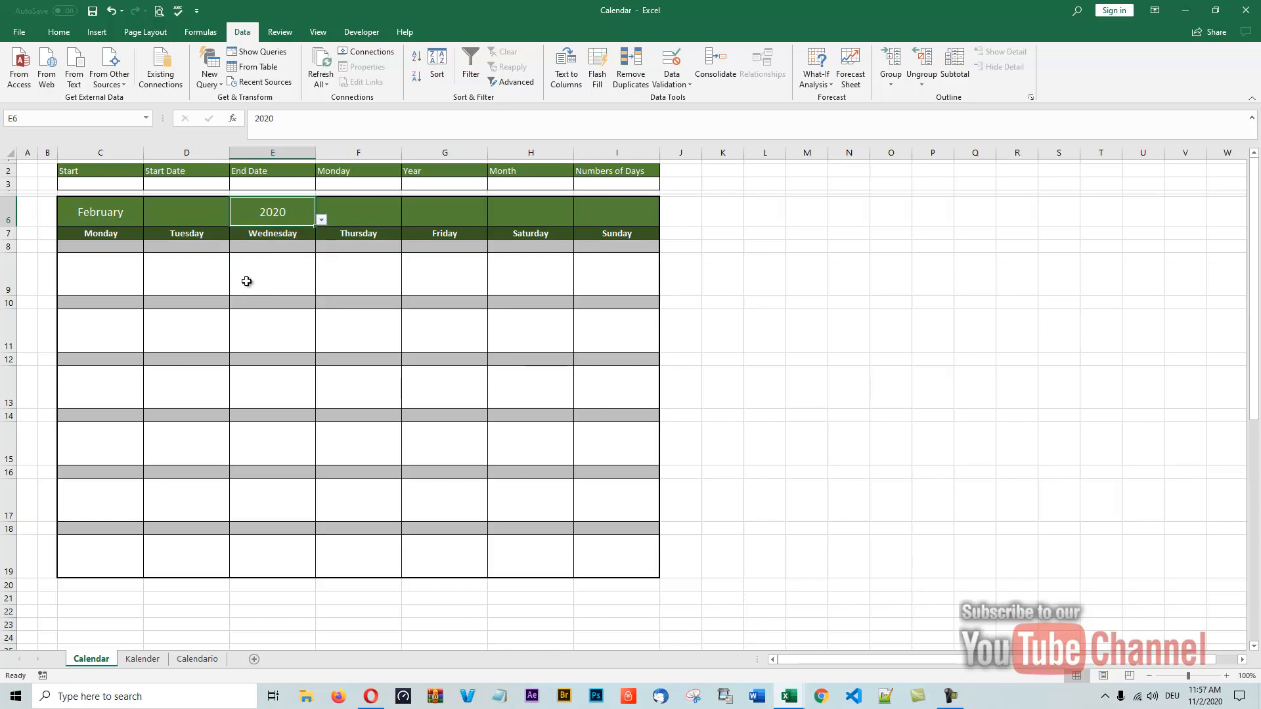
left_click(350, 203)
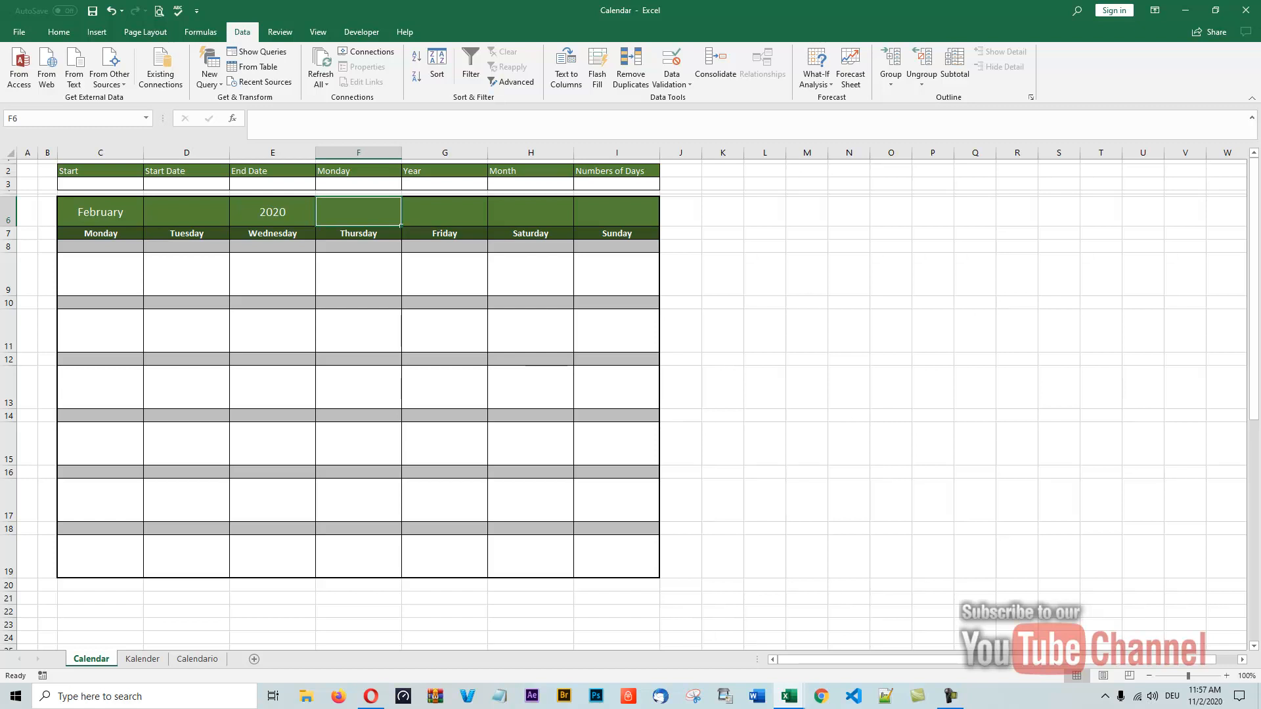
key("alt+Tab")
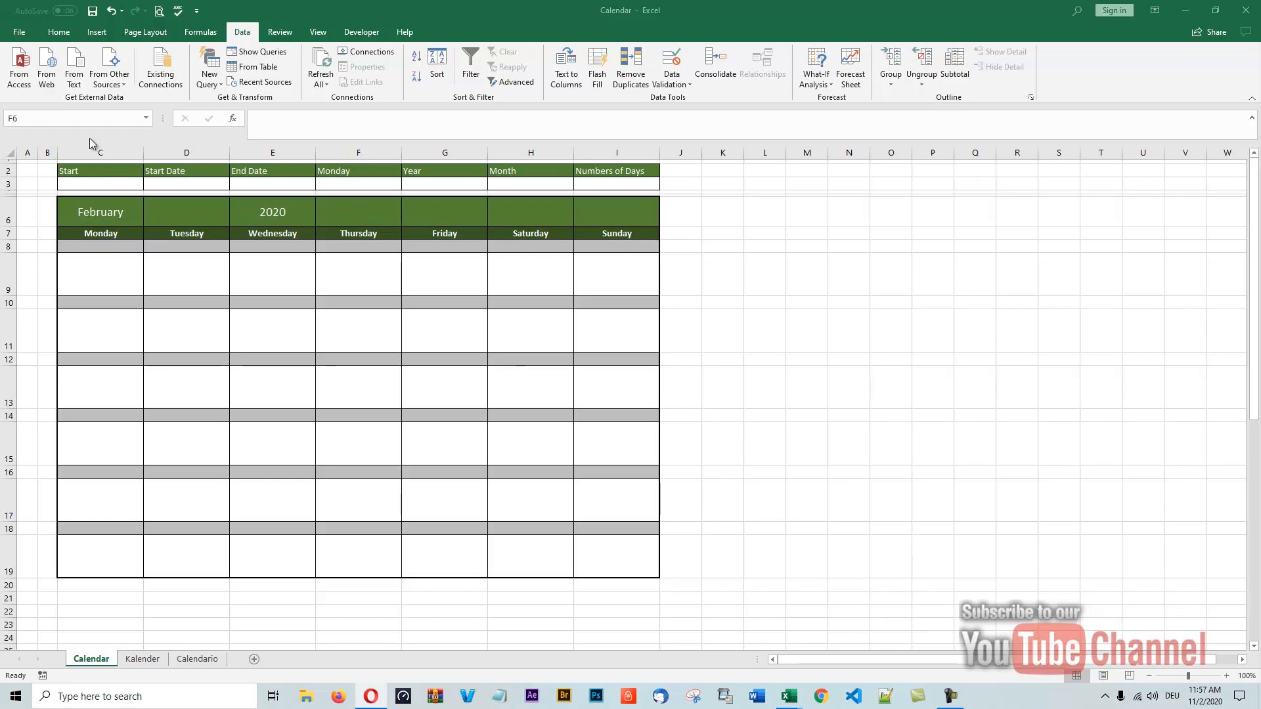
Enter the formula =1&"/"&$C$6&"/"&$E$6 in cell C3 under Start
left_click(100, 186)
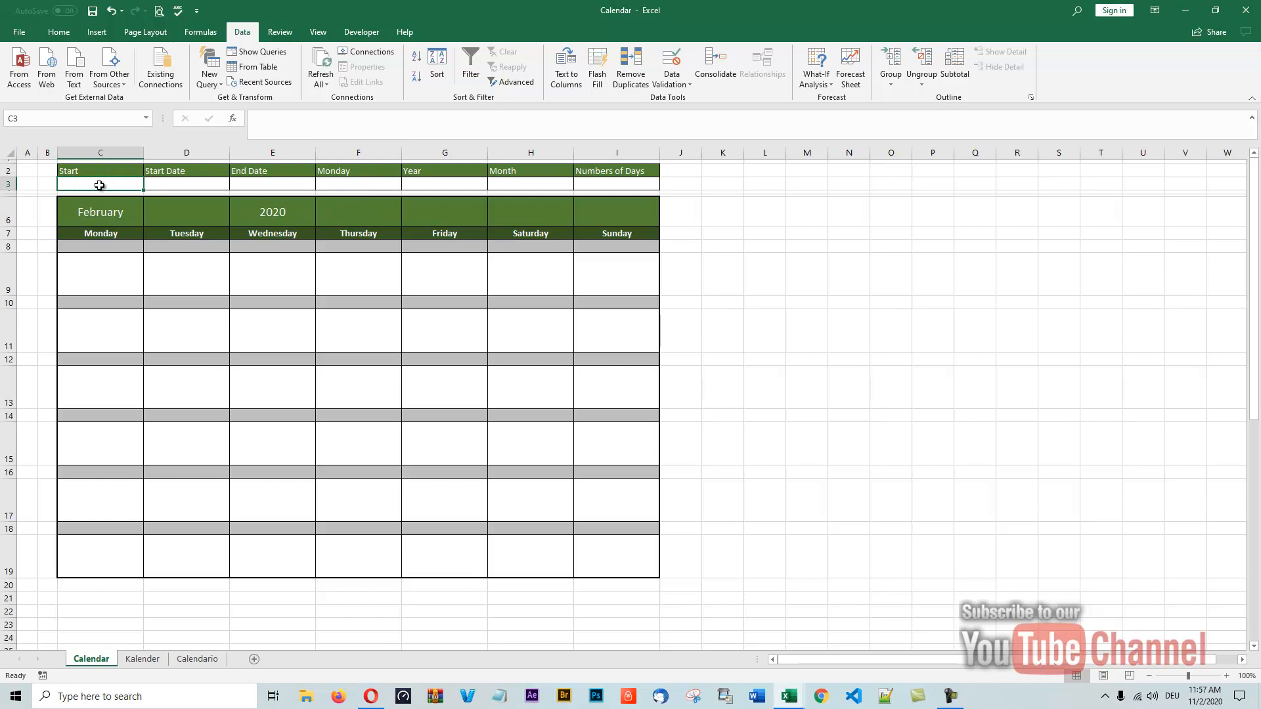
left_click(258, 118)
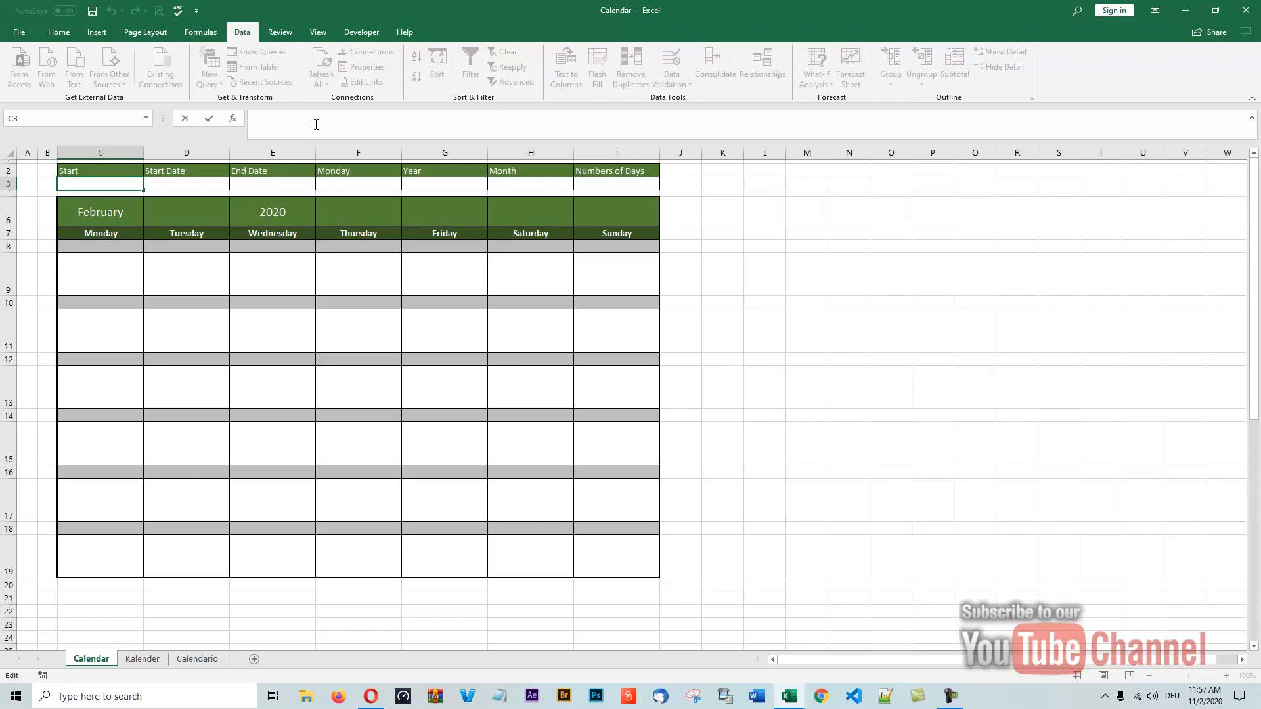
type("=1&\"/\"&$C$6&\"/\"&$E$6")
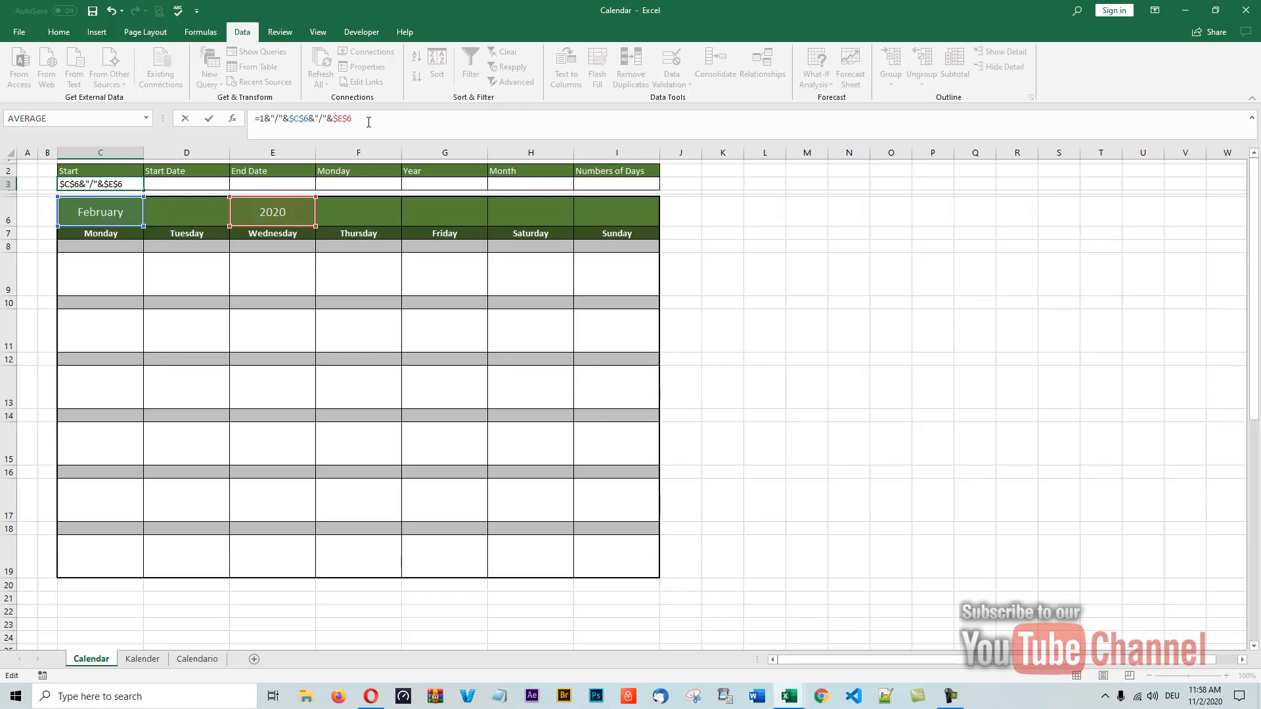
key("Return")
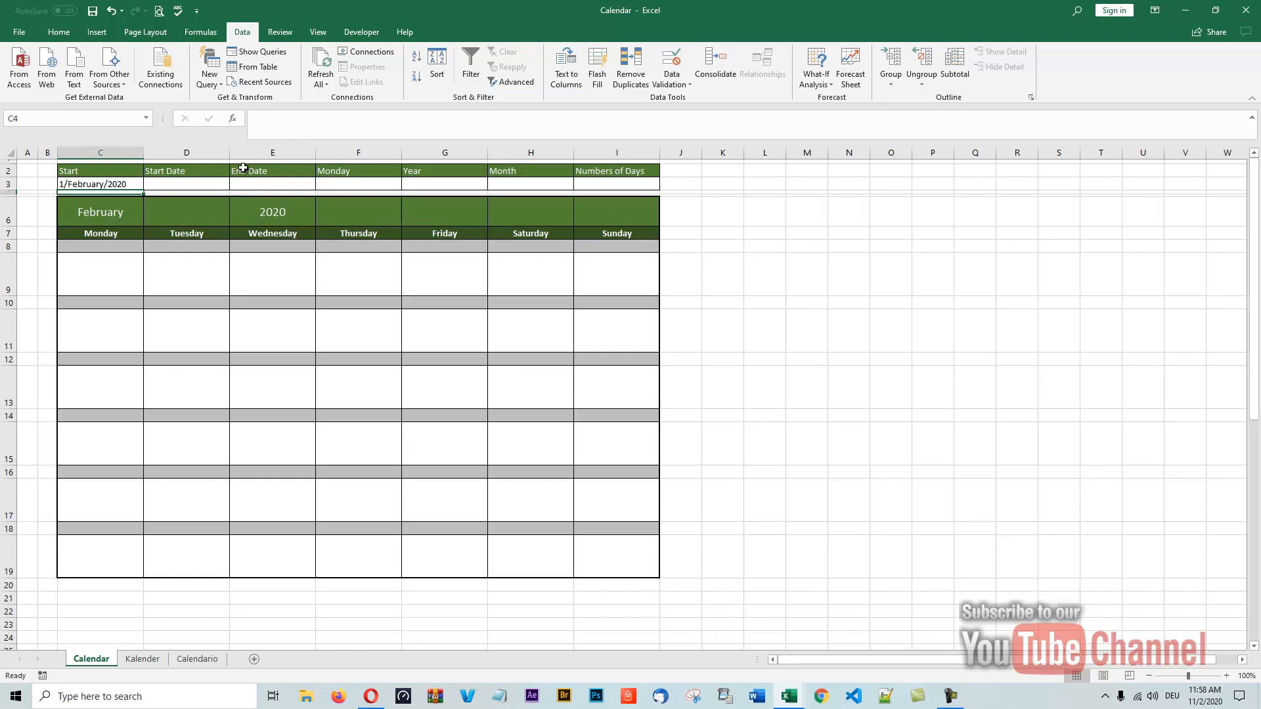
Enter the formula =DATEVALUE(C3) in cell D3 under Start Date
left_click(178, 185)
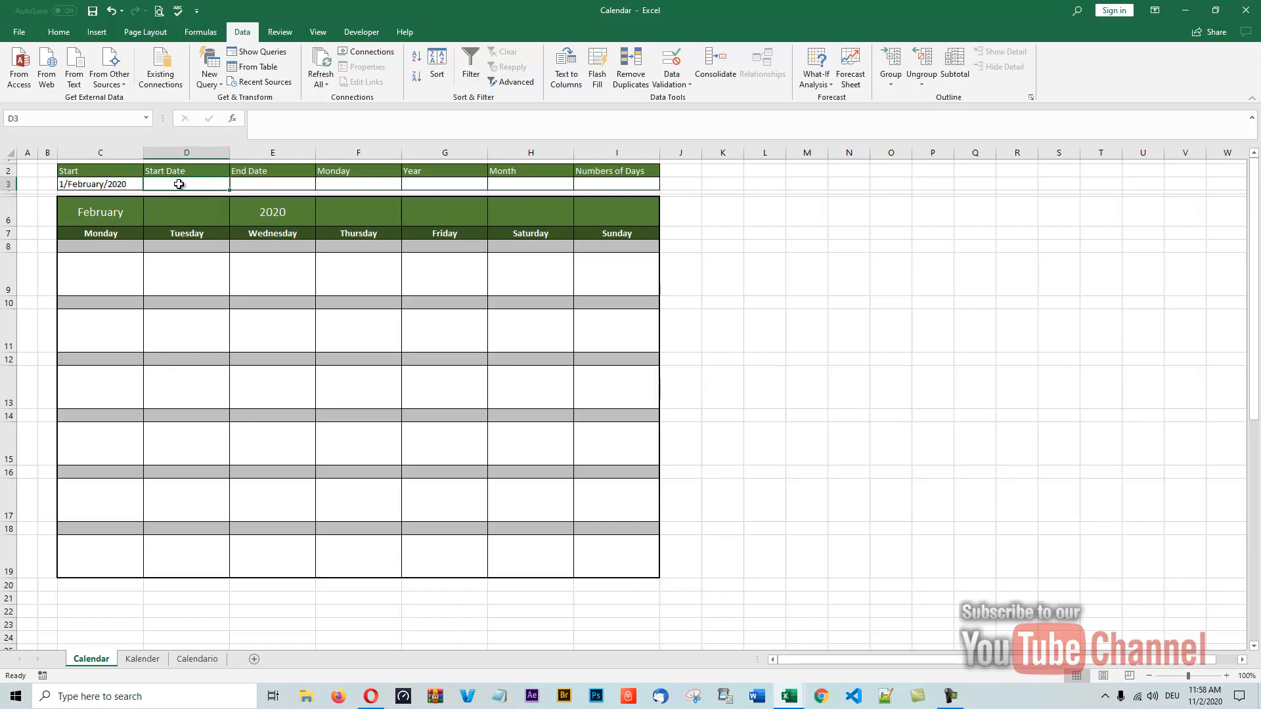
left_click(260, 118)
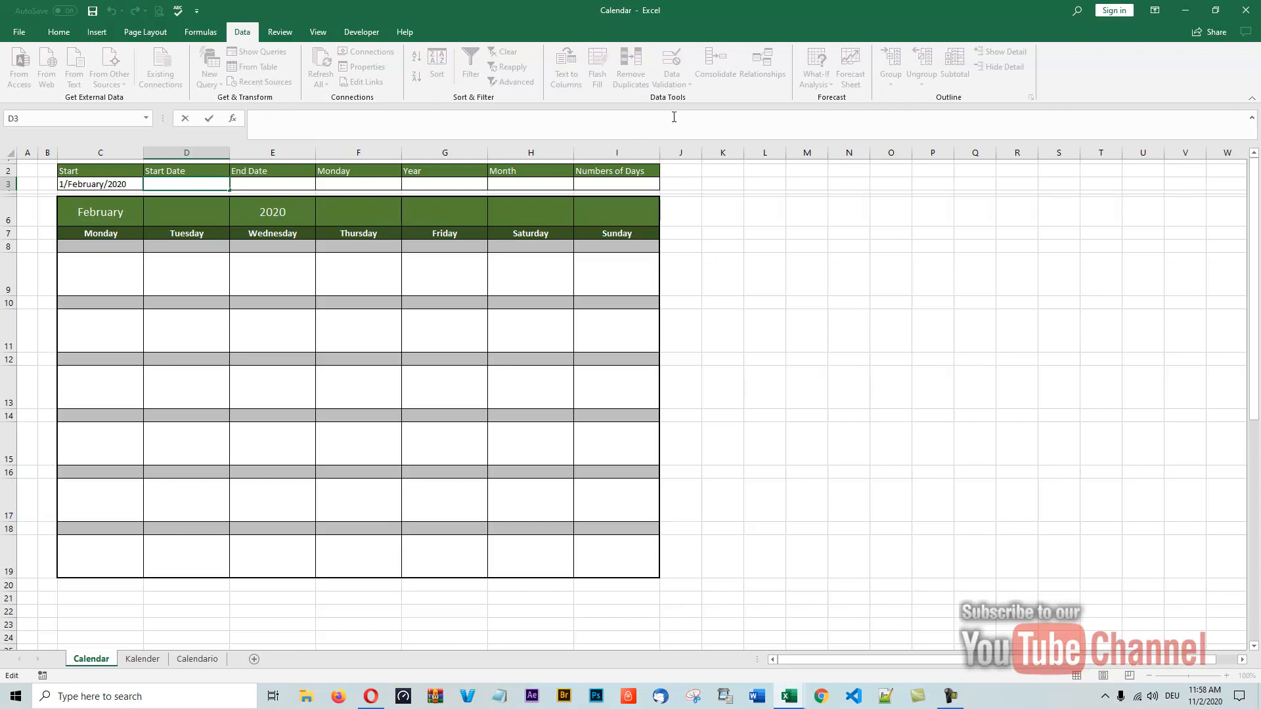
type("=DATE")
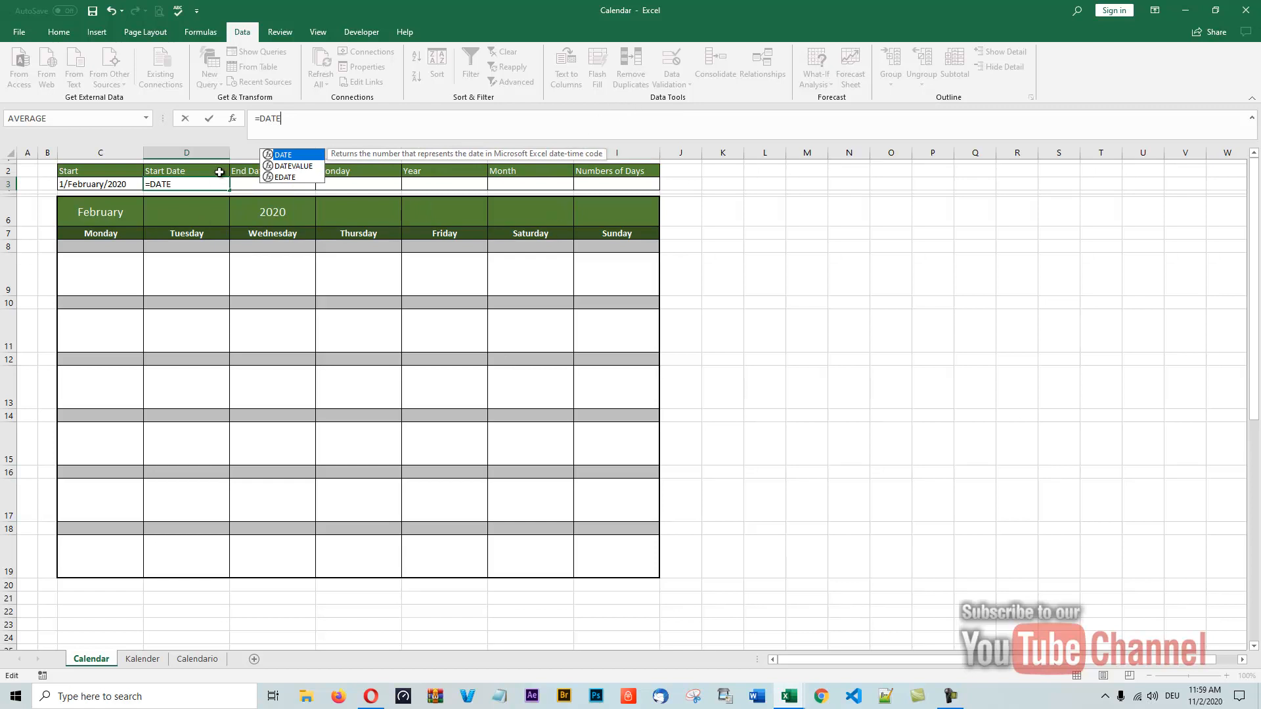
left_click(284, 167)
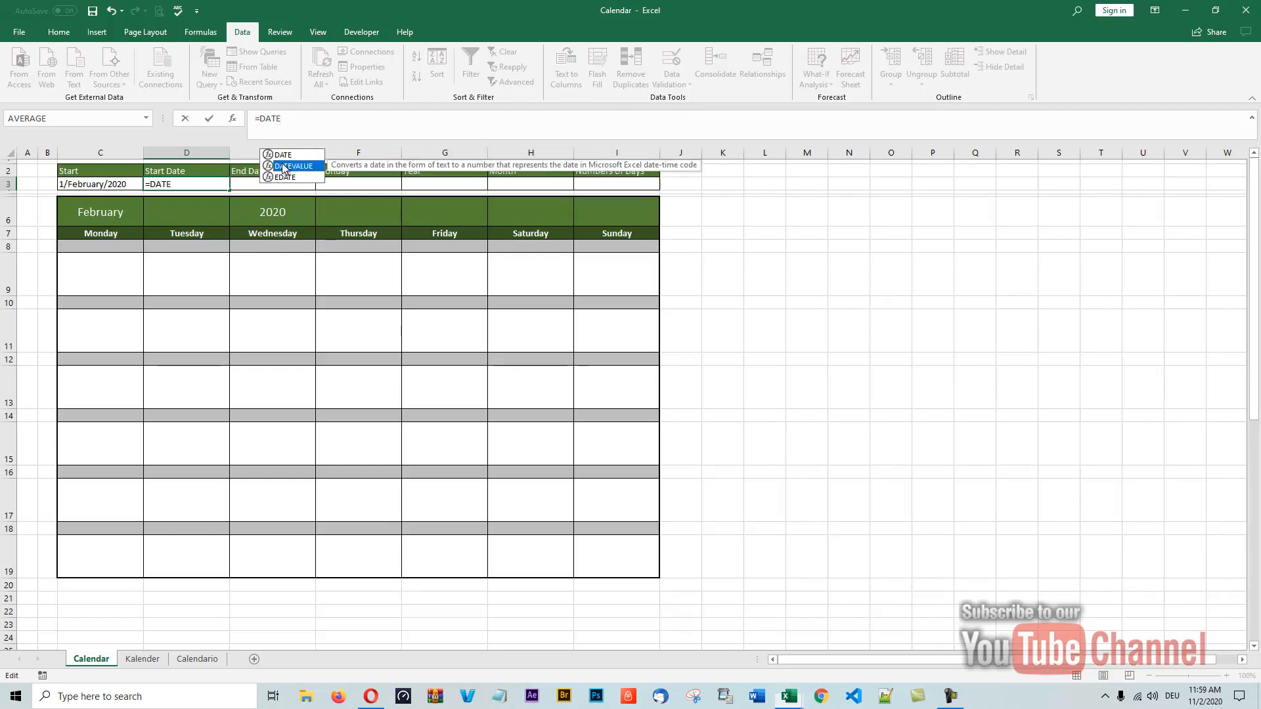
double_click(284, 167)
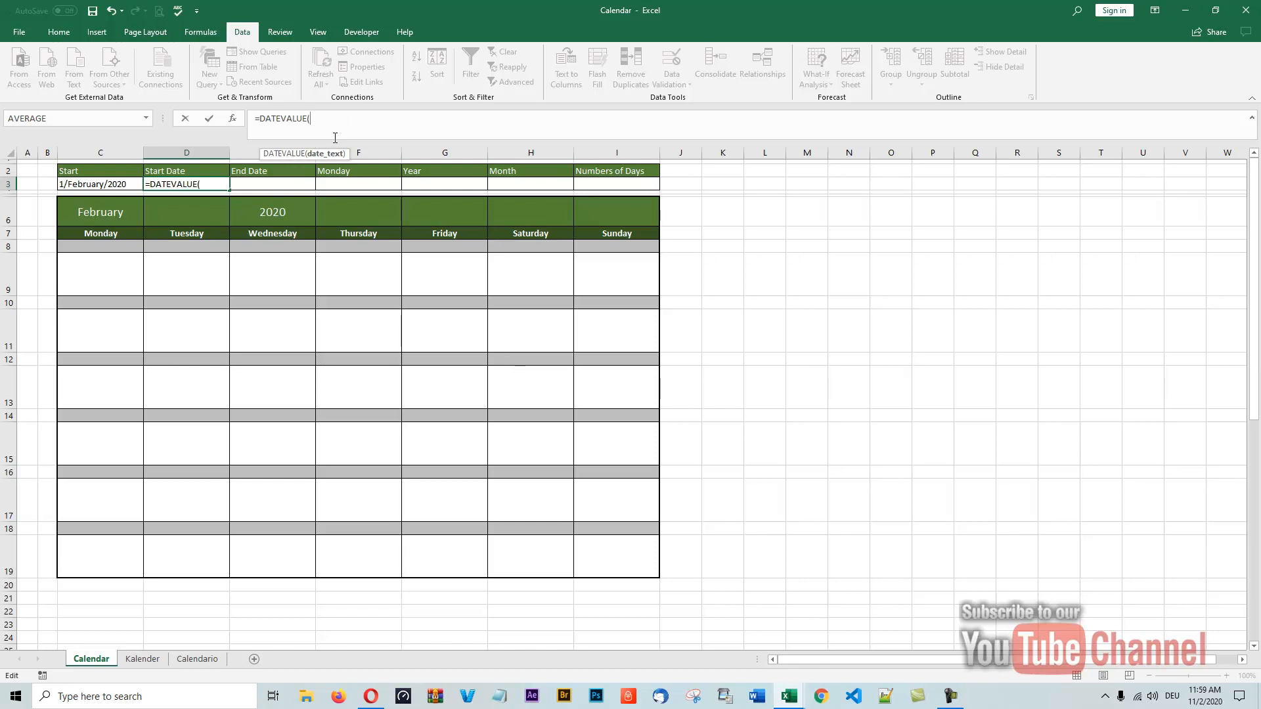
type("C")
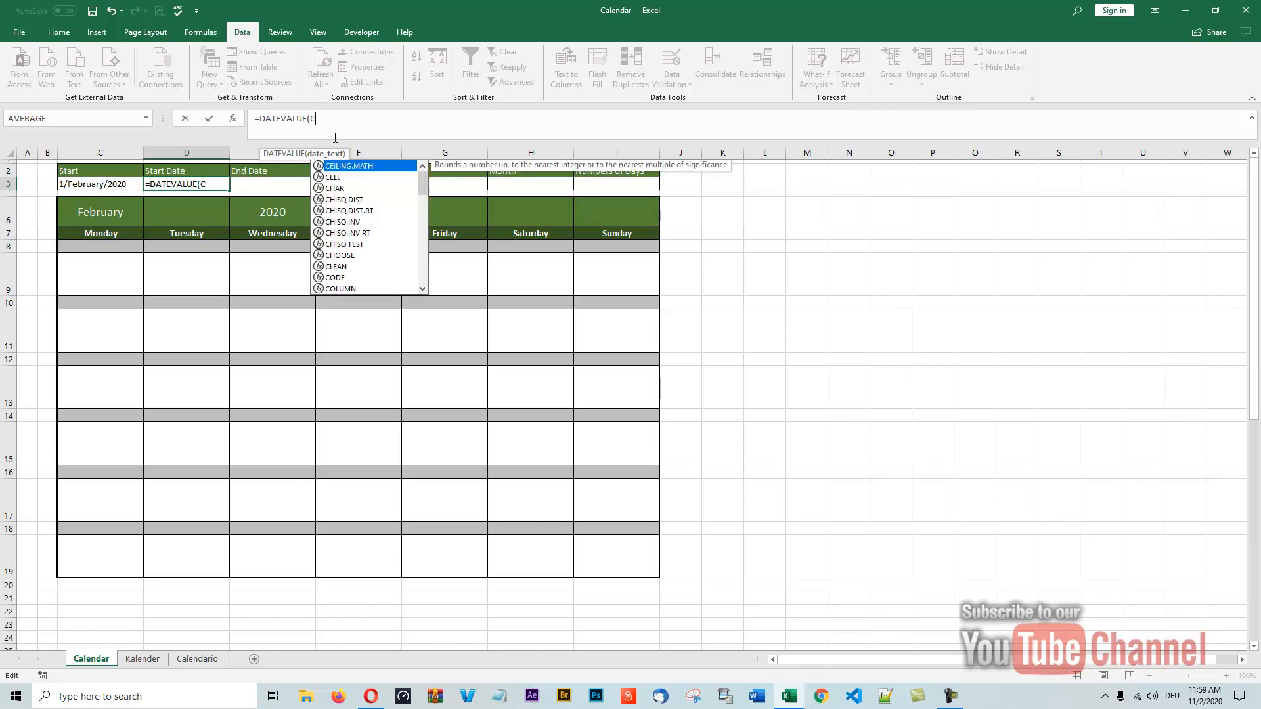
type("3")
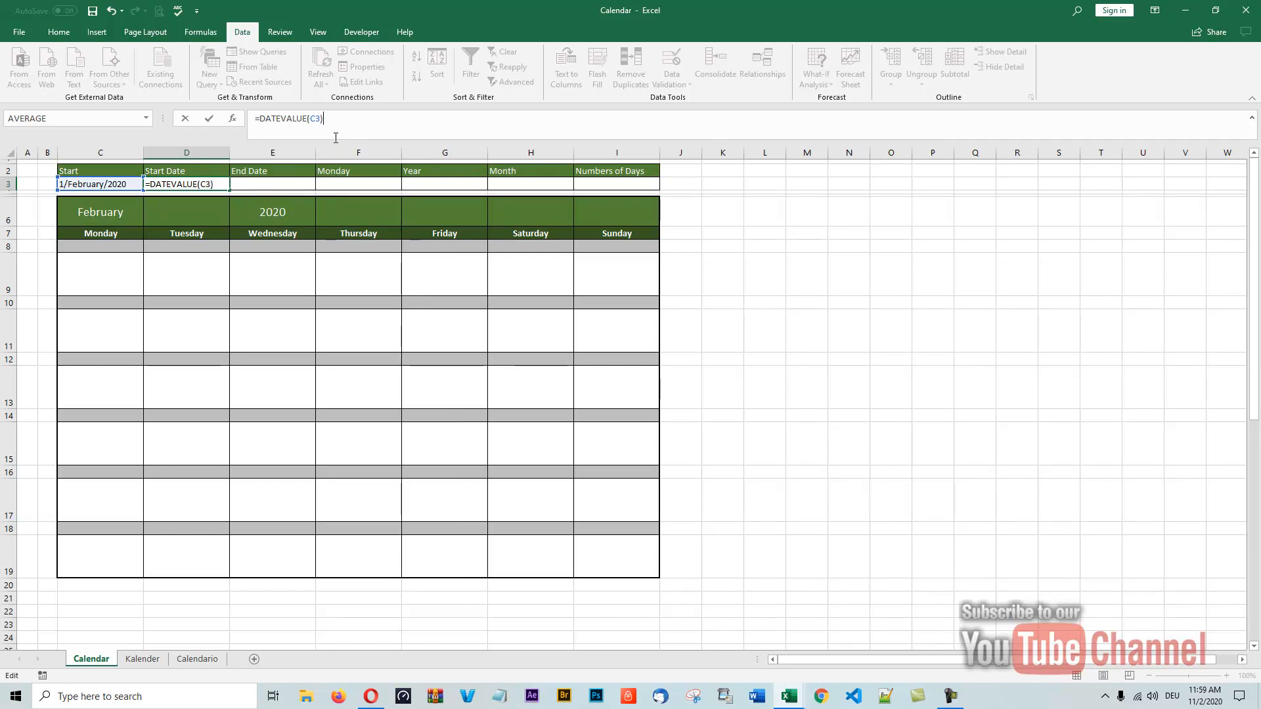
key("Return")
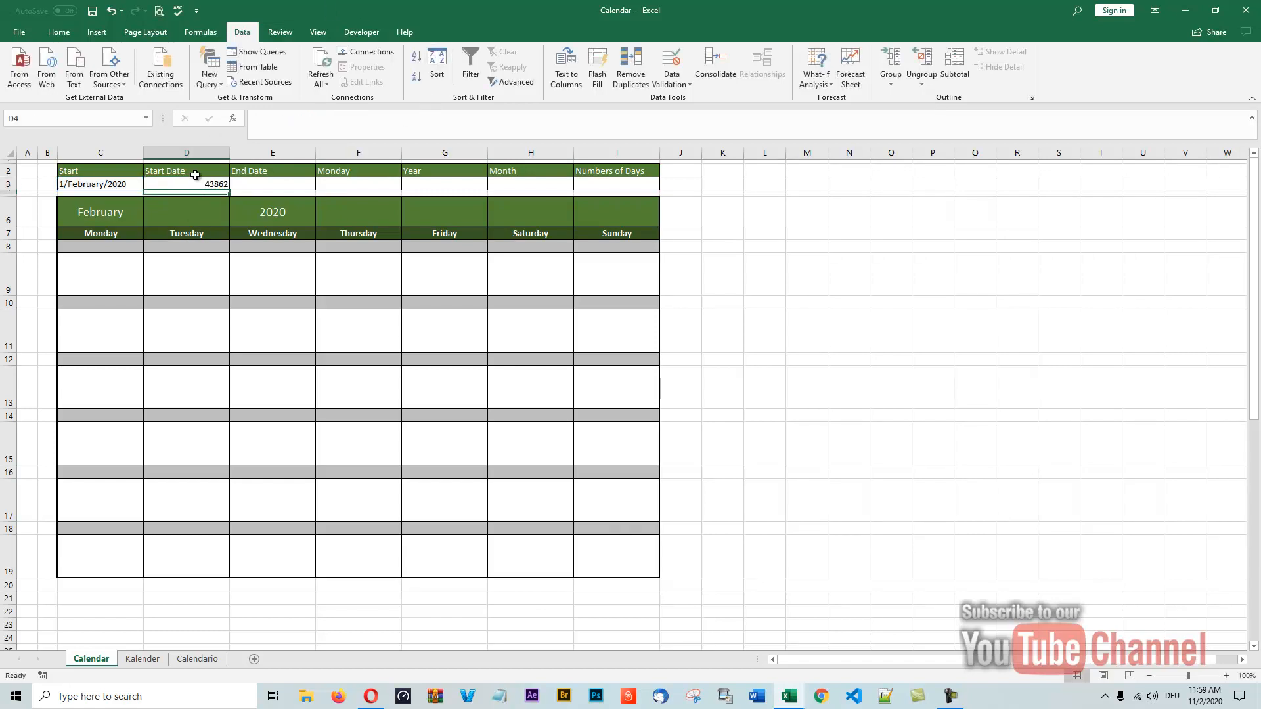
Format cell D3 with the Date category, using the *3/14/2012 type and the English (United States) locale
left_click(195, 184)
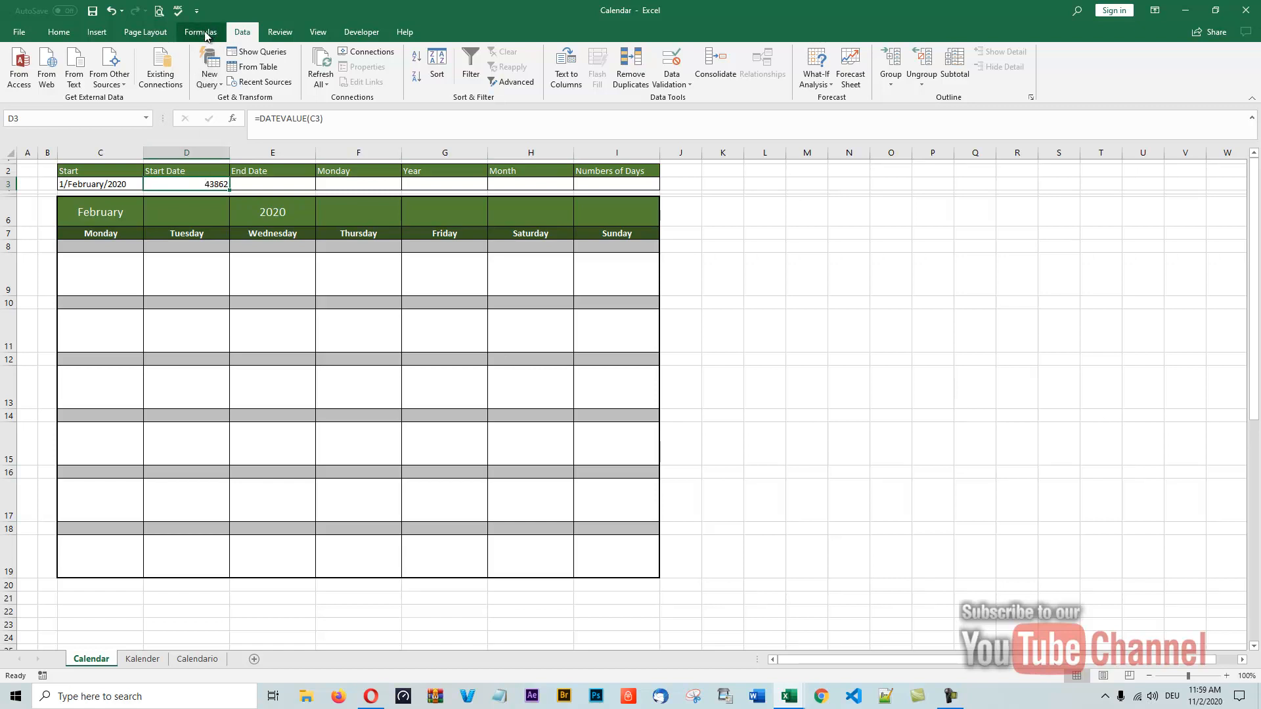
left_click(59, 33)
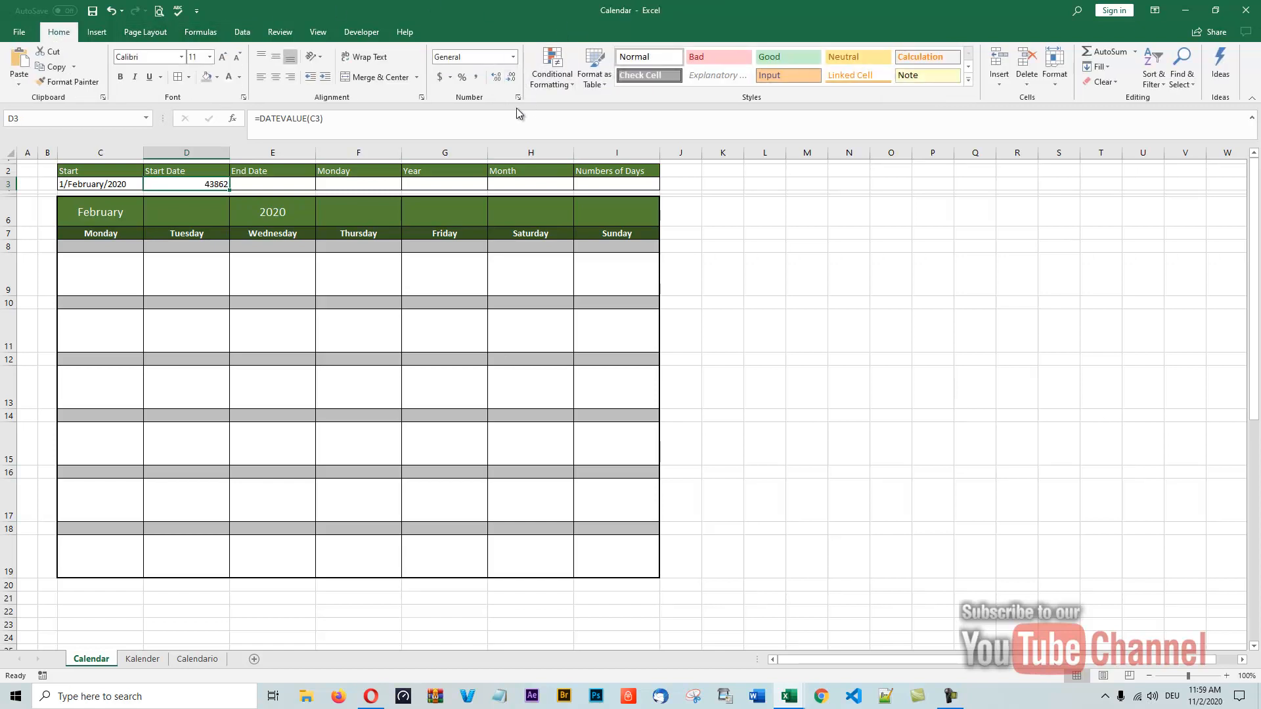
left_click(519, 99)
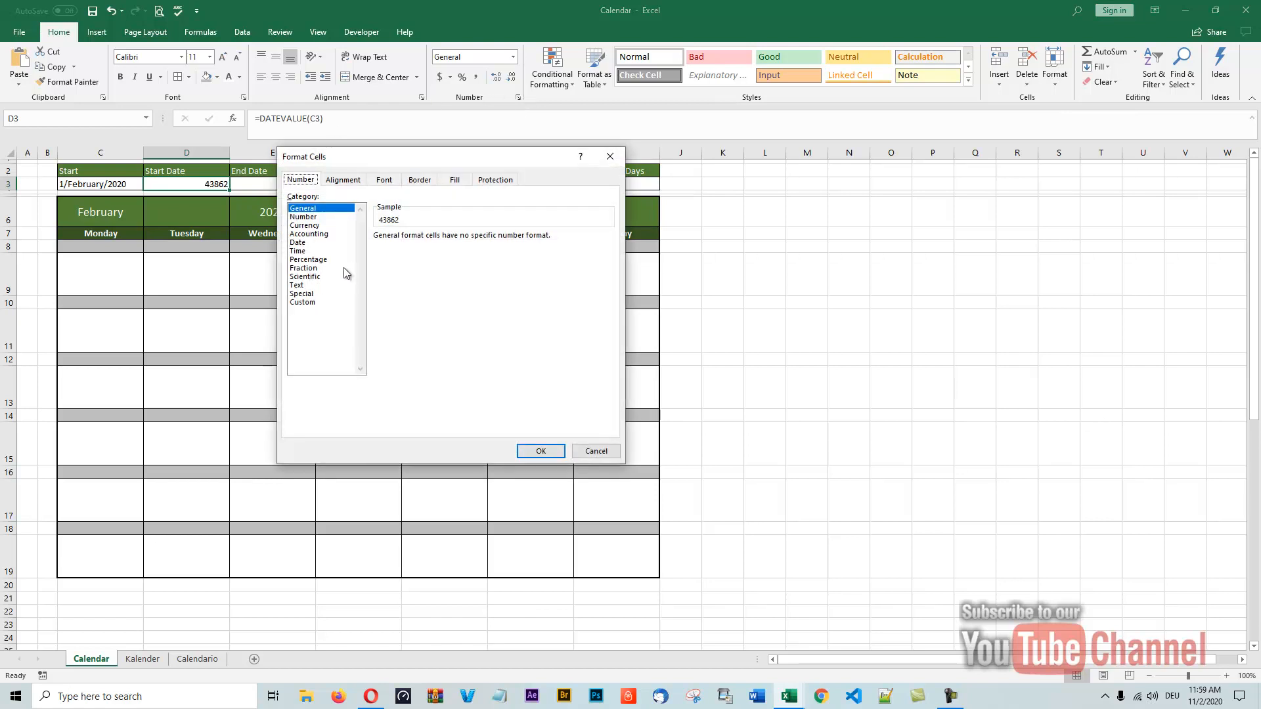
left_click(297, 243)
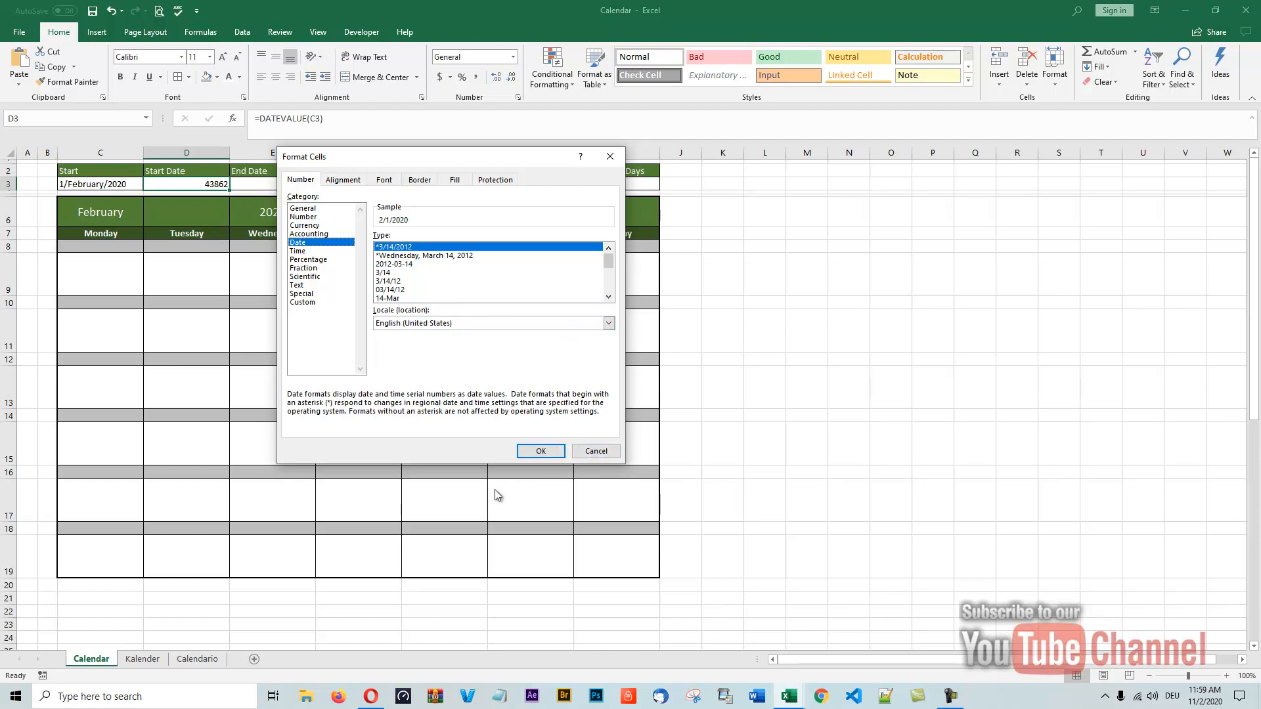
left_click(540, 451)
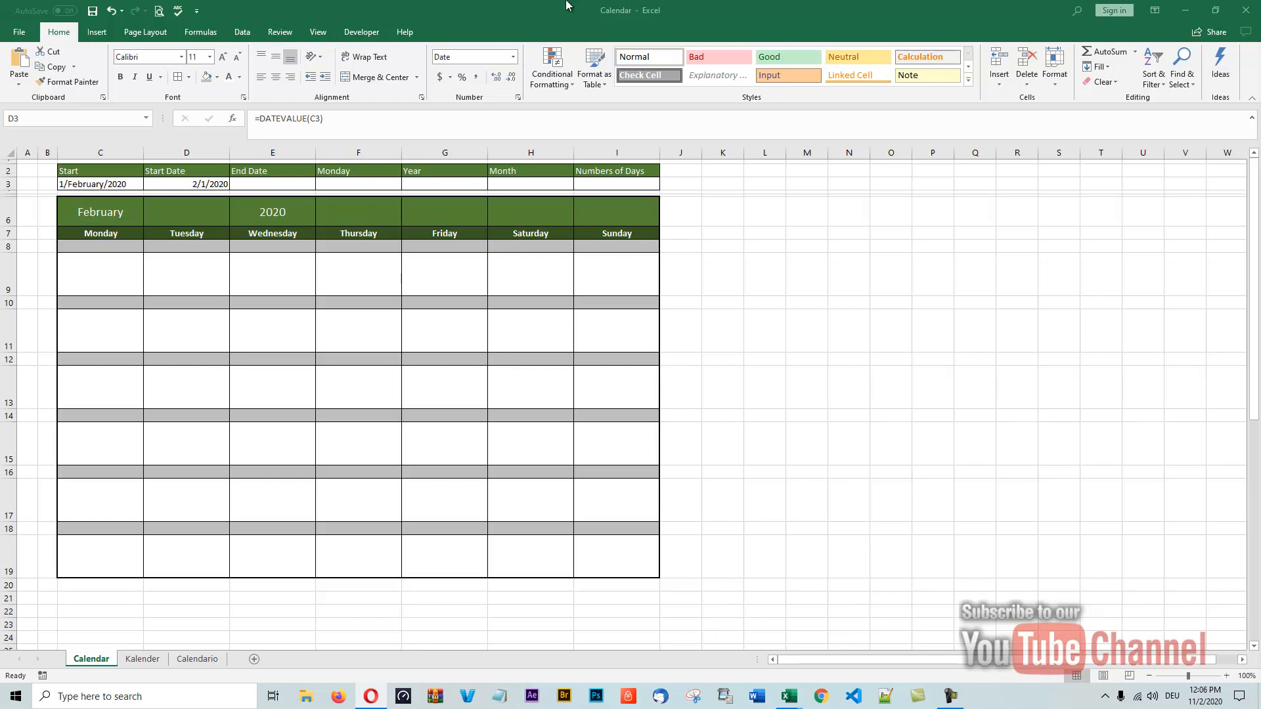
Enter the formula =(D3+I3)-1 in cell E3 under End Date
left_click(274, 187)
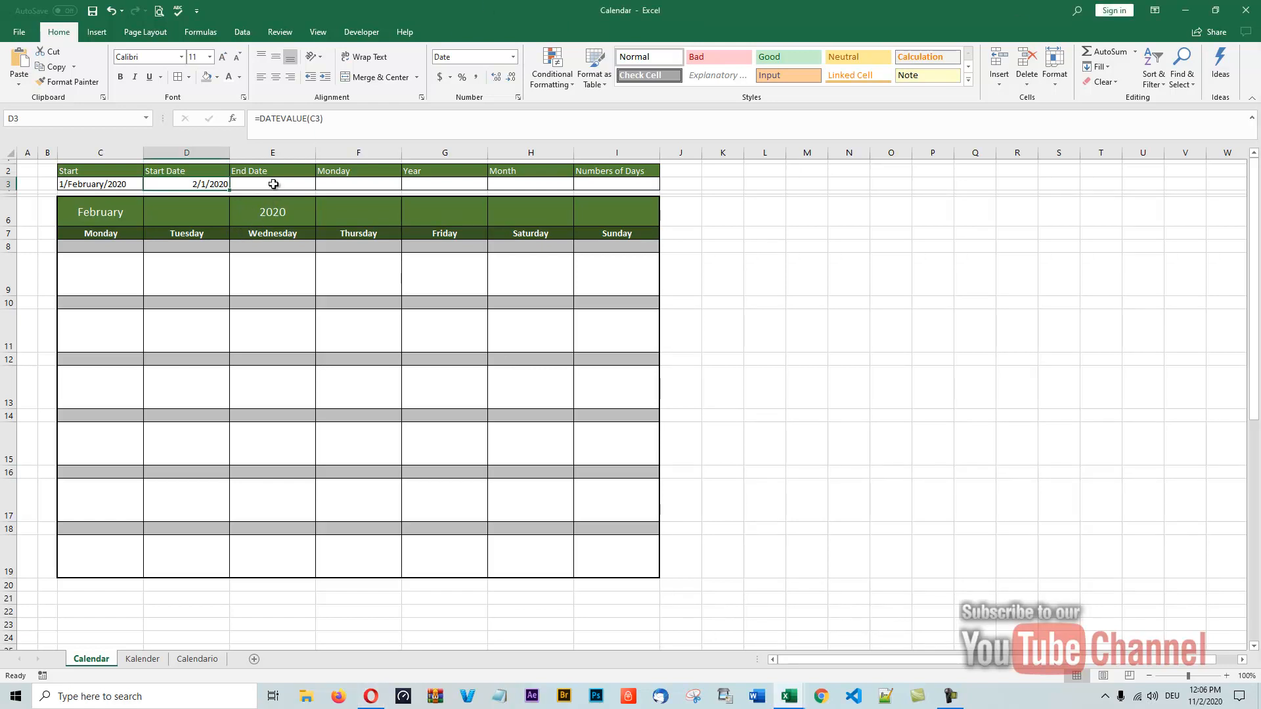
left_click(274, 184)
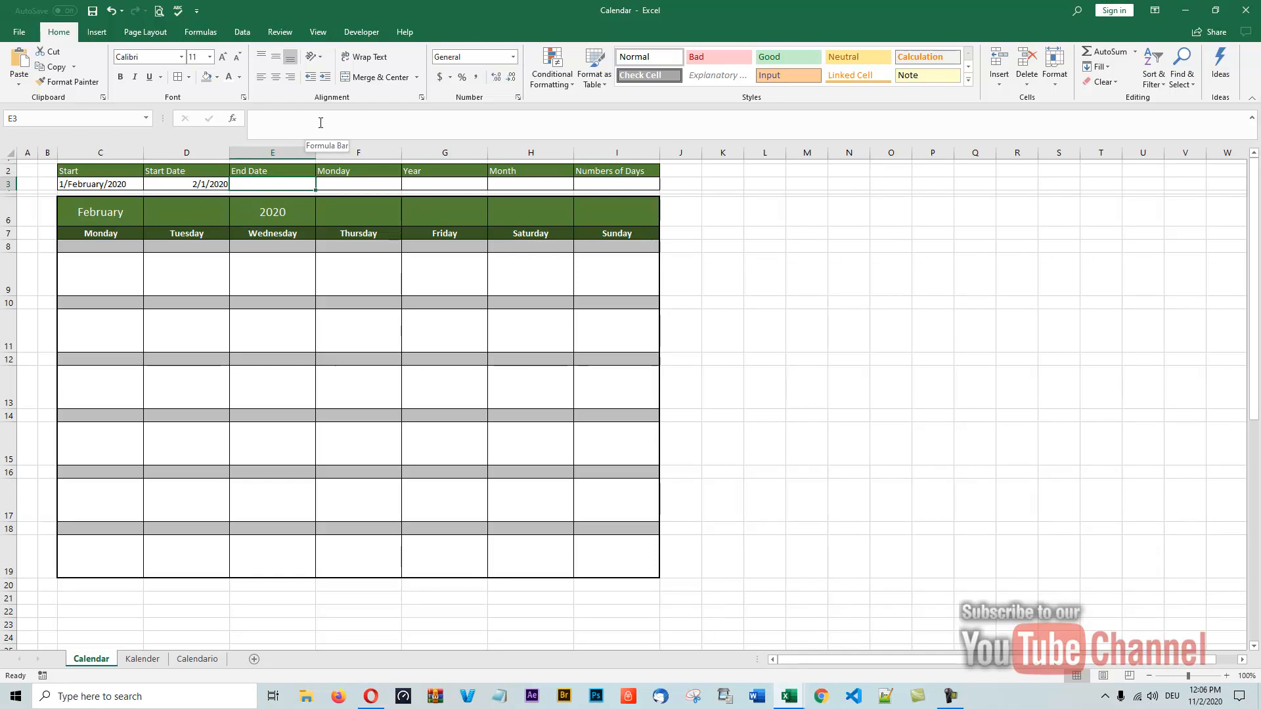
left_click(283, 126)
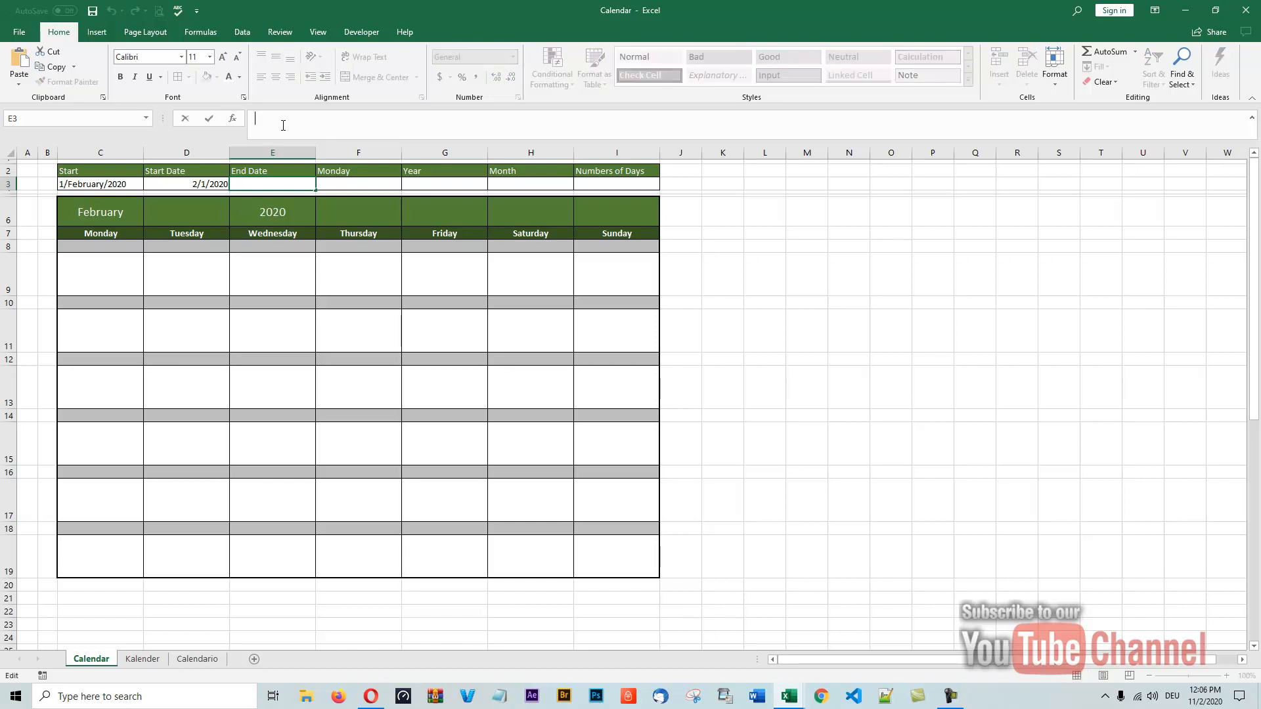
type("=")
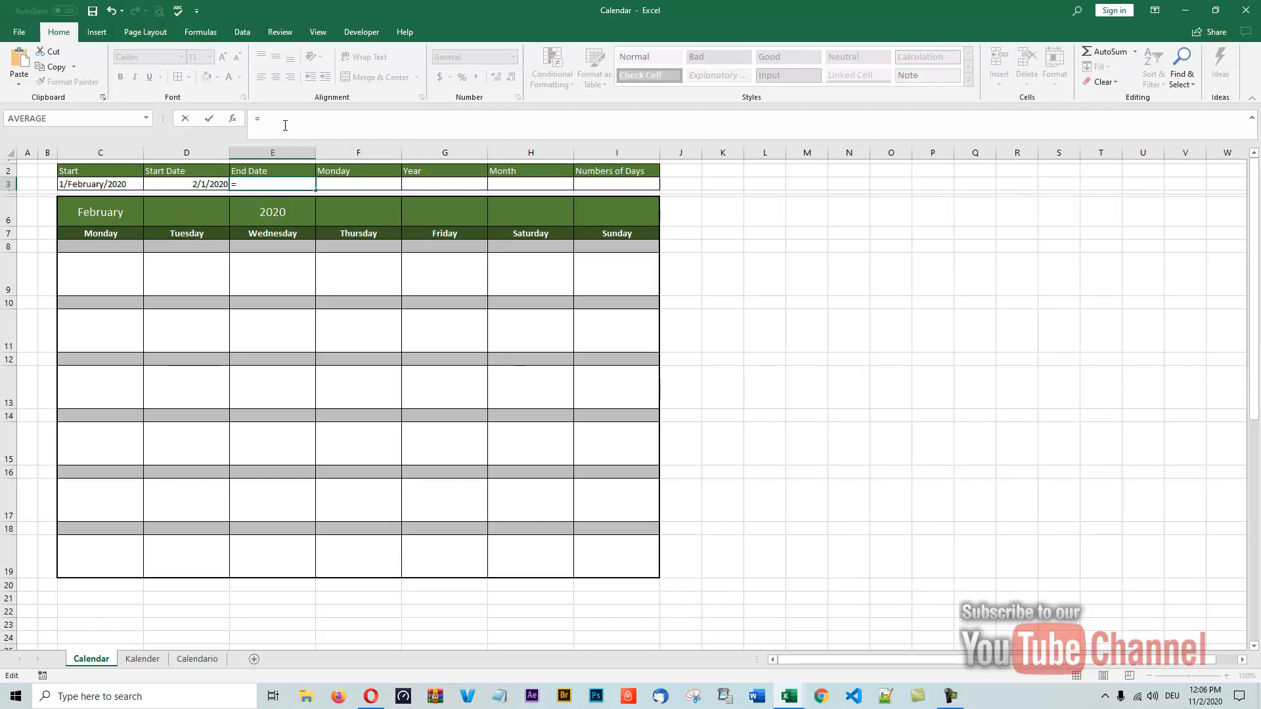
type("D3")
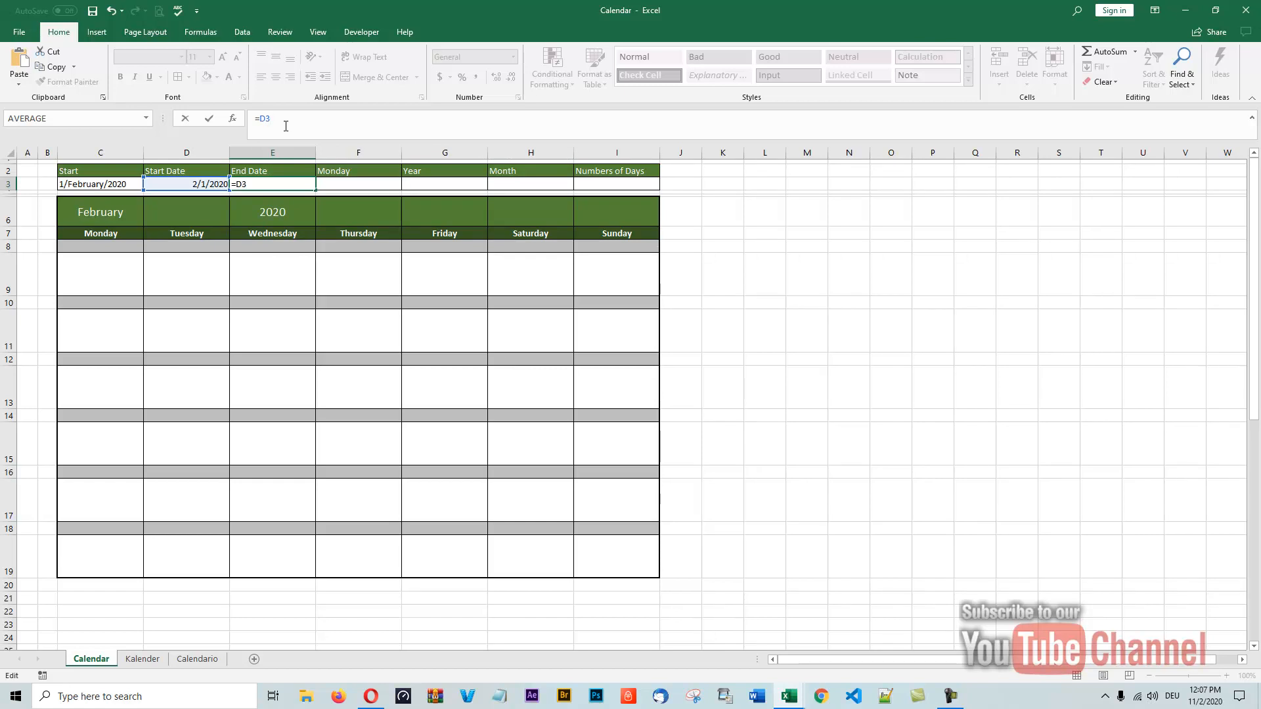
key("BackSpace")
key("BackSpace")
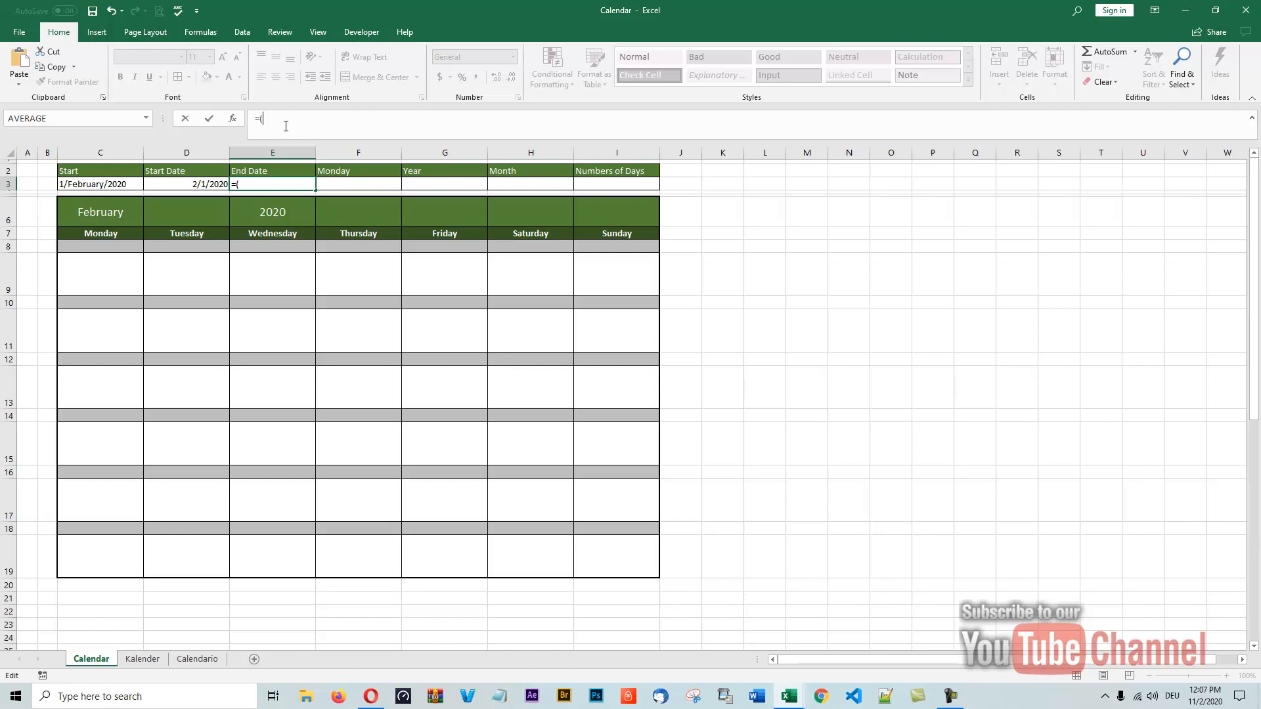
type("D3")
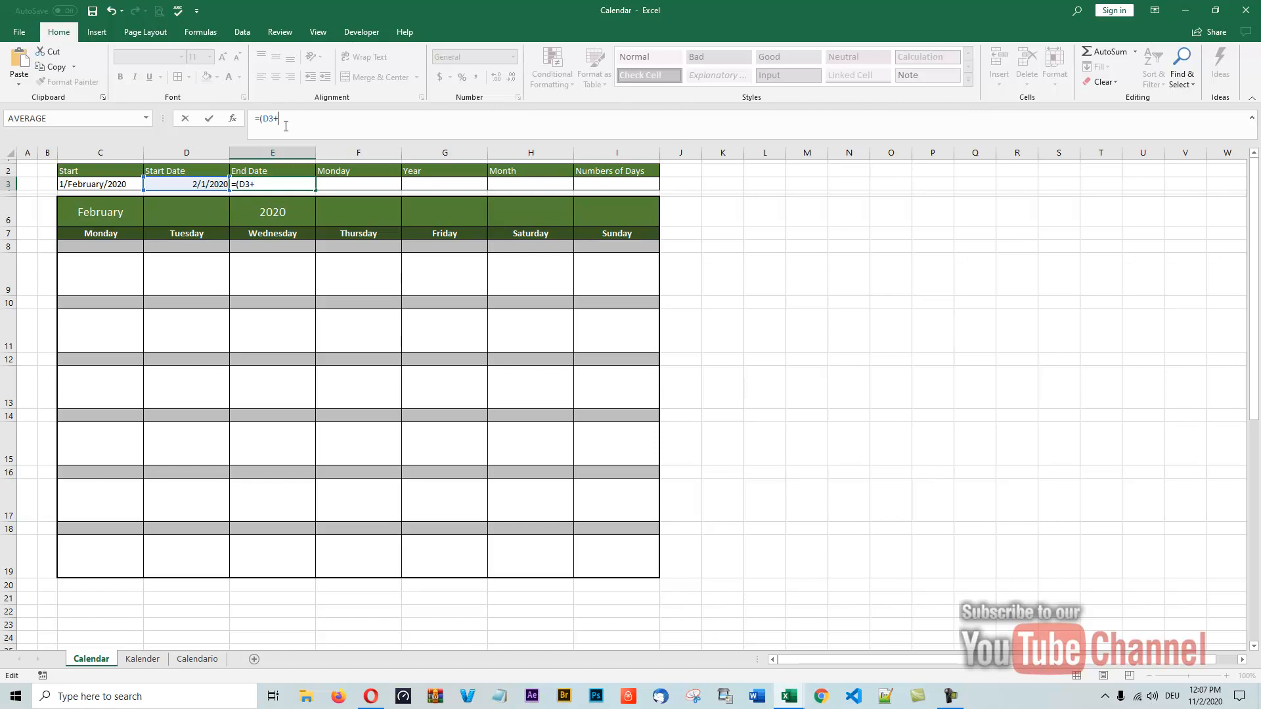
type("+I")
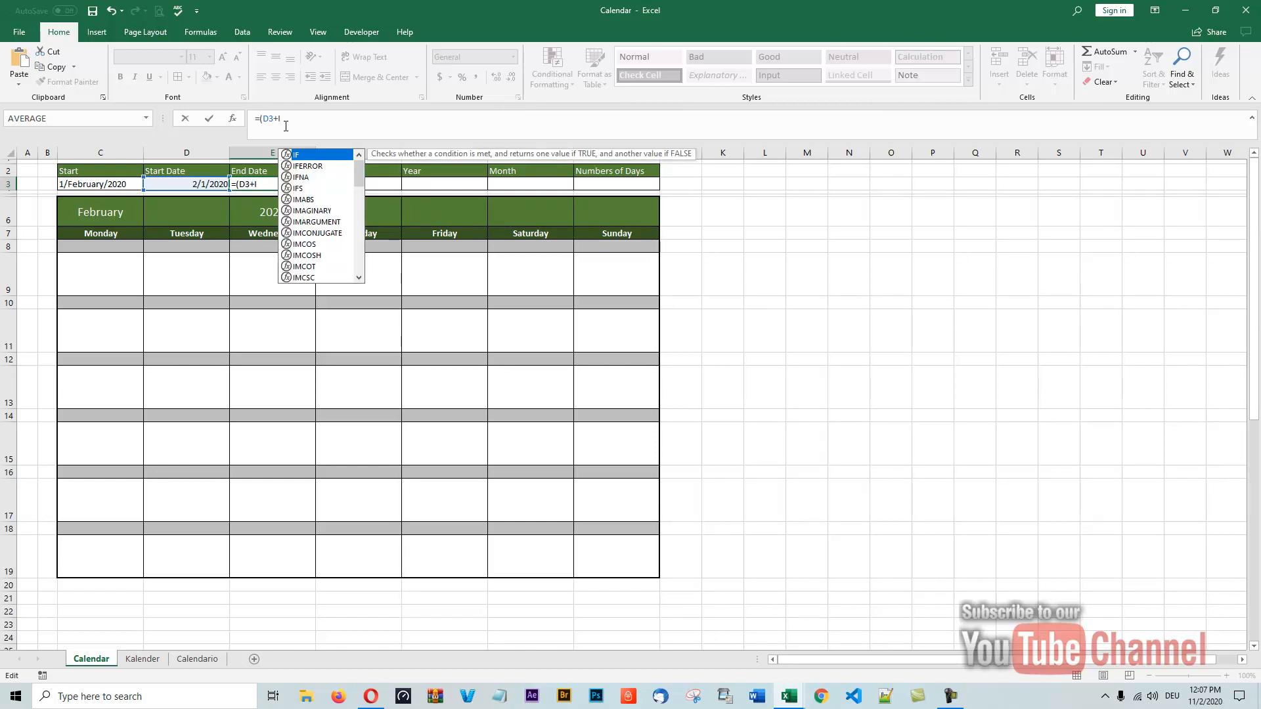
type("3")
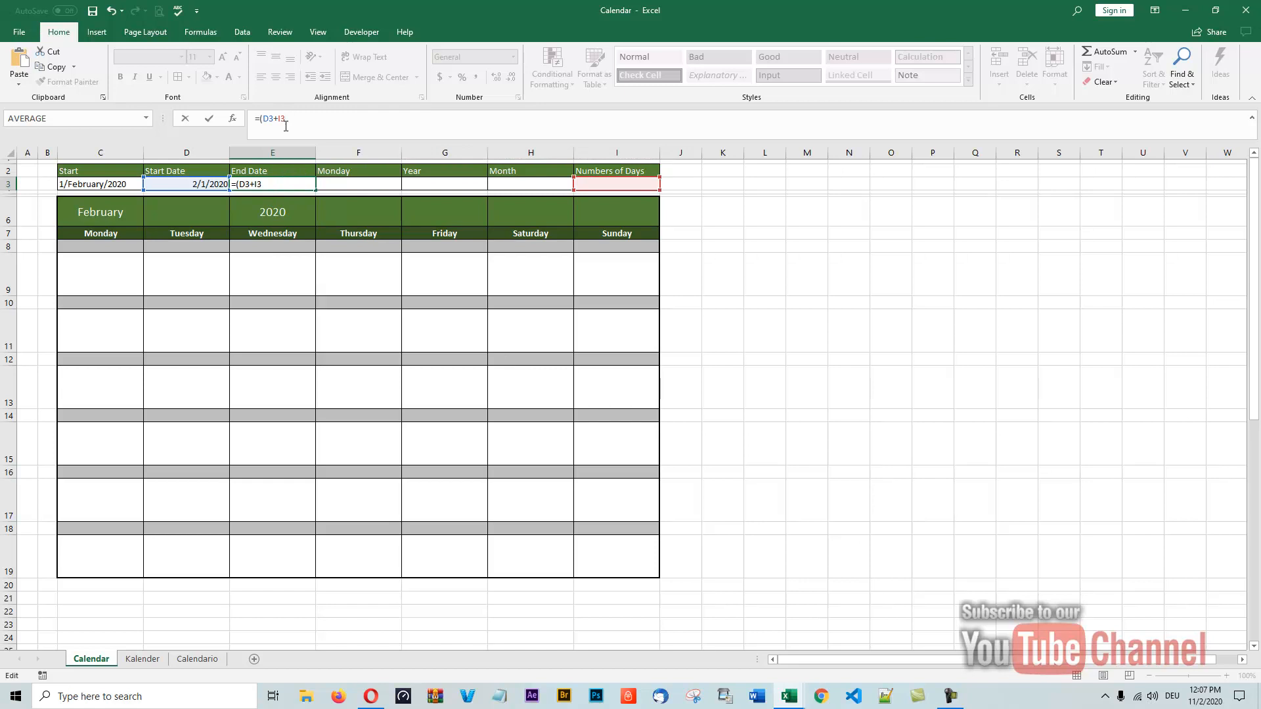
type(")-1")
key("Return")
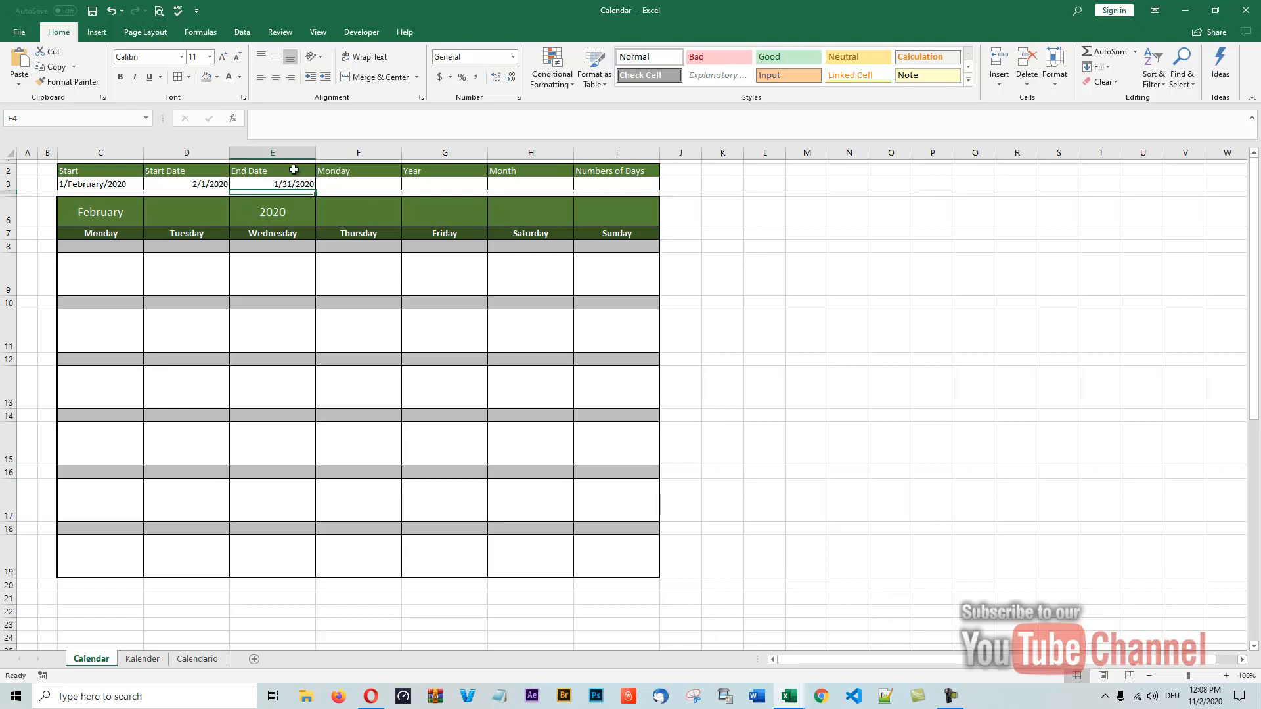
Begin a DATE formula in cell F3 under Monday, with E6 as the year and a MATCH lookup of C6 for the month
left_click(344, 181)
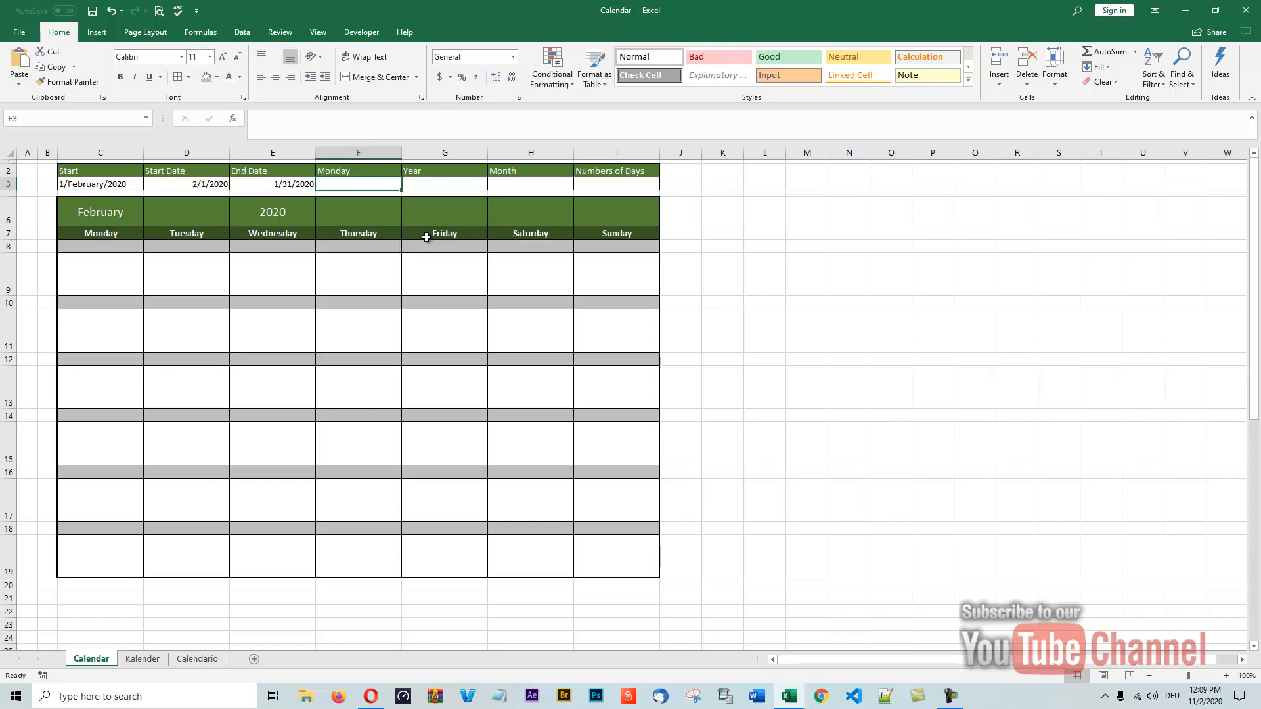
left_click(255, 117)
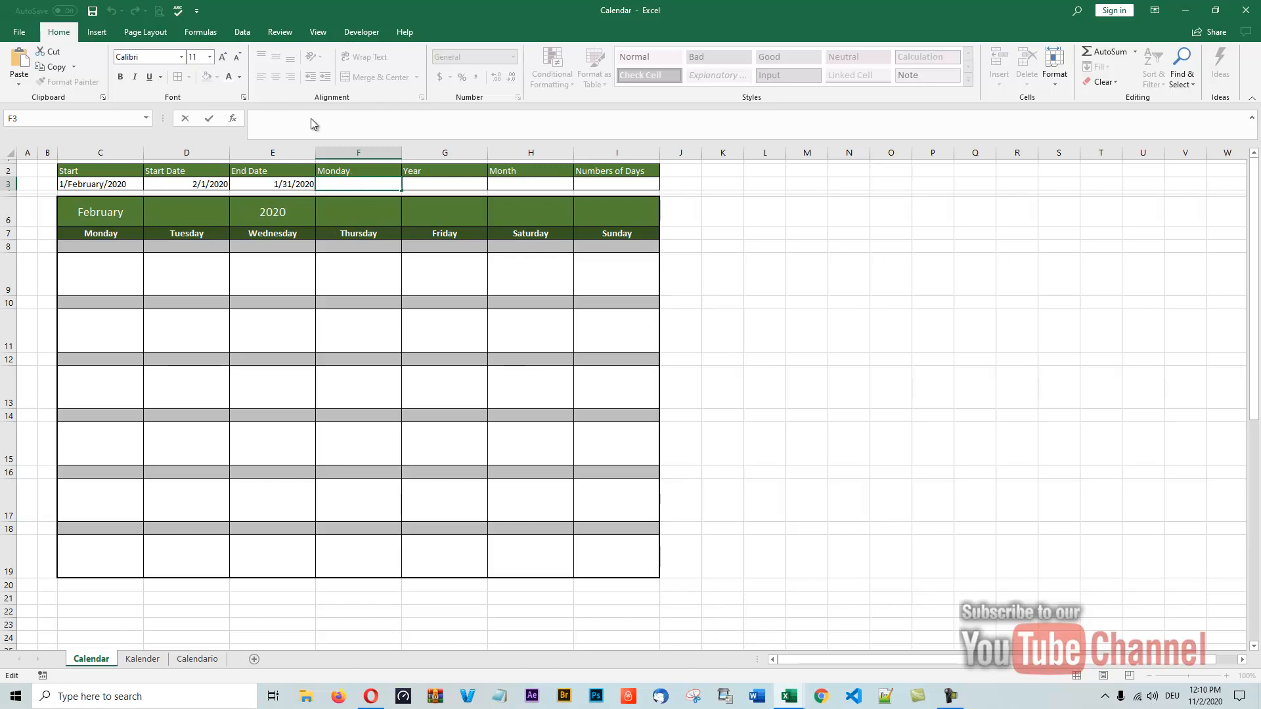
left_click(424, 118)
type("=")
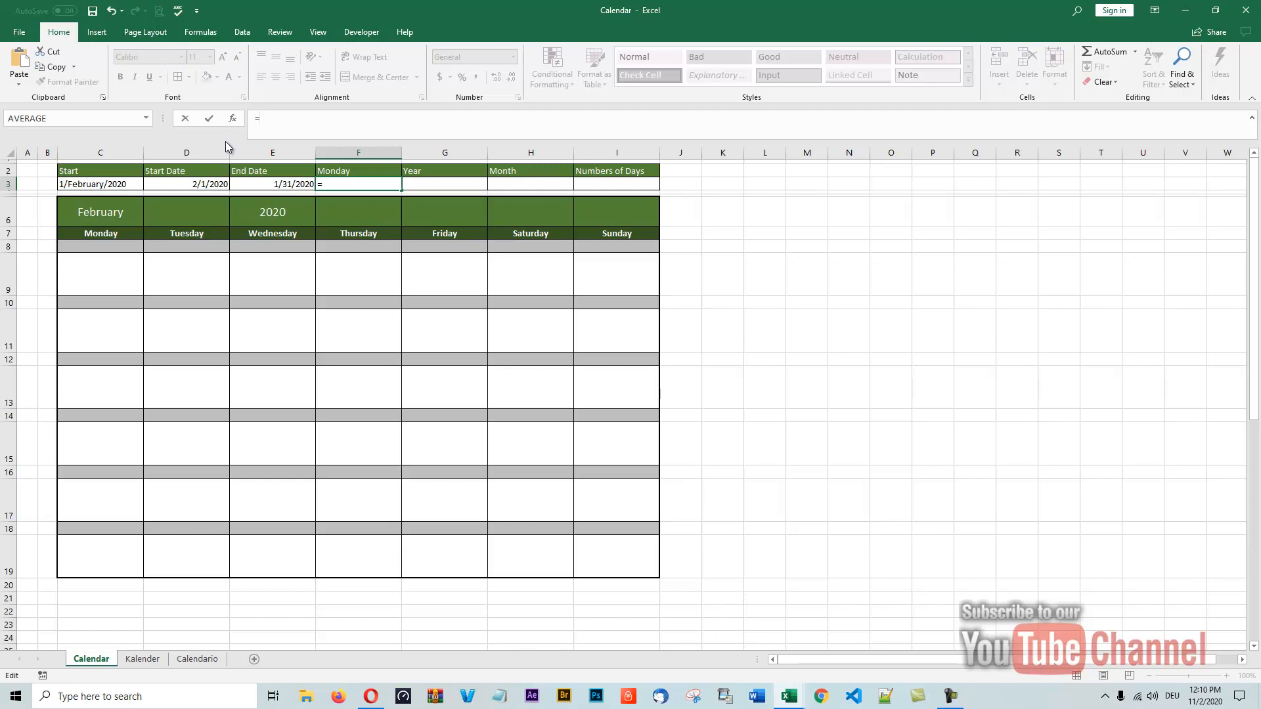
type("DAT")
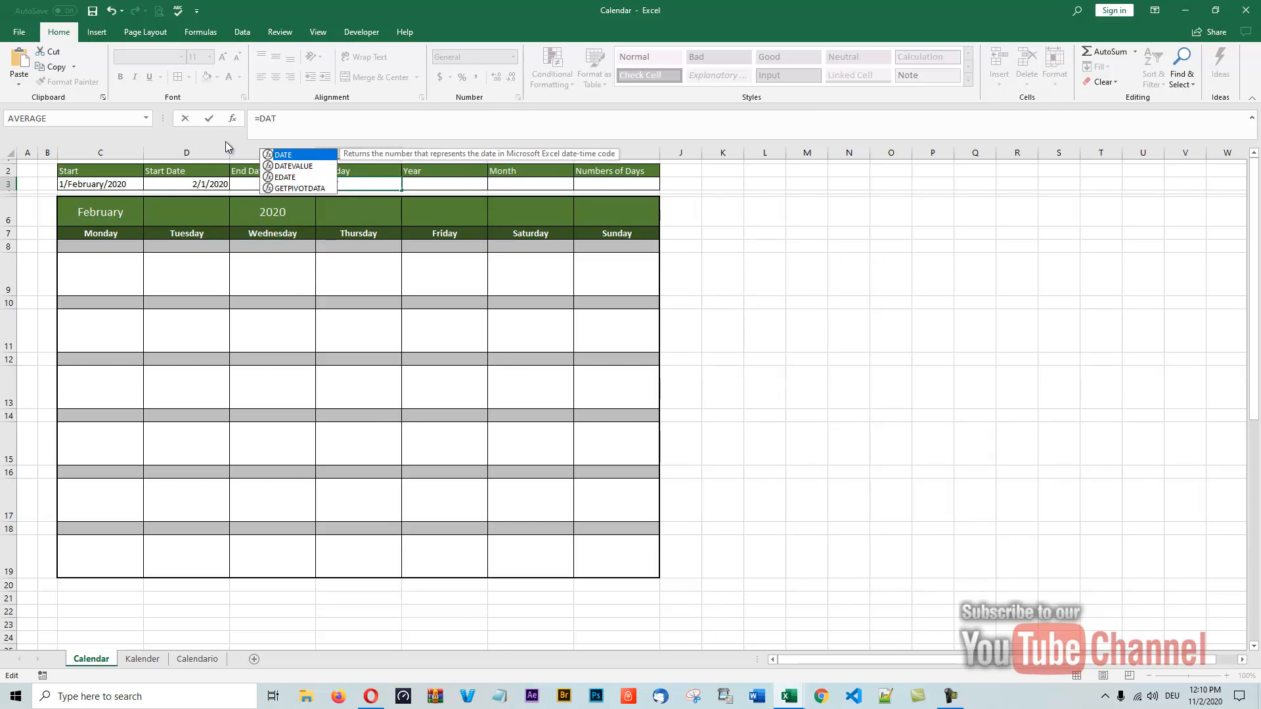
type("E")
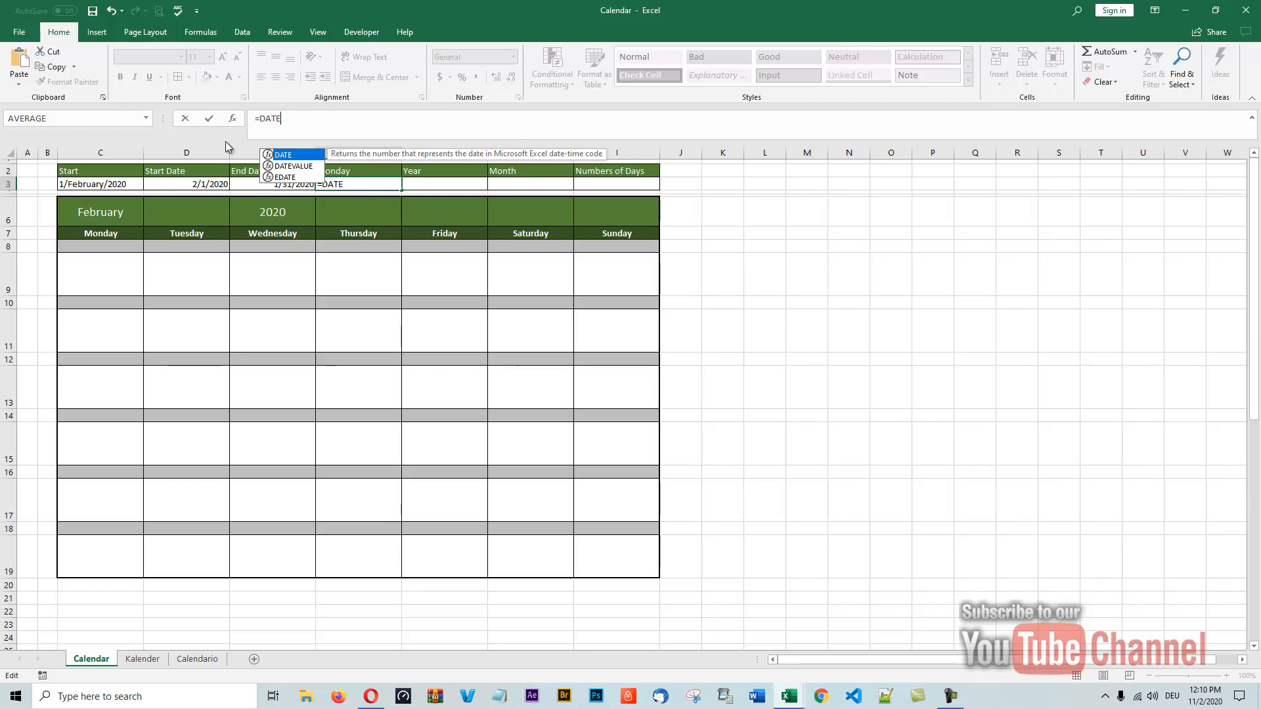
type("(")
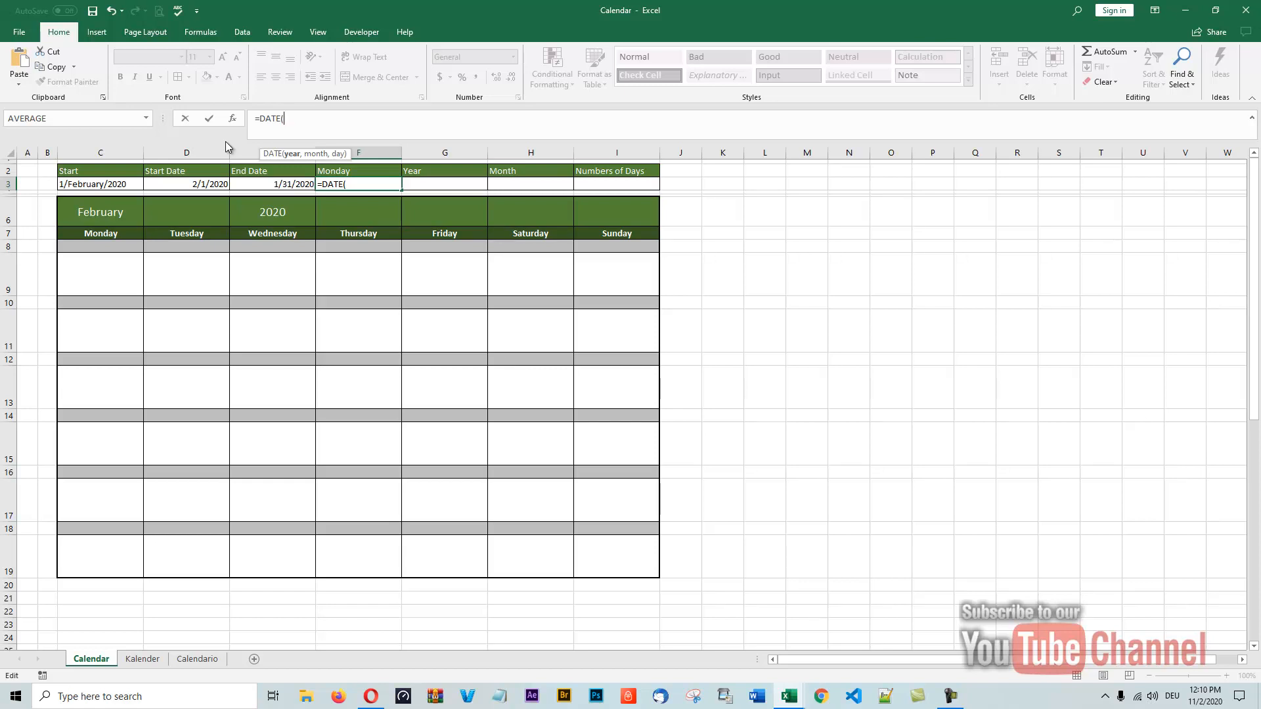
type("E6")
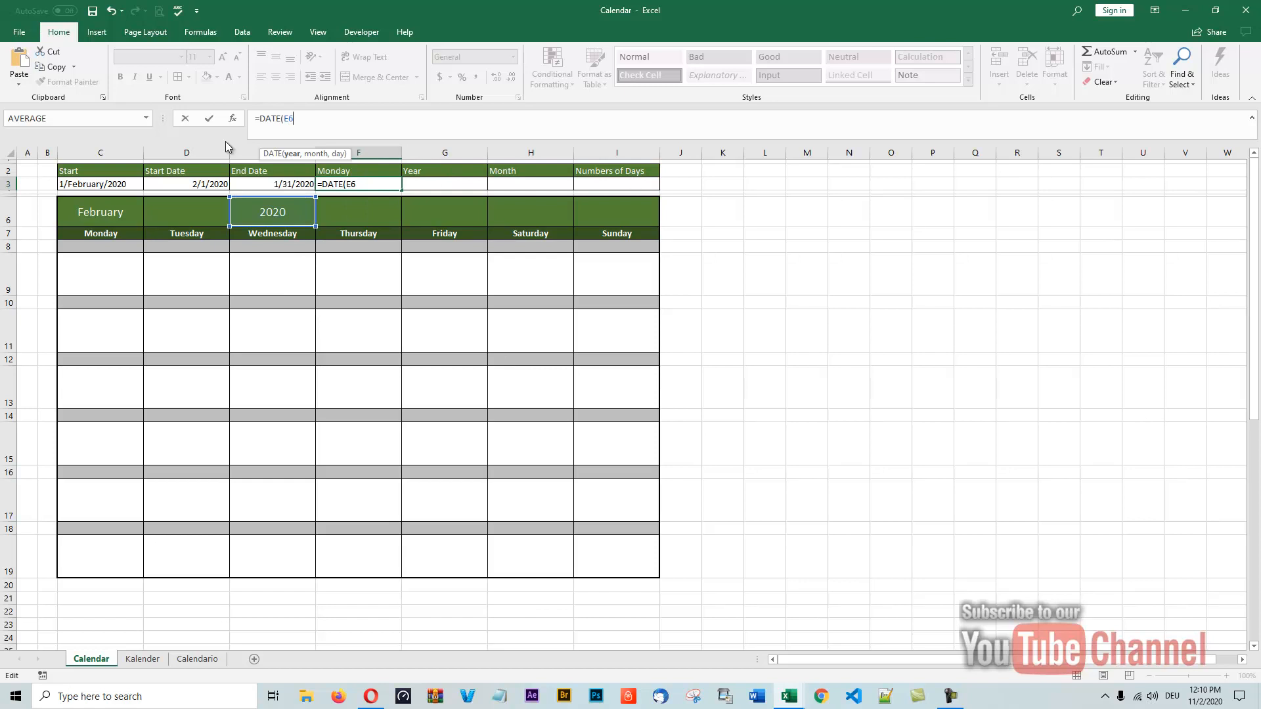
type(",")
type("M")
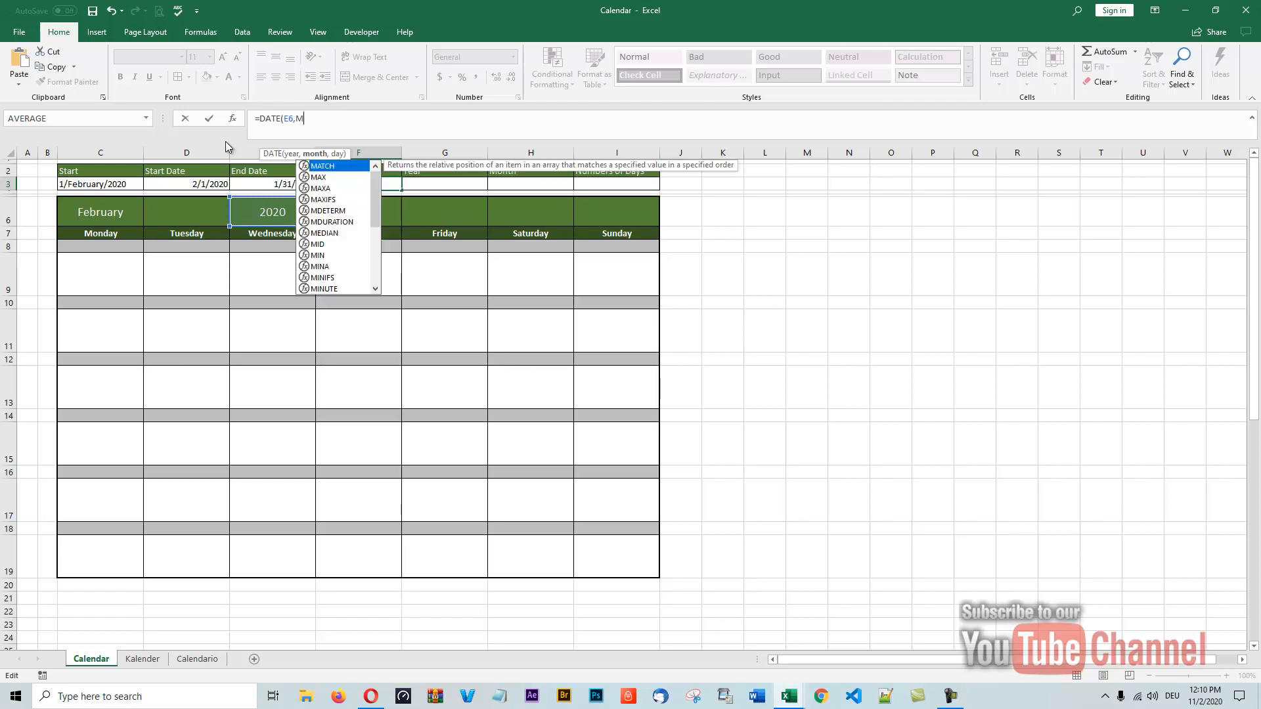
type("ATCH")
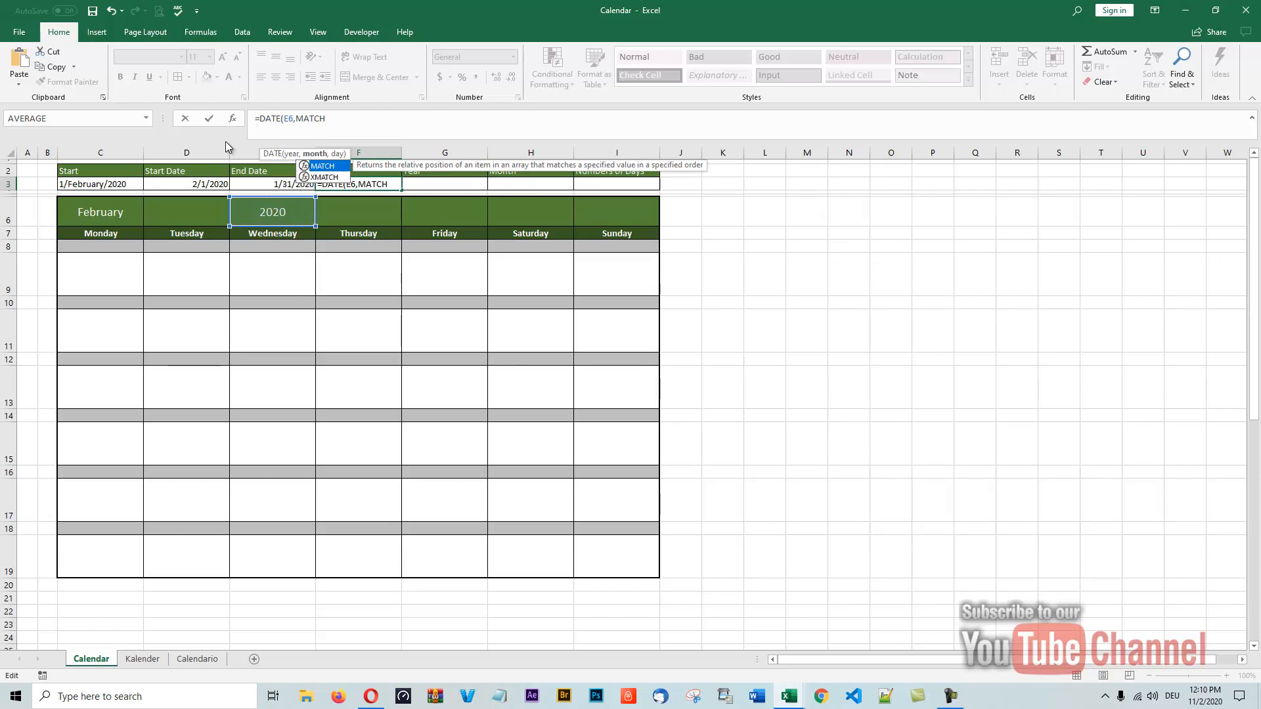
type("(")
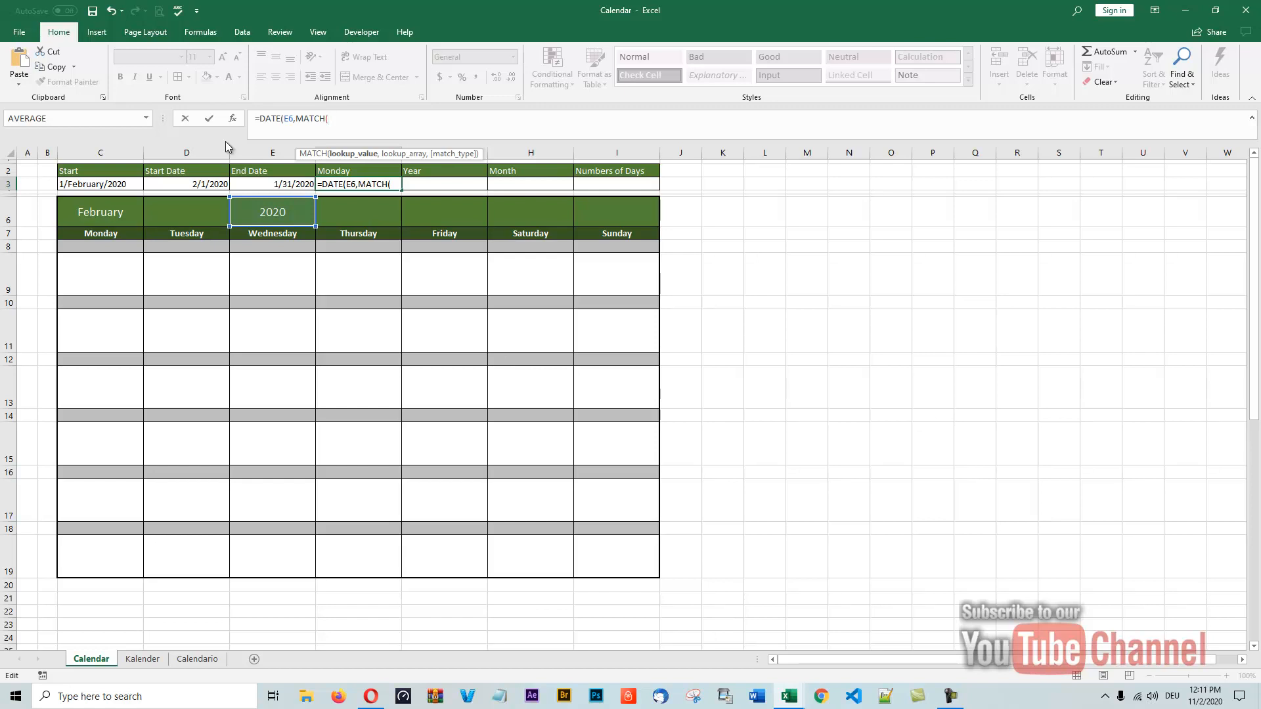
type("C")
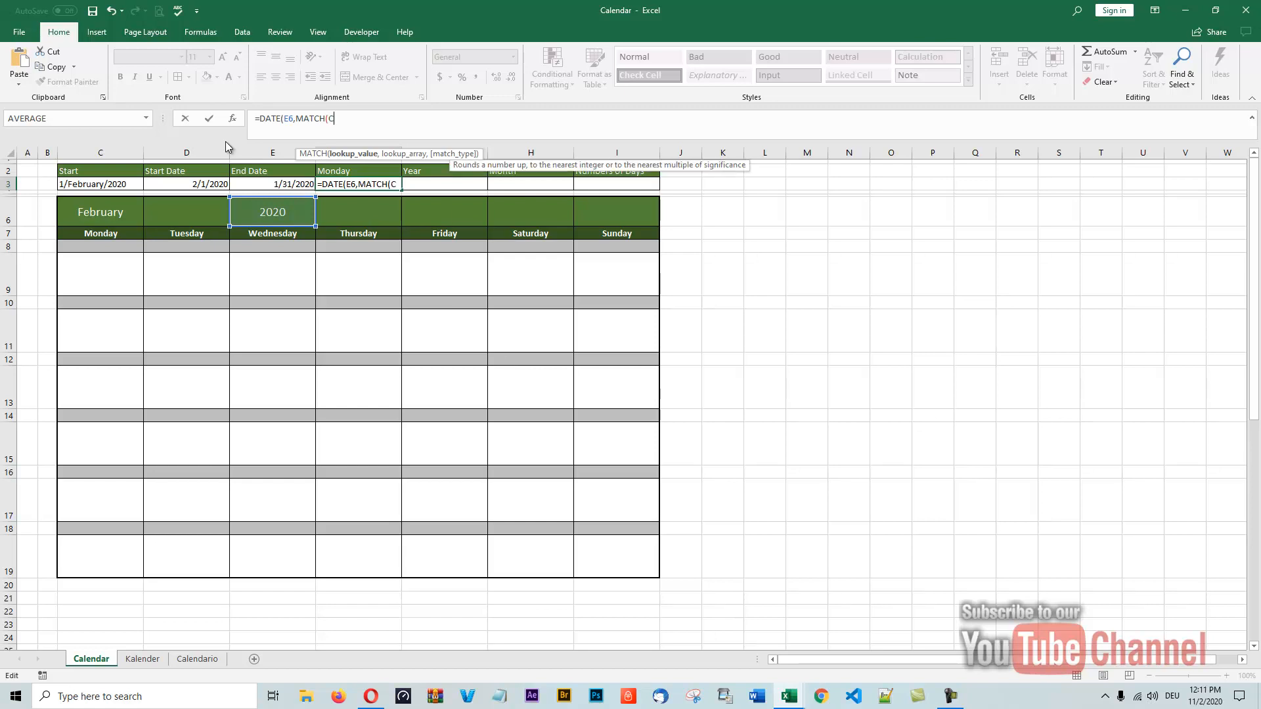
type("6")
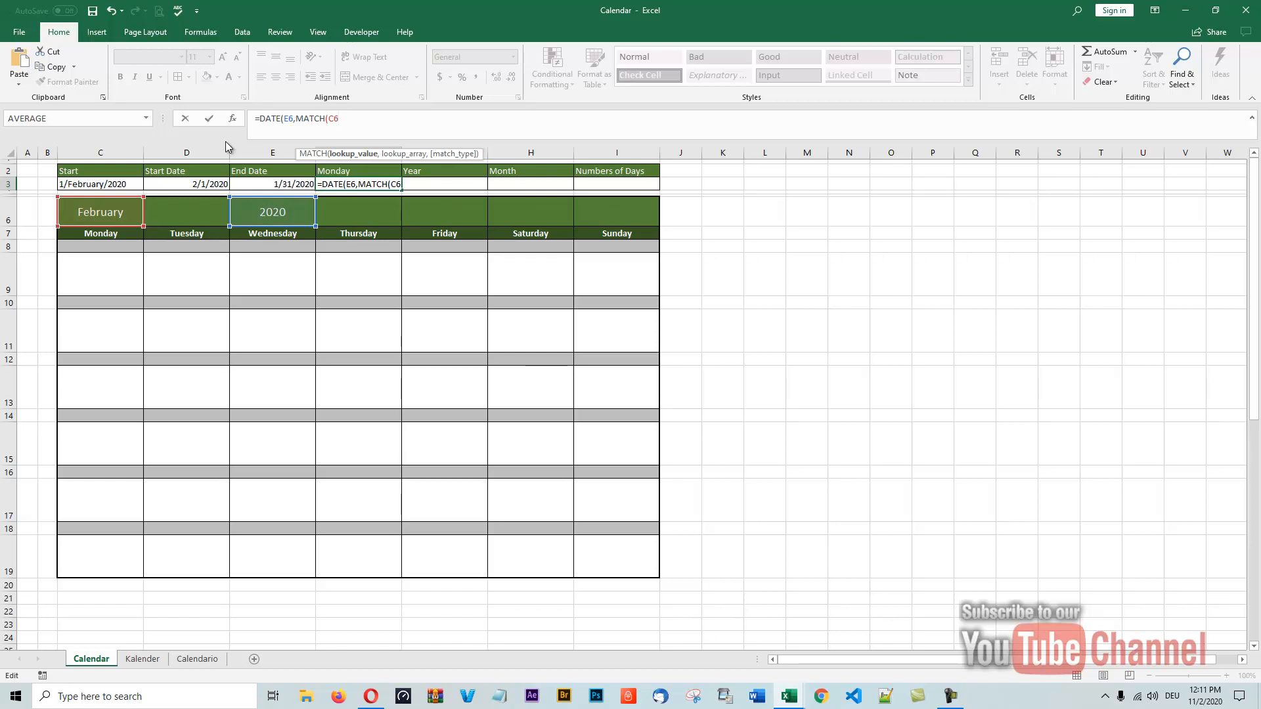
type(",")
type("M")
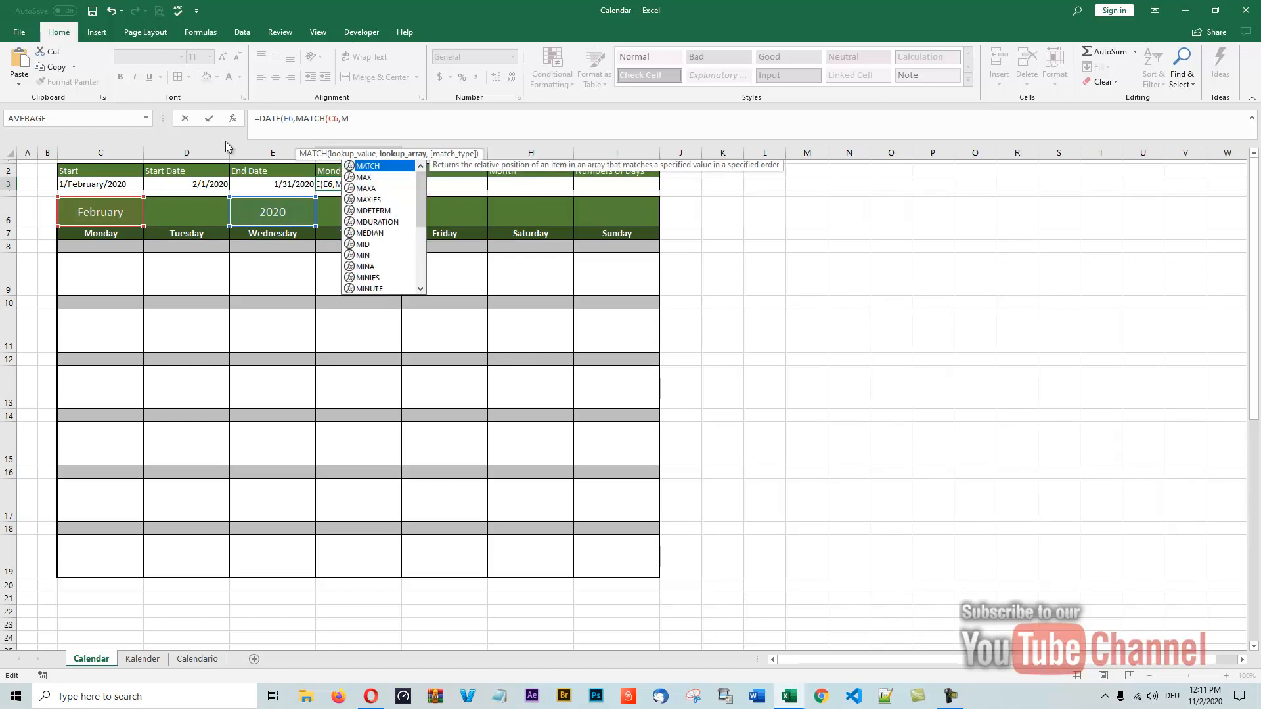
Complete the DATE function in F3 with MATCH(C6,Months,0) as the month and 1 as the day
type("onths")
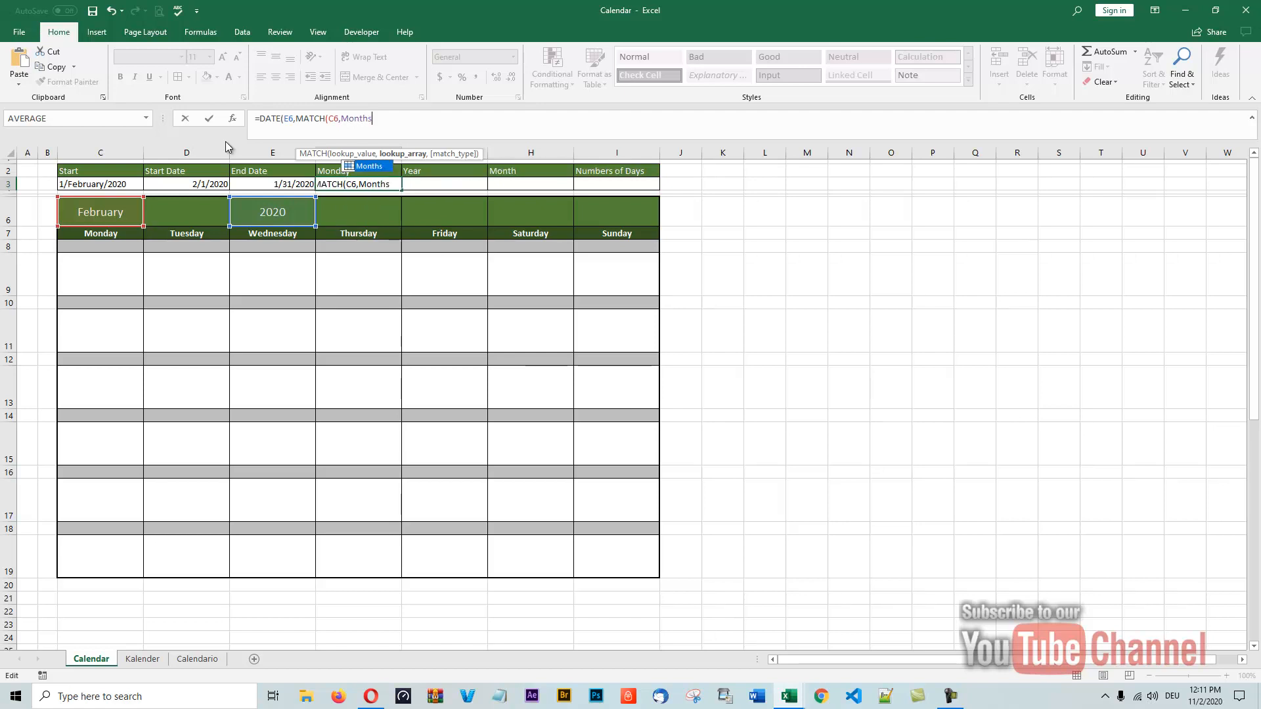
type(",")
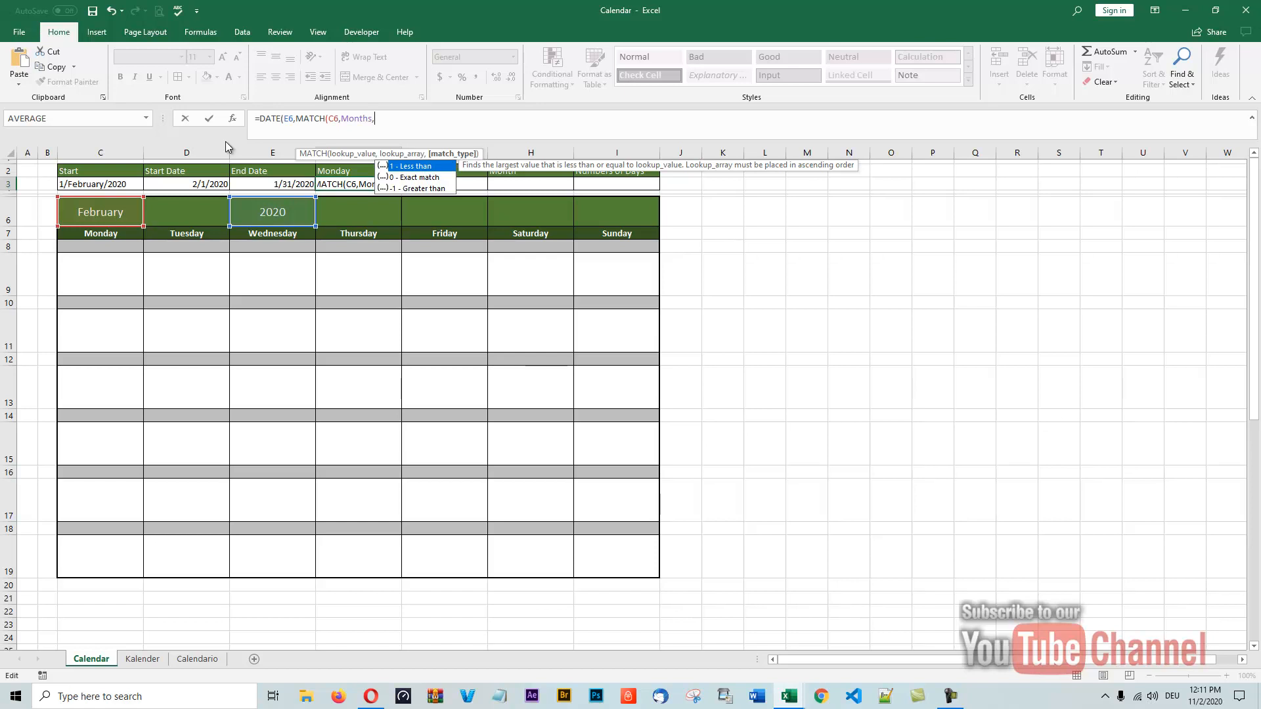
type("0)")
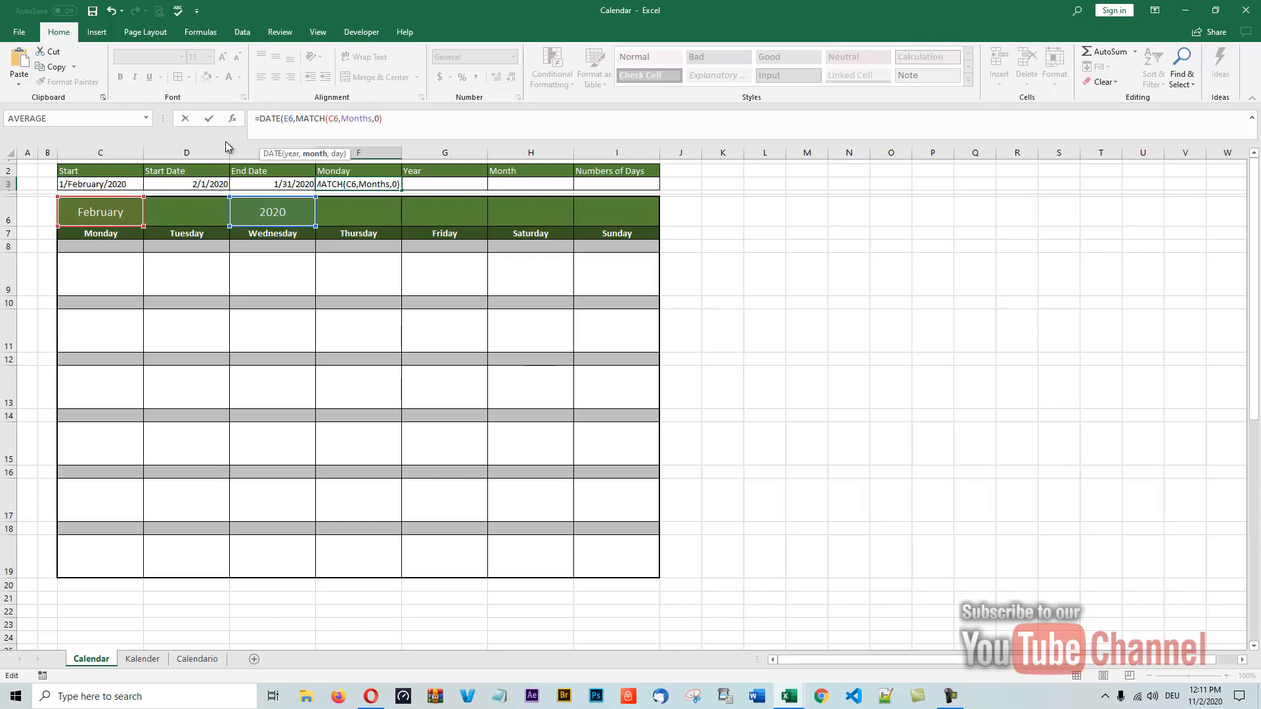
type(",1")
type(")")
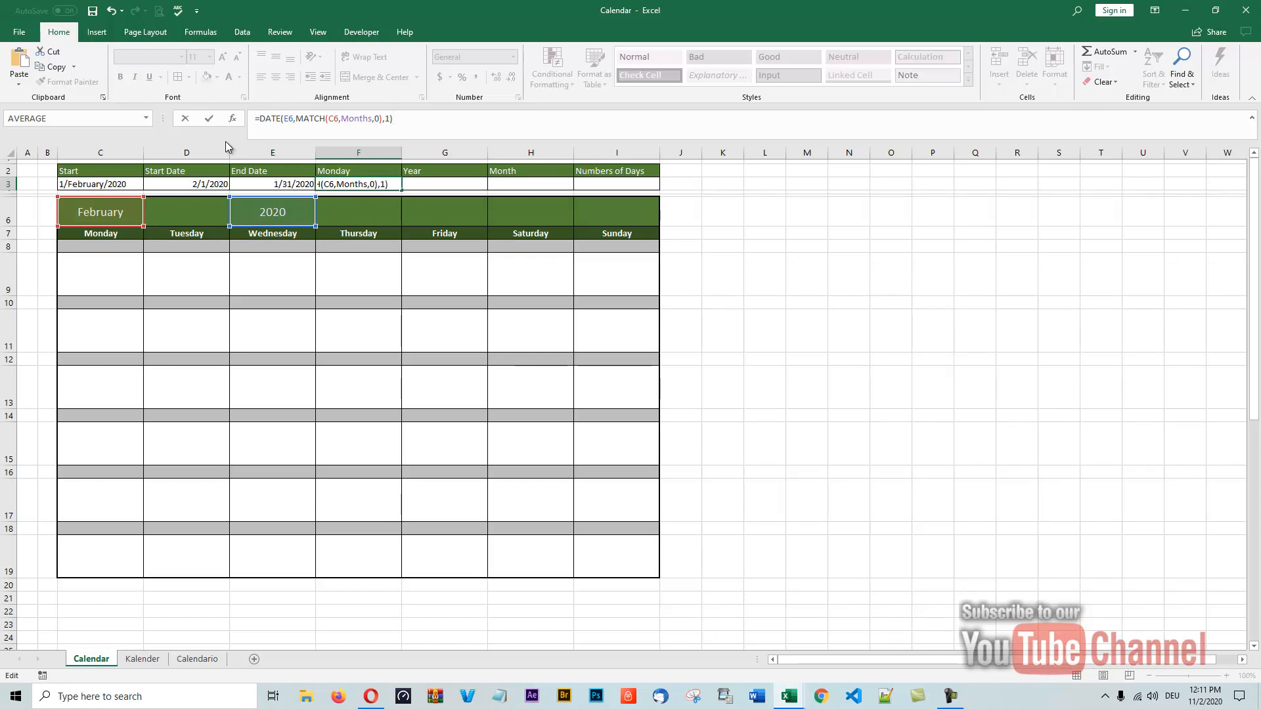
Extend the F3 formula by subtracting a WEEKDAY function with a nested DATE function as its serial number
type("-")
type("WE")
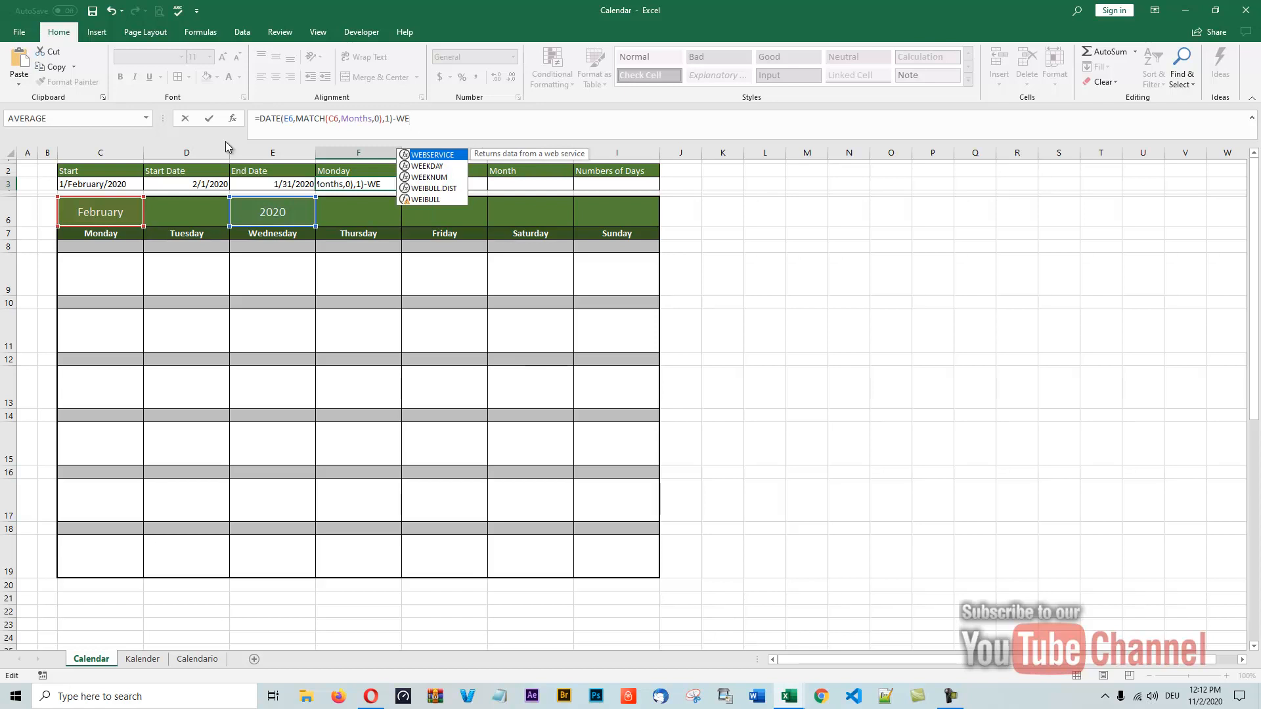
left_click(427, 167)
double_click(427, 169)
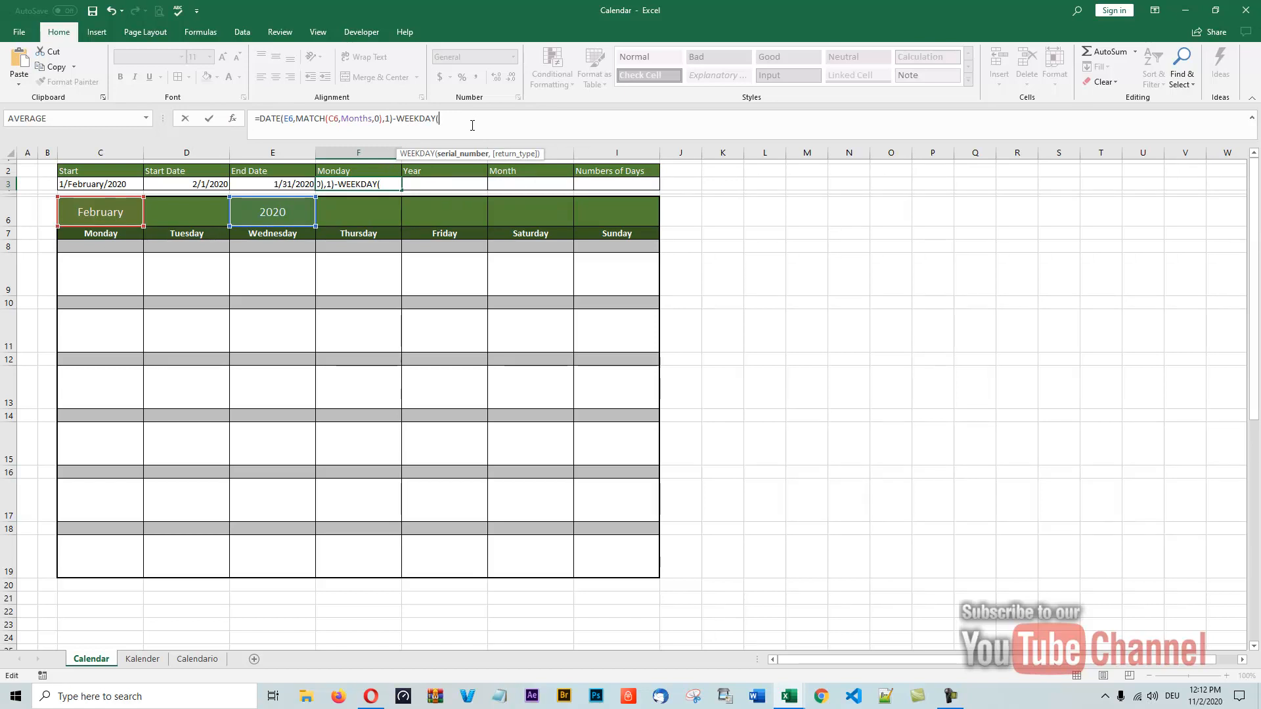
type("(")
key("BackSpace")
type("DATE")
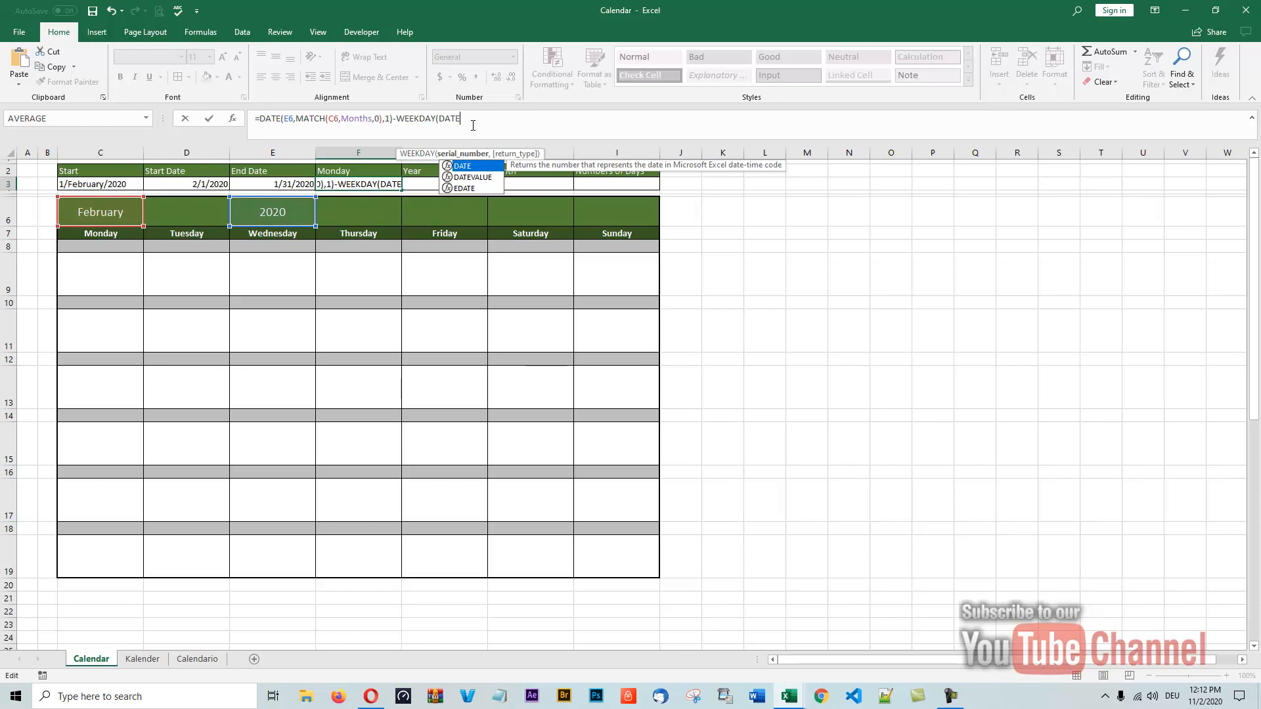
type("(")
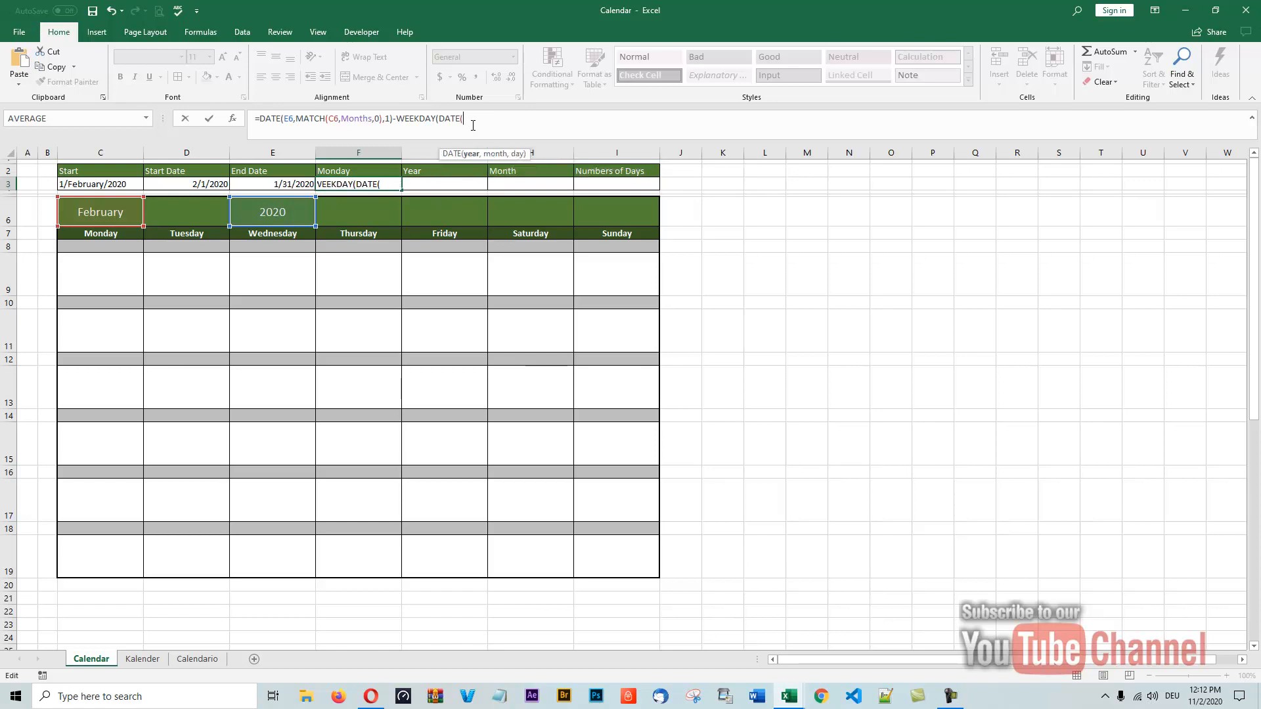
Fill in the nested DATE function in F3 with year E6, month MATCH(C6,Months,0) and day 1
type("E")
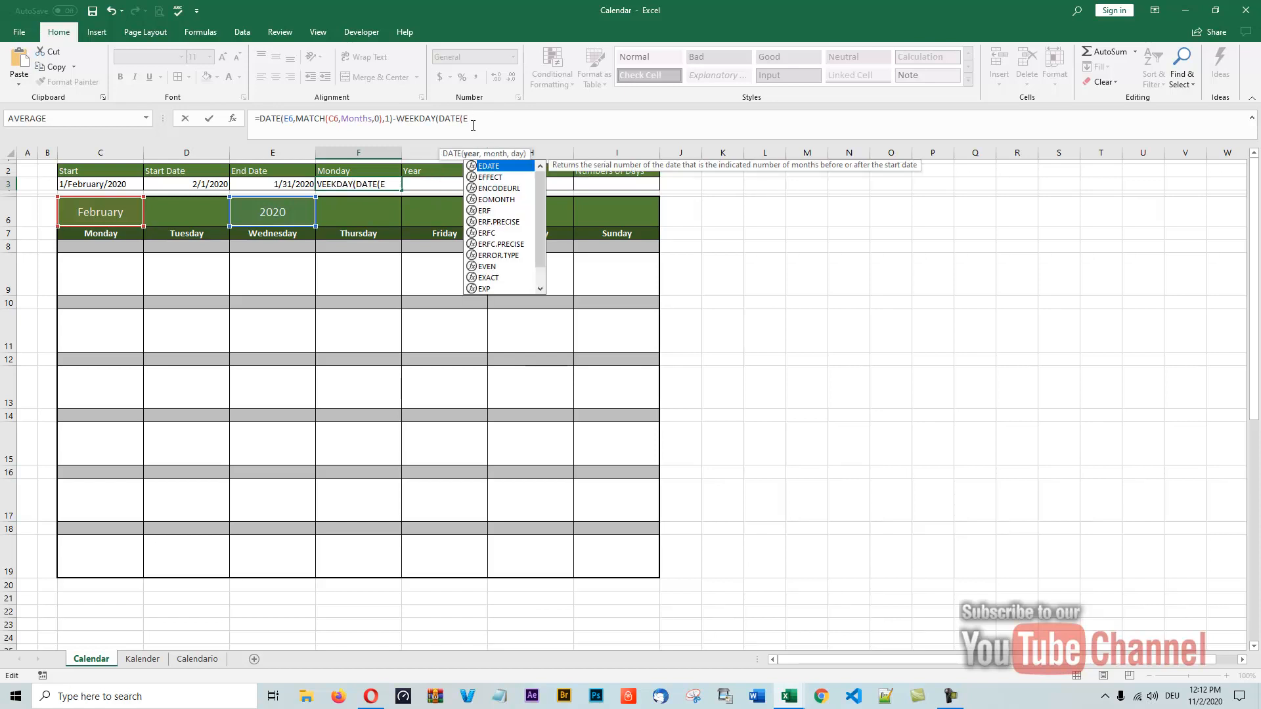
type("6")
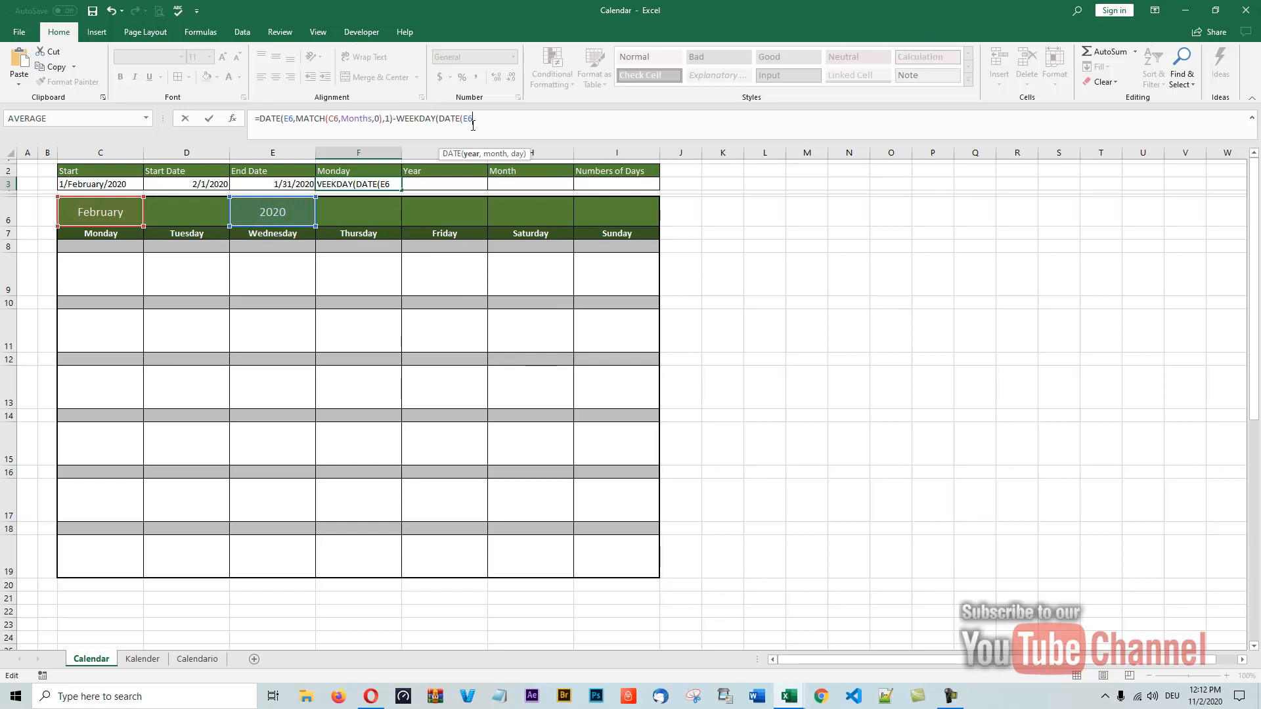
type(",MAT")
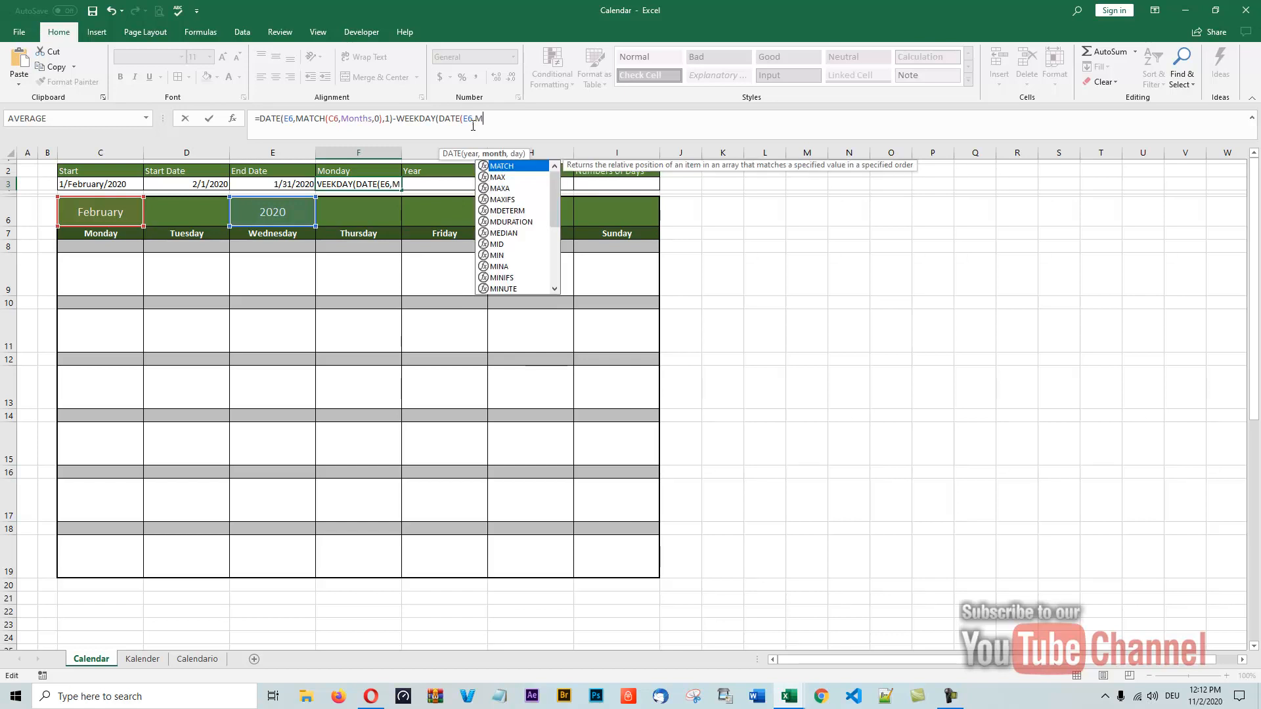
type("CH")
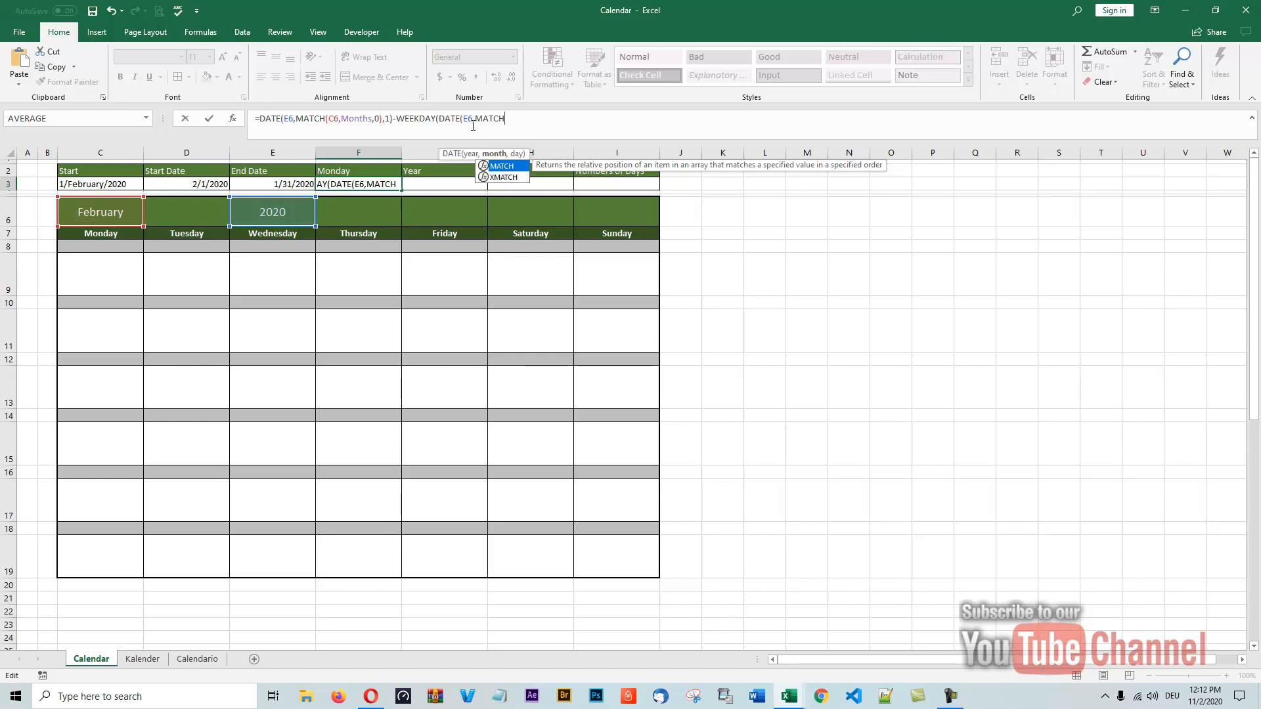
type("(")
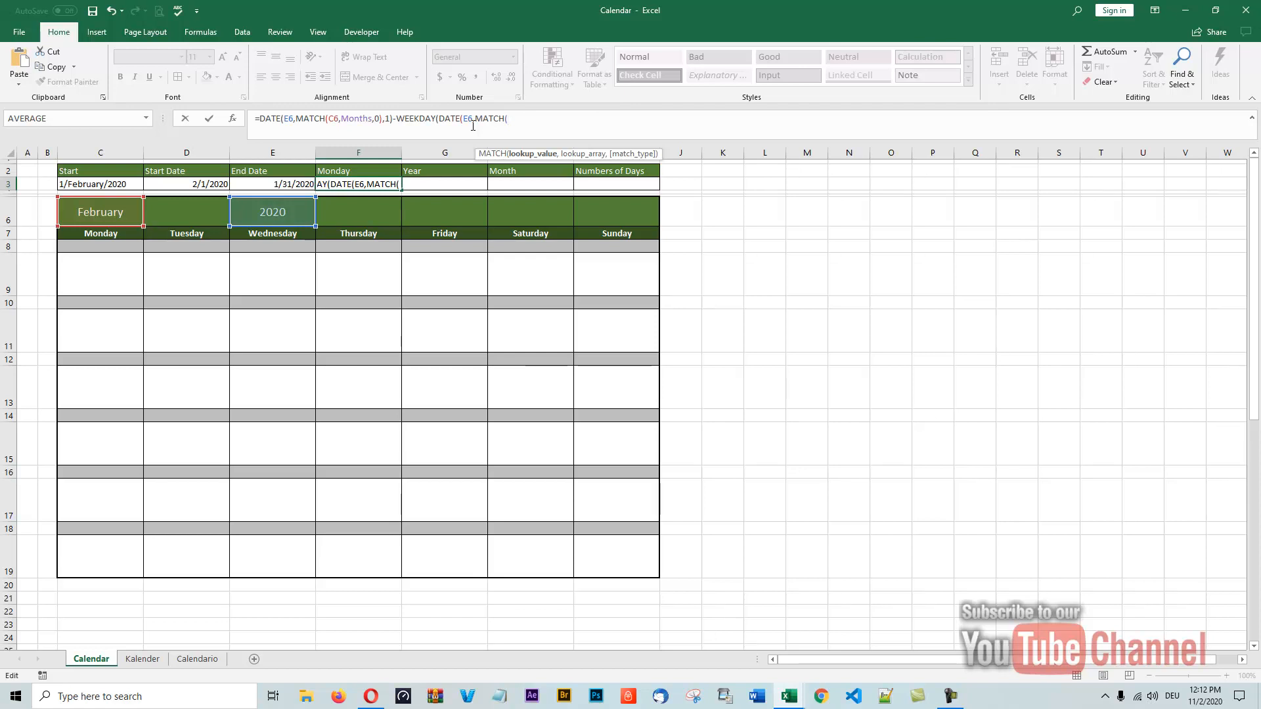
type("C")
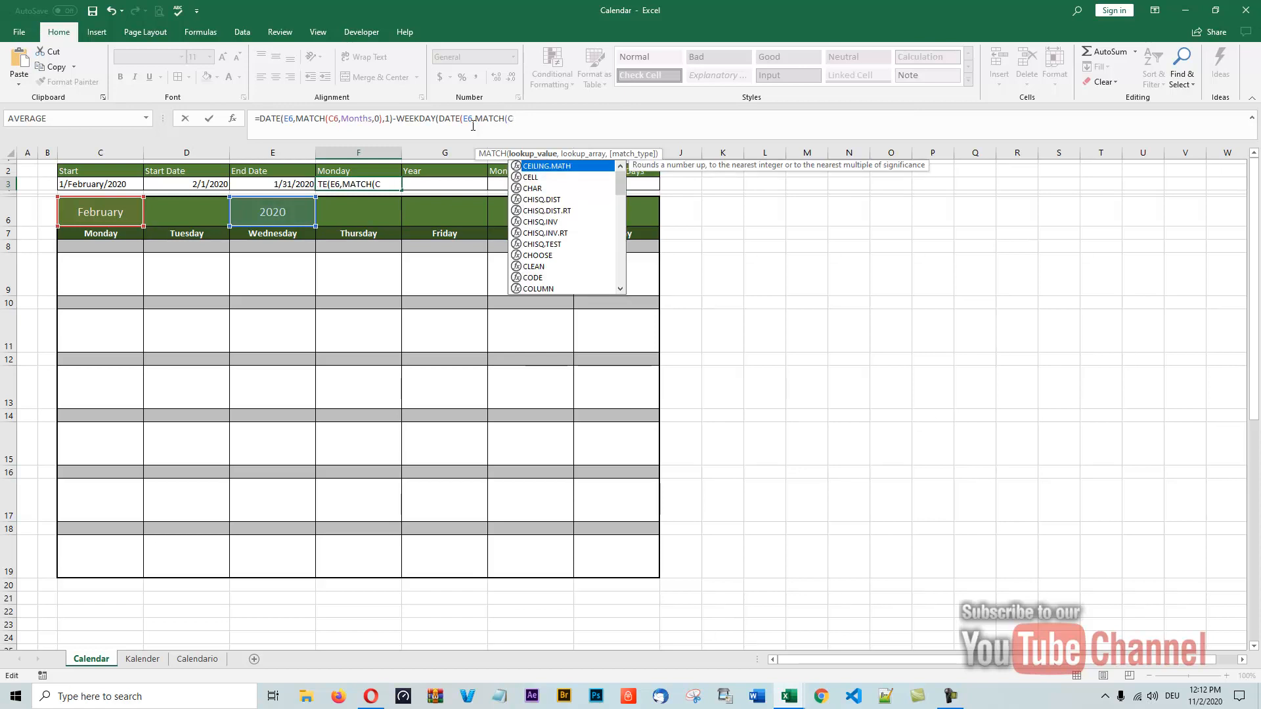
type("6,")
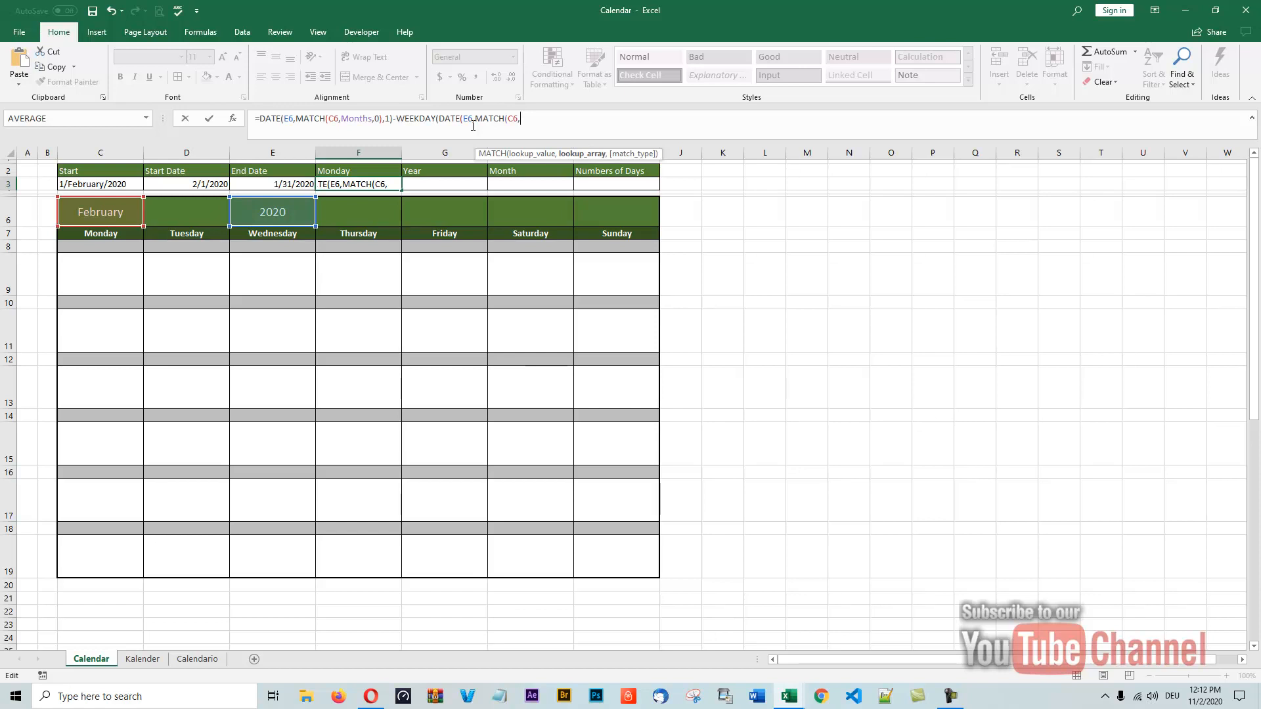
type("Month")
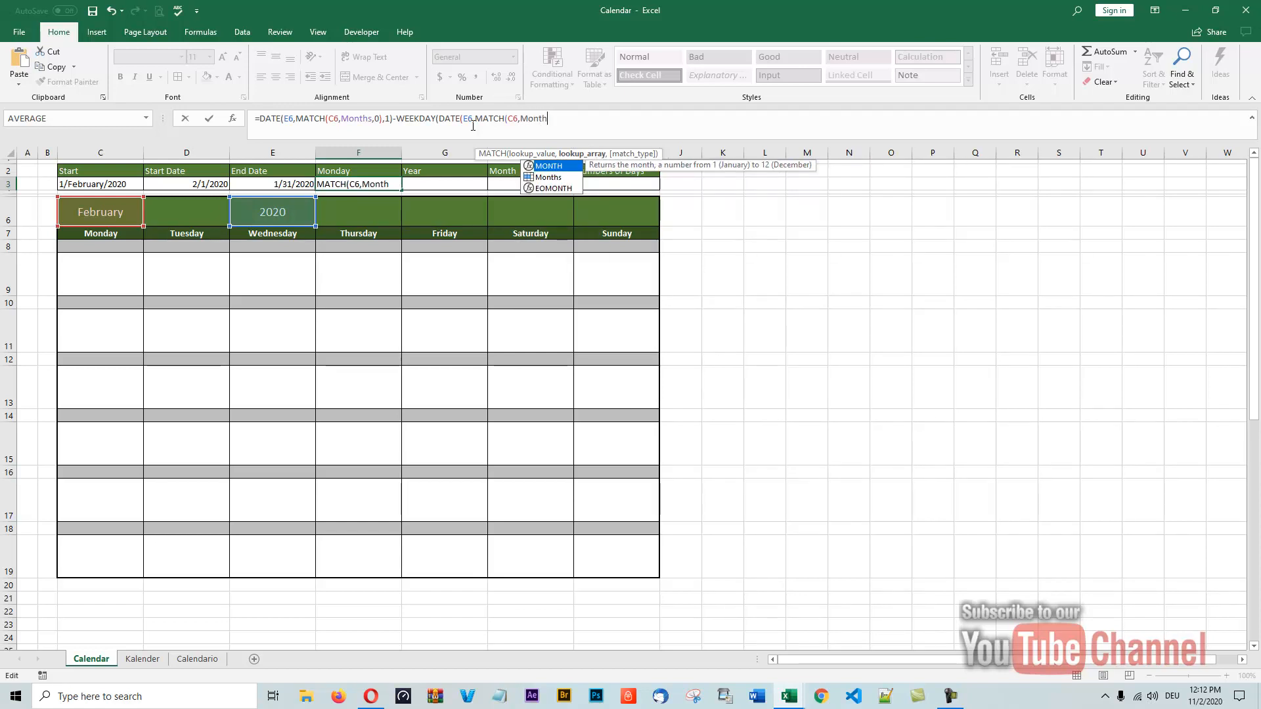
type("s")
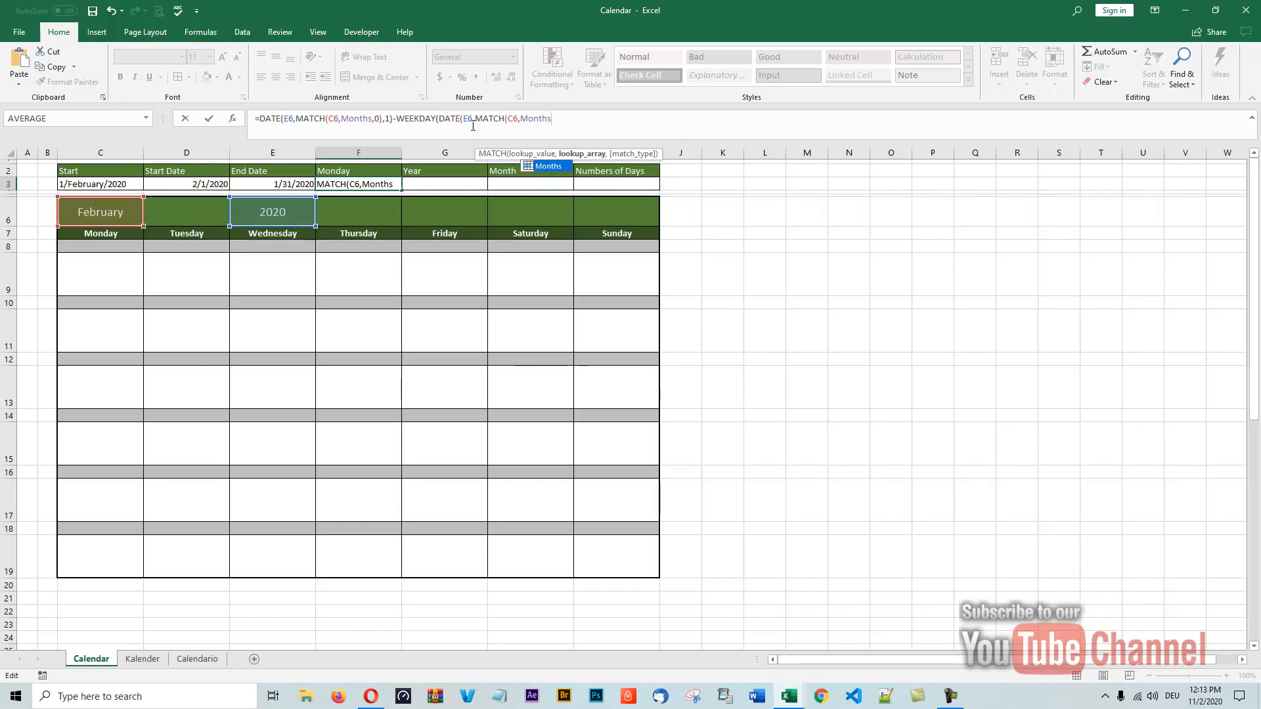
type(",")
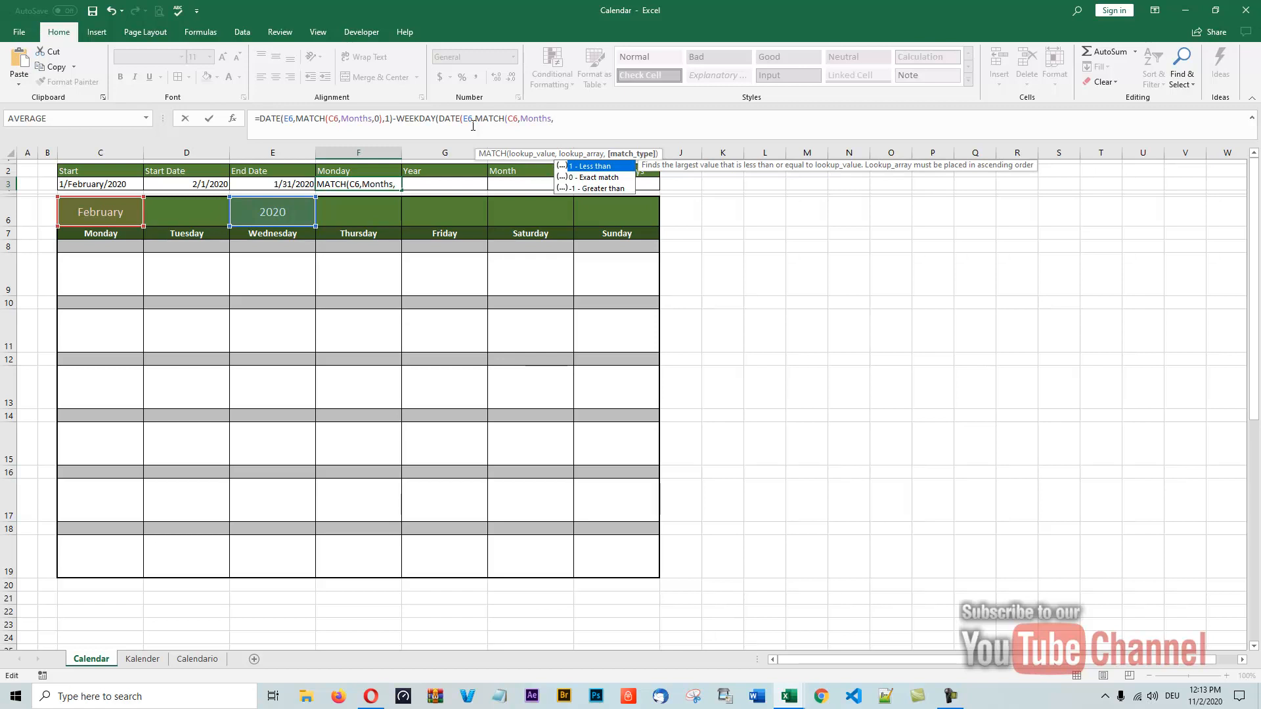
type("0)")
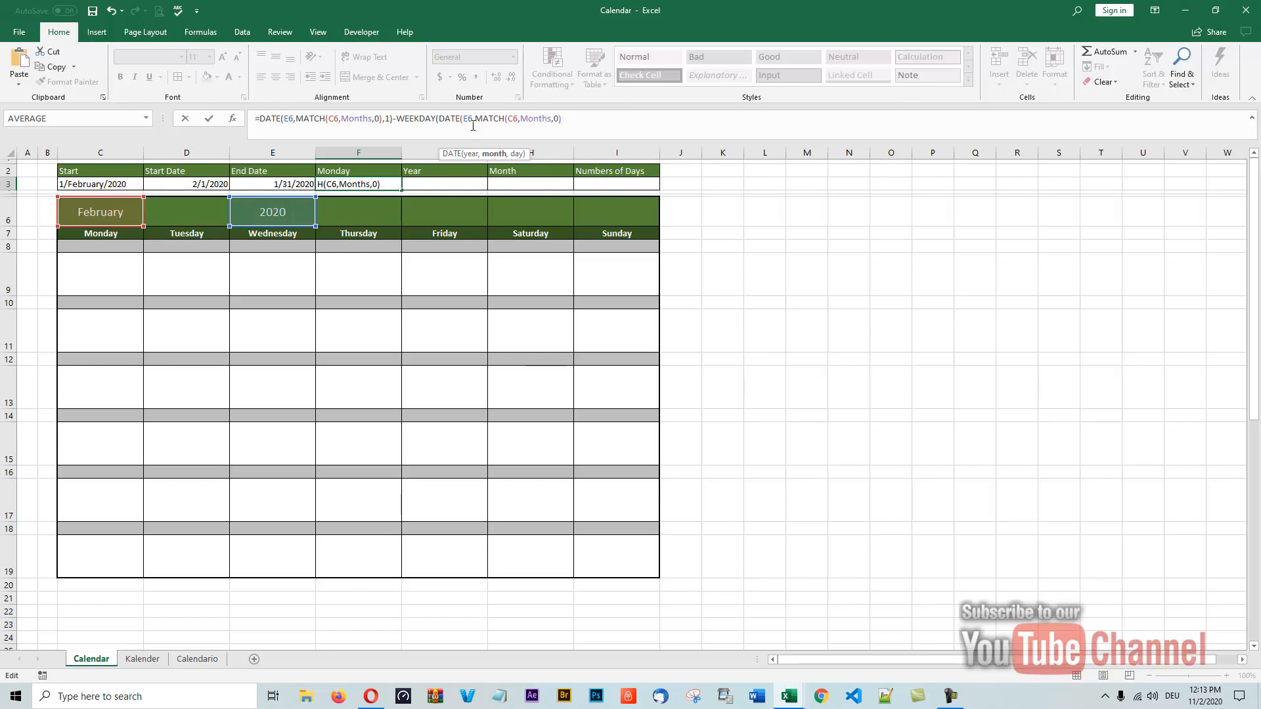
type(",1)")
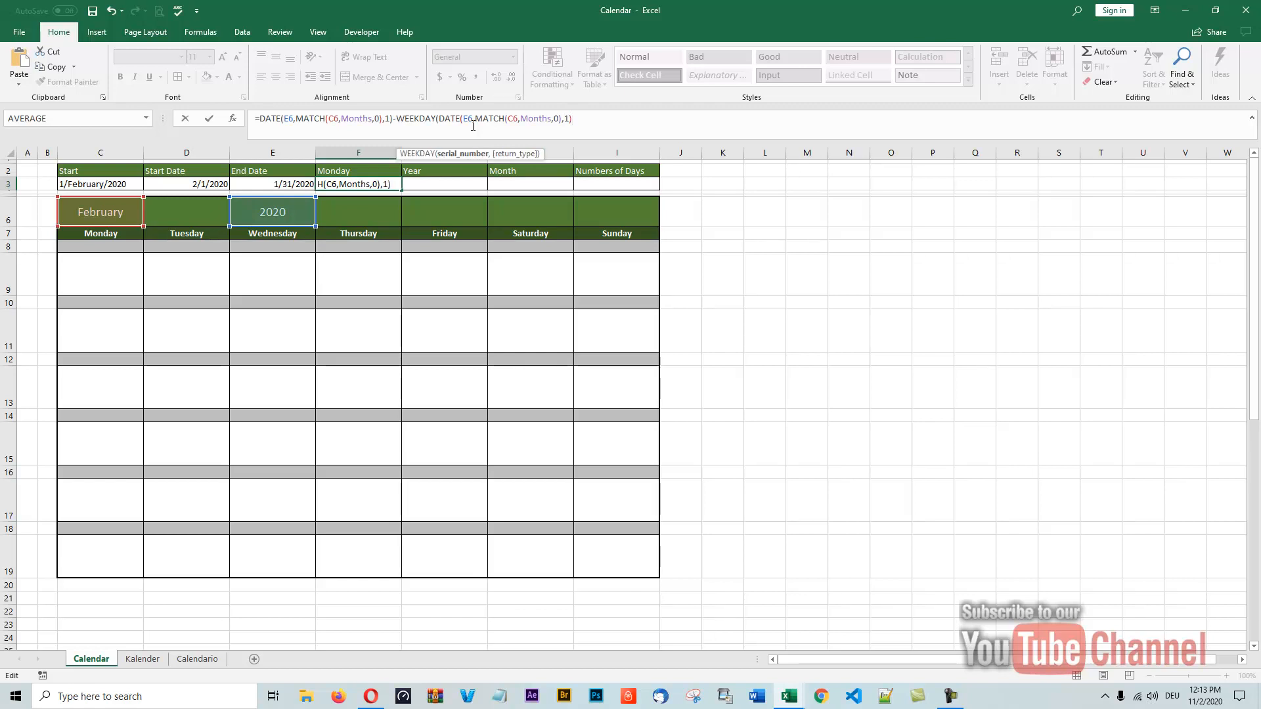
Set the WEEKDAY return type to 2, add 1 after the function, and commit the Monday formula in F3
type(",2")
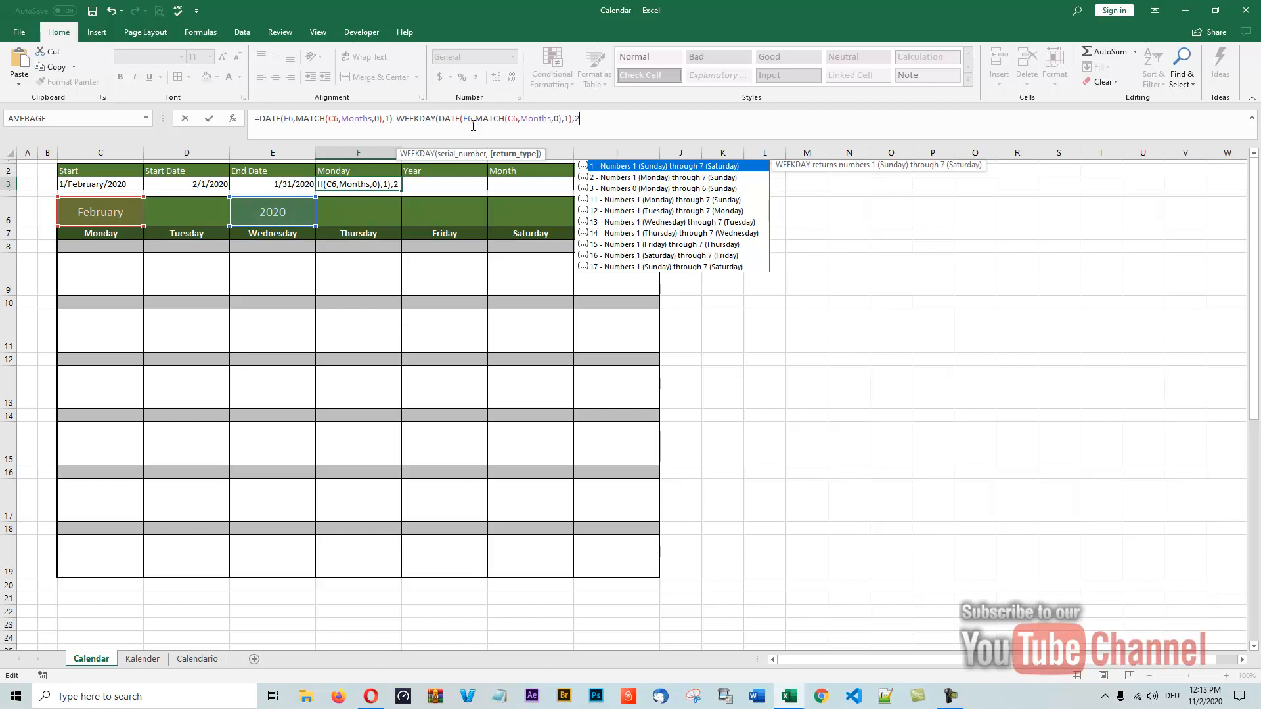
type(")")
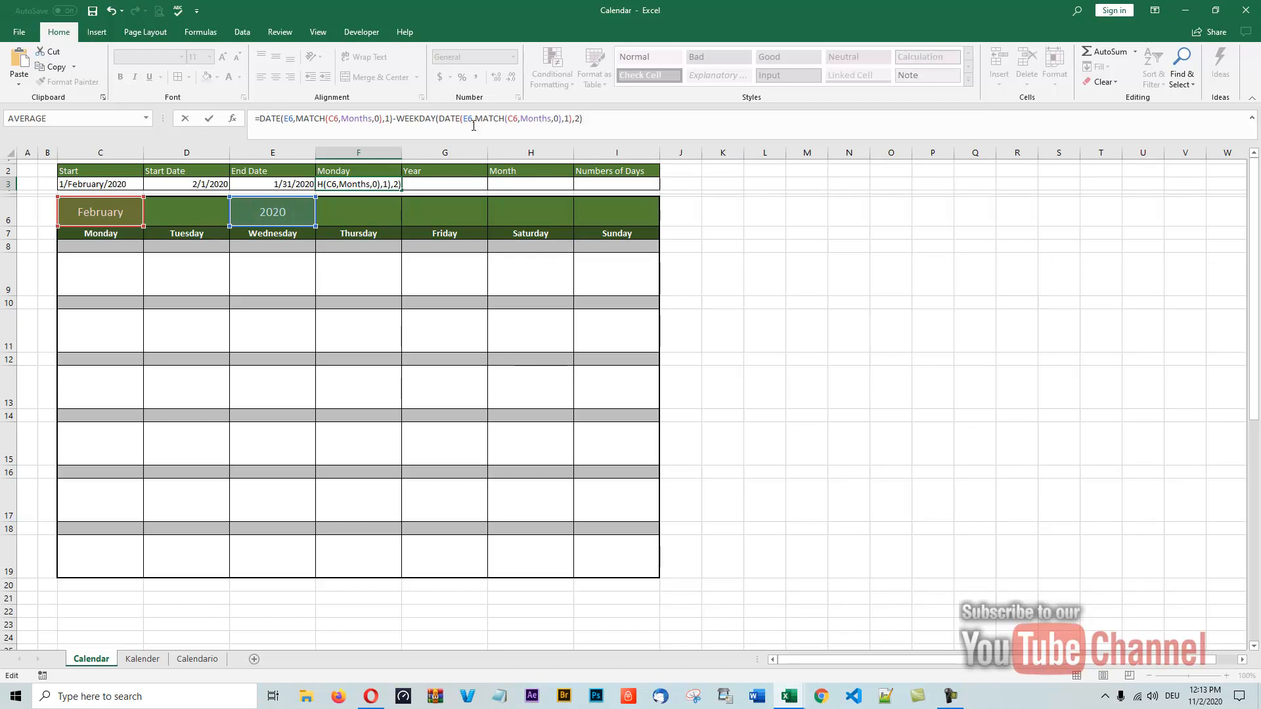
type("+1")
key("Return")
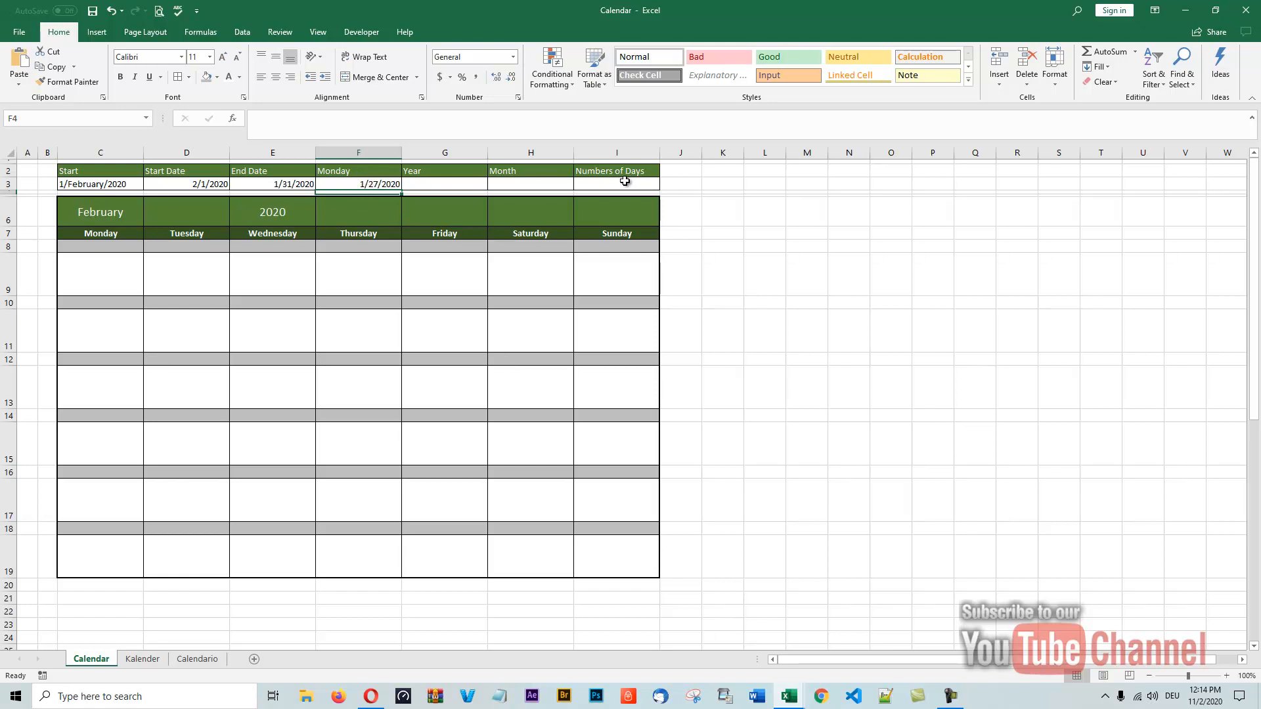
Enter the formula =Year(D3) in cell G3 under the Year header
left_click(442, 183)
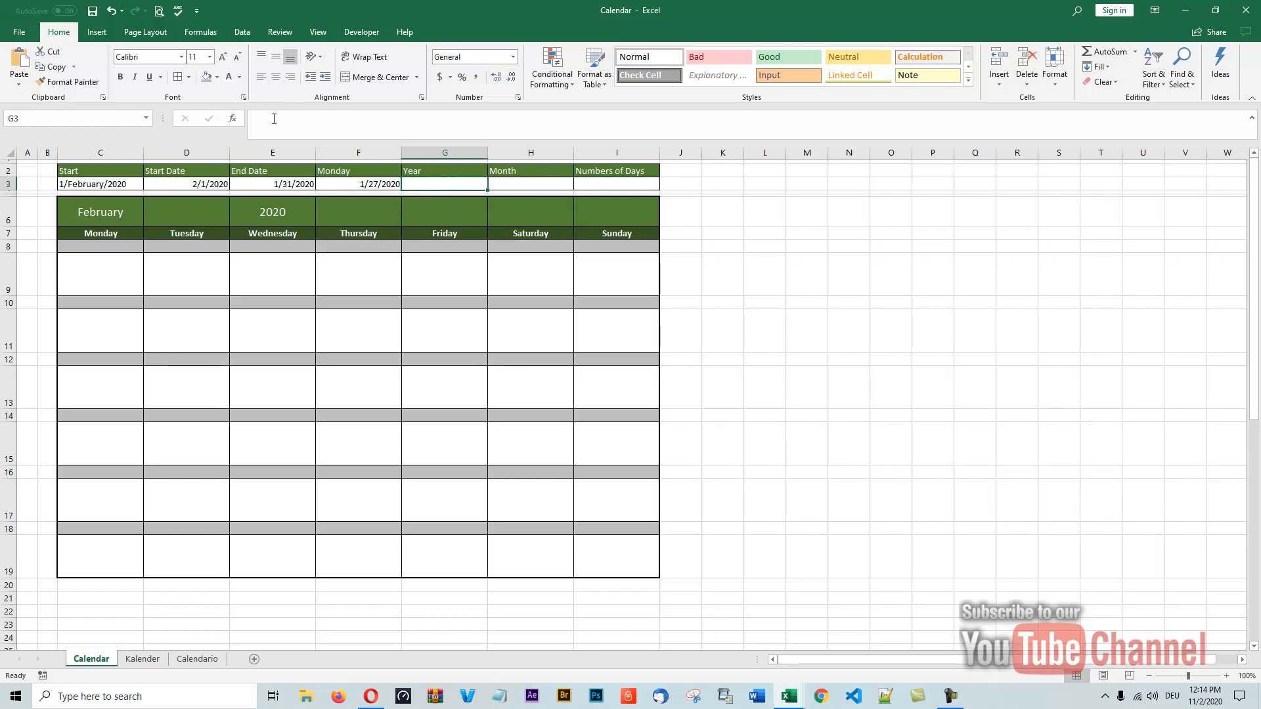
left_click(276, 120)
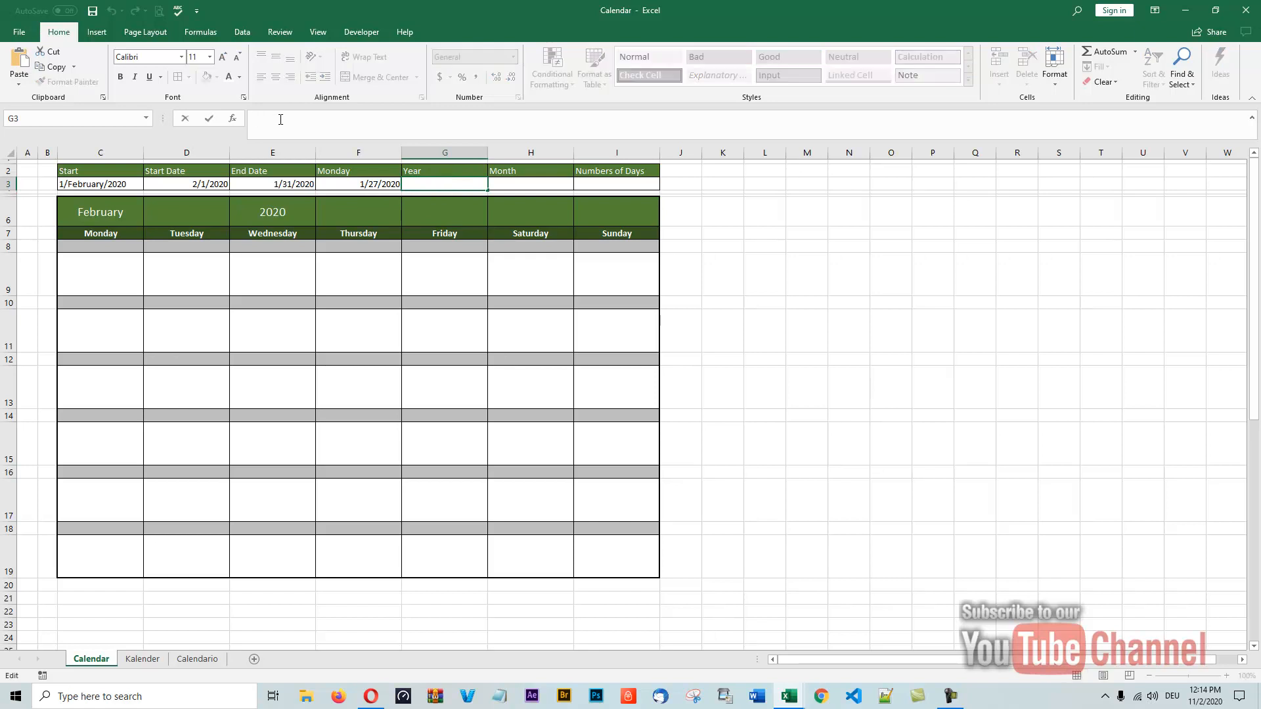
type("=")
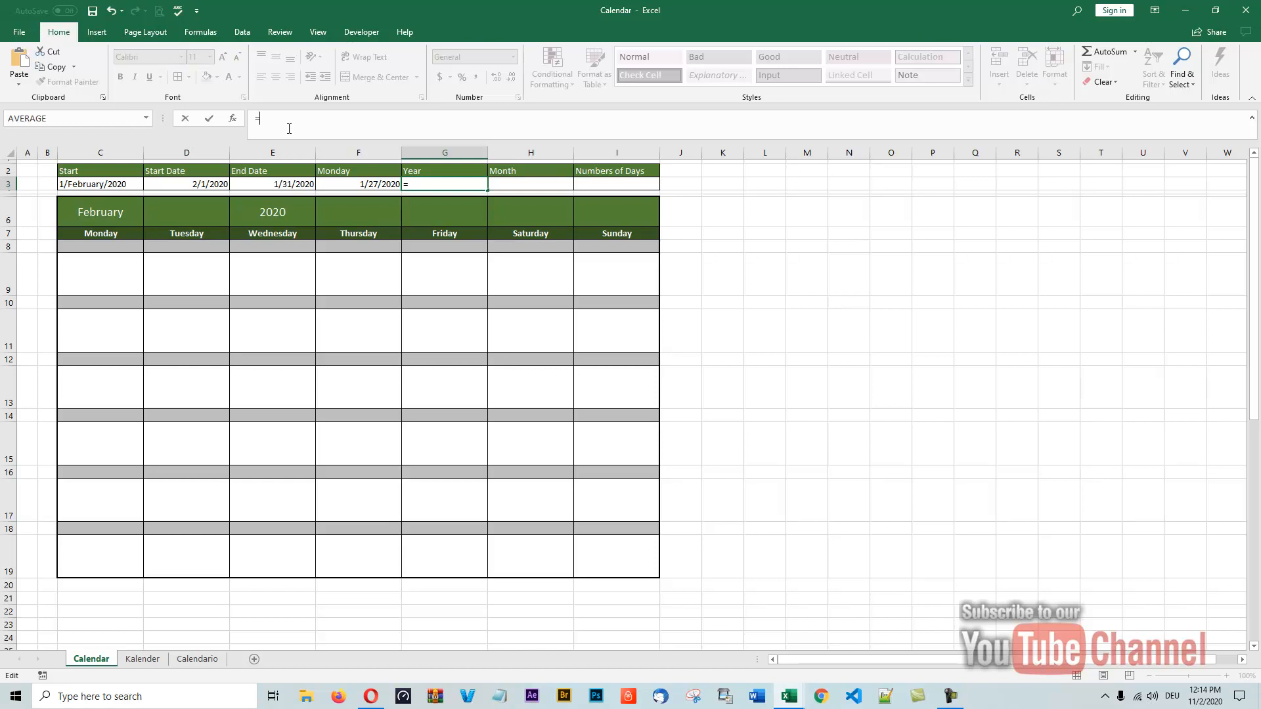
type("Y")
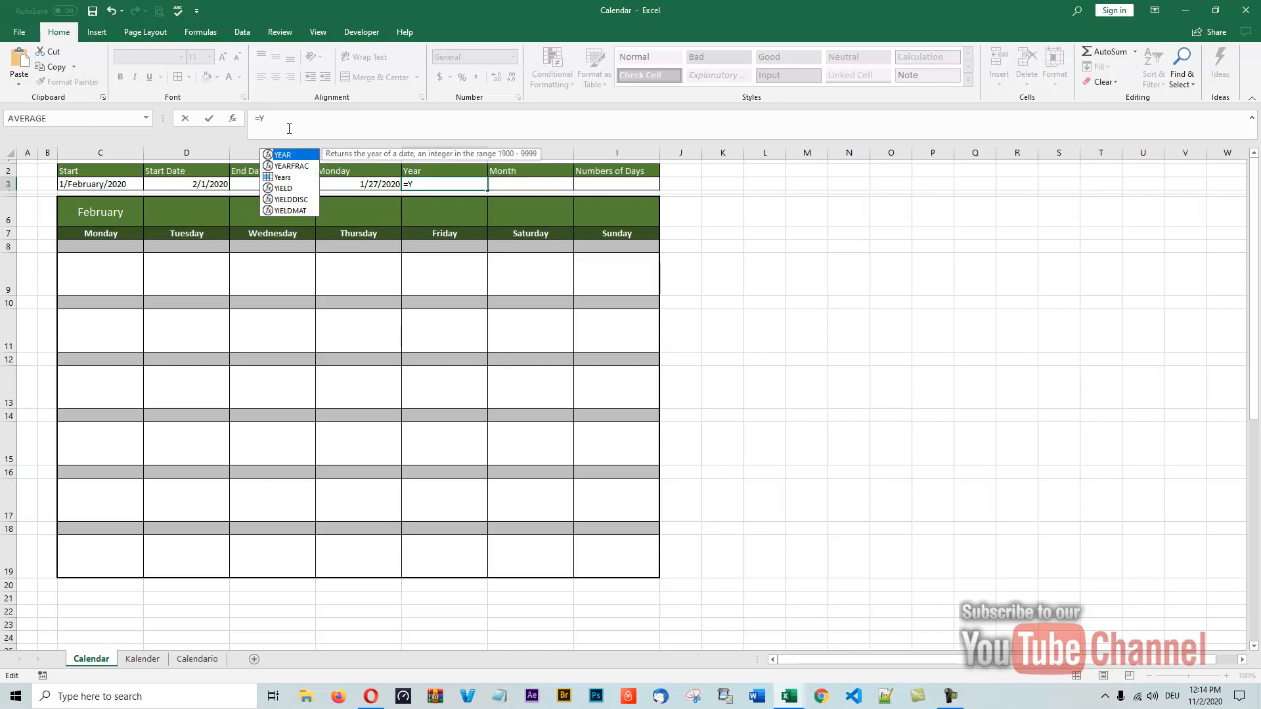
type("ear")
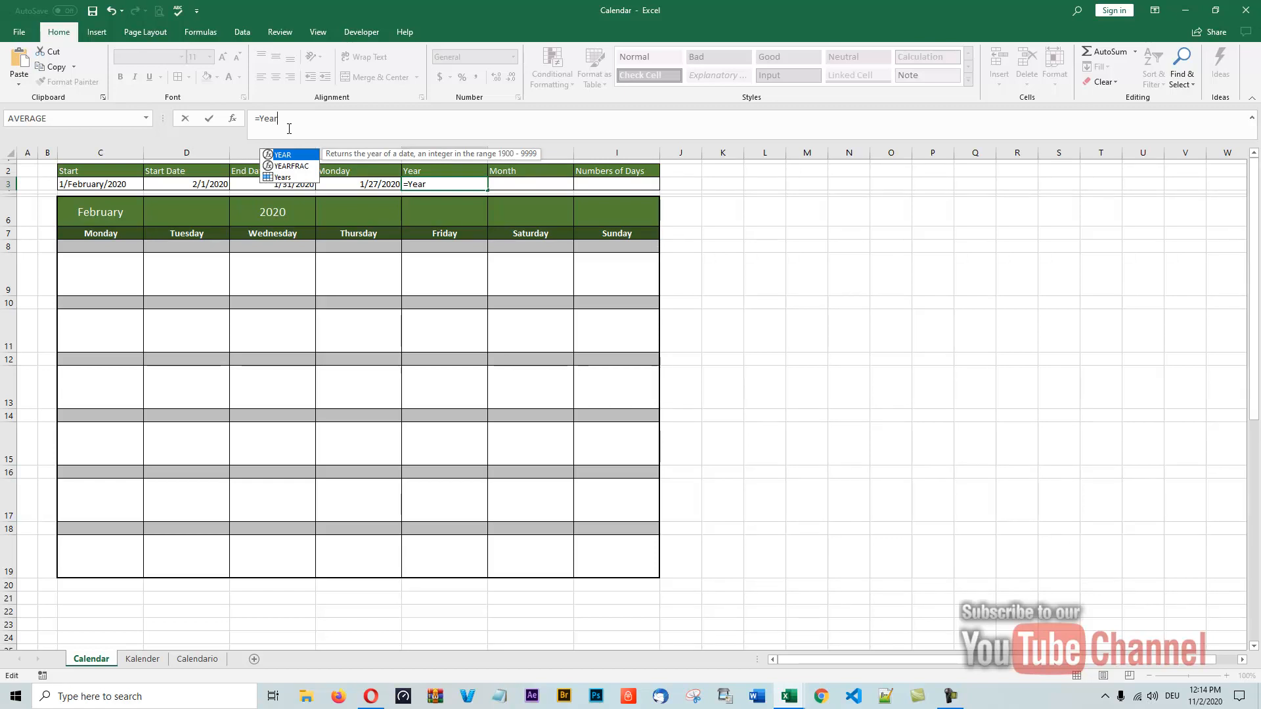
type("(")
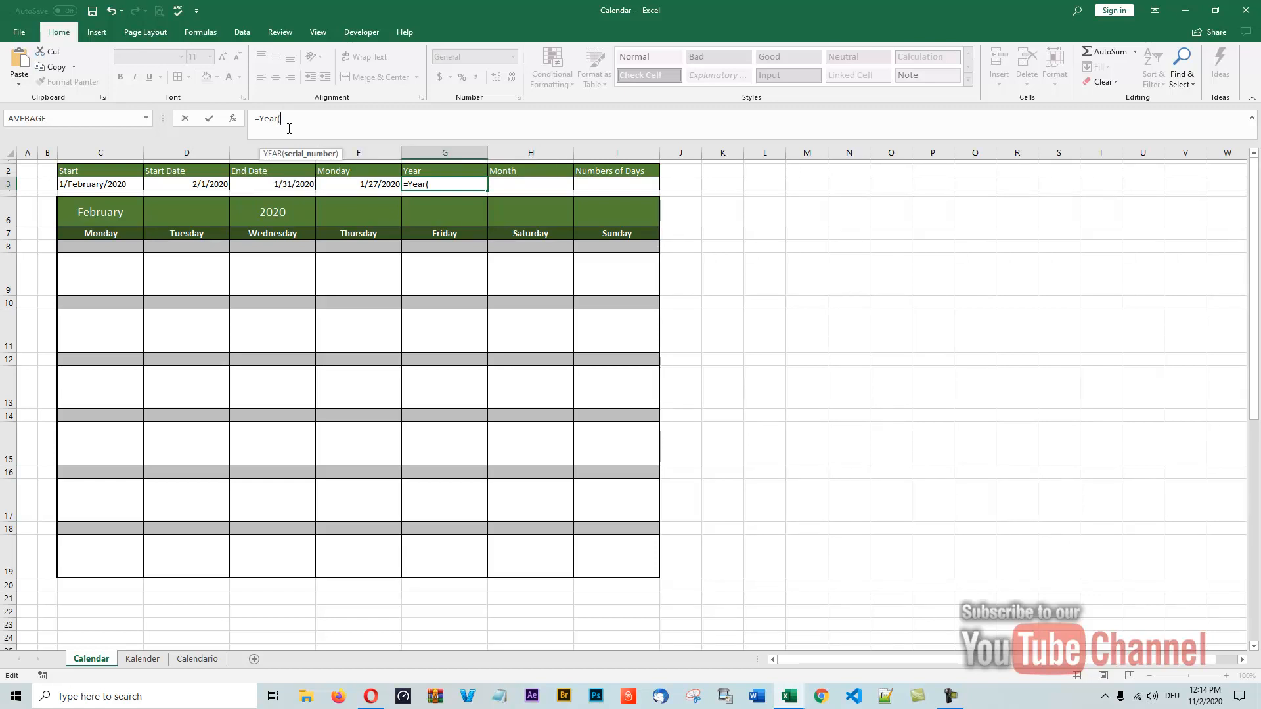
type("D3")
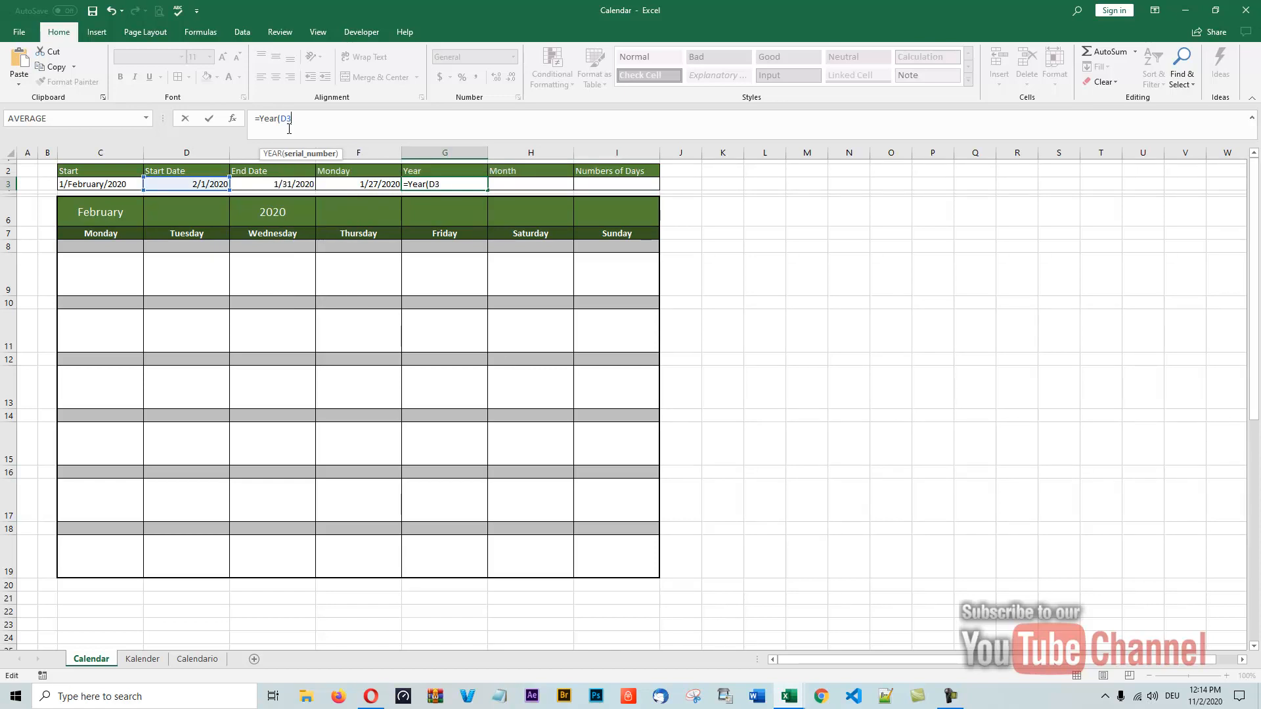
type(")")
key("Return")
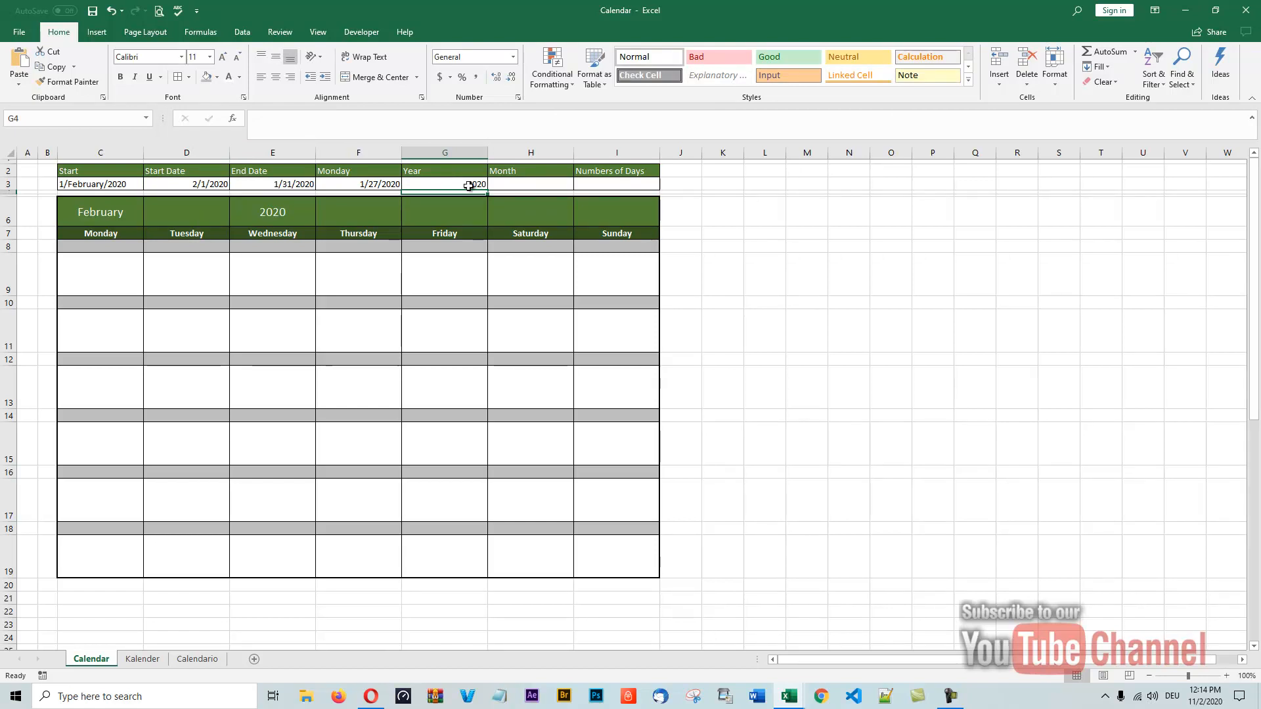
Enter the formula =MONTH(D3) in cell H3 under the Month header
left_click(532, 186)
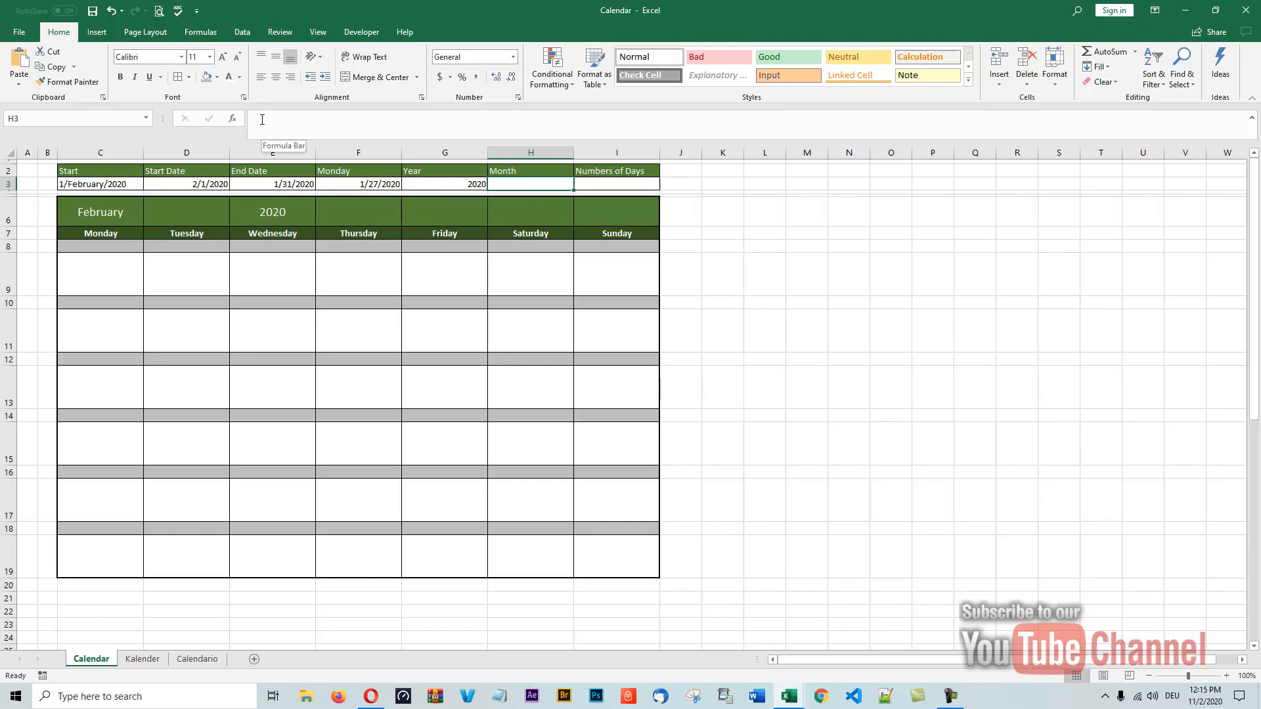
left_click(261, 121)
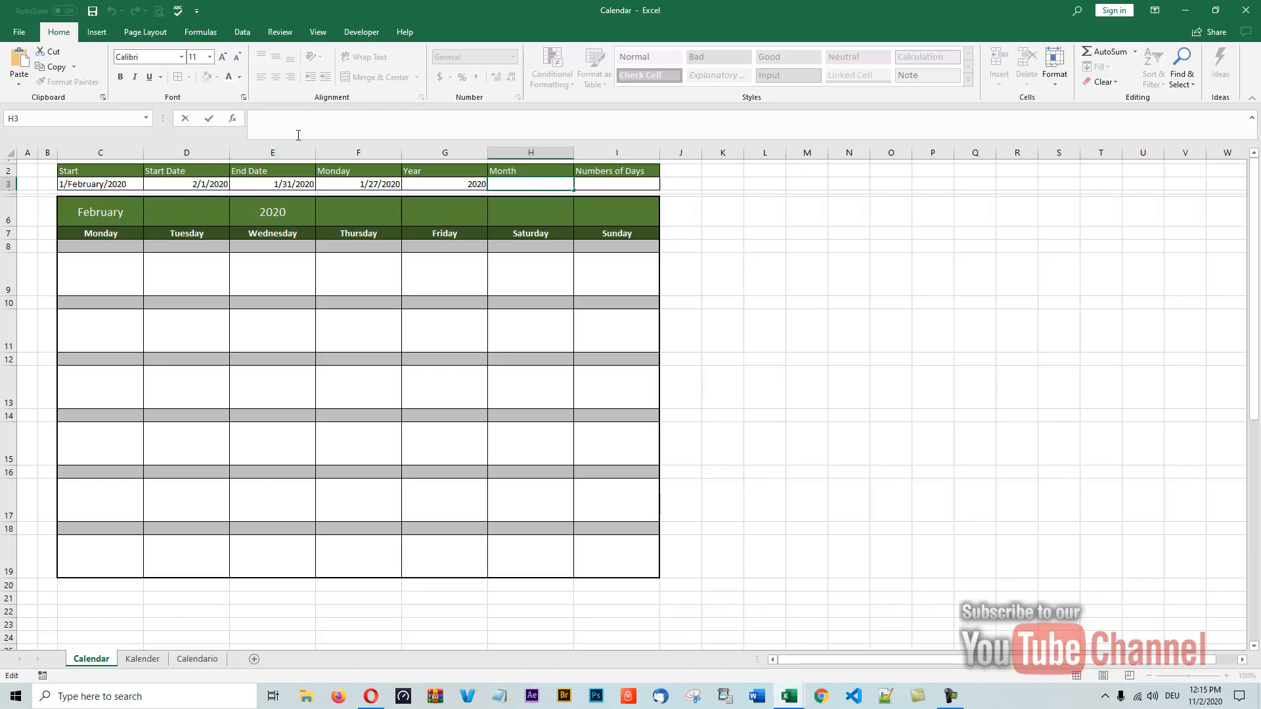
type("=")
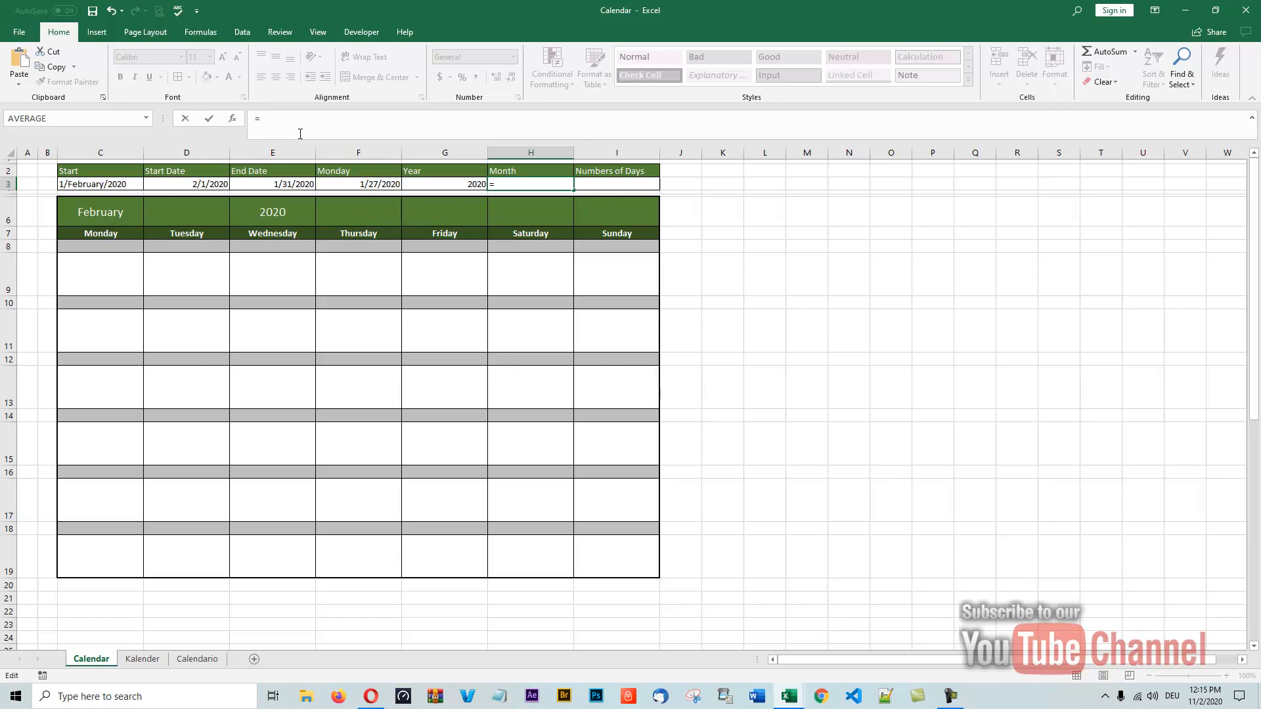
type("MO")
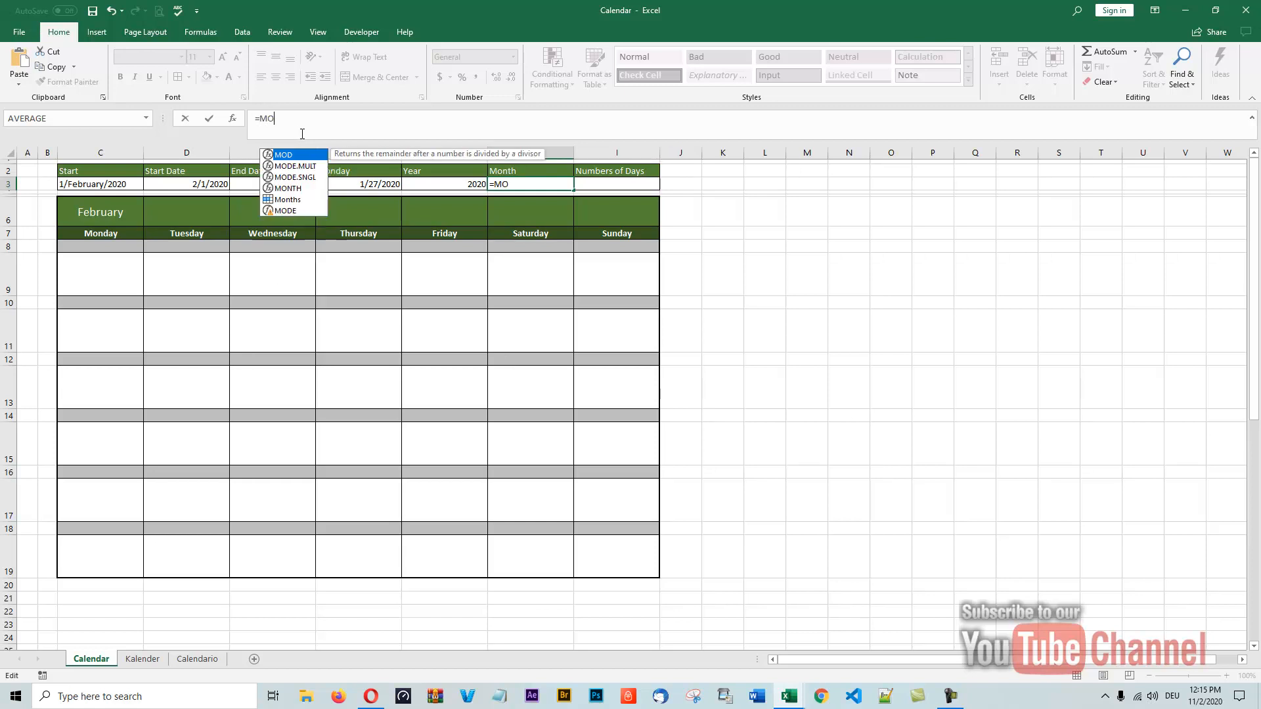
type("NTH(")
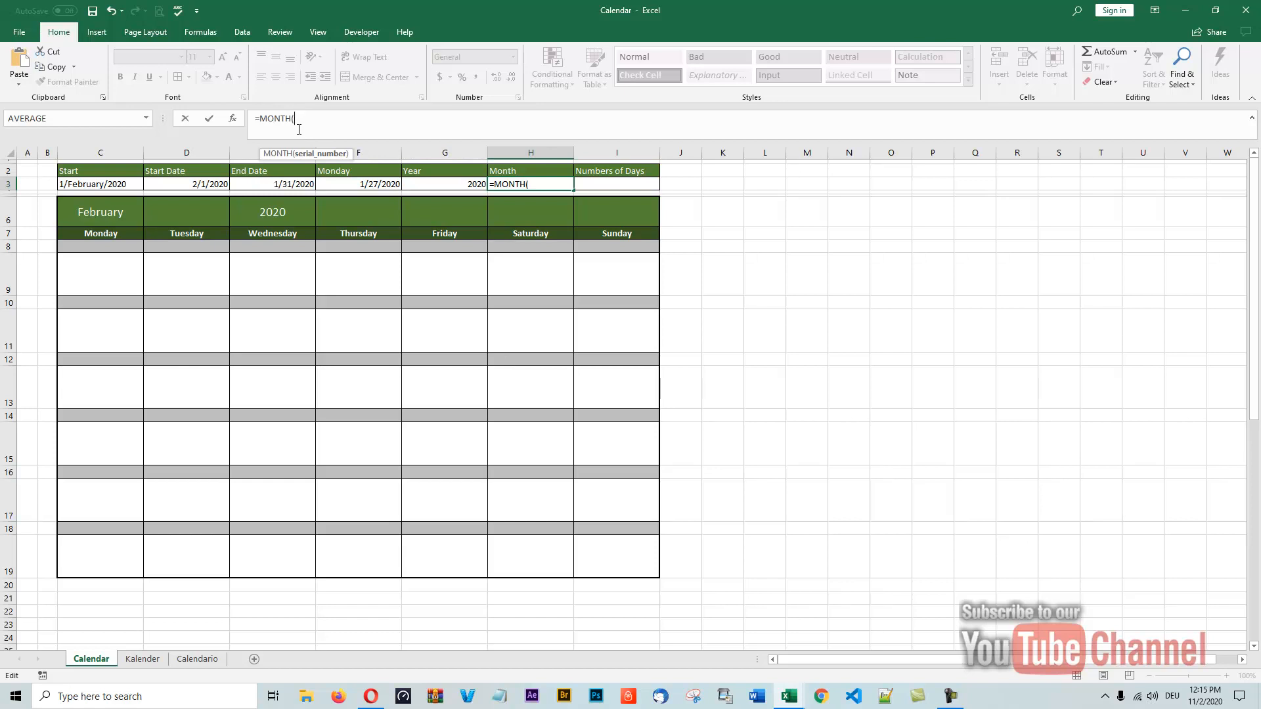
type("D3")
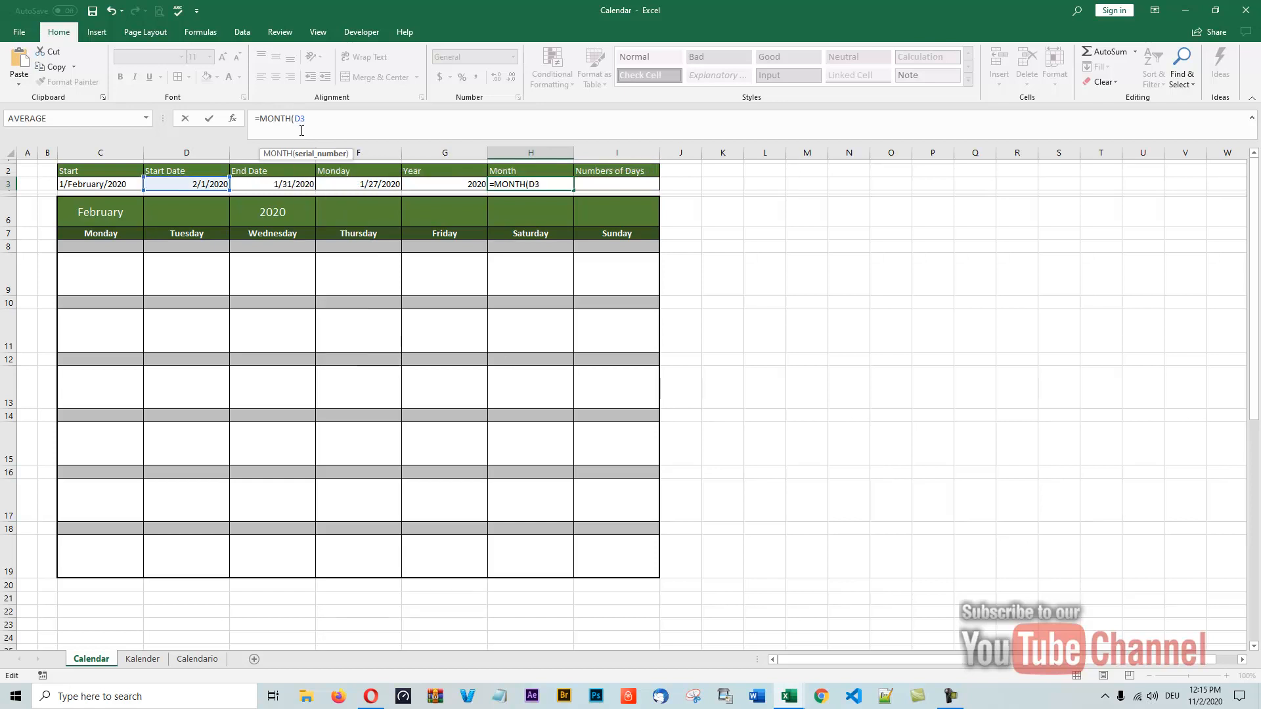
type(")")
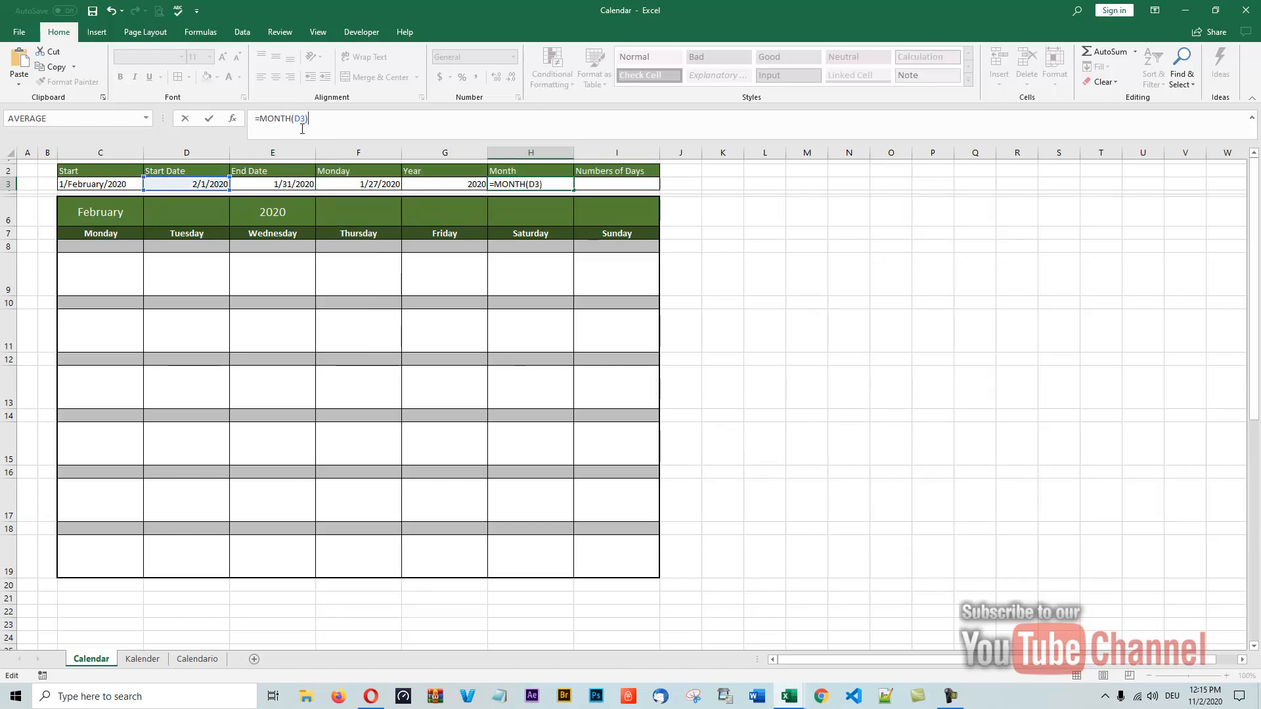
key("Return")
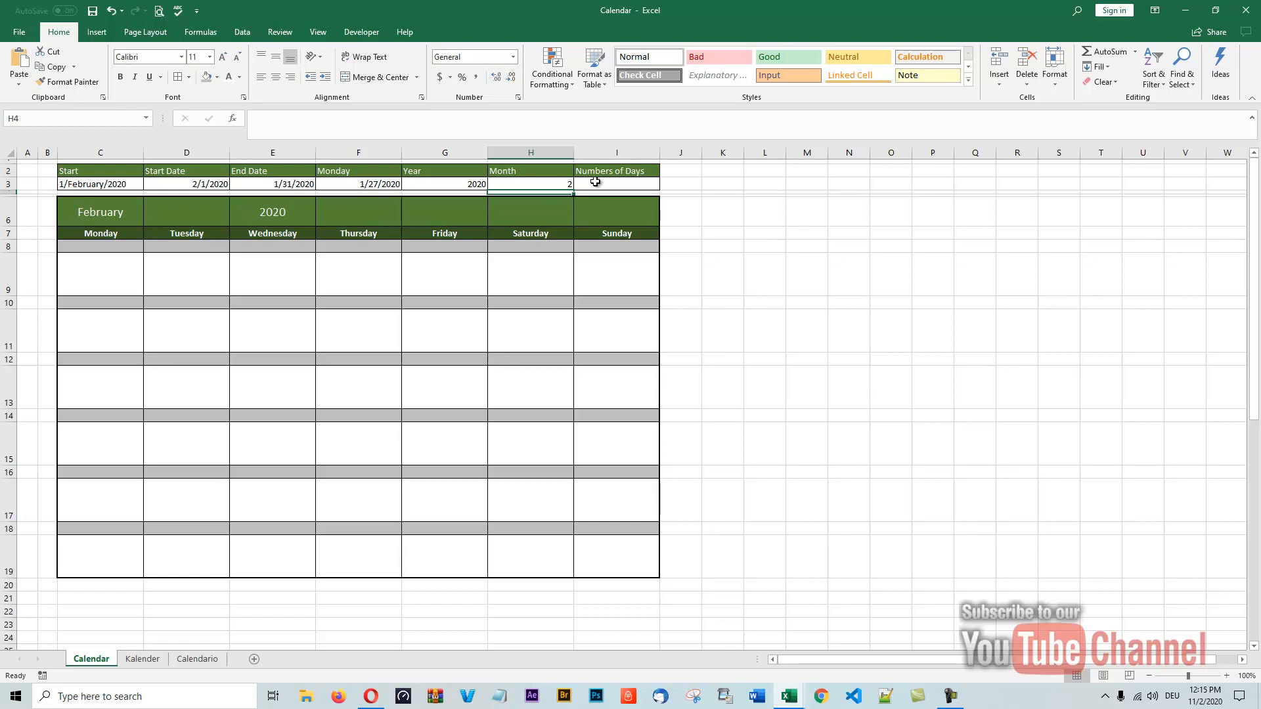
left_click(529, 185)
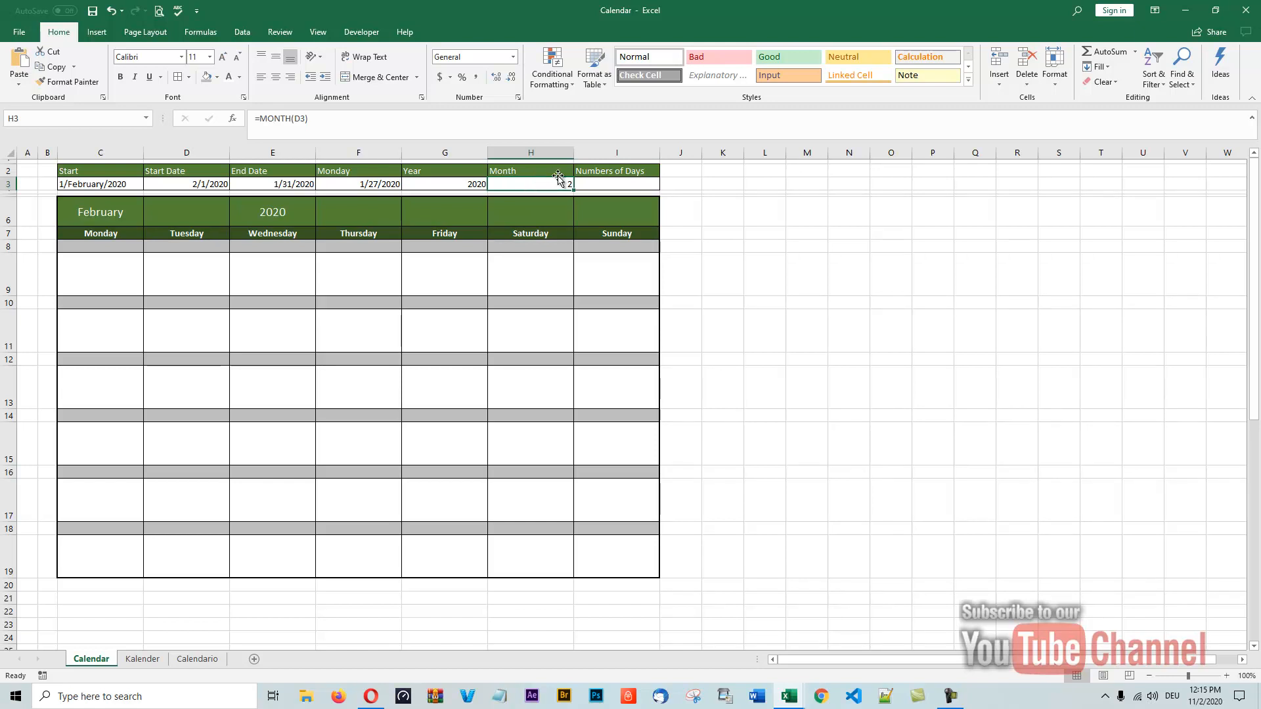
Start a formula in cell I3 under Numbers of Days with a DAY function containing a nested DATE function
left_click(611, 183)
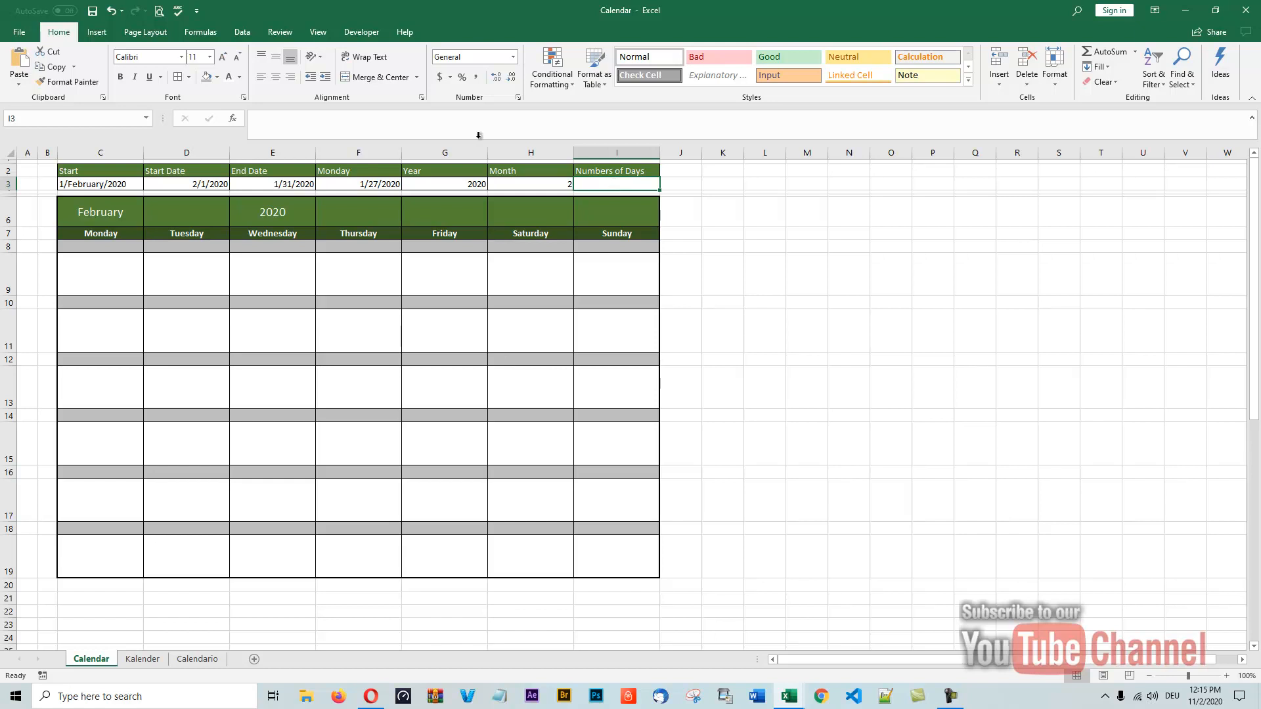
left_click(280, 118)
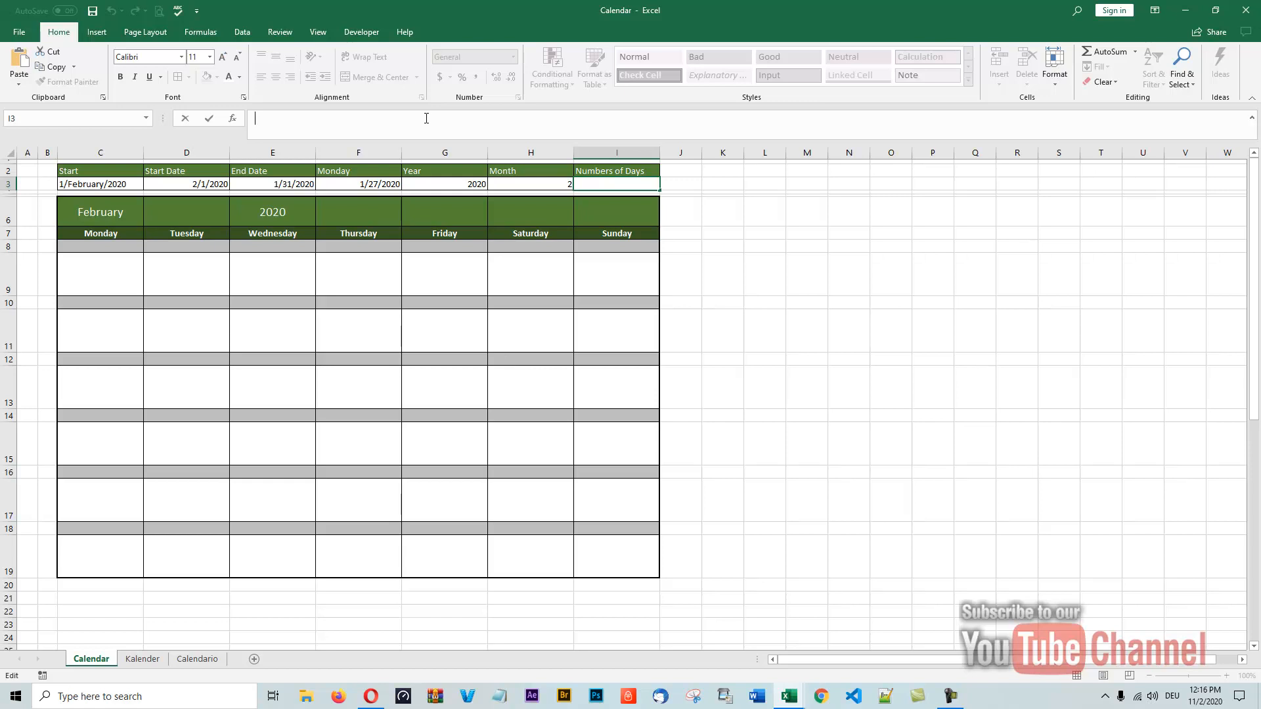
type("=")
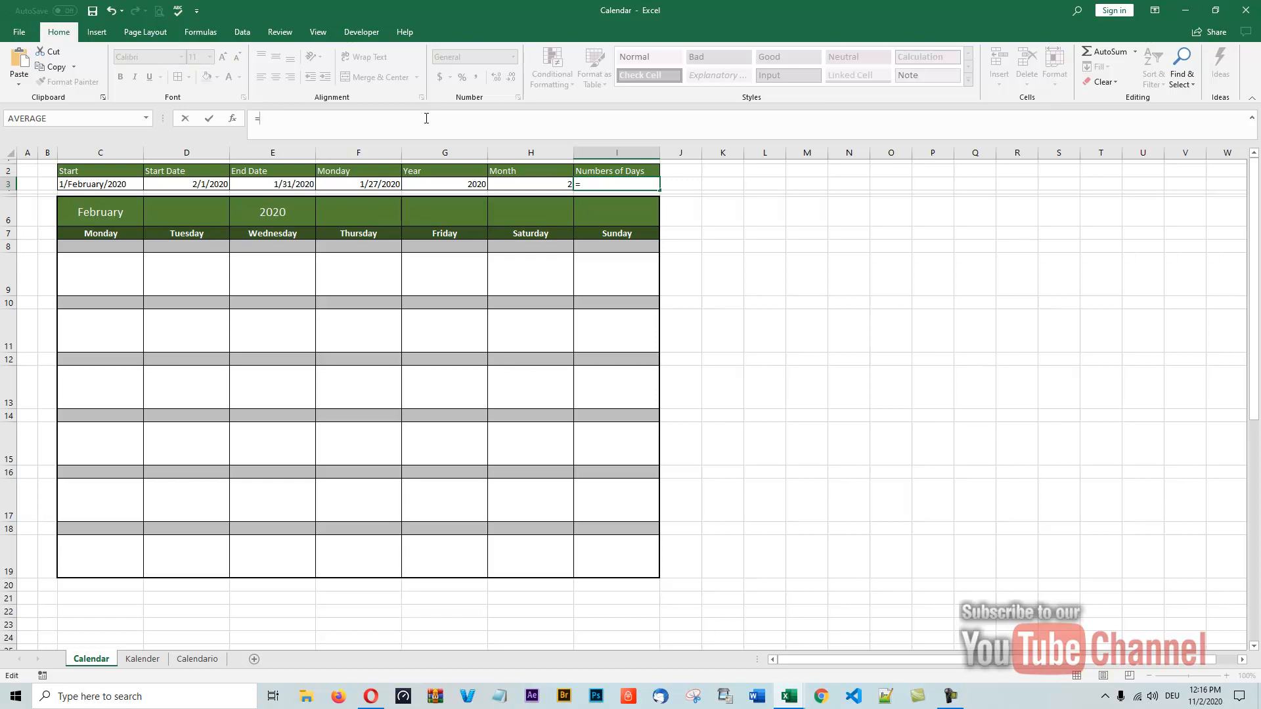
type("DAY")
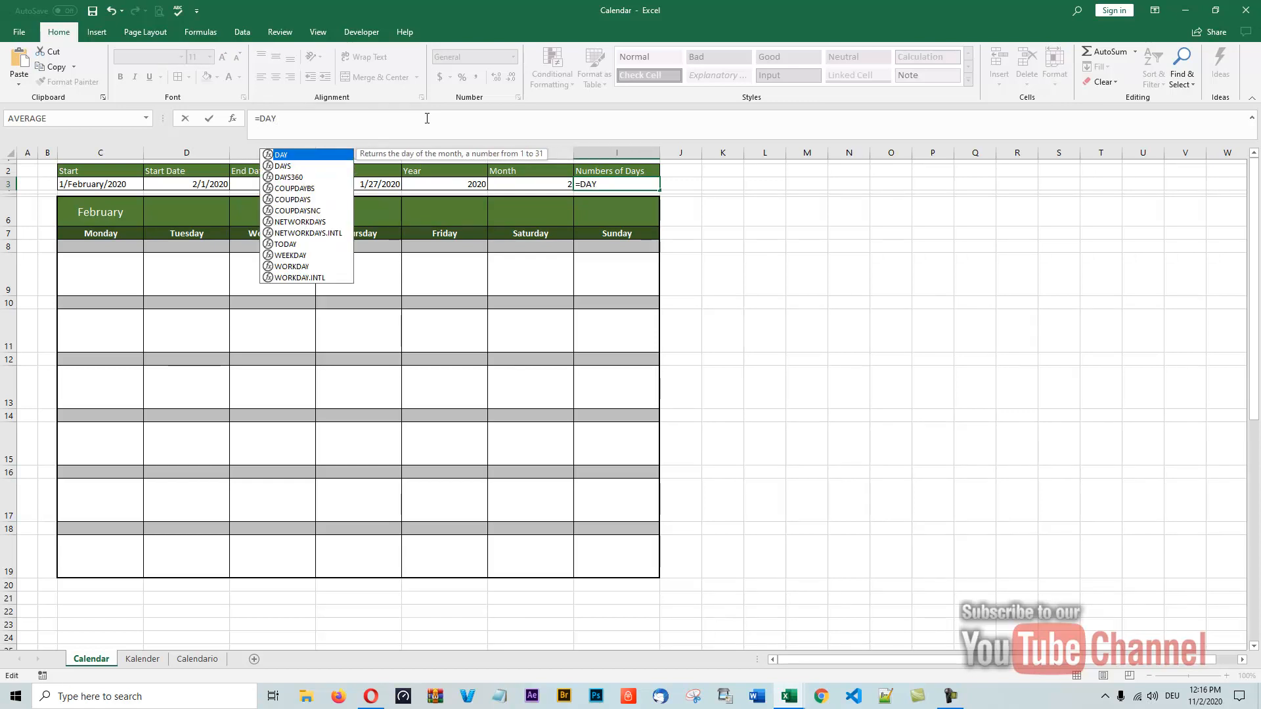
type("(")
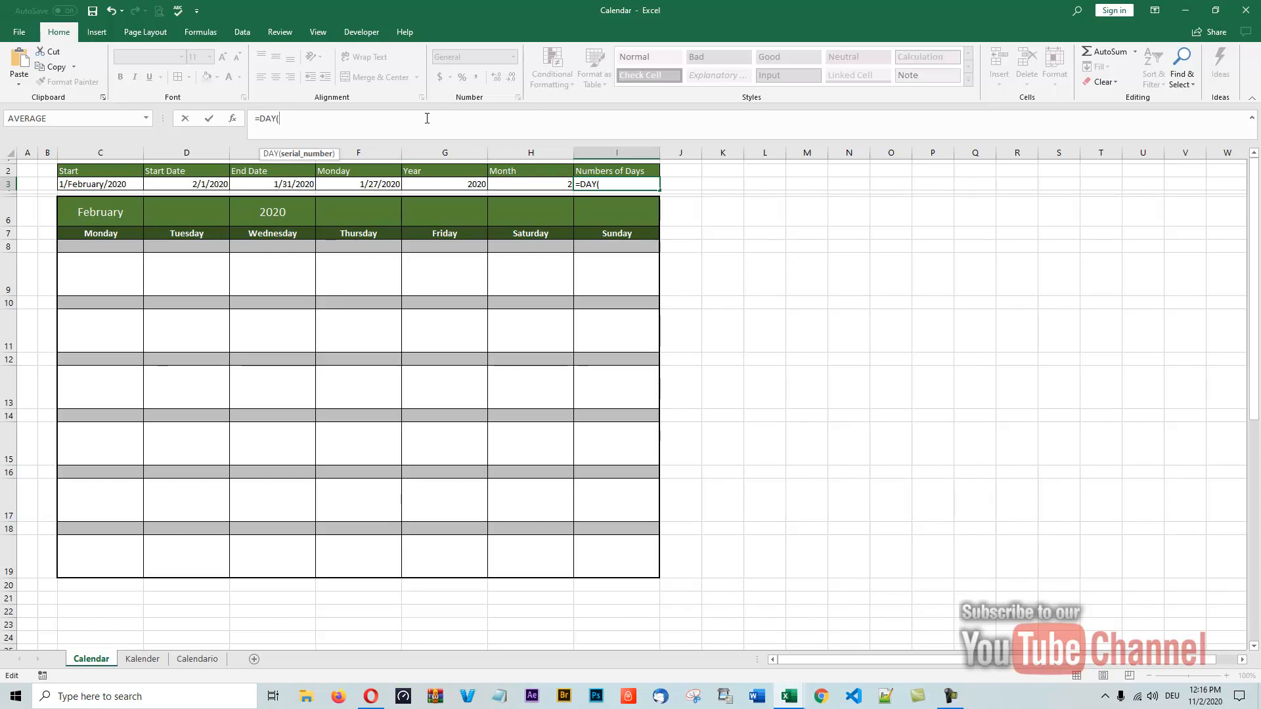
type("DATE")
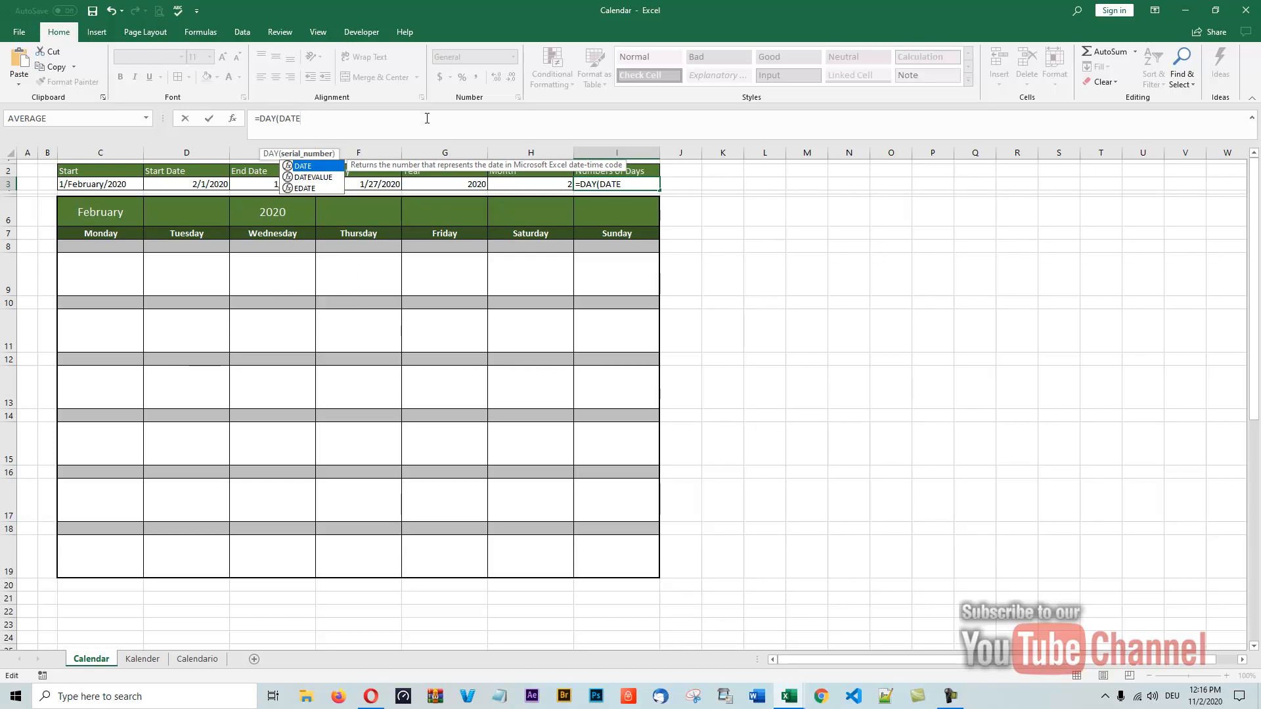
type("(")
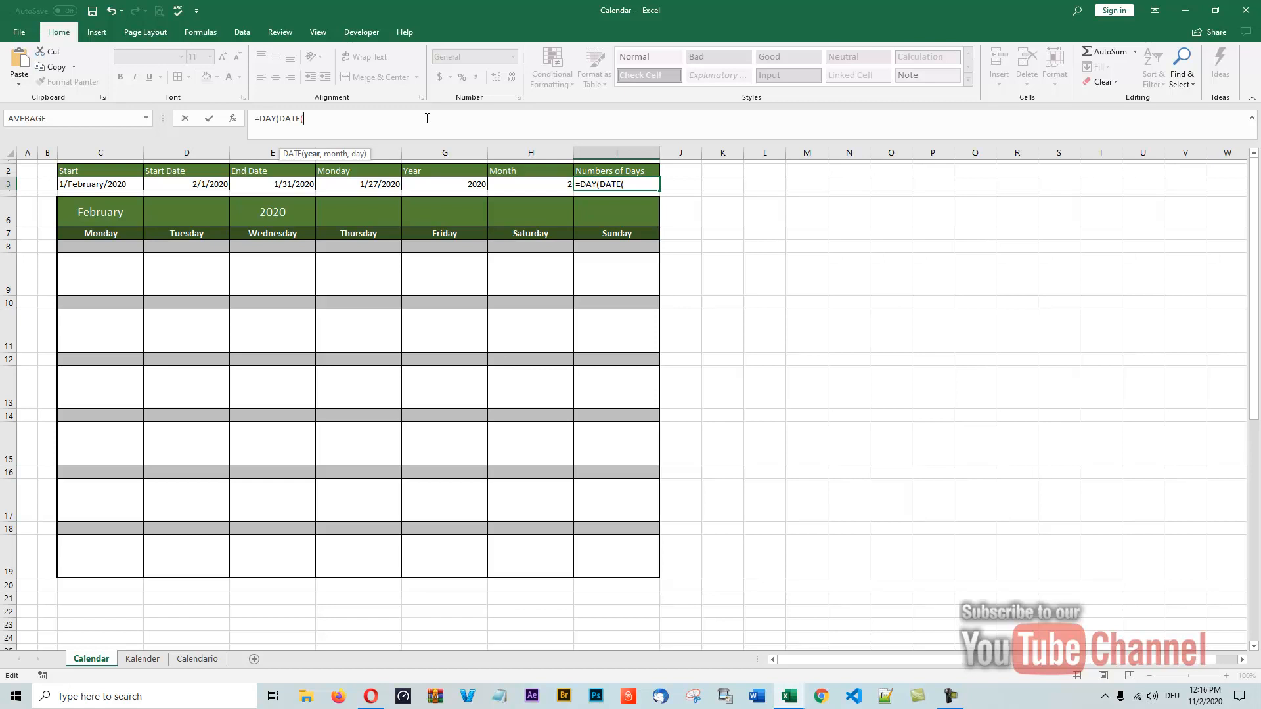
Complete the I3 formula as =DAY(DATE(G3,H3+1,1)-1) and commit it
type("G")
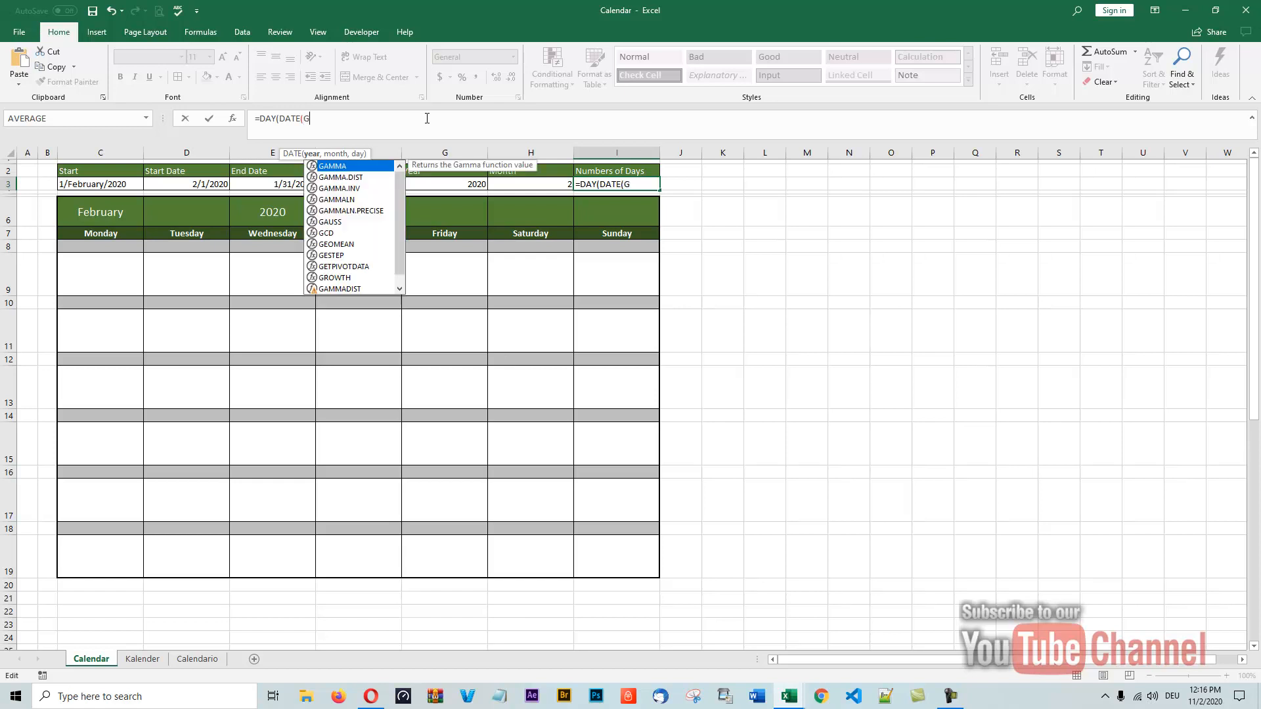
type("3")
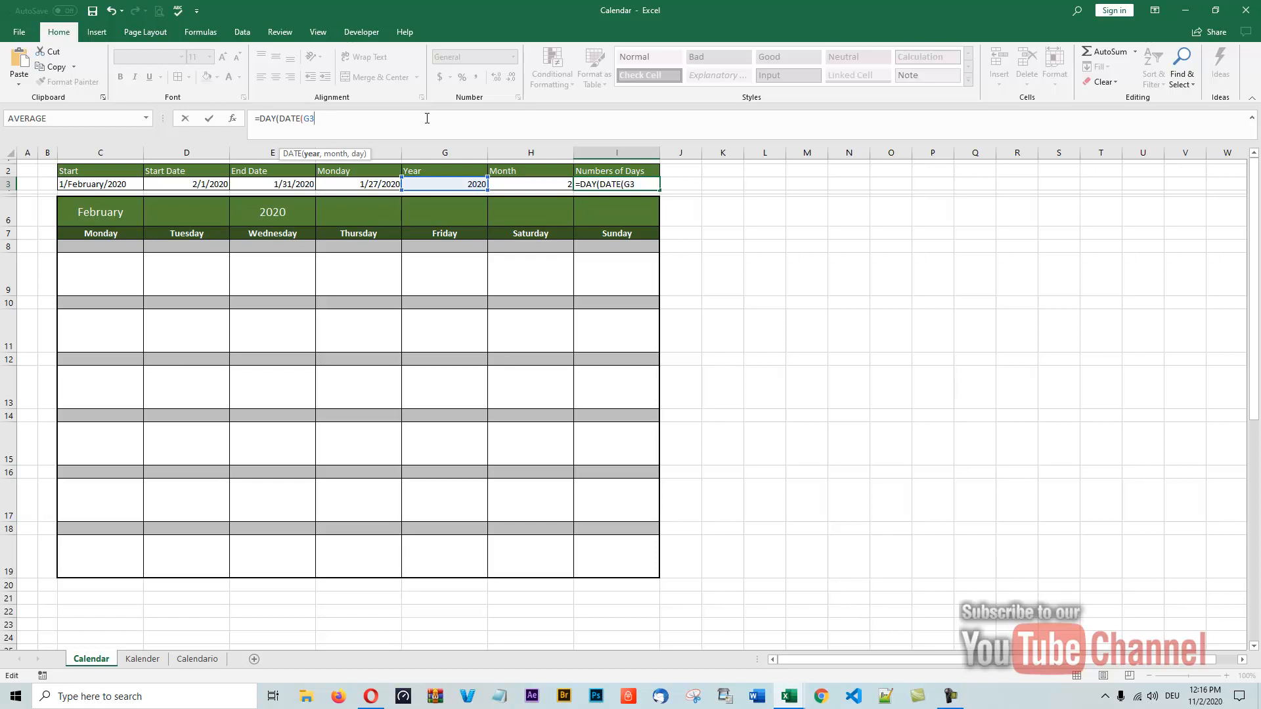
type(",")
type("H3")
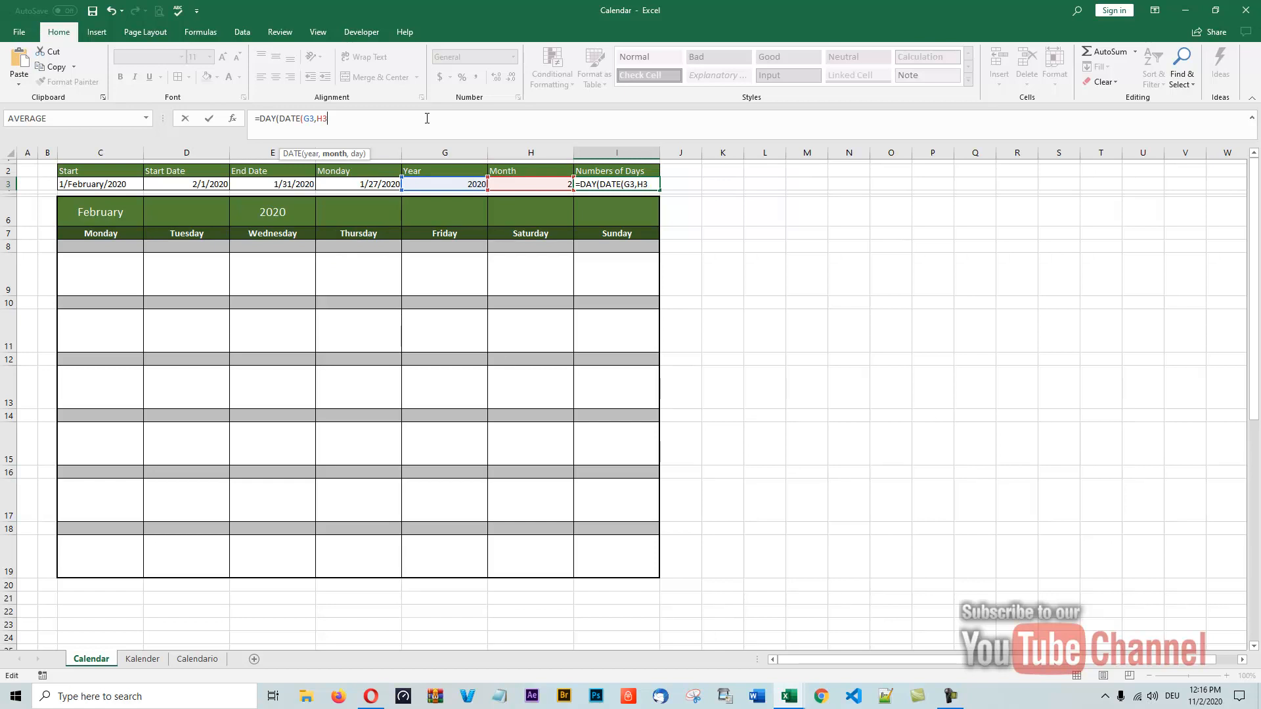
type("+")
type("1,")
type("1")
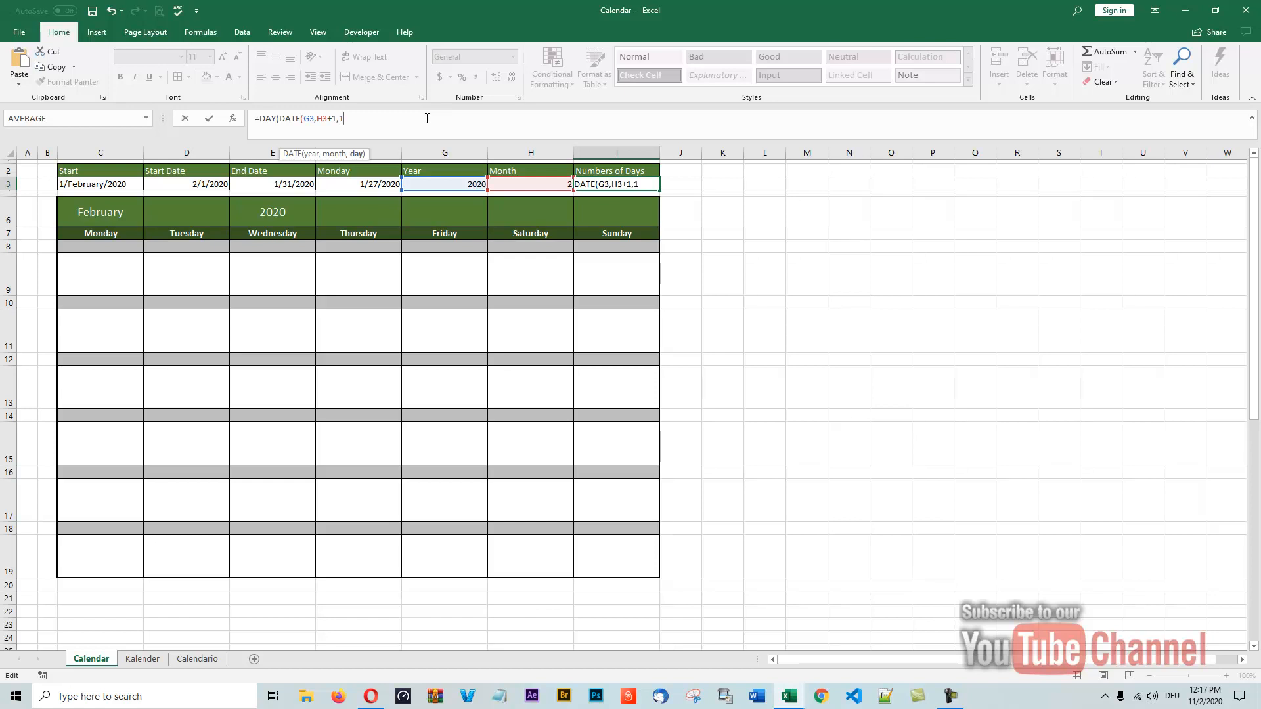
type(")")
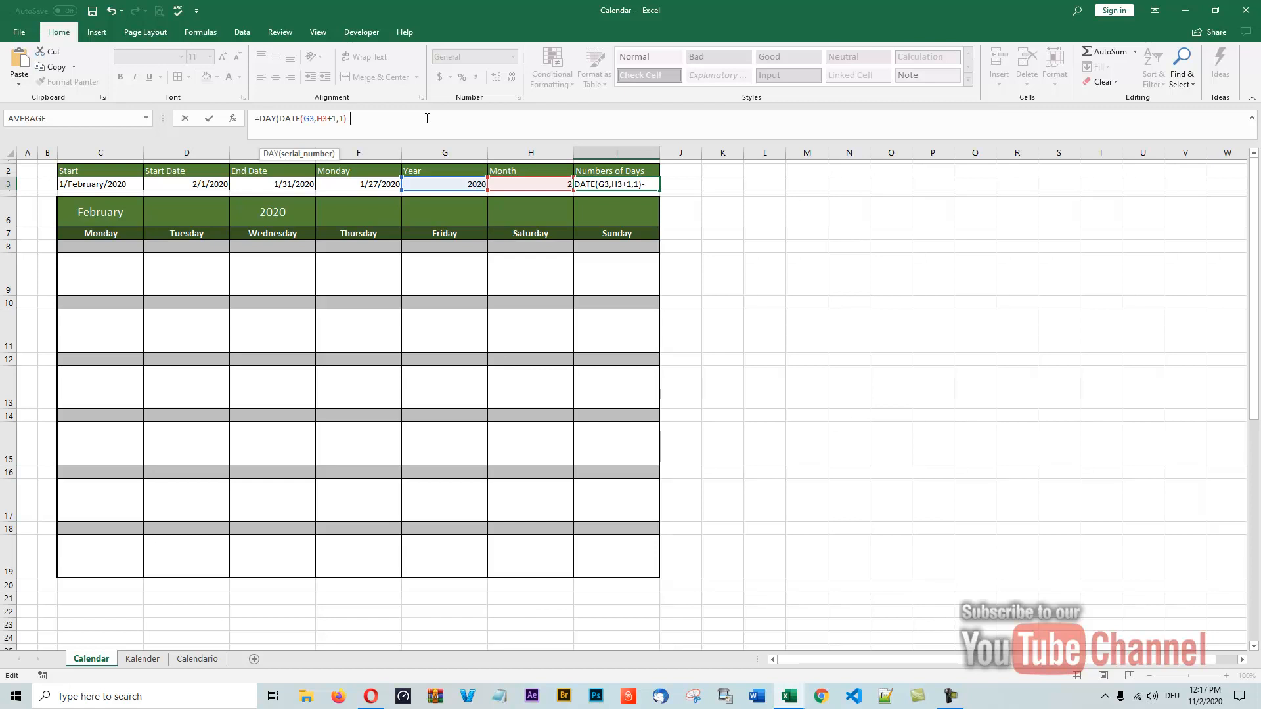
type("-1")
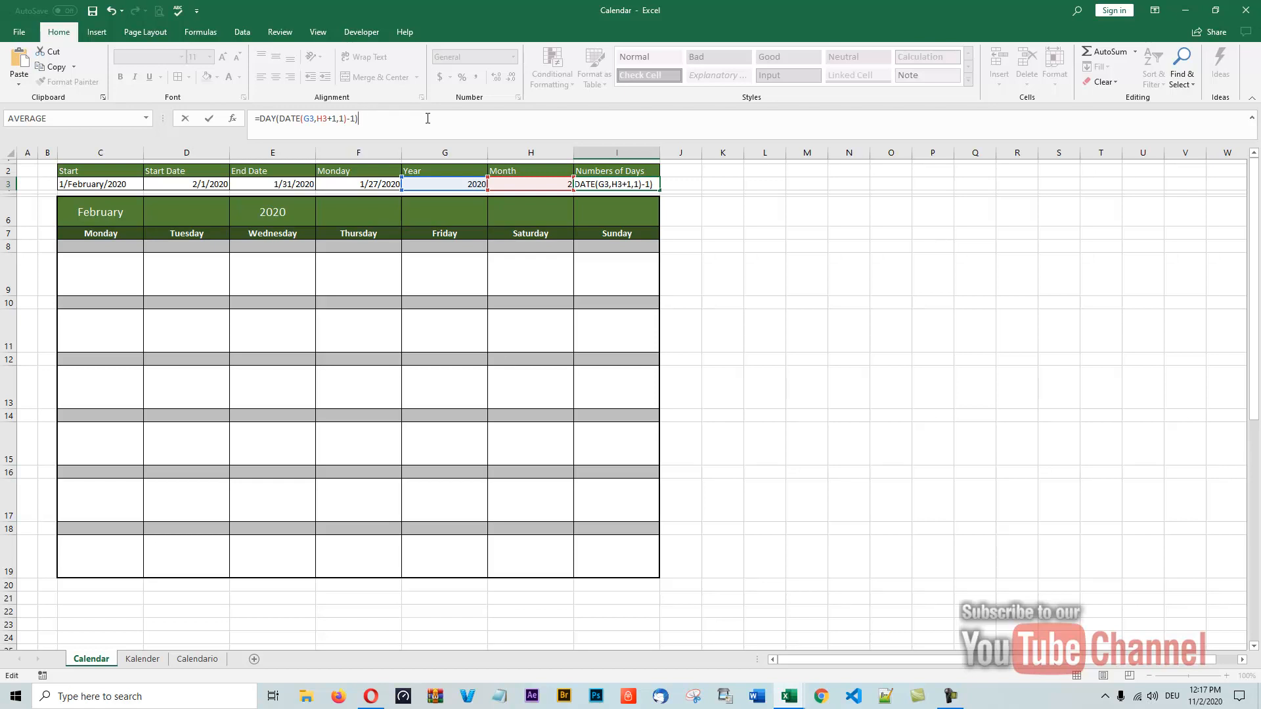
key("Return")
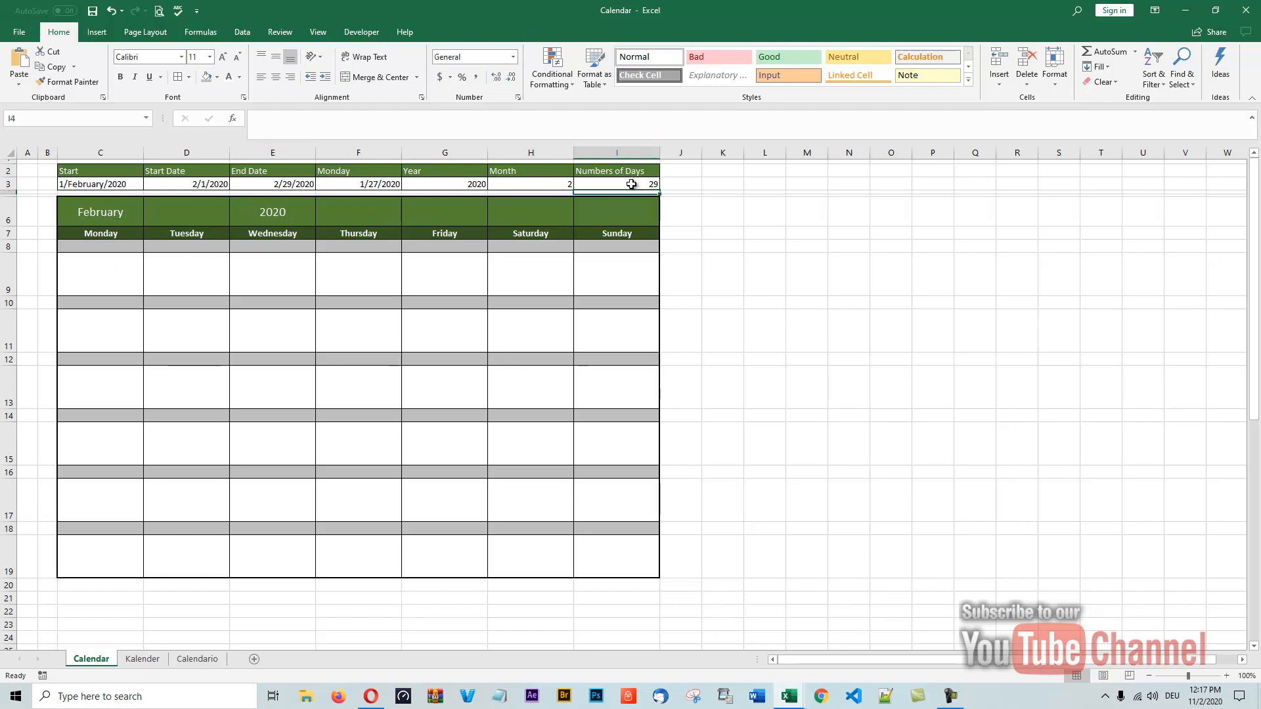
Test the helper row formulas by switching the calendar year in E6 to 2021 and back to 2020
left_click(291, 219)
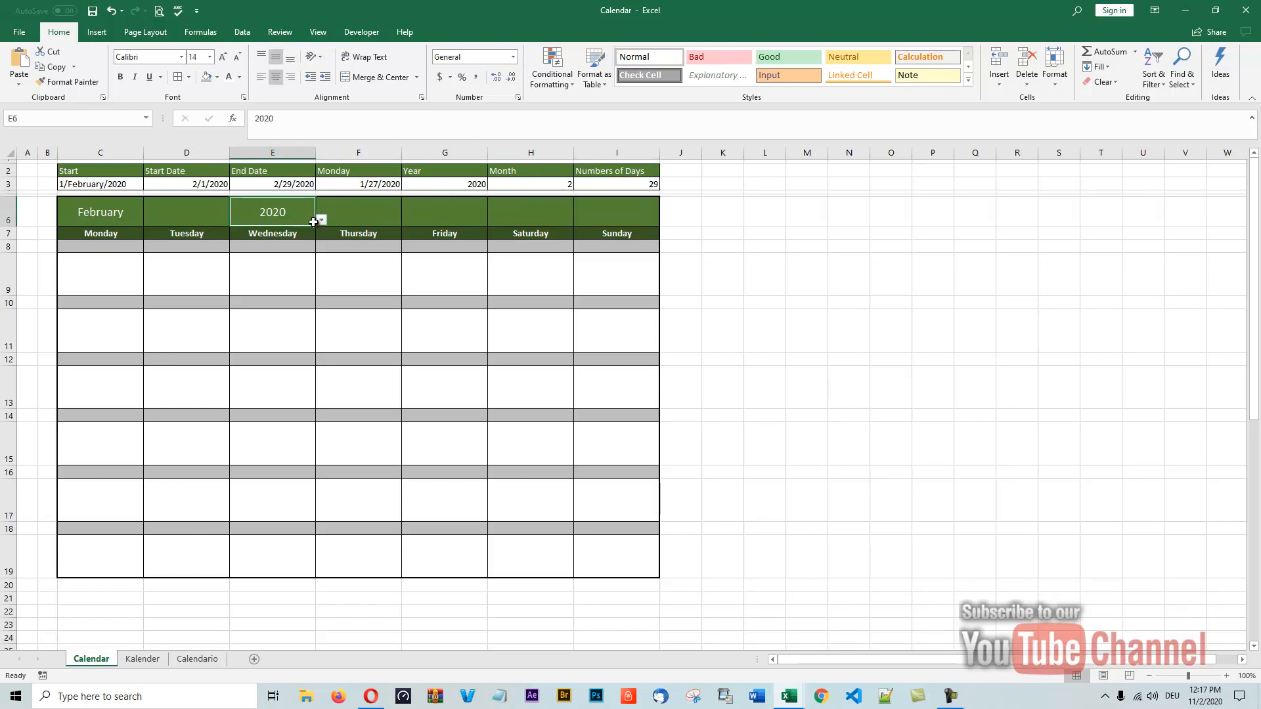
left_click(321, 220)
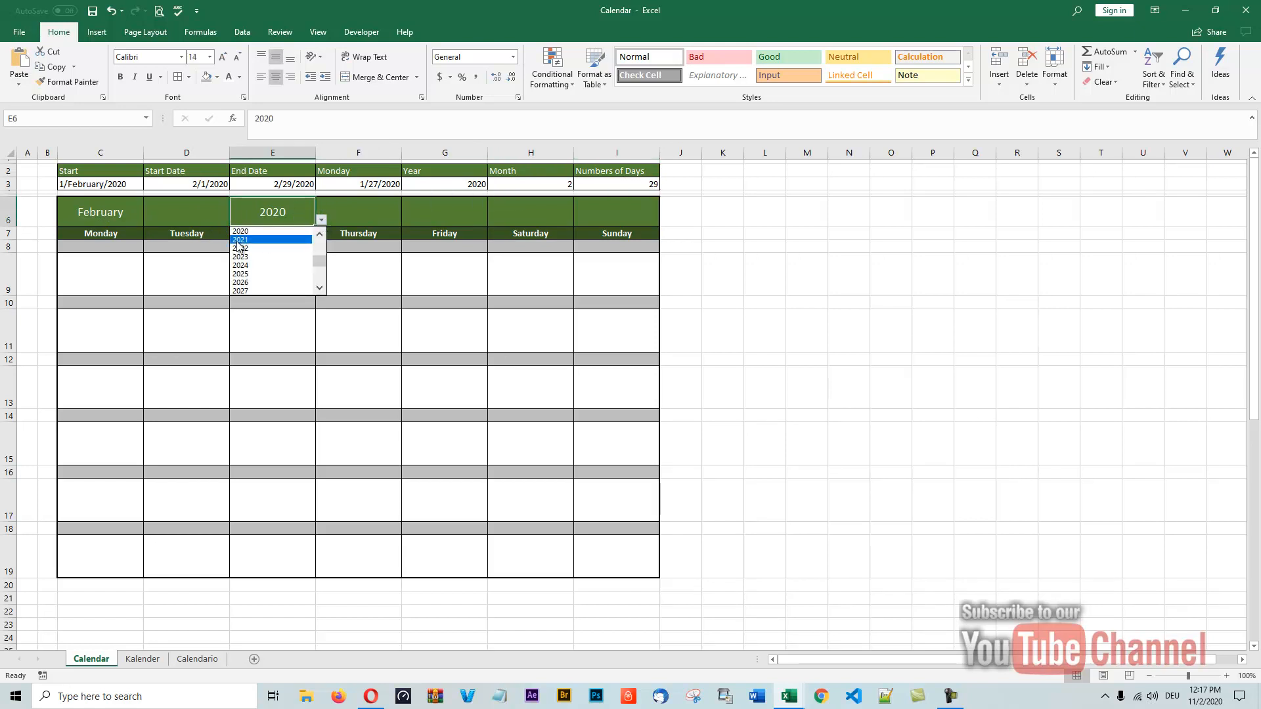
left_click(240, 239)
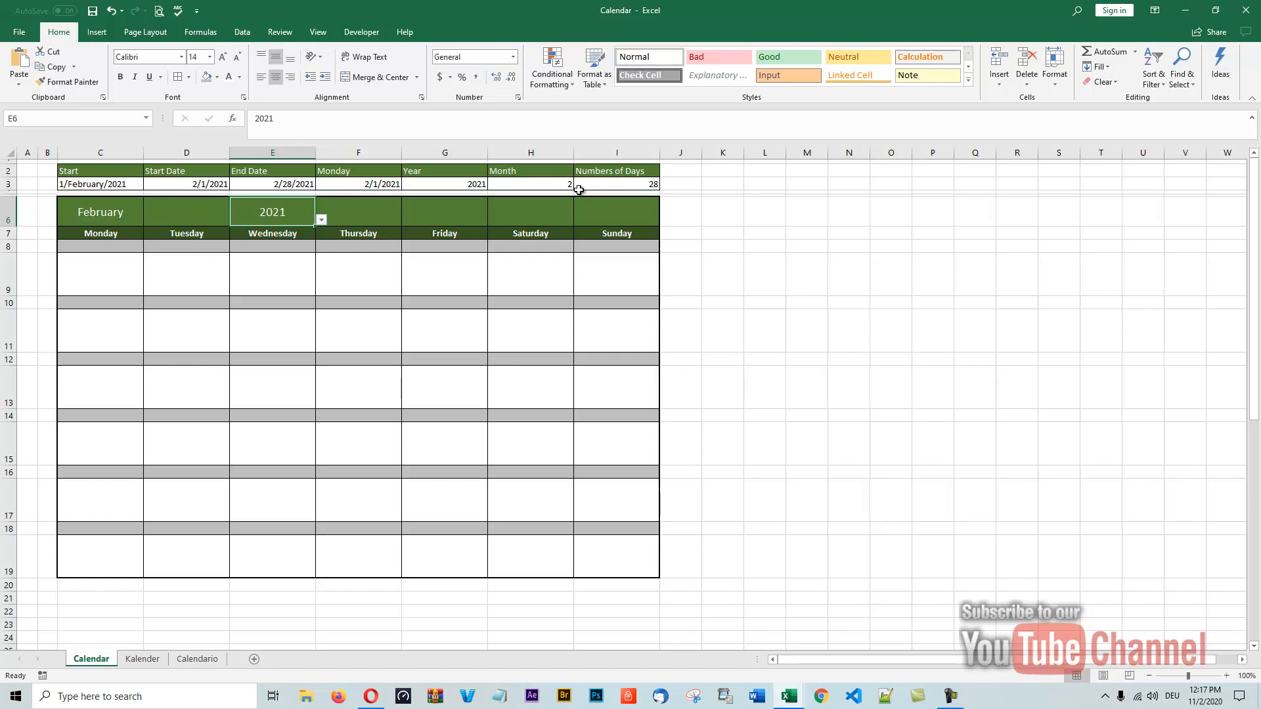
left_click(322, 220)
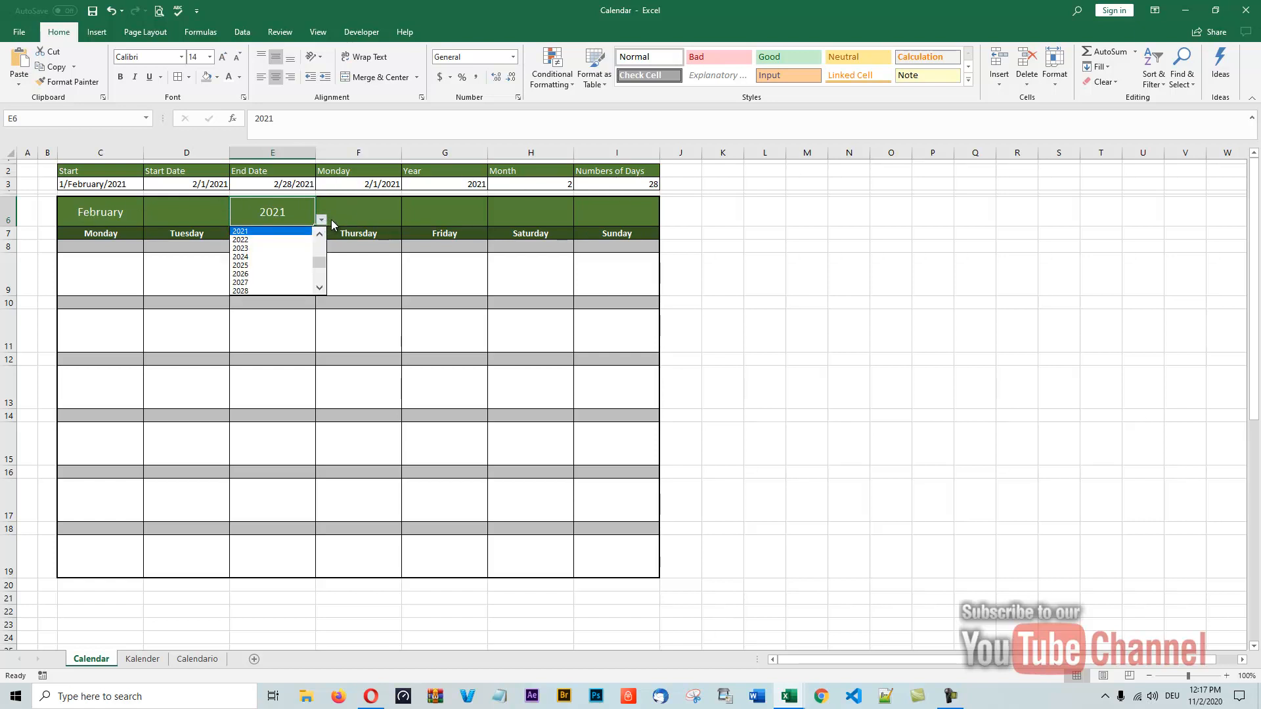
left_click(319, 234)
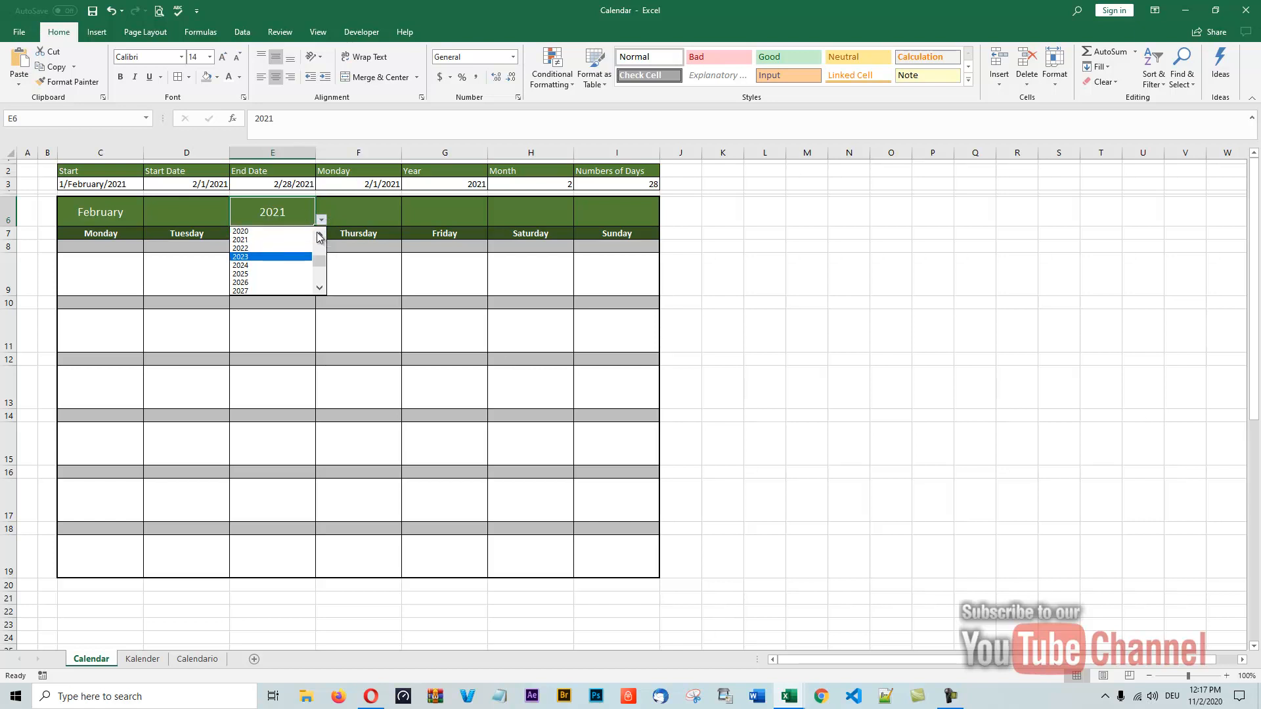
left_click(255, 234)
left_click(358, 212)
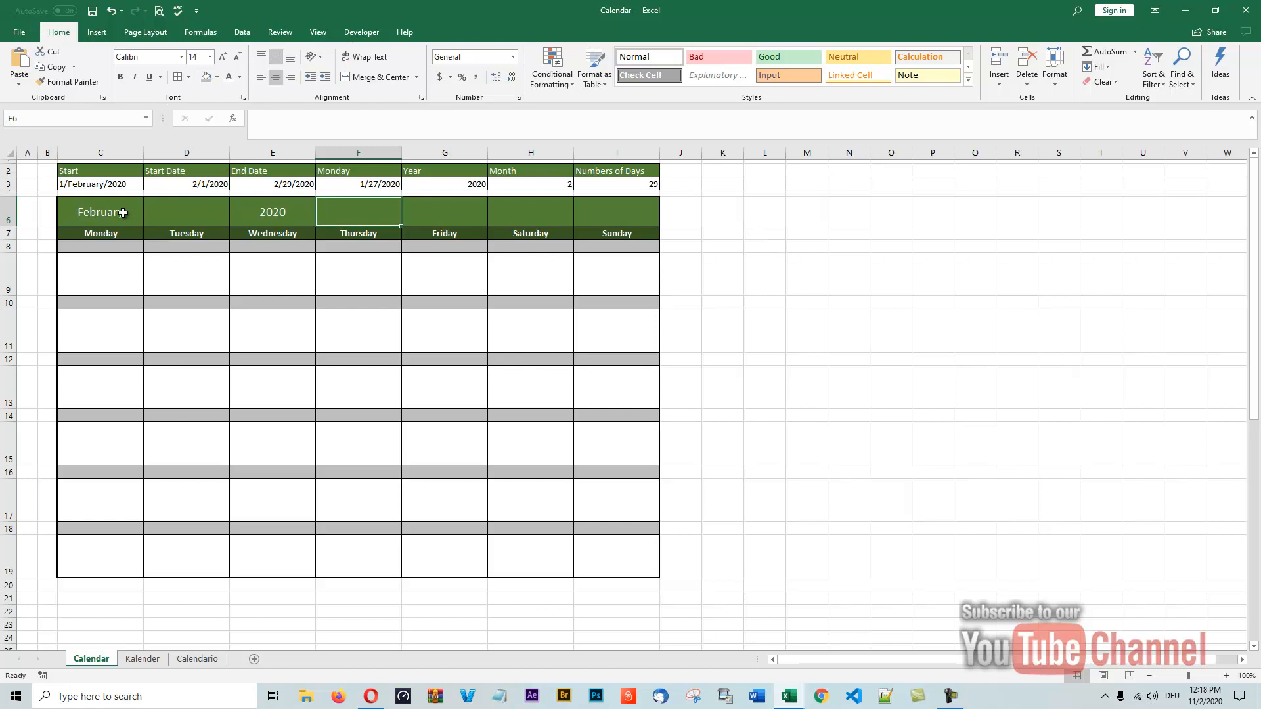
Enter the formula =F3 in C8, the first date cell under Monday, and reselect that cell
left_click(90, 250)
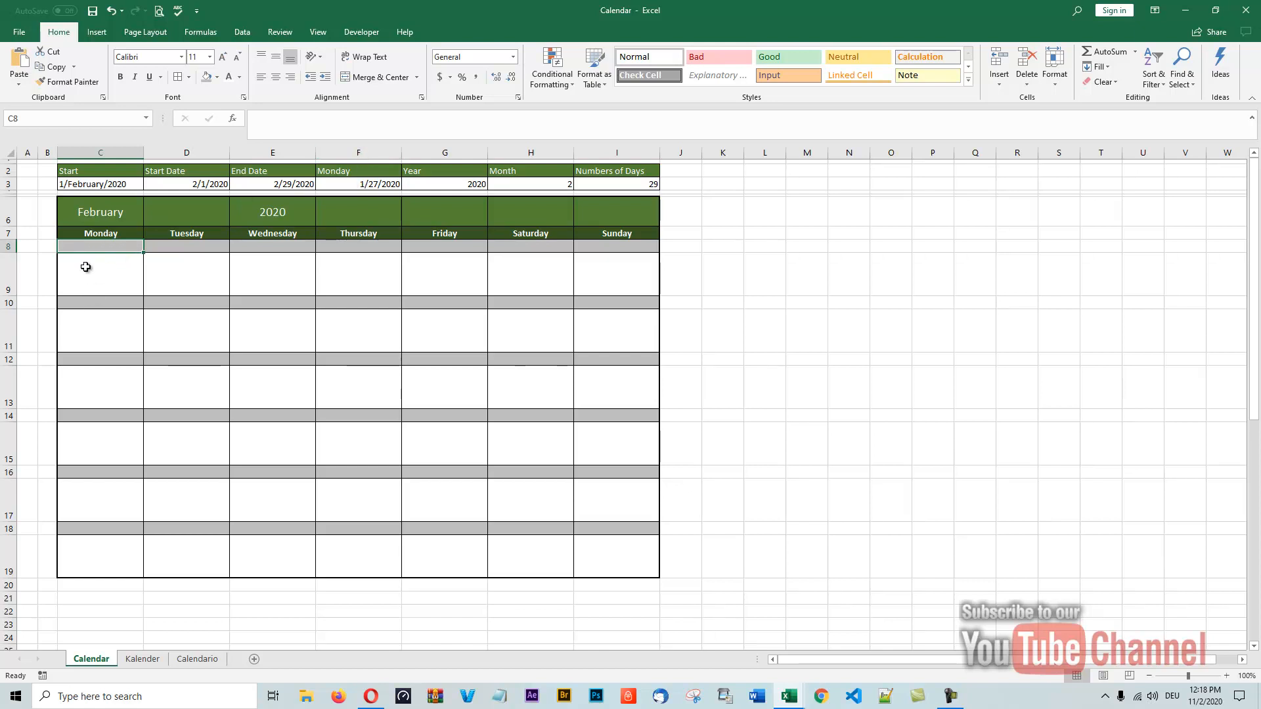
type("=")
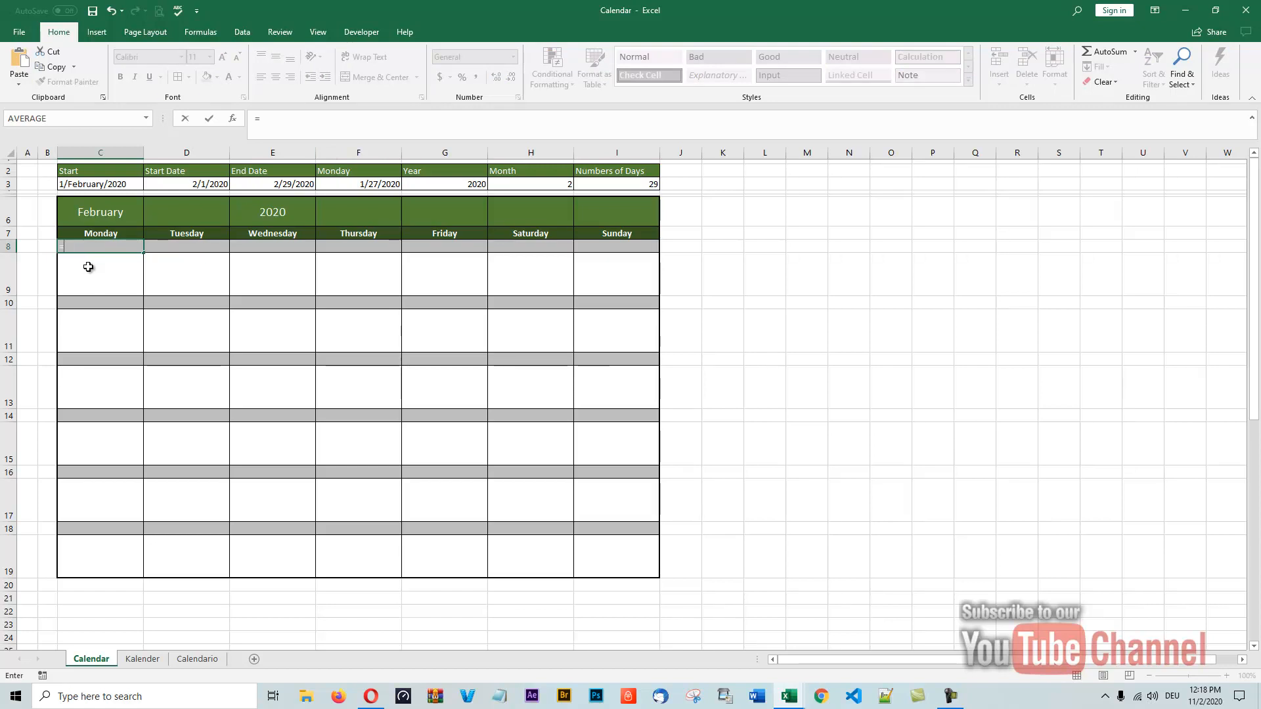
type("f")
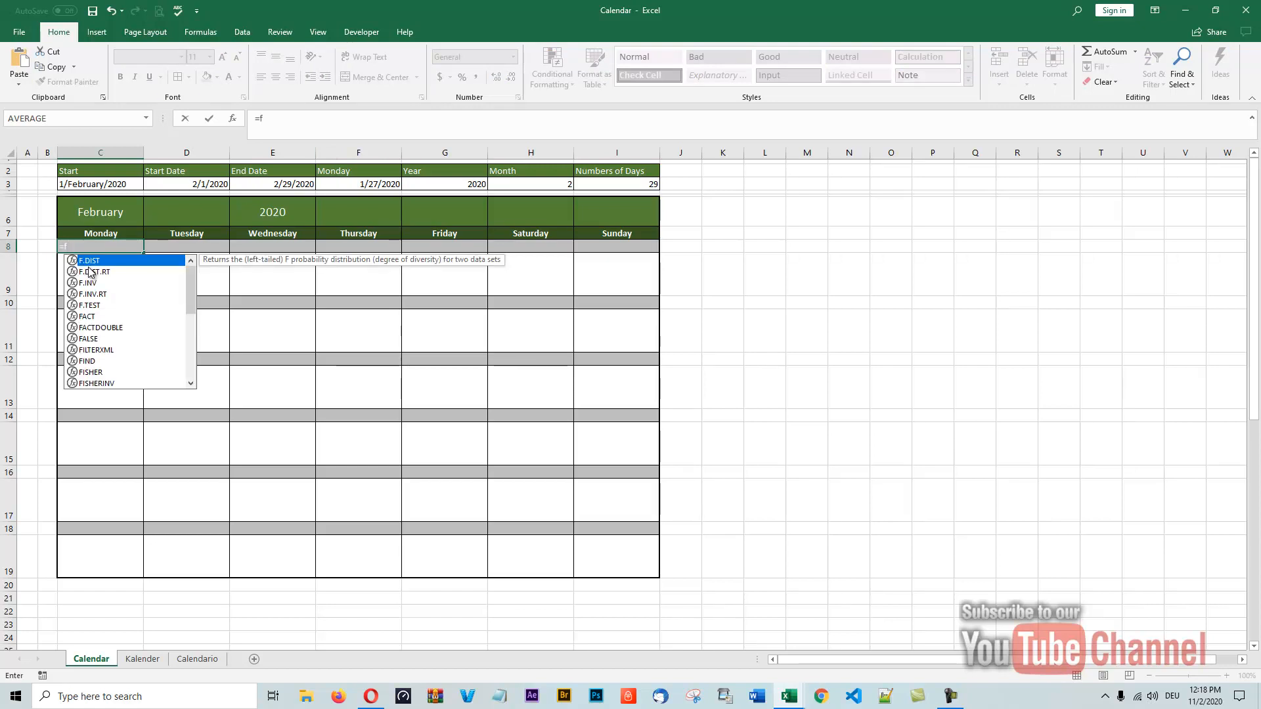
key("BackSpace")
type("F3")
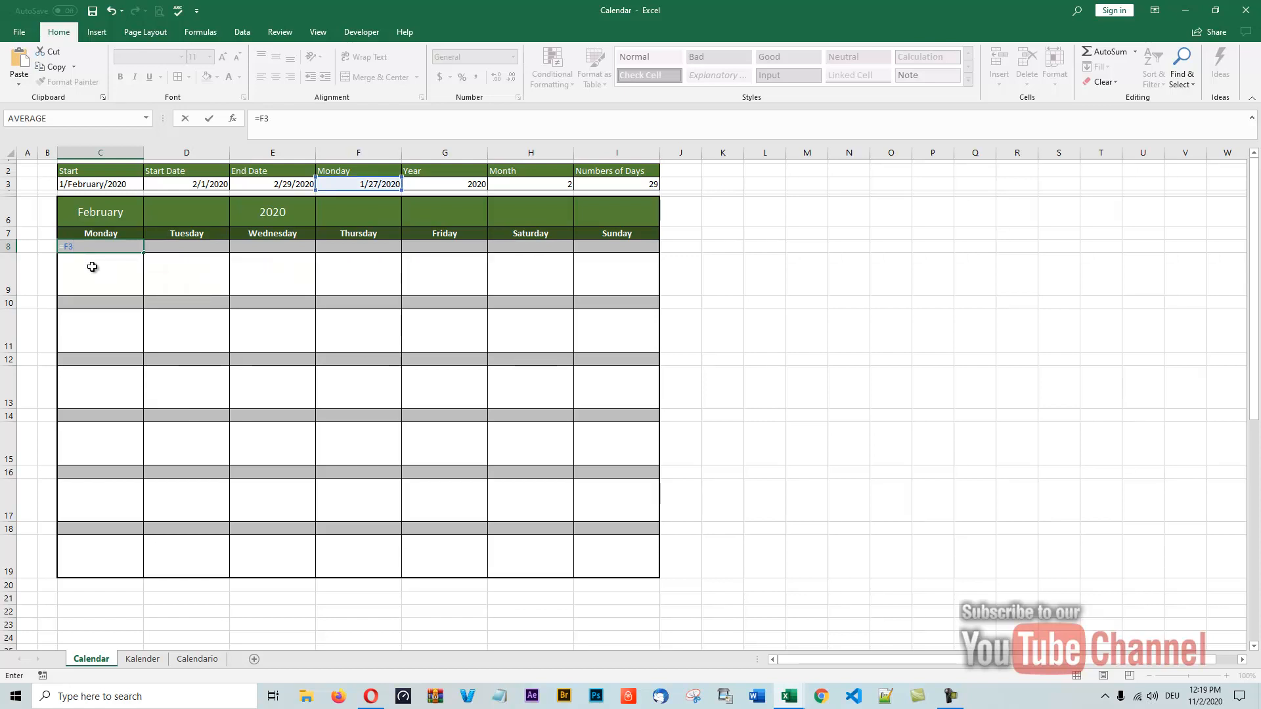
key("Return")
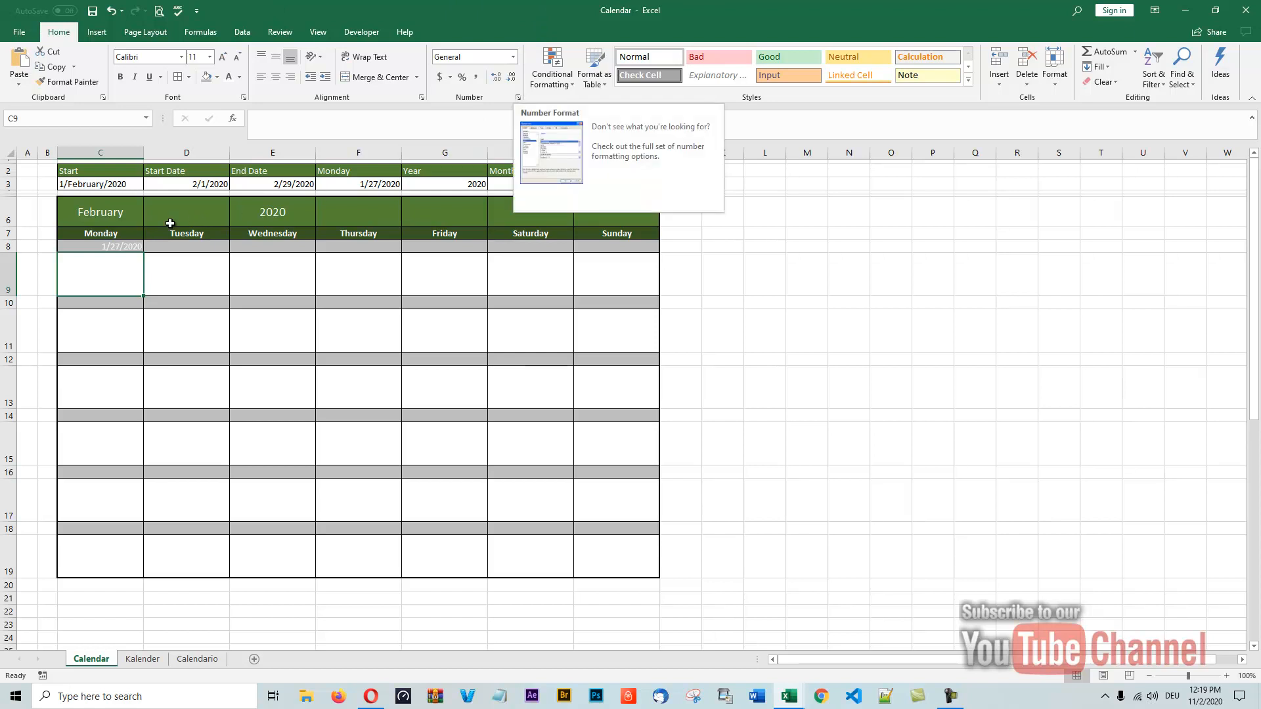
left_click(115, 248)
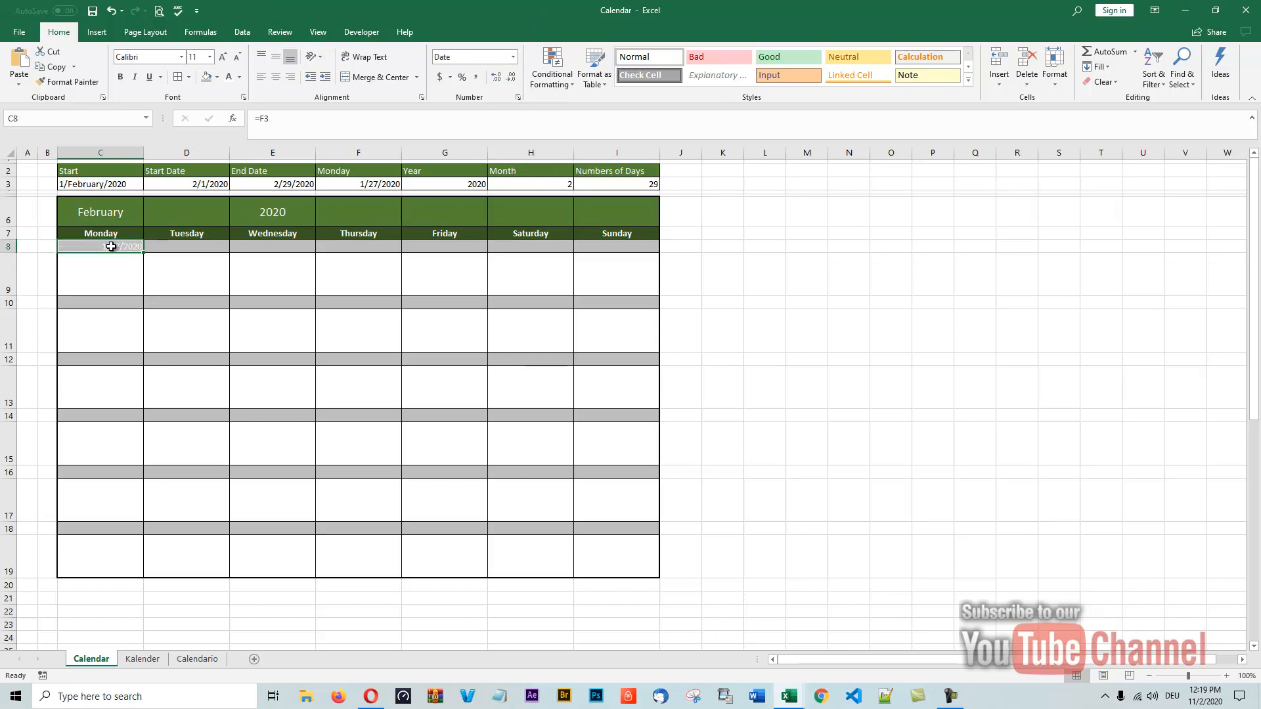
Examine the built-in Number, General and Date formats available for cell C8, including the list of date types
left_click(519, 98)
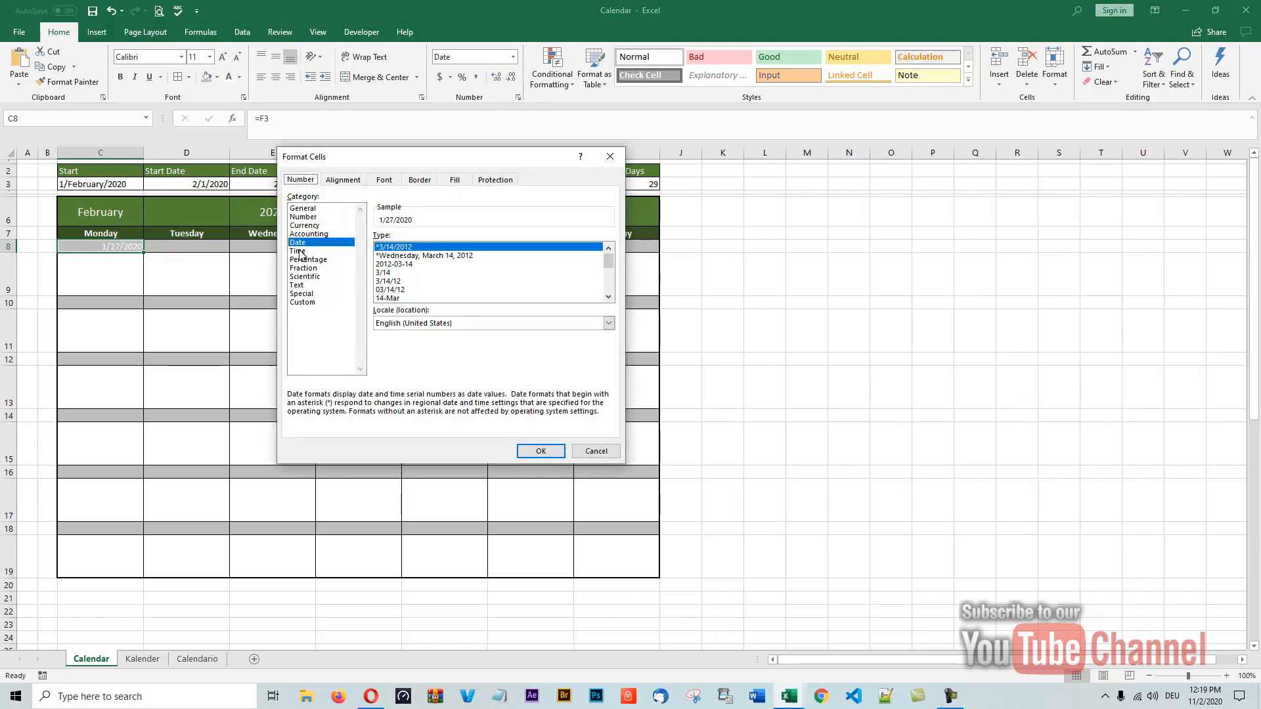
left_click(306, 218)
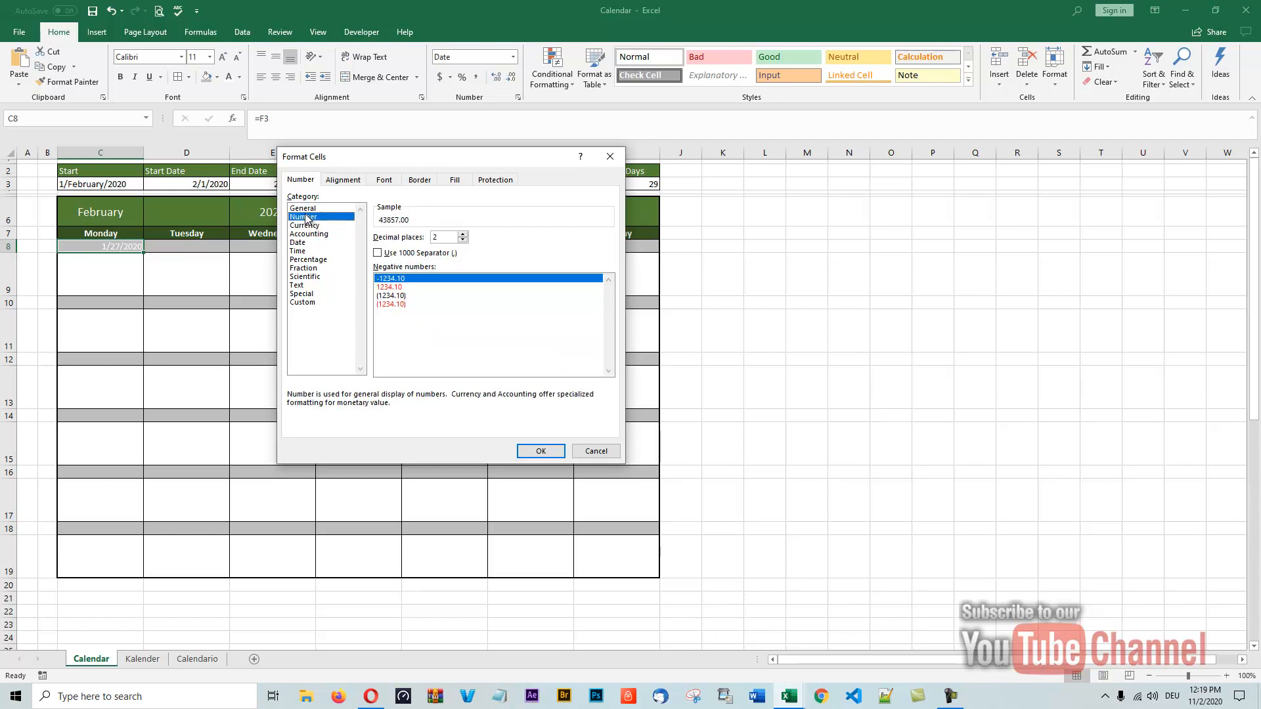
left_click(306, 209)
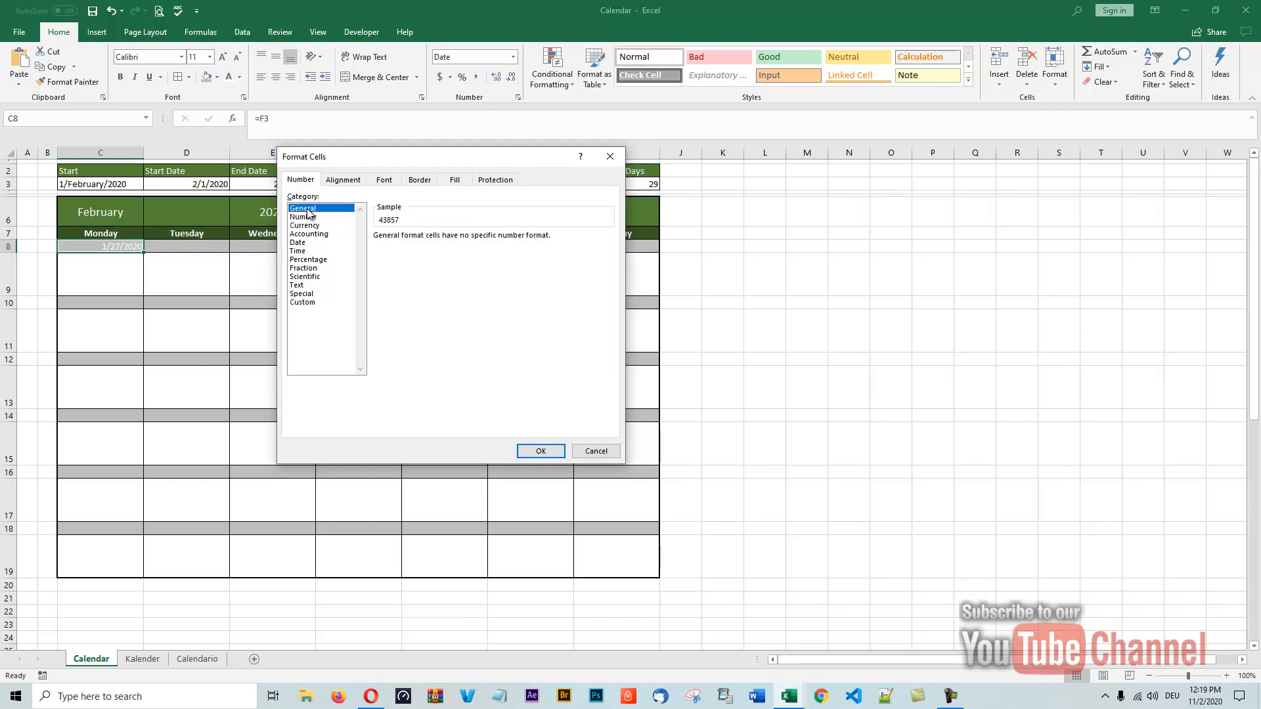
left_click(299, 244)
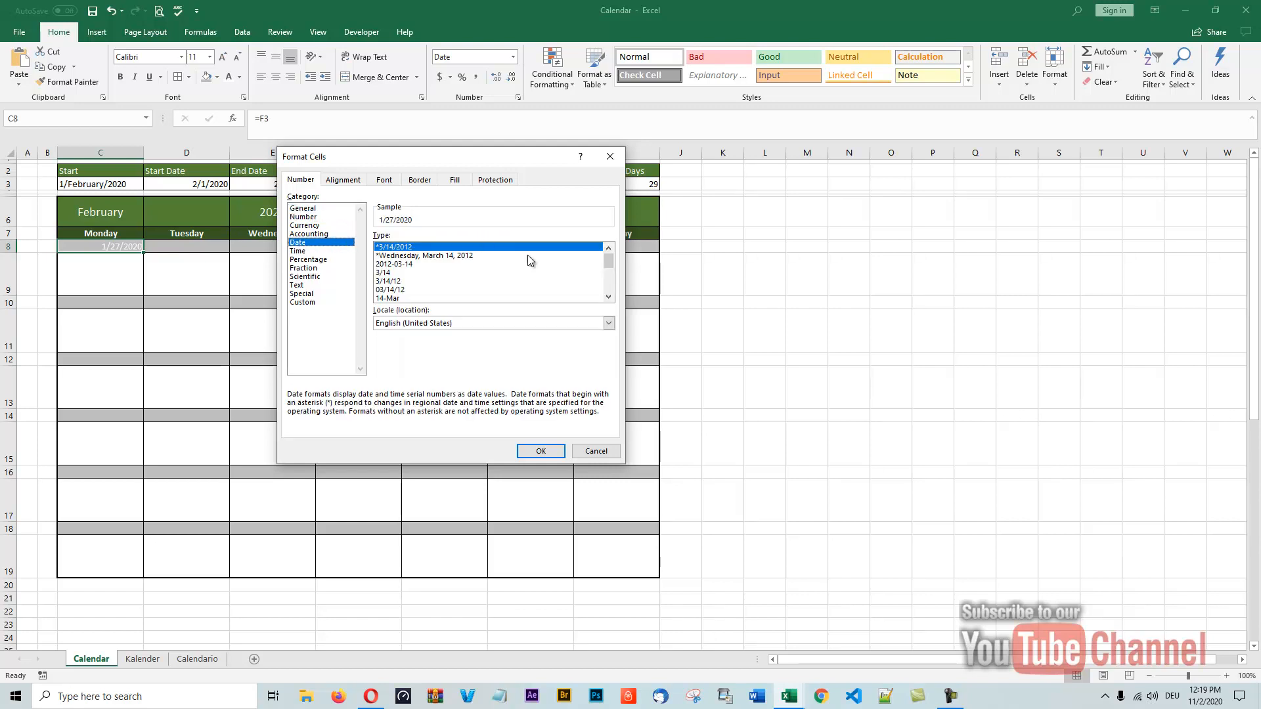
left_click(609, 297)
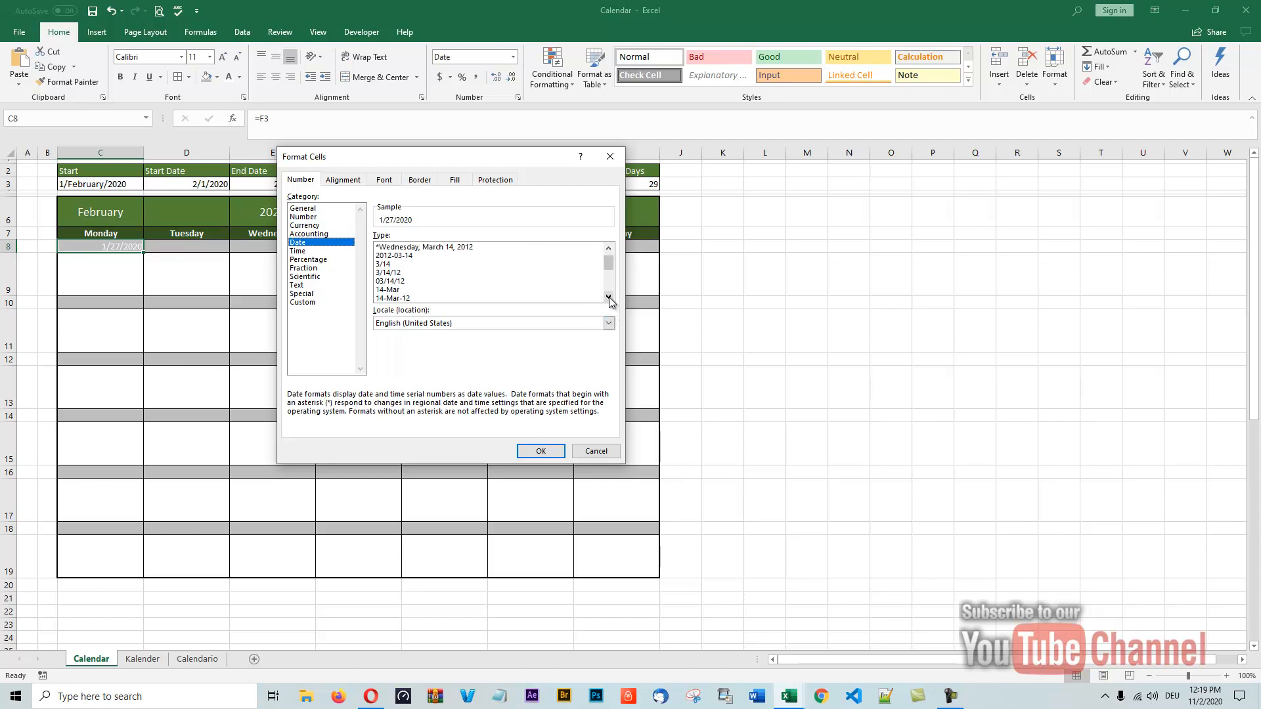
left_click(609, 297)
left_click(609, 297)
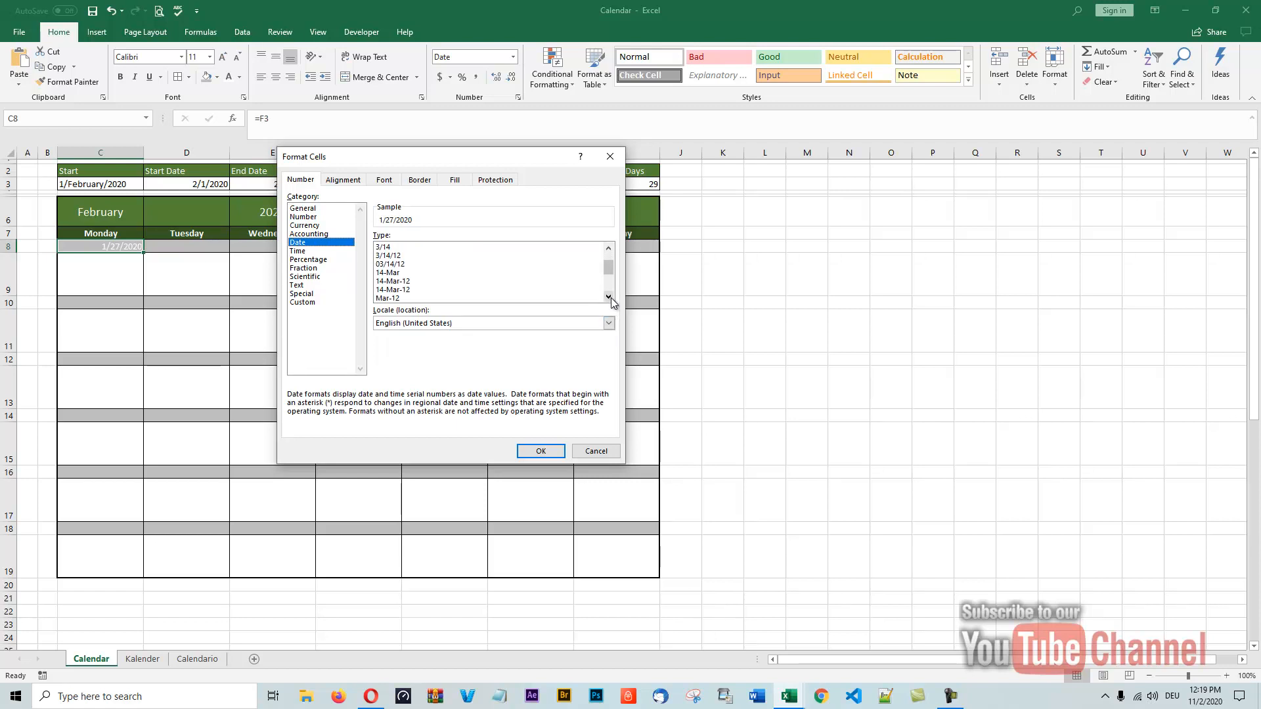
left_click(609, 297)
left_click(609, 297)
left_click(609, 297)
left_click(609, 297)
left_click(609, 297)
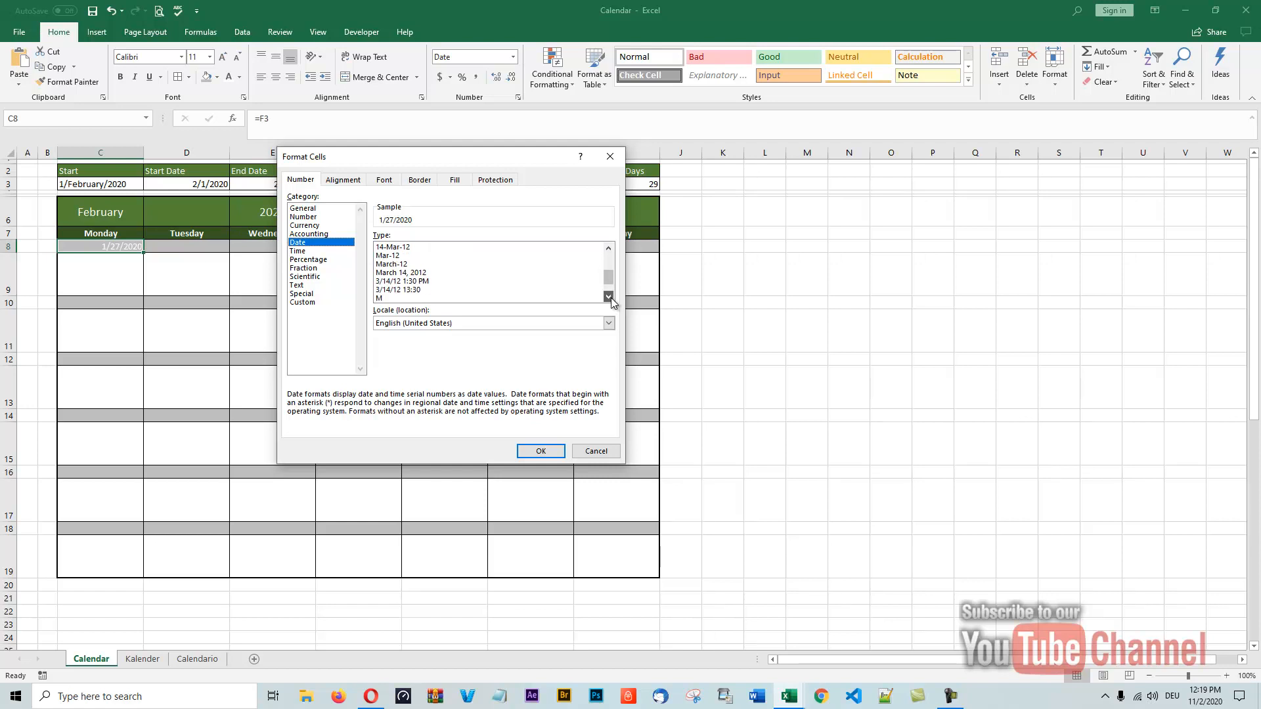
left_click(609, 297)
left_click(609, 296)
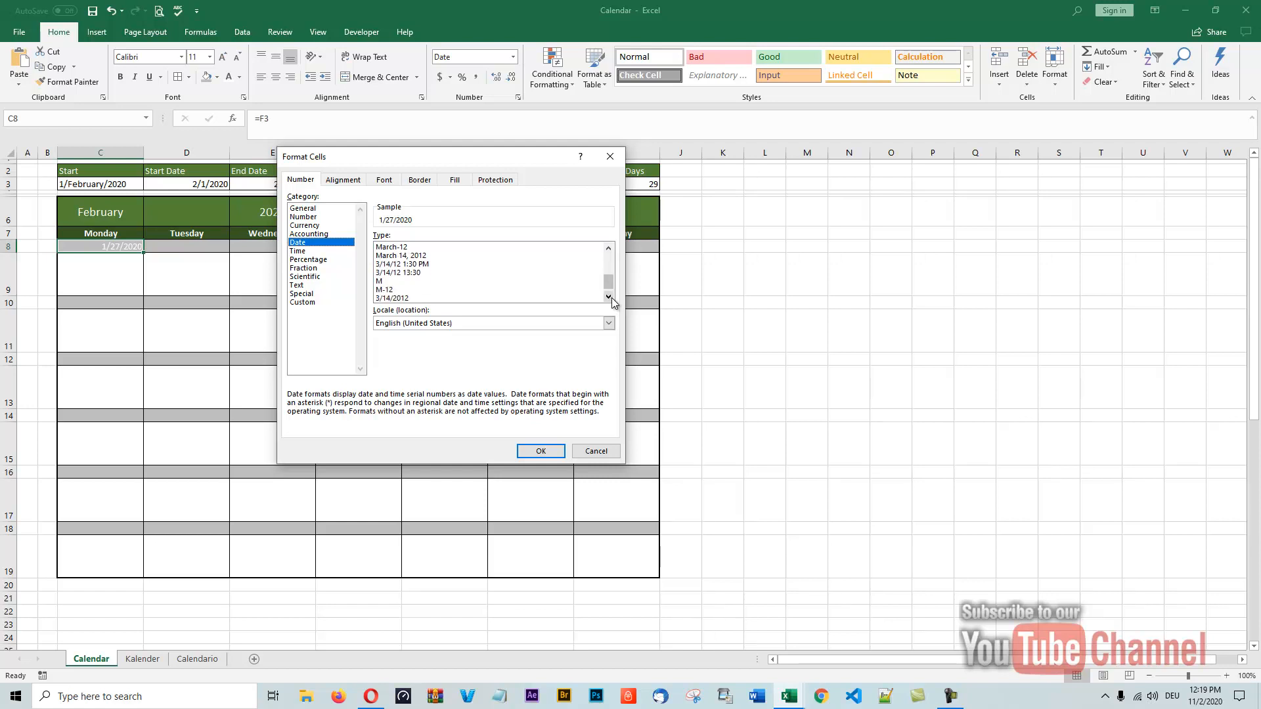
left_click(609, 297)
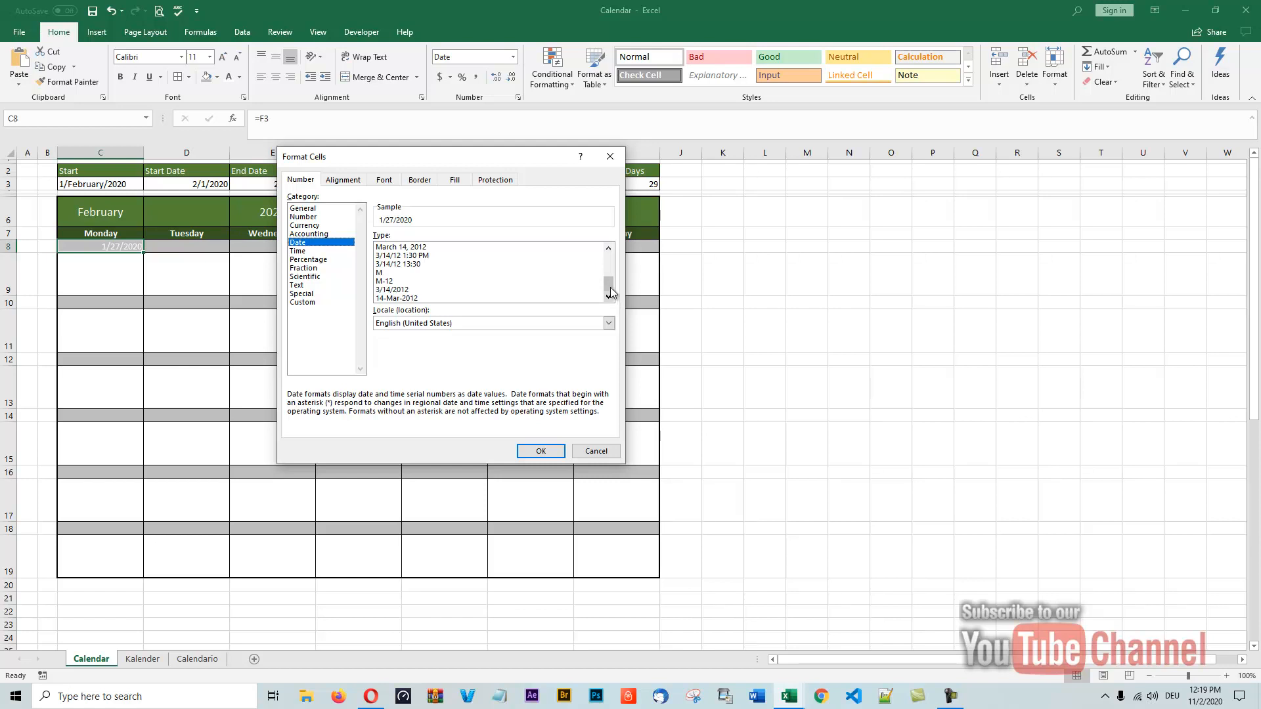
left_click_drag(609, 284, 612, 225)
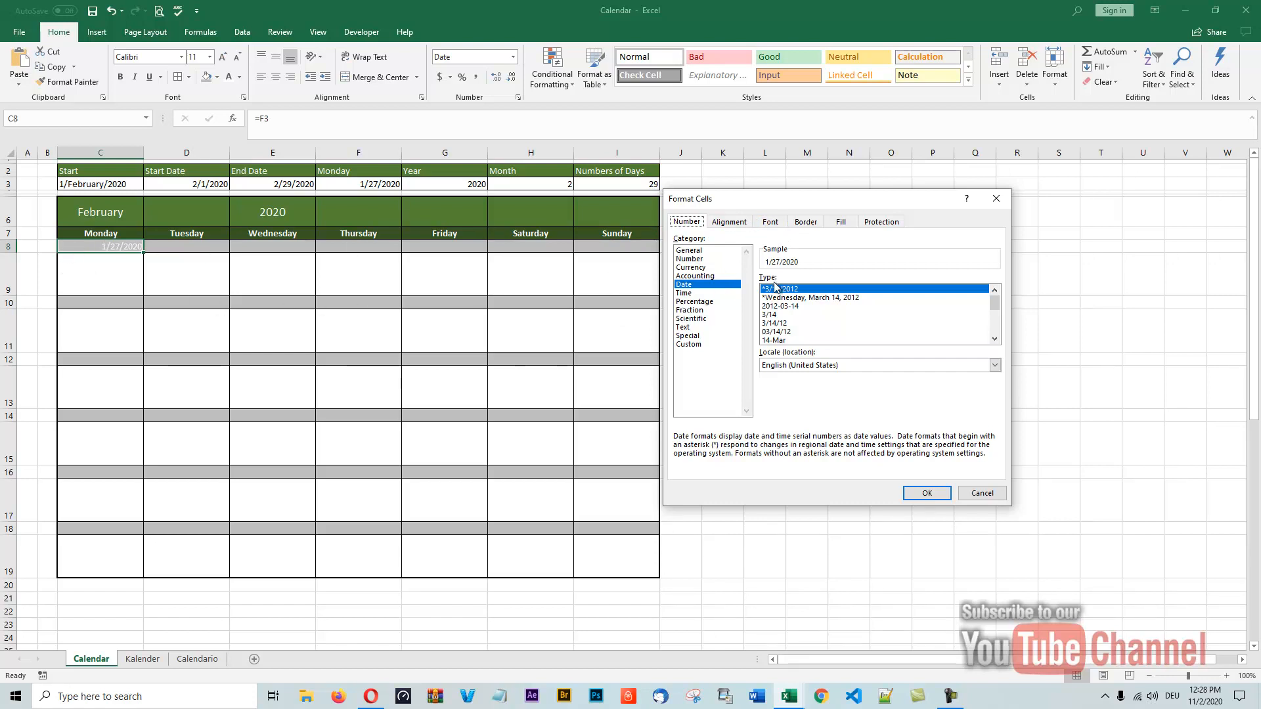
Apply the custom number format d to cell C8 so the date shows only its day number
left_click(690, 346)
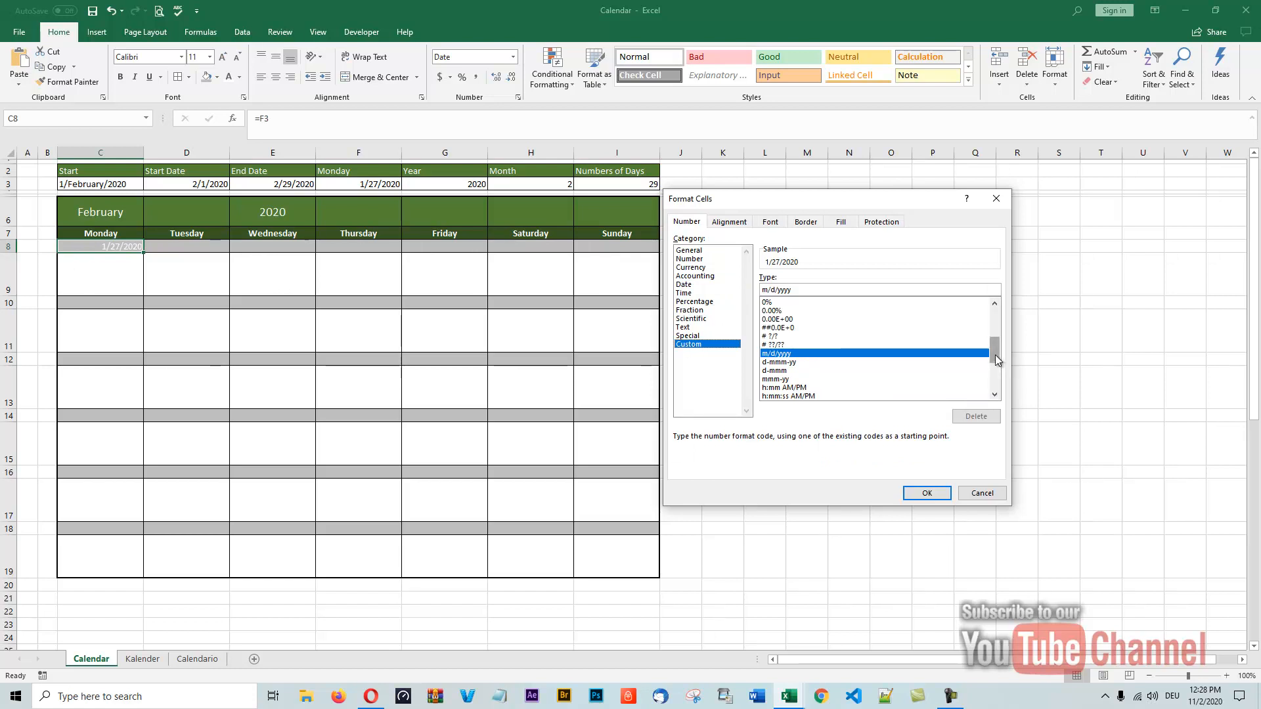
left_click_drag(997, 359, 999, 404)
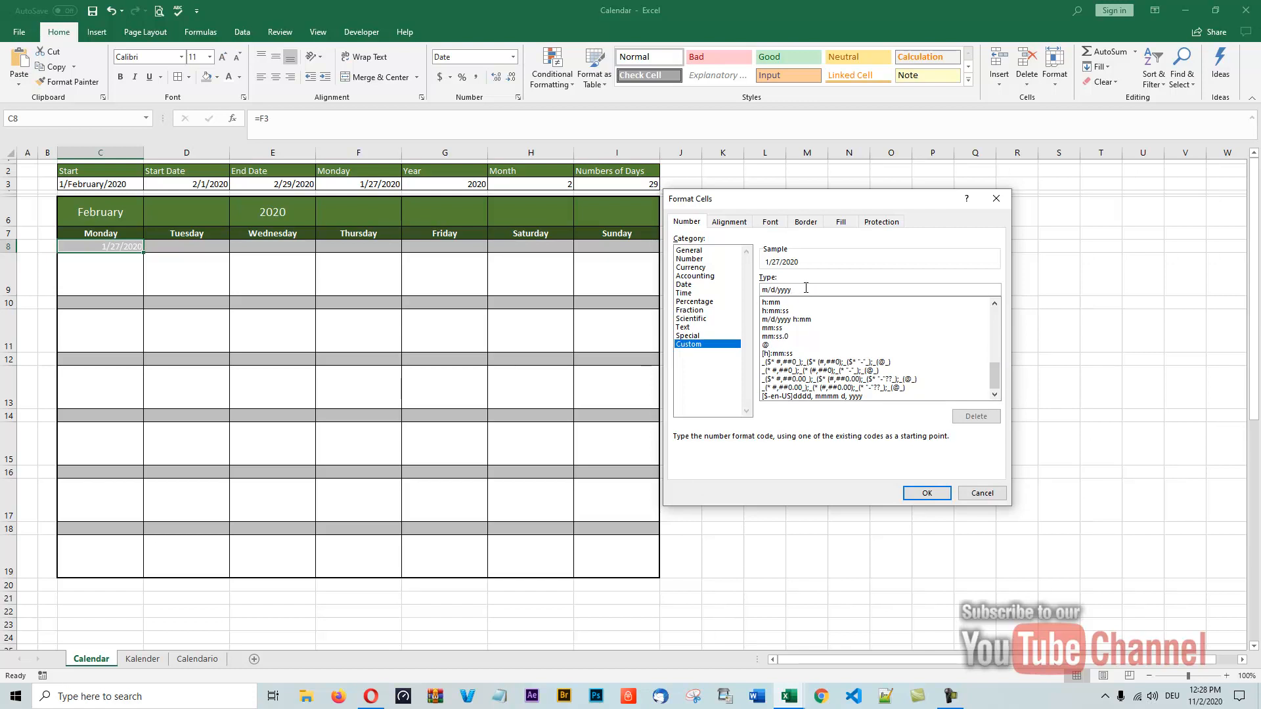
key("BackSpace")
key("BackSpace")
key("BackSpace")
key("BackSpace")
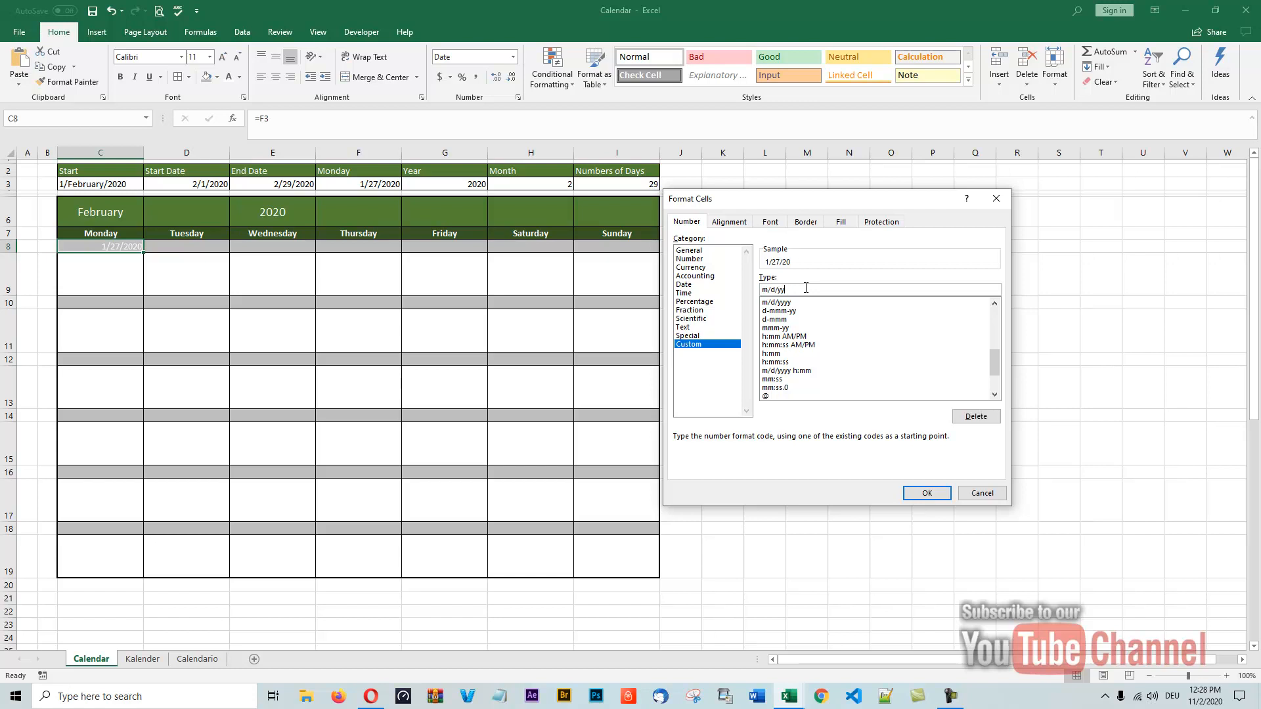
key("BackSpace")
key("BackSpace")
key("BackSpace")
key("BackSpace")
type("d")
left_click(926, 493)
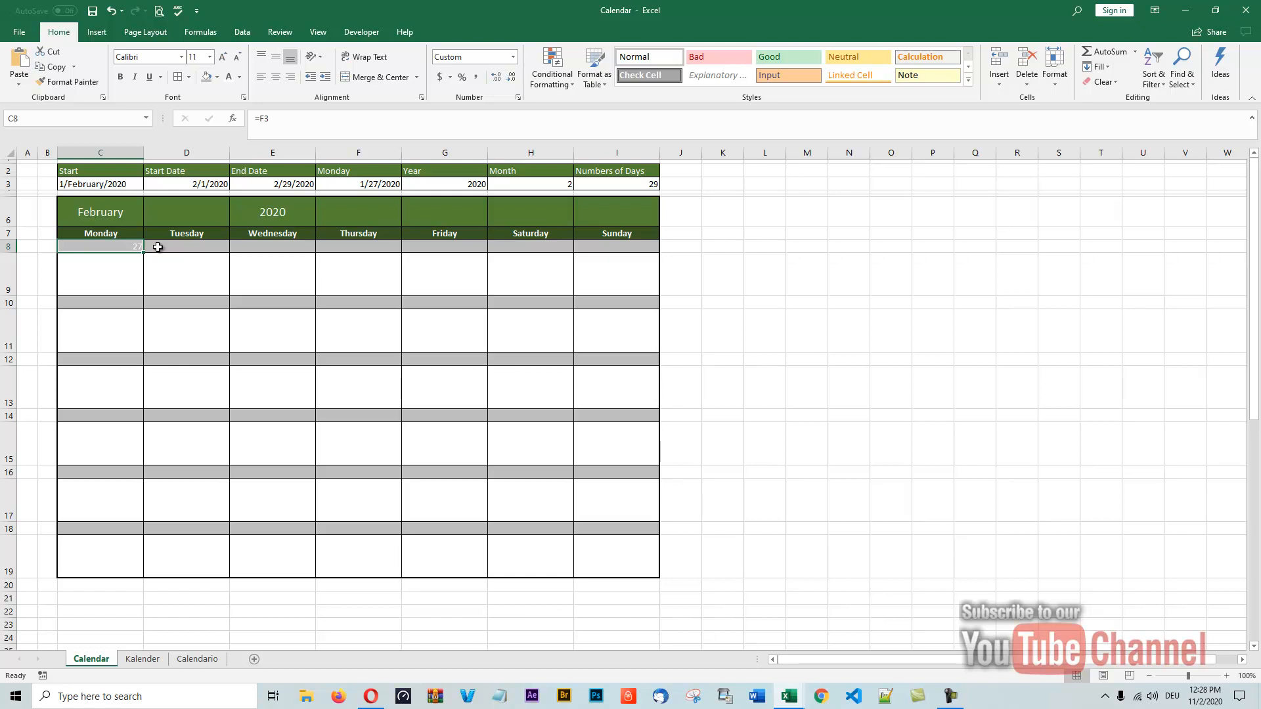
Apply the custom format d to D8:I8 and the grey date cells in columns C to I of rows 10, 12, 14, 16 and 18
left_click(158, 247)
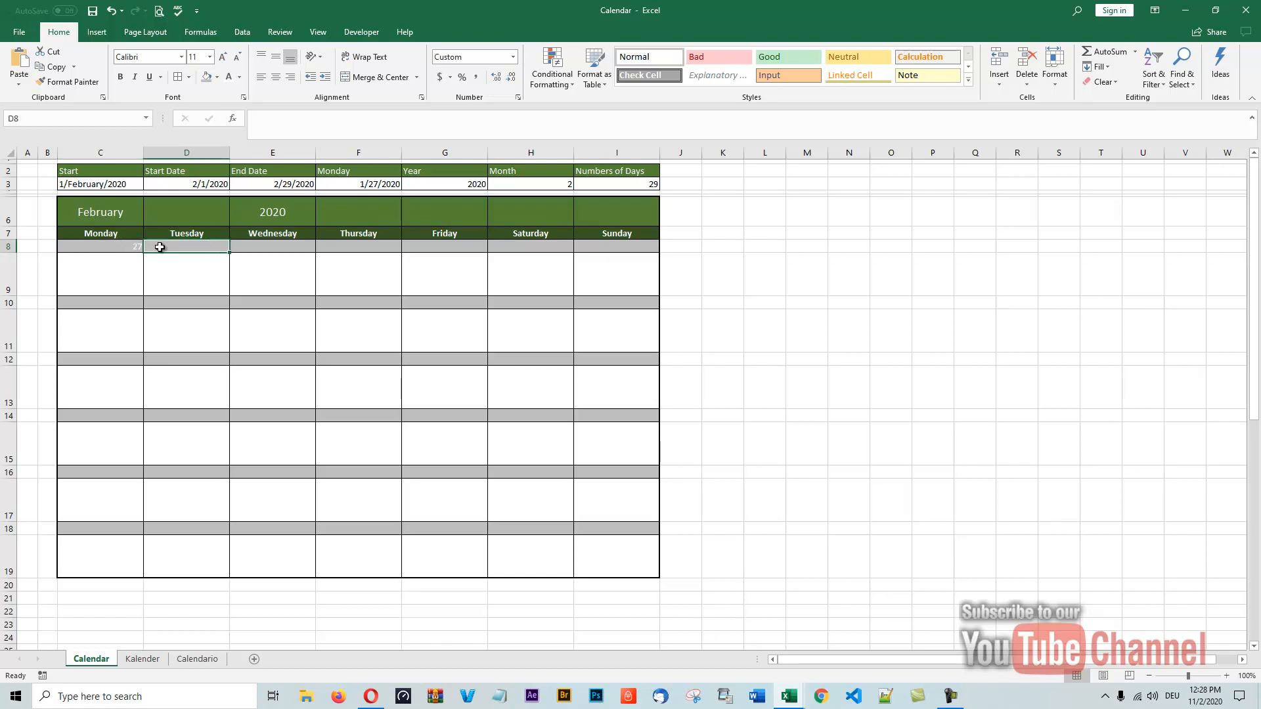
left_click_drag(161, 247, 611, 247)
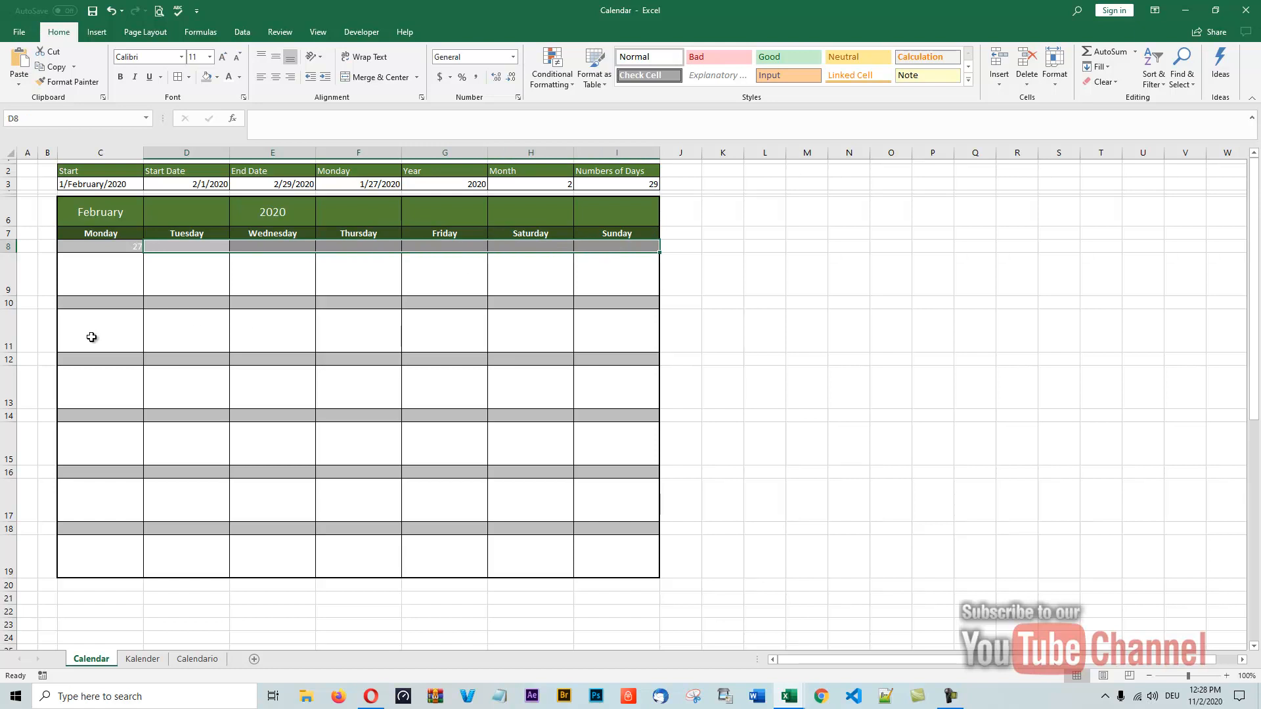
left_click_drag(82, 303, 582, 306)
left_click_drag(107, 359, 610, 356)
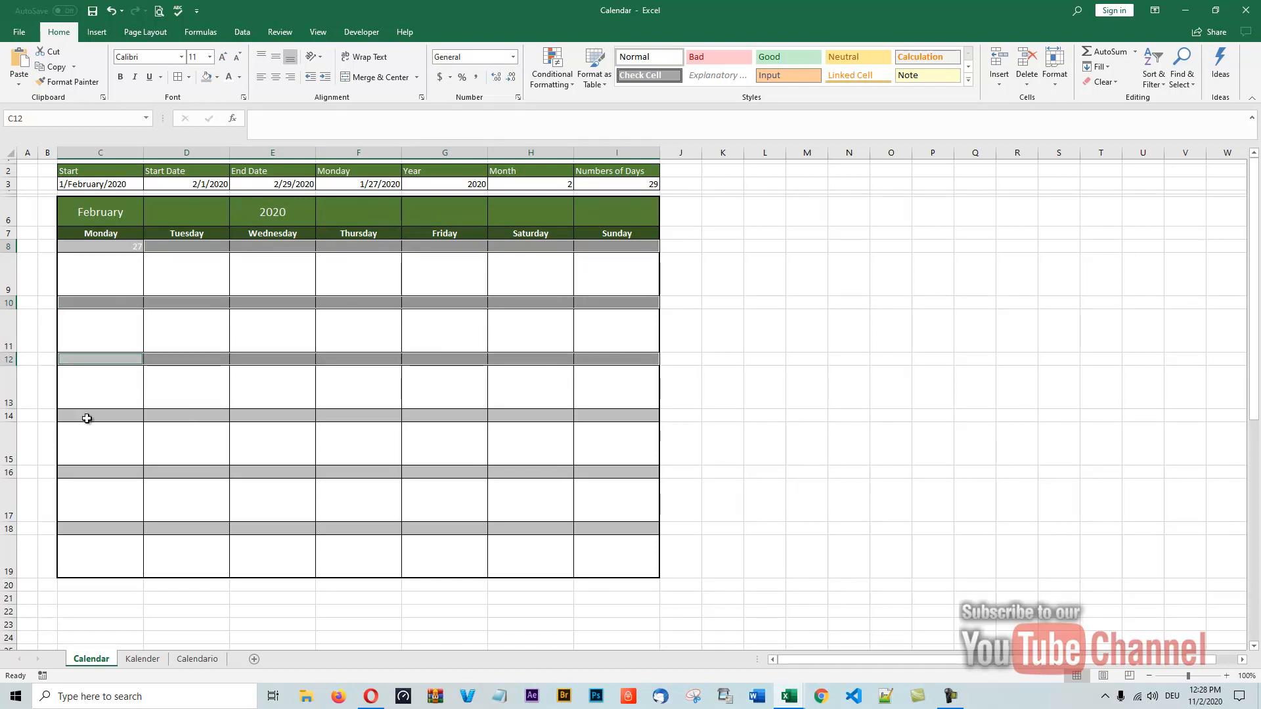
left_click_drag(79, 415, 628, 416)
left_click_drag(95, 478, 632, 476)
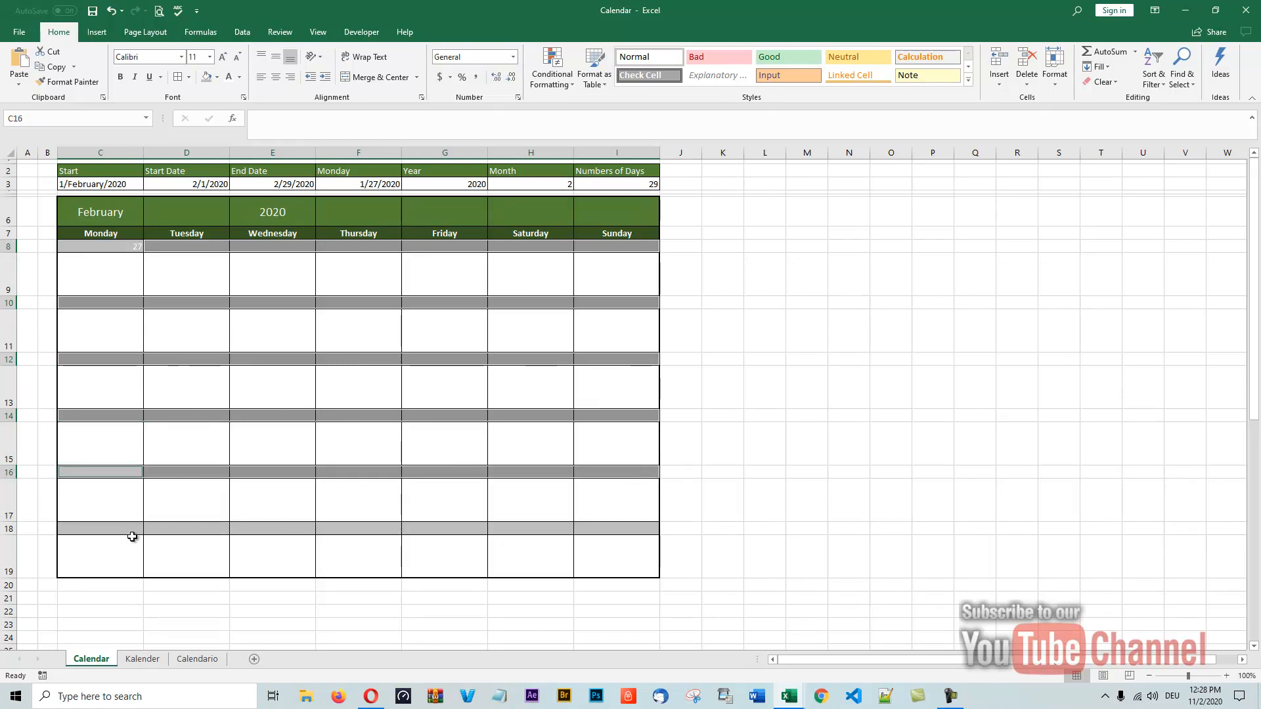
left_click_drag(89, 527, 597, 530)
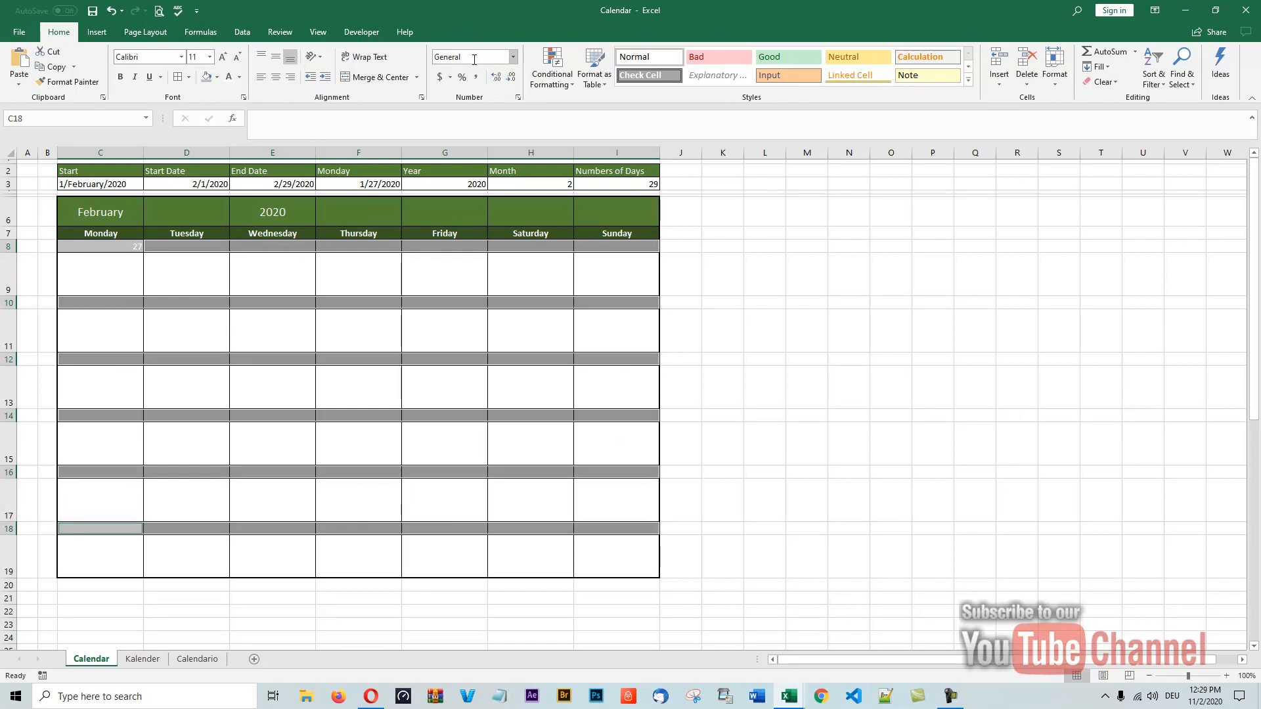
left_click(519, 98)
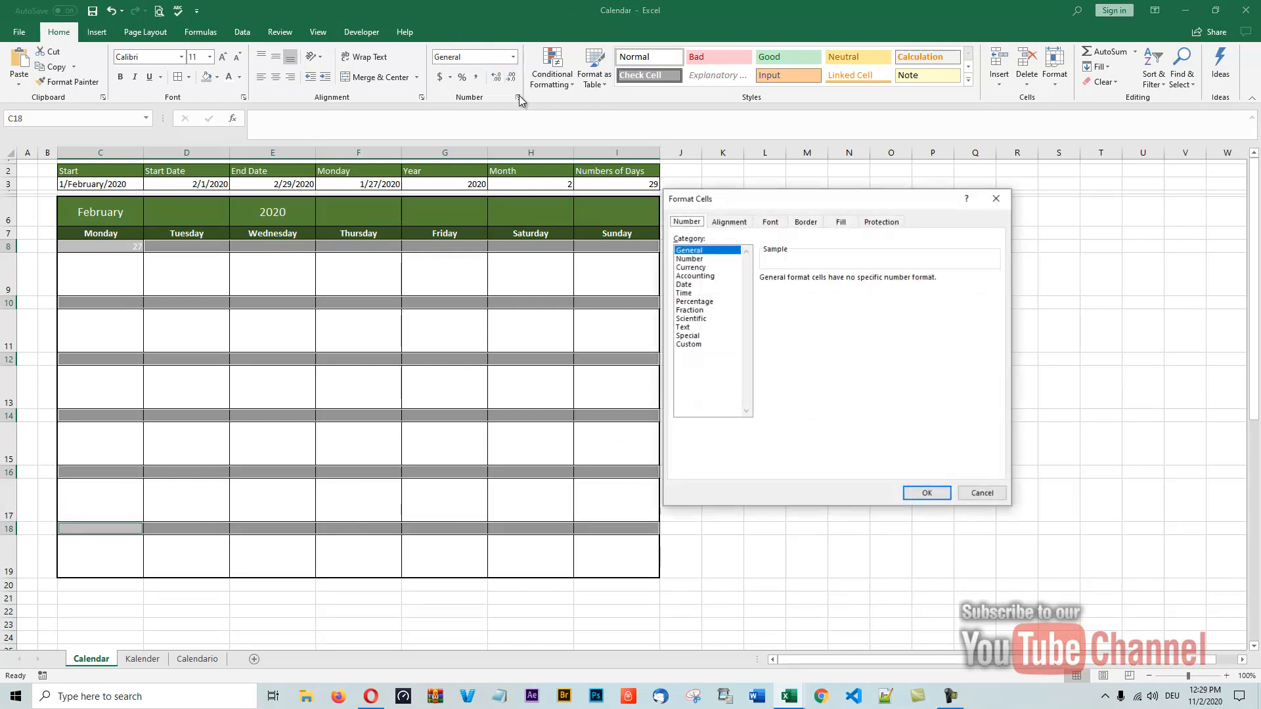
left_click(685, 346)
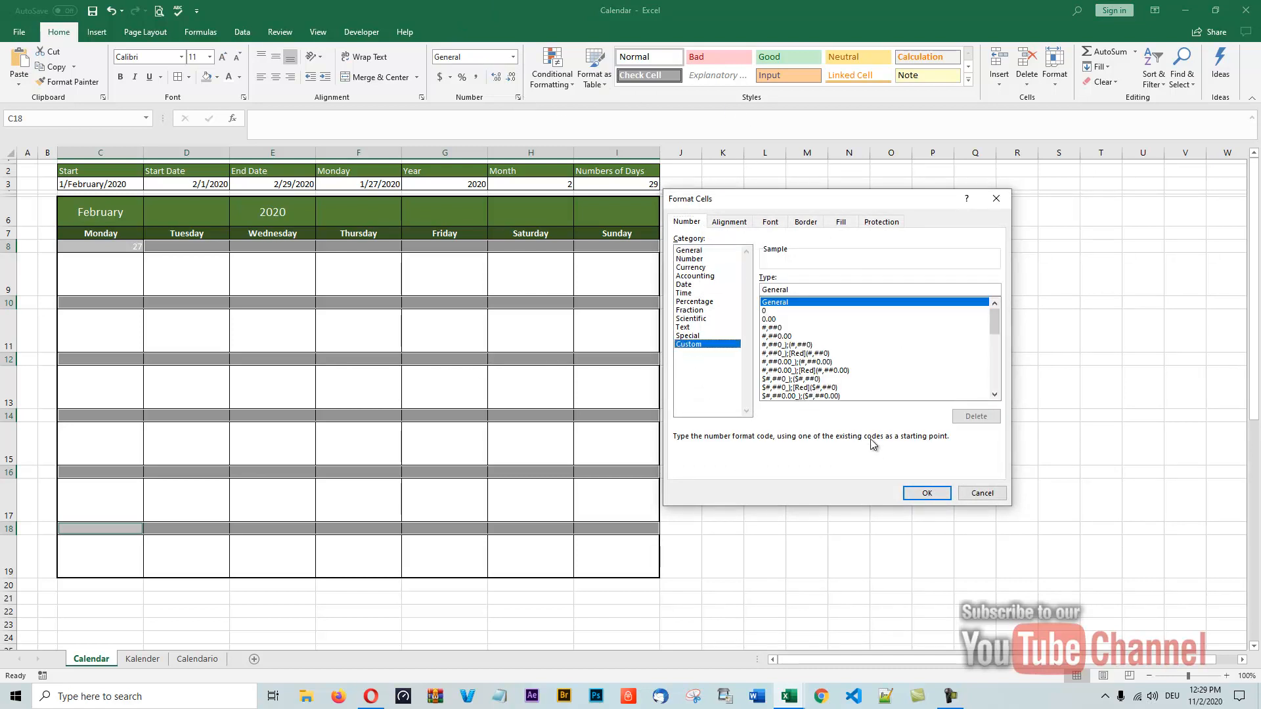
left_click_drag(996, 325, 995, 396)
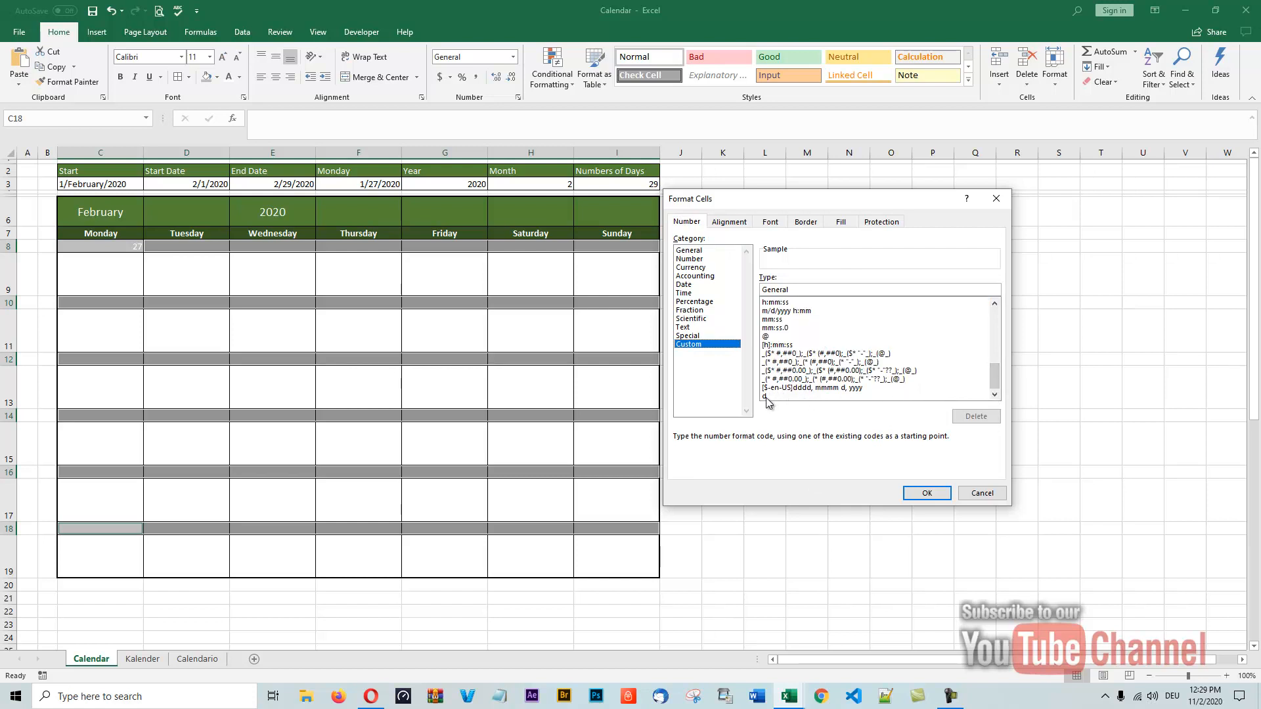
left_click(885, 395)
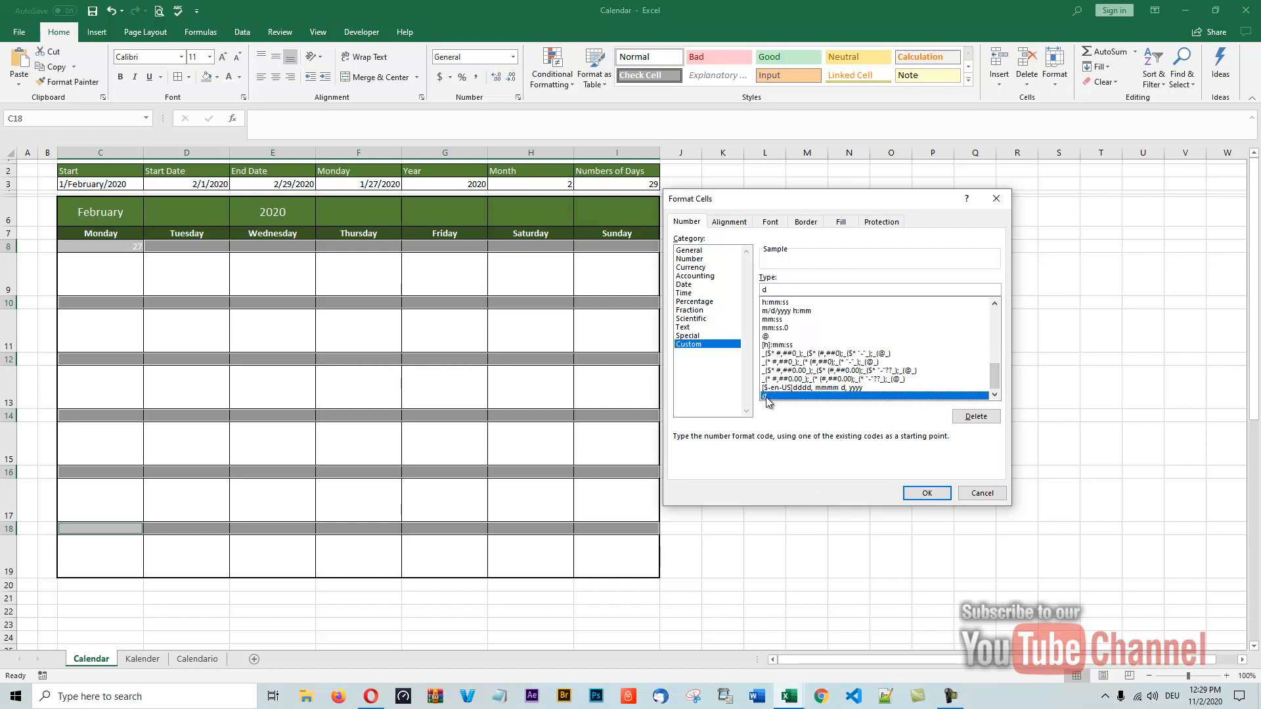
left_click(927, 493)
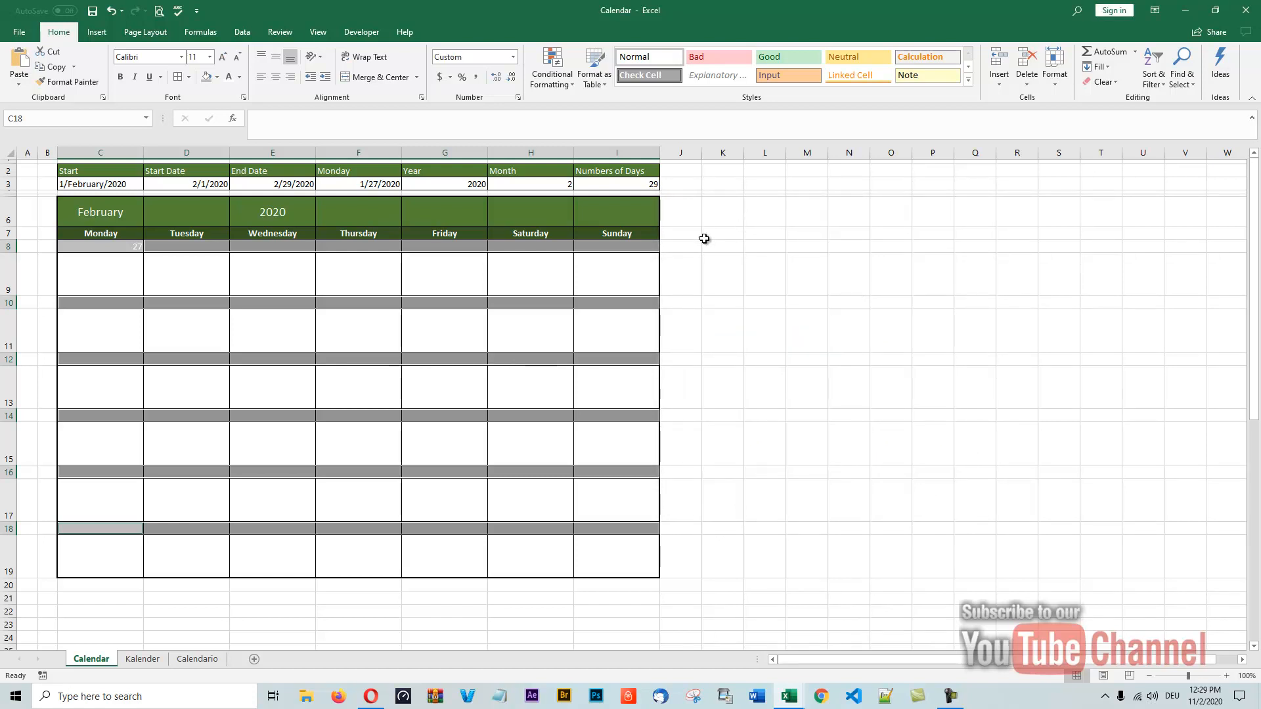
Enter =C8+1 in D8 under Tuesday and fill the formula across the first week through I8
left_click(111, 245)
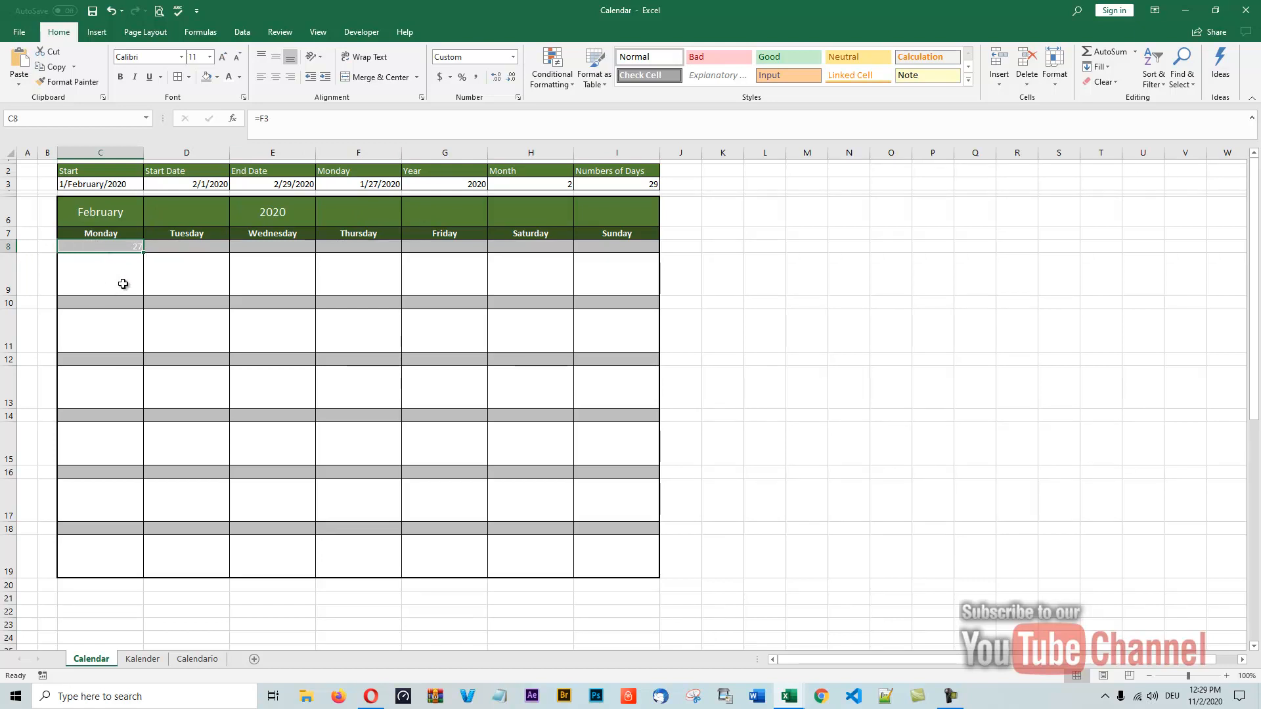
left_click(182, 247)
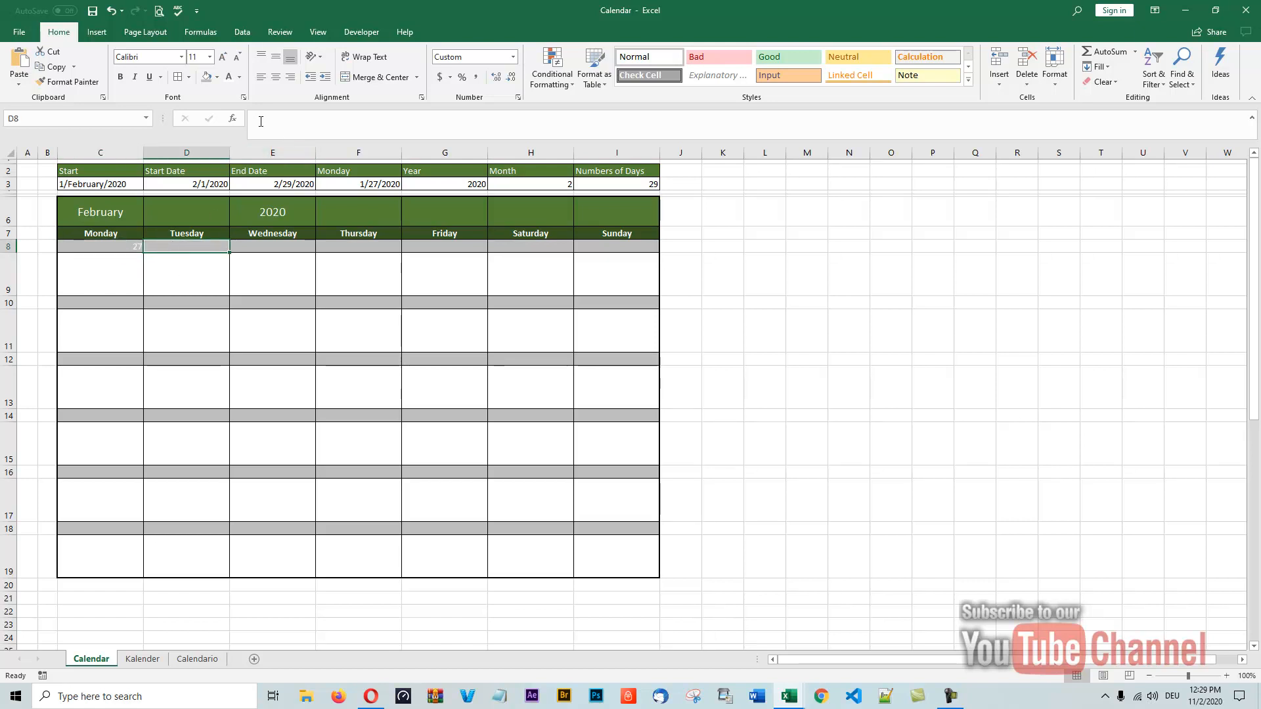
left_click(266, 119)
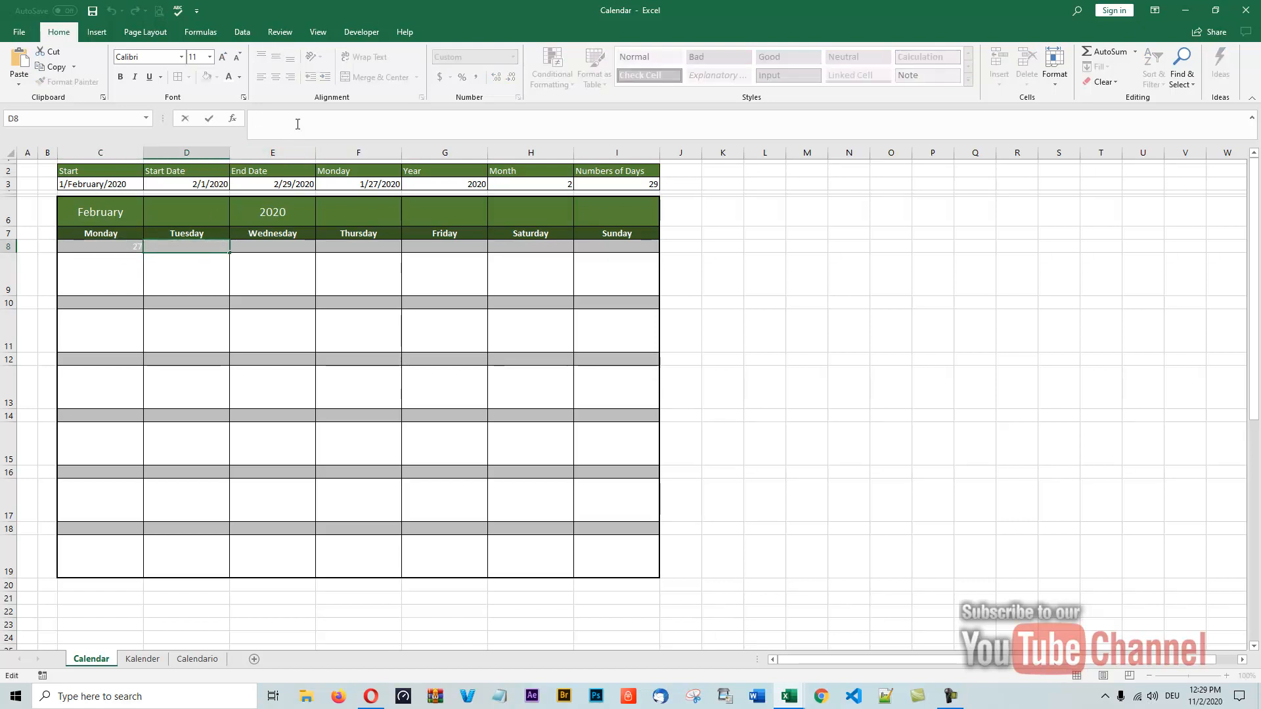
type("=")
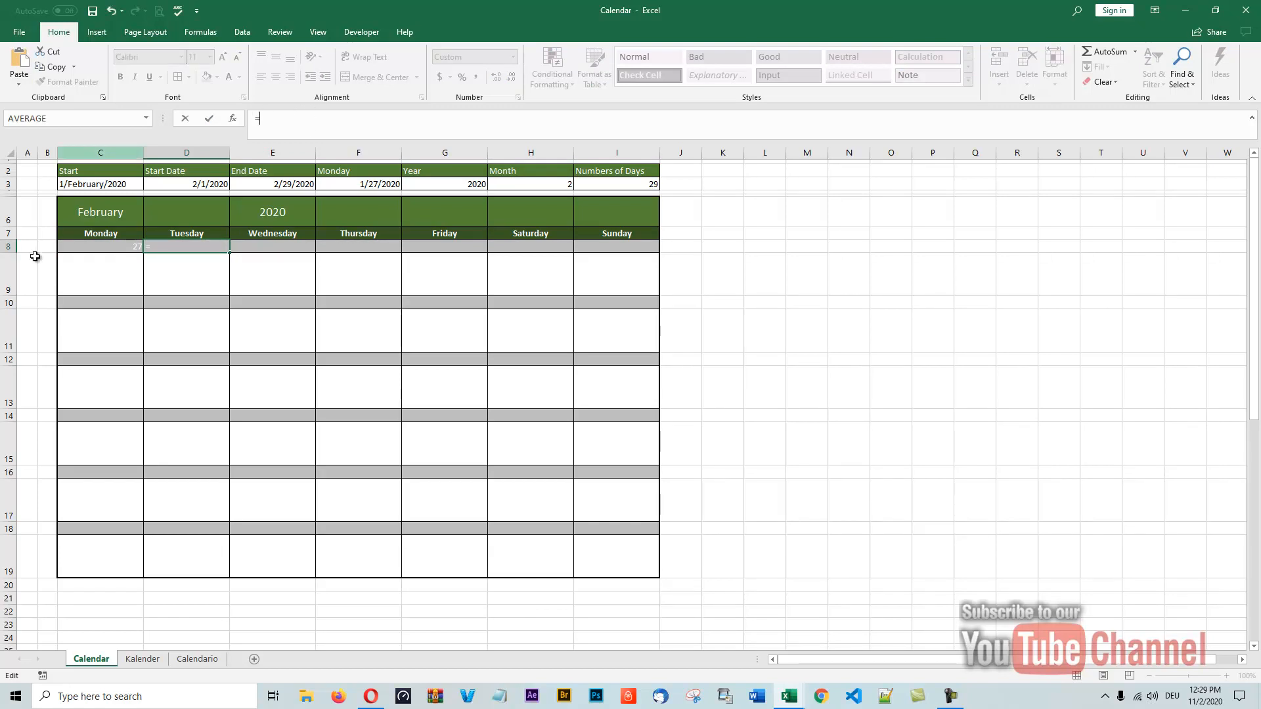
left_click(116, 245)
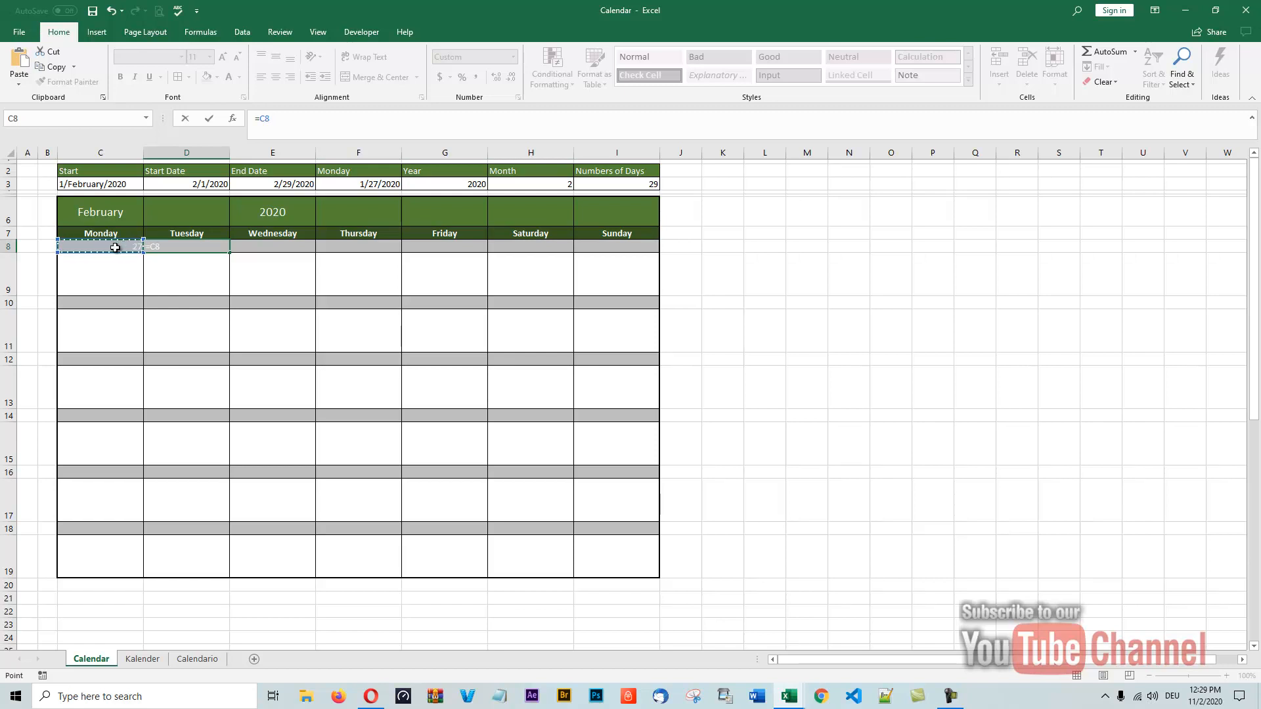
type("+1")
key("Return")
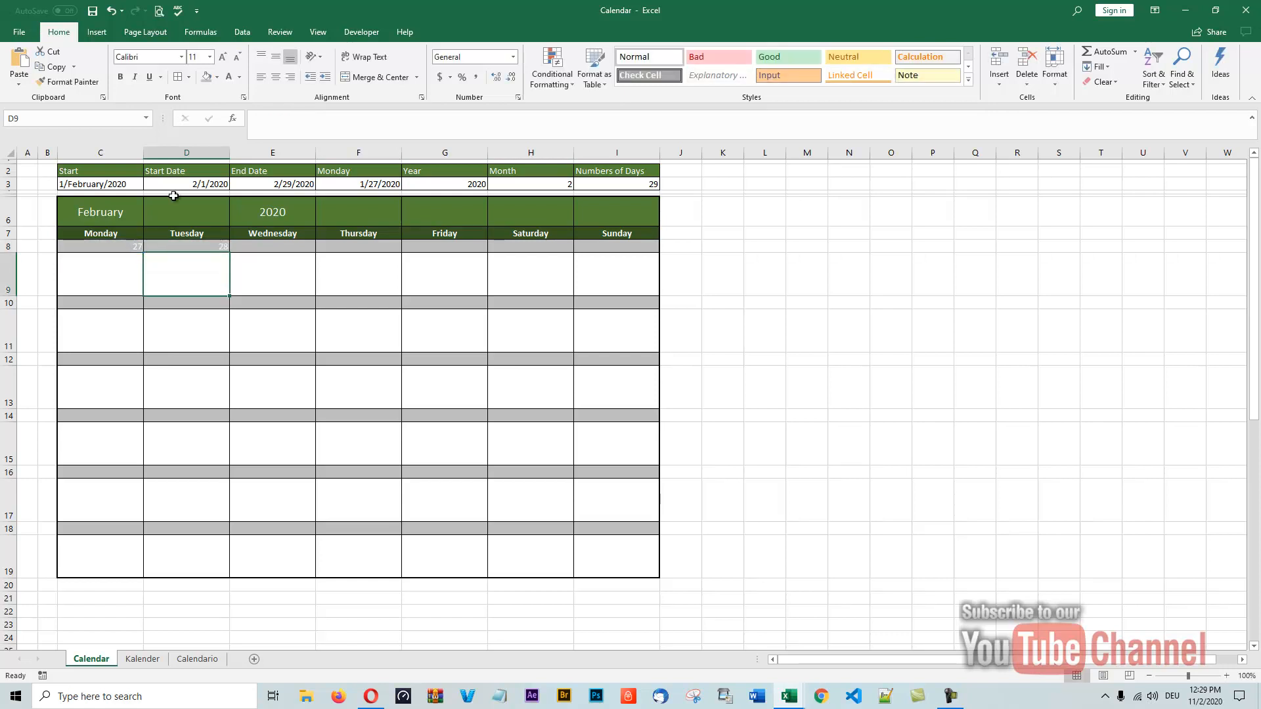
left_click(207, 246)
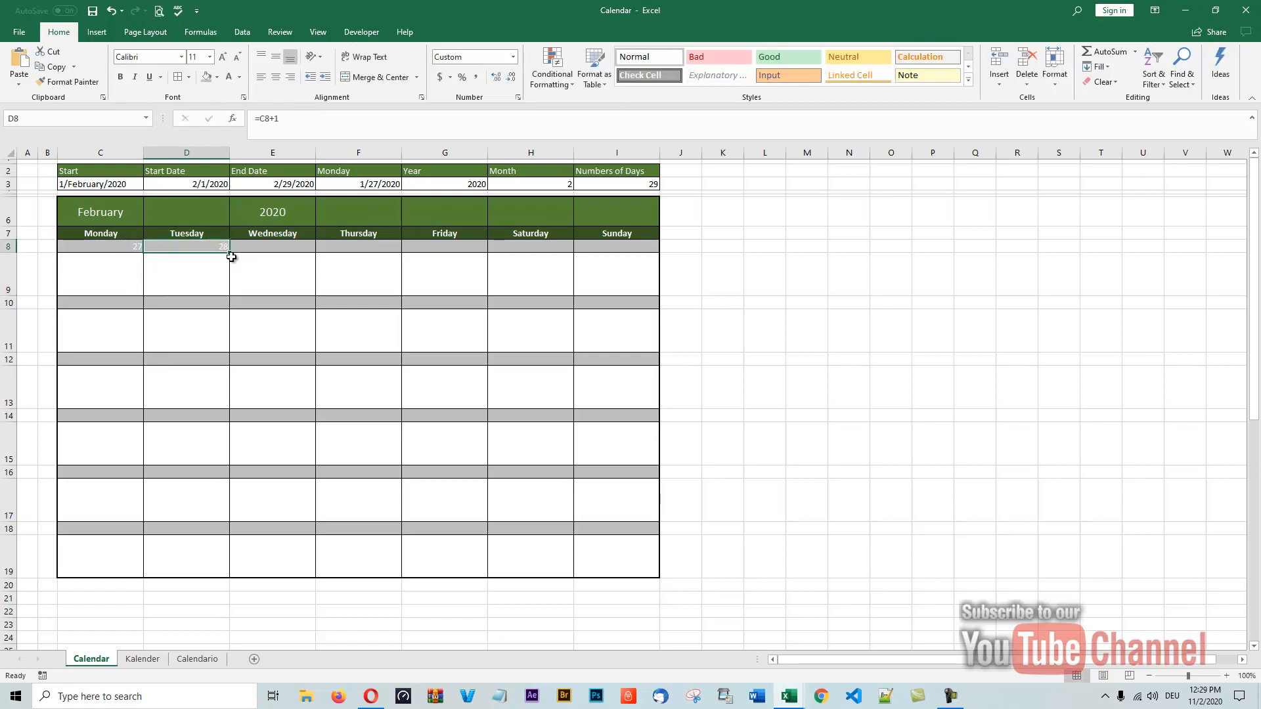
left_click_drag(230, 252, 628, 246)
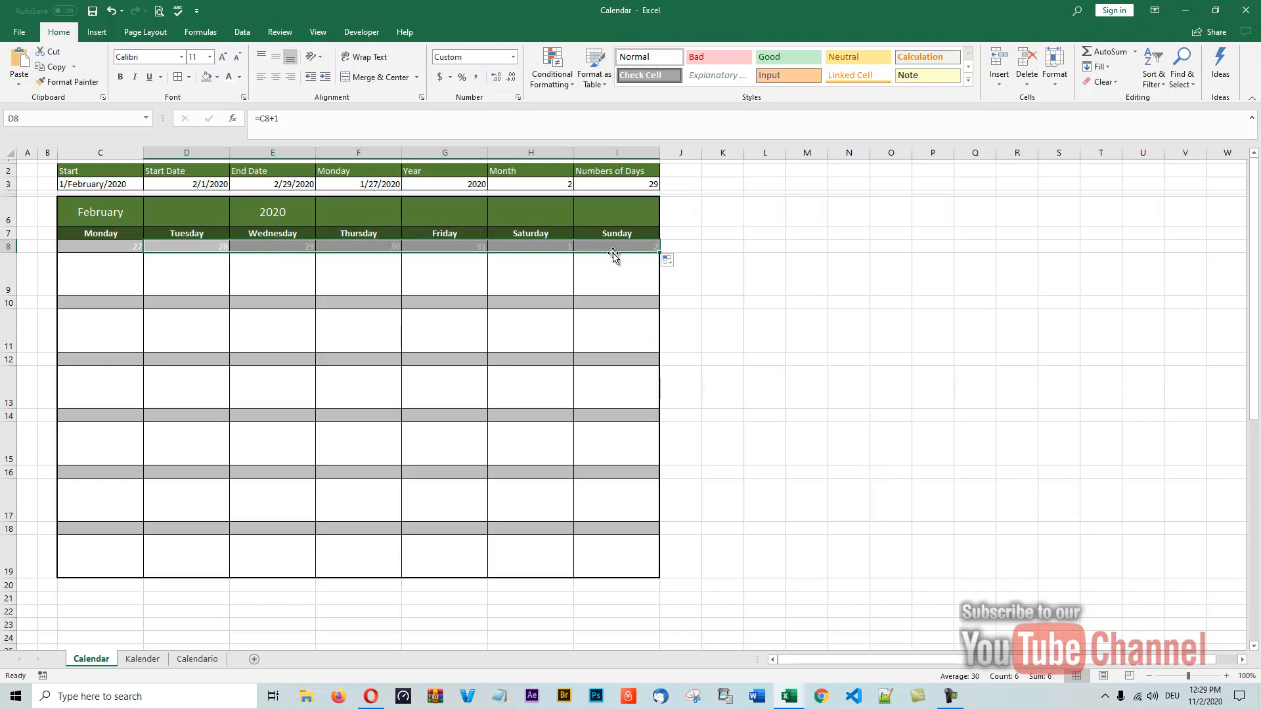
Enter =I8+1 in C10 so the second week's Monday continues from the first week's Sunday
left_click(76, 305)
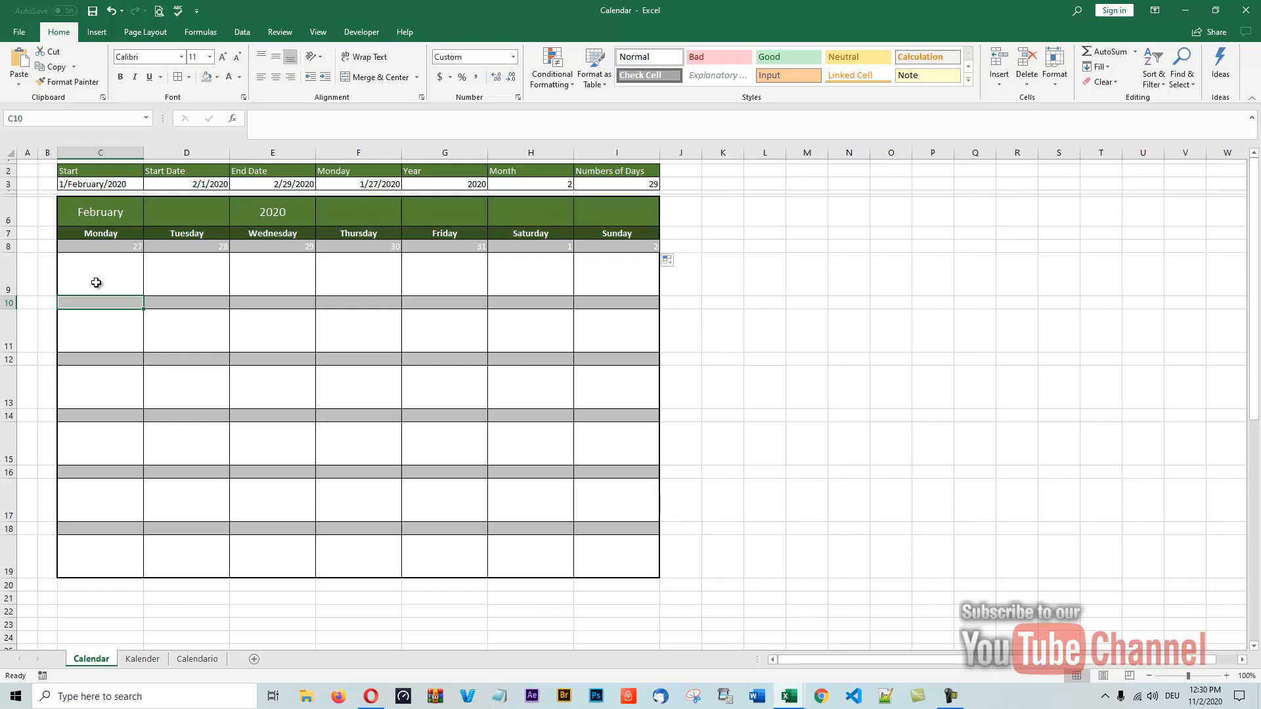
type("=")
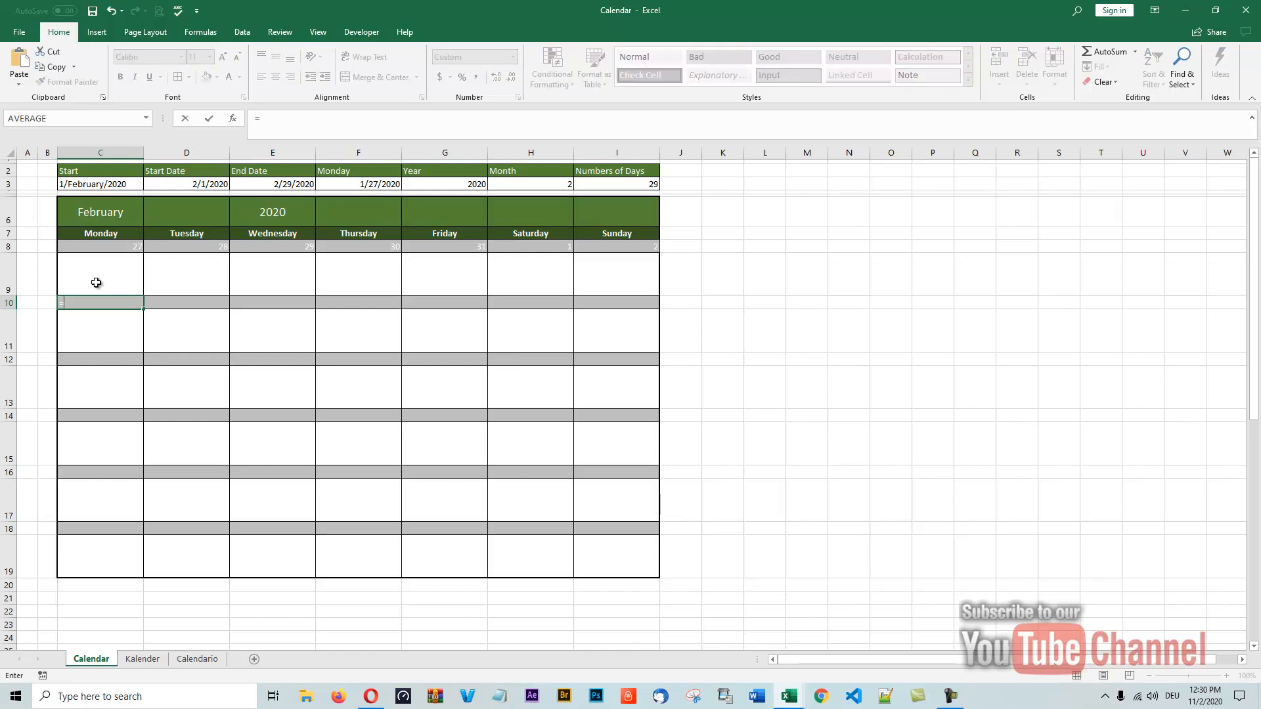
left_click(616, 245)
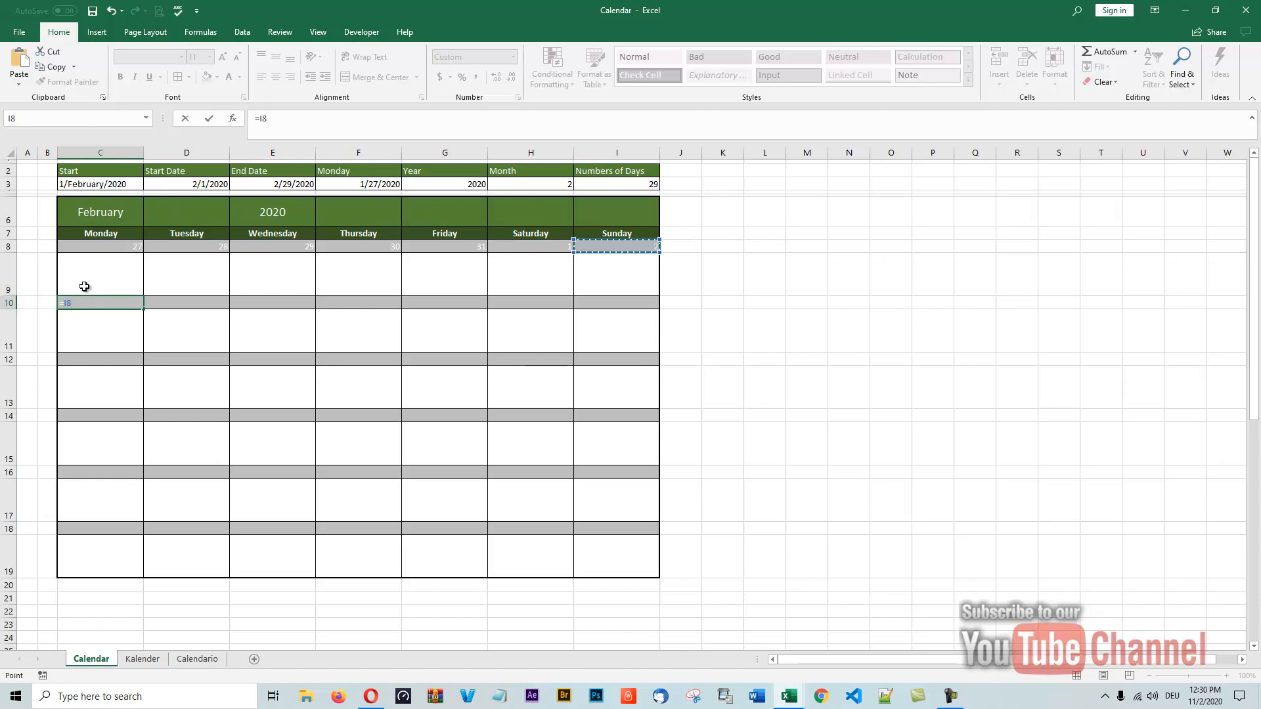
type("+1")
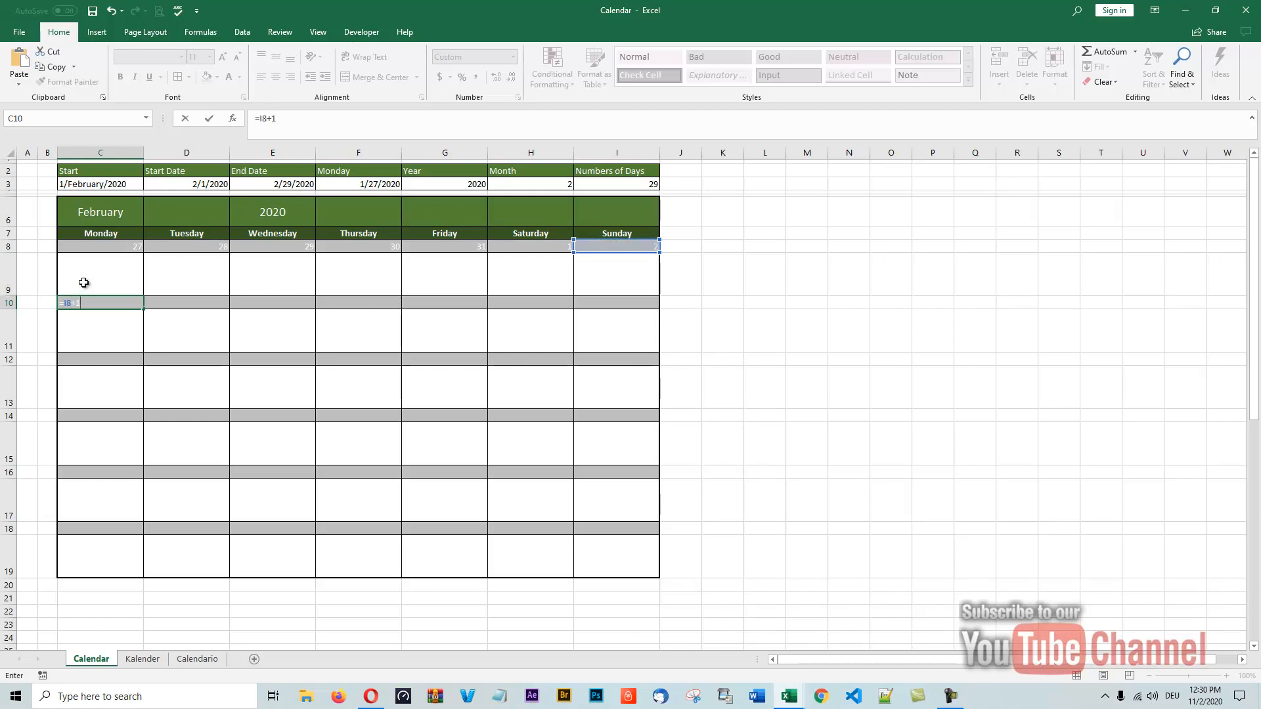
key("Return")
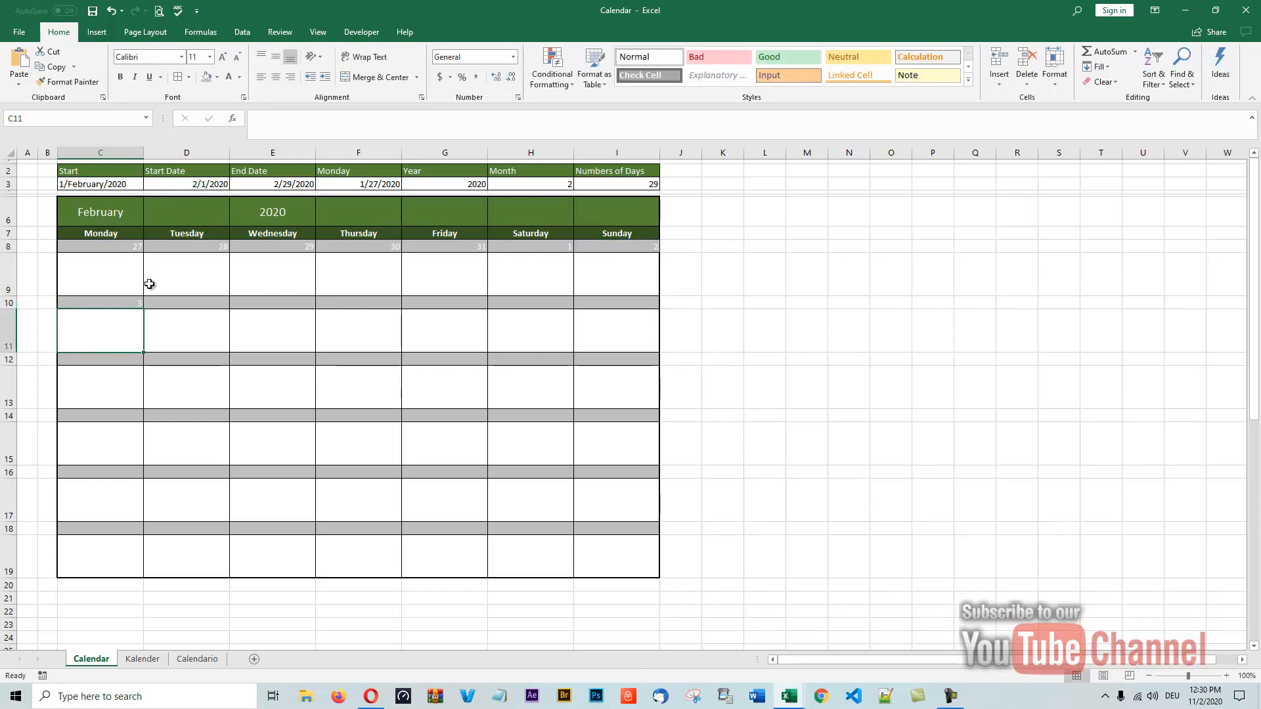
Try to fill the C10 formula across the second week through I10, and compare the formulas in C10 and D10
left_click(112, 303)
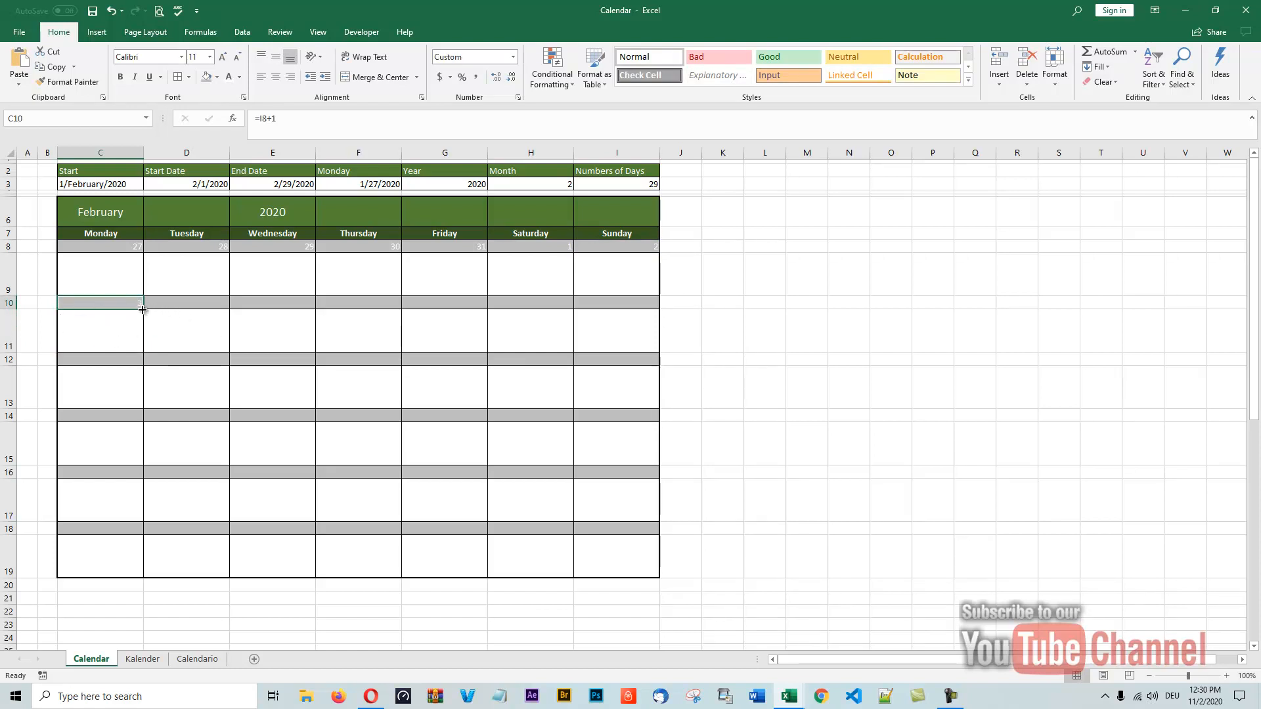
left_click_drag(143, 309, 612, 306)
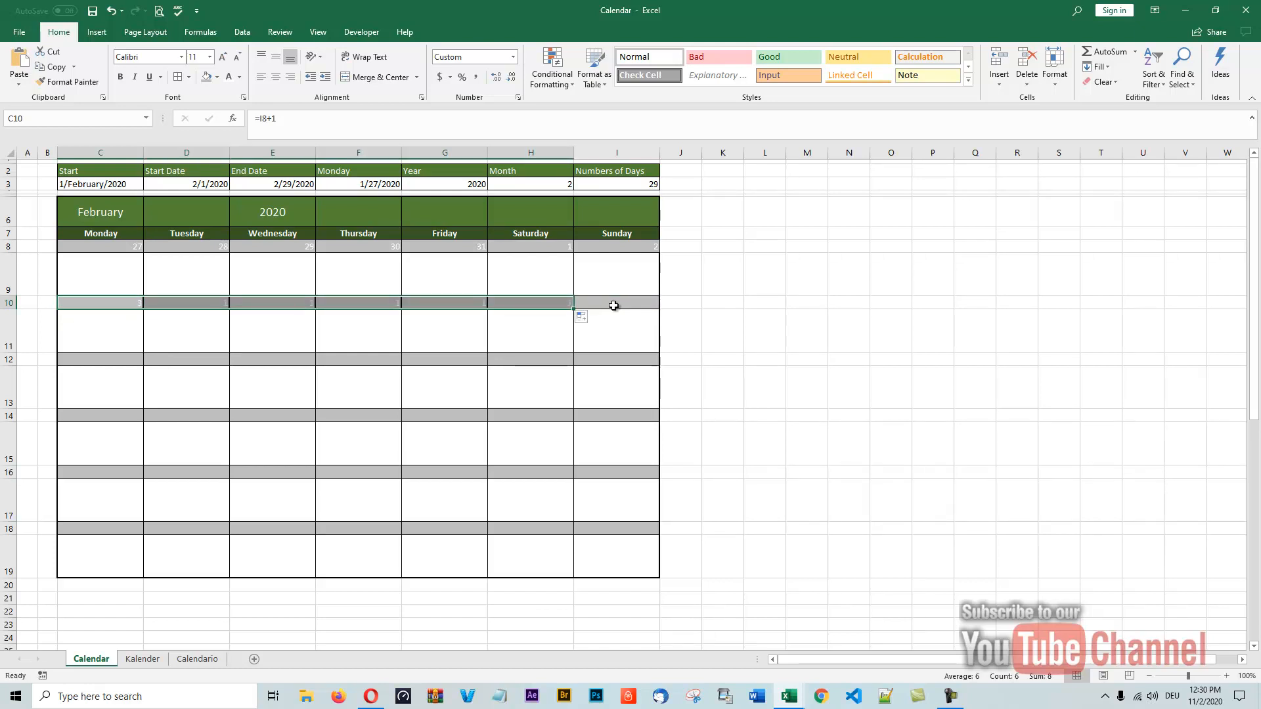
left_click_drag(575, 309, 634, 305)
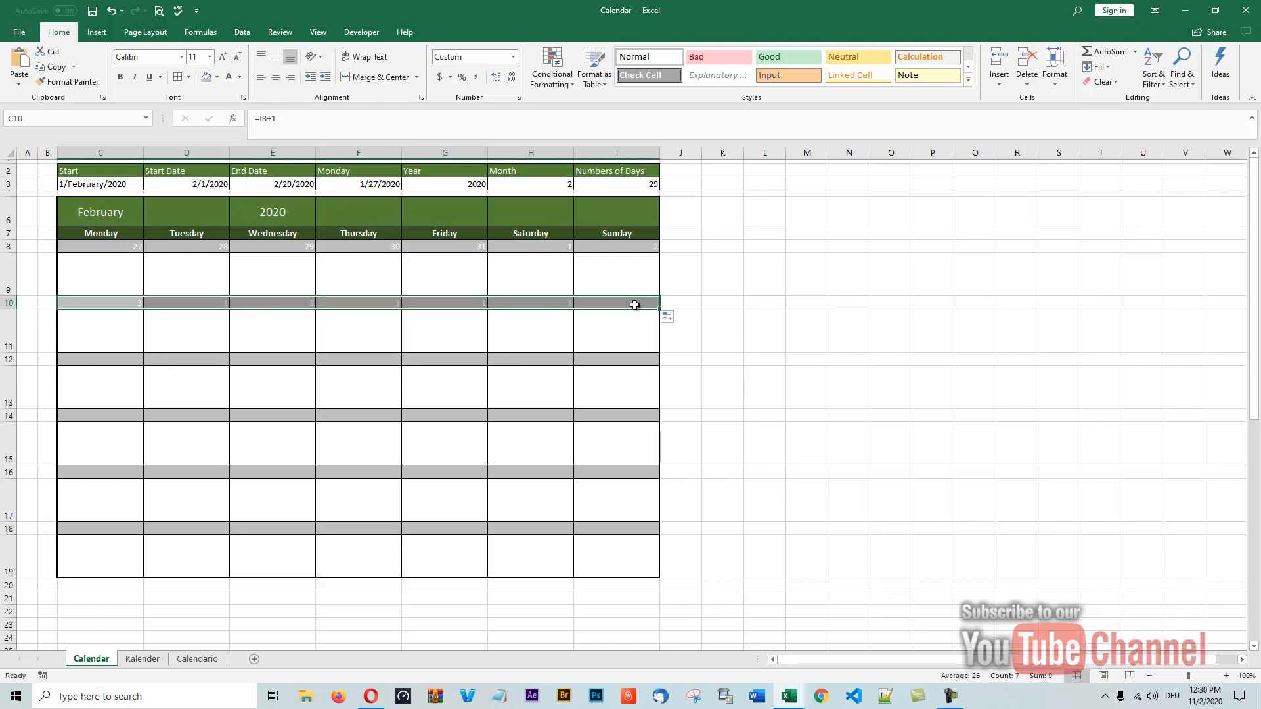
left_click(184, 304)
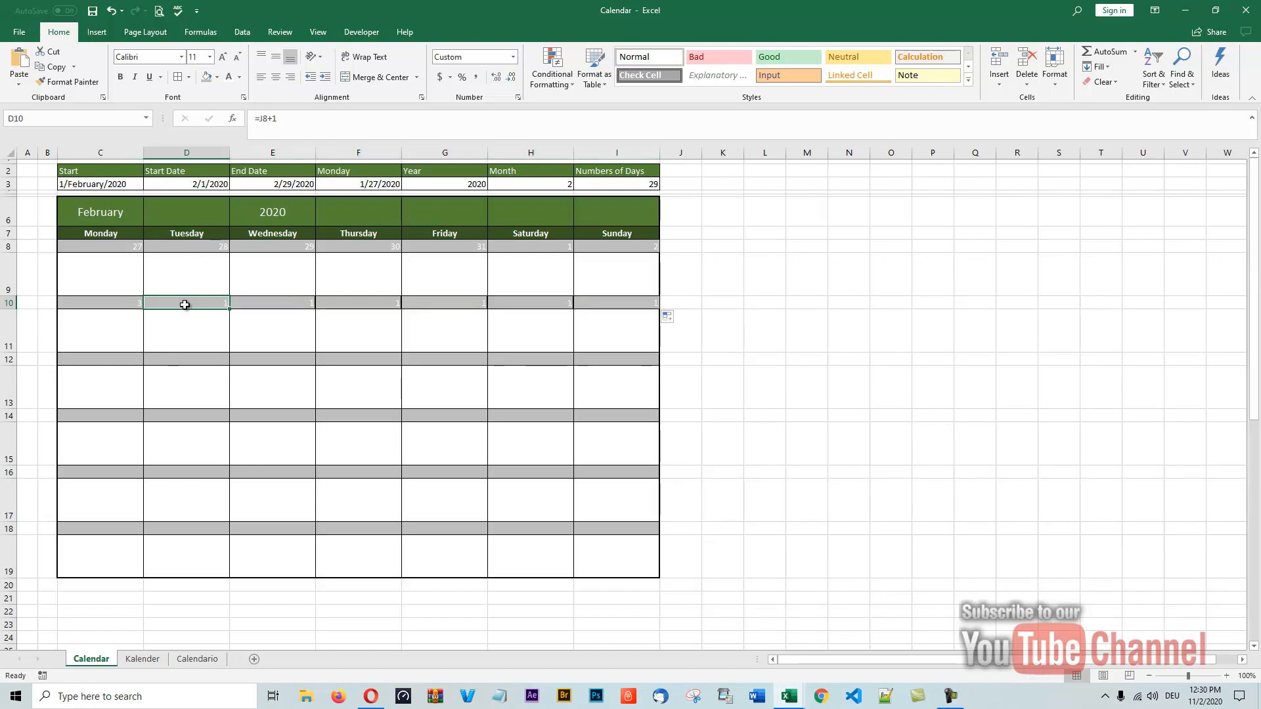
left_click(123, 305)
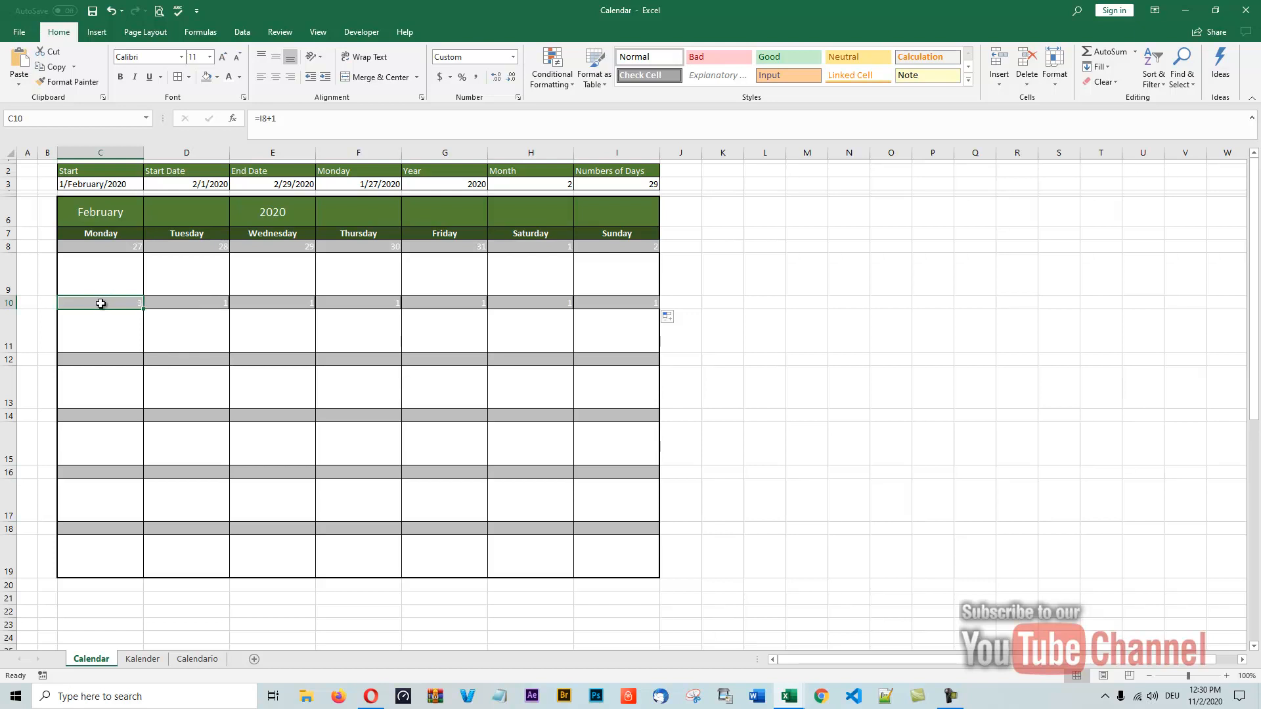
left_click(193, 304)
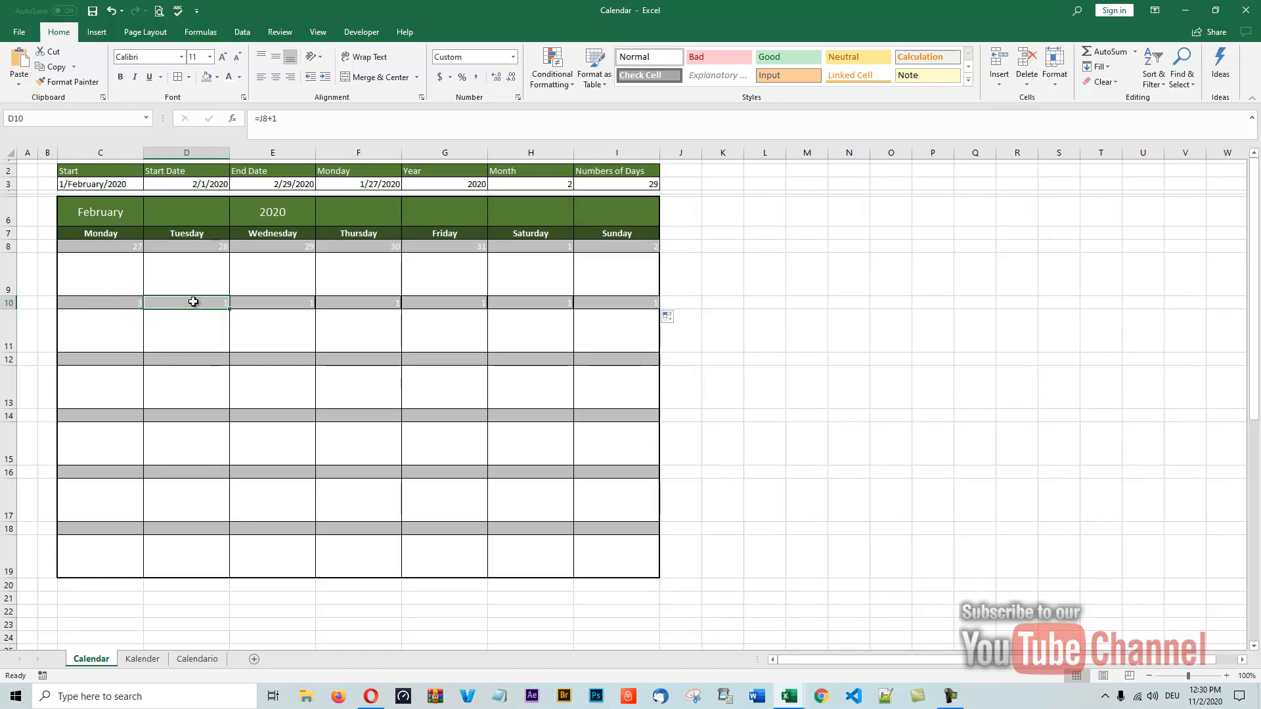
left_click(98, 305)
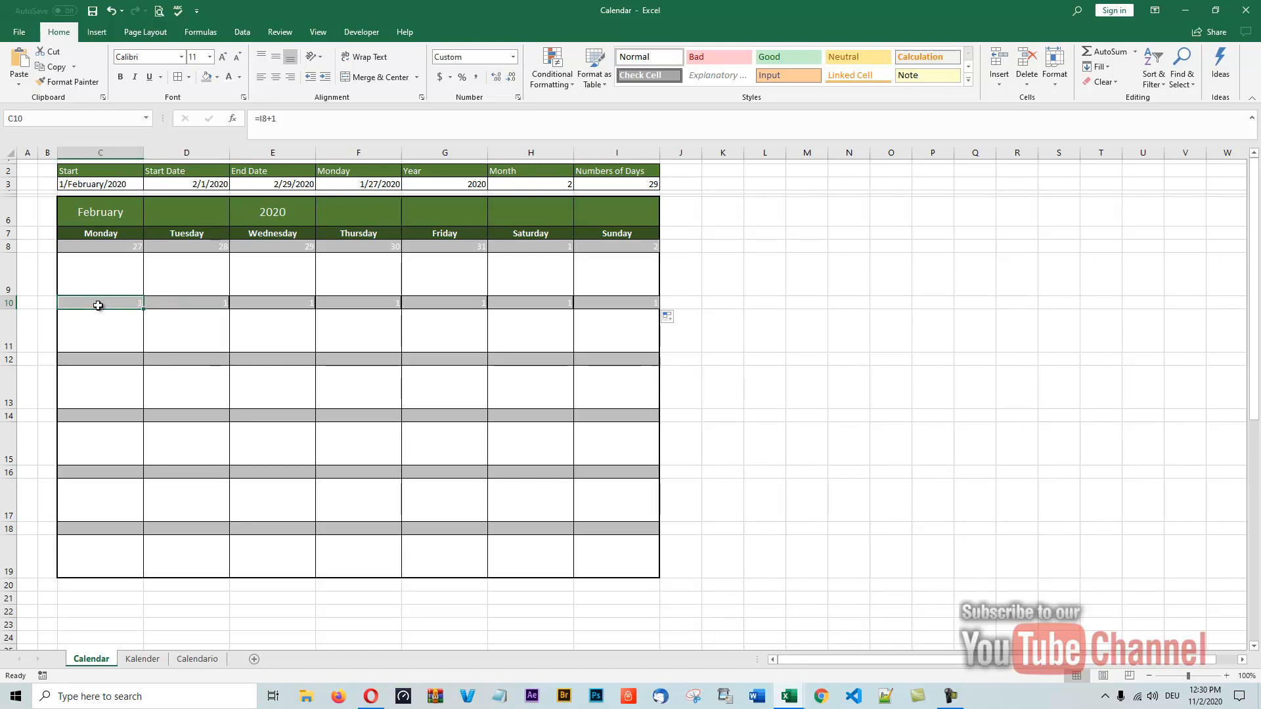
Enter =C10+1 in D10 under Tuesday and fill the formula across the second week through I10
left_click(181, 302)
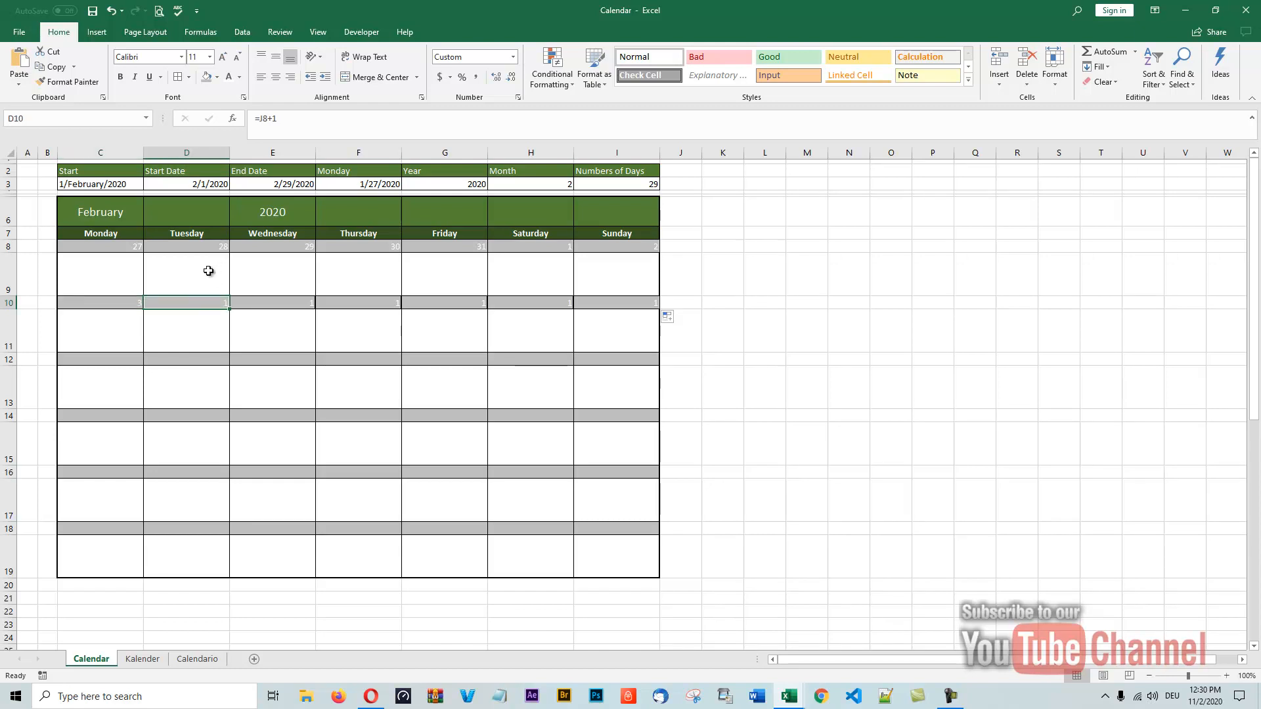
type("=")
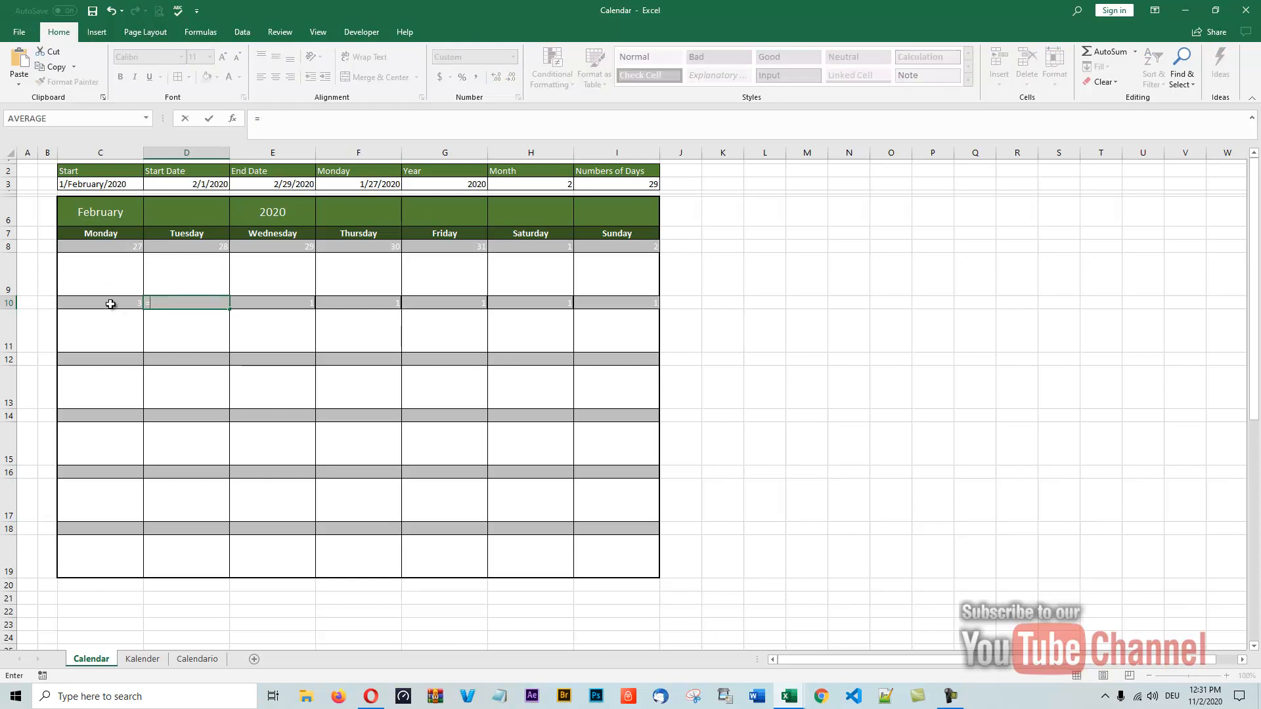
left_click(110, 303)
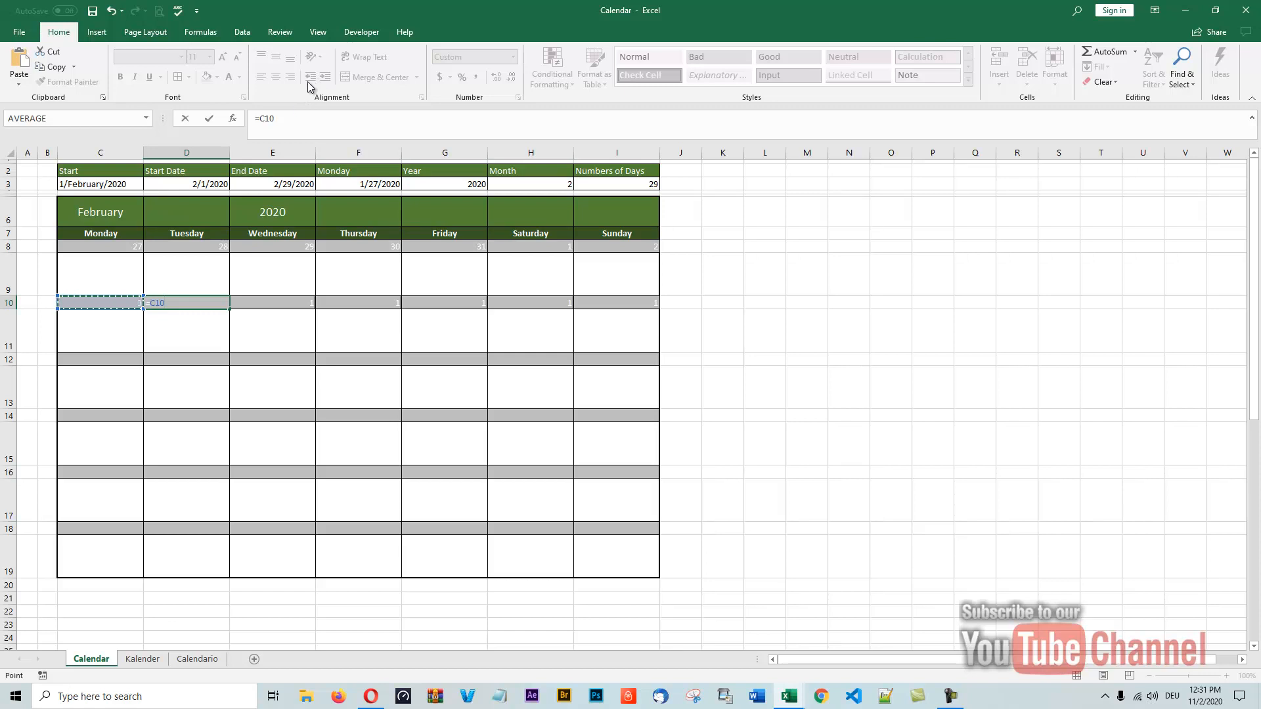
left_click(293, 118)
type("+1")
key("Return")
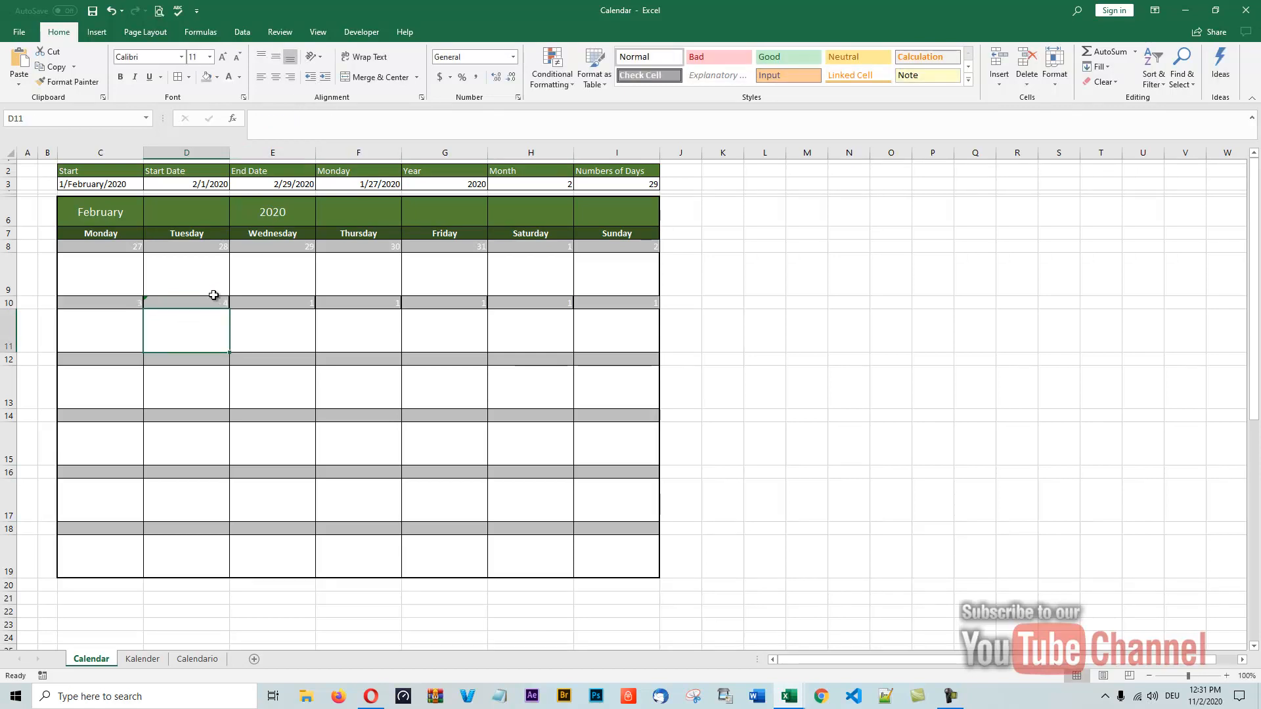
left_click(191, 298)
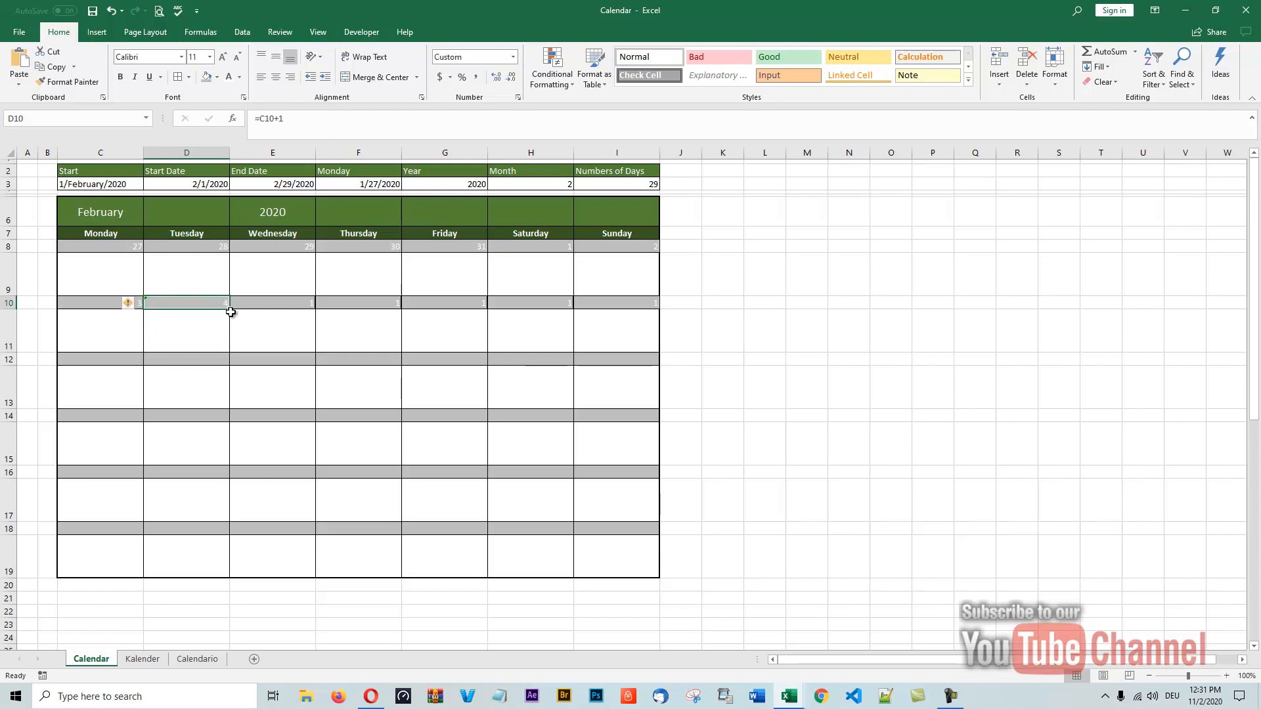
left_click_drag(230, 310, 630, 292)
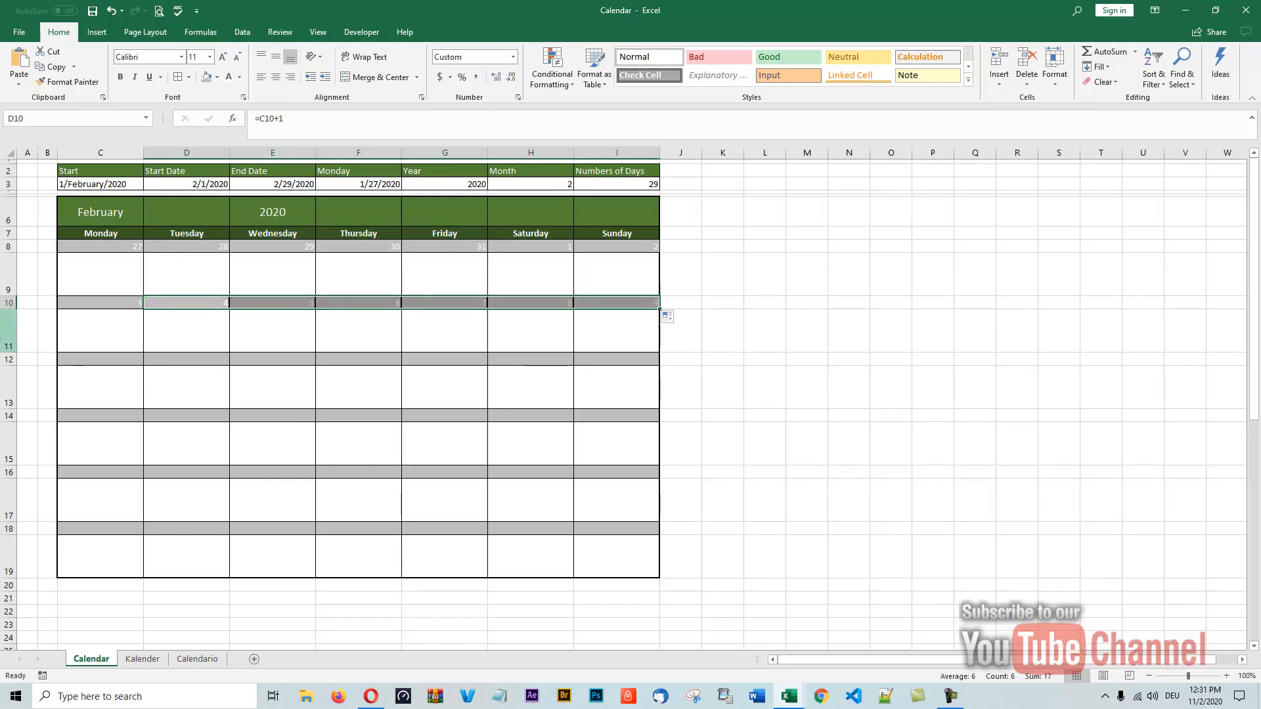
Enter =I10+1 in C12 so the third week's Monday continues from the second week's Sunday
left_click(92, 363)
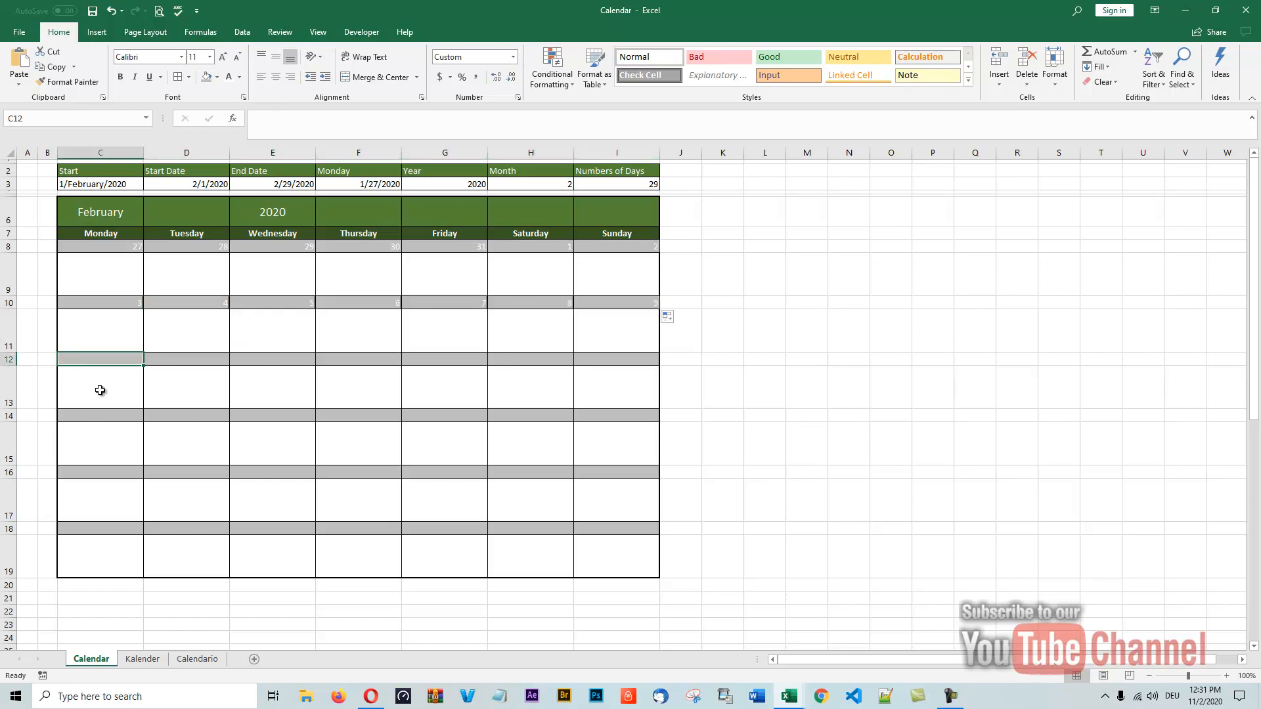
type("=")
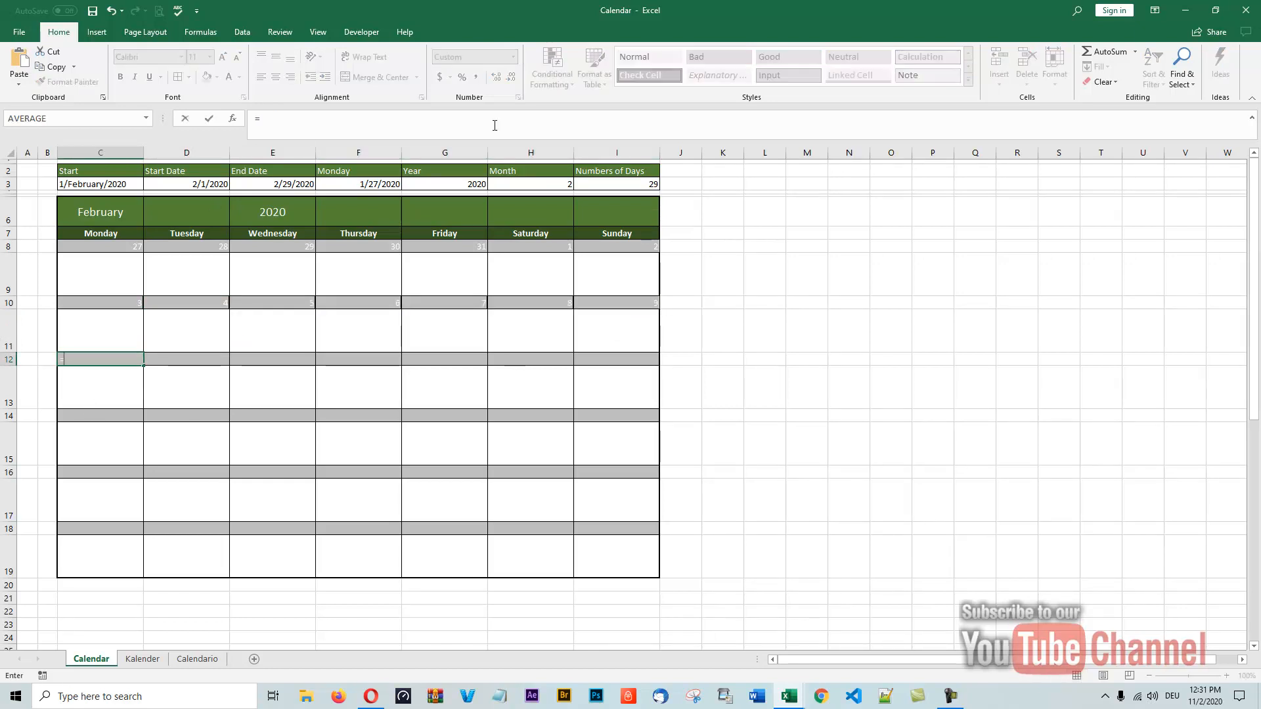
left_click(618, 302)
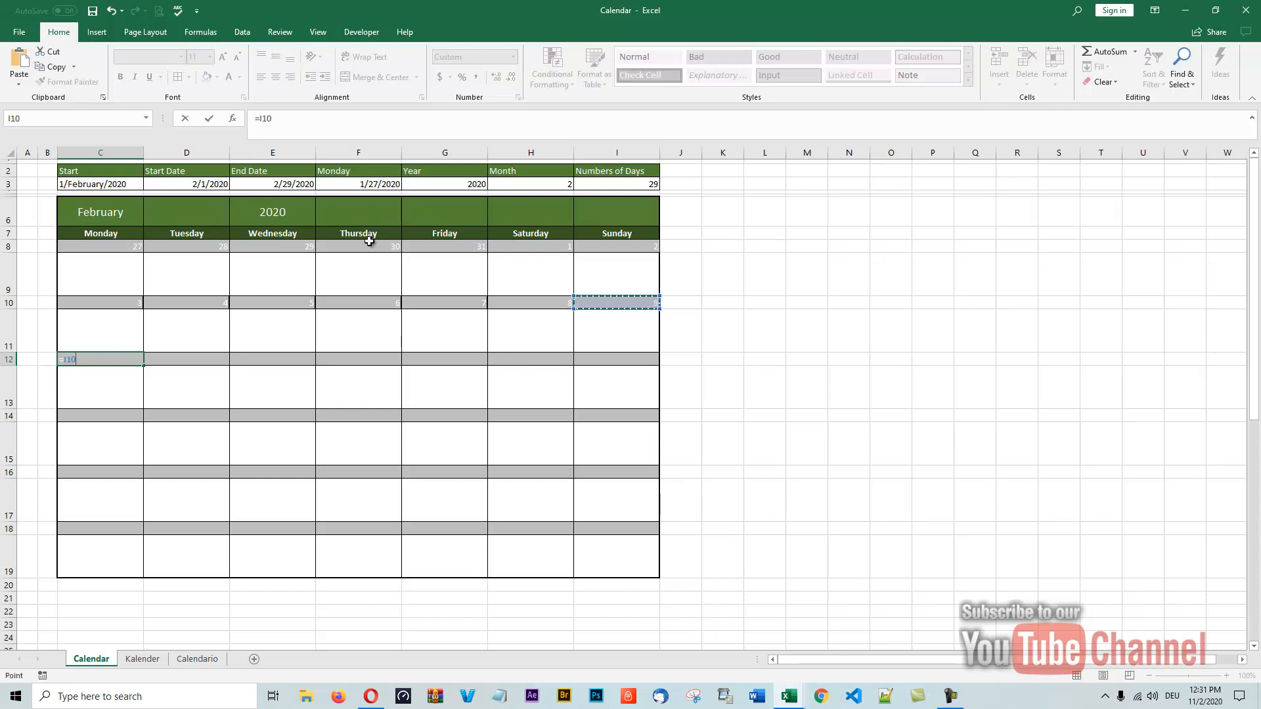
type("+1")
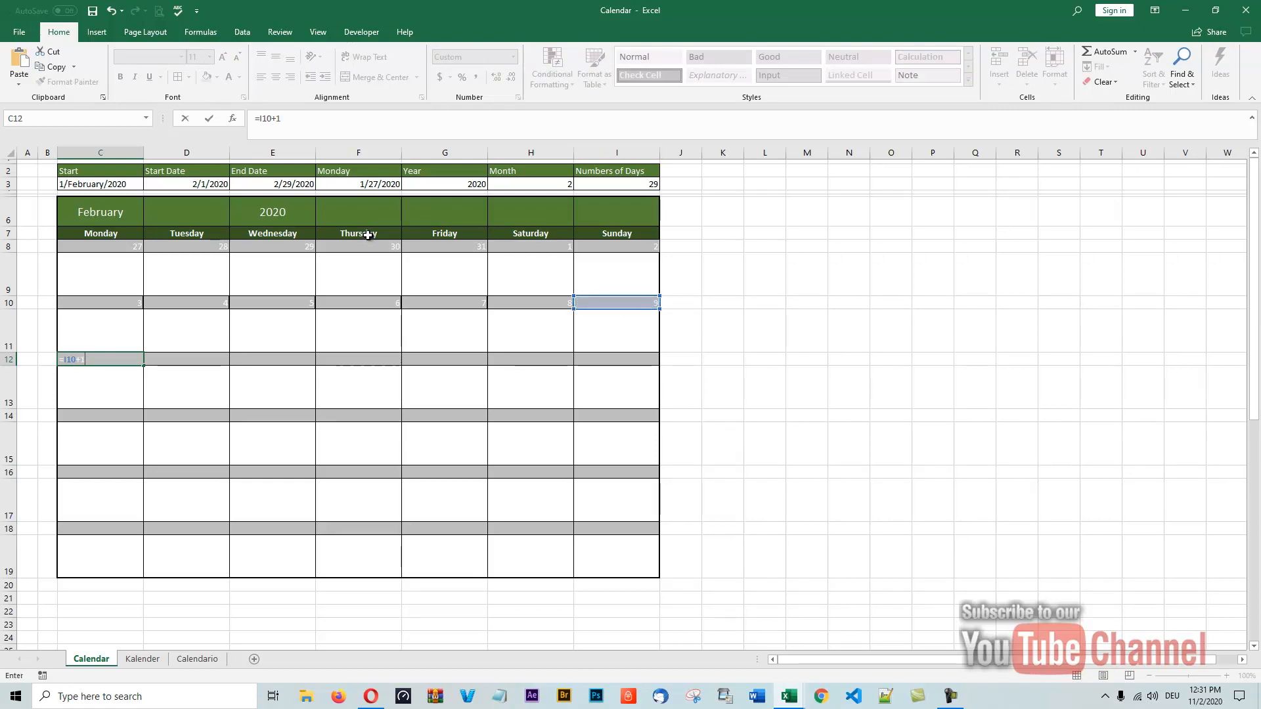
key("Return")
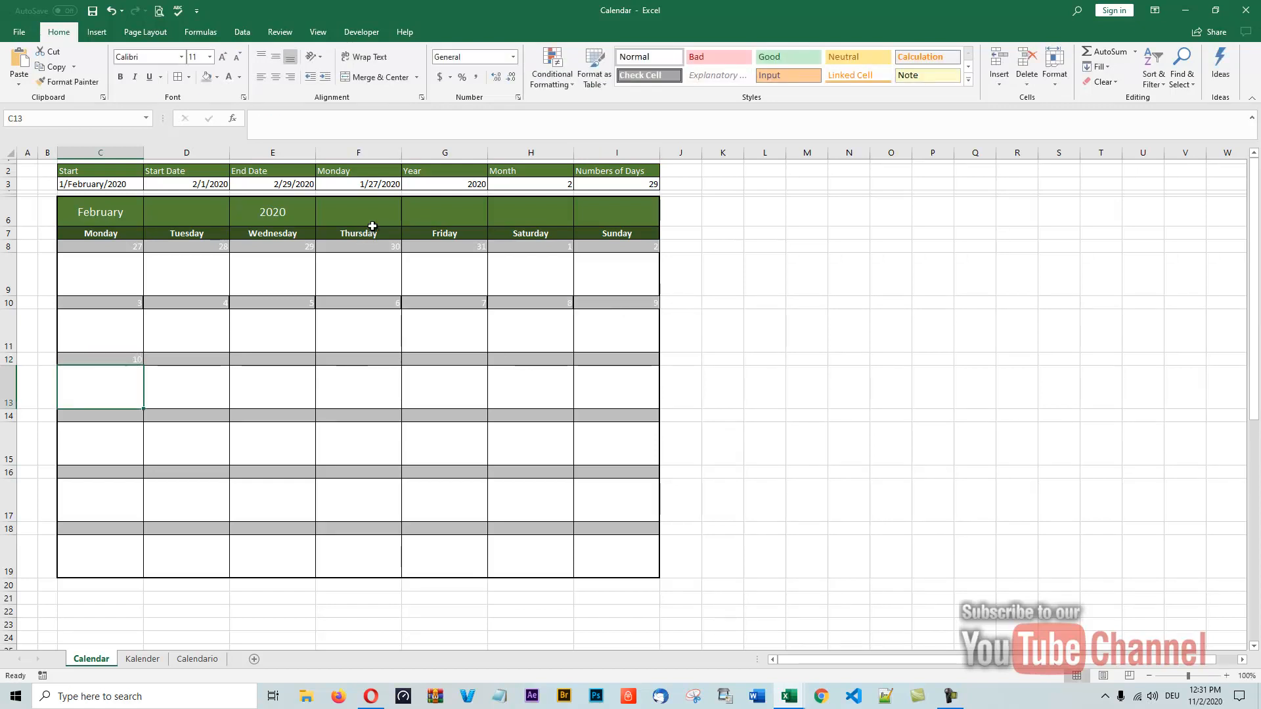
Enter =C12+1 in D12 under Tuesday and fill the formula across the third week through I12
left_click(191, 364)
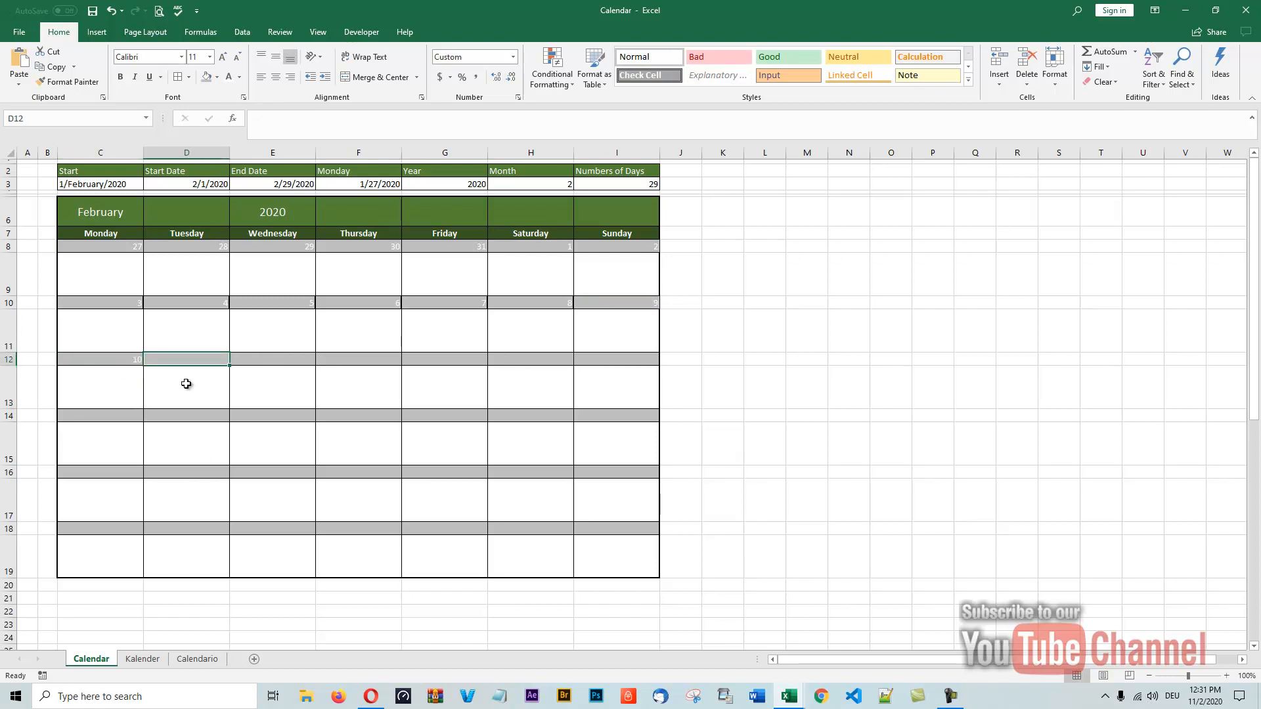
type("=")
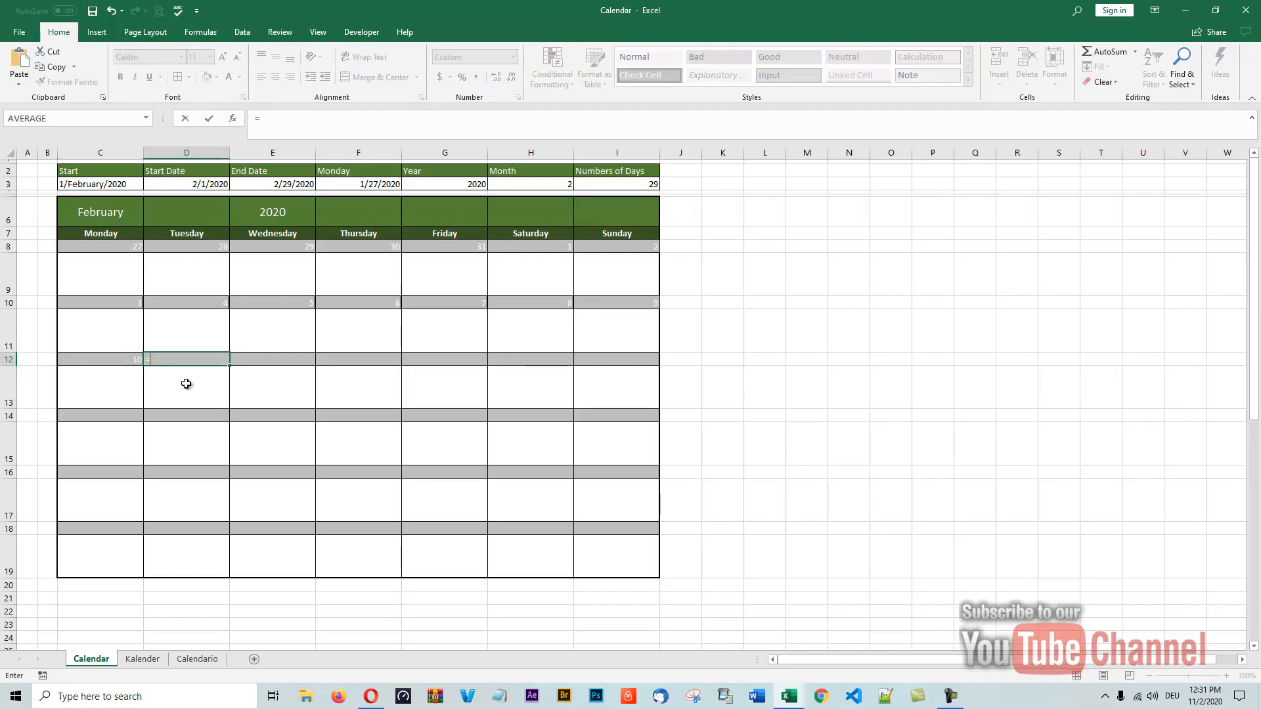
left_click(111, 356)
type("+1")
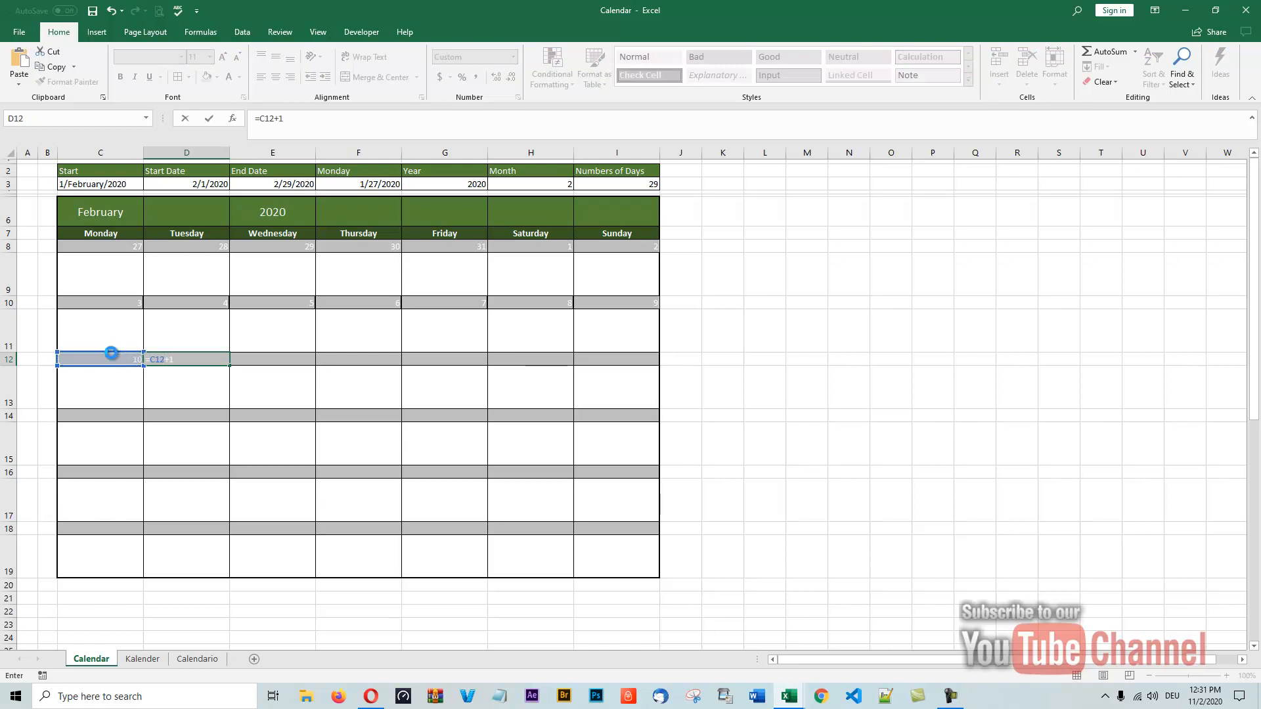
key("Return")
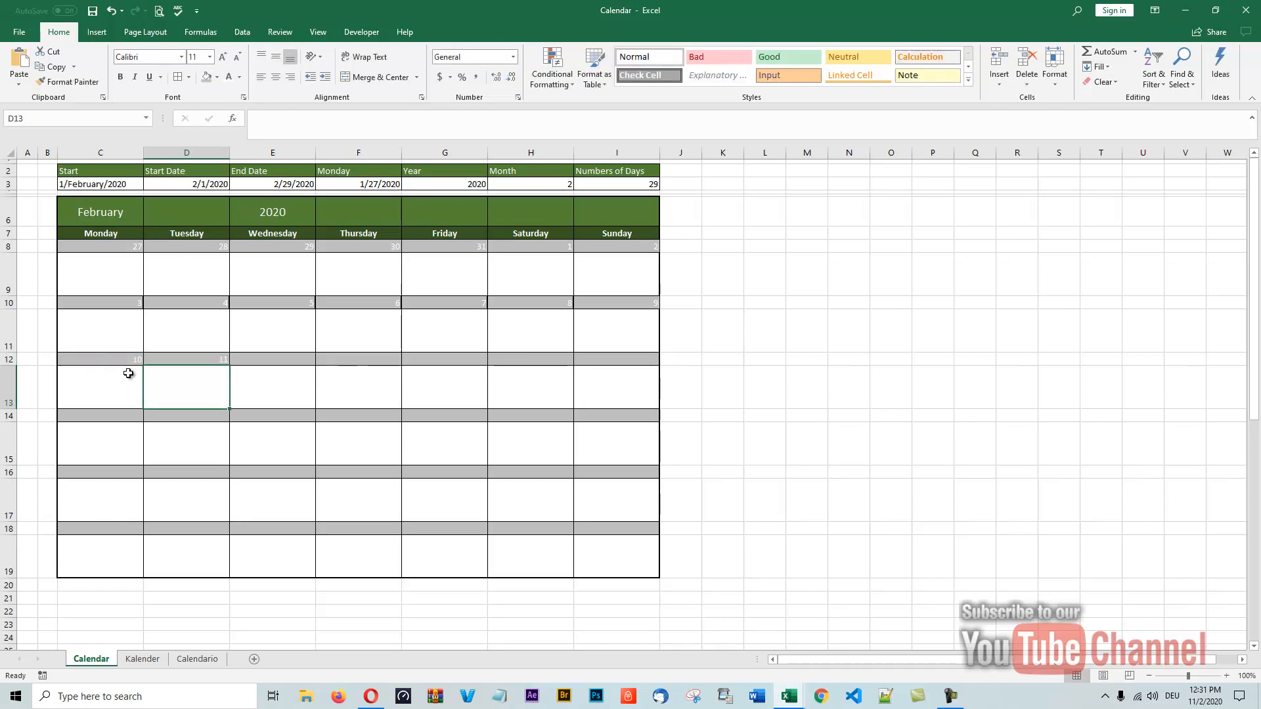
left_click(214, 361)
left_click_drag(231, 366, 650, 370)
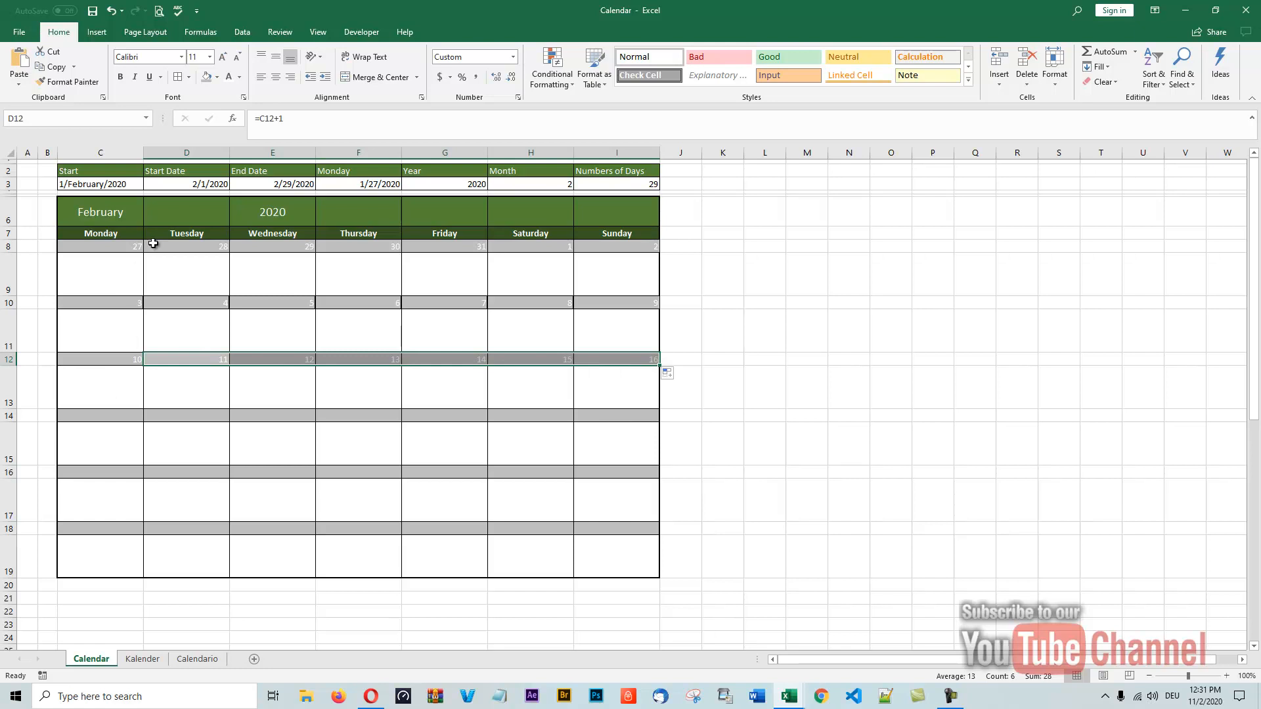
Enter =I12+1 in C14 so the fourth week's Monday continues from the third week's Sunday
left_click(89, 418)
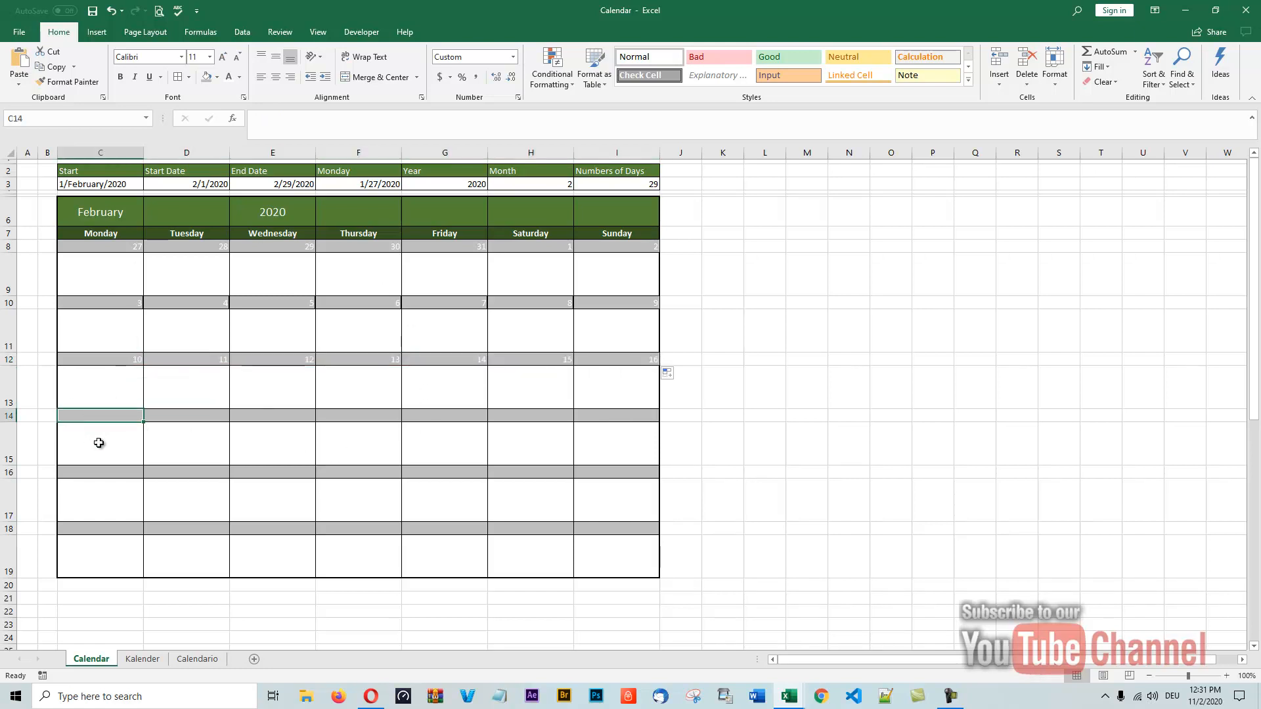
type("=")
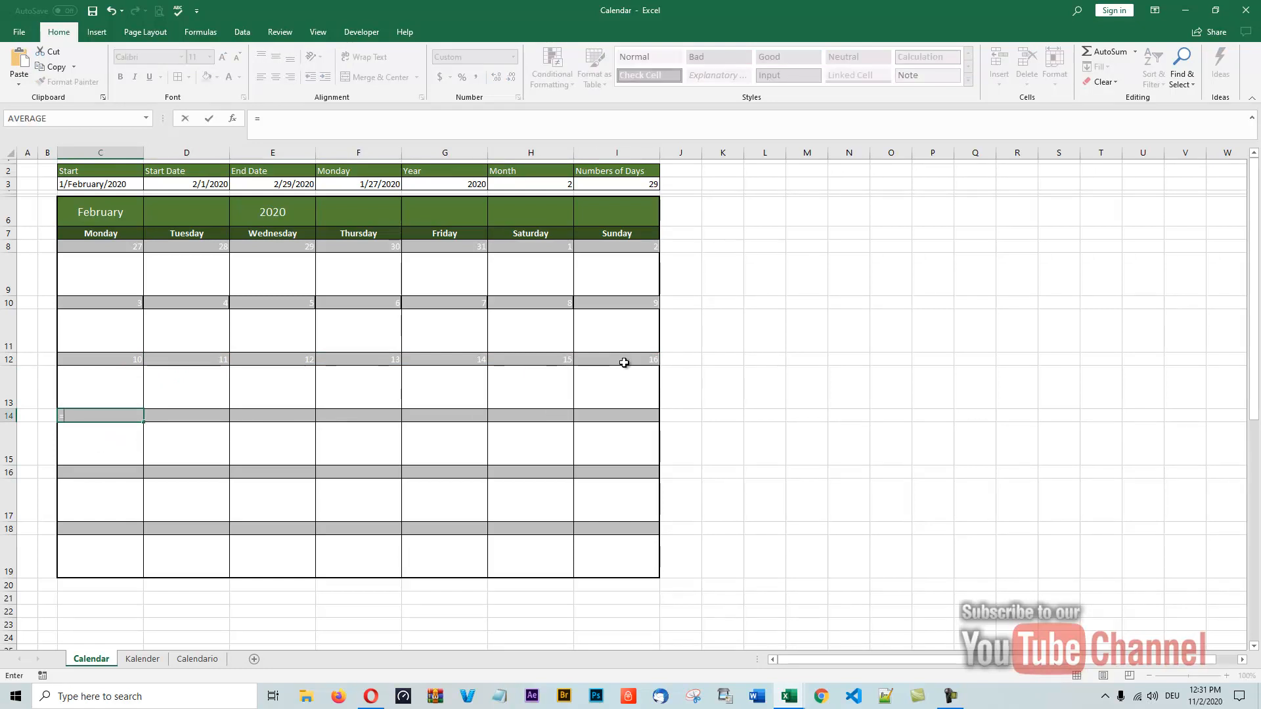
left_click(624, 362)
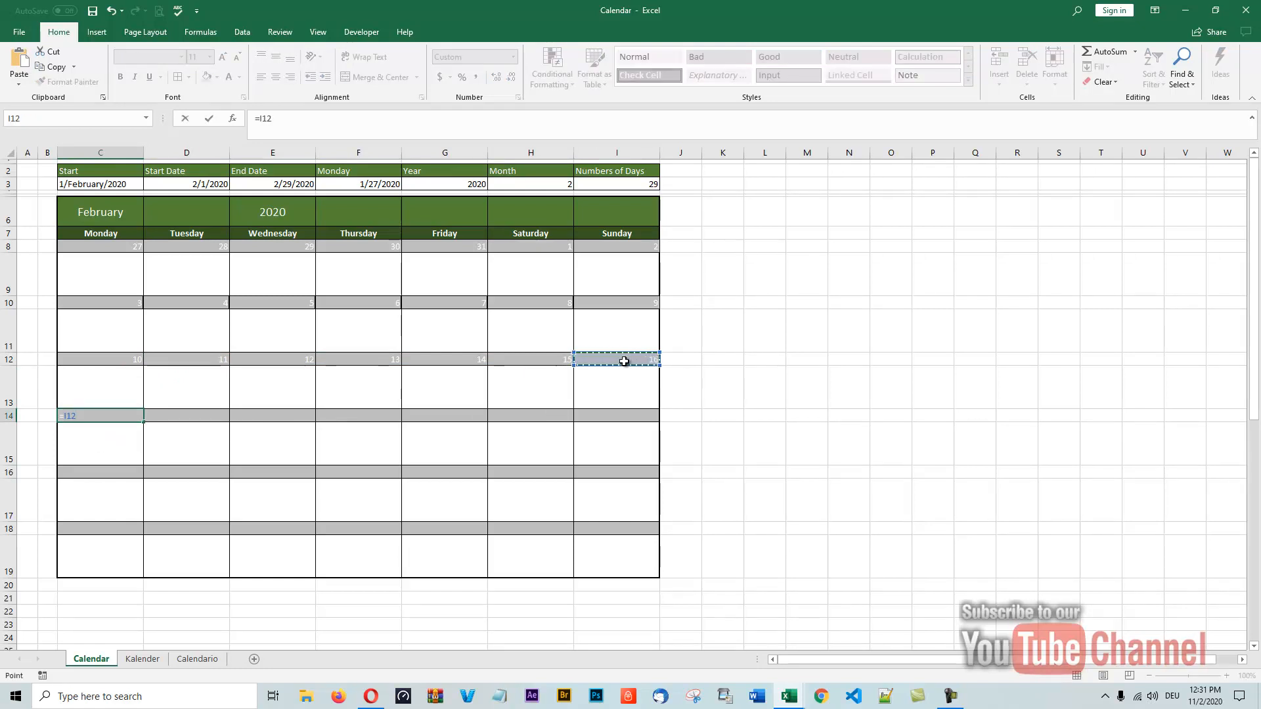
type("+")
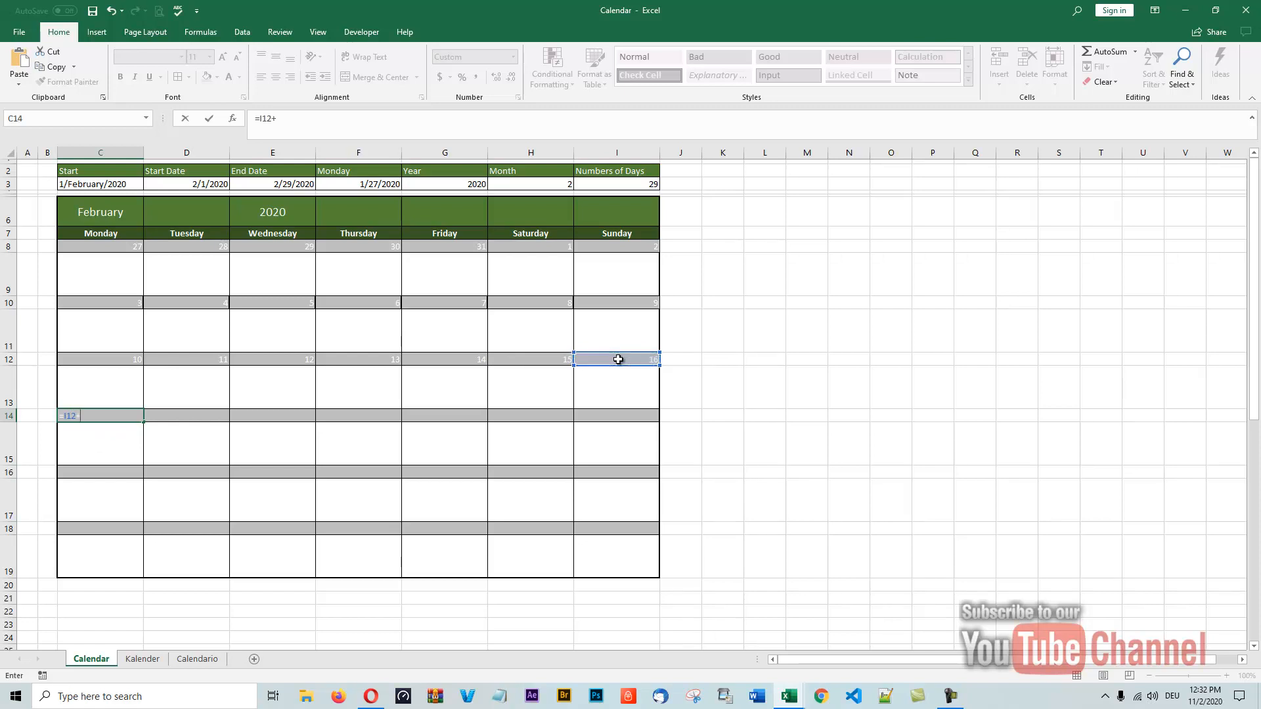
type("1")
key("Return")
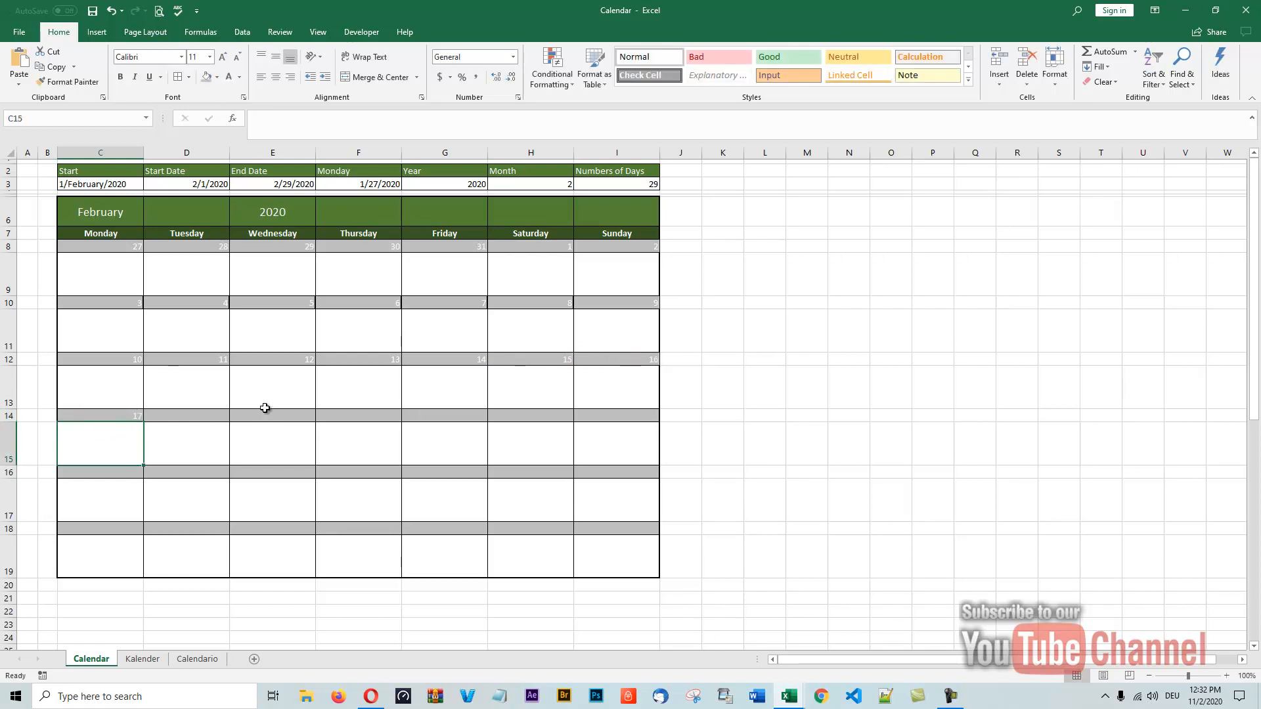
Enter =C14+1 in D14 under Tuesday and fill the formula across the fourth week through I14
left_click(183, 415)
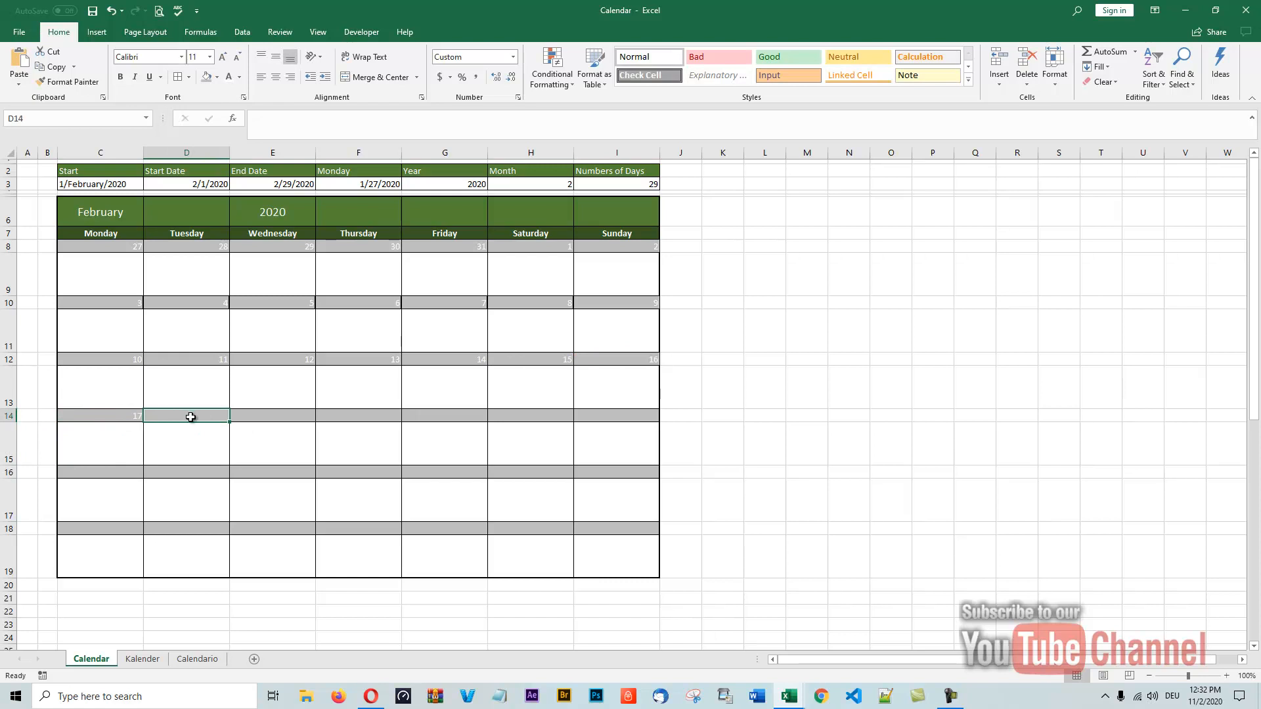
type("=")
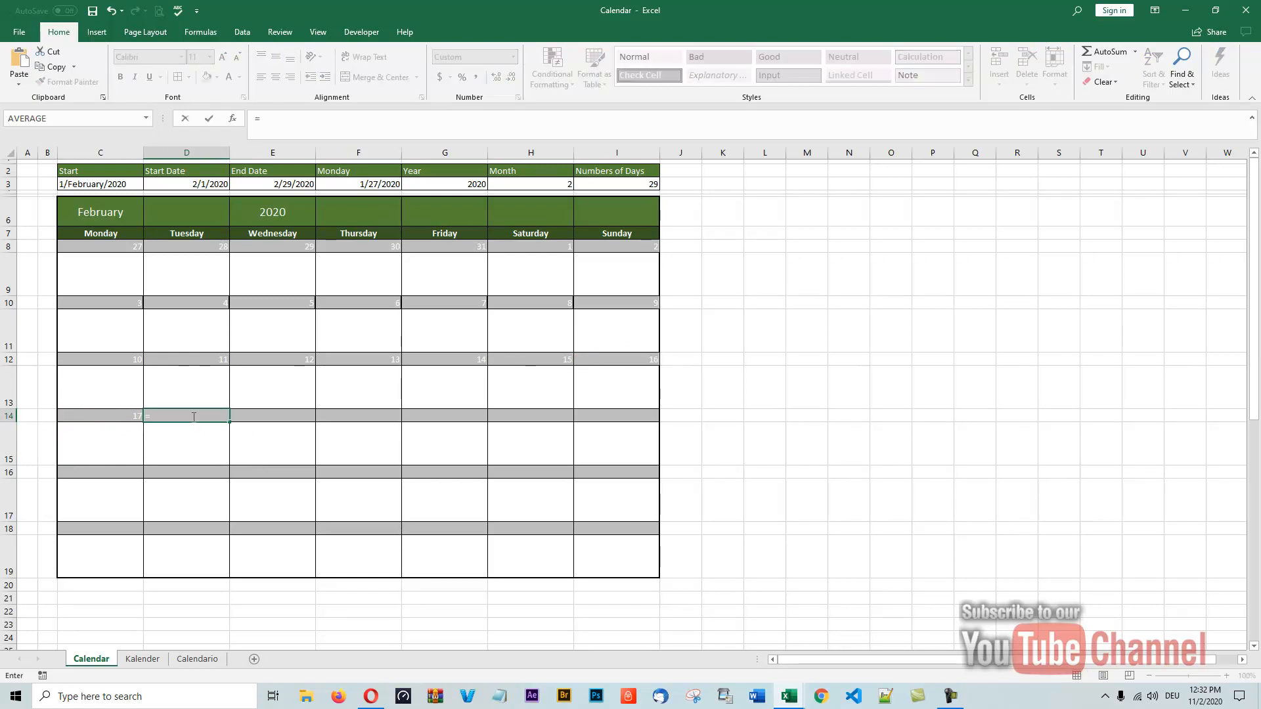
left_click(116, 419)
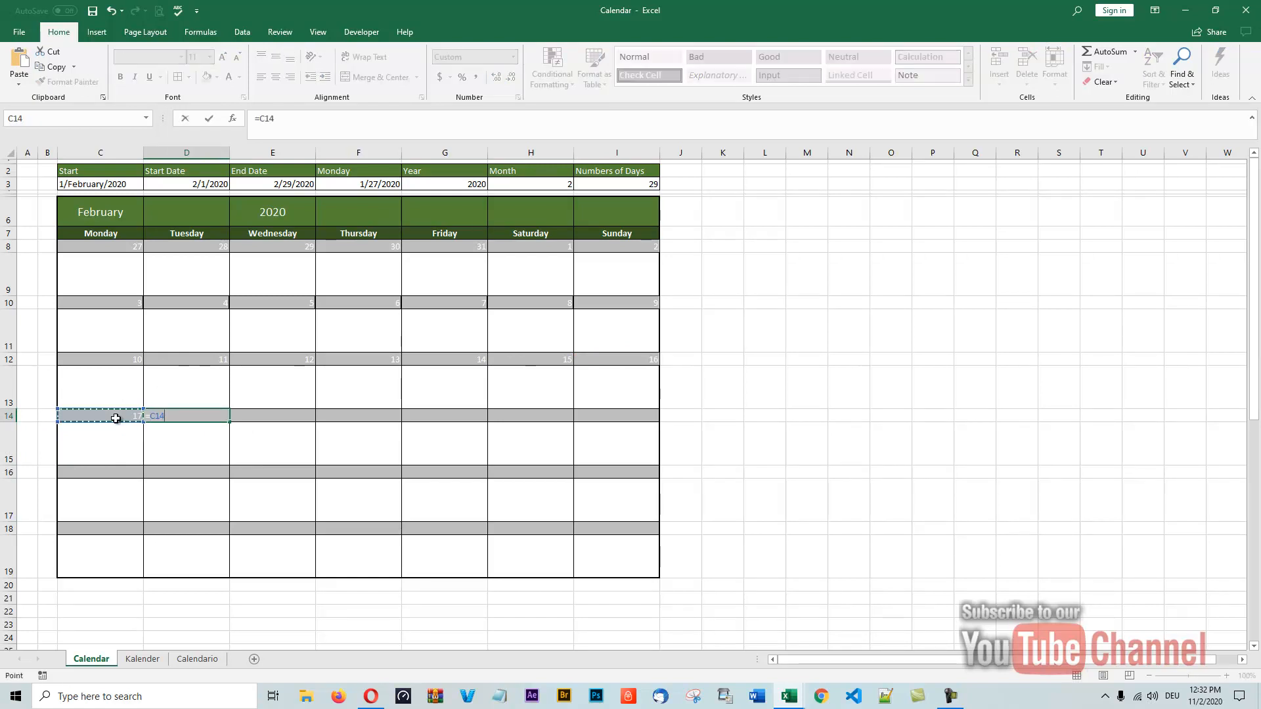
type("+1")
key("Return")
left_click(200, 414)
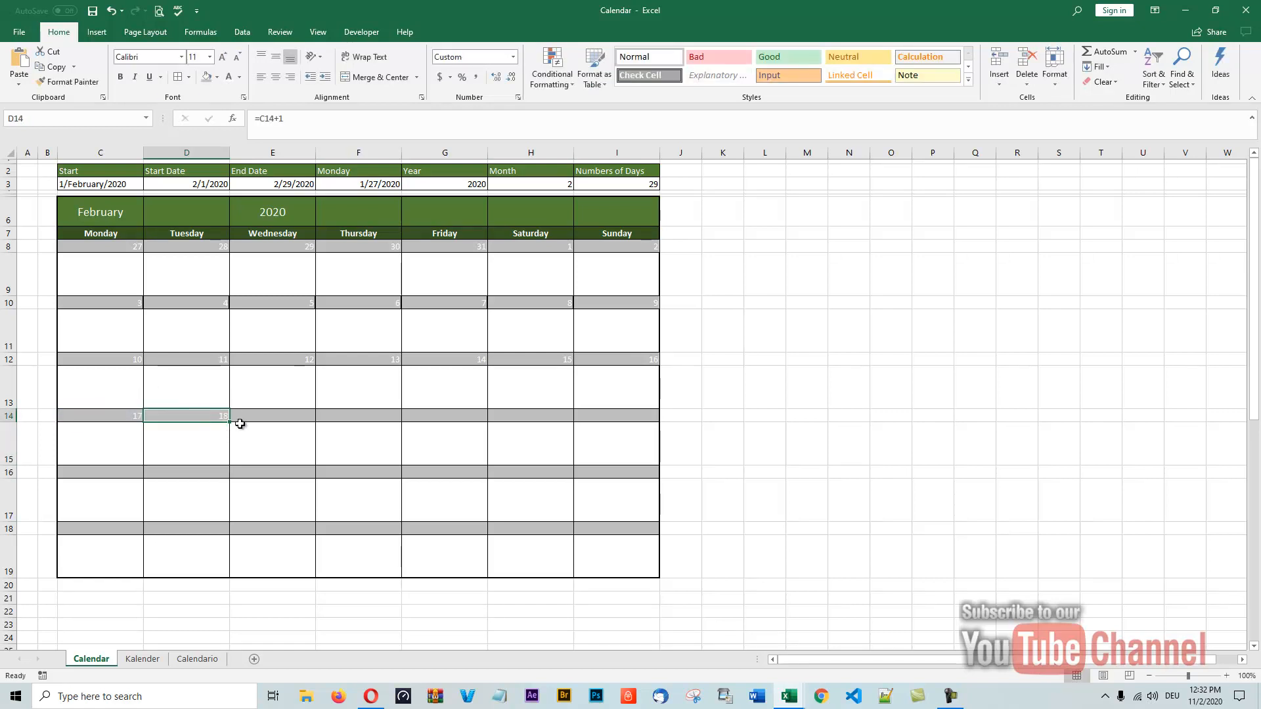
left_click_drag(230, 421, 647, 426)
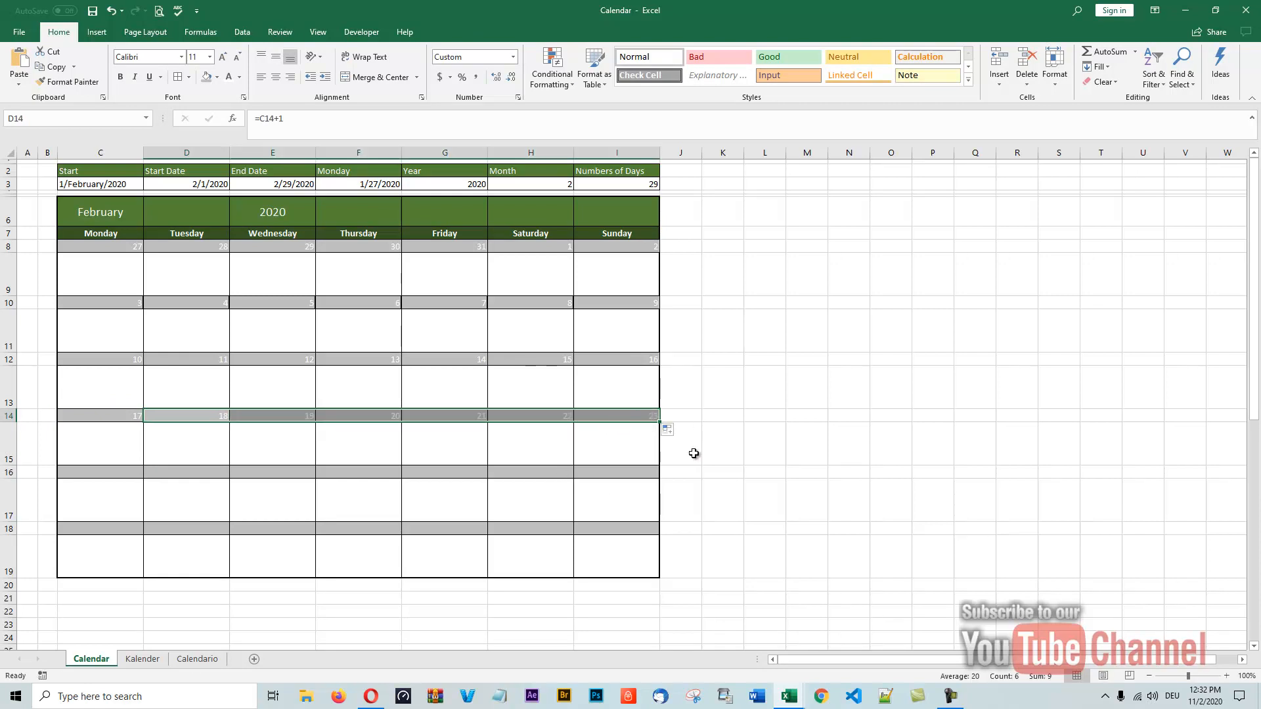
Enter =I14+1 in C16 so the fifth week's Monday continues from the fourth week's Sunday
left_click(113, 473)
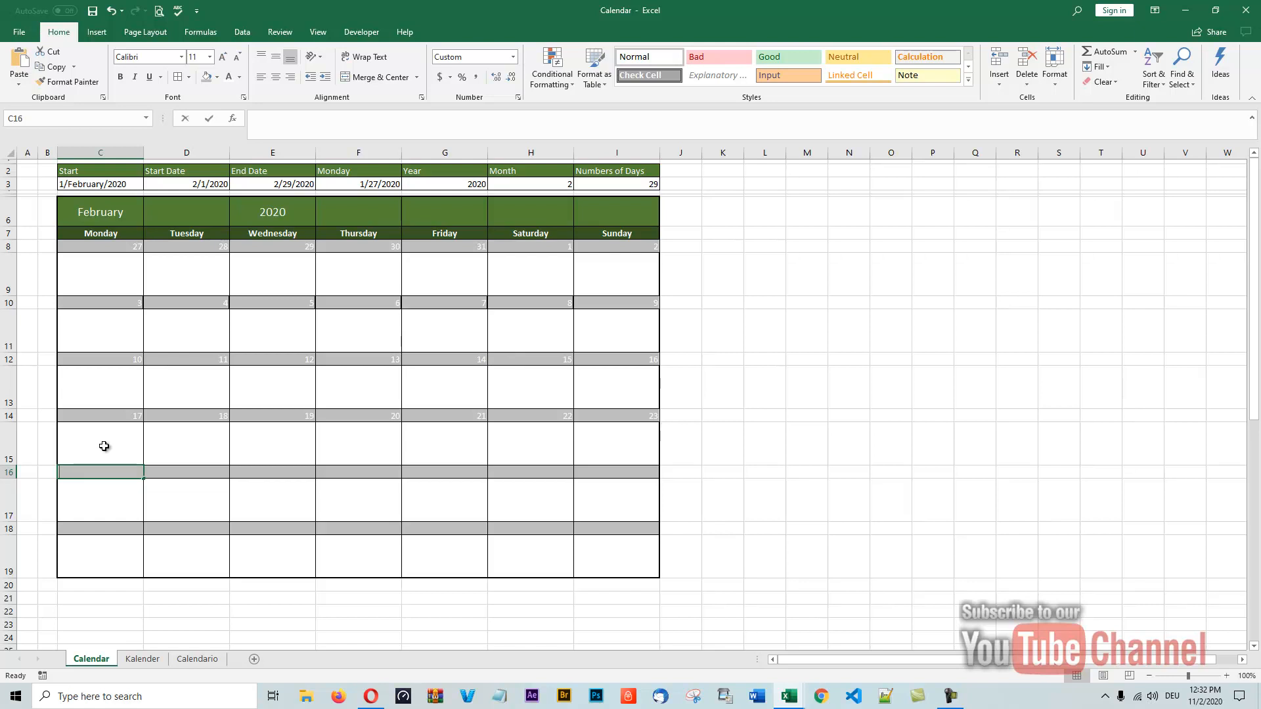
type("=")
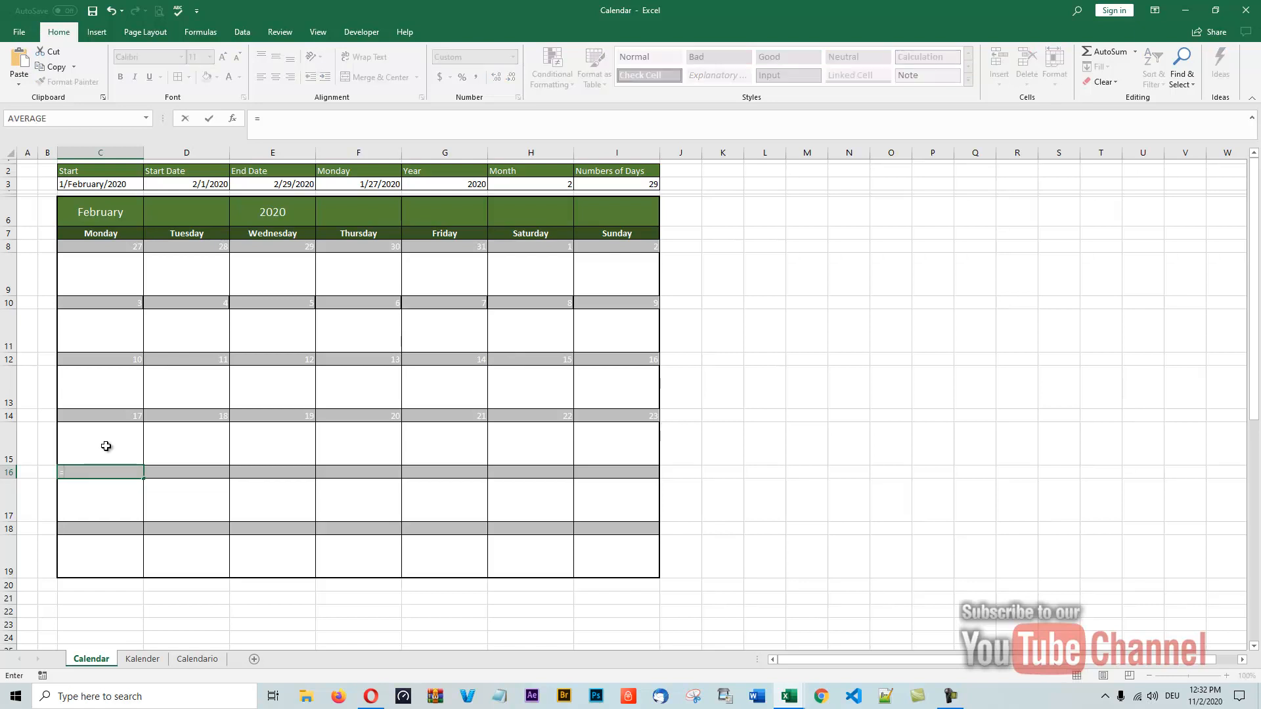
left_click(609, 415)
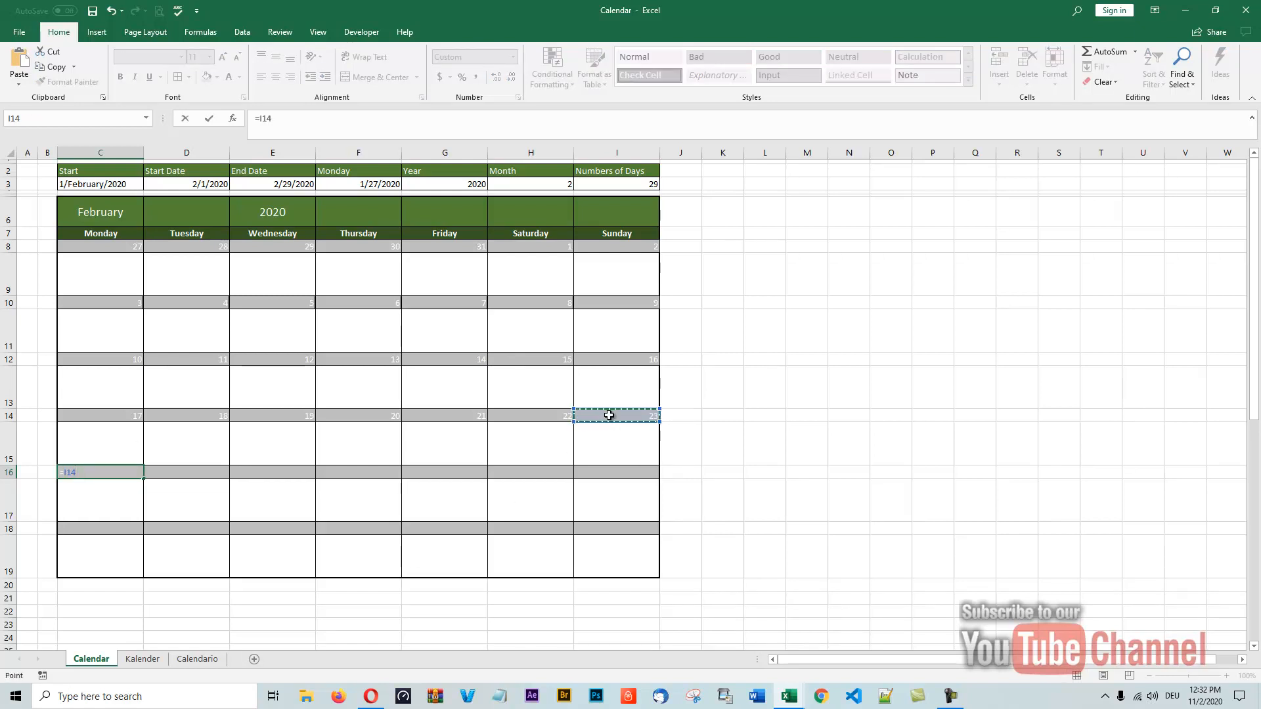
type("+")
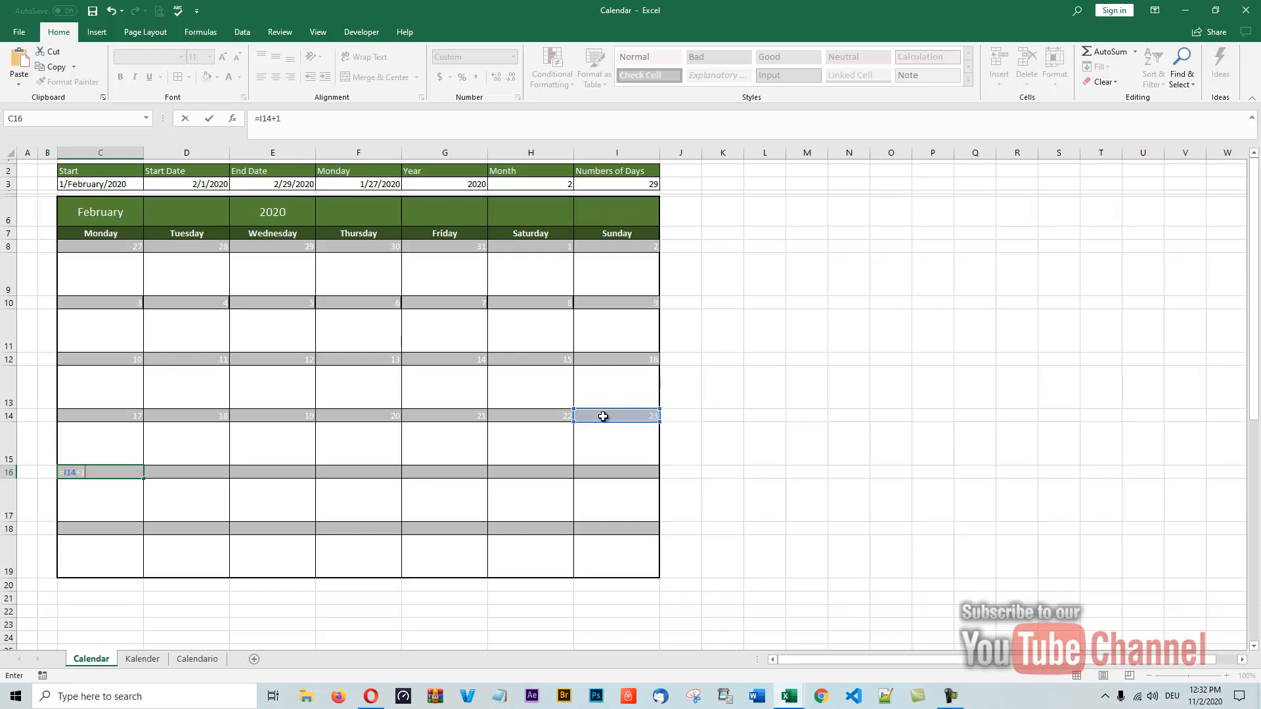
type("1")
key("Return")
Enter =C16+1 in D16 under Tuesday and fill the formula across the fifth week through I16
left_click(164, 473)
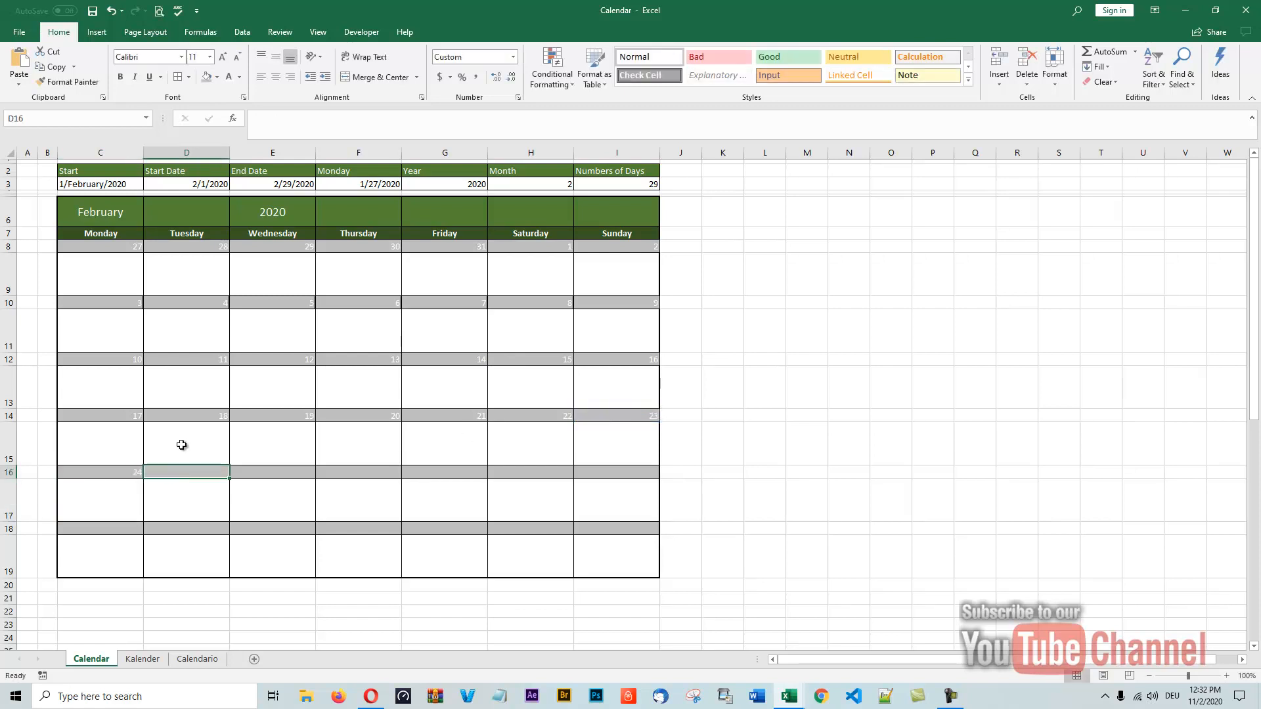
type("=")
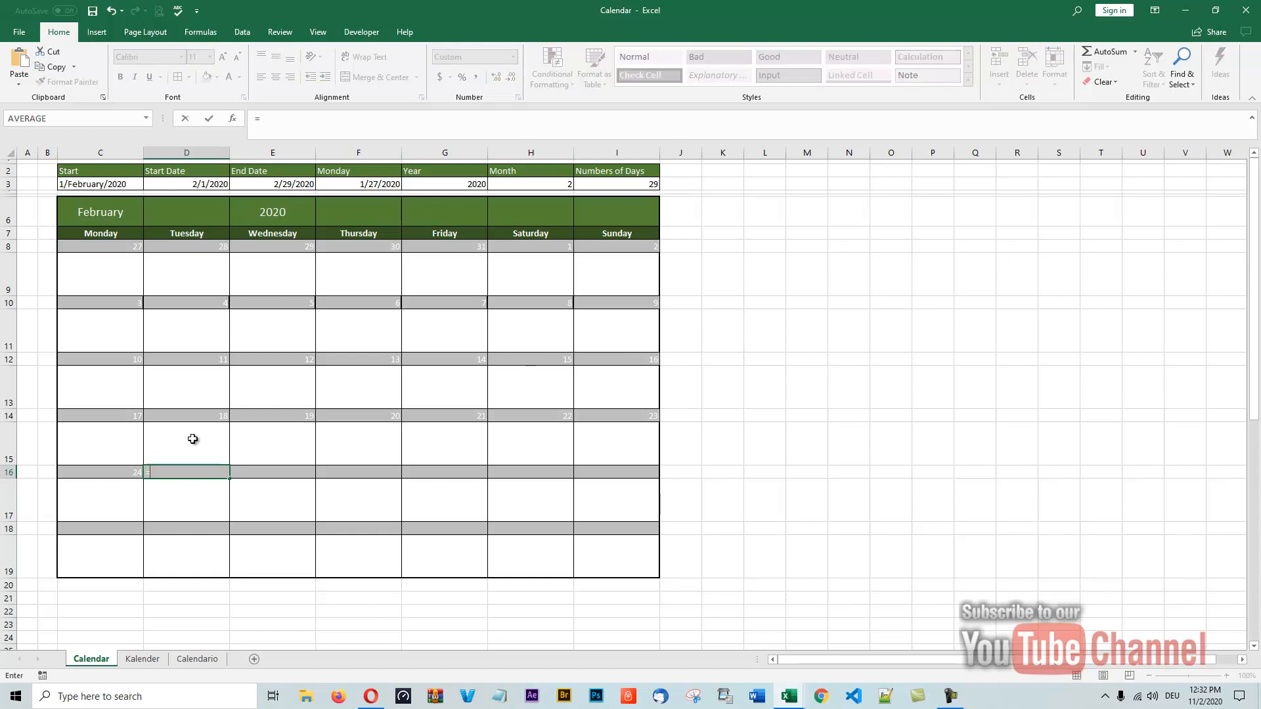
left_click(124, 475)
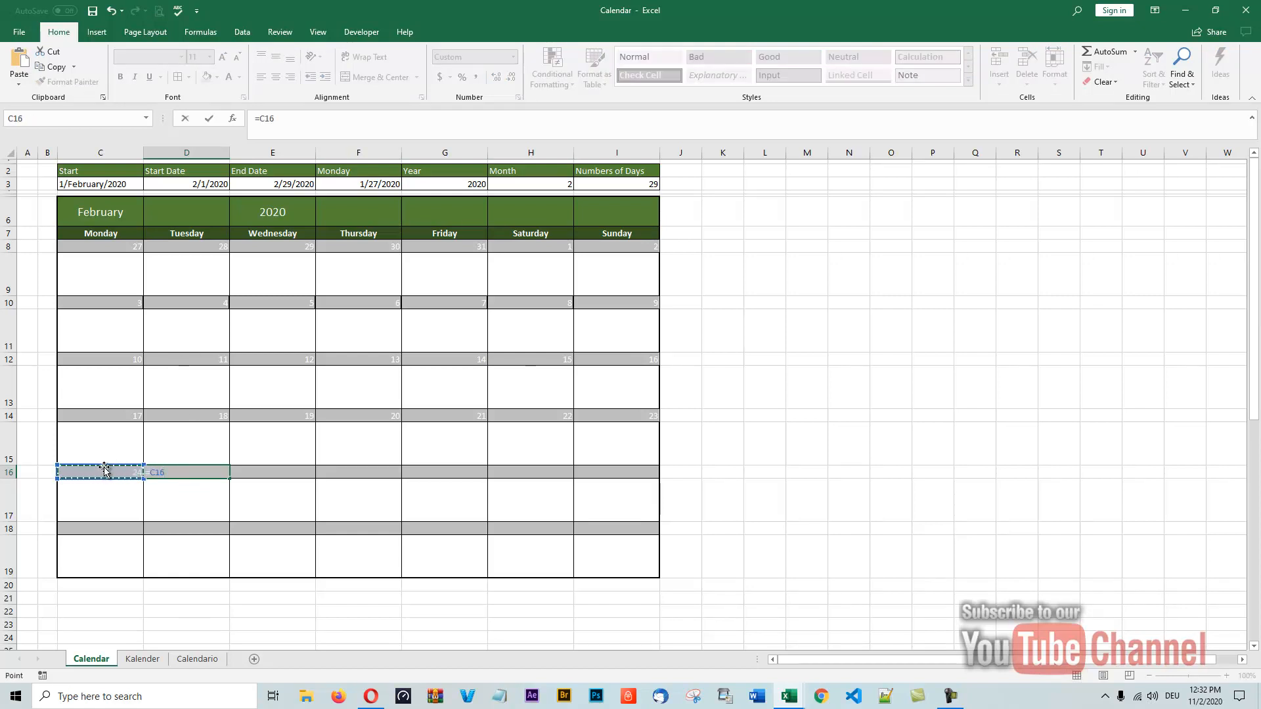
type("+1")
key("Return")
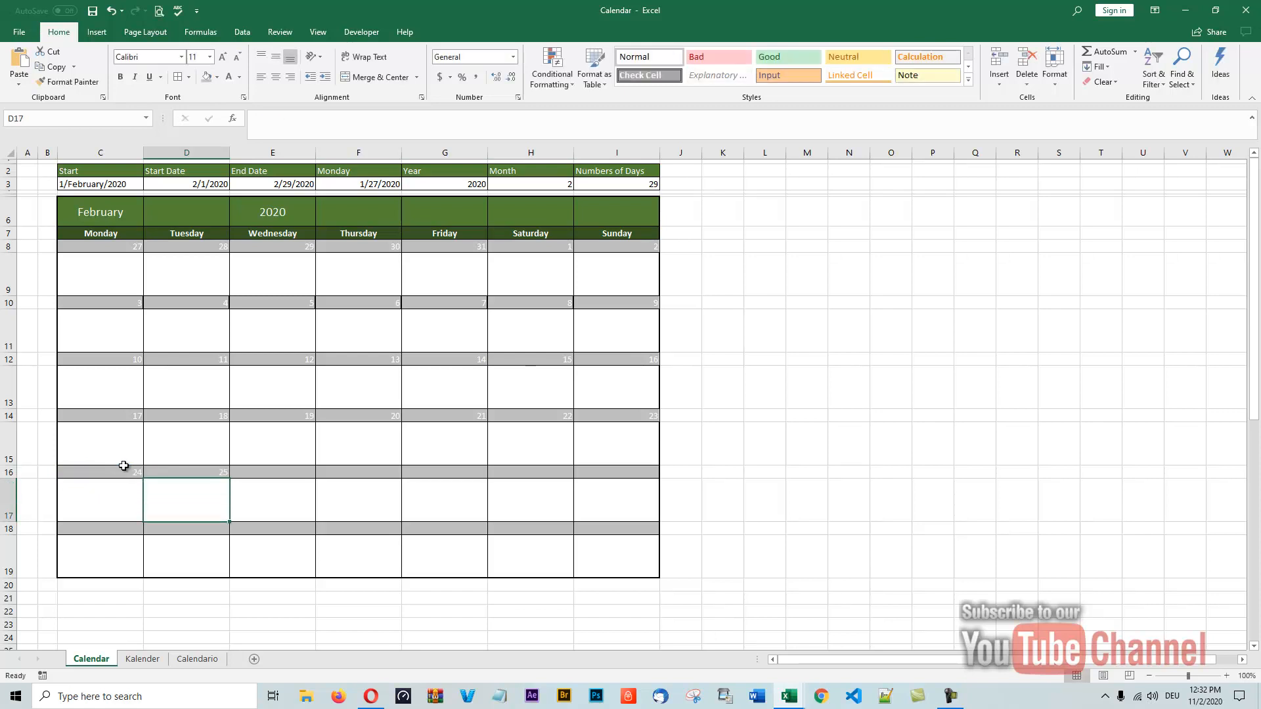
left_click(196, 471)
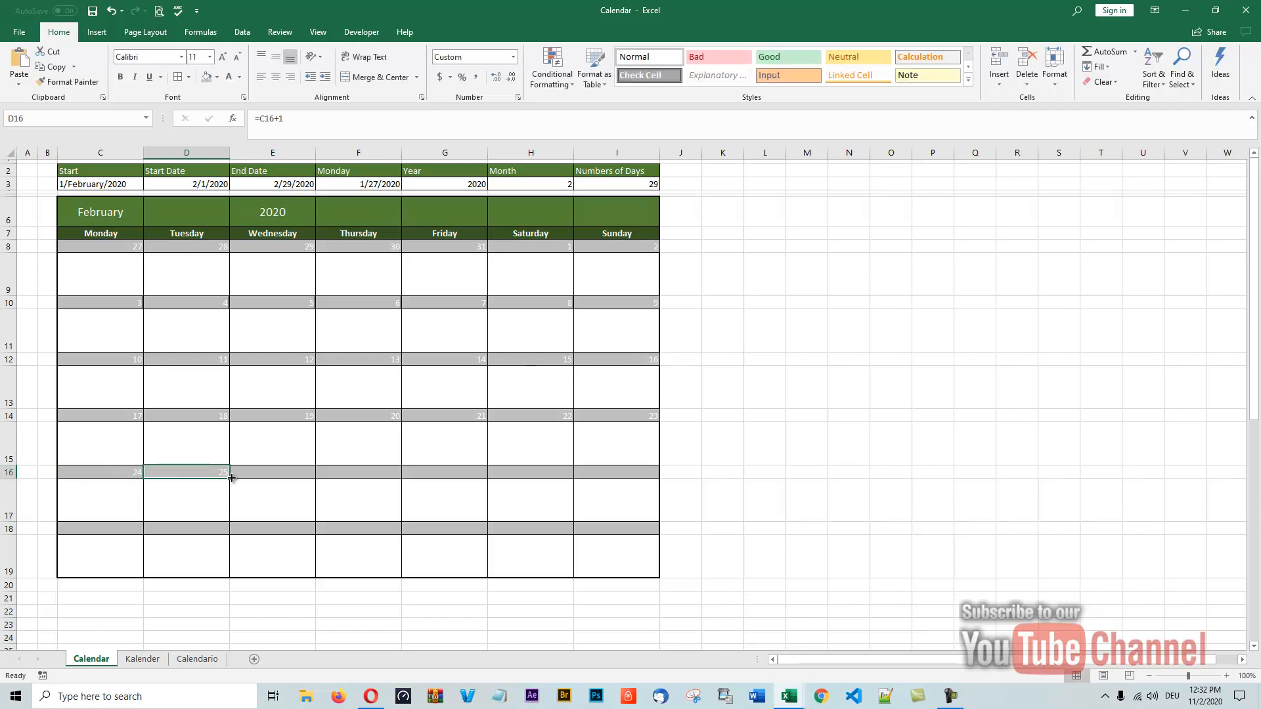
left_click_drag(229, 477, 628, 467)
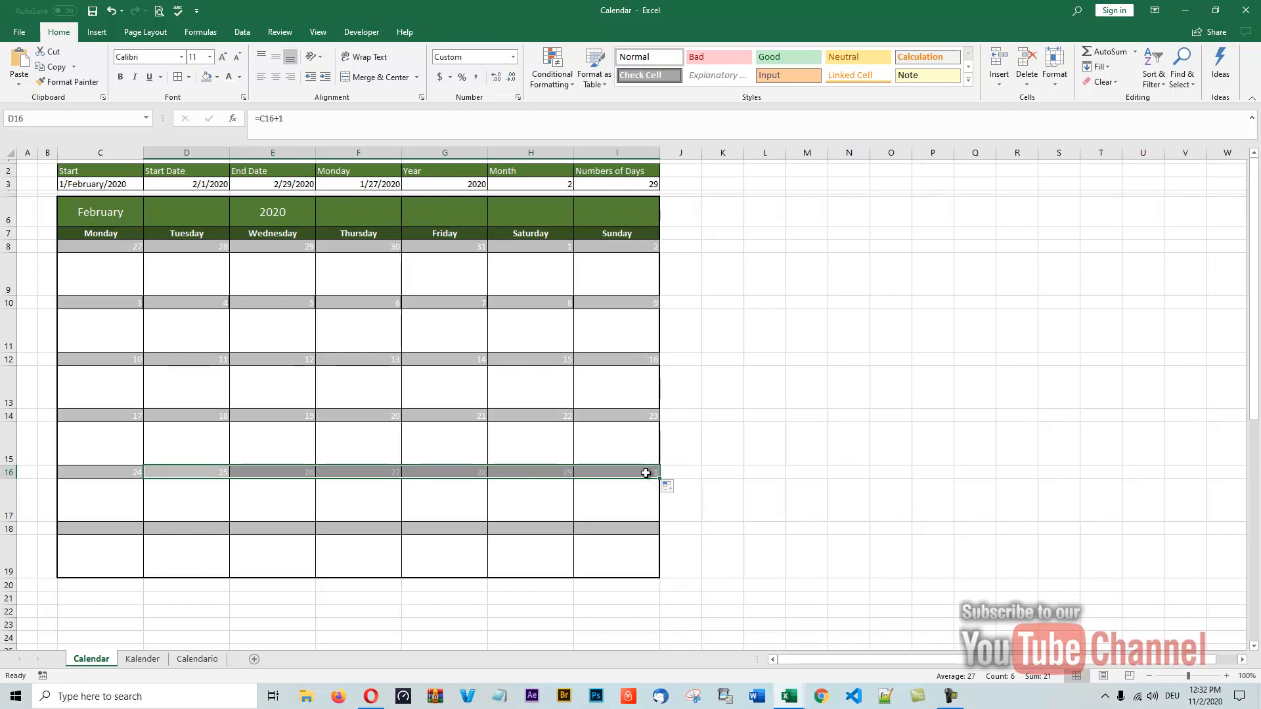
Enter =I16+1 in C18 so the sixth week's Monday continues from the fifth week's Sunday
left_click(113, 528)
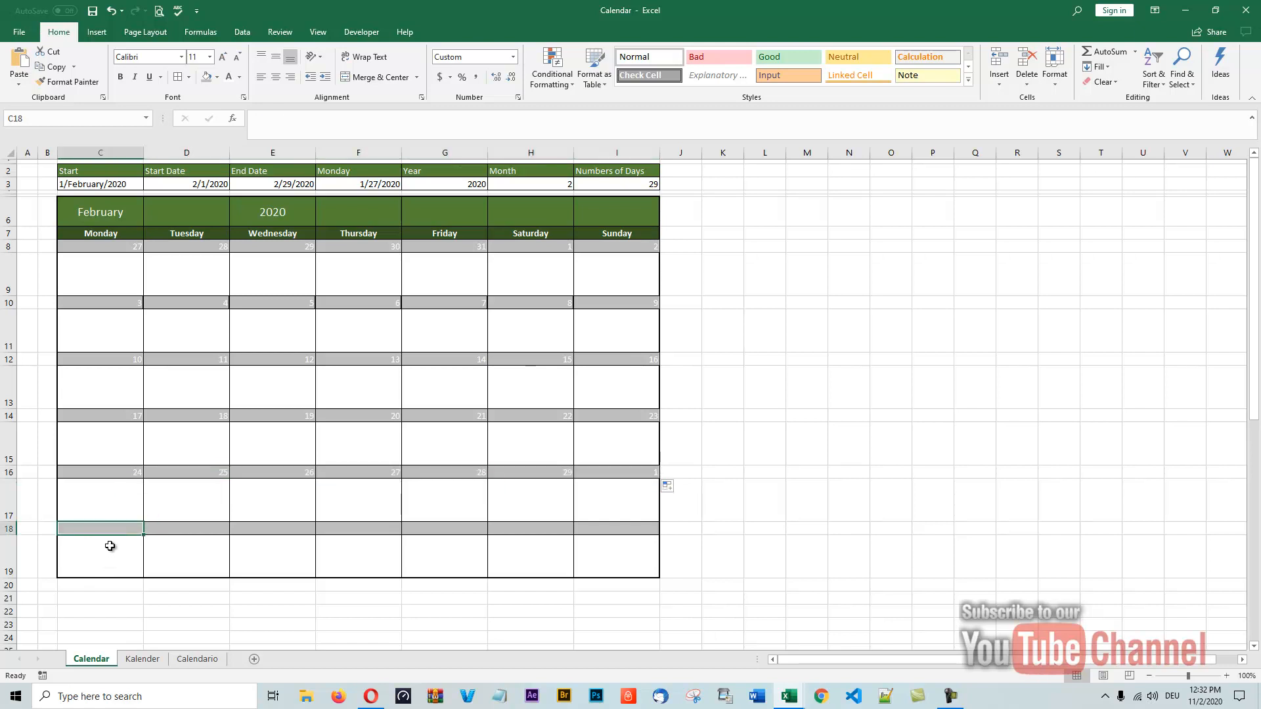
type("=")
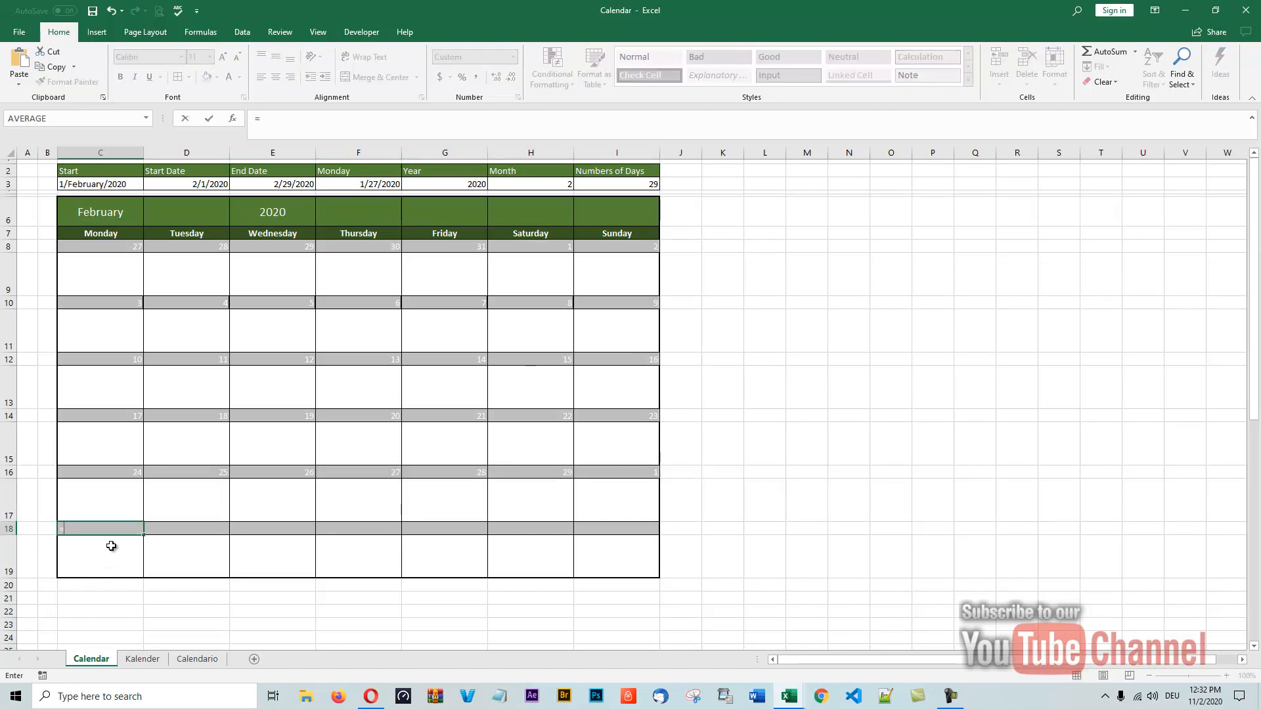
left_click(618, 473)
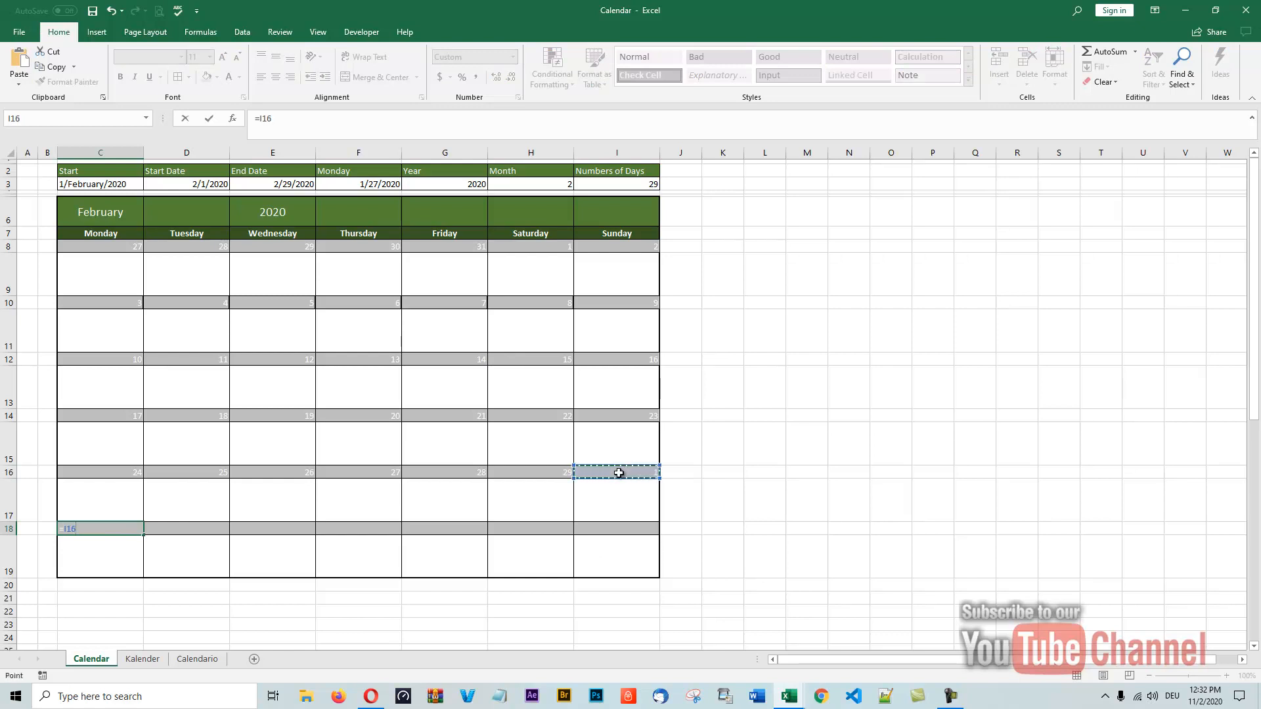
type("+")
type("1")
key("Return")
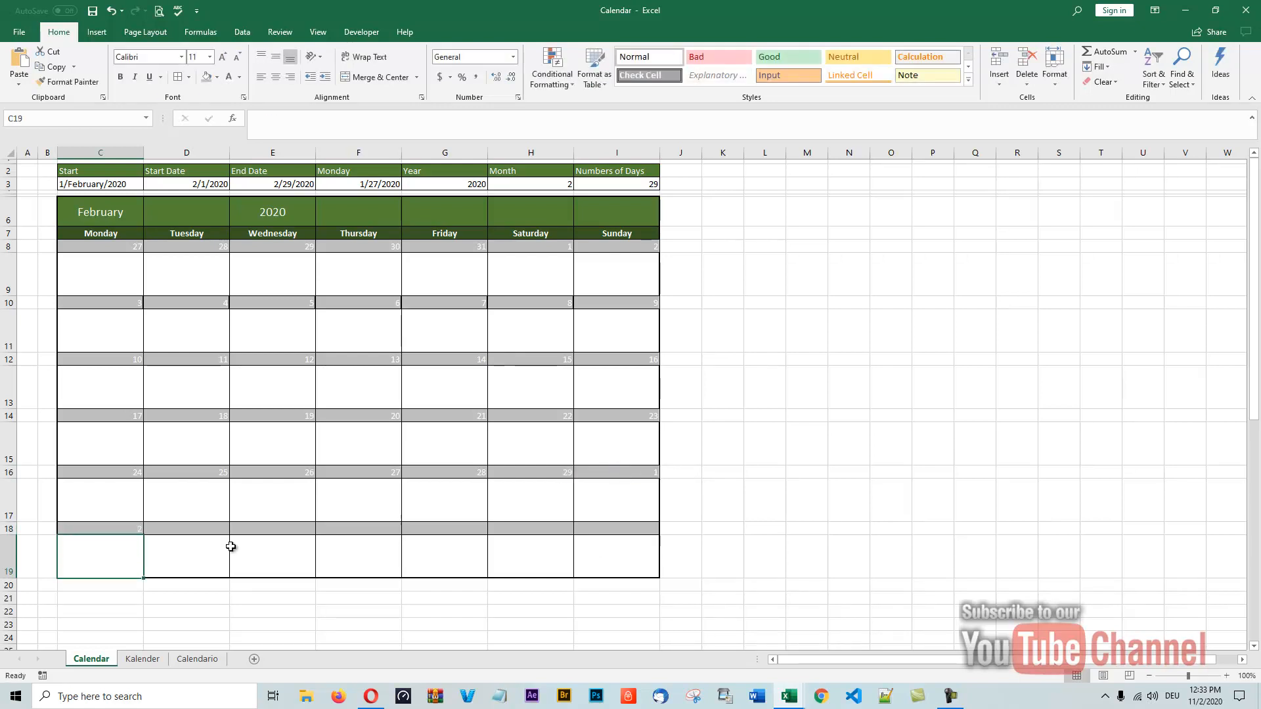
Enter =C18+1 in D18 under Tuesday and fill the formula across the sixth week through I18
left_click(201, 531)
type("=")
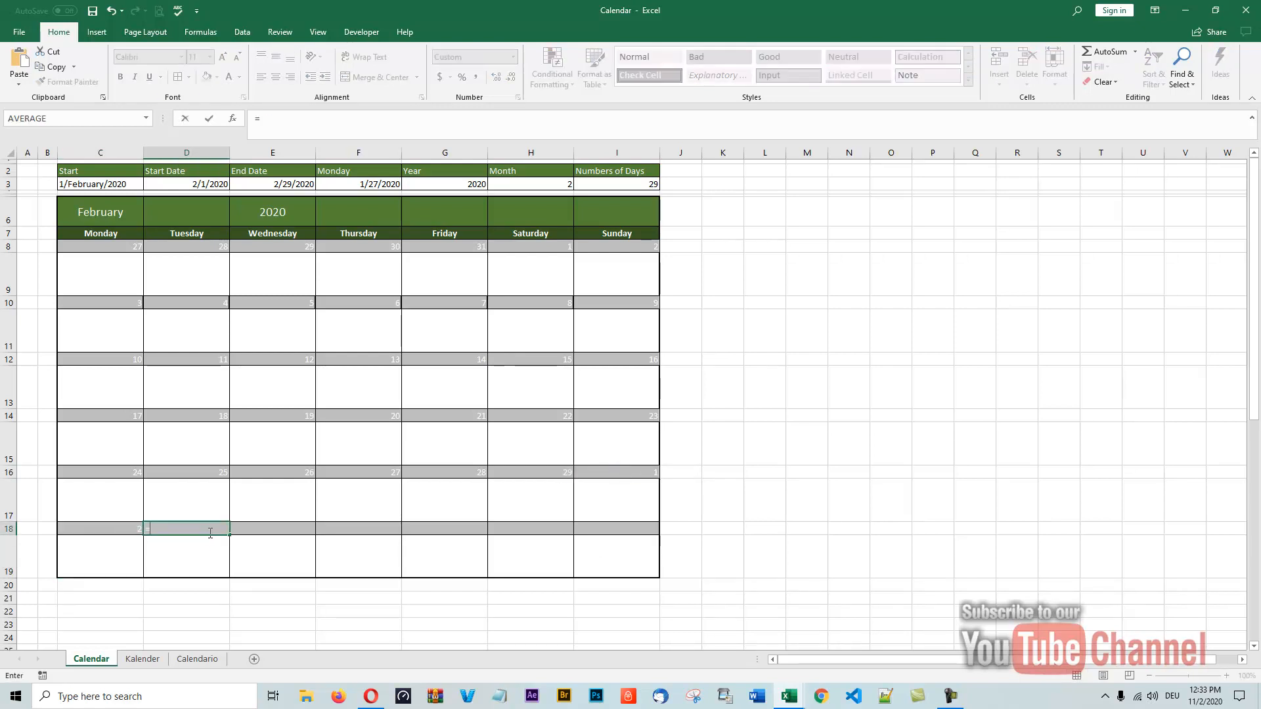
left_click(74, 529)
type("+1")
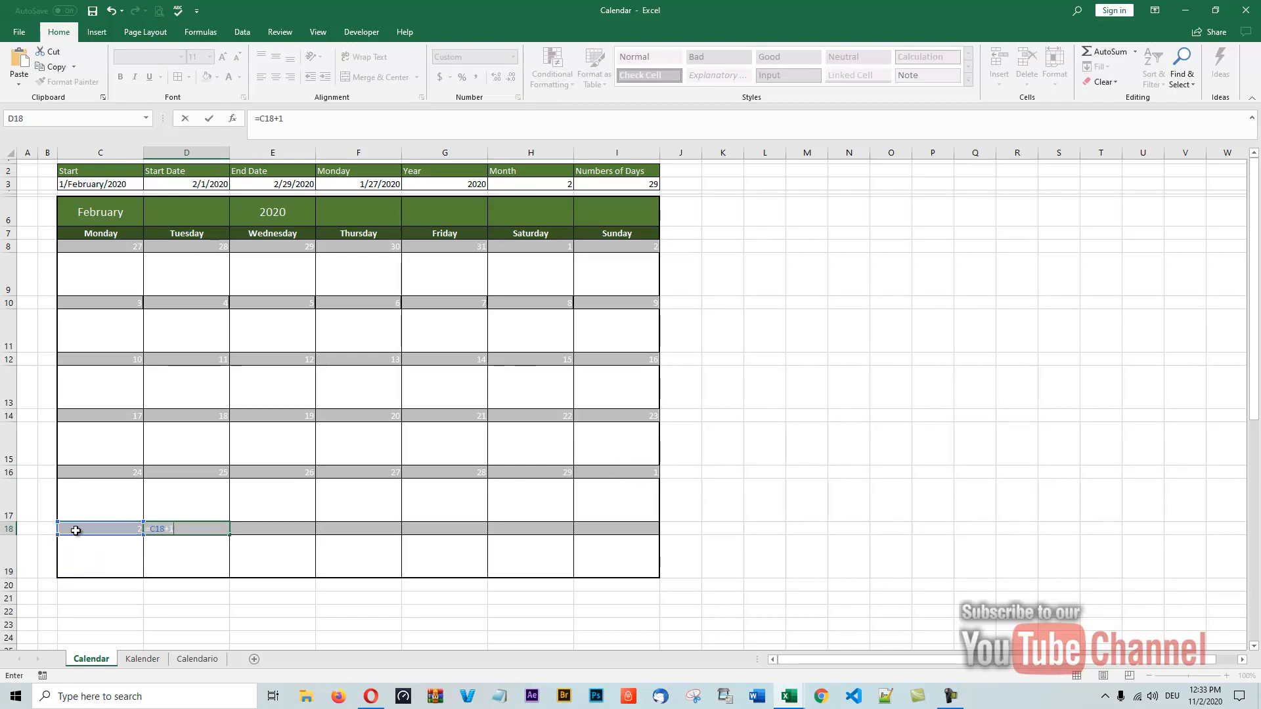
key("Return")
left_click(213, 530)
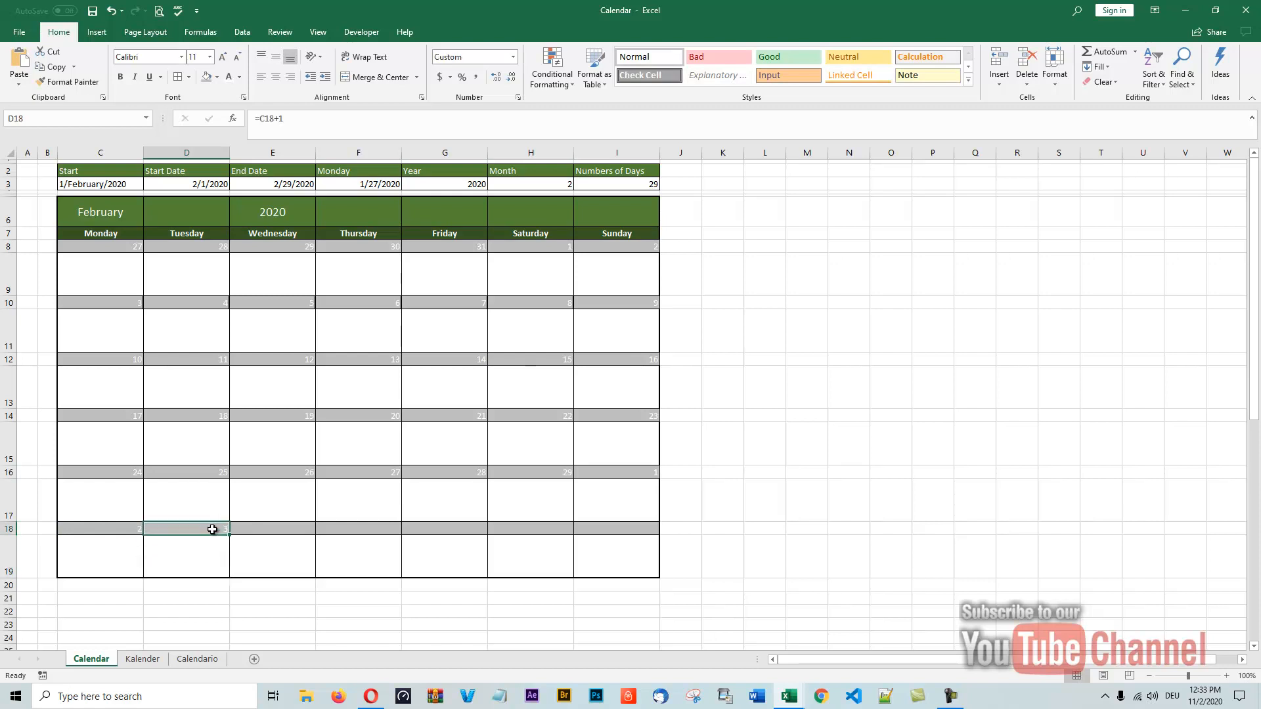
left_click_drag(229, 535, 637, 543)
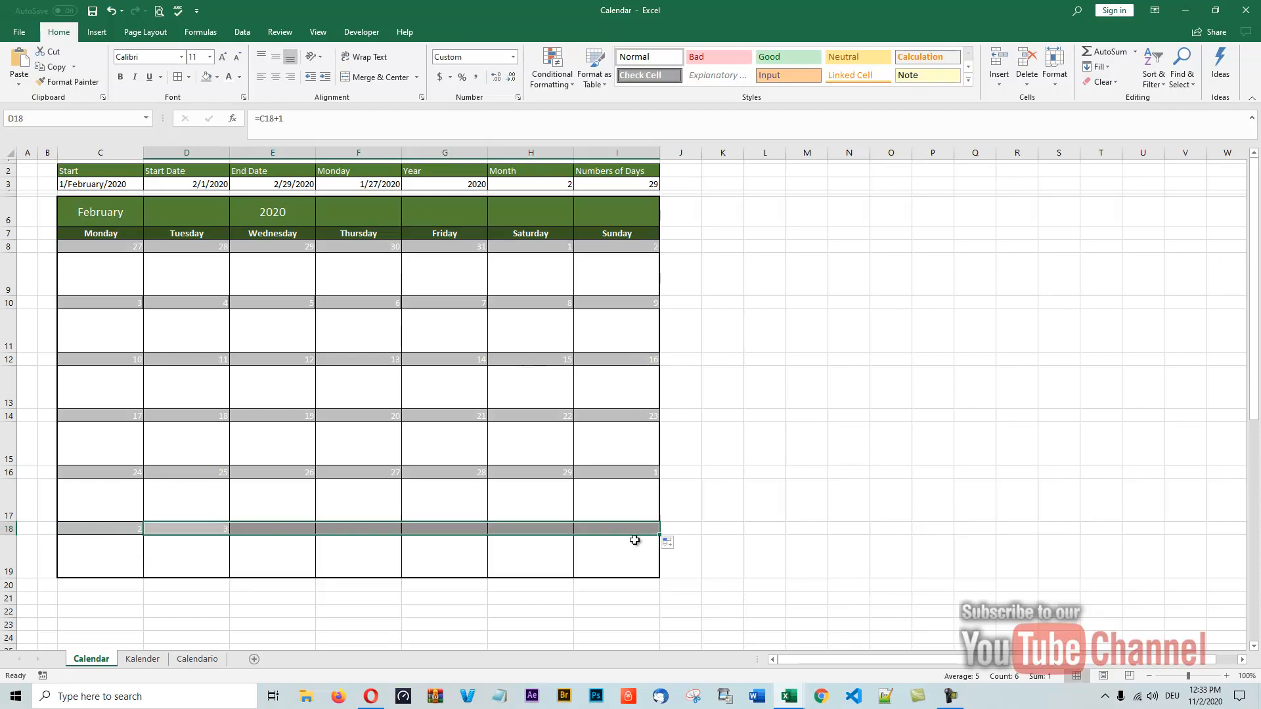
left_click(710, 484)
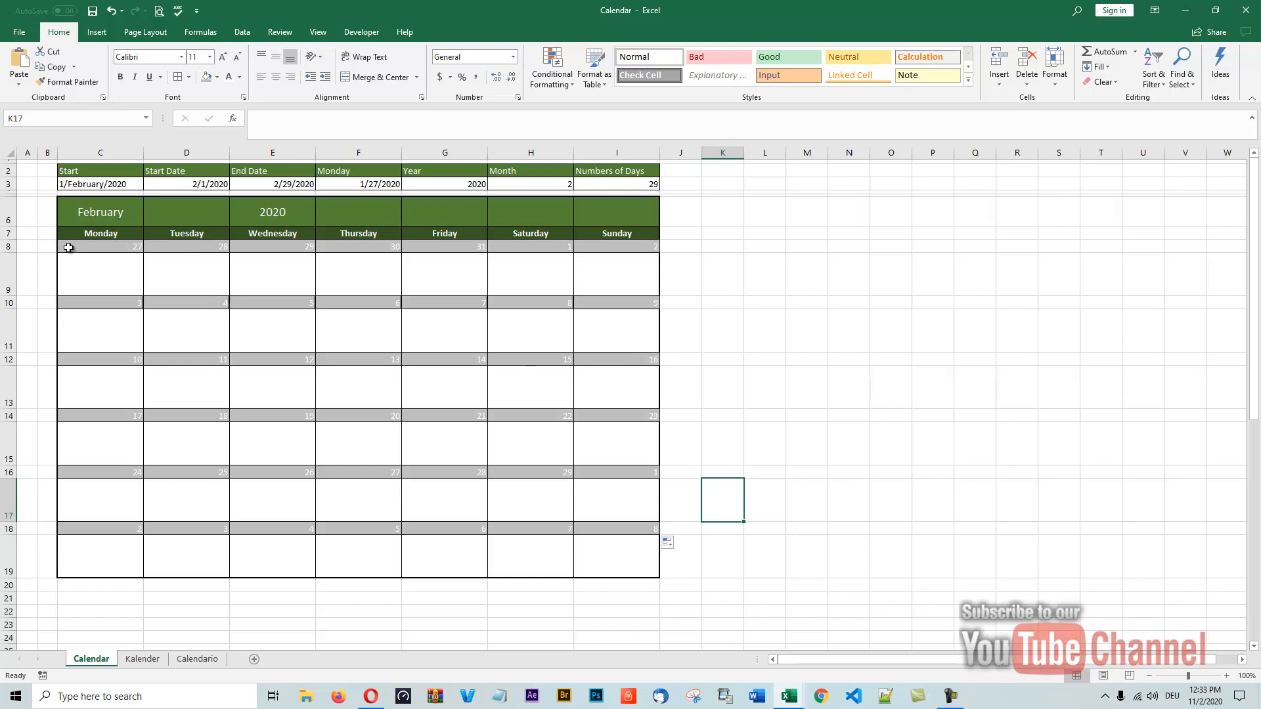
Select the Monday-to-Sunday date cells C8:I8, C10:I10, C12:I12 and C18:I18 together as one multiple selection
left_click(72, 248)
left_click_drag(106, 247, 611, 243)
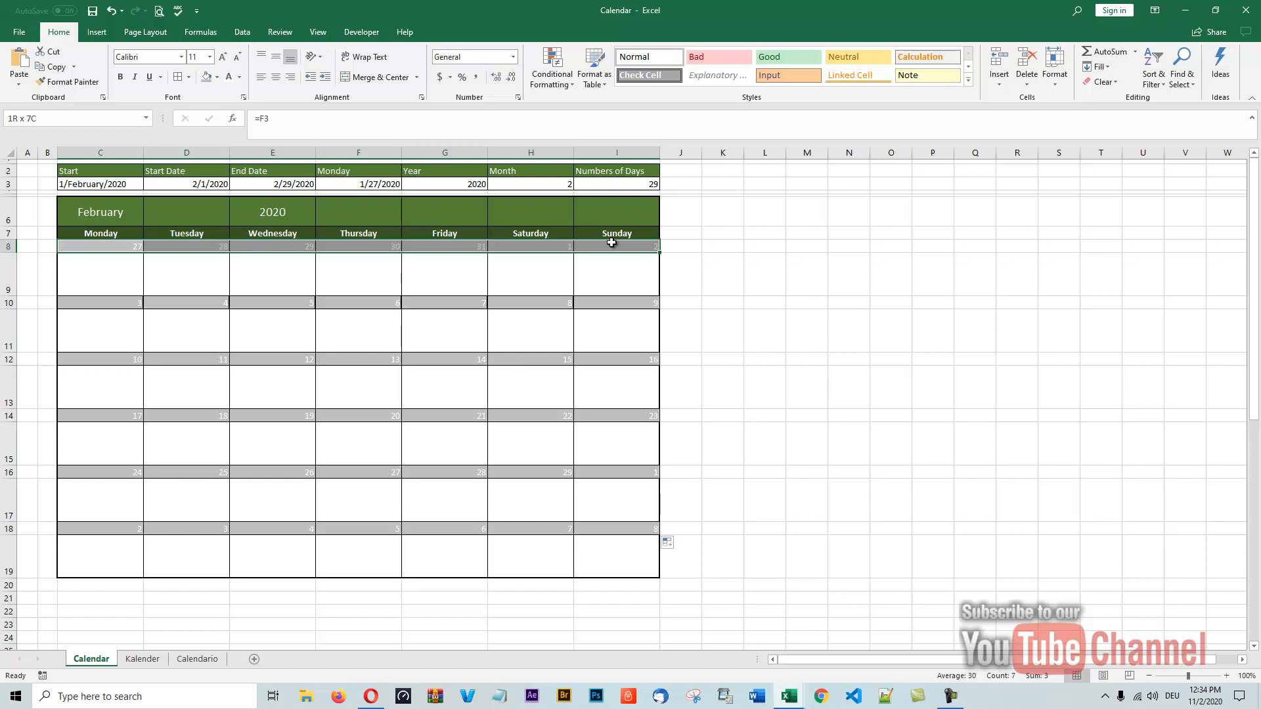
left_click_drag(611, 243, 611, 243)
left_click_drag(75, 303, 648, 296)
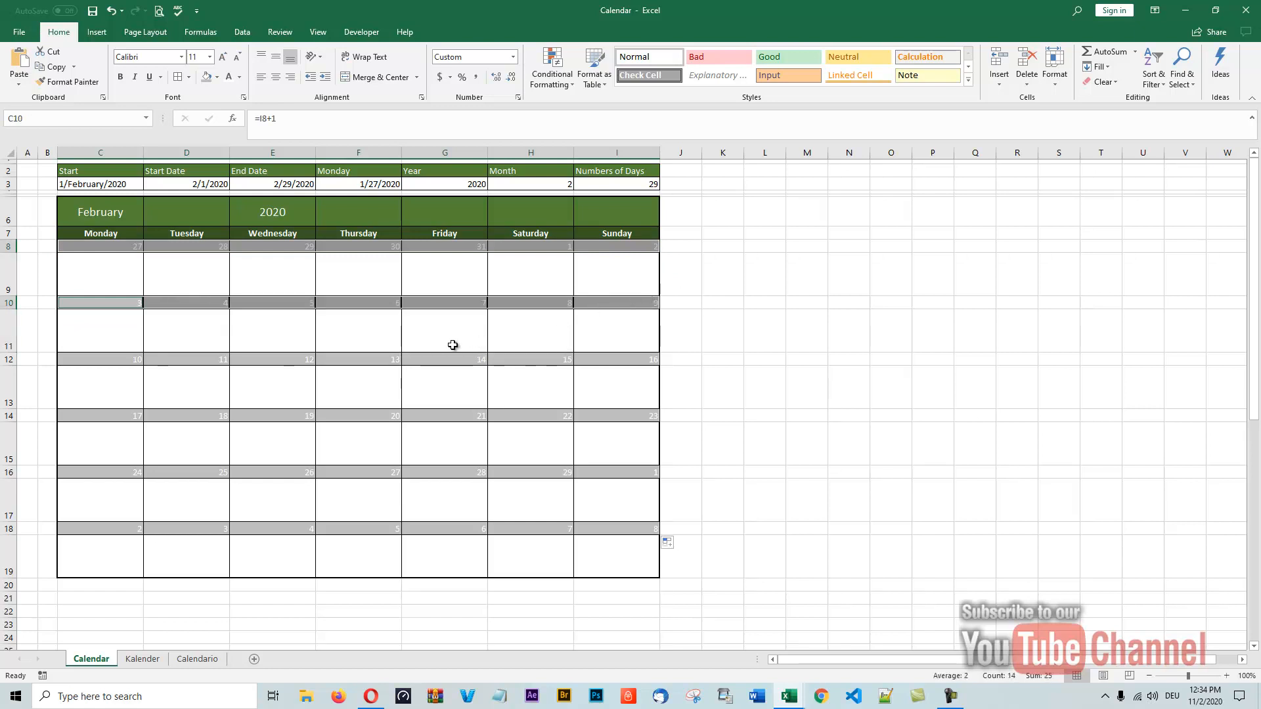
left_click(107, 360)
left_click_drag(107, 361, 594, 359)
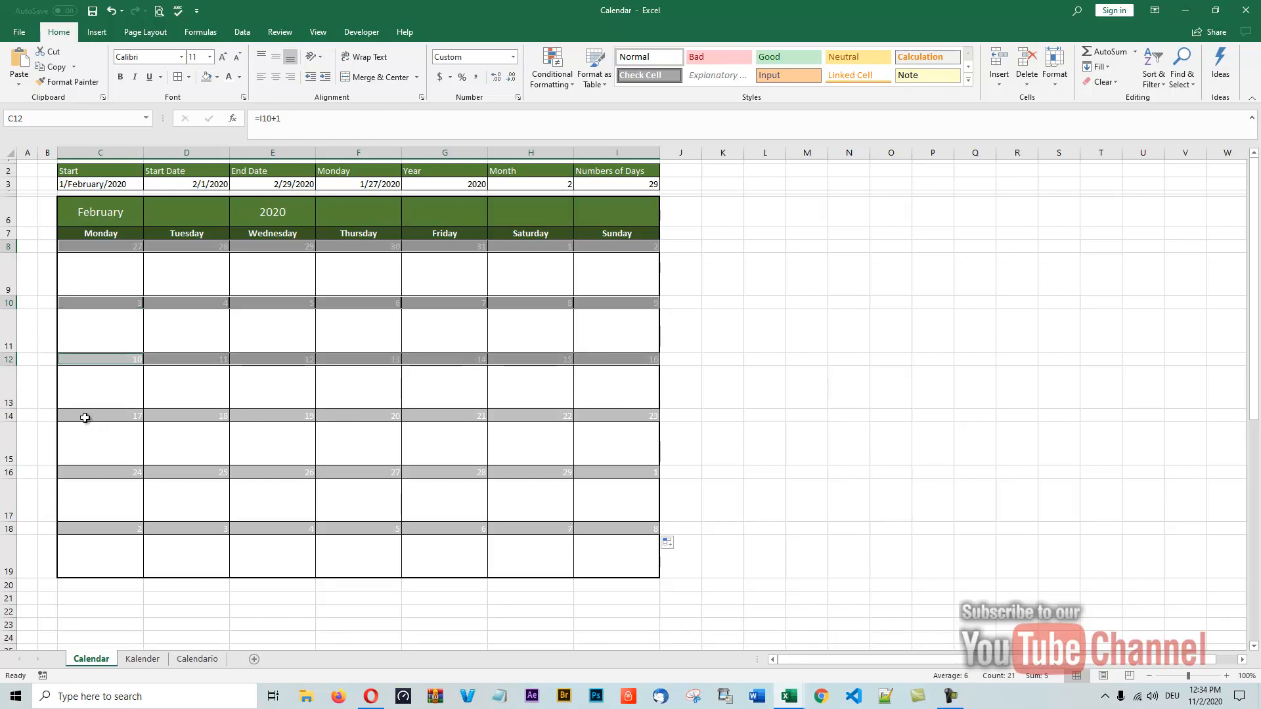
left_click(89, 418, "ctrl")
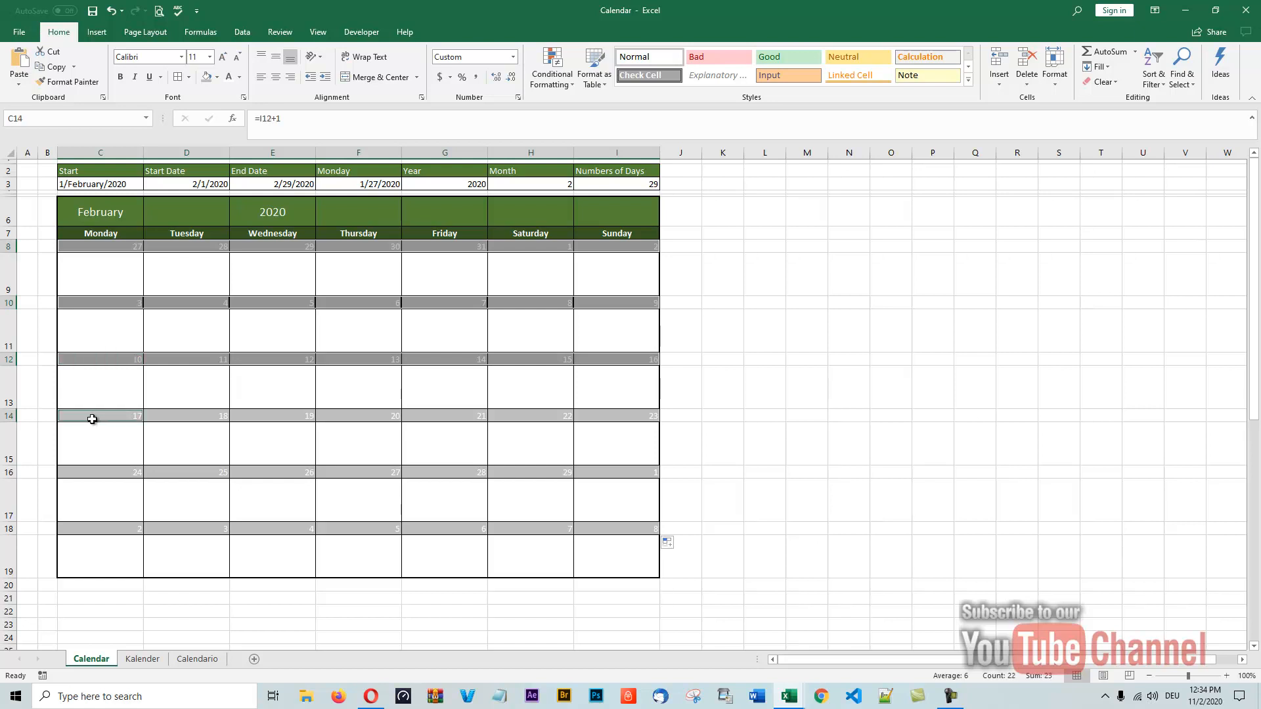
left_click_drag(104, 416, 598, 414)
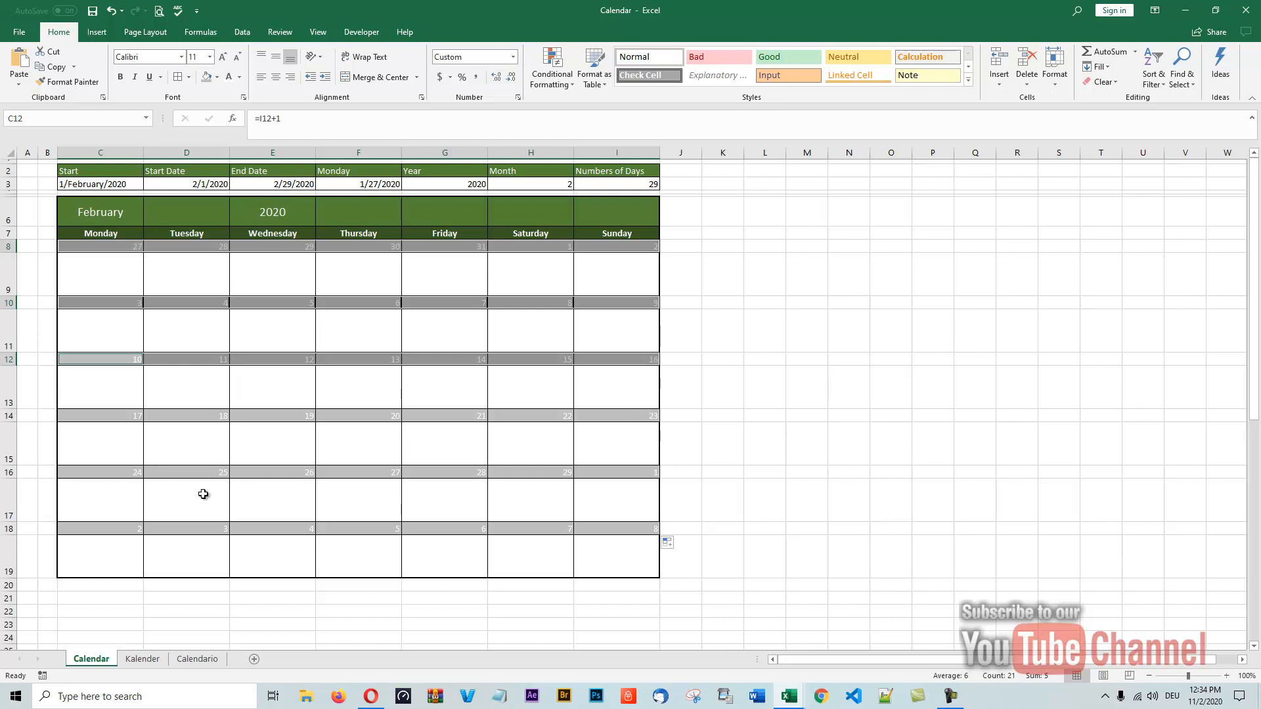
left_click_drag(116, 473, 616, 473)
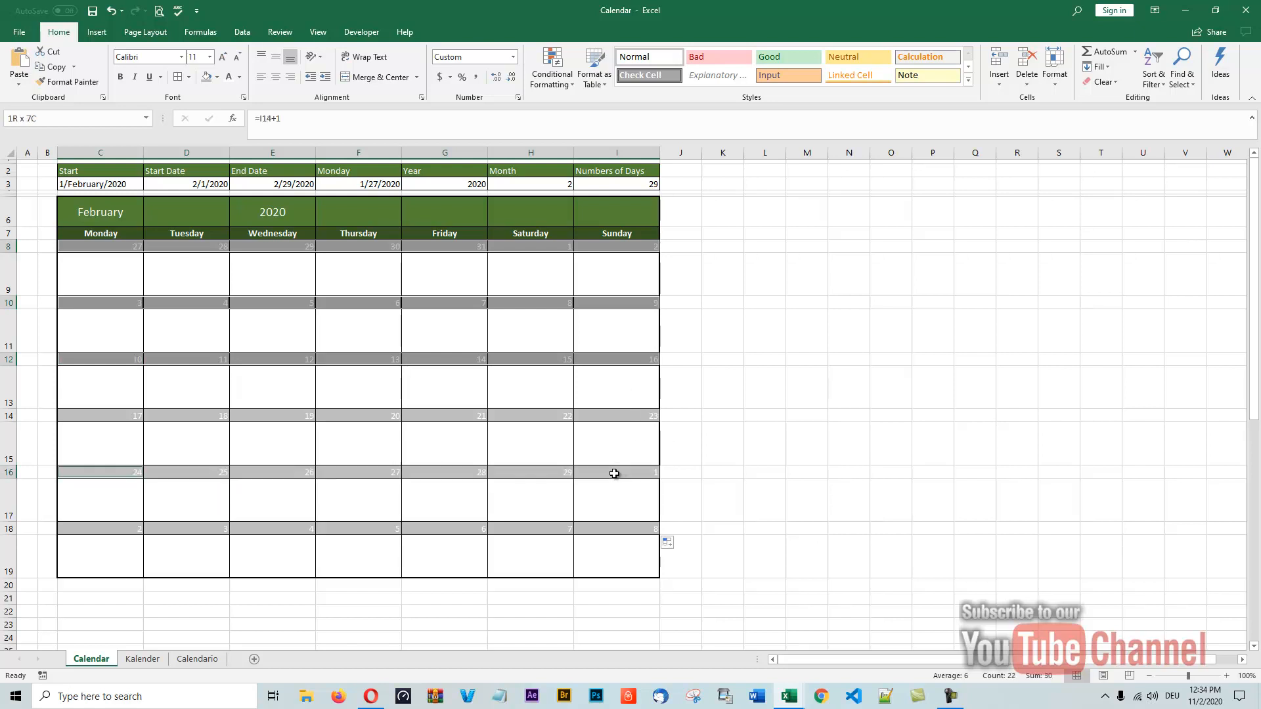
left_click_drag(120, 529, 642, 525)
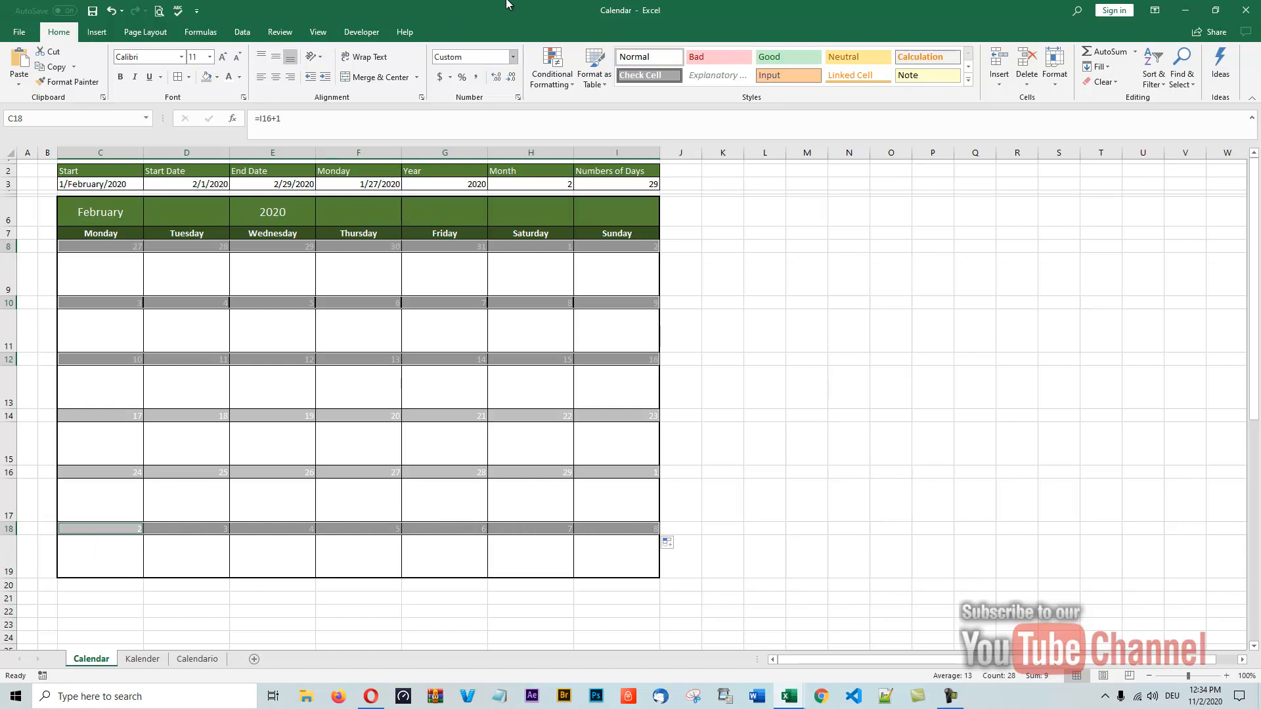
Start a conditional formatting rule for the selected date cells that formats only cell values between =$D$3 and =$E$3
left_click(563, 81)
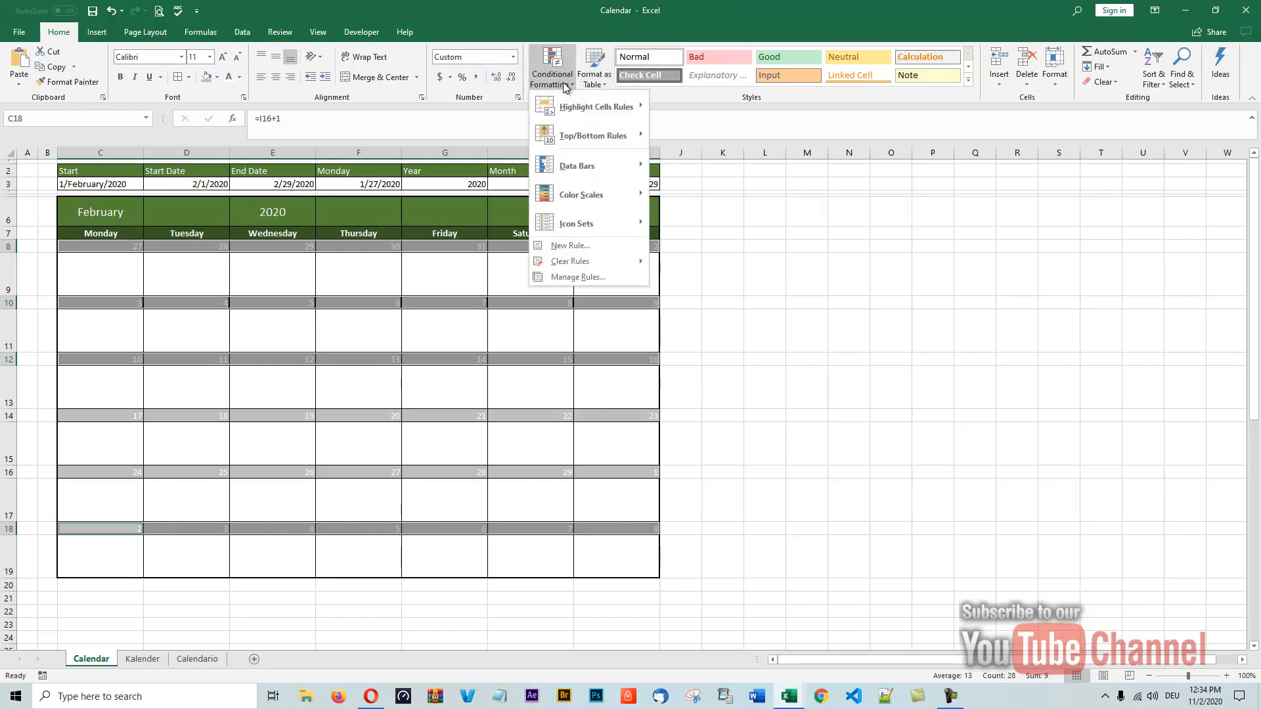
left_click(561, 246)
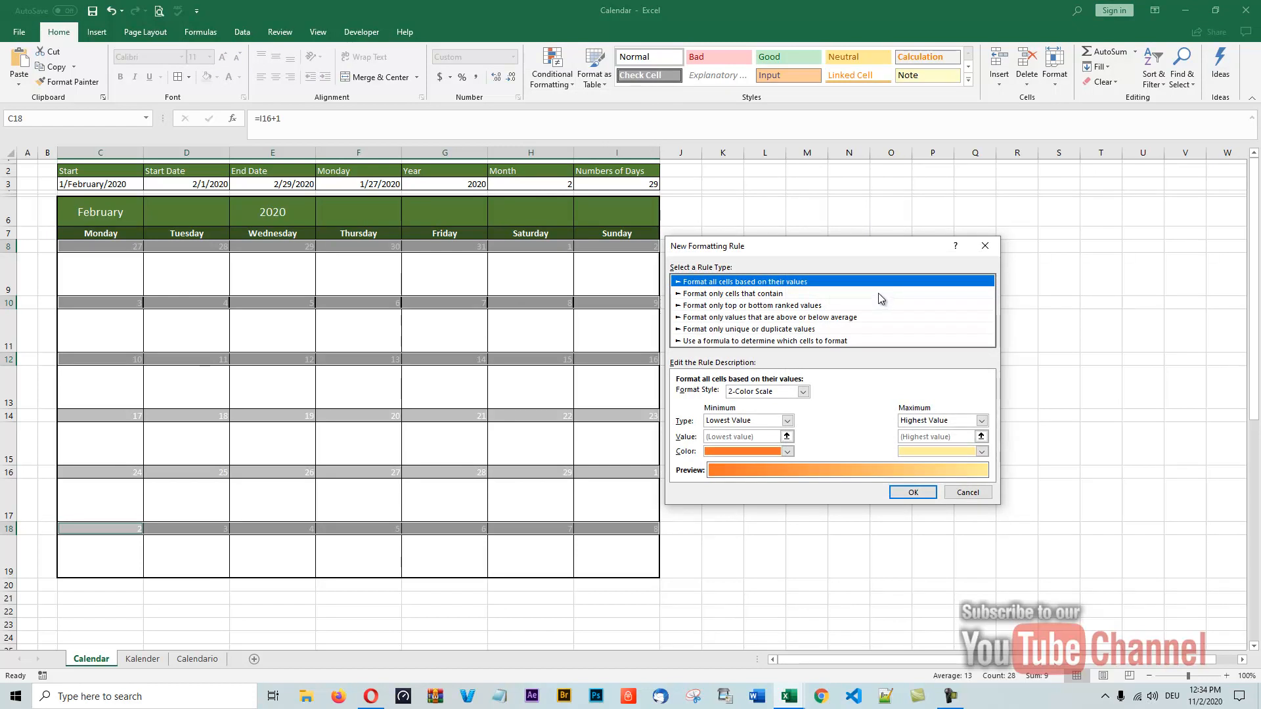
left_click(721, 294)
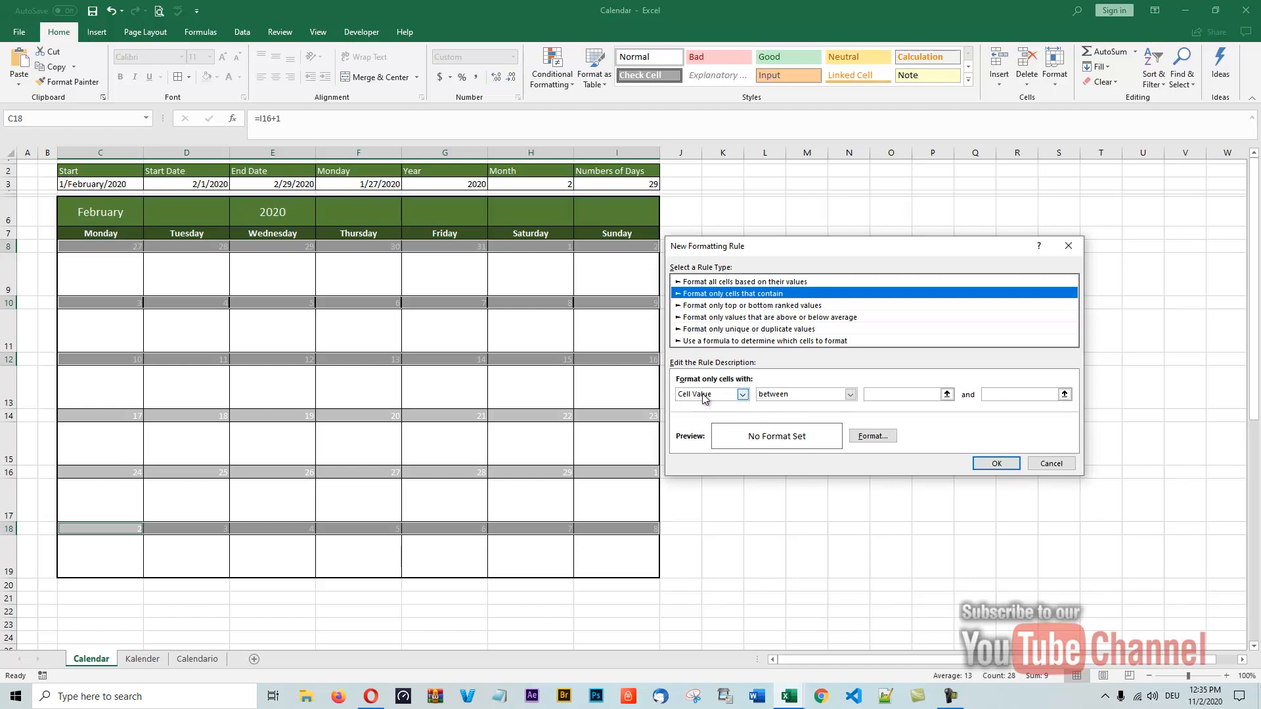
left_click(744, 396)
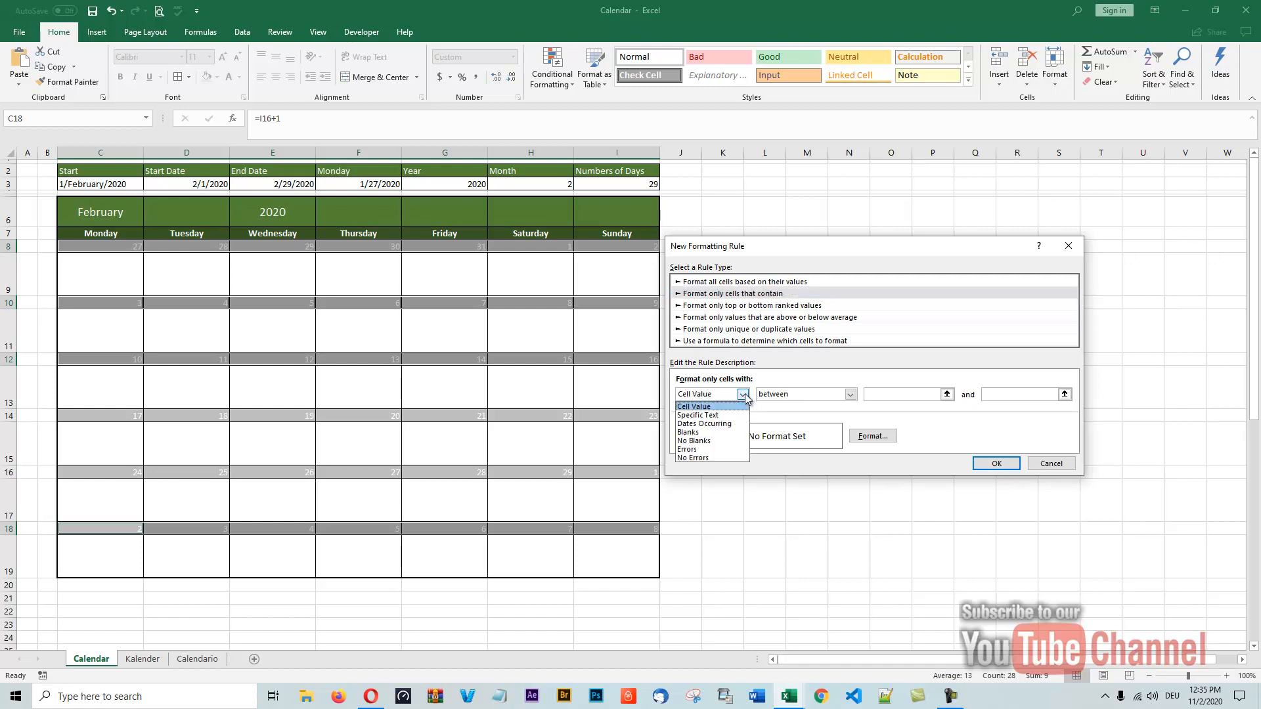
left_click(706, 407)
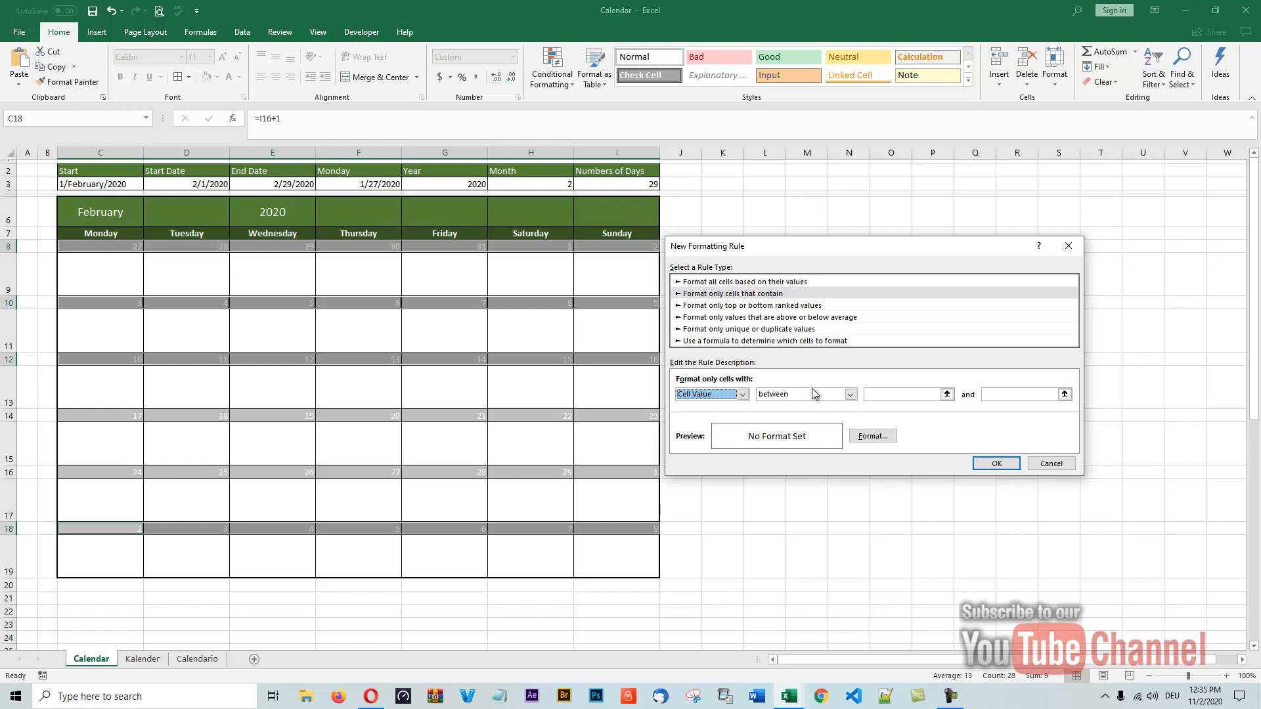
left_click(888, 396)
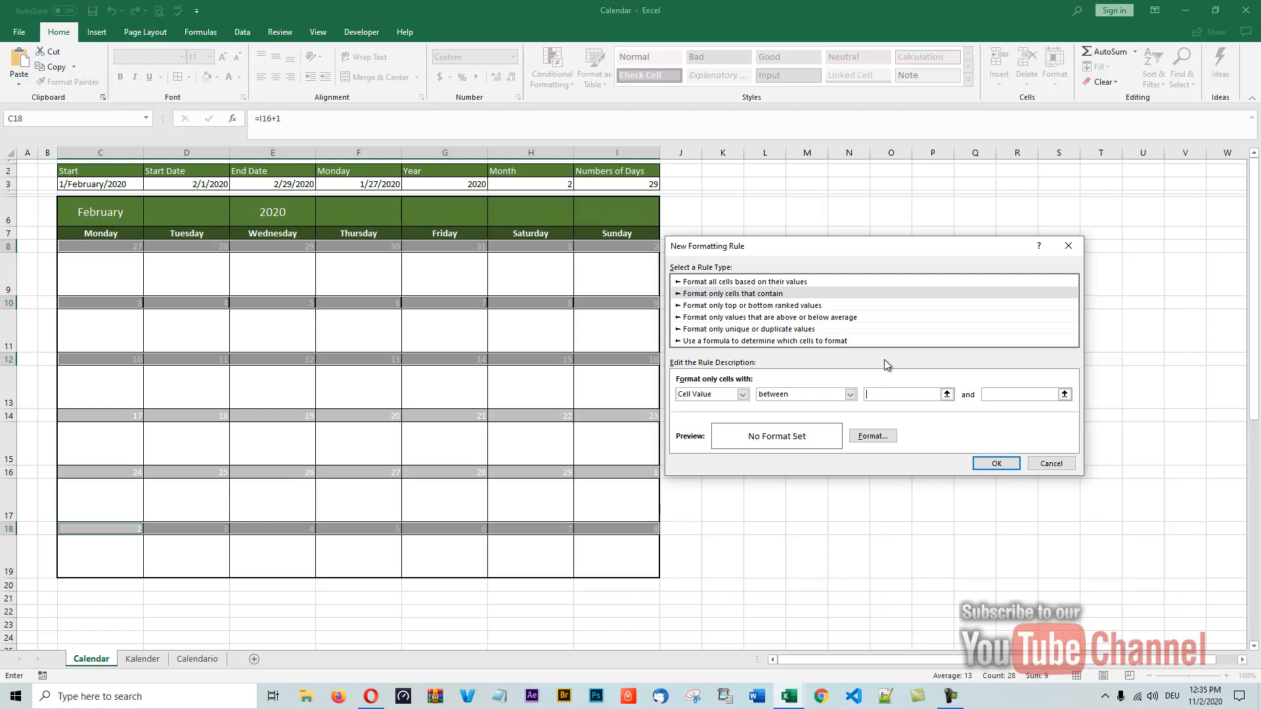
left_click(196, 185)
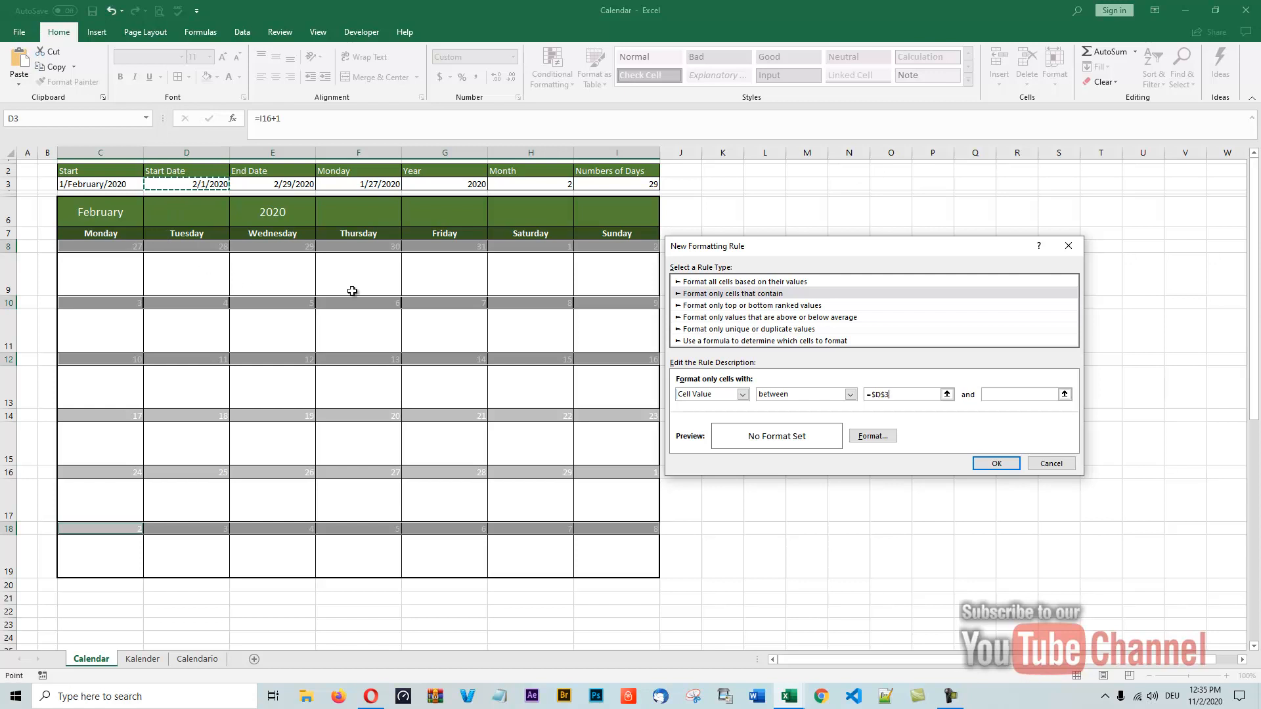
left_click(1012, 394)
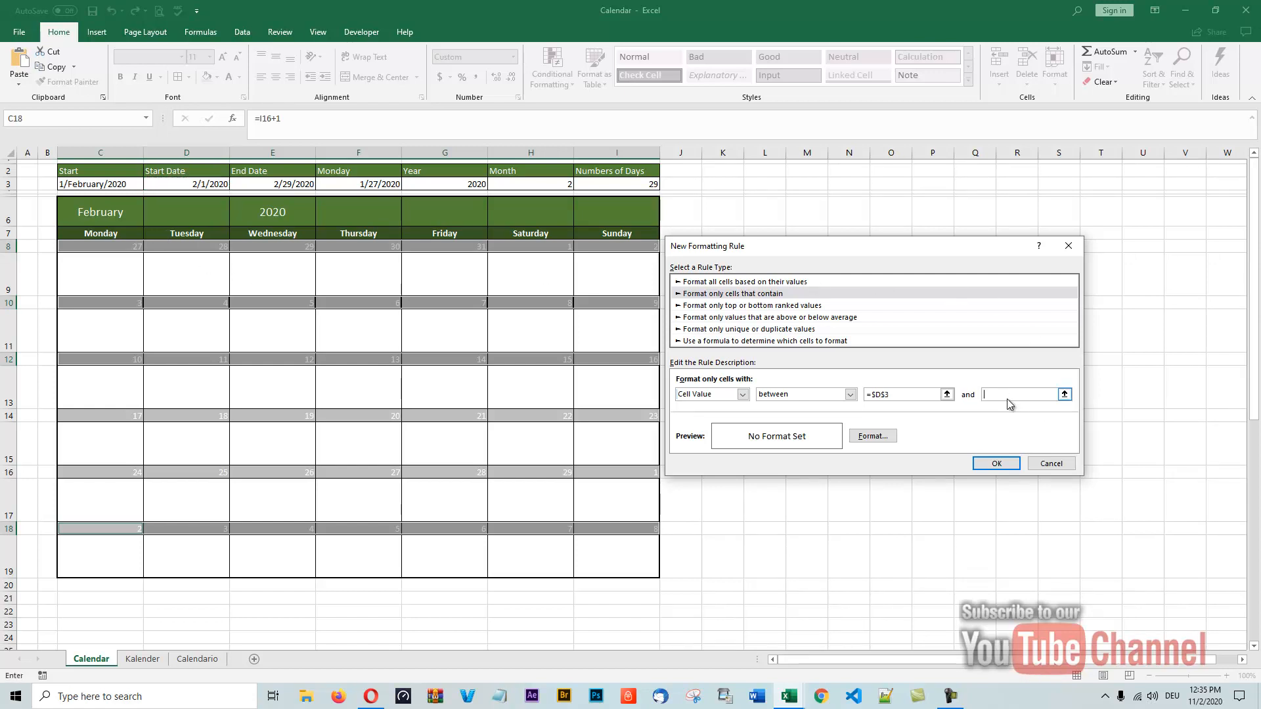
left_click(269, 184)
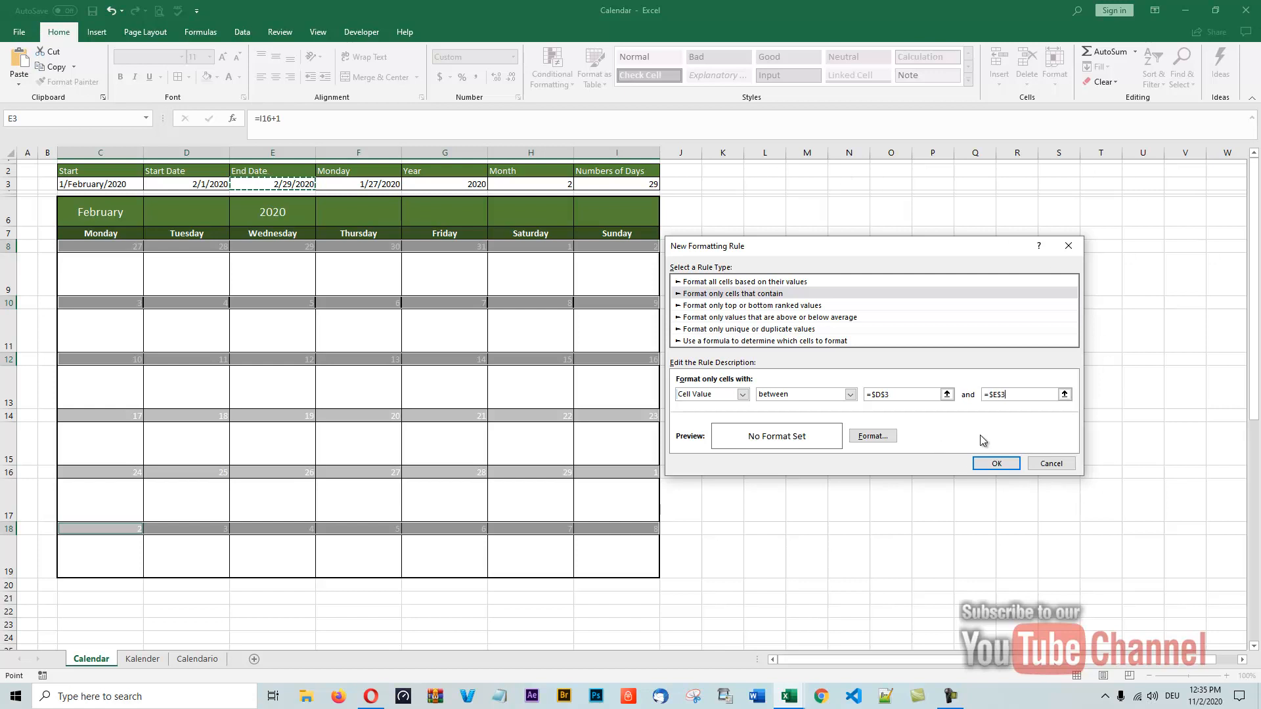
Give the rule a standard green fill with white font colour and apply it to the selected date cells
left_click(873, 436)
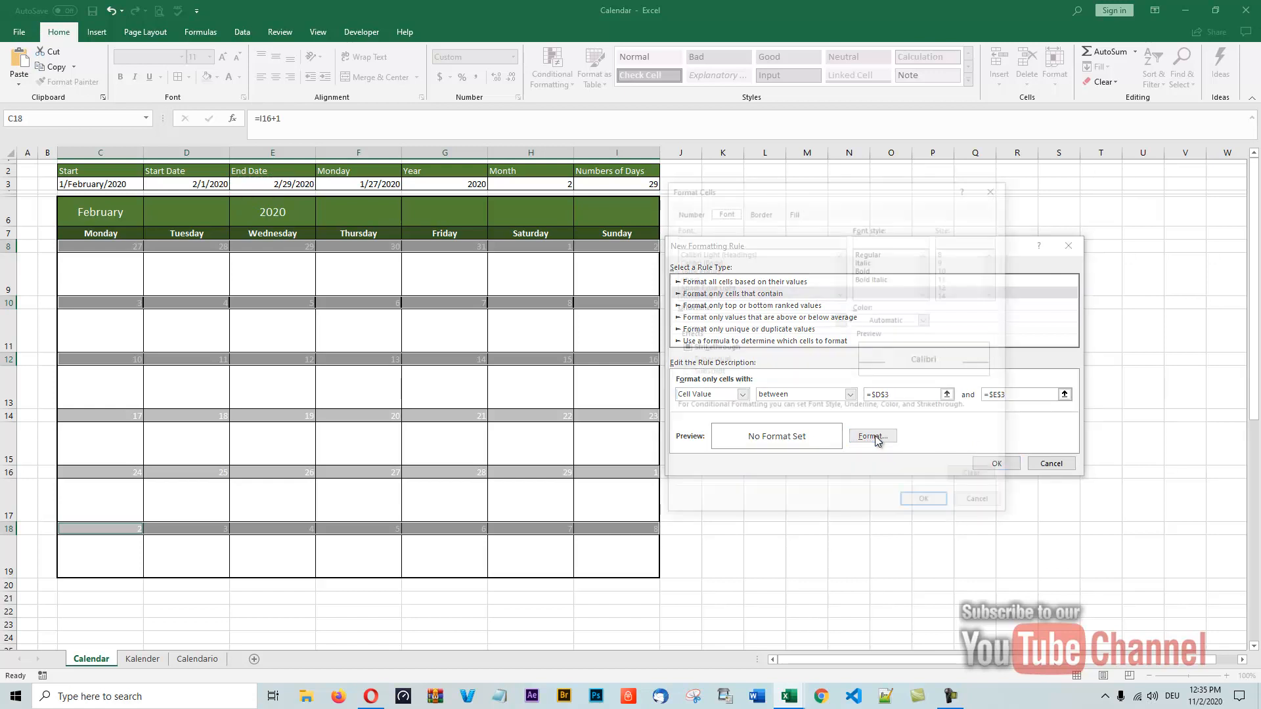
left_click(798, 212)
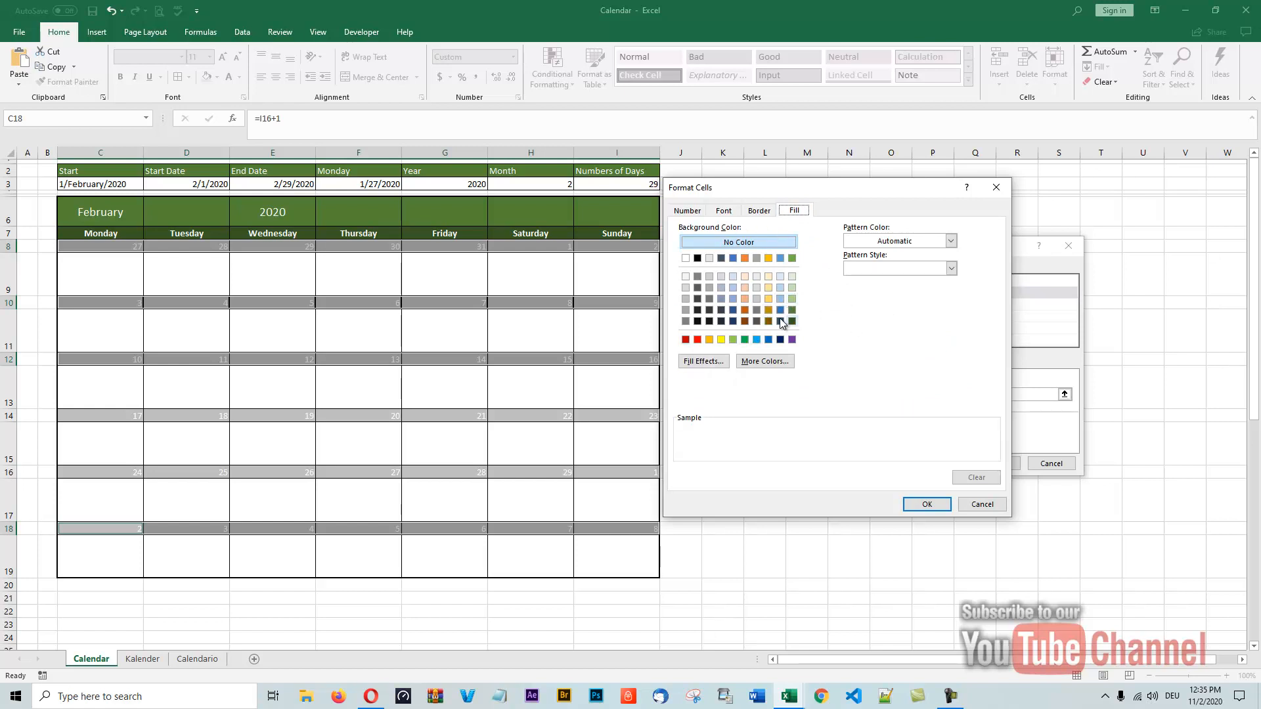
left_click(746, 341)
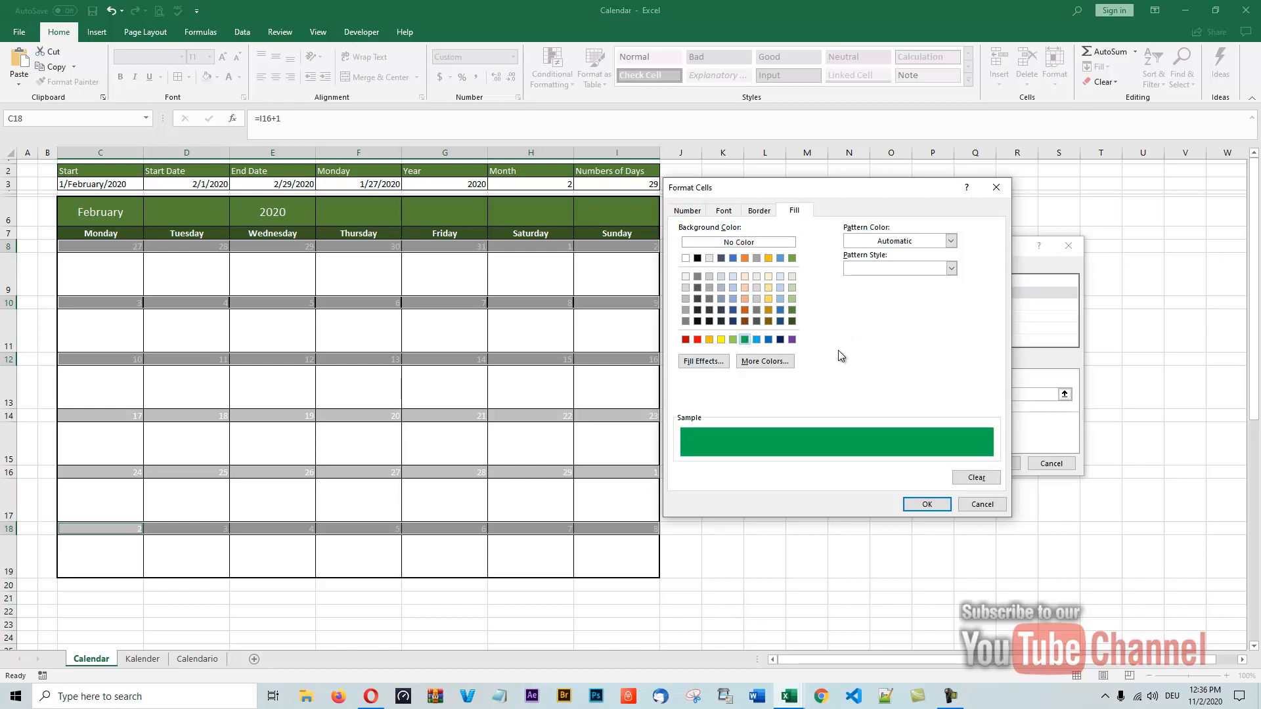
left_click(725, 211)
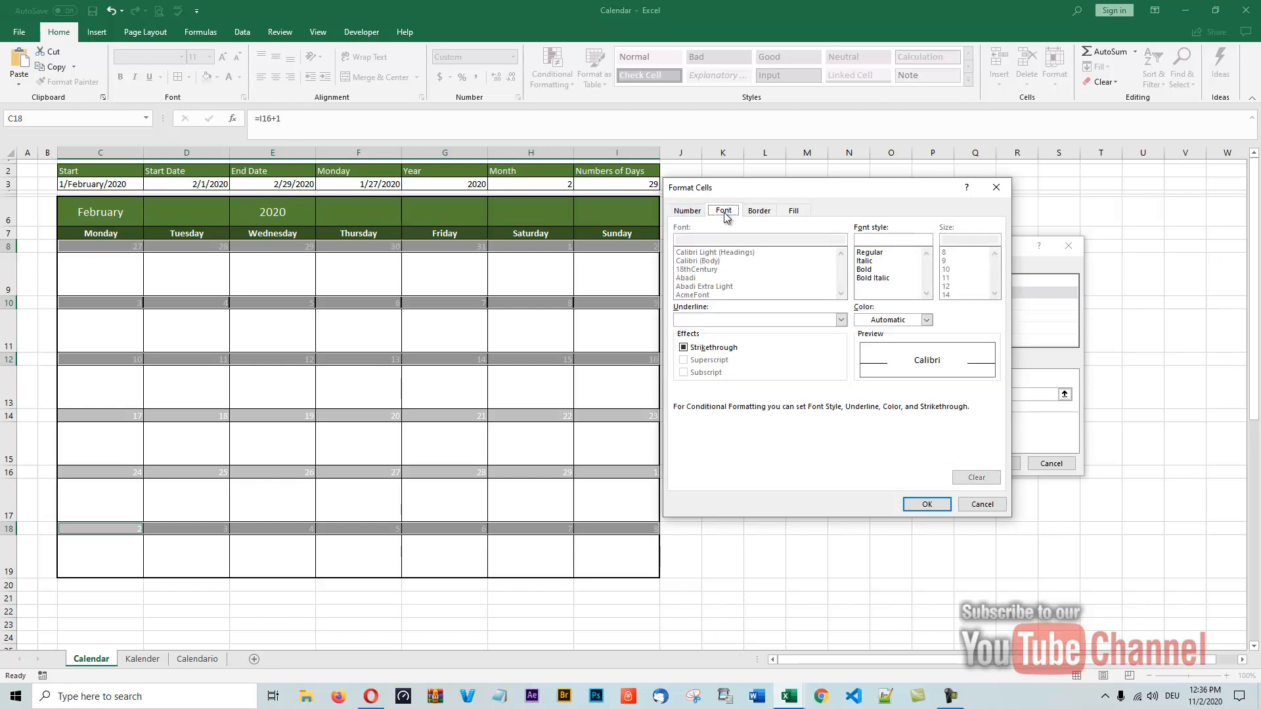
left_click(927, 321)
left_click(862, 365)
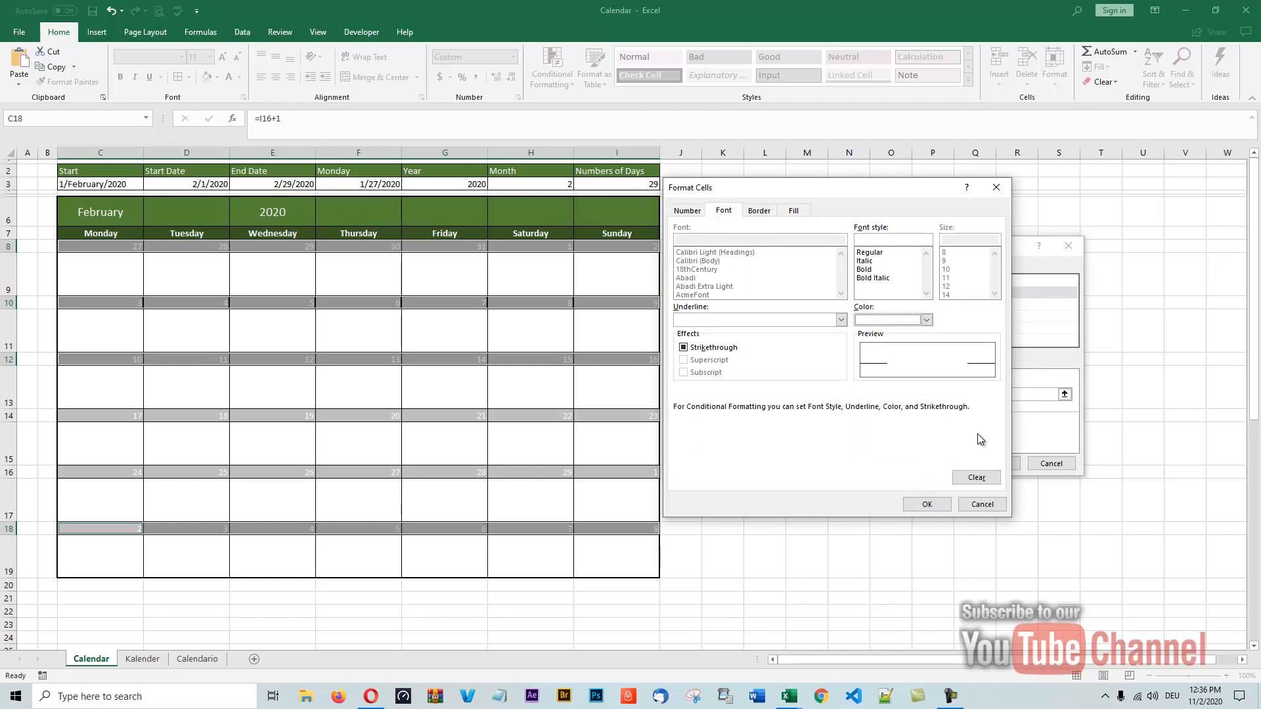
left_click(934, 505)
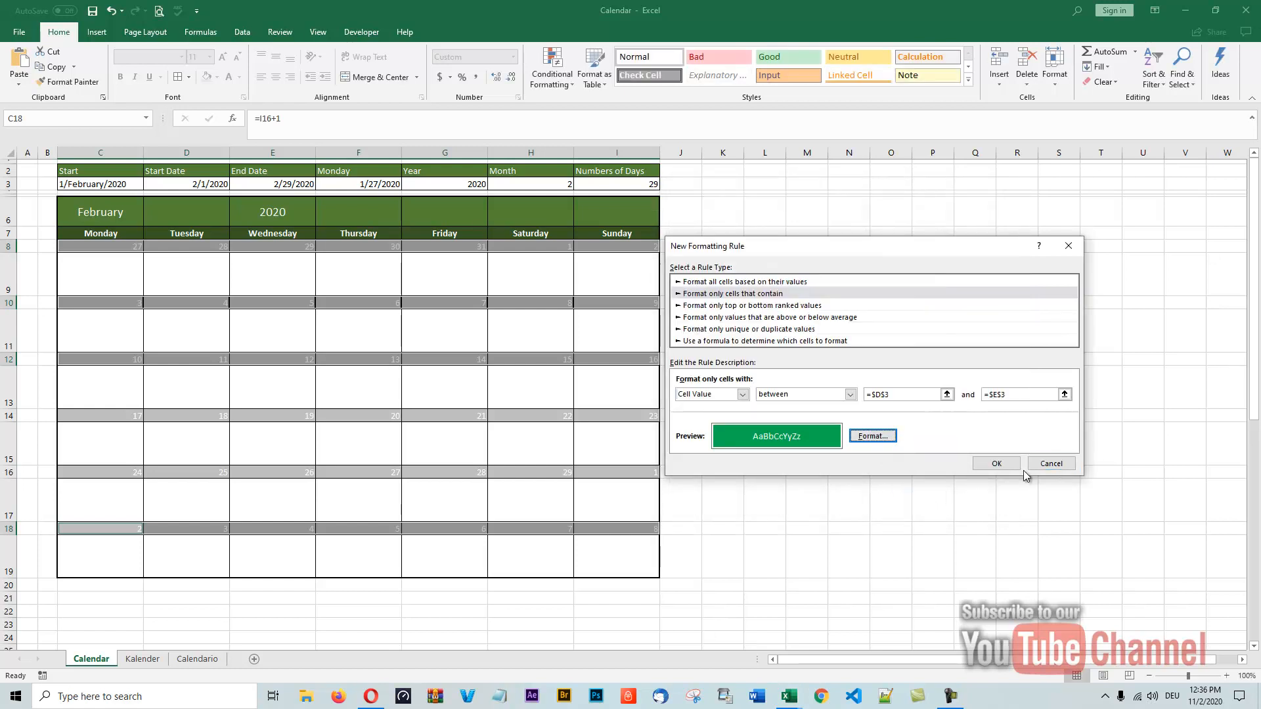
left_click(996, 464)
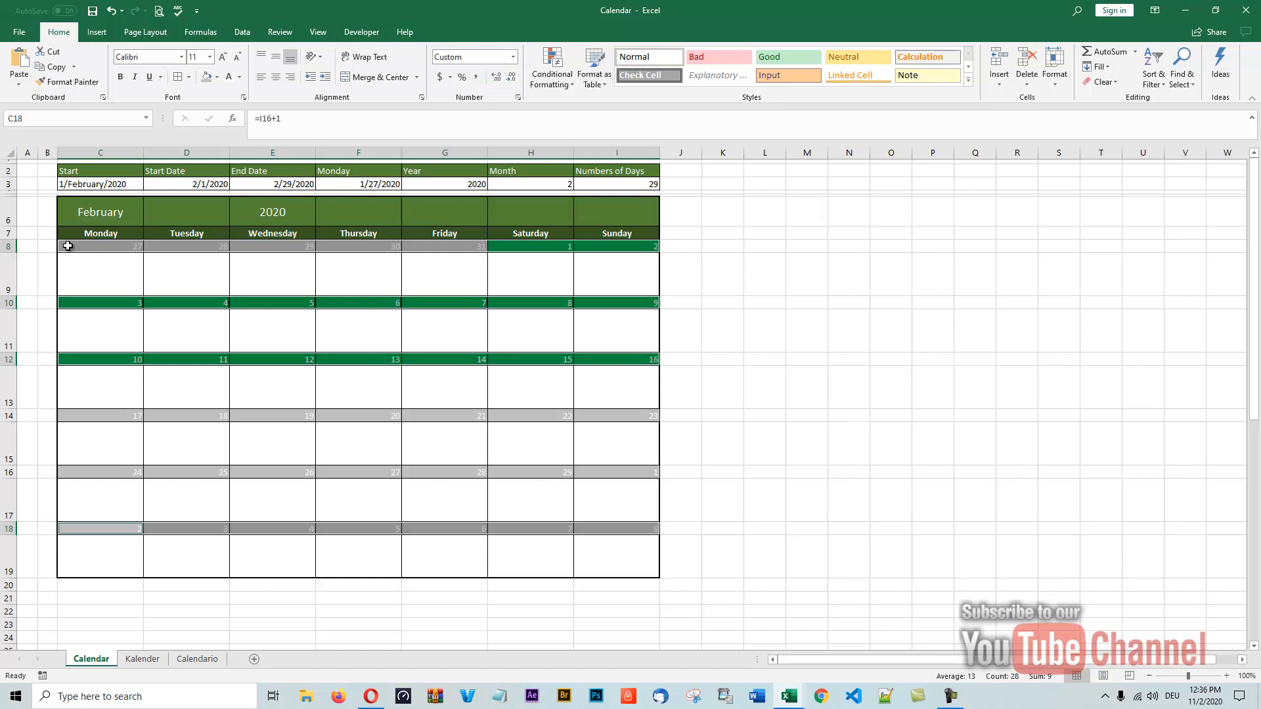
Select all six date rows together: C8:I8, C10:I10, C12:I12, C14:I14, C16:I16 and C18:I18
left_click_drag(68, 246, 656, 244)
left_click_drag(100, 302, 639, 300)
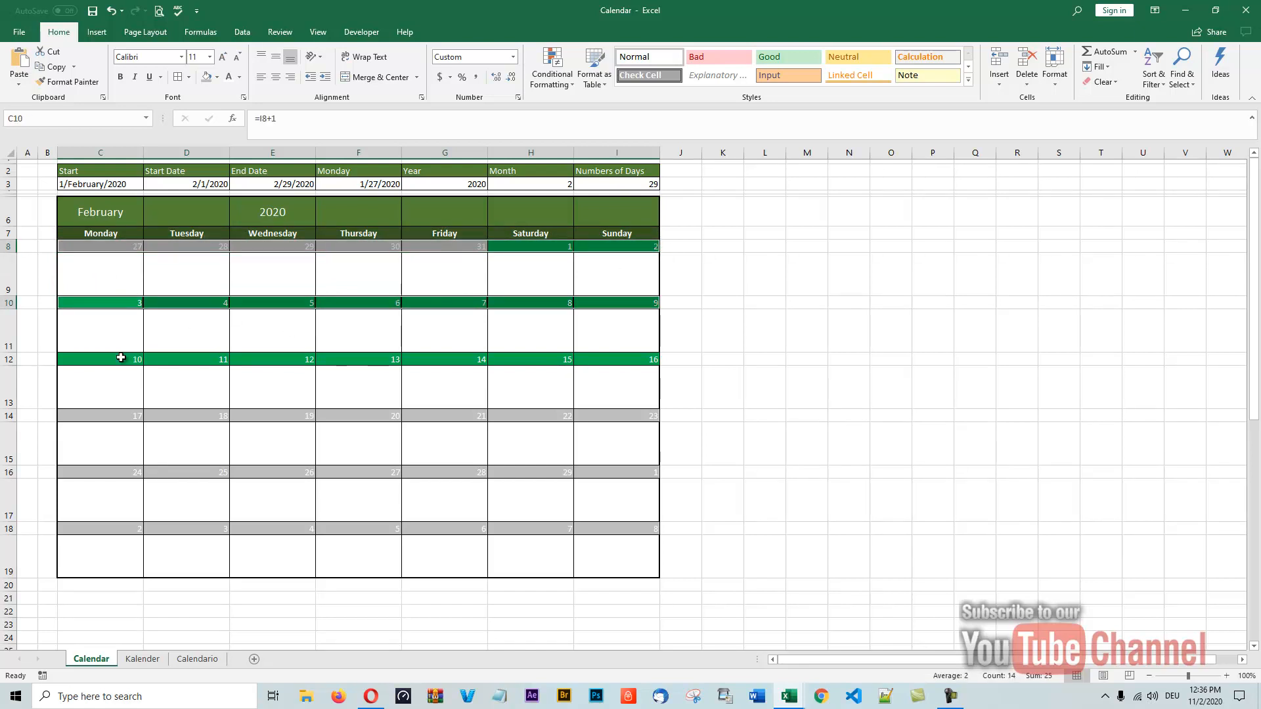
left_click_drag(121, 357, 595, 360)
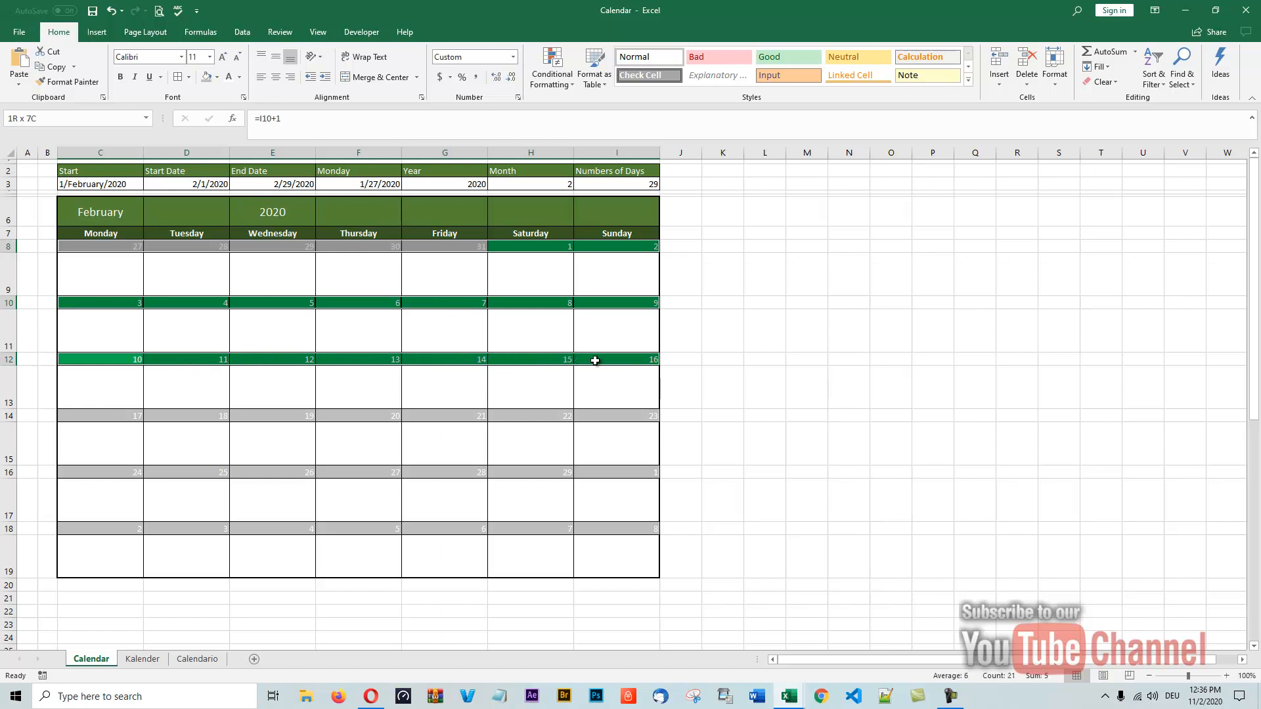
left_click_drag(118, 414, 611, 411)
left_click_drag(112, 476, 629, 469)
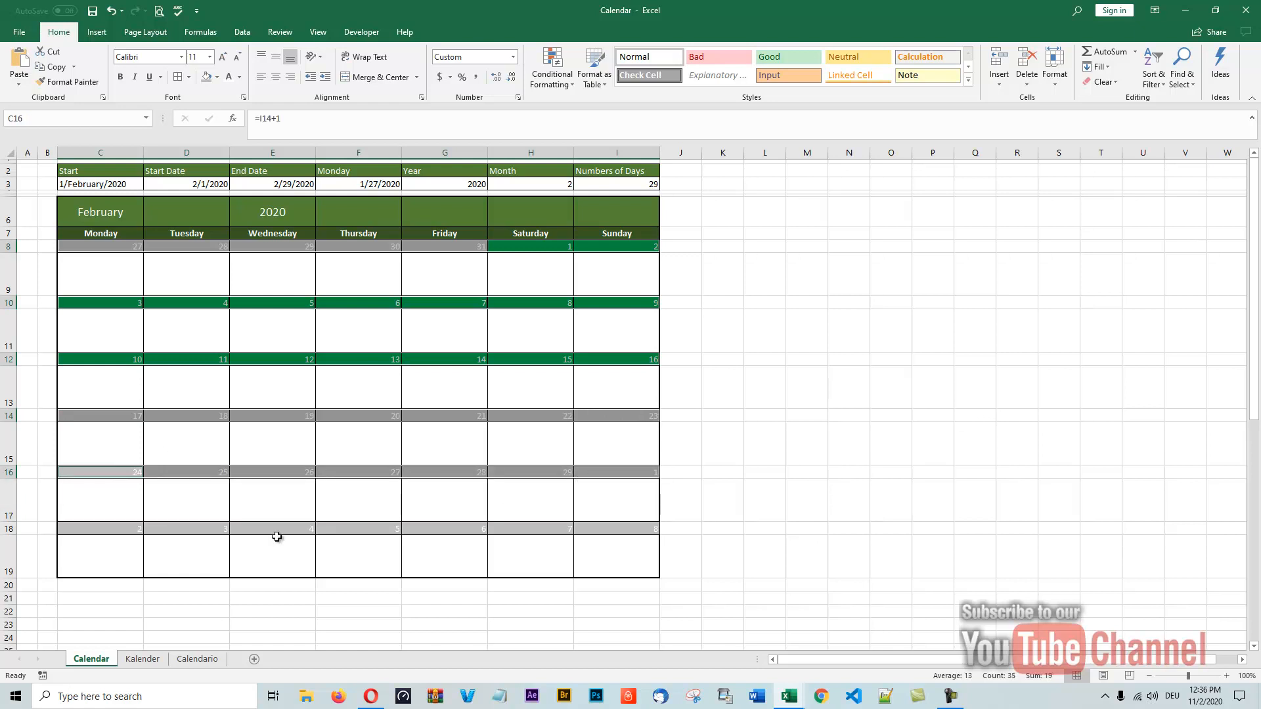
left_click_drag(96, 529, 618, 527)
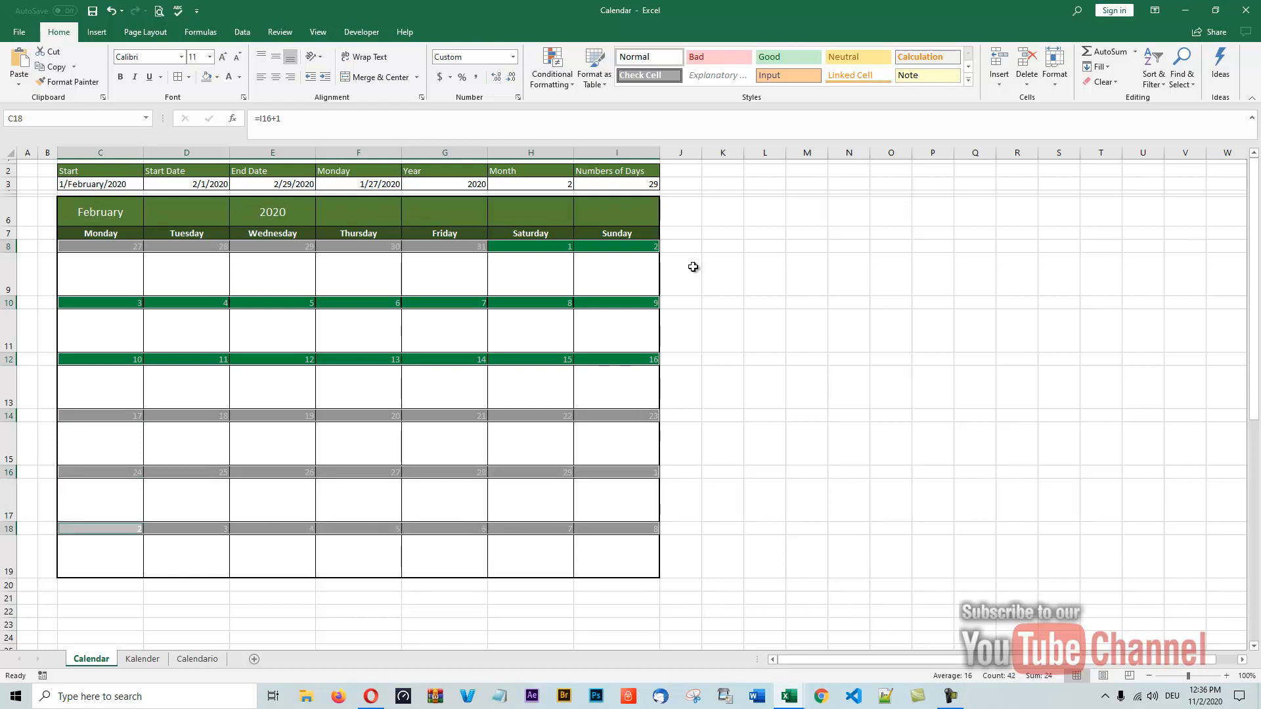
Clear the conditional formatting rules from the selected date cells
left_click(558, 86)
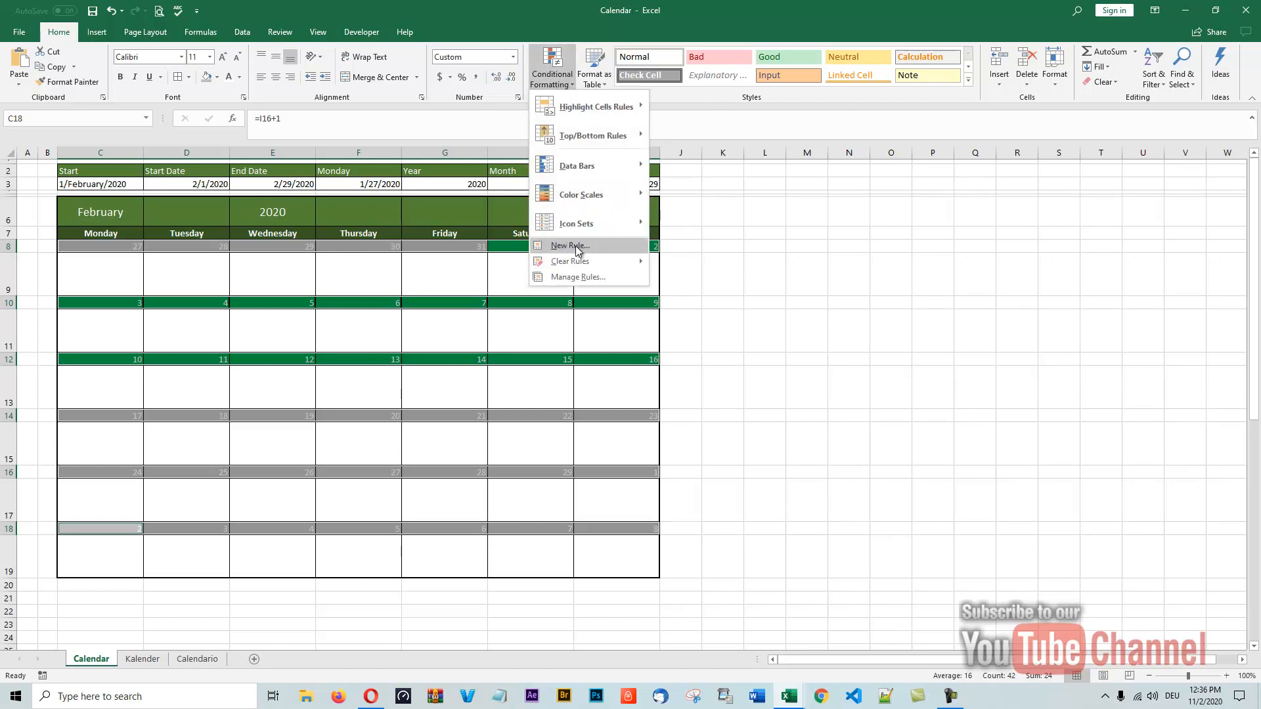
mouse_move(576, 263)
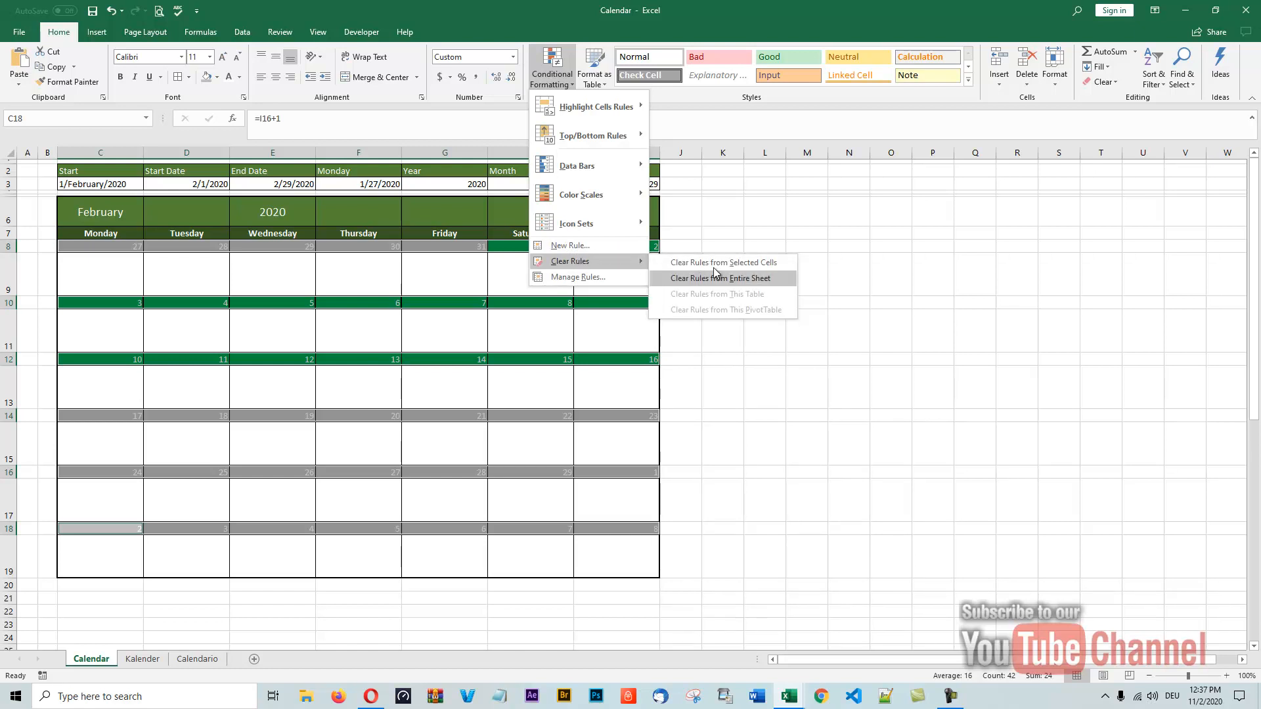
left_click(737, 265)
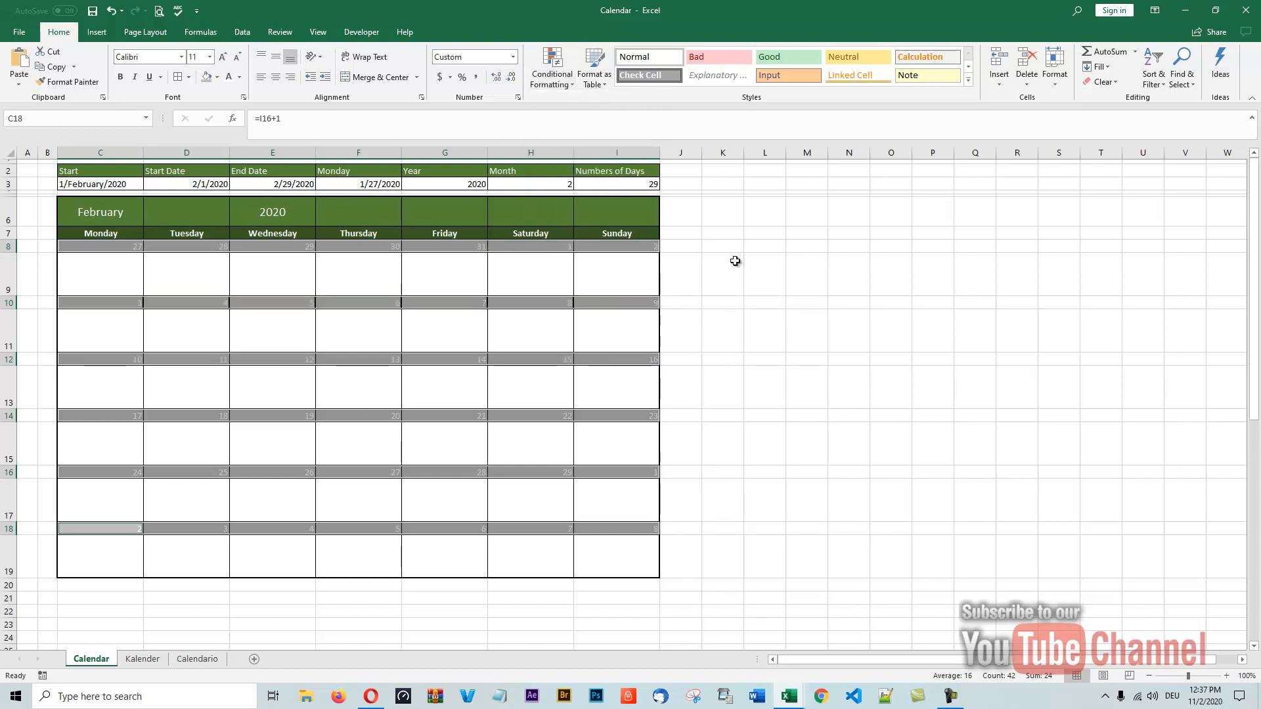
Create a conditional formatting rule for all six date rows covering only cell values between =$D$3 and =$E$3
left_click(552, 73)
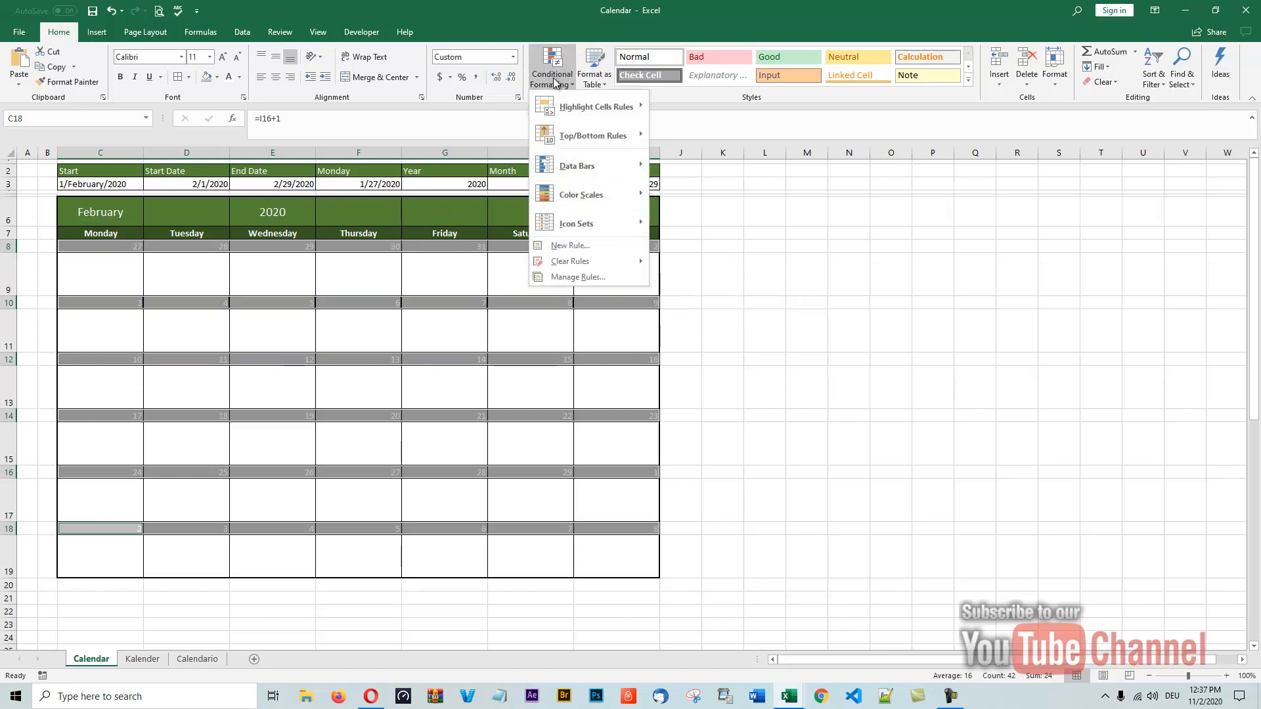
left_click(571, 245)
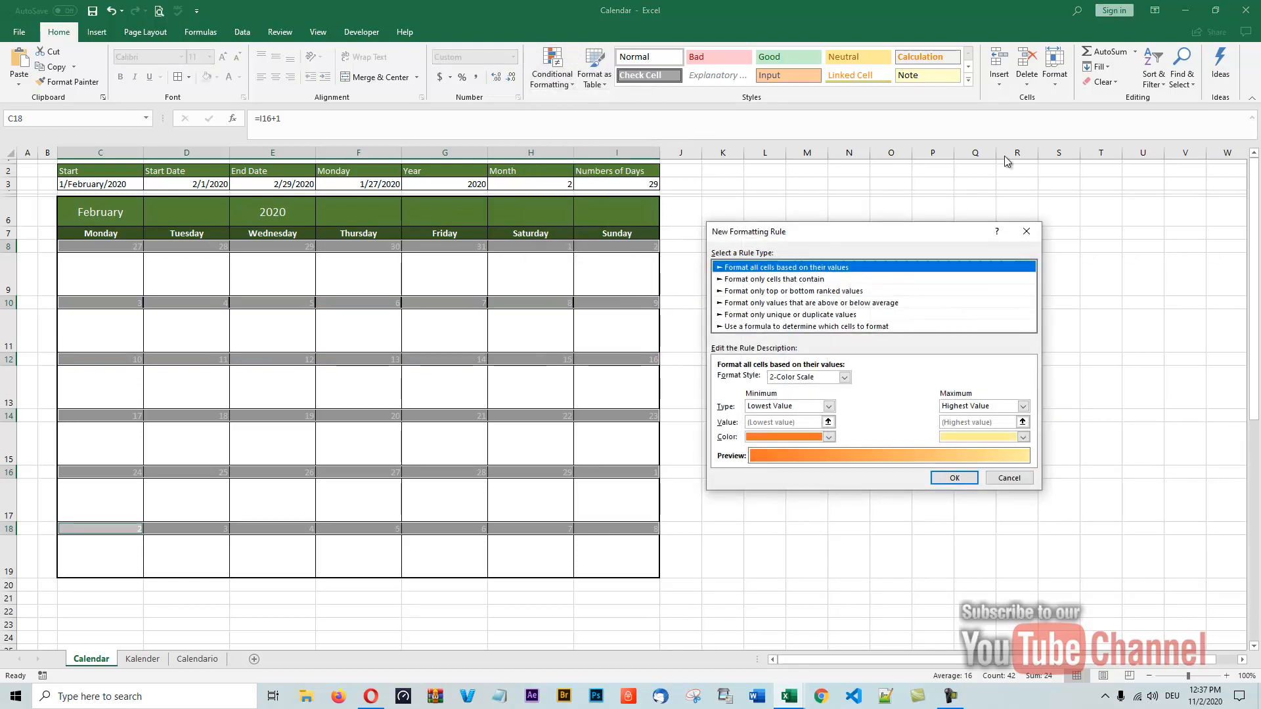
left_click(772, 280)
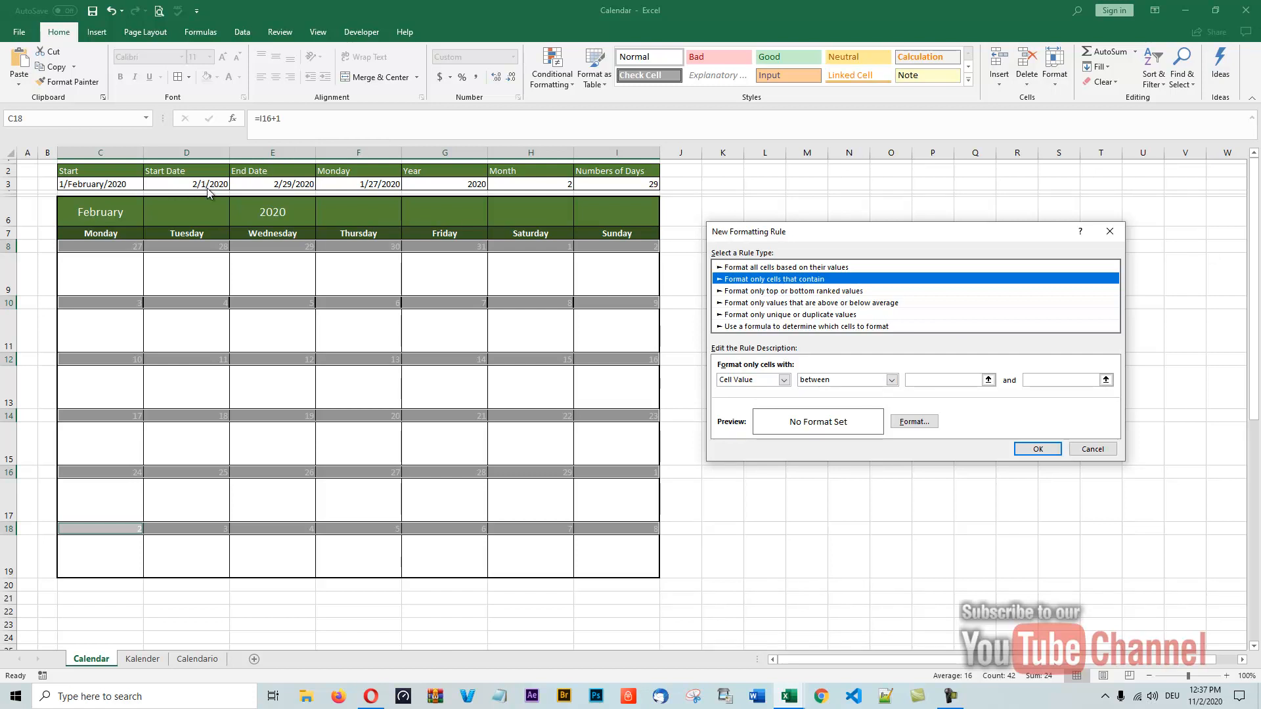
left_click(914, 380)
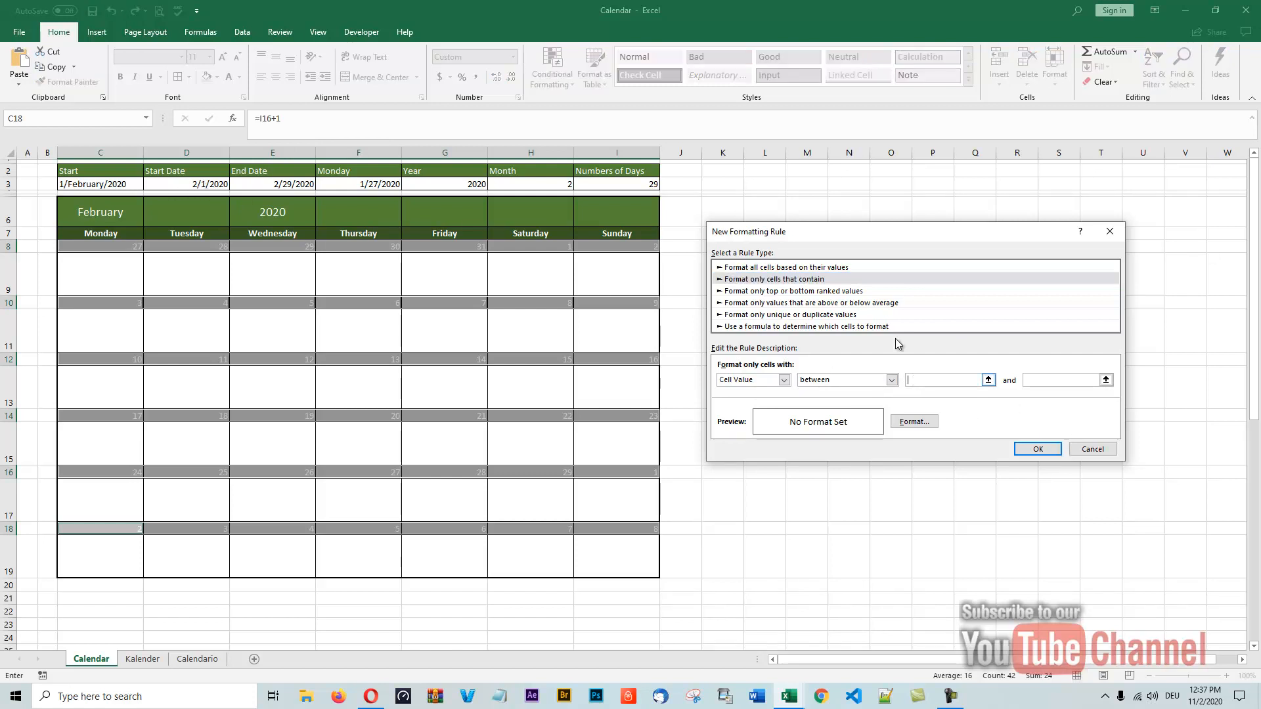
left_click(204, 184)
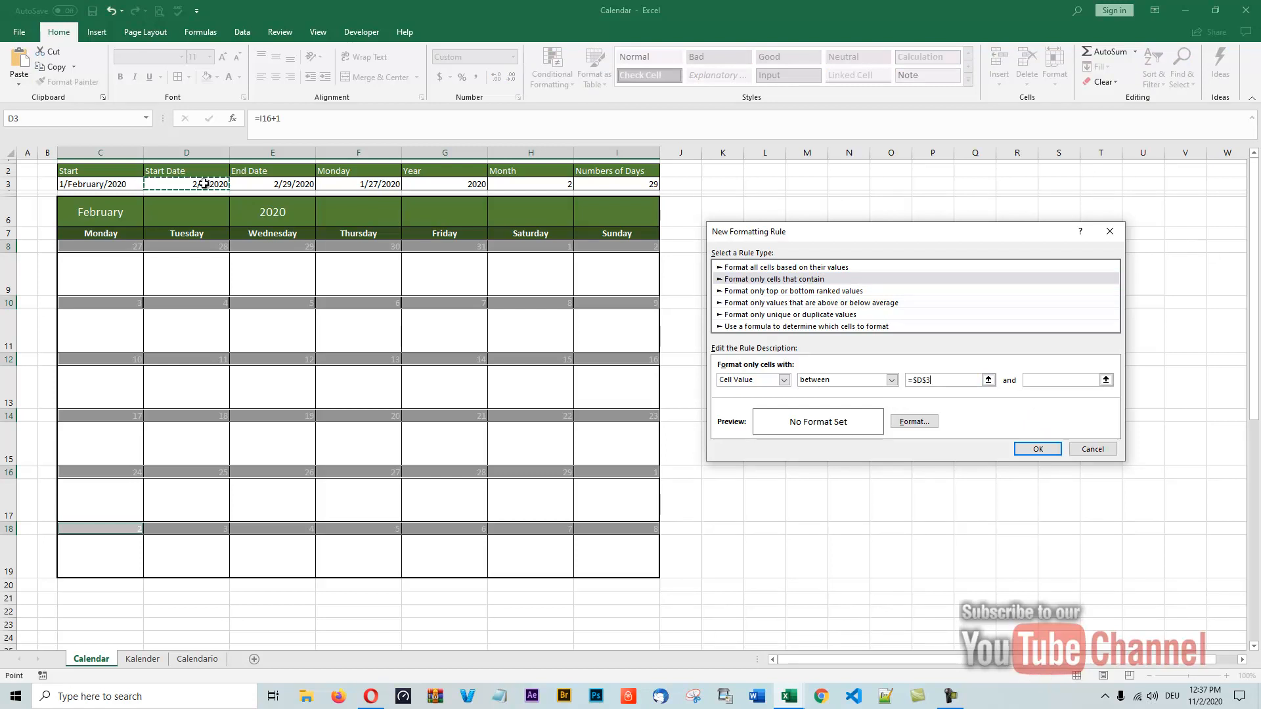
left_click(1039, 380)
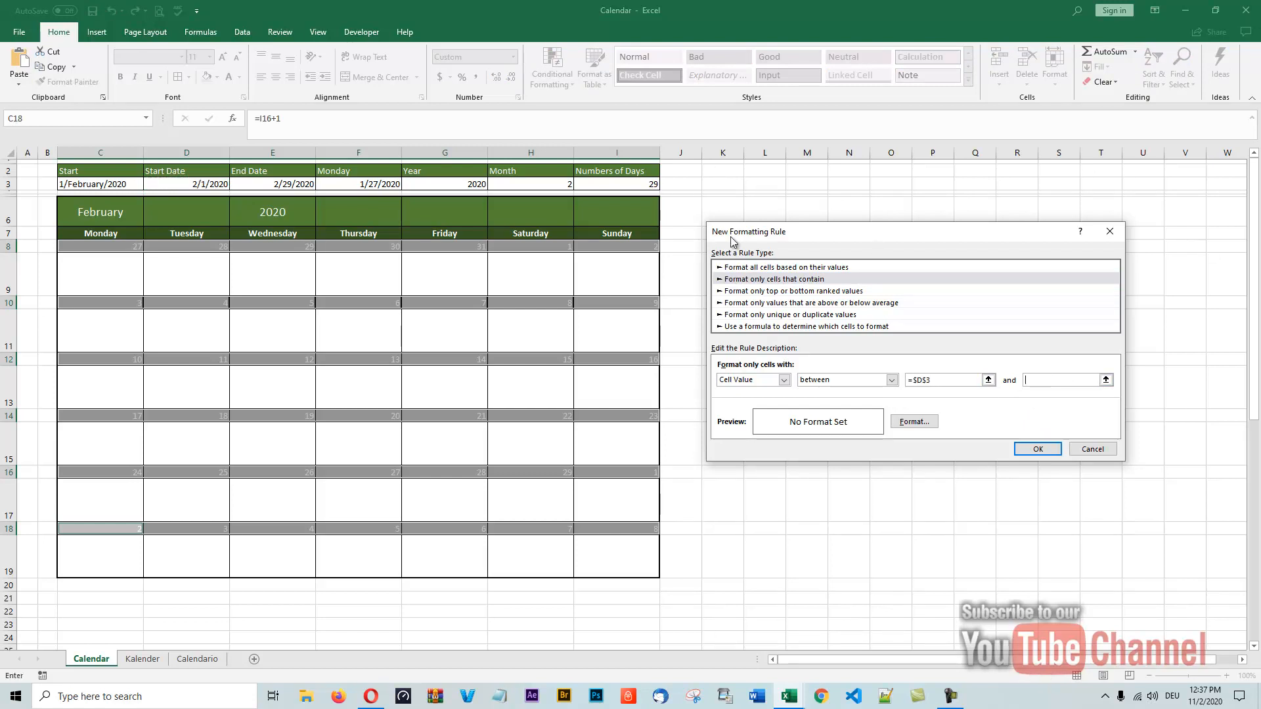
left_click(283, 185)
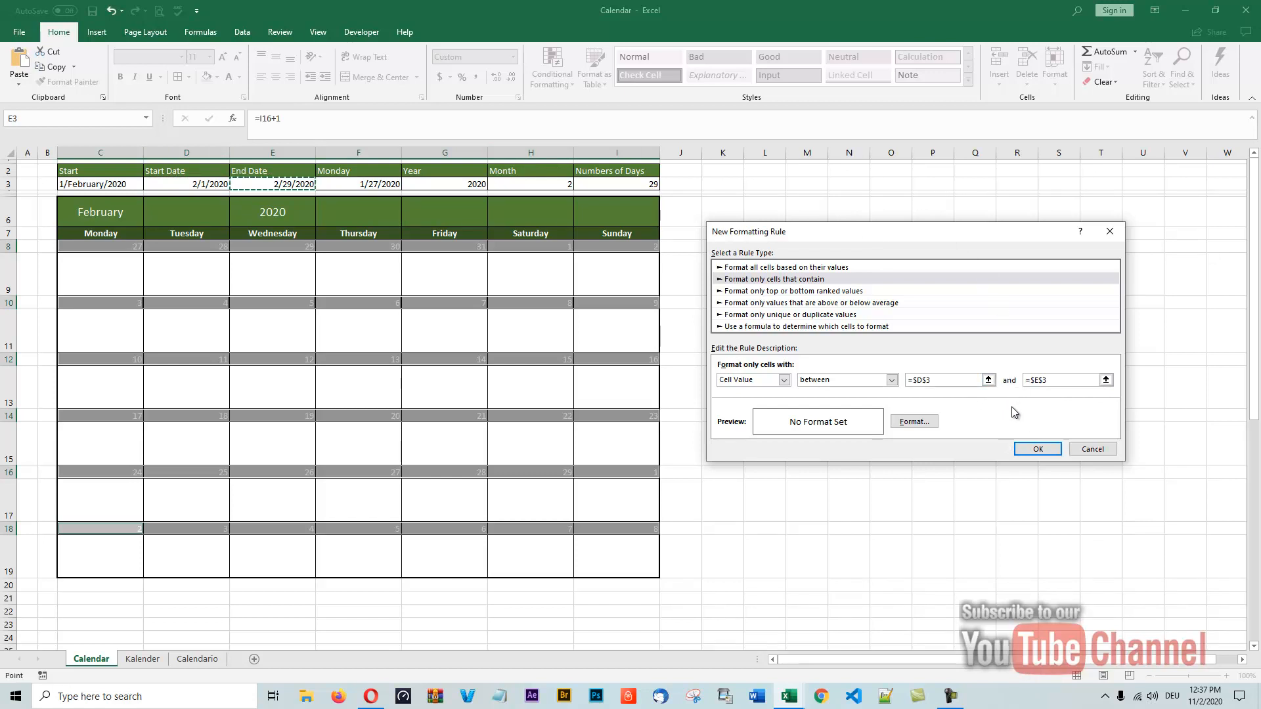
Set the new rule's format to a standard green fill with white font and apply it to the six date rows
left_click(921, 427)
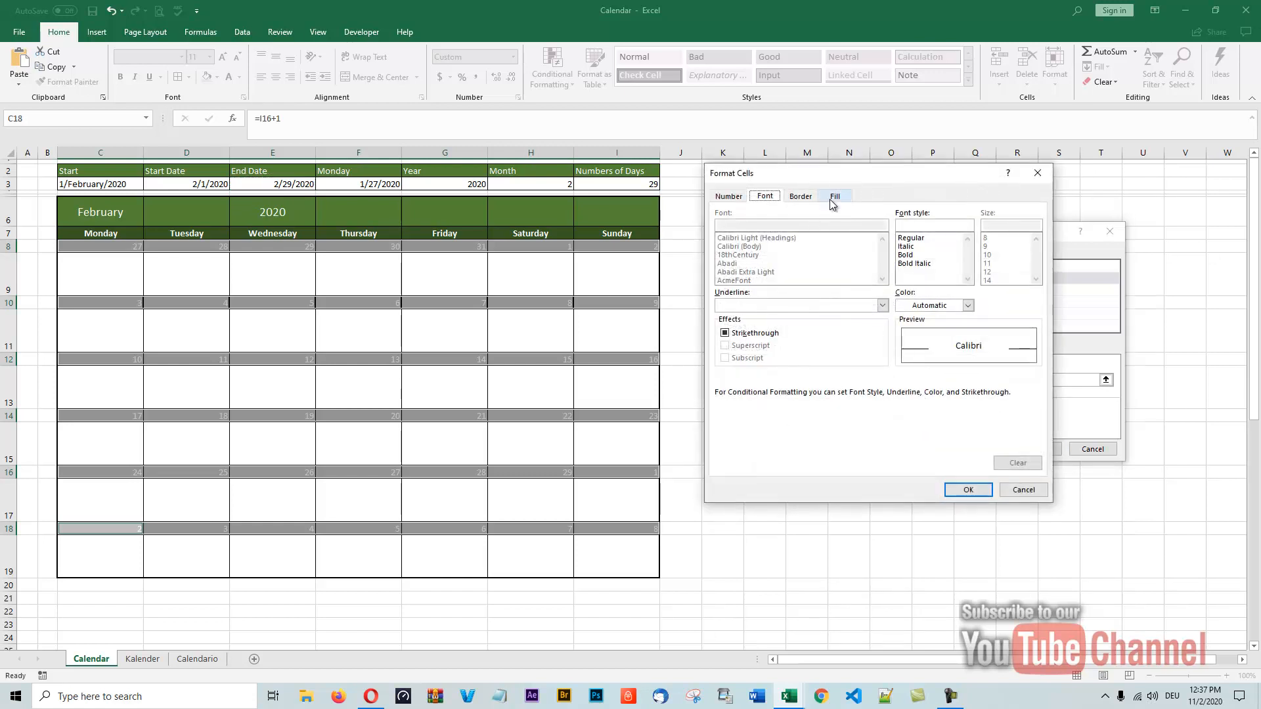
left_click(833, 197)
left_click(788, 325)
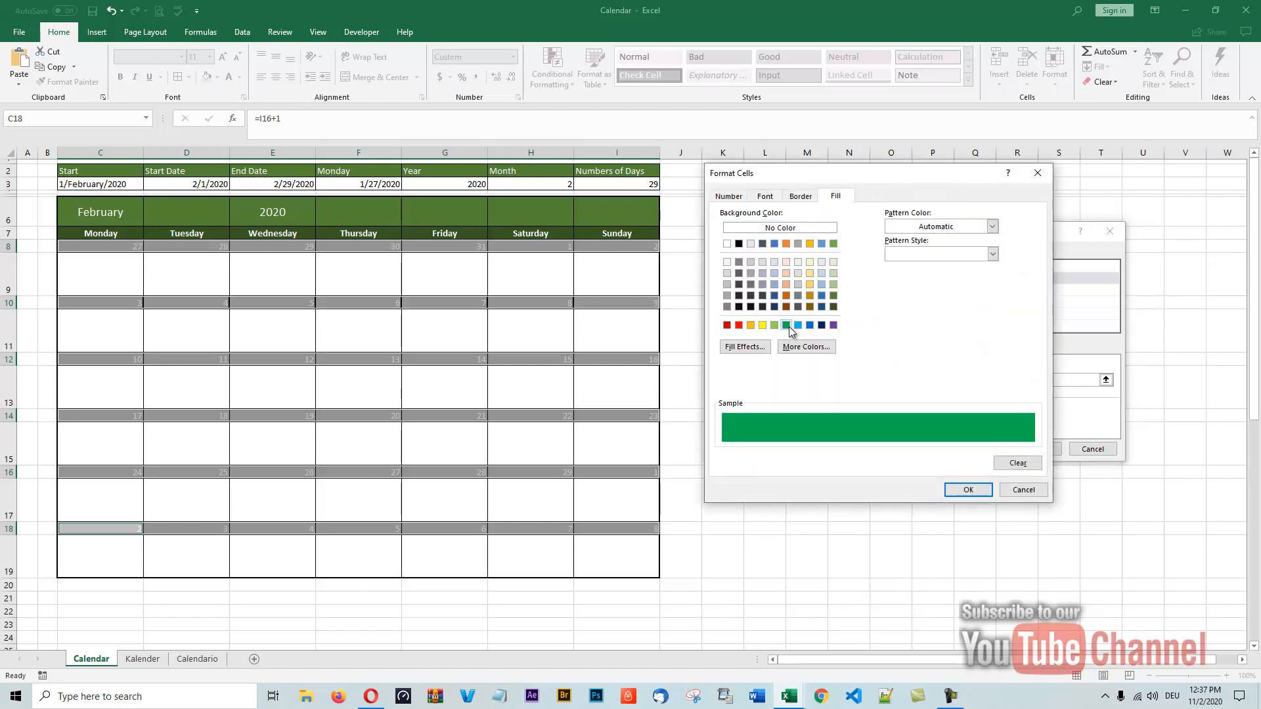
left_click(766, 196)
left_click(969, 305)
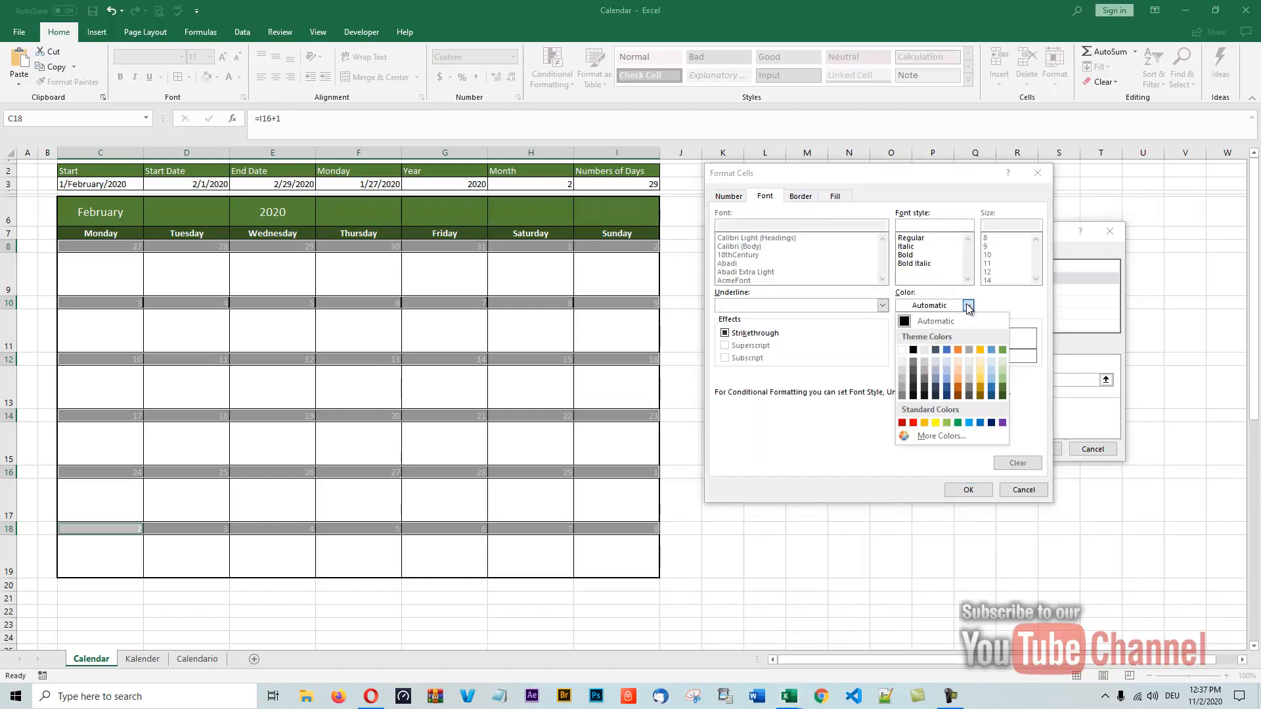
left_click(902, 349)
left_click(968, 490)
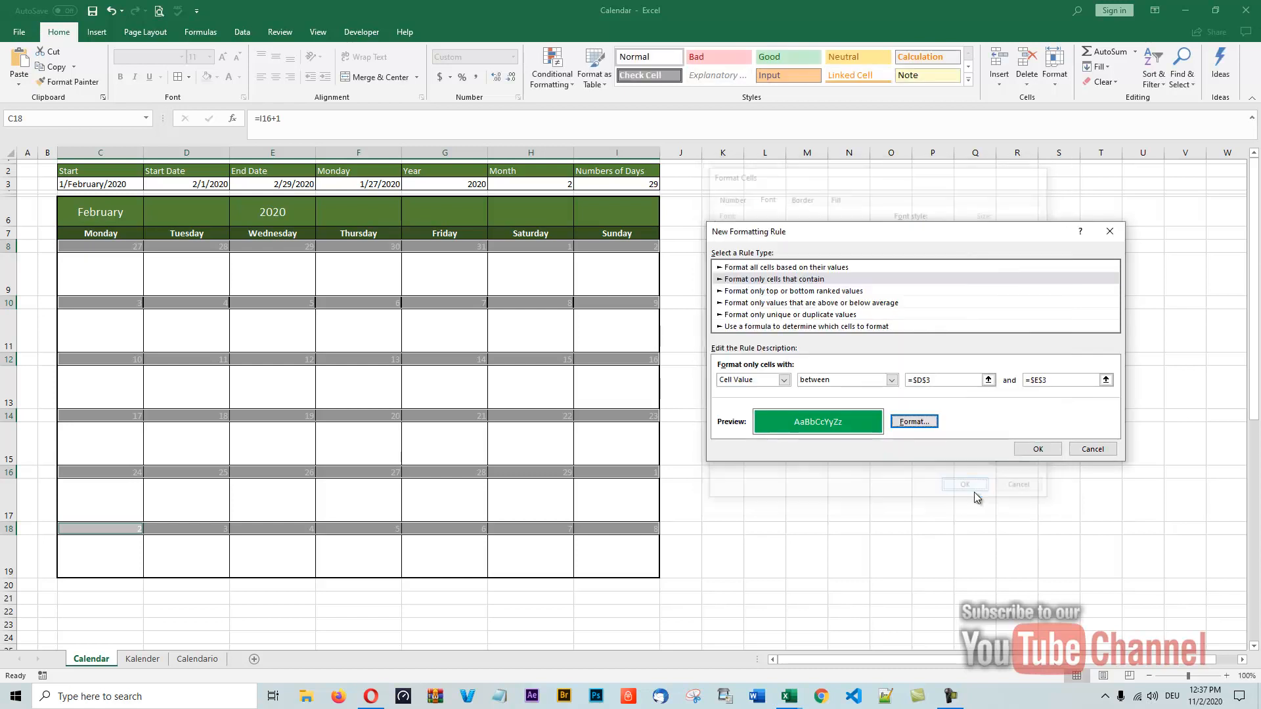
left_click(1036, 450)
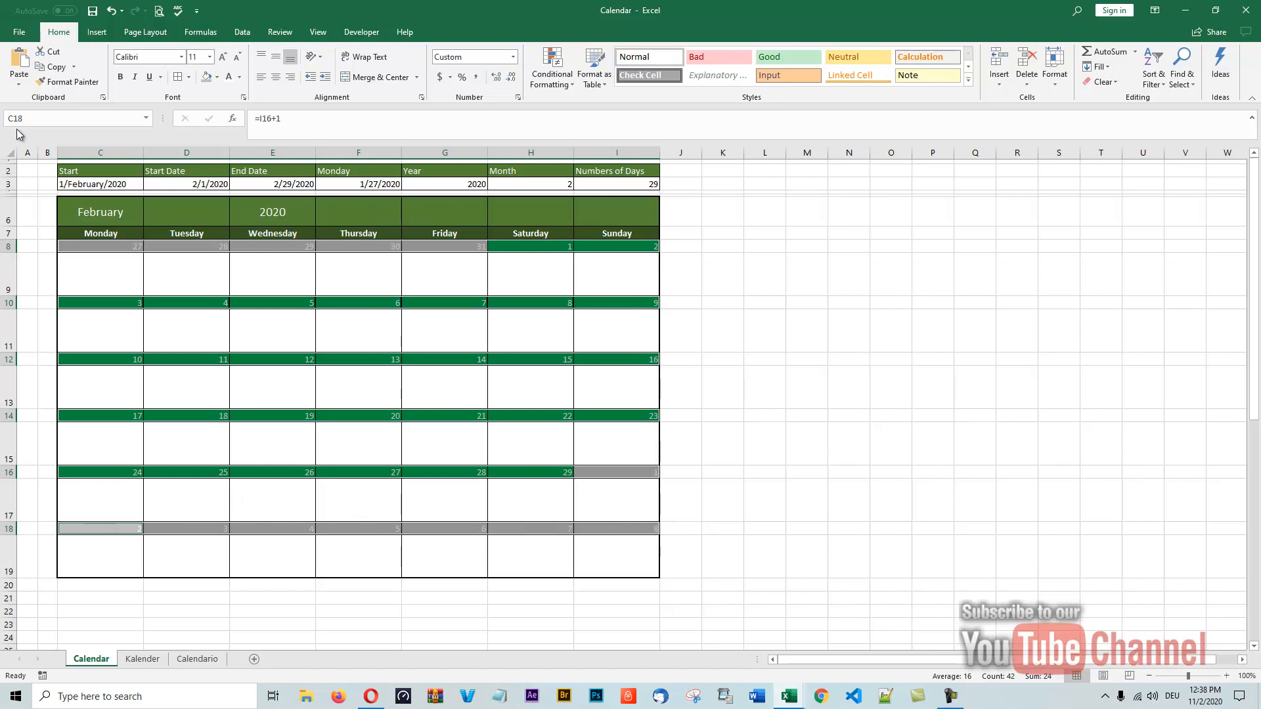
Test the calendar's month selection in C6 by choosing January and then November
left_click(119, 214)
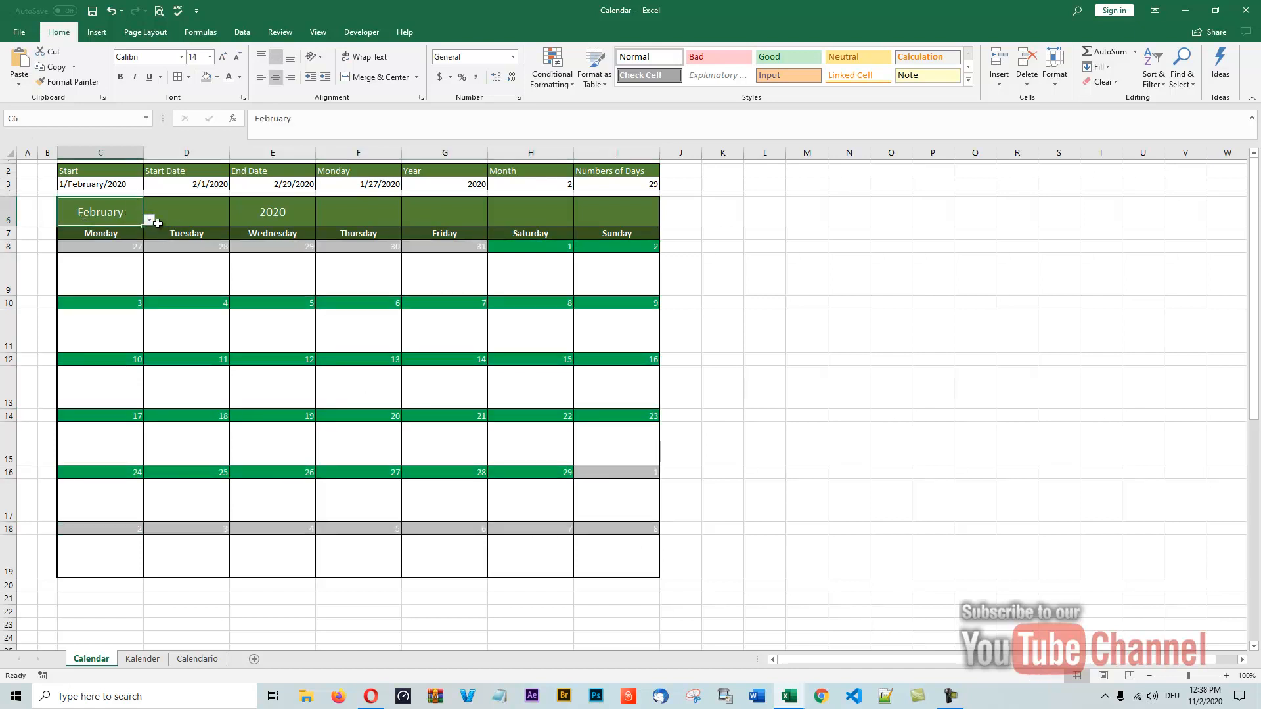
left_click(150, 220)
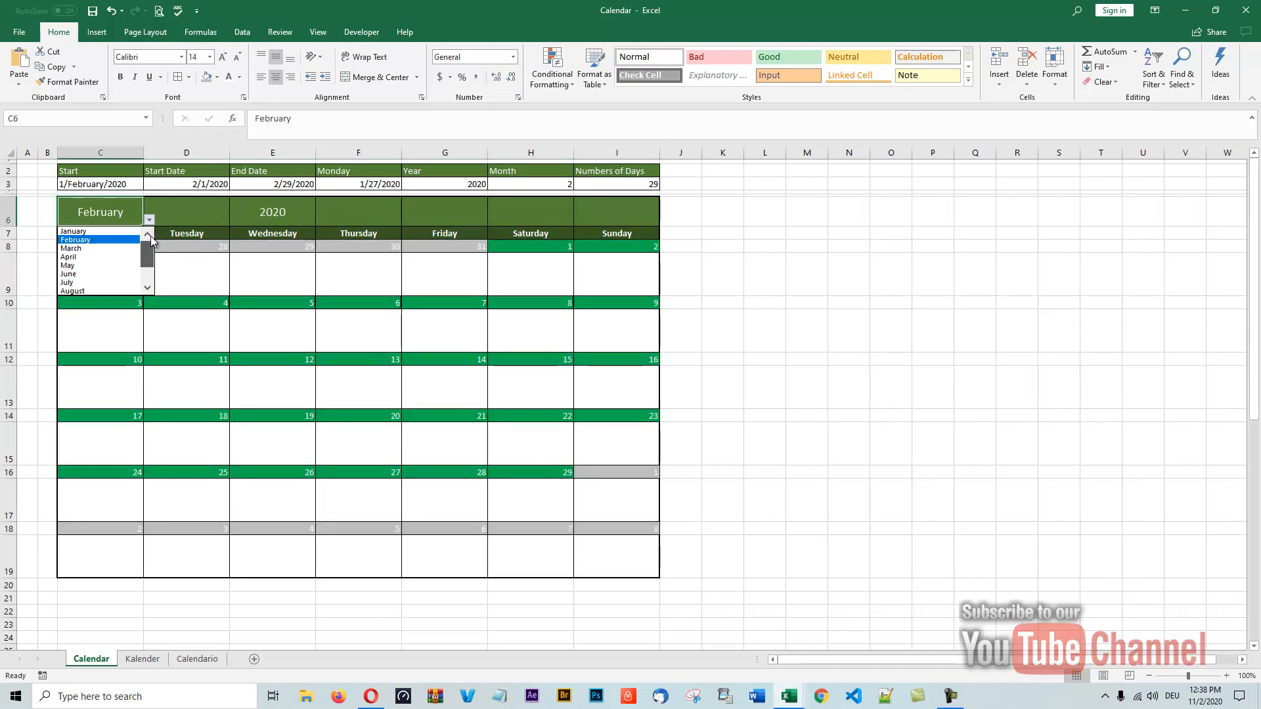
left_click(78, 232)
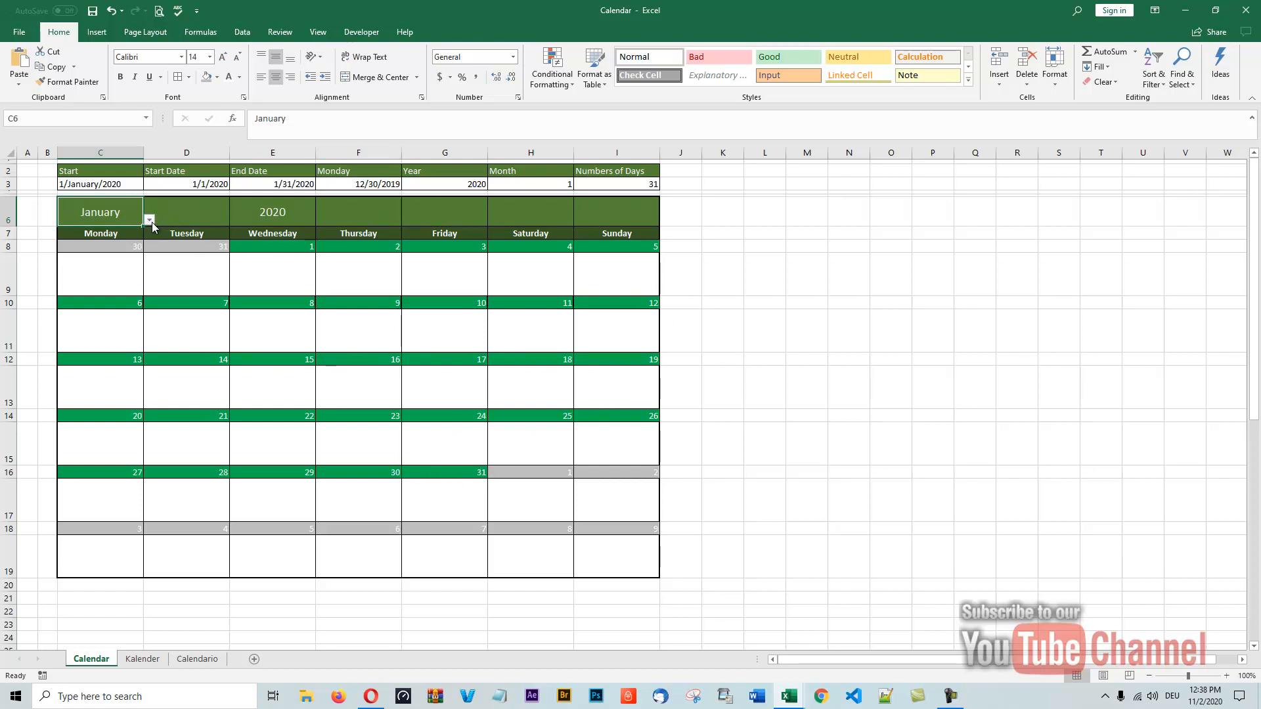
left_click(150, 221)
left_click_drag(148, 252, 147, 289)
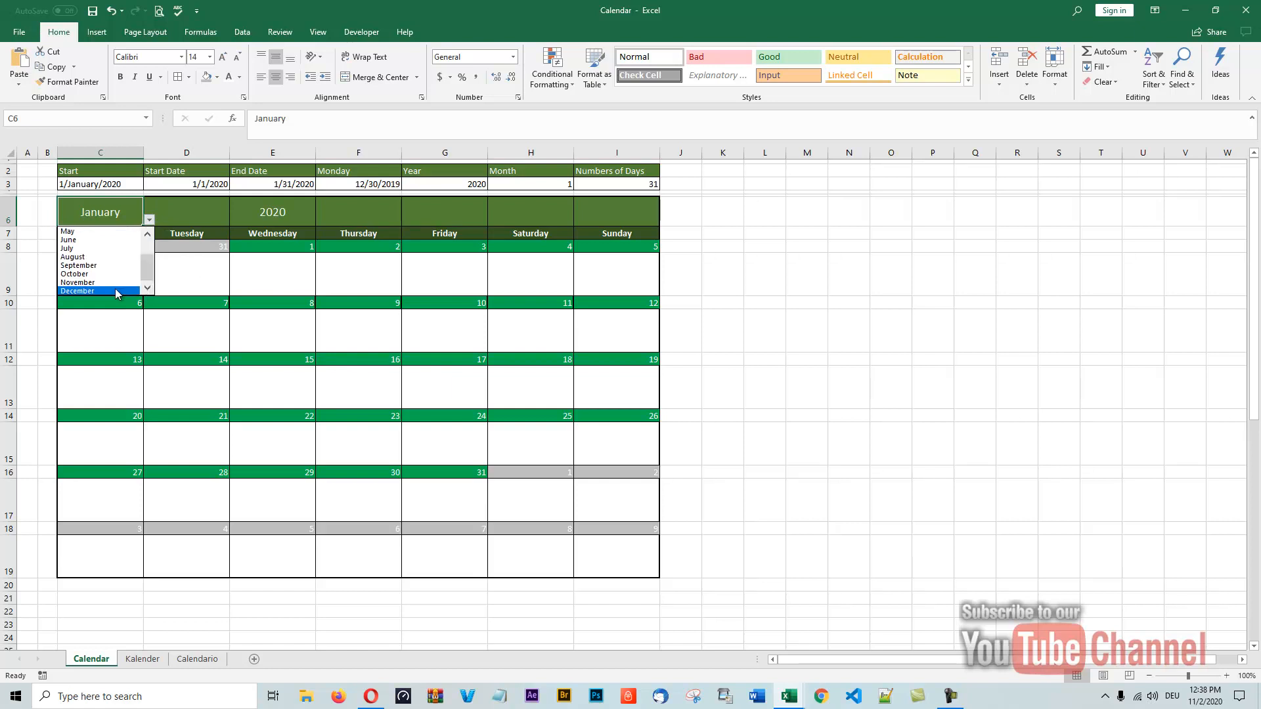
left_click(77, 283)
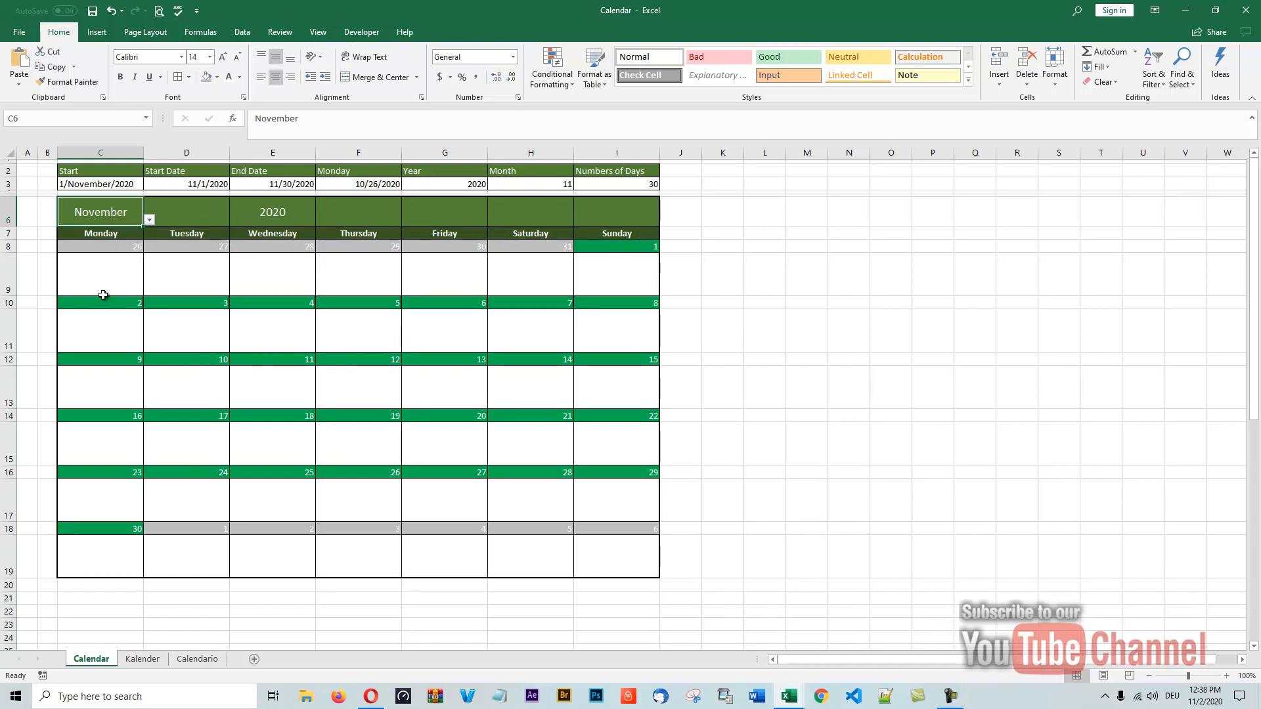
Test the calendar's year selection in E6 by choosing 2026 and then 2036
left_click(280, 219)
left_click(321, 219)
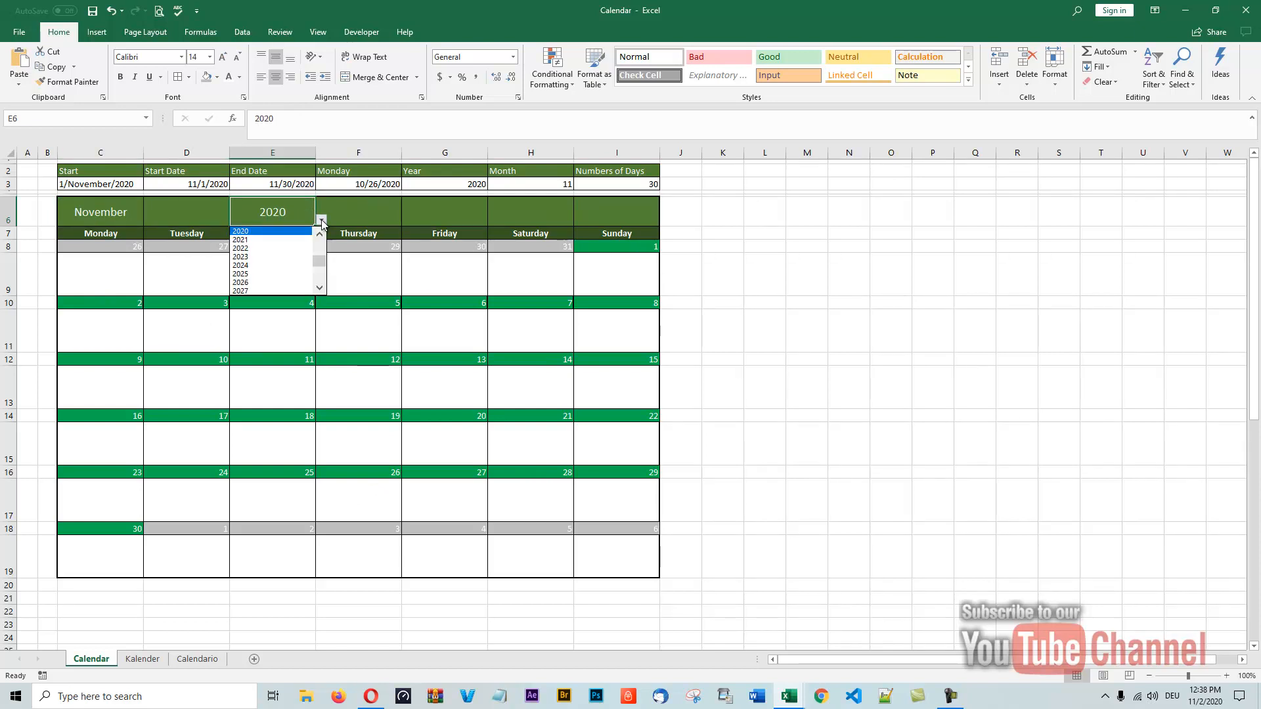
left_click(240, 282)
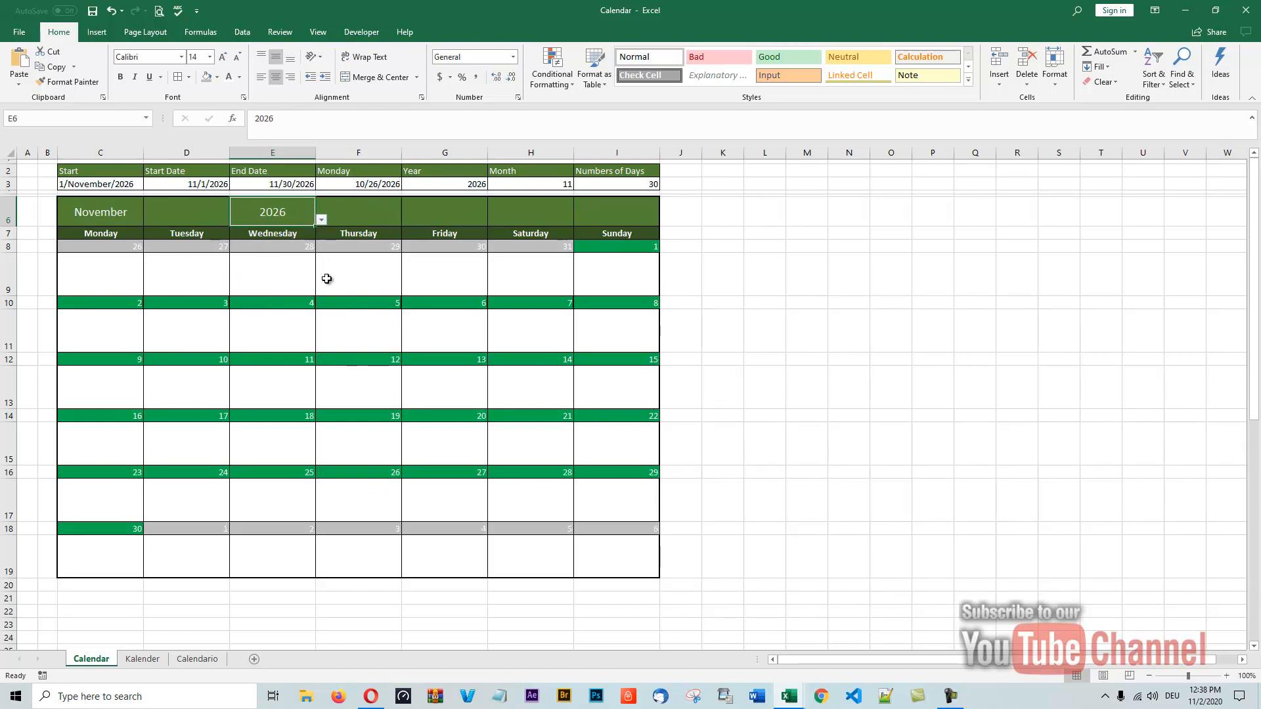
left_click(320, 220)
scroll(322, 279, "down", 1)
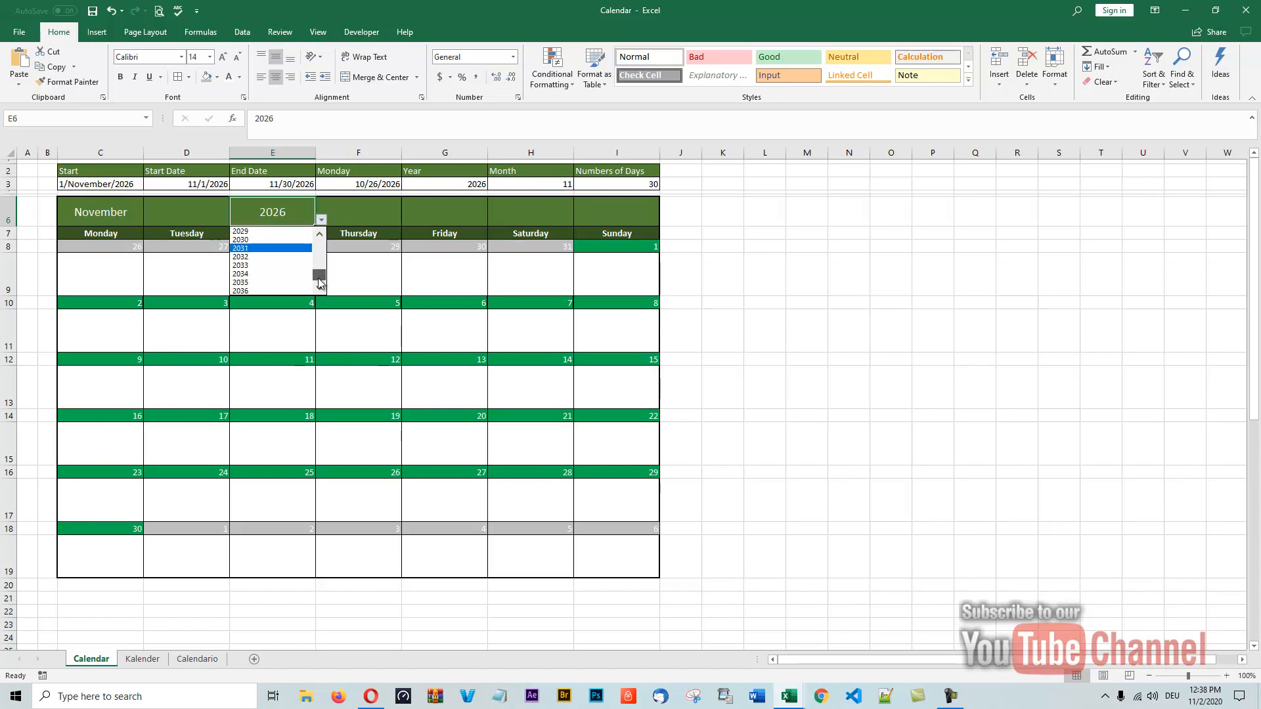
left_click(241, 291)
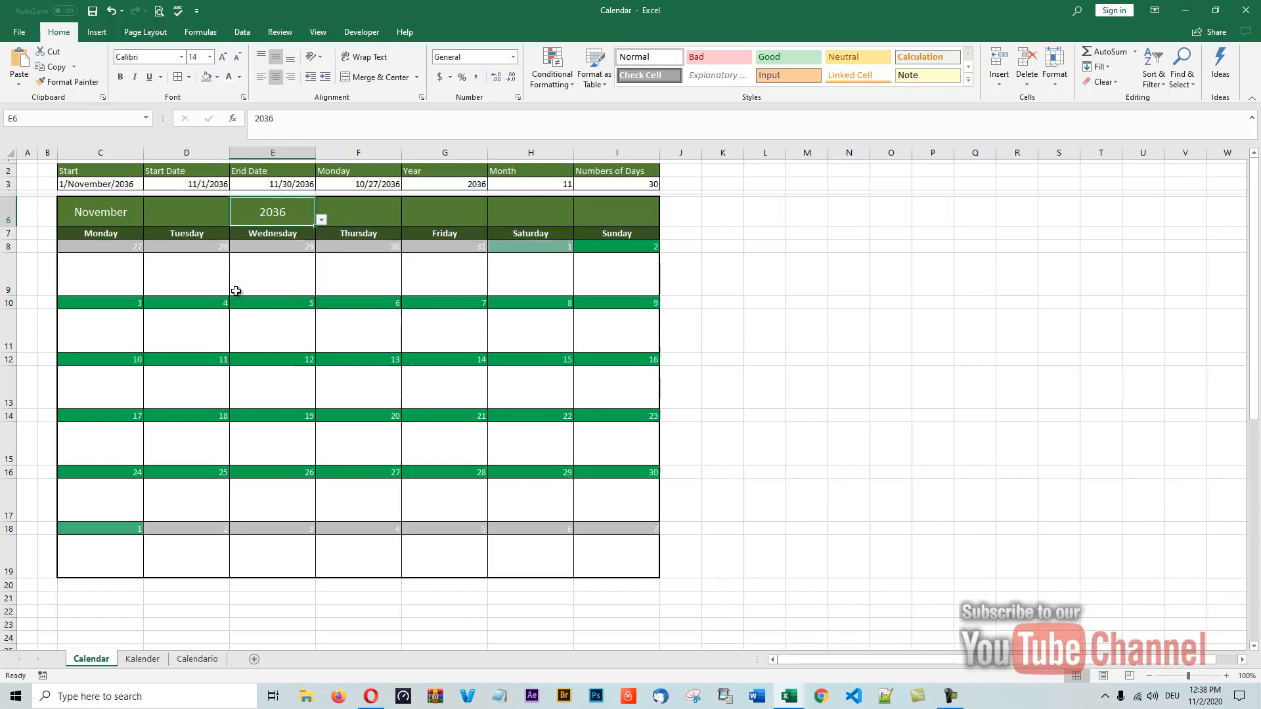
Set the calendar year in E6 back to 2020
left_click(321, 220)
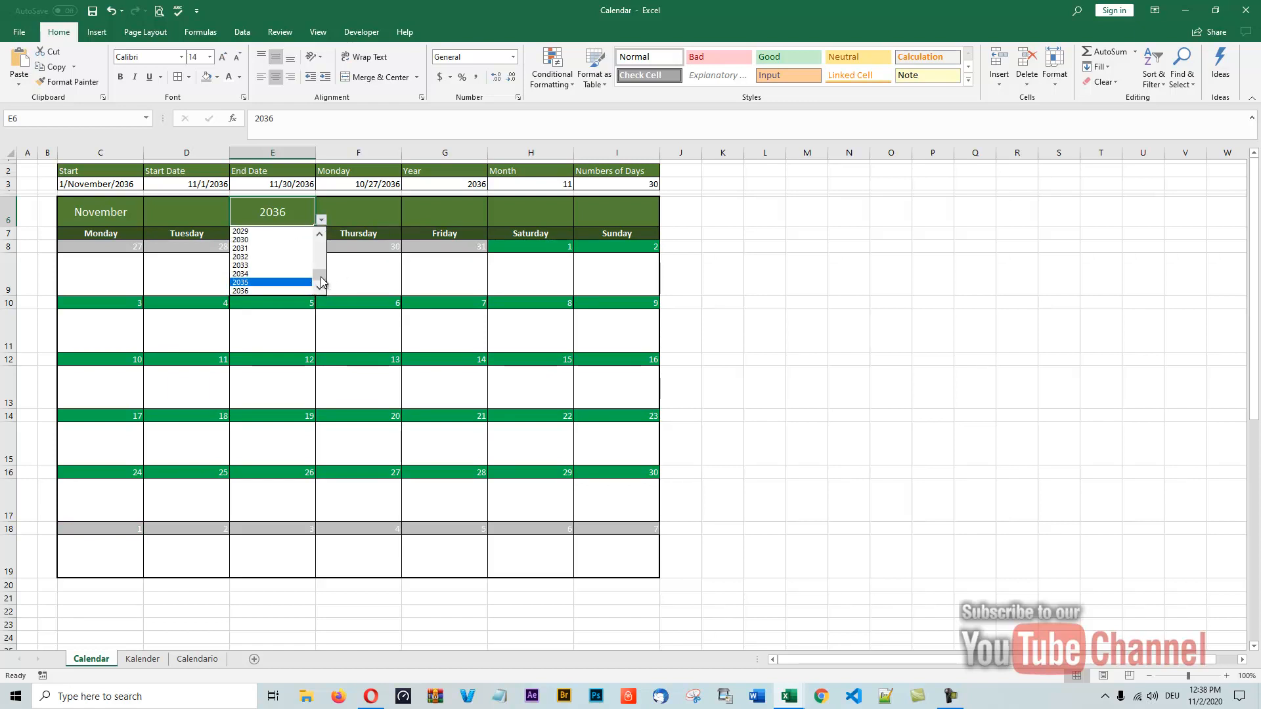
left_click_drag(320, 277, 321, 248)
left_click(320, 288)
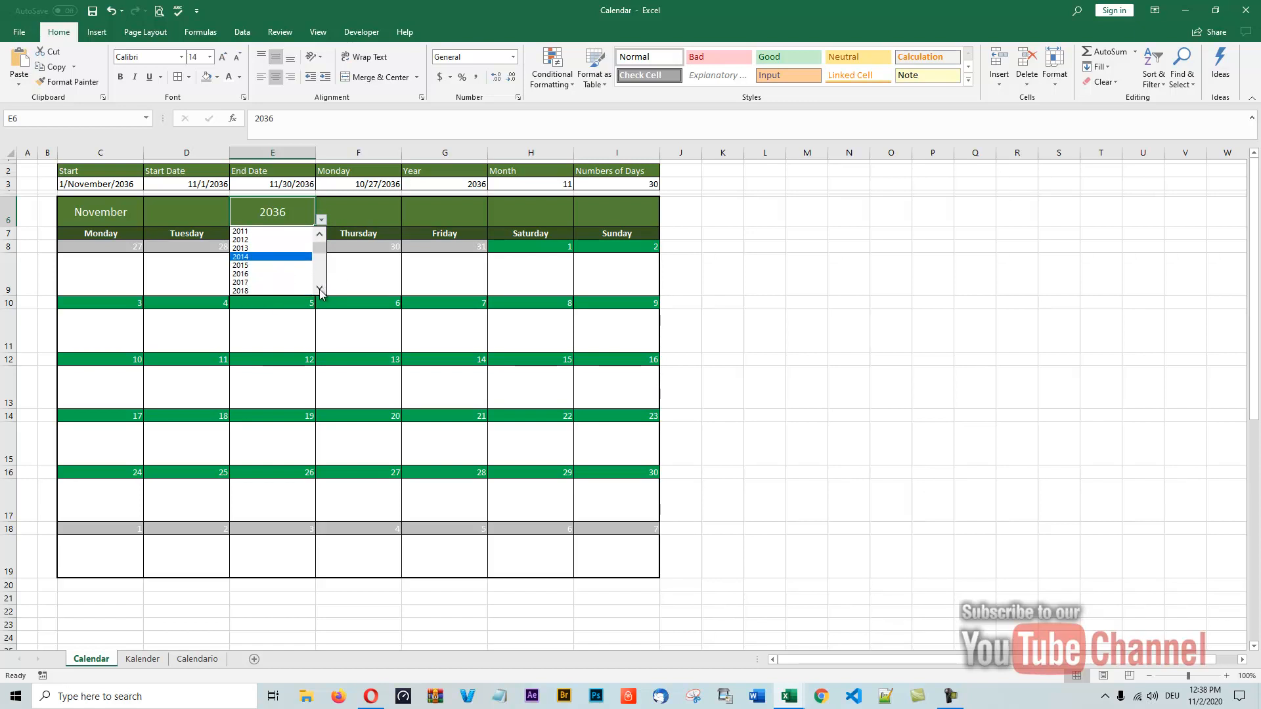
left_click(320, 288)
left_click(320, 287)
left_click(320, 288)
left_click(320, 287)
left_click(319, 288)
left_click(320, 287)
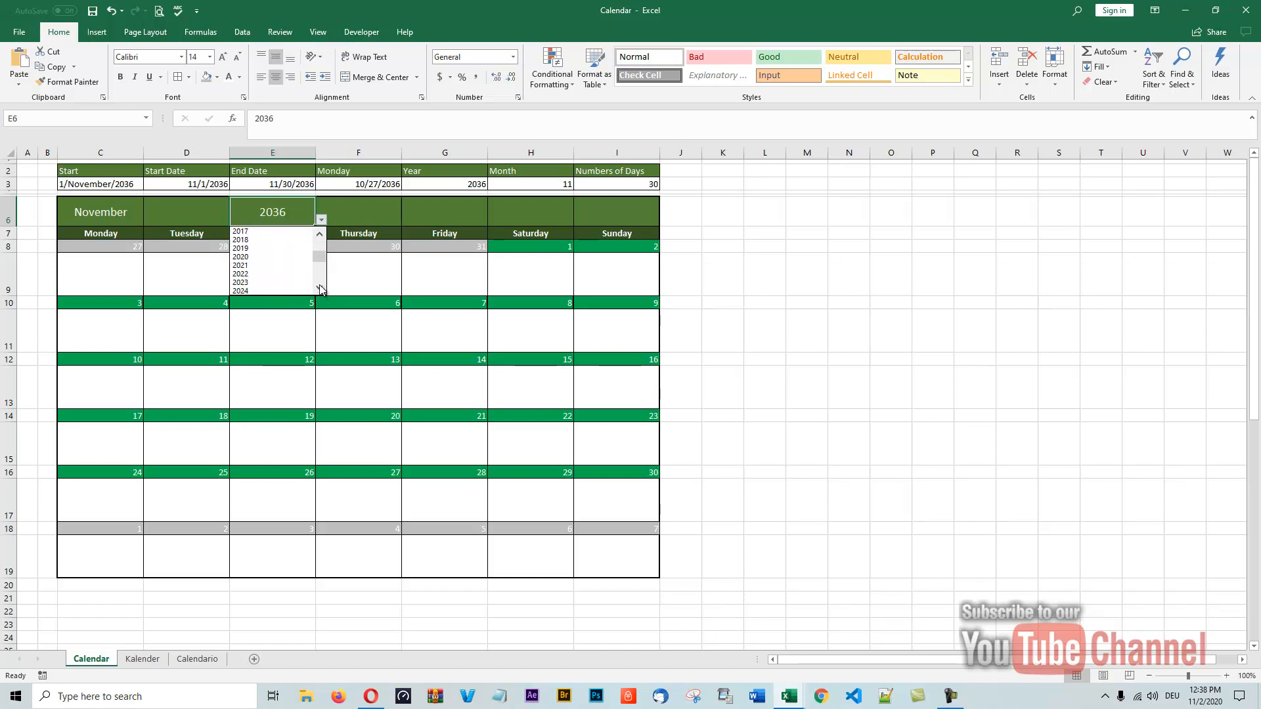
left_click(240, 257)
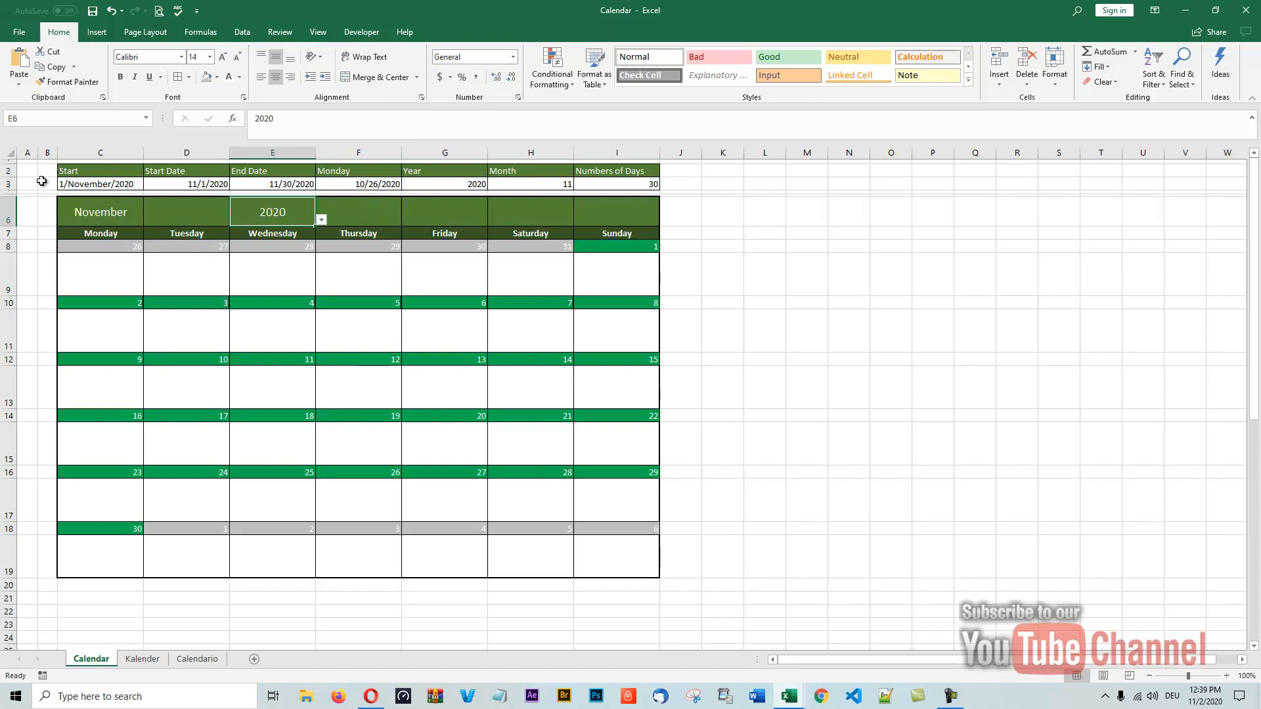
Hide helper rows 2 and 3 above the calendar
left_click_drag(9, 171, 8, 186)
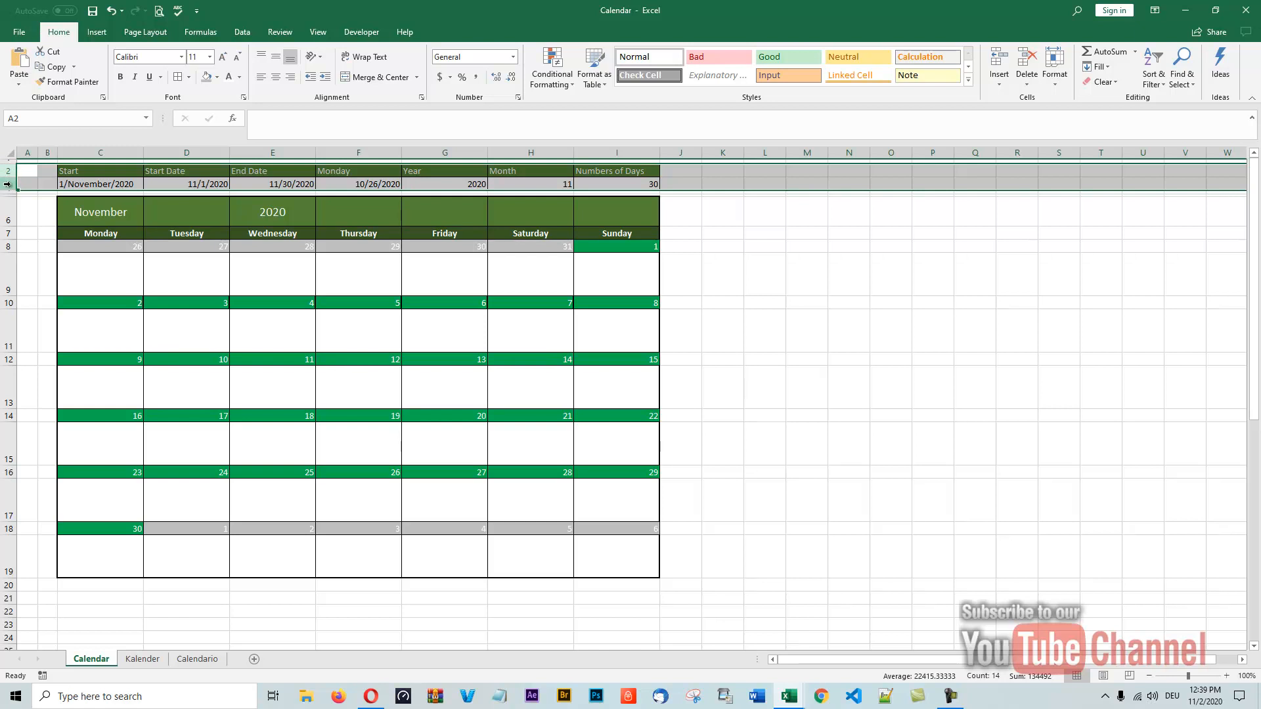
right_click(8, 184)
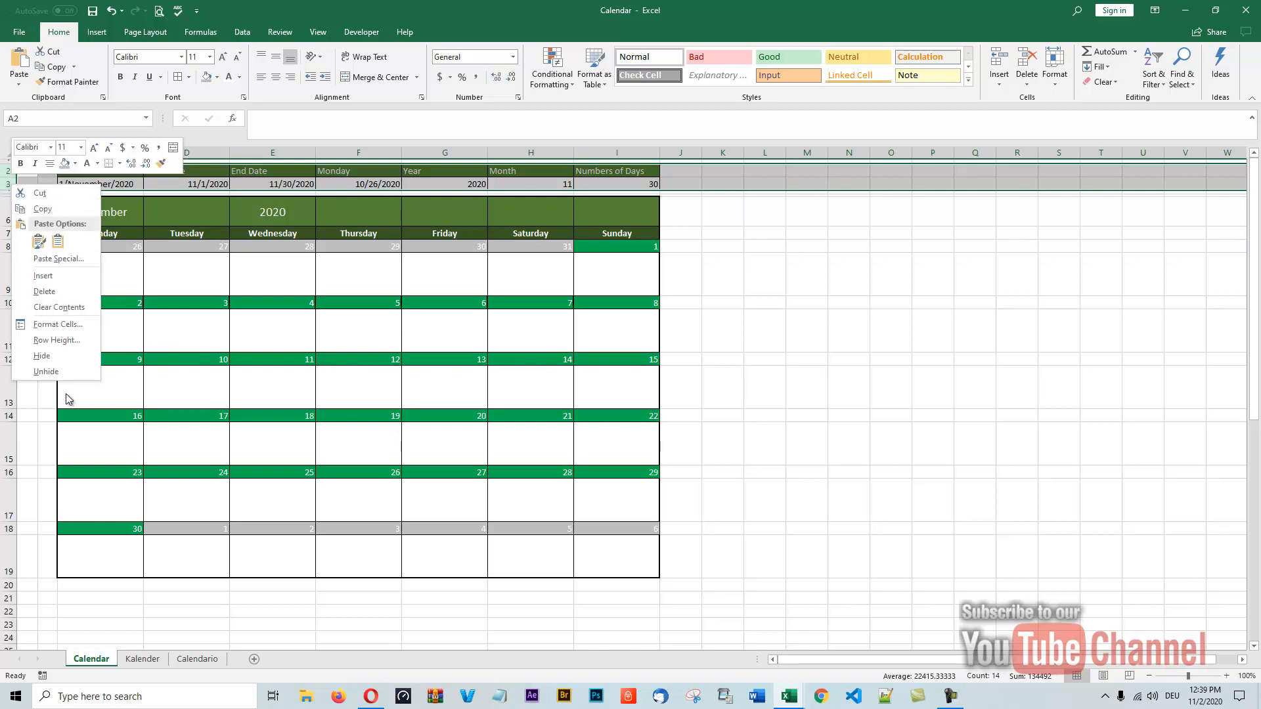
left_click(42, 357)
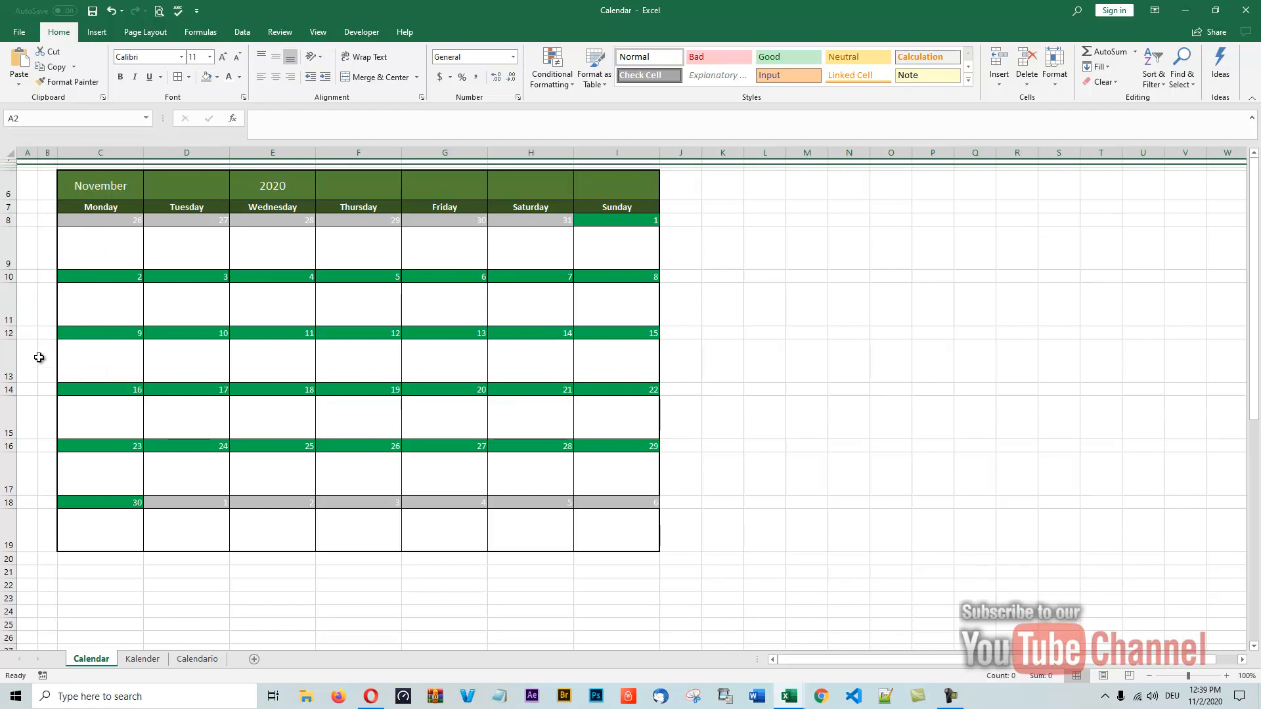
left_click(756, 187)
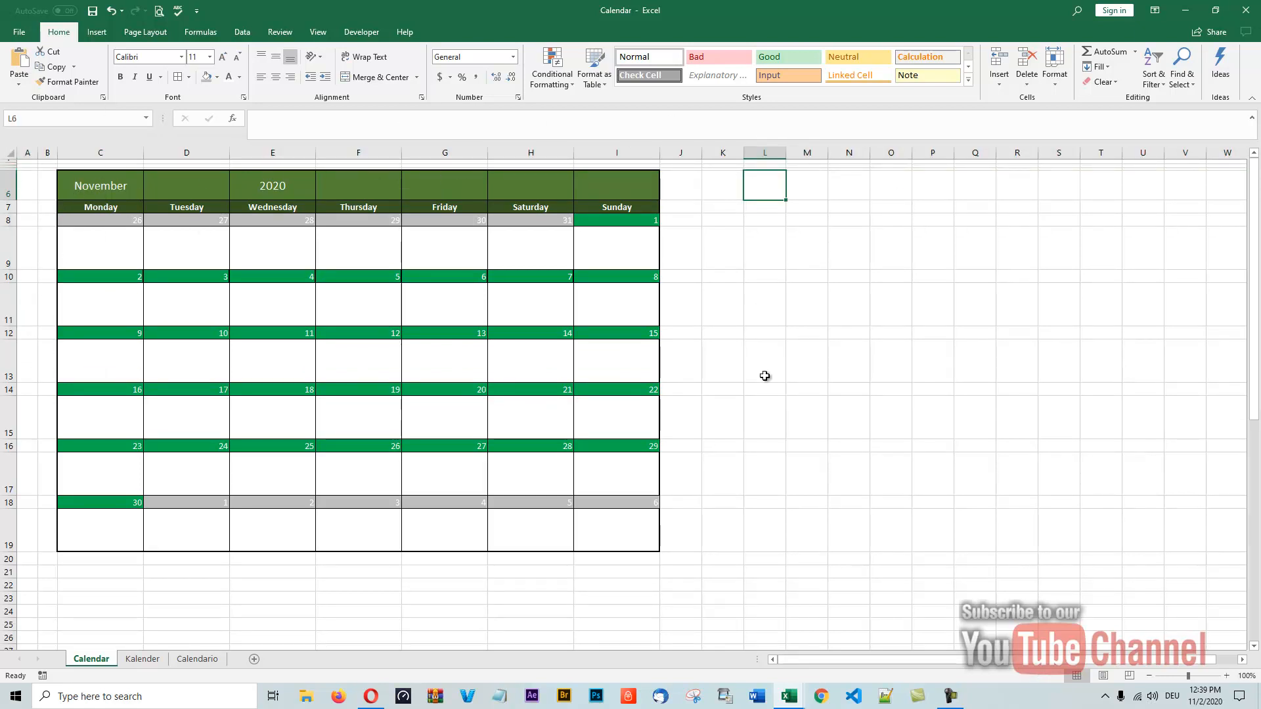
Test the calendar with the helper rows hidden by switching the month in C6 to December and back to November
left_click(120, 194)
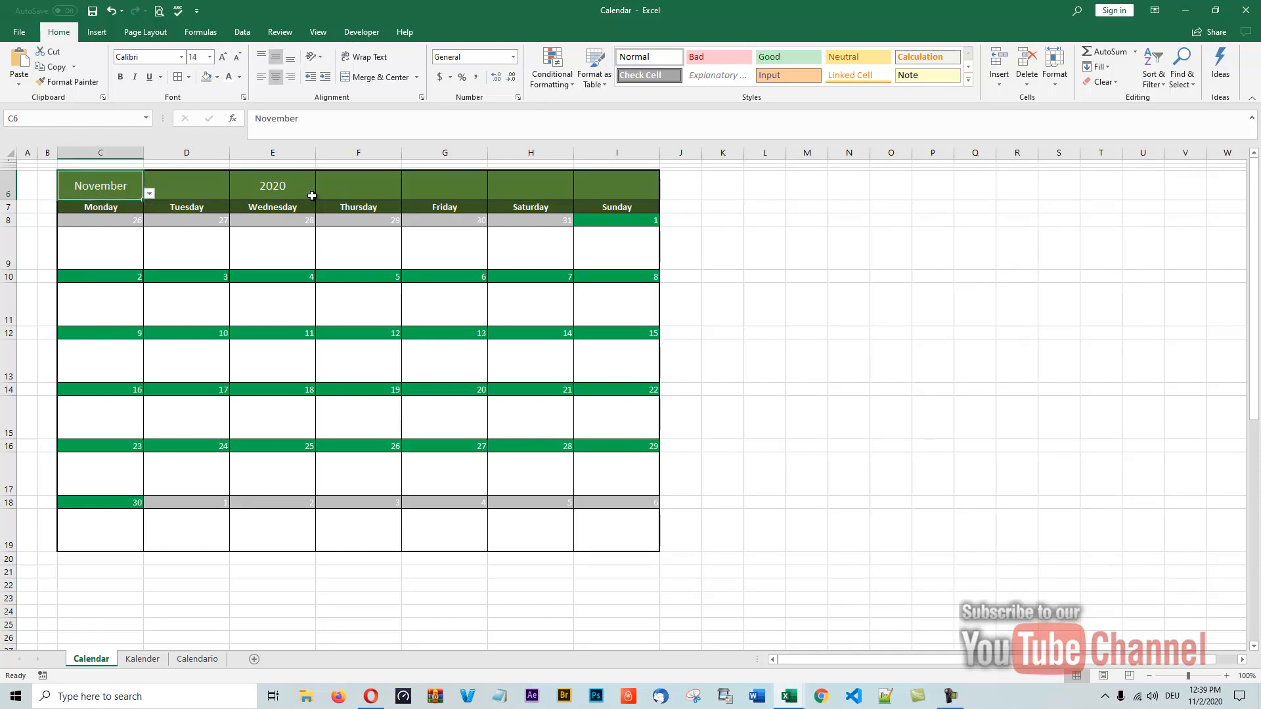
left_click(290, 191)
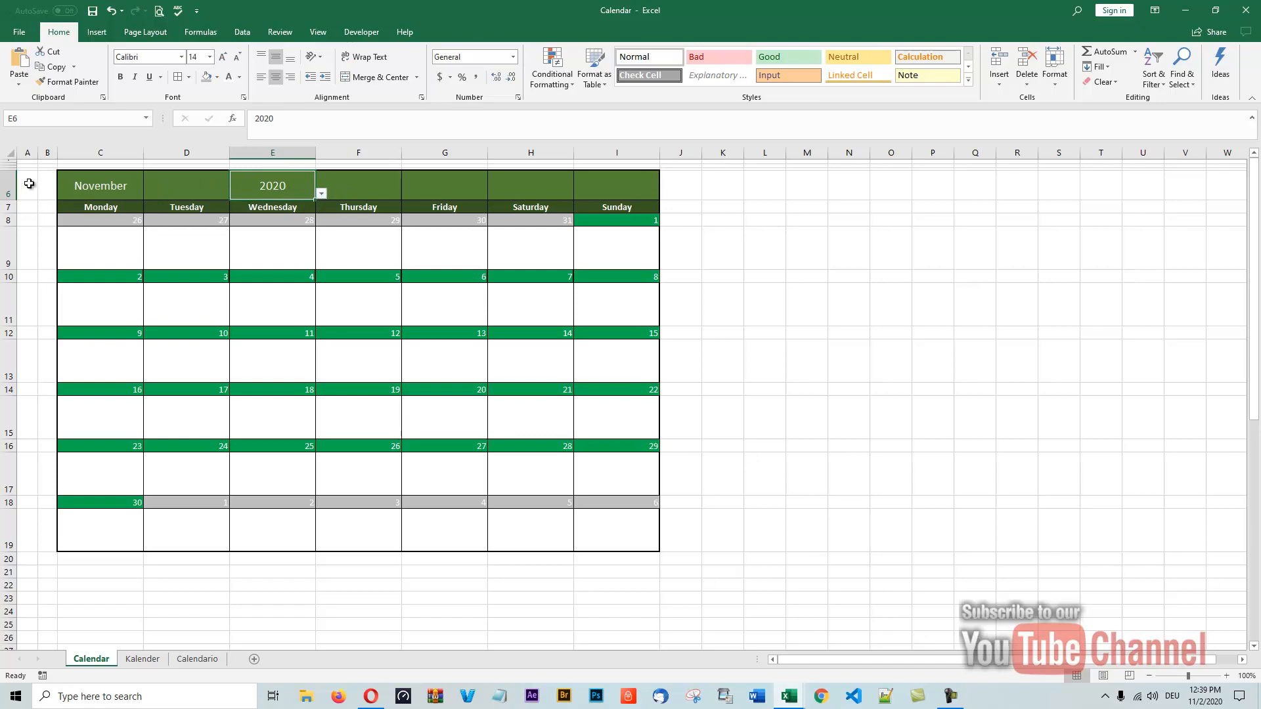
left_click(87, 189)
left_click(150, 195)
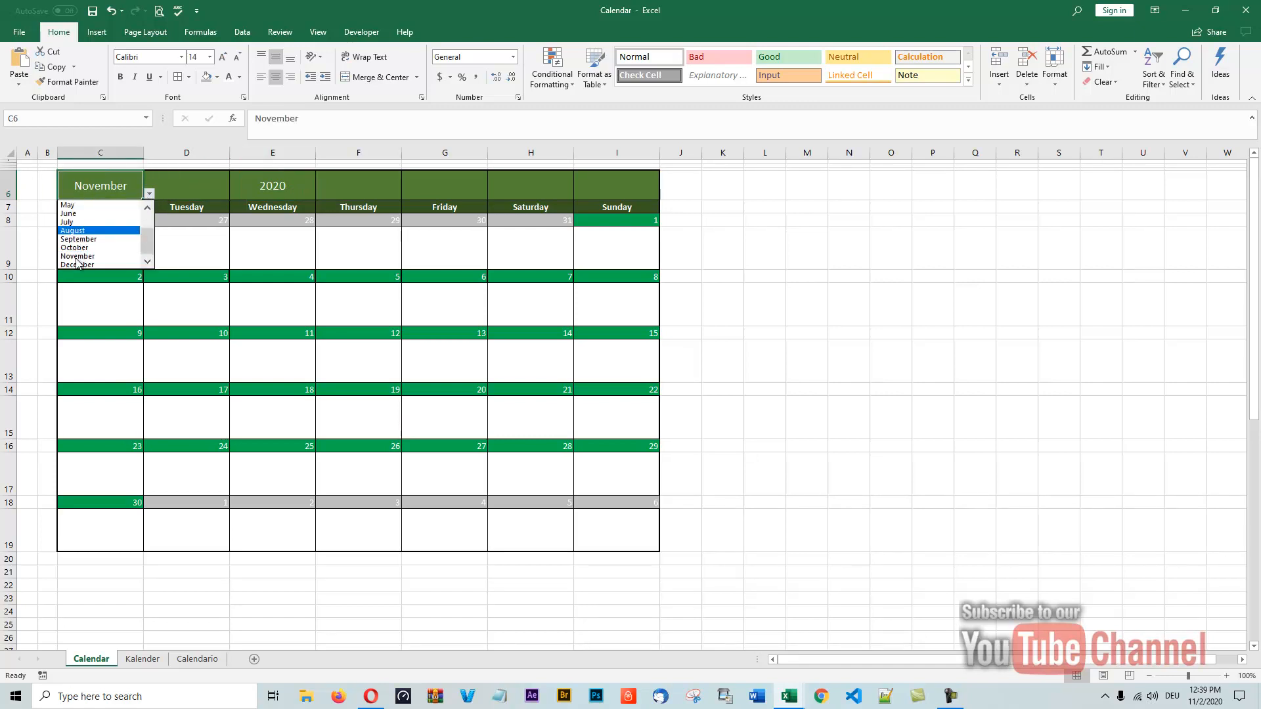
left_click(69, 263)
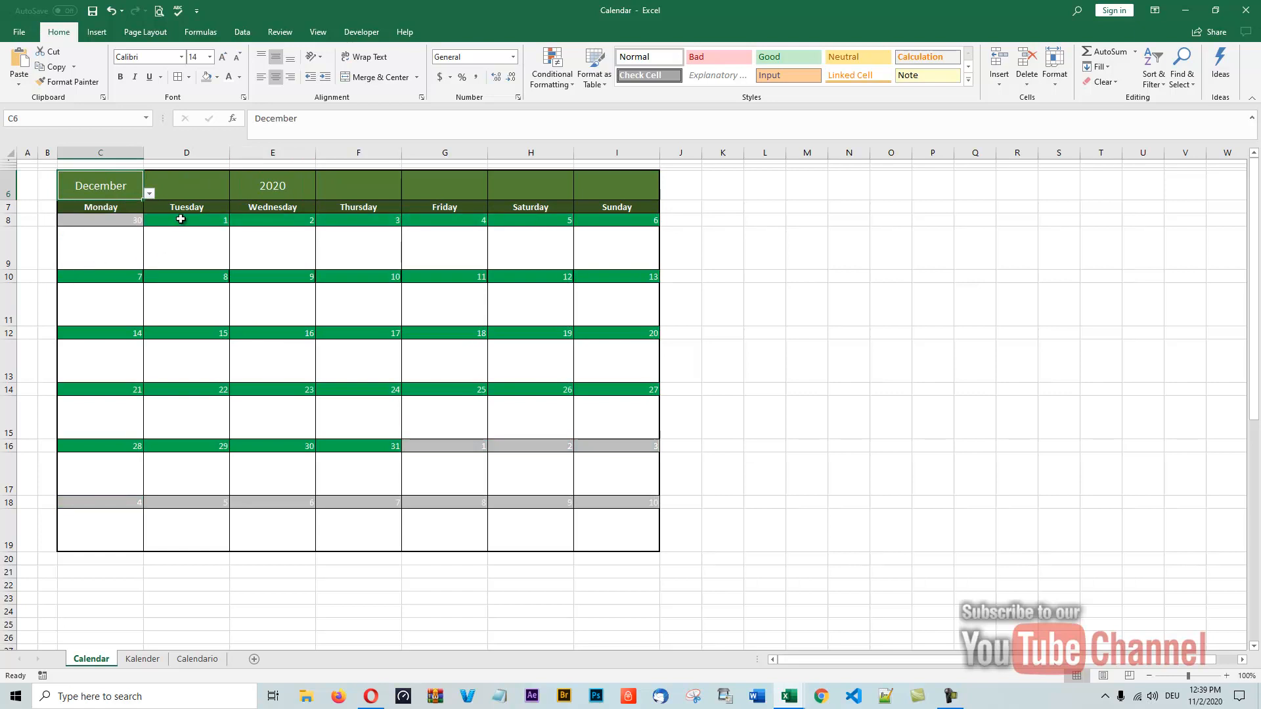
left_click(155, 193)
left_click(75, 188)
left_click(148, 193)
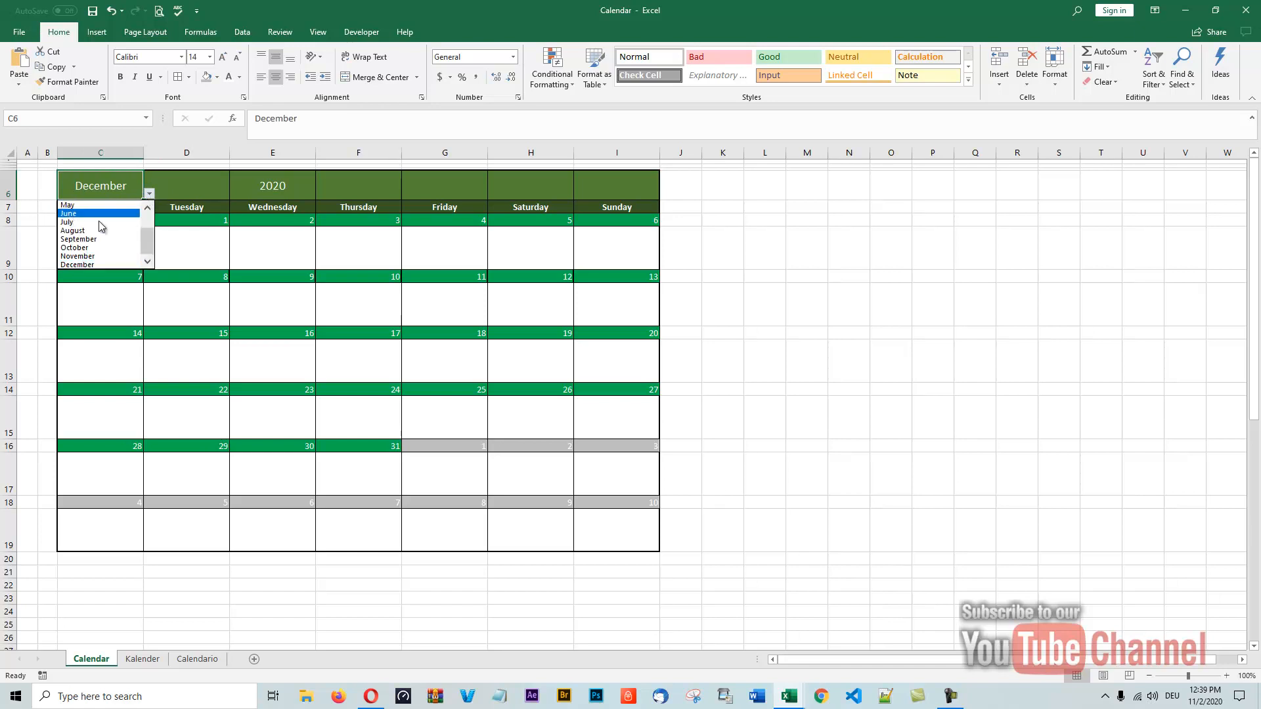
left_click(77, 256)
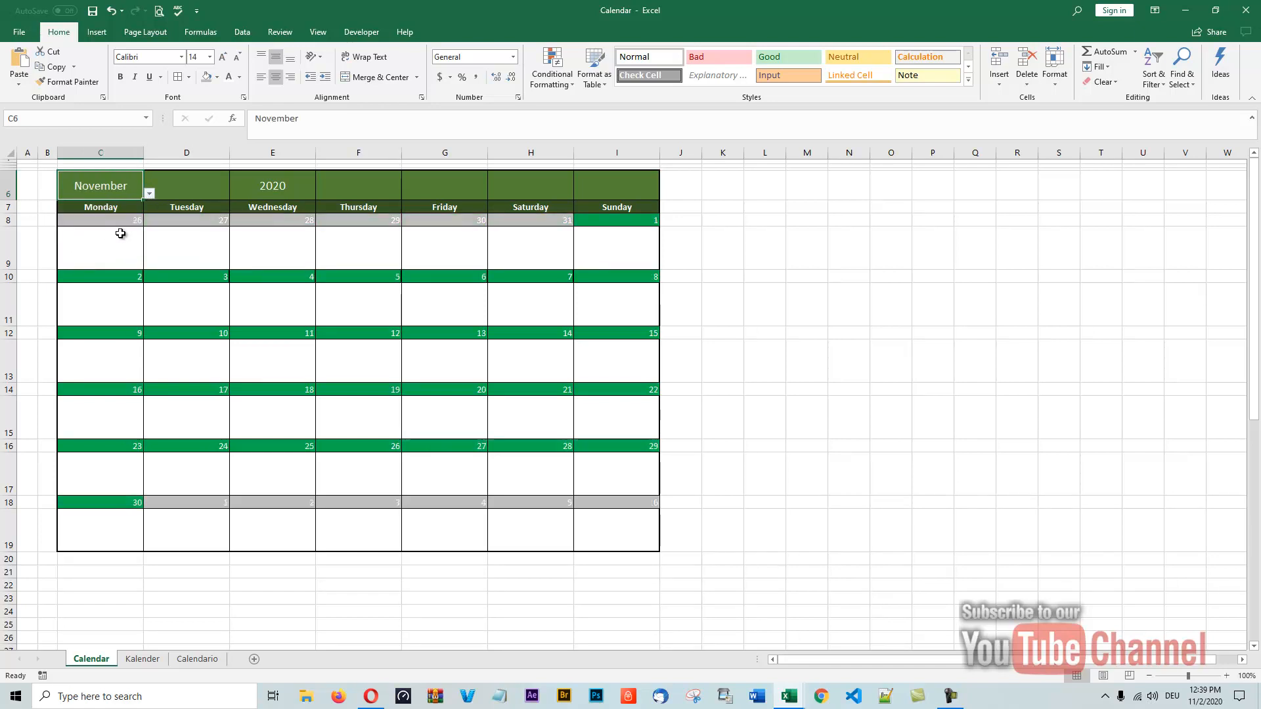
Enter the sample note "Today go shopping" in cell C9 under the first Monday
left_click(90, 249)
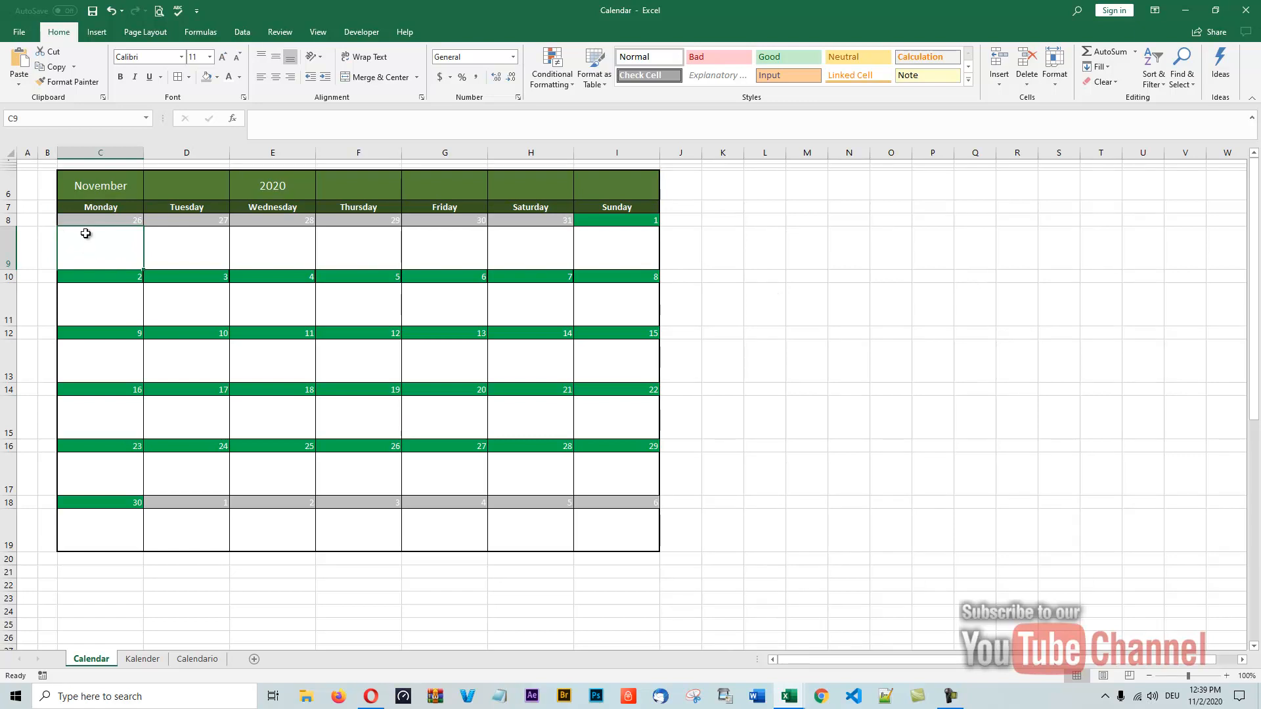
type("Toda")
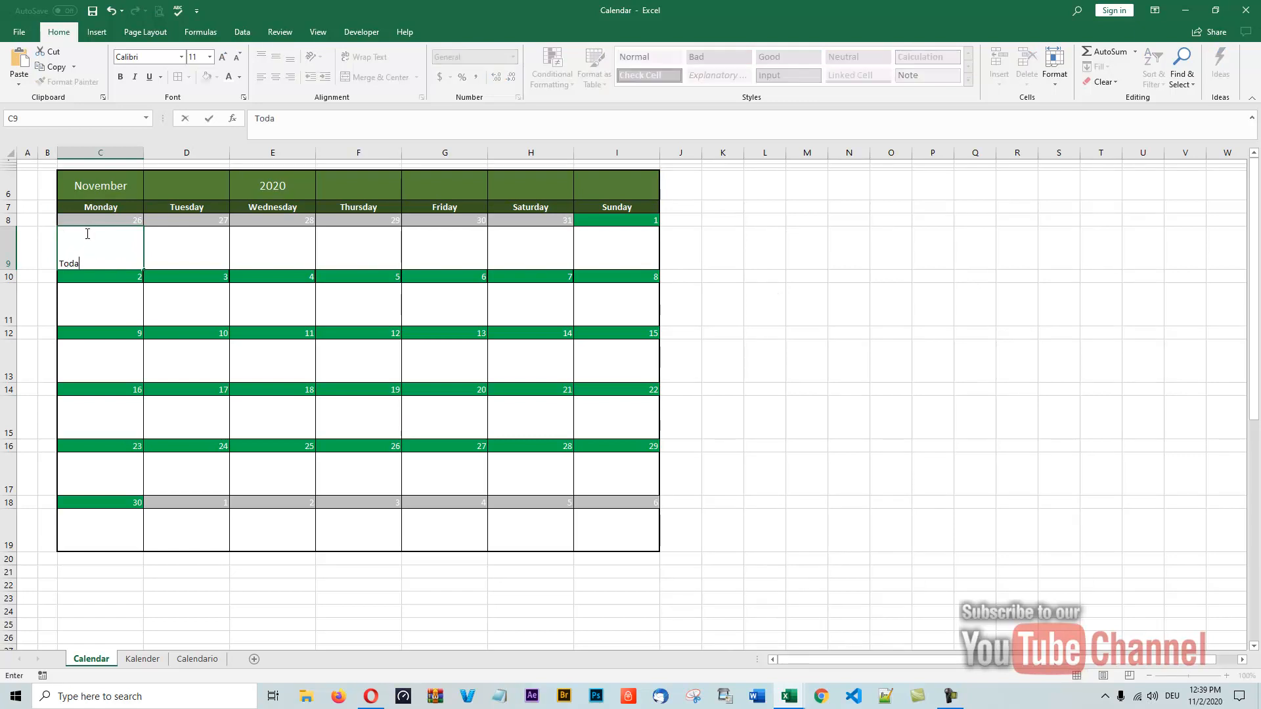
type("y go shopping")
key("Return")
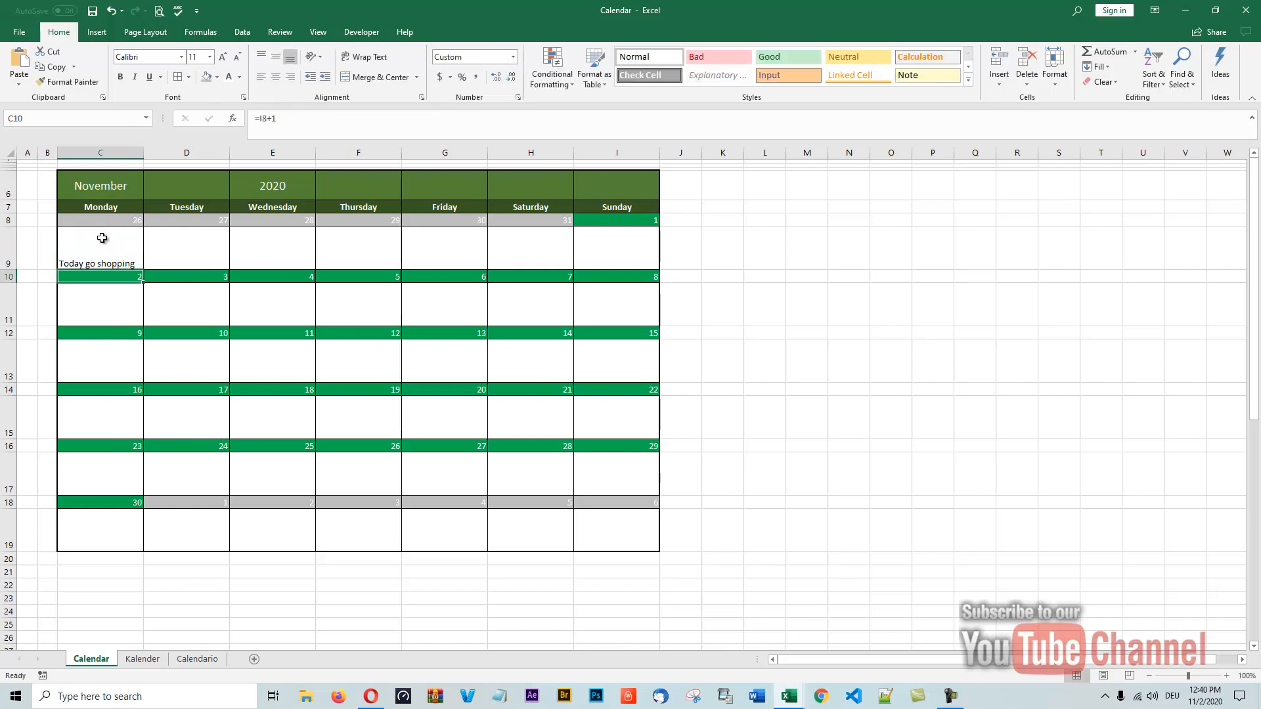
Top-align the note in cell C9 and minimize the workbook window
left_click(101, 238)
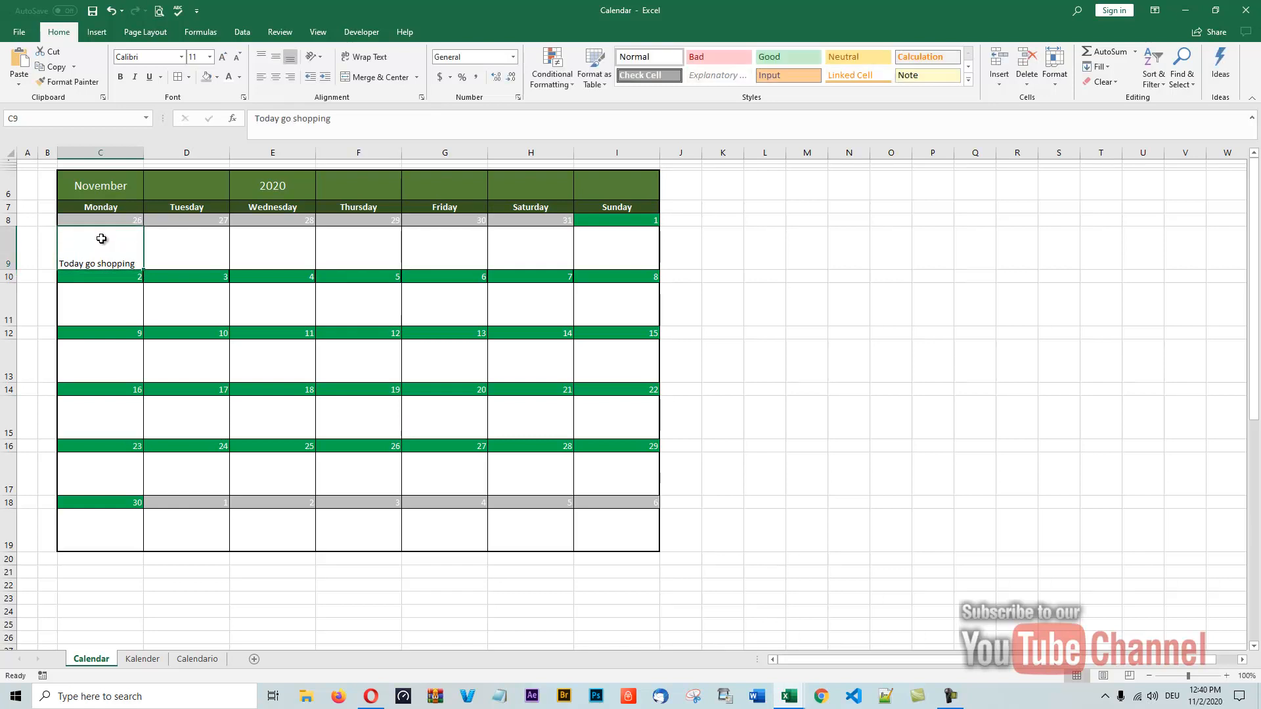
left_click(262, 57)
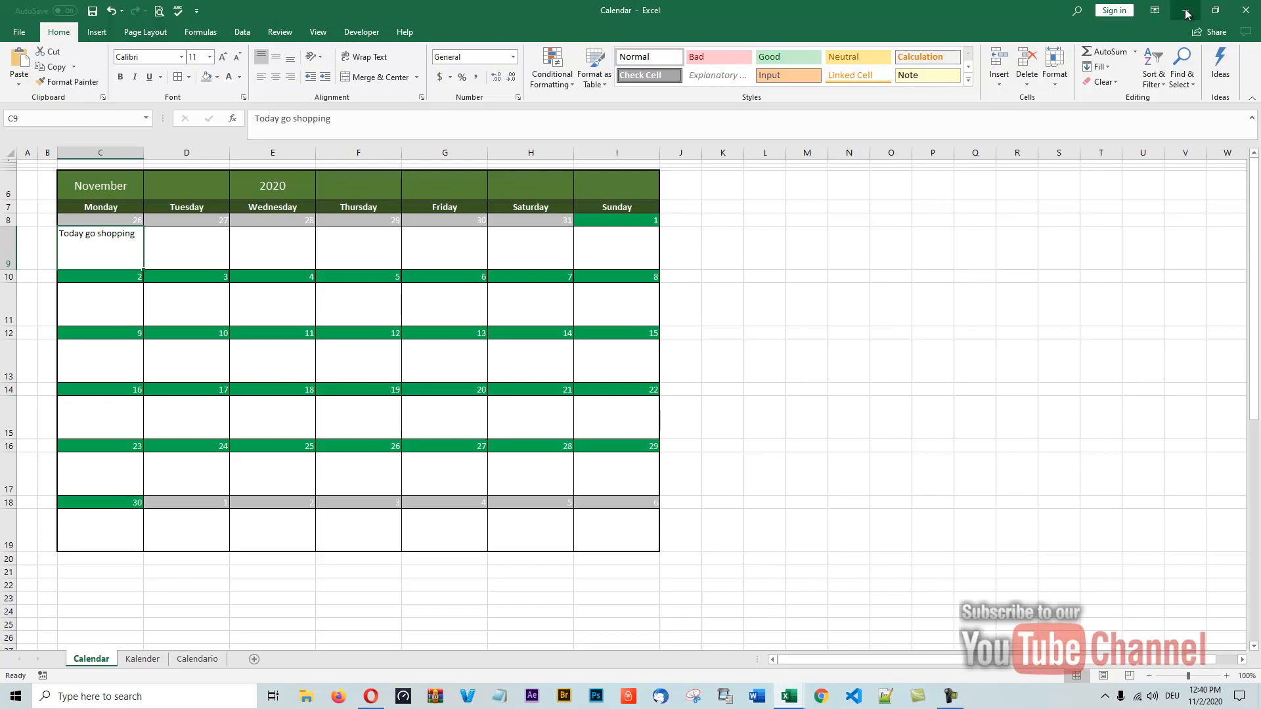
left_click(1187, 13)
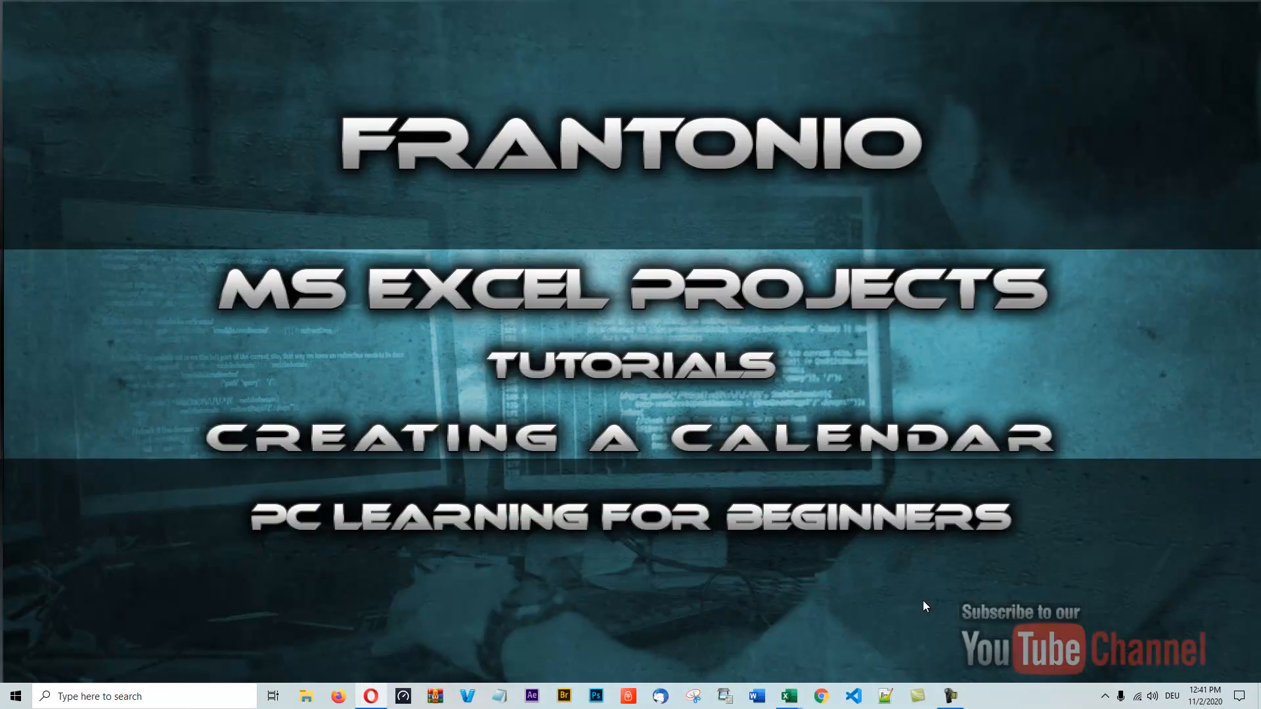